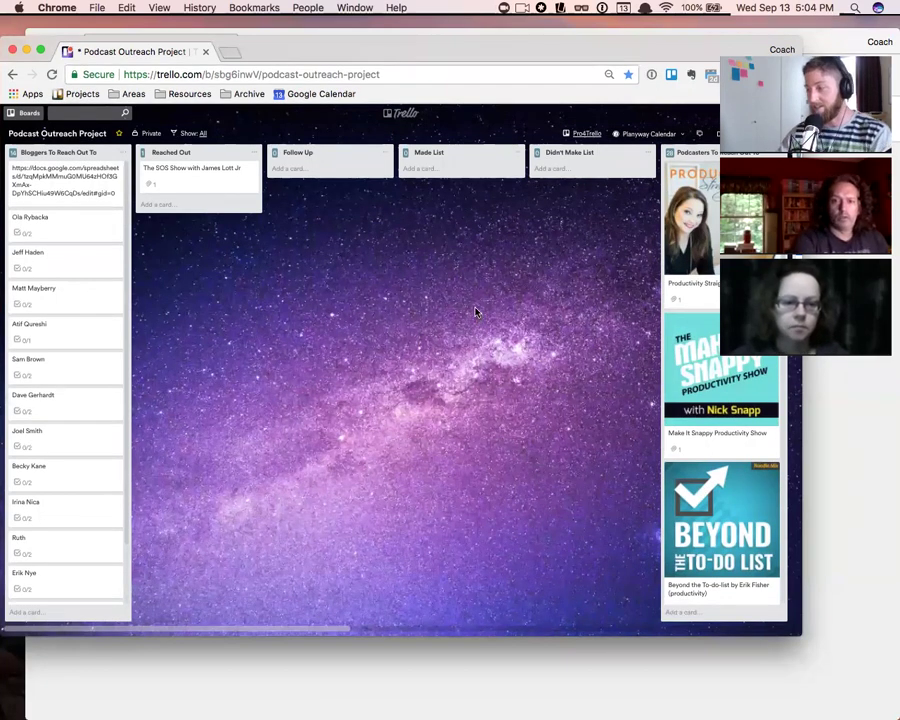
- Scroll across the board and briefly view the Reboots interview card's details
scroll(470, 335, right, 3)
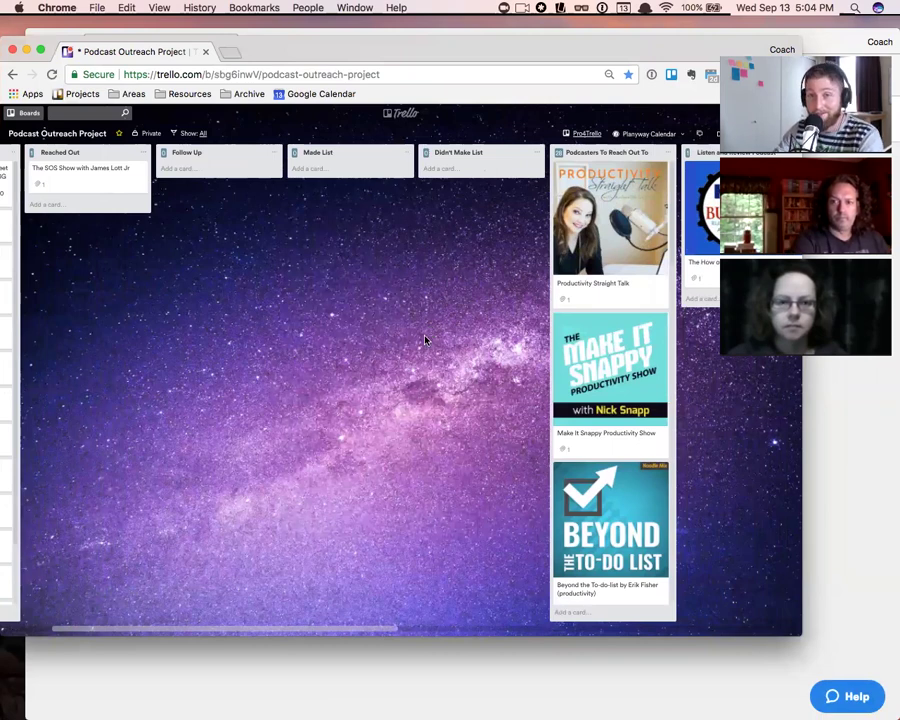
scroll(425, 340, right, 12)
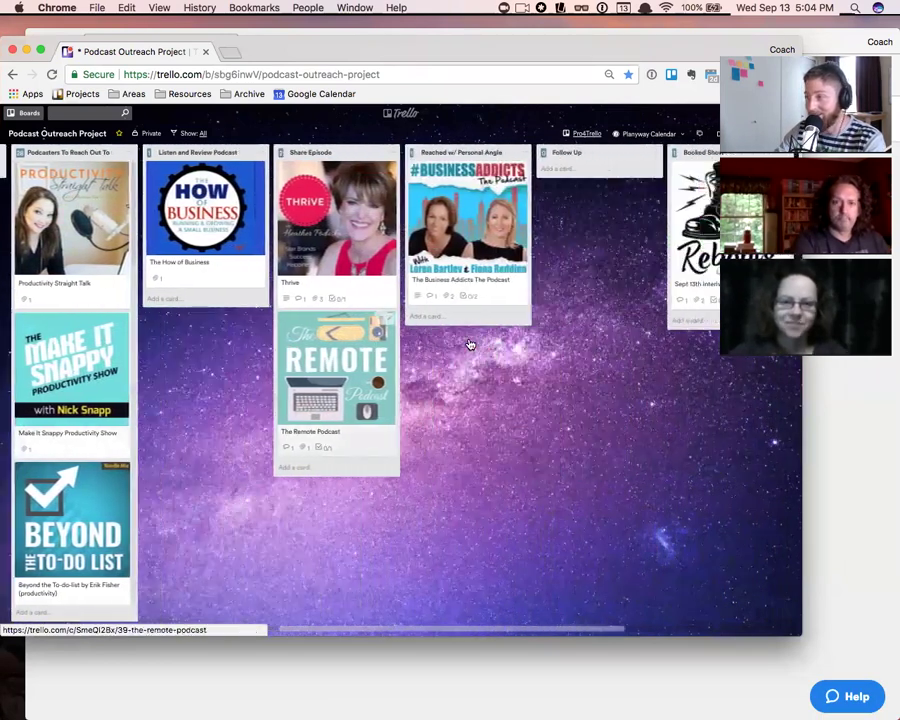
scroll(470, 345, right, 3)
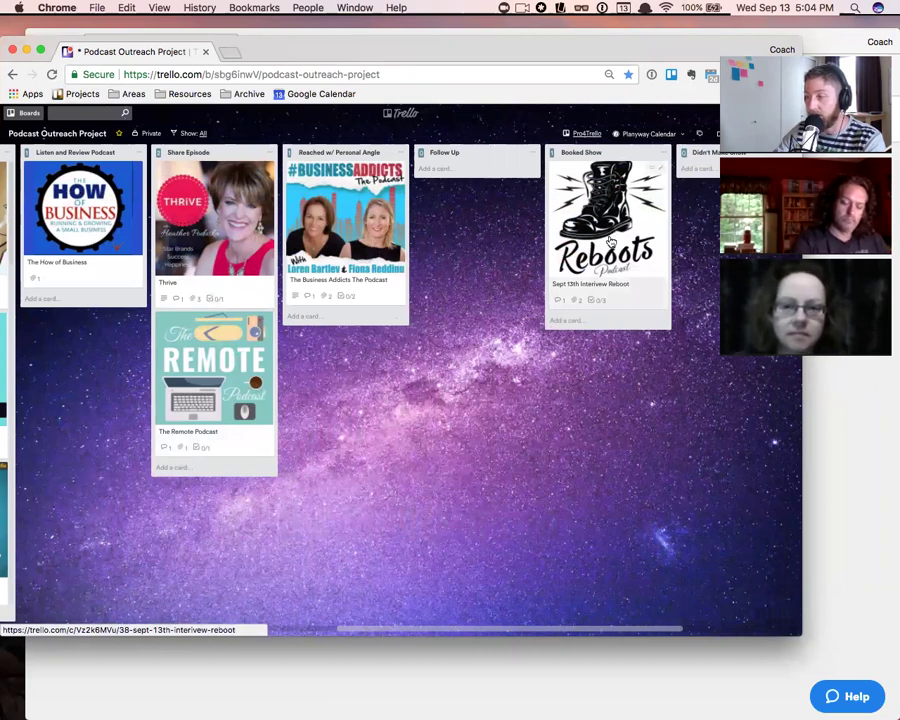
click(611, 242)
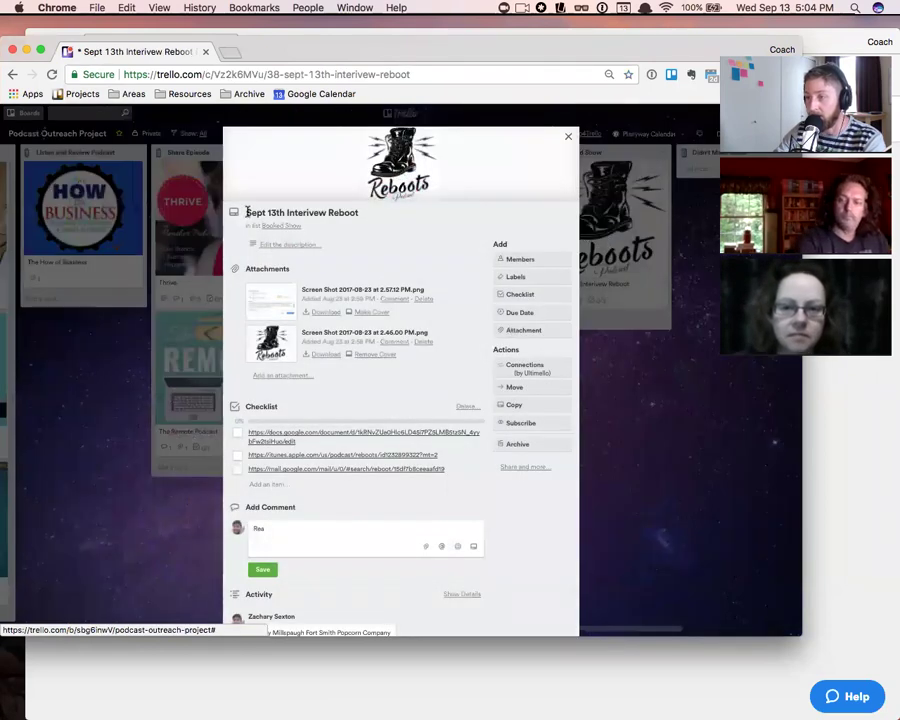
click(566, 137)
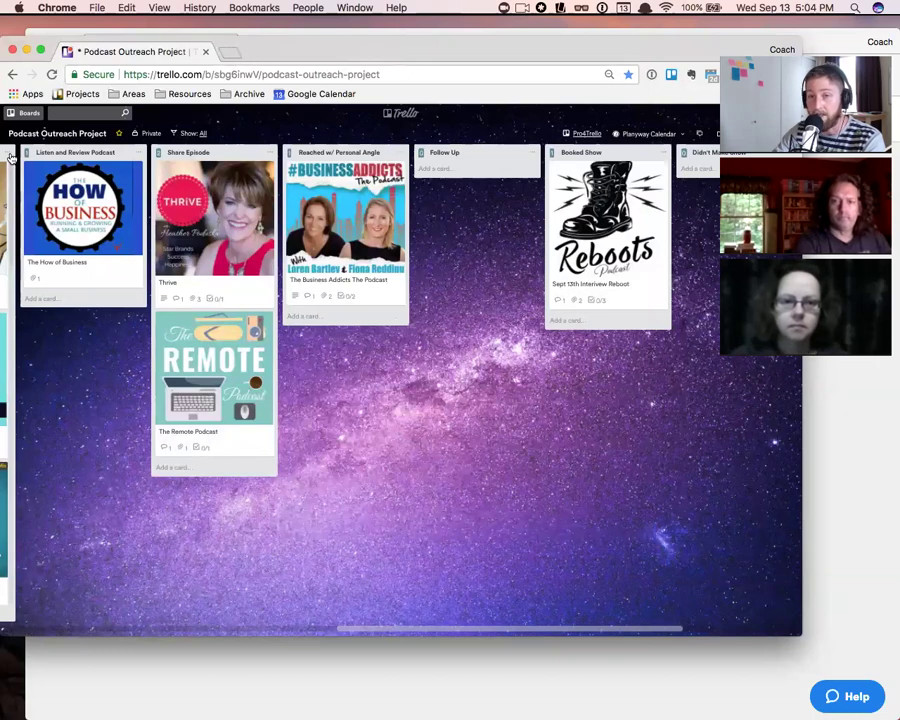
- In a new tab, load My Kanban and open Able Business Radio from its card
click(230, 52)
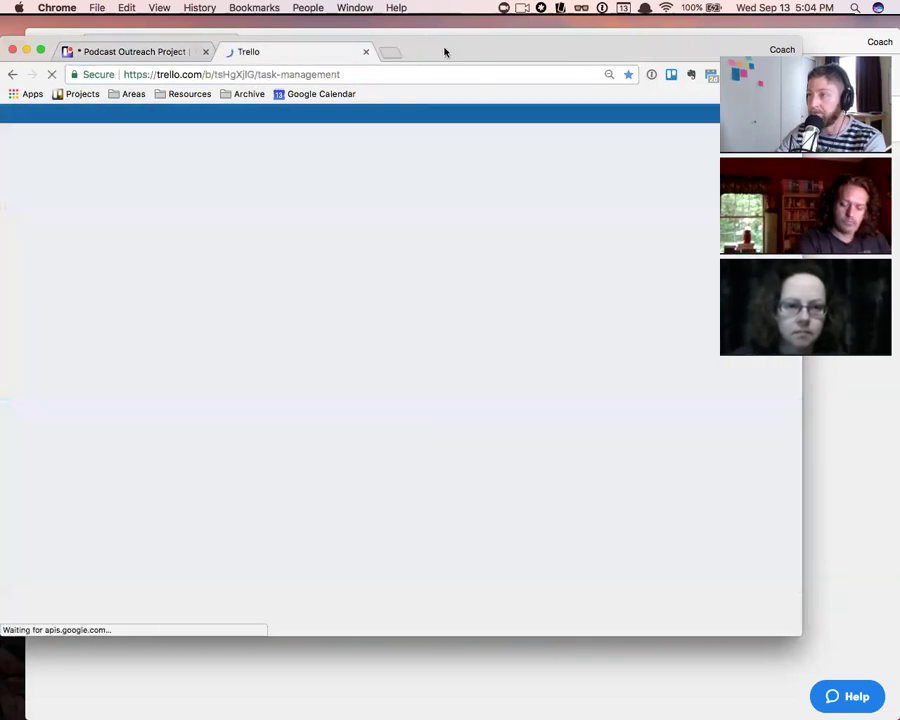
drag(445, 52, 500, 41)
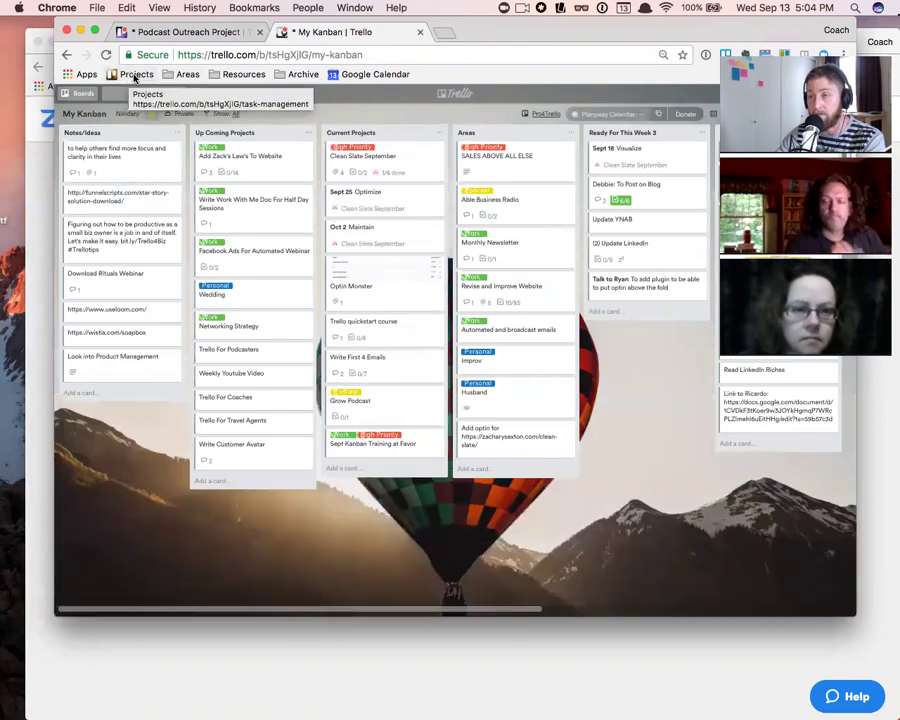
click(119, 76)
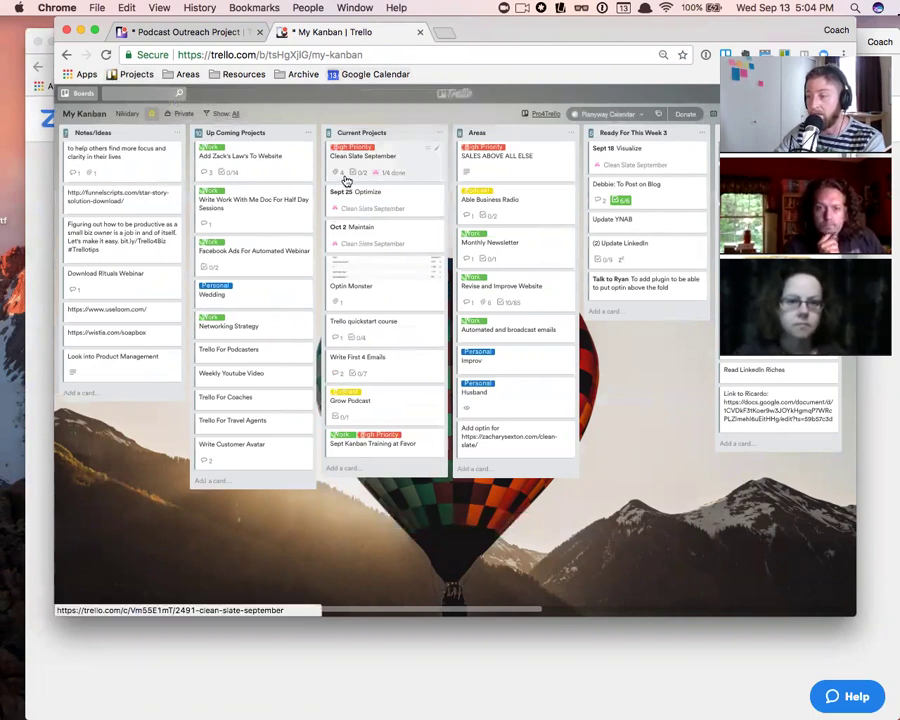
scroll(345, 180, right, 5)
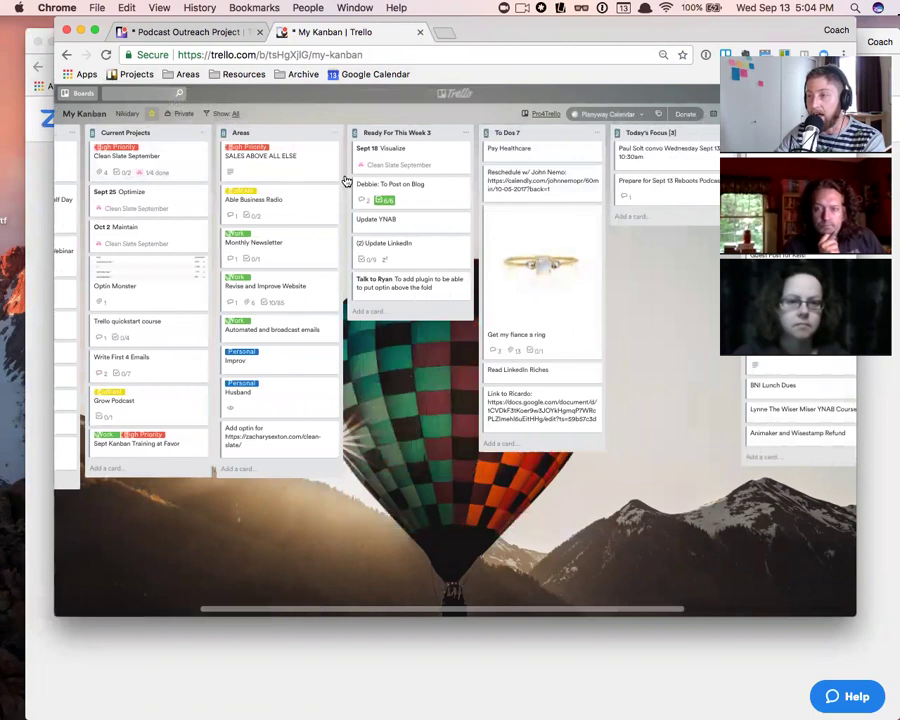
scroll(253, 178, left, 1)
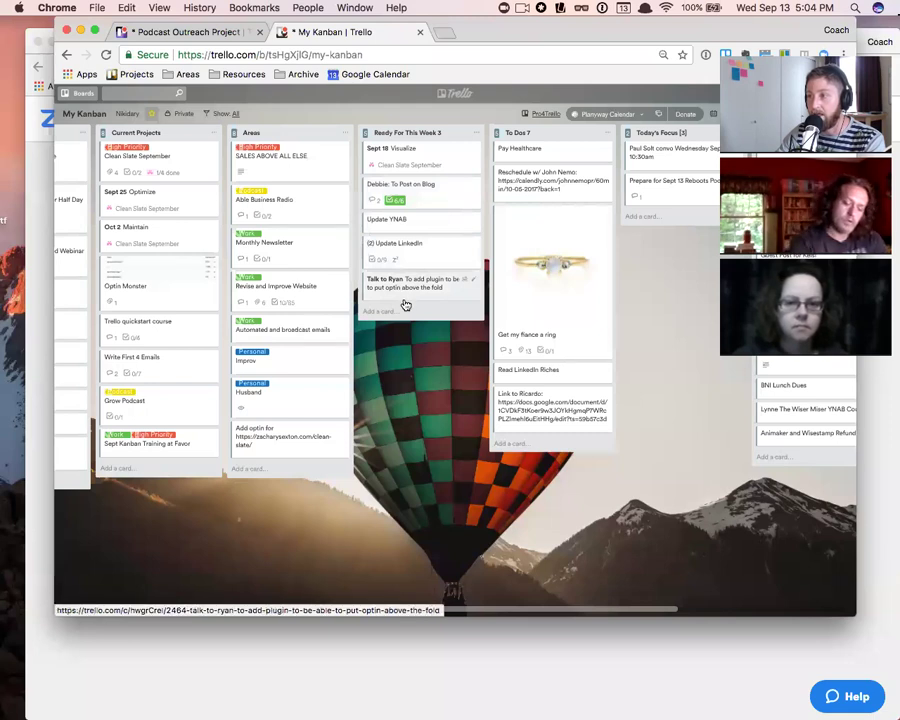
click(295, 210)
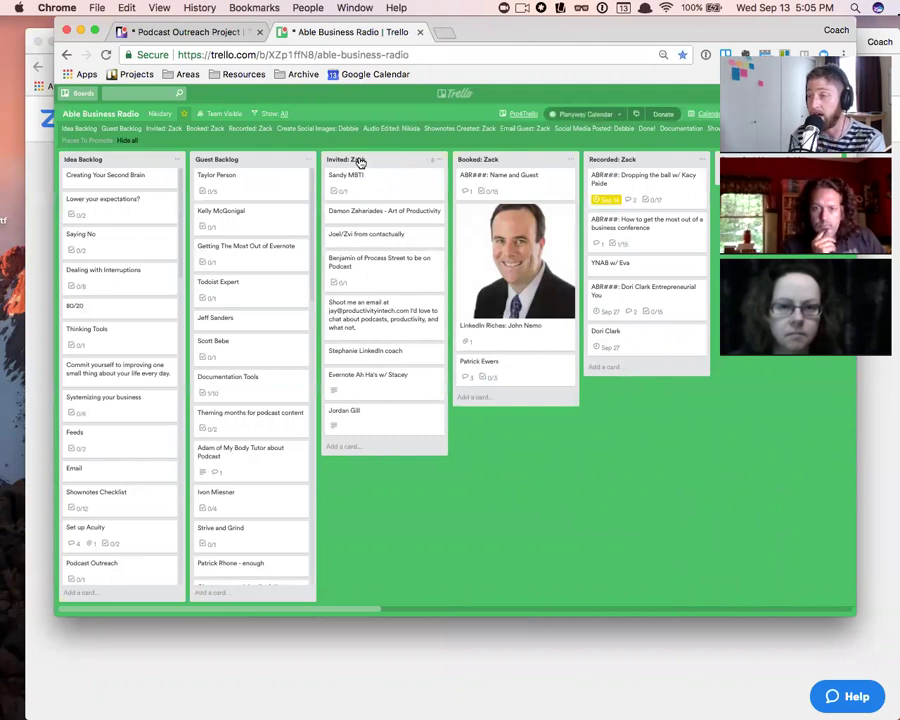
- Post the Able Business Radio board URL as a comment on The Business Addicts The Podcast card
click(348, 53)
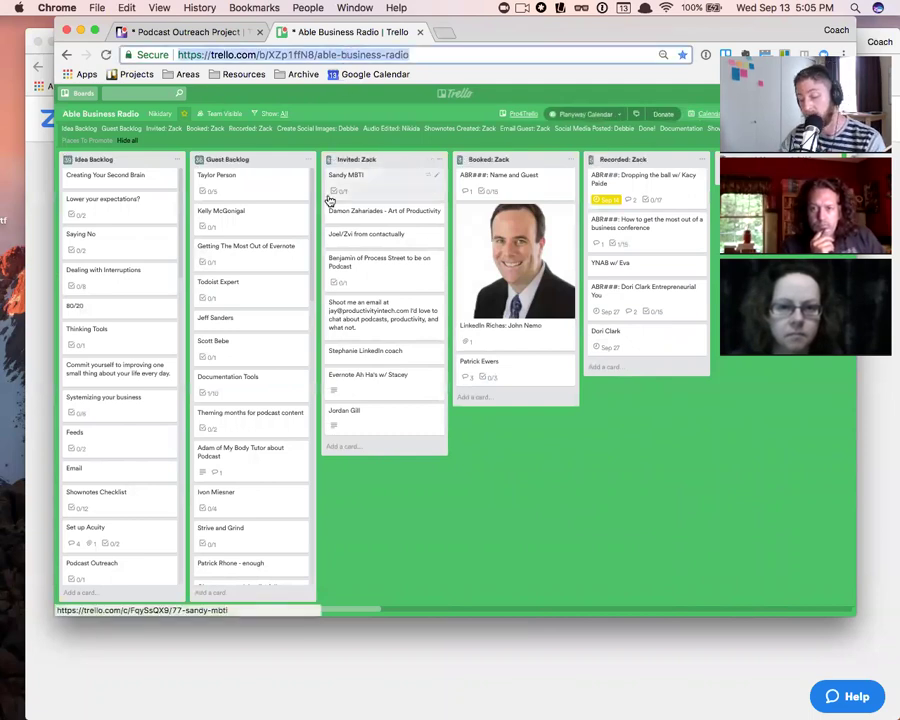
click(215, 32)
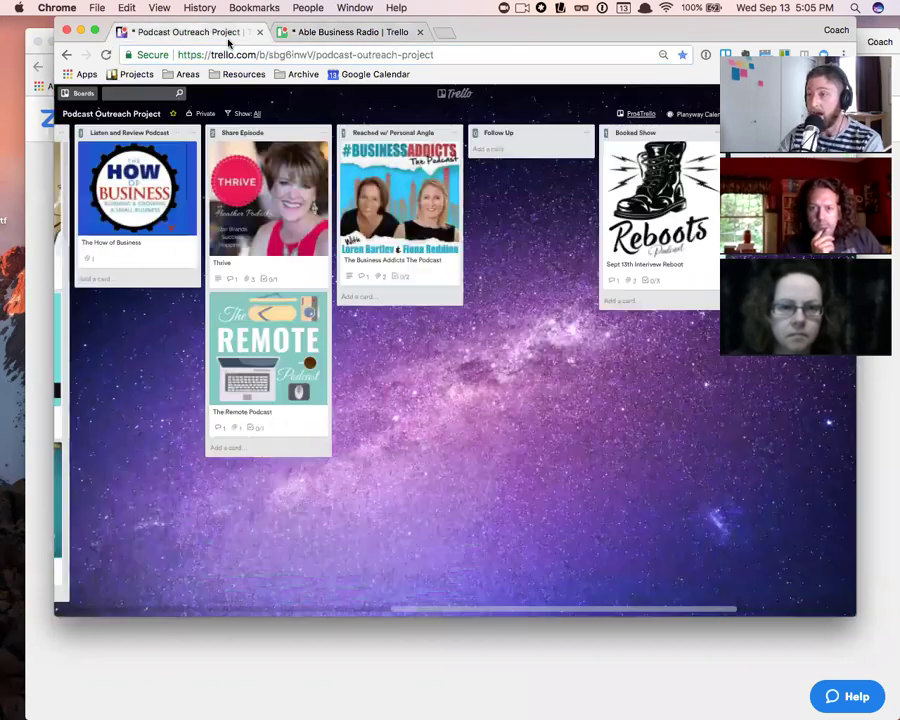
click(401, 207)
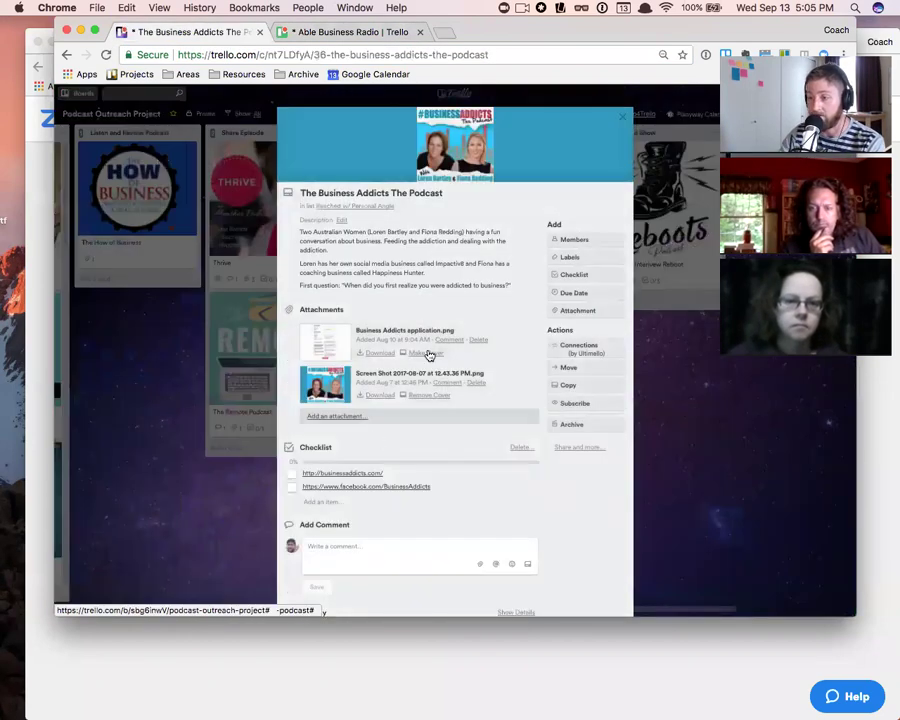
scroll(410, 370, down, 3)
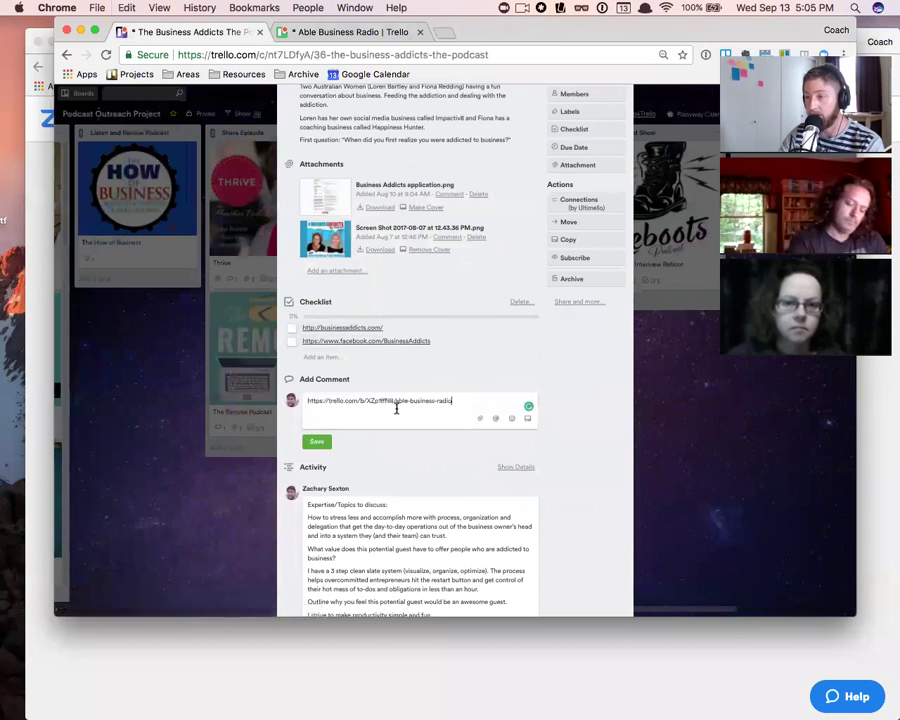
click(317, 447)
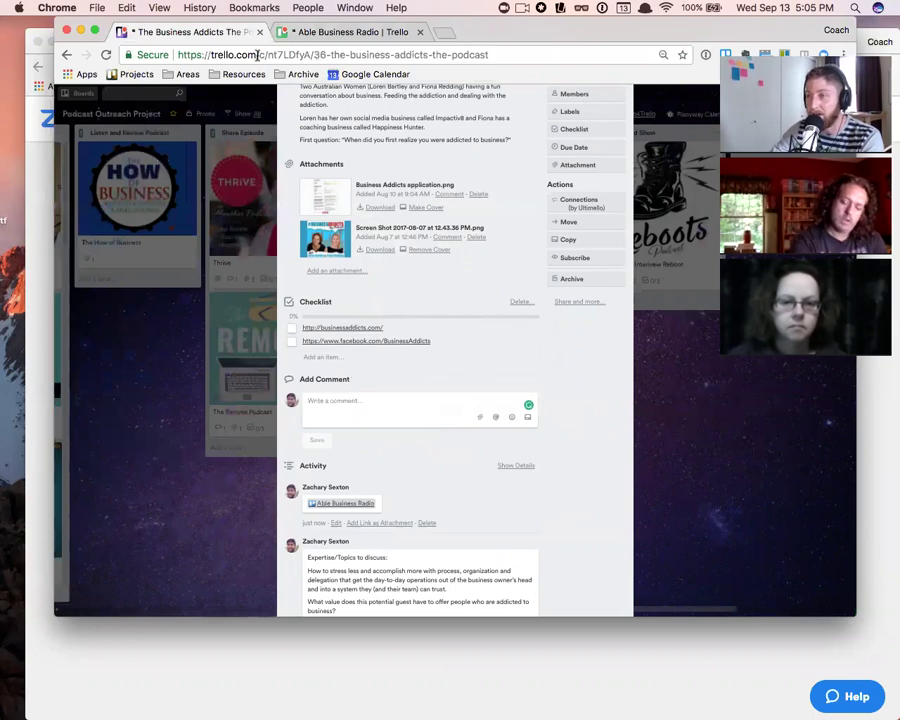
click(307, 32)
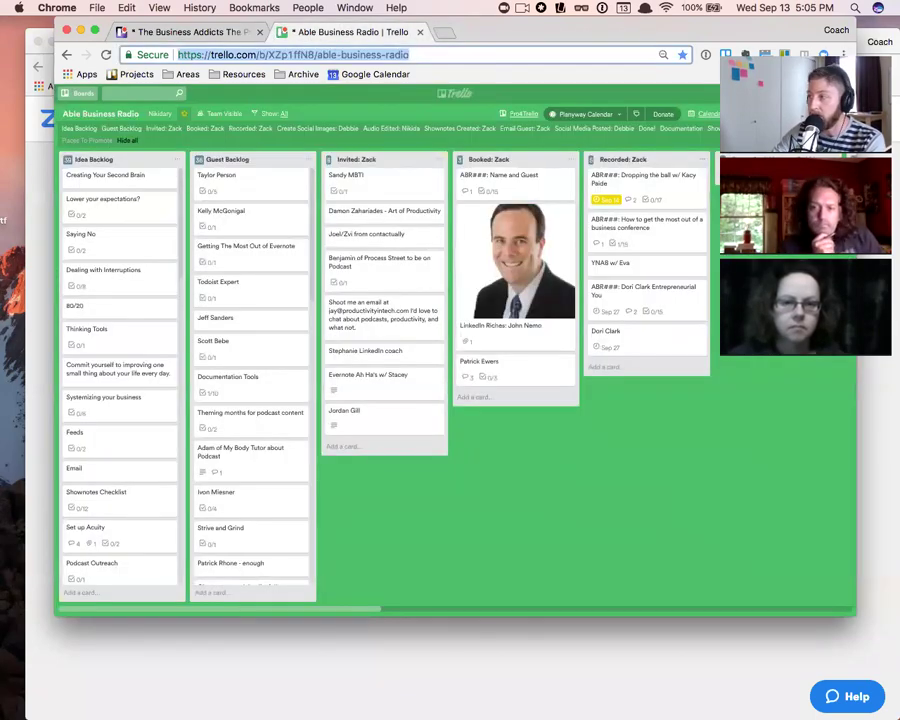
- Look at the board menu's More options and select the board address
click(826, 114)
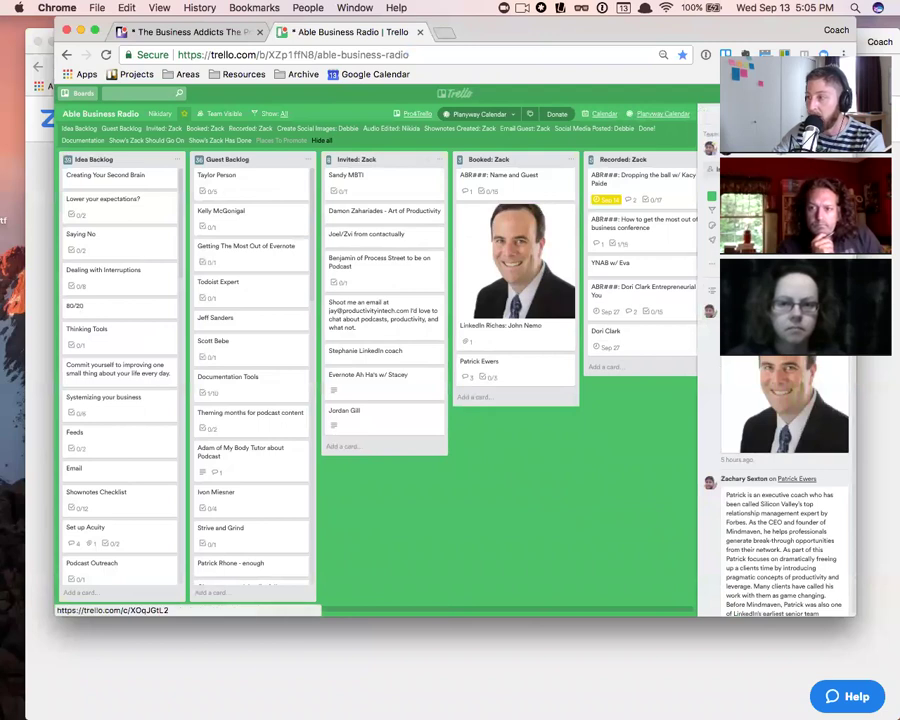
click(785, 265)
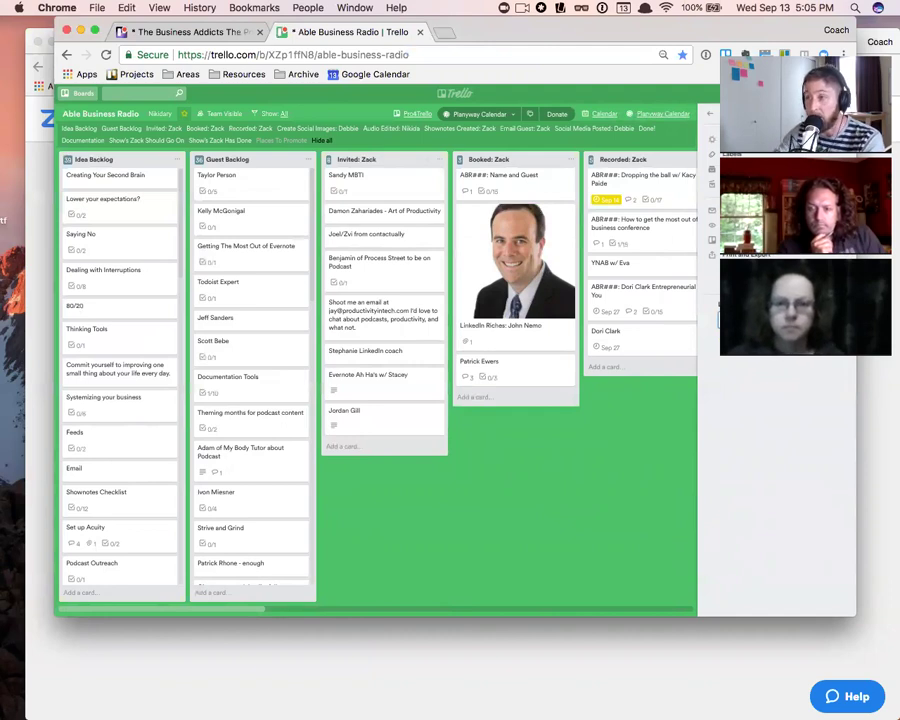
key(super+l)
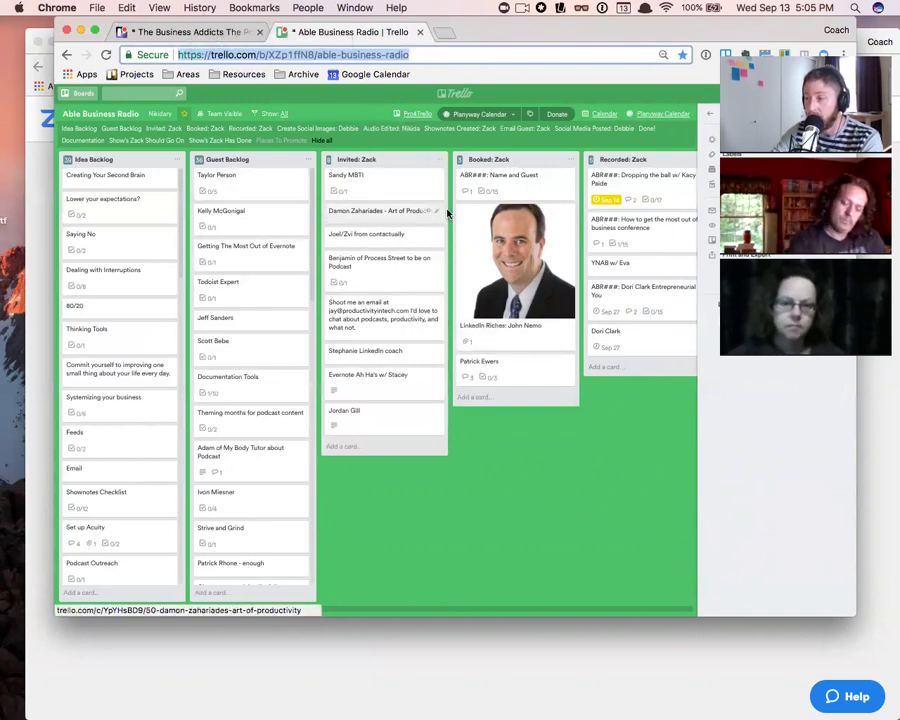
click(511, 333)
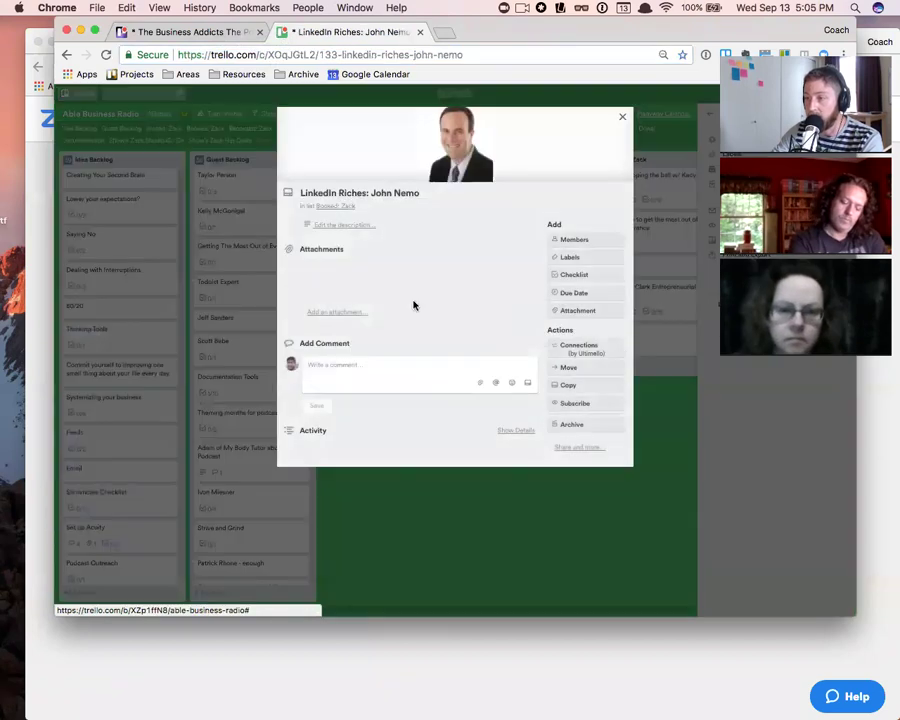
click(624, 118)
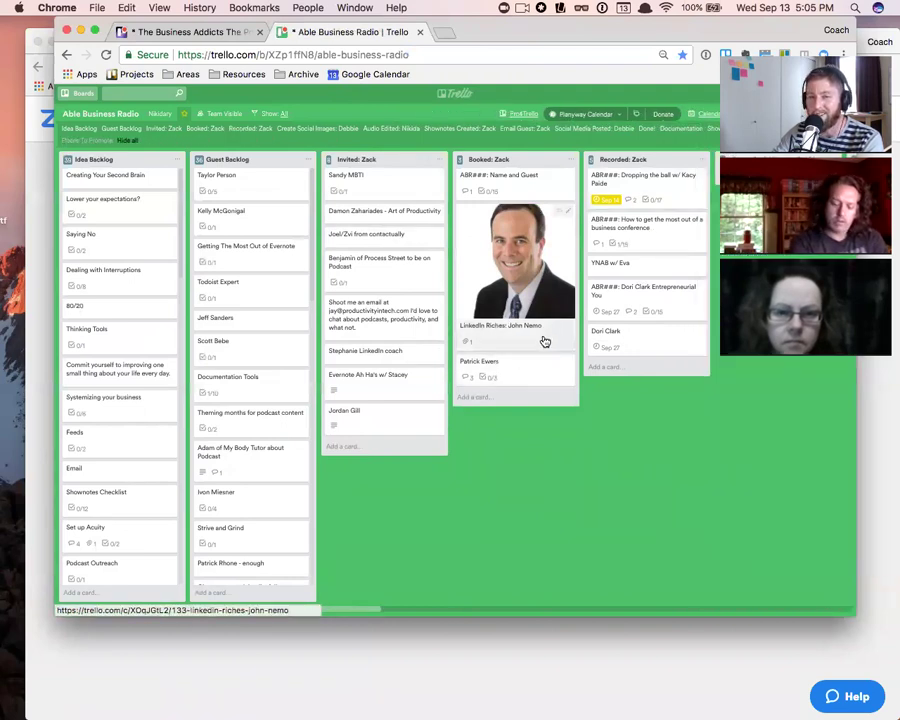
drag(565, 327, 510, 335)
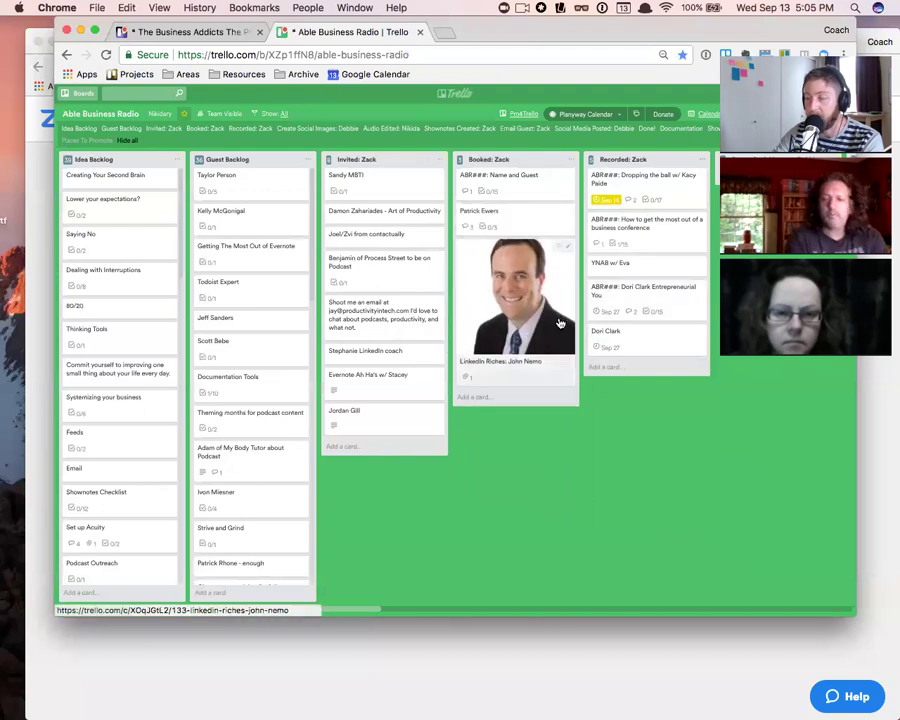
click(518, 371)
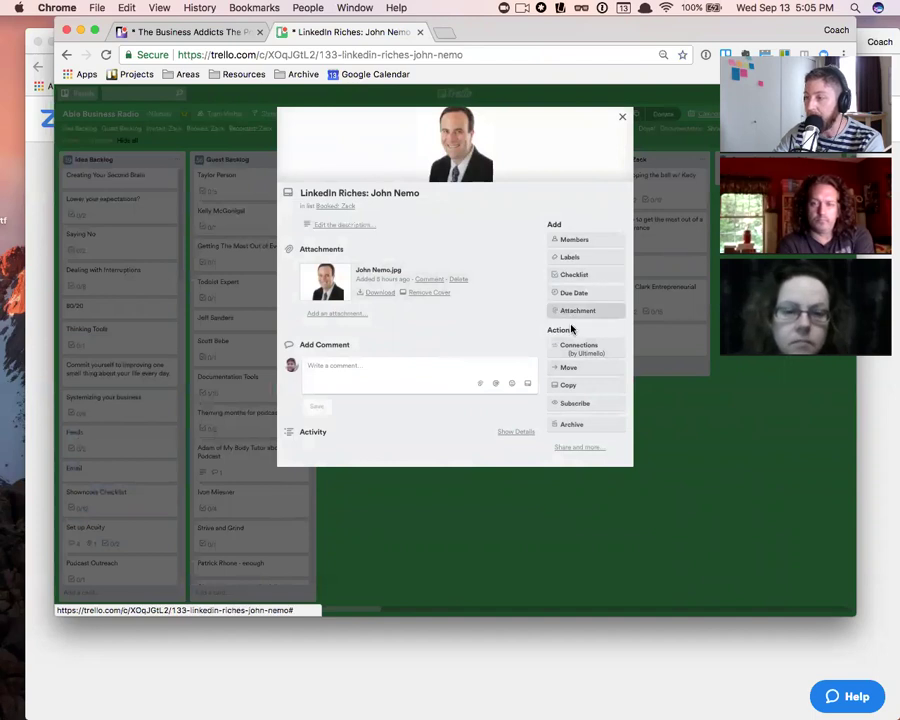
- Copy the LinkedIn Riches: John Nemo card's link from its sharing options
click(581, 451)
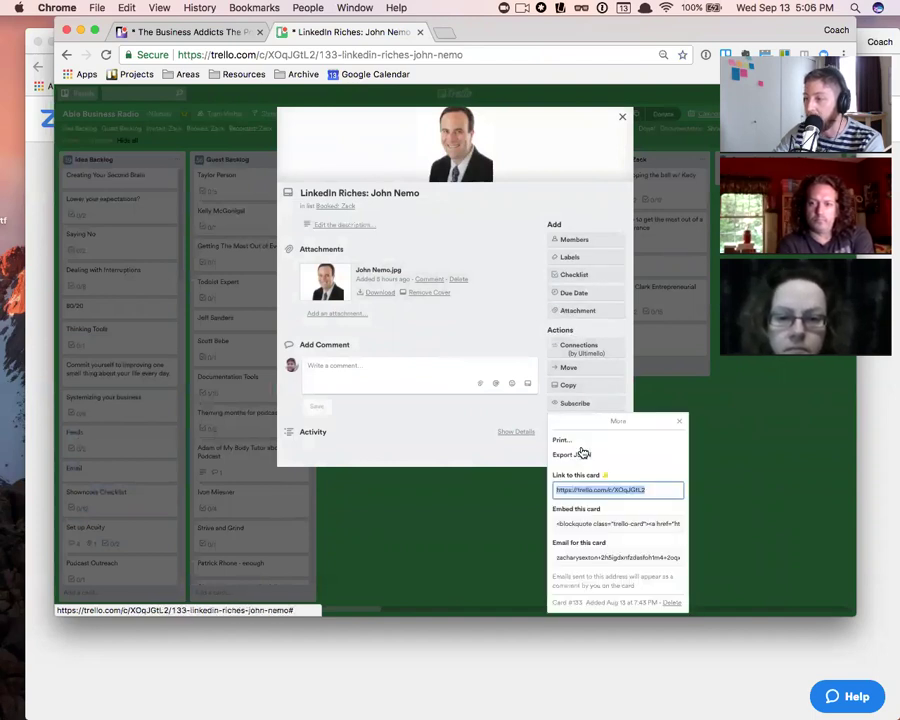
click(484, 412)
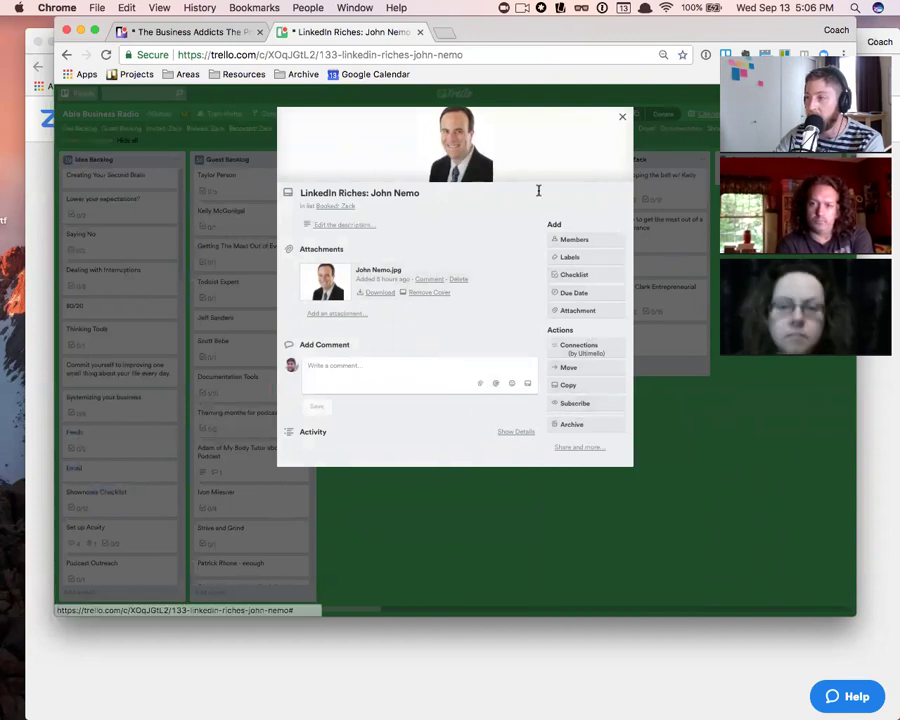
click(584, 448)
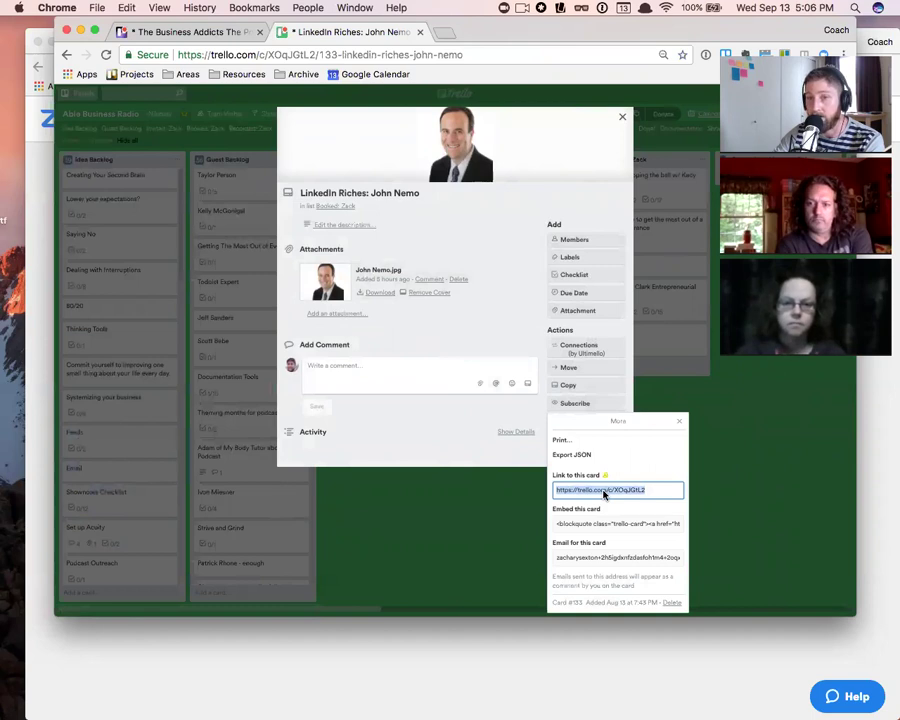
key(super+c)
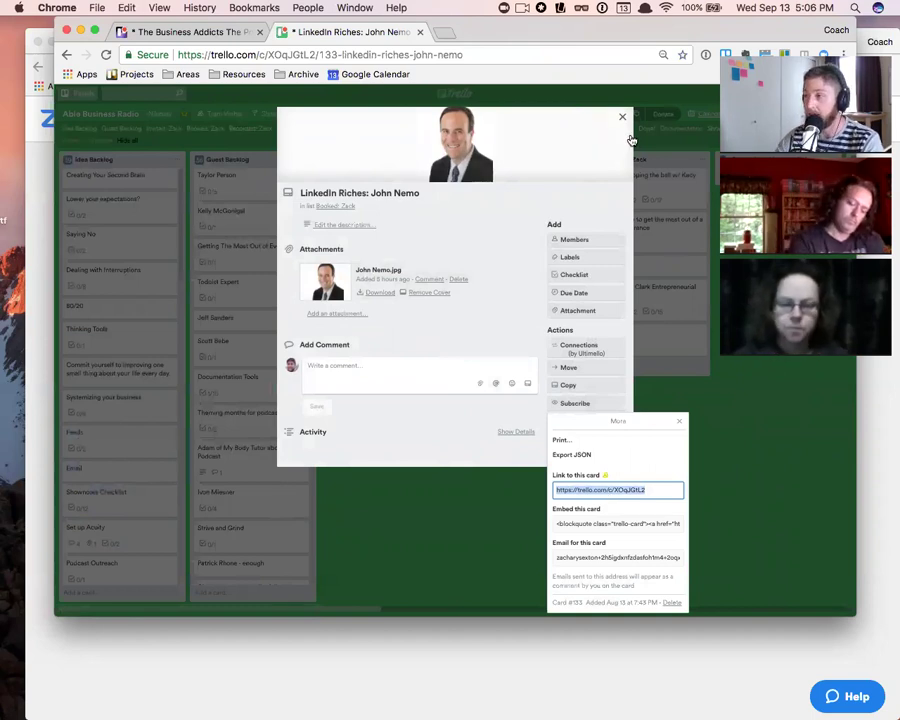
click(622, 118)
- In the Podcast Outreach Project tab, close The Business Addicts card and load My Kanban
click(200, 32)
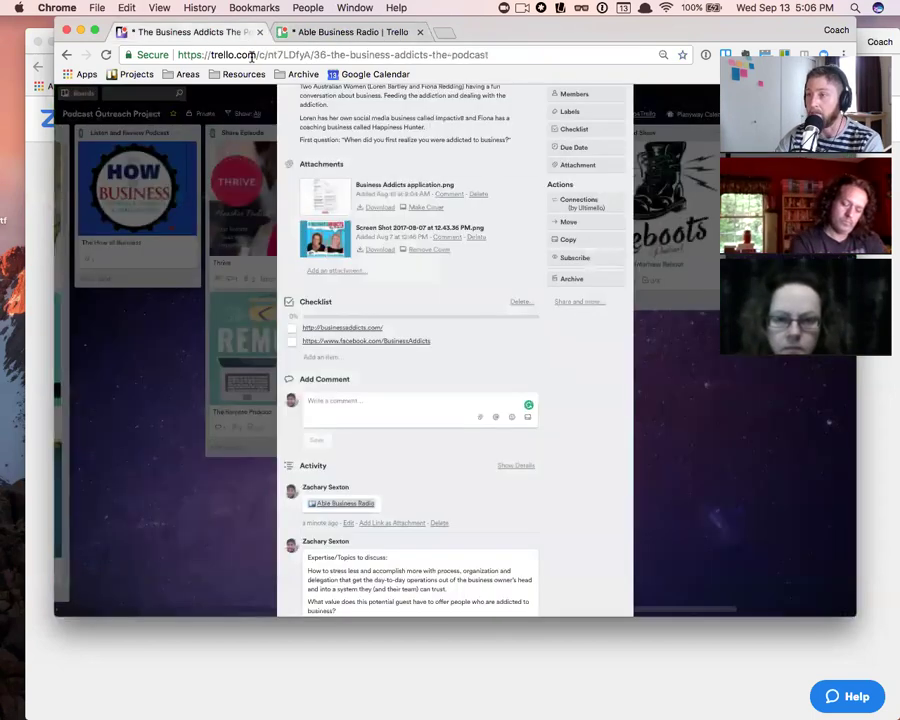
scroll(410, 282, up, 3)
click(628, 116)
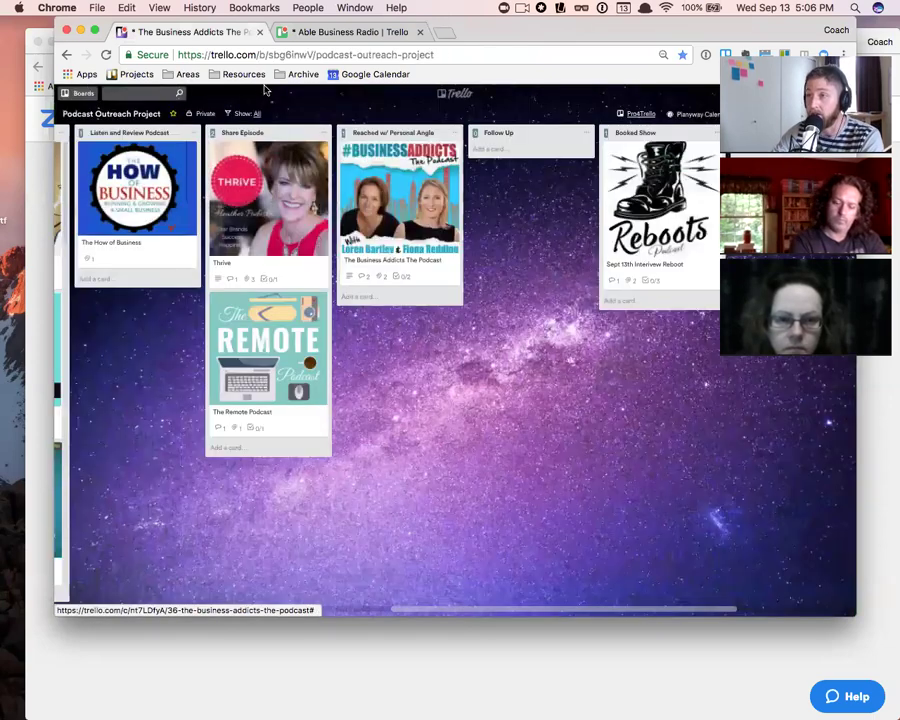
click(128, 74)
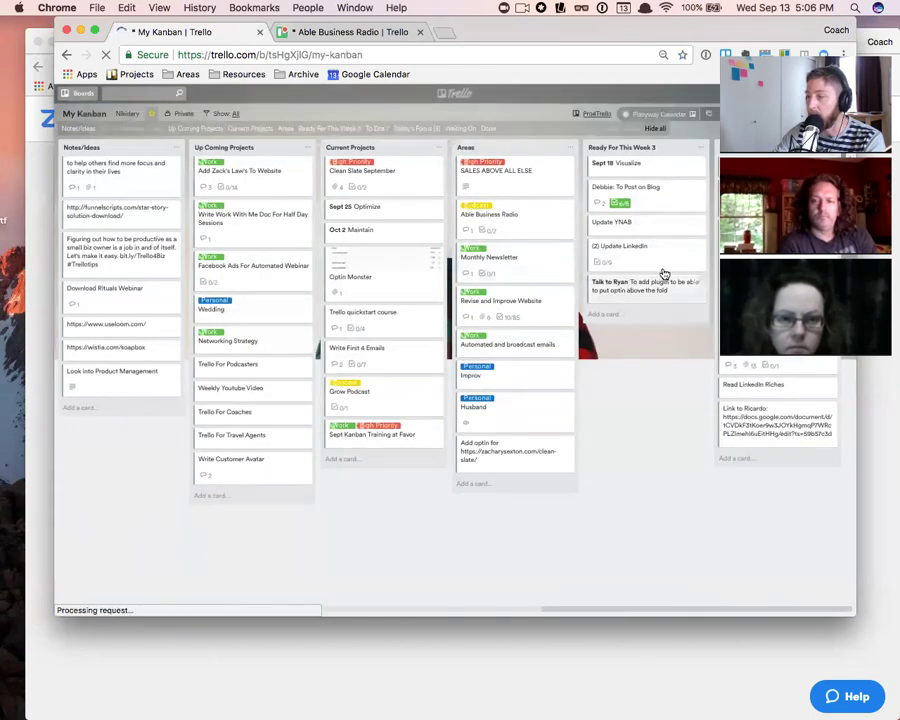
- Filter My Kanban cards for 'lin' and open the '(2) Update LinkedIn' card
scroll(600, 278, right, 4)
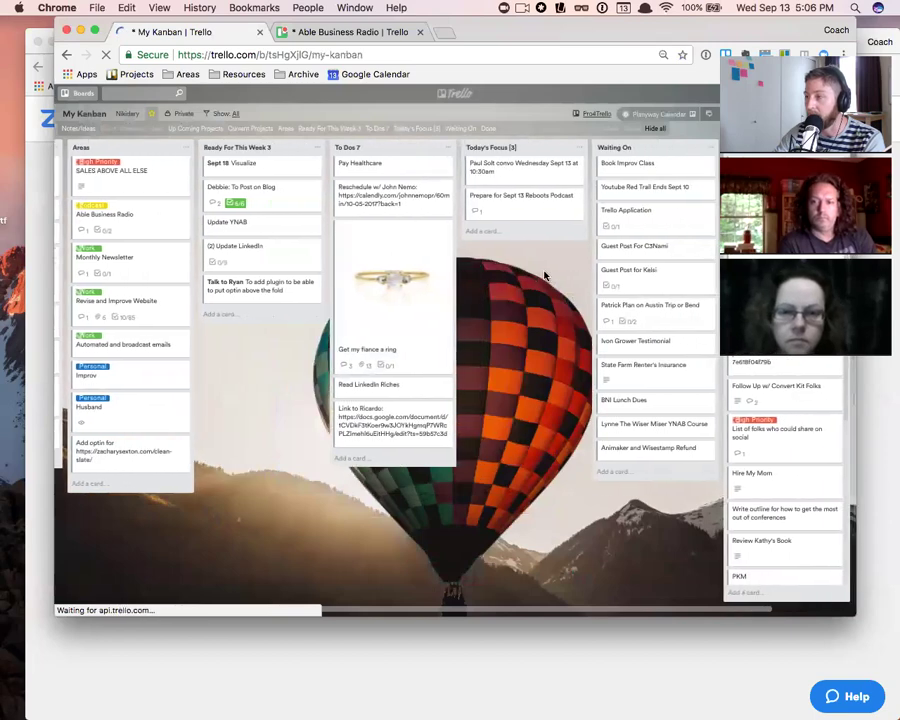
scroll(547, 276, right, 1)
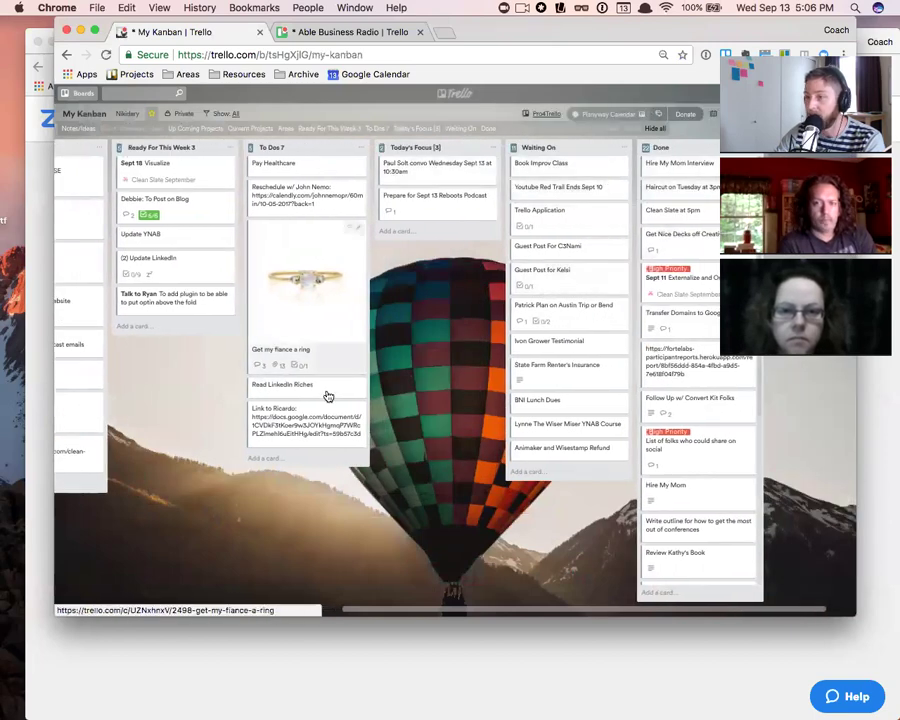
scroll(312, 393, left, 5)
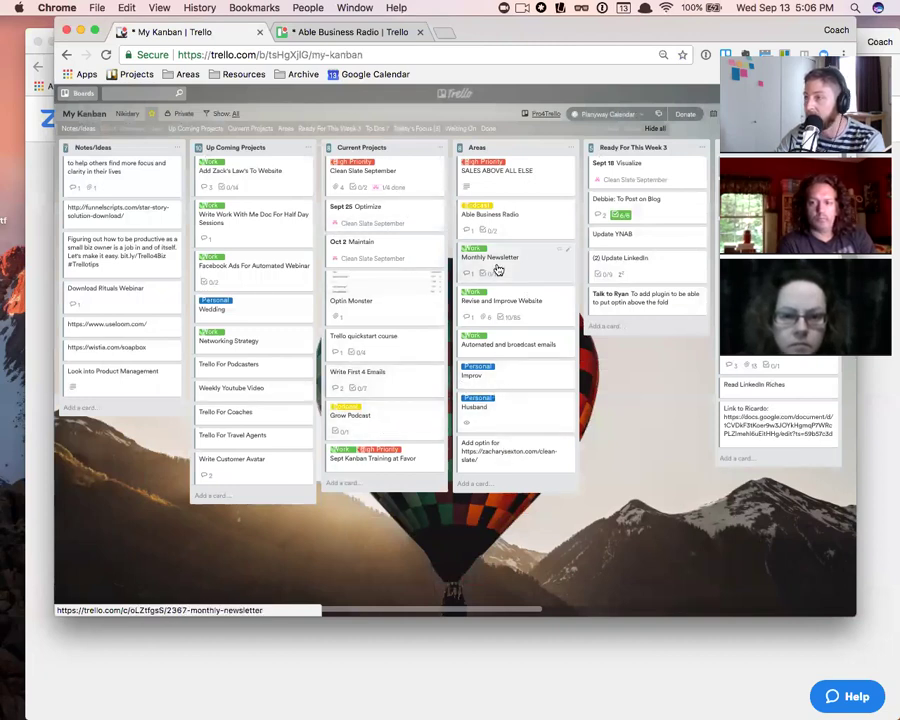
scroll(481, 278, right, 1)
scroll(488, 336, right, 2)
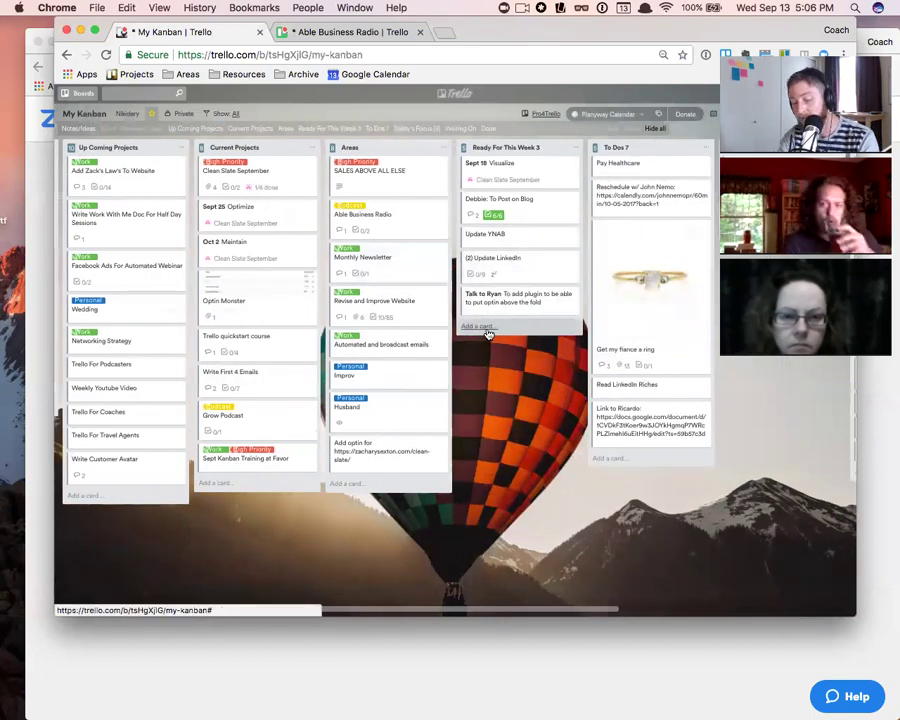
text(ff)
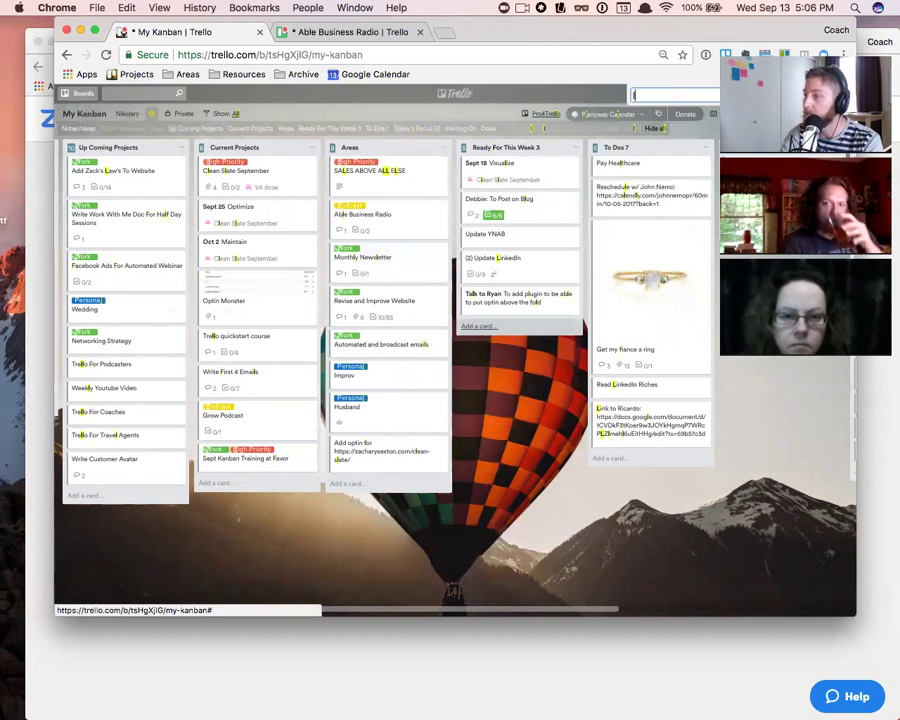
key(BackSpace)
text(lin)
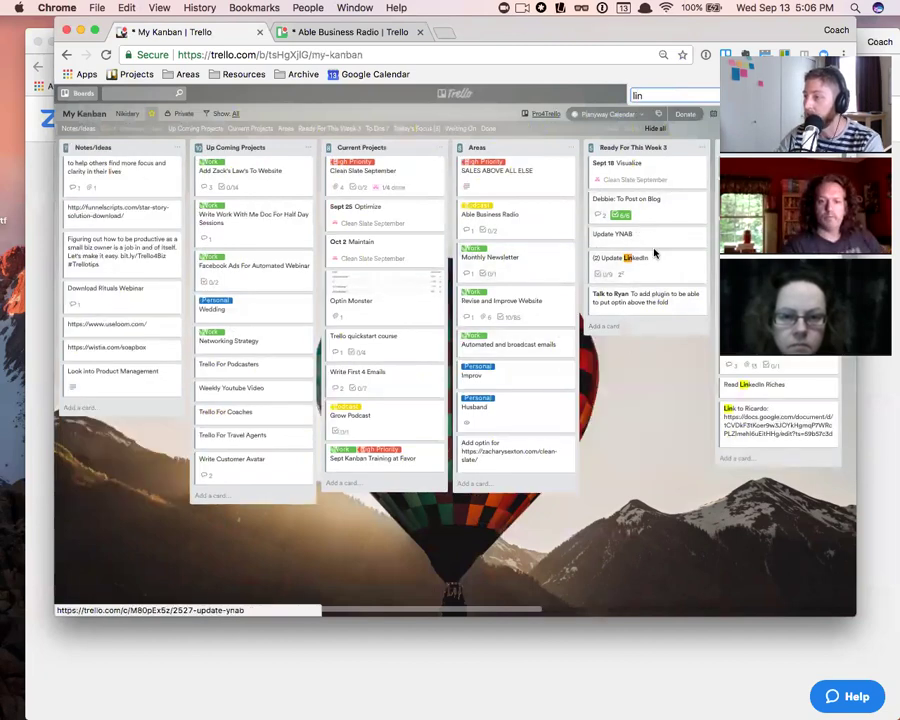
click(649, 262)
- Comment the LinkedIn Riches card link on Update LinkedIn, then follow that link
click(332, 412)
key(super+v)
click(325, 442)
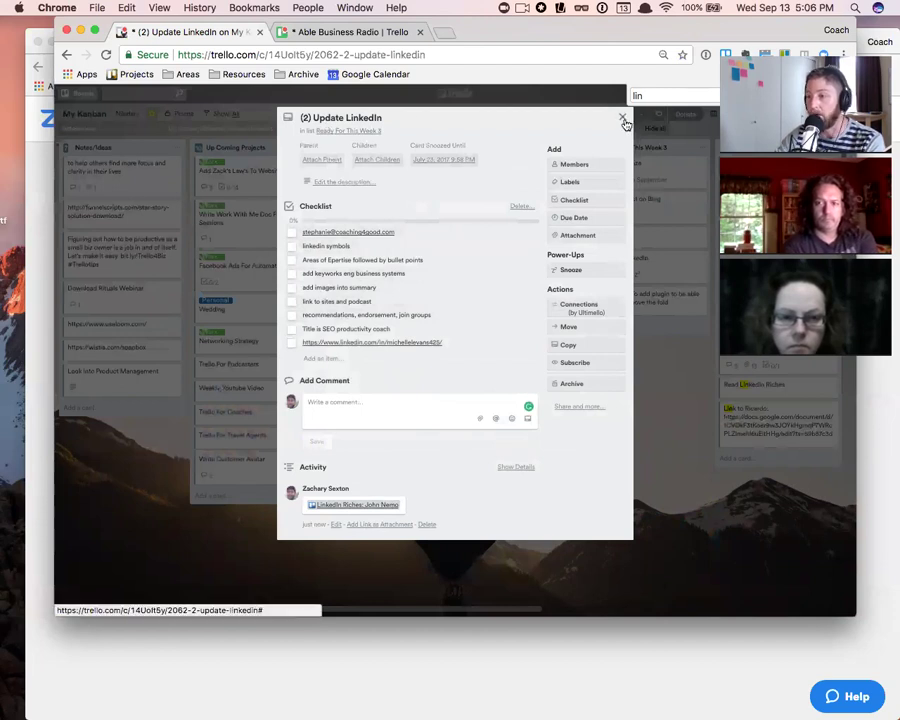
click(354, 507)
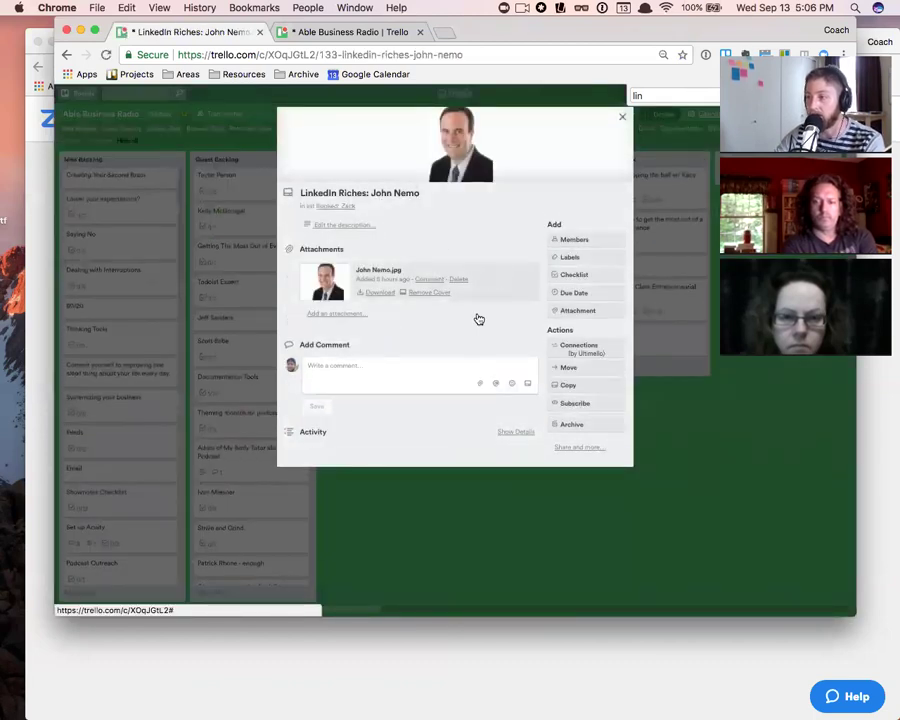
- Close the LinkedIn Riches: John Nemo card to reveal the Able Business Radio board
click(622, 116)
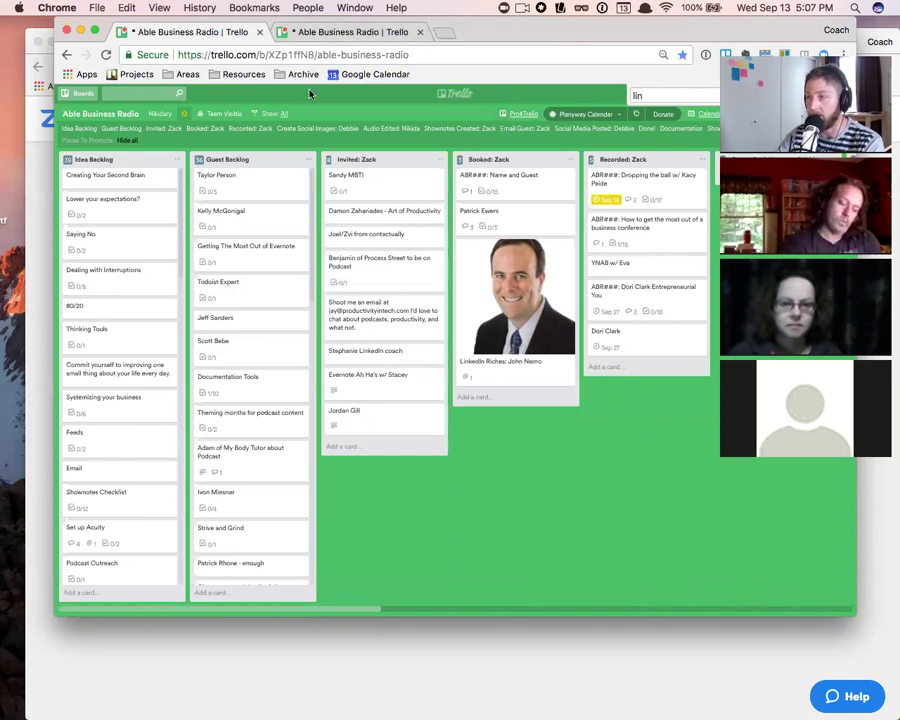
click(268, 191)
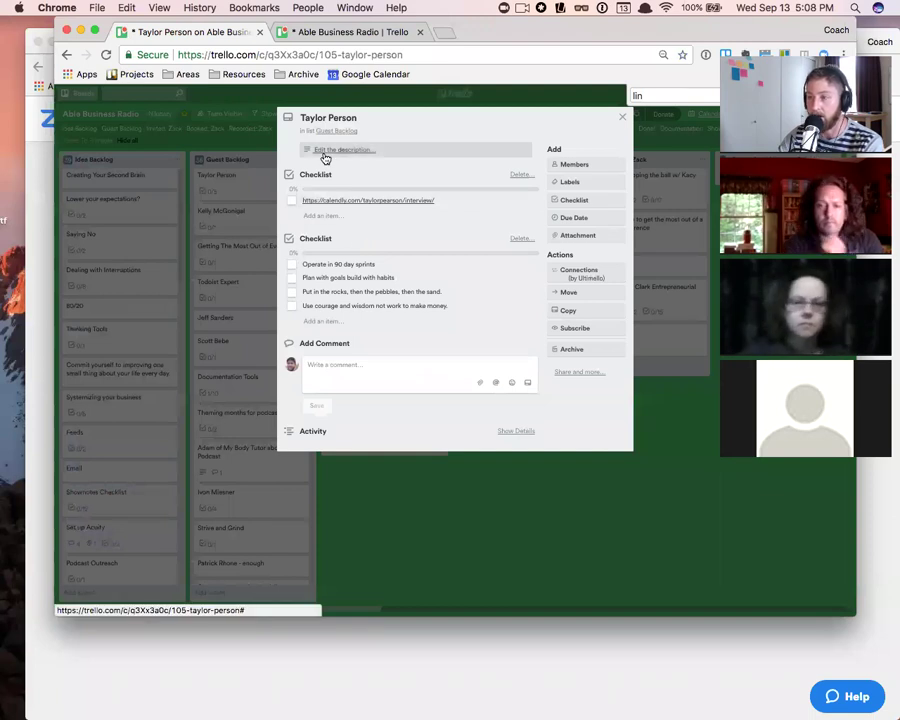
click(622, 118)
click(348, 446)
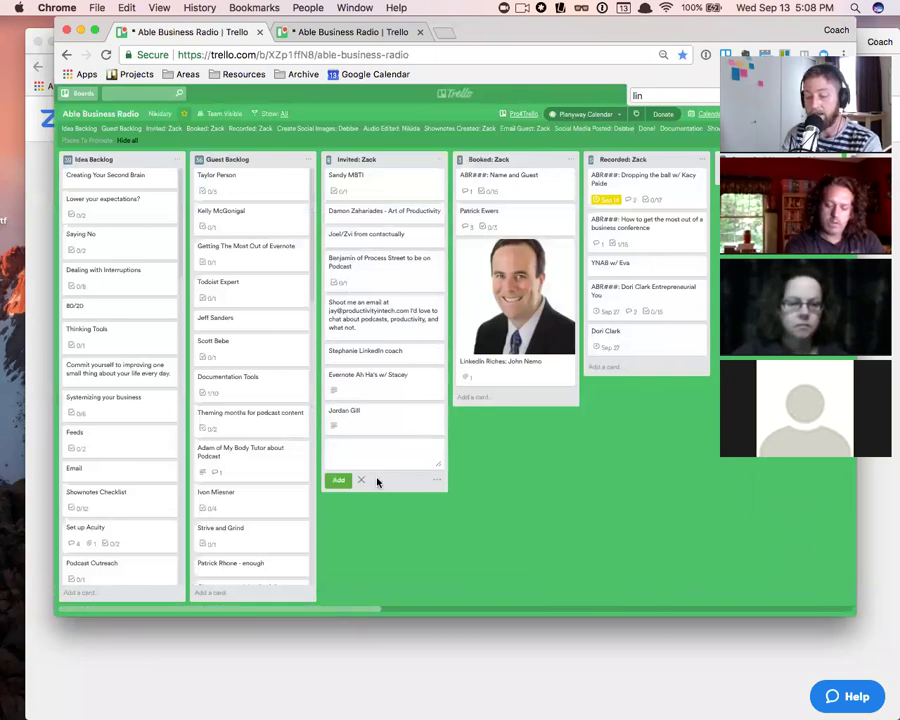
- Add 'Sample Card' to Invited: Zack, restore 100% zoom, and open the new card
text(Sample)
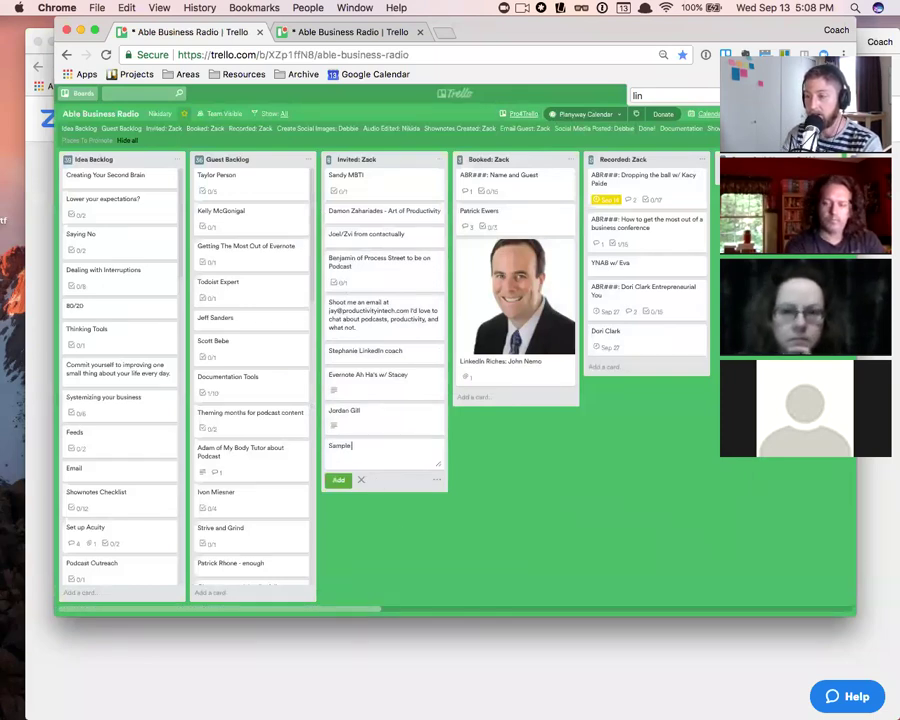
text( Card)
key(Return)
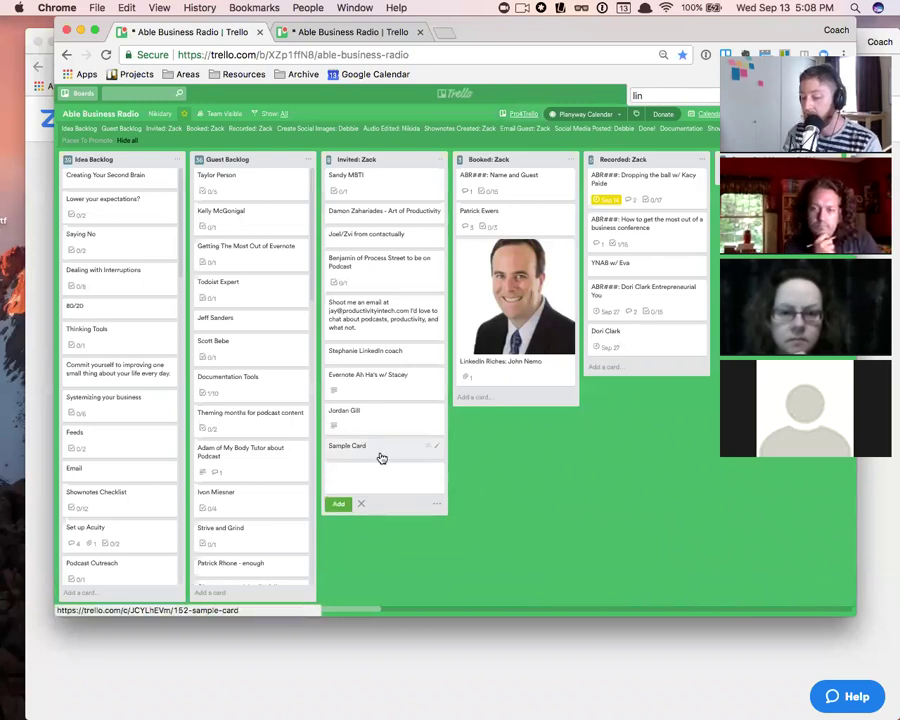
key(super+plus)
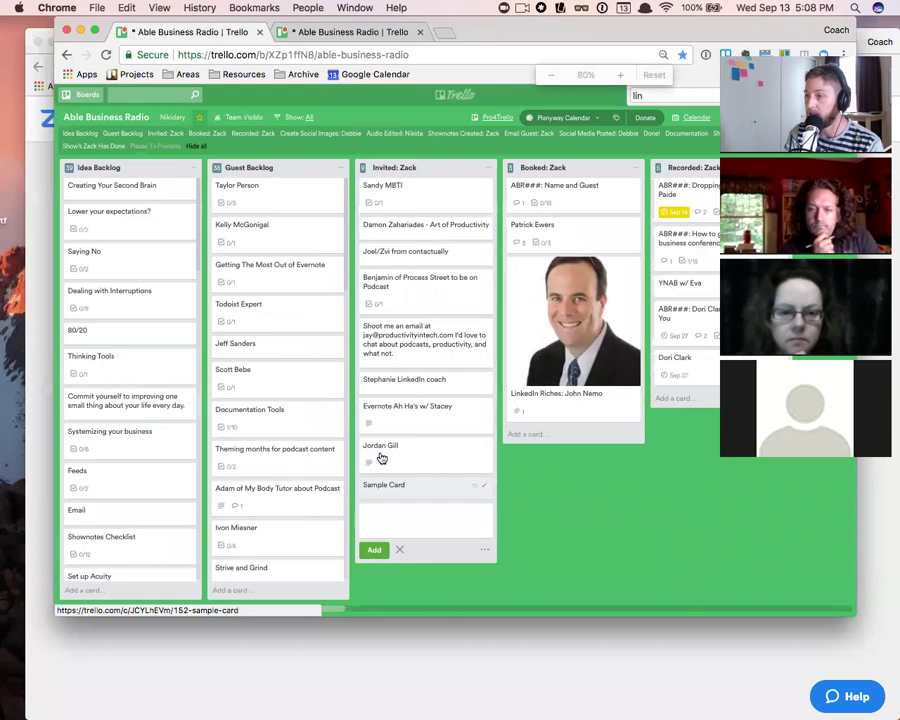
key(super+plus)
key(super+plus)
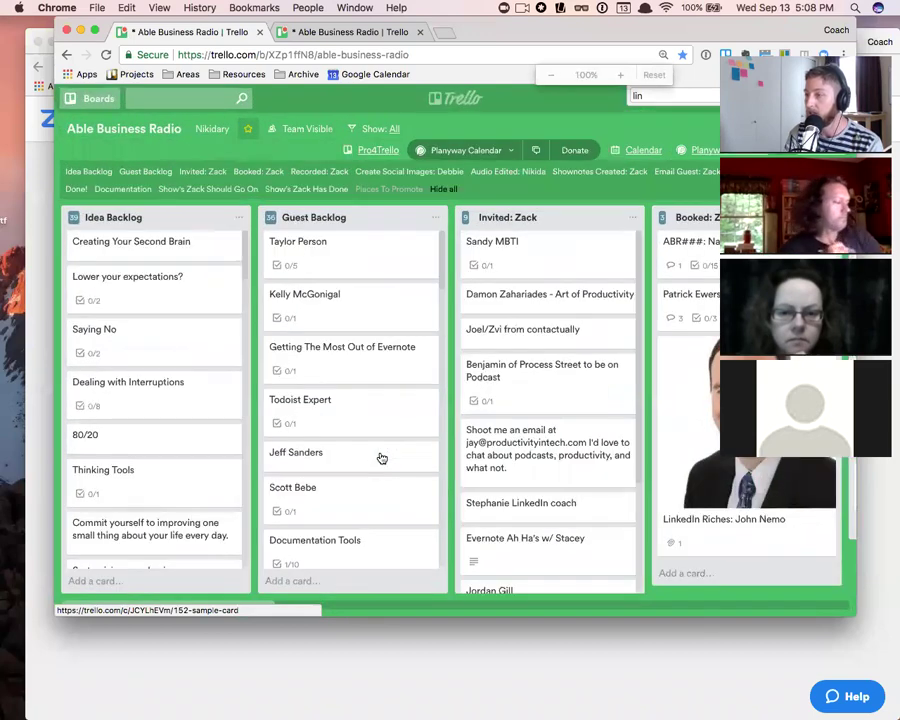
scroll(534, 420, down, 3)
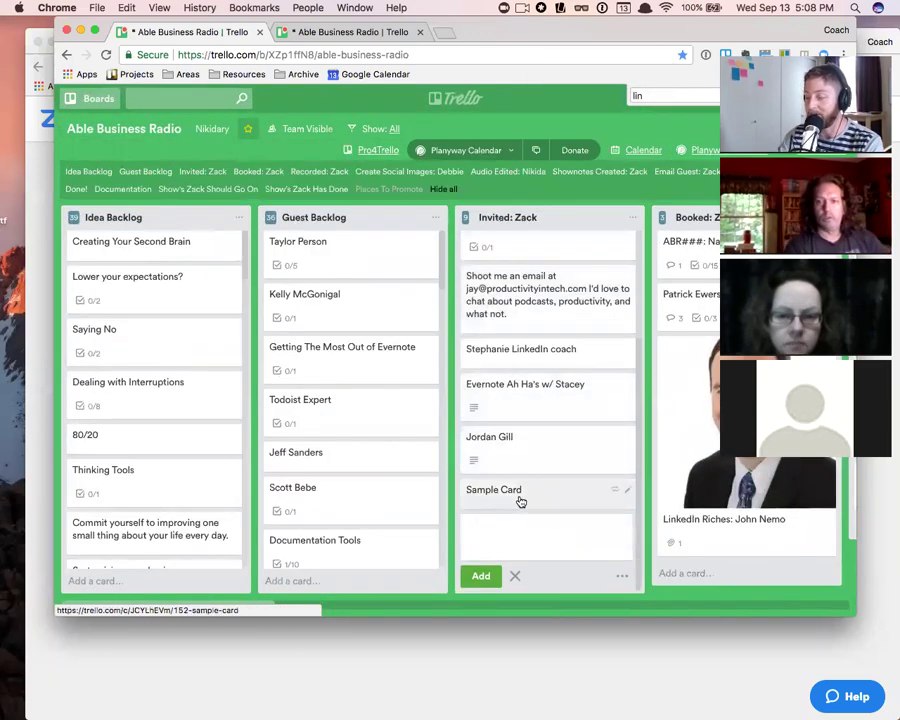
click(518, 491)
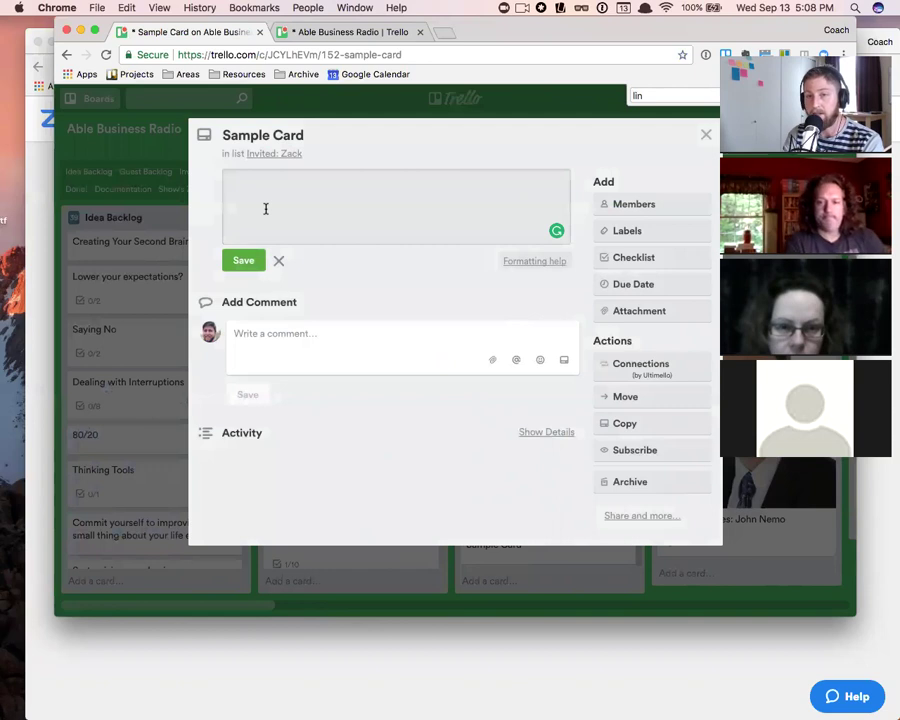
- Try the ':story' TextExpander snippet in the description, then dismiss it unused
text(:story)
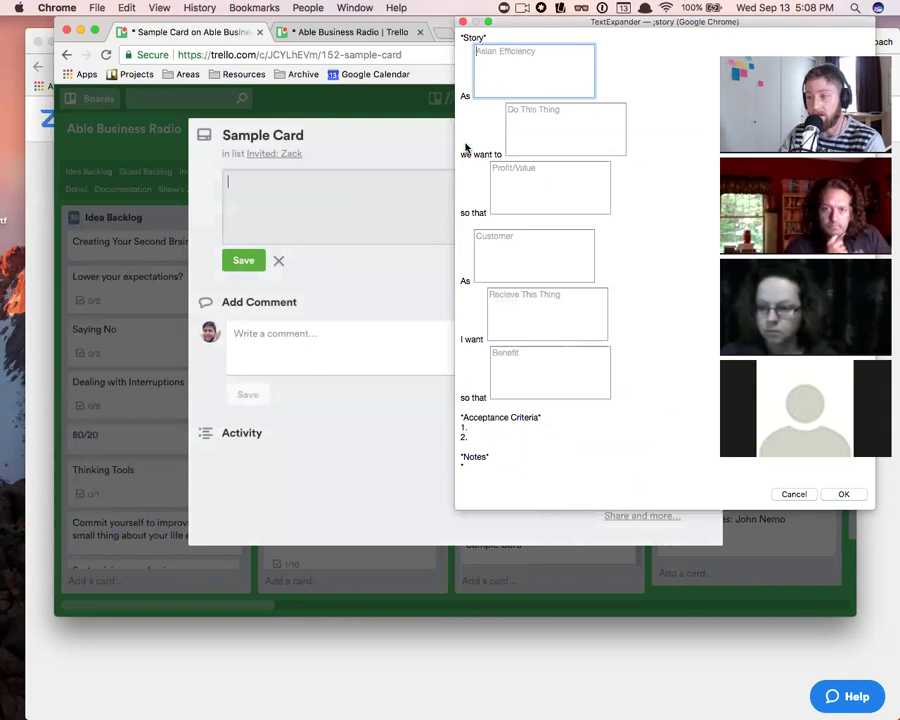
key(Escape)
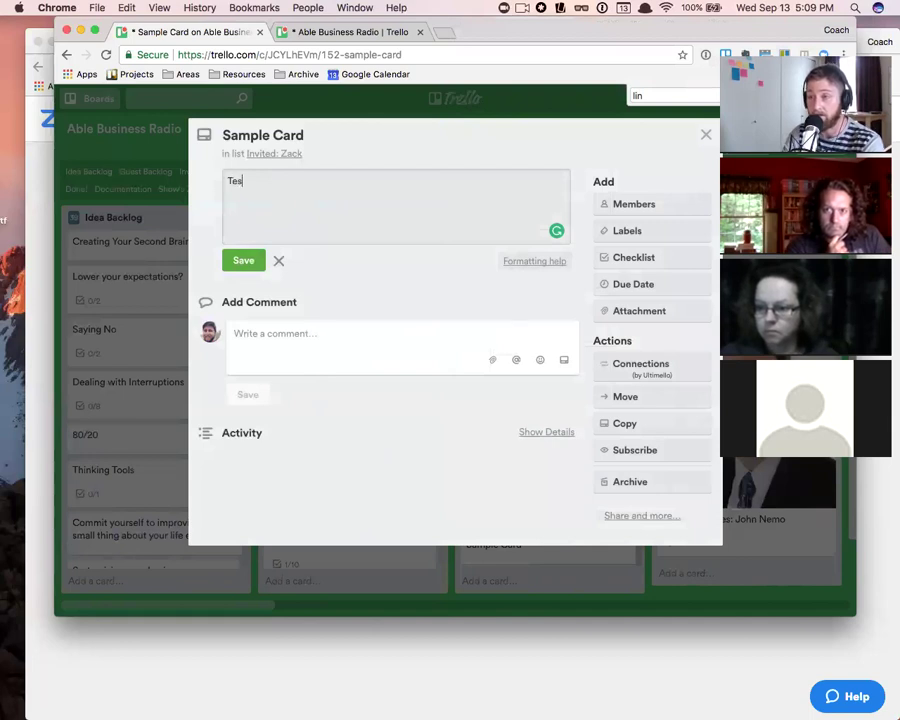
- Save 'Test' as Sample Card's description and post a first 'Test' comment
click(238, 262)
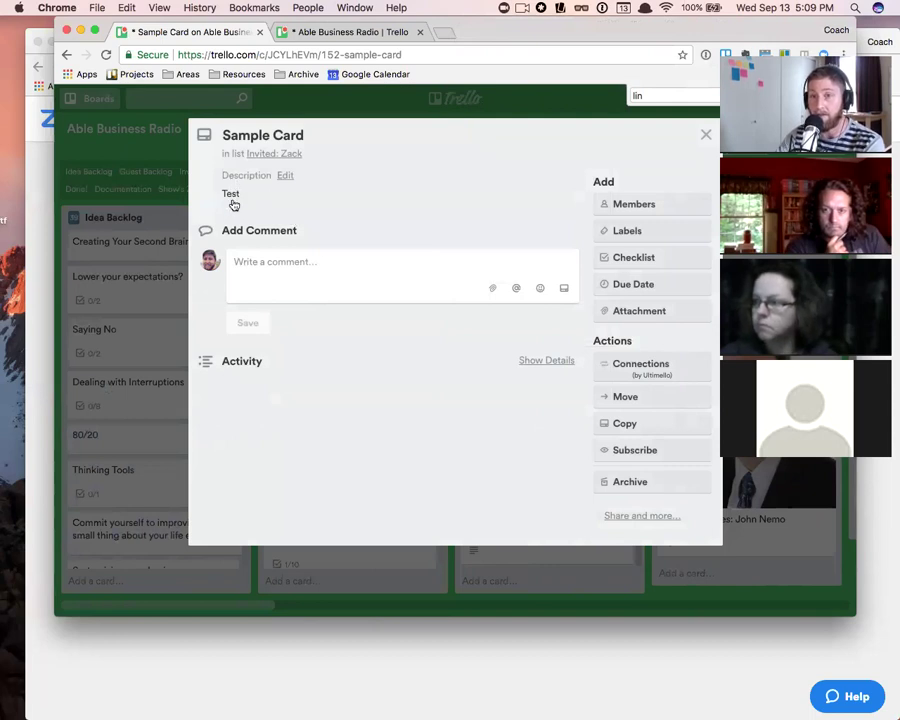
click(333, 290)
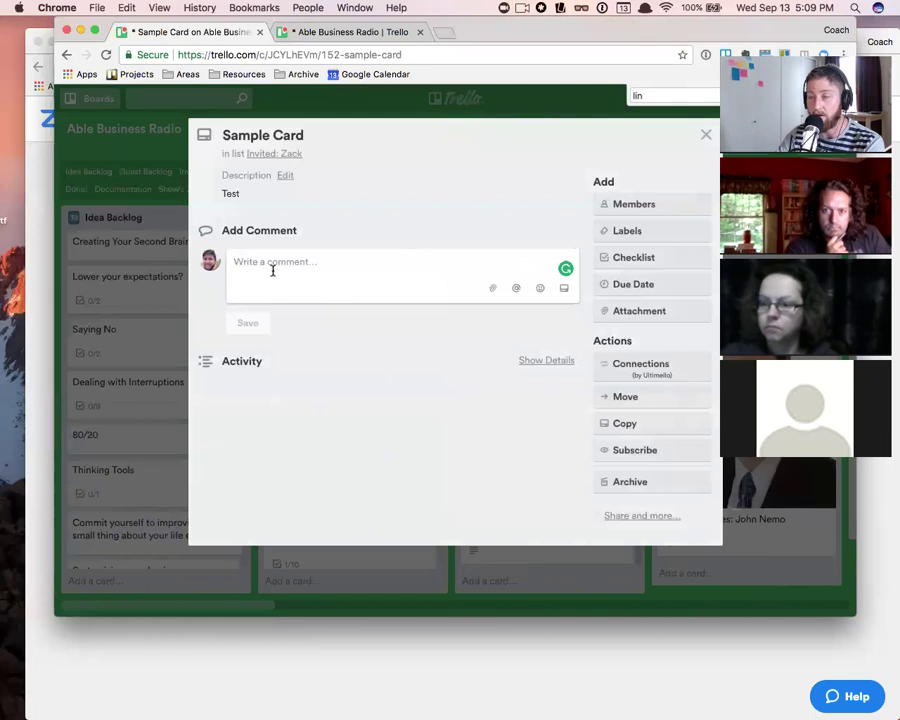
text(Test)
key(Return)
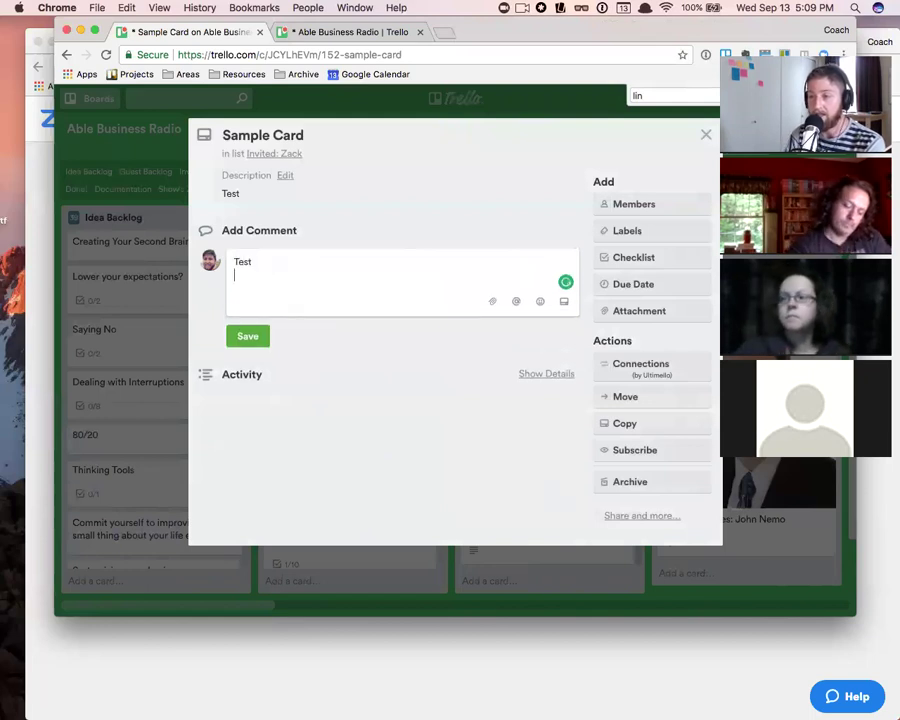
click(251, 336)
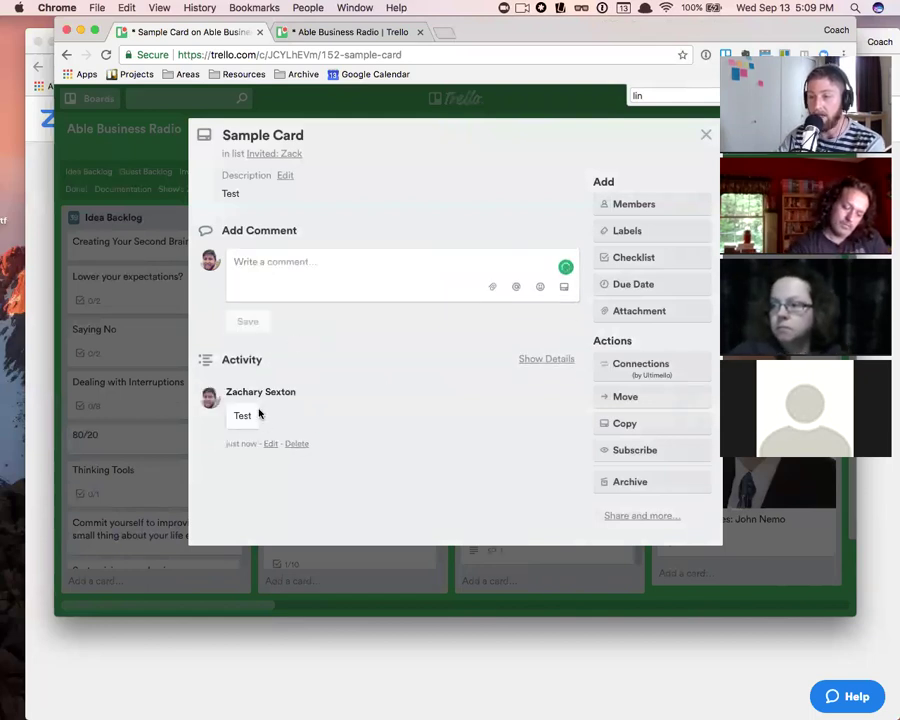
- Post a second 'Test' comment on Sample Card
click(283, 273)
text(Test)
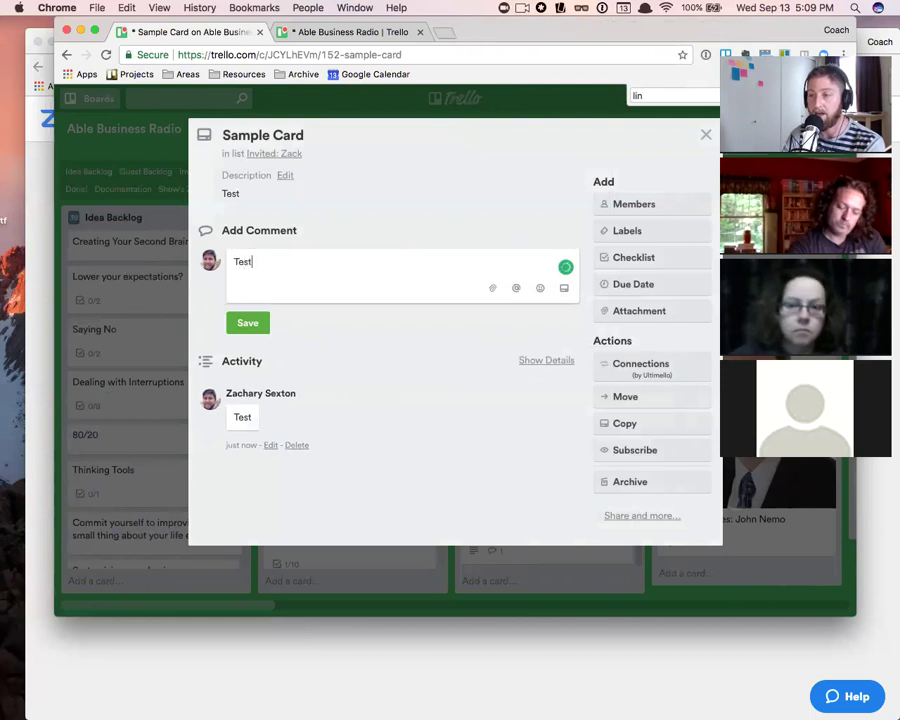
click(248, 322)
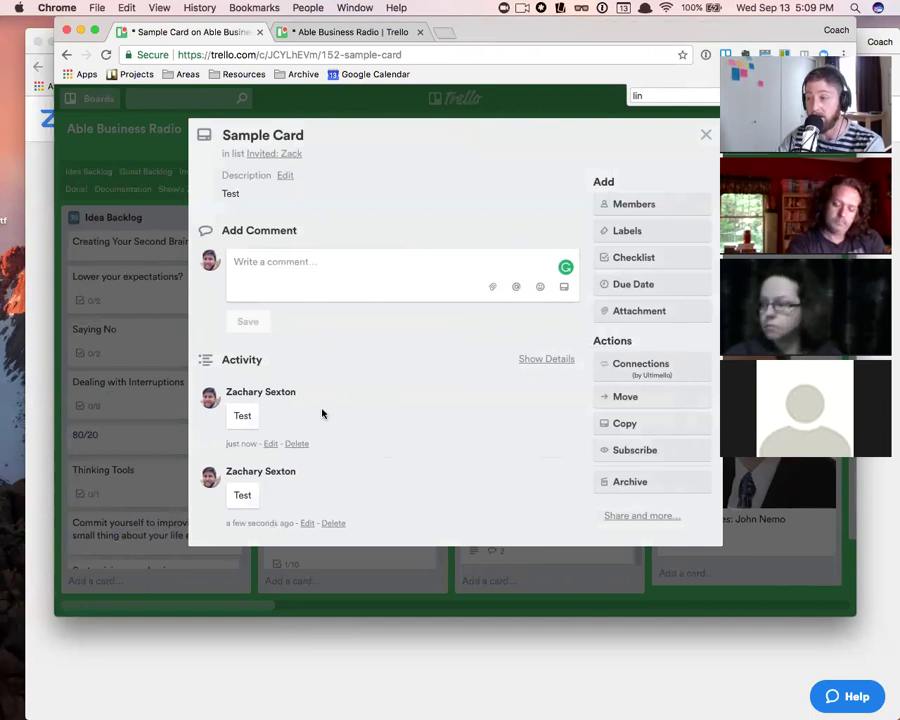
- Assign yourself as a member of Sample Card and open its description editor
click(639, 212)
click(662, 338)
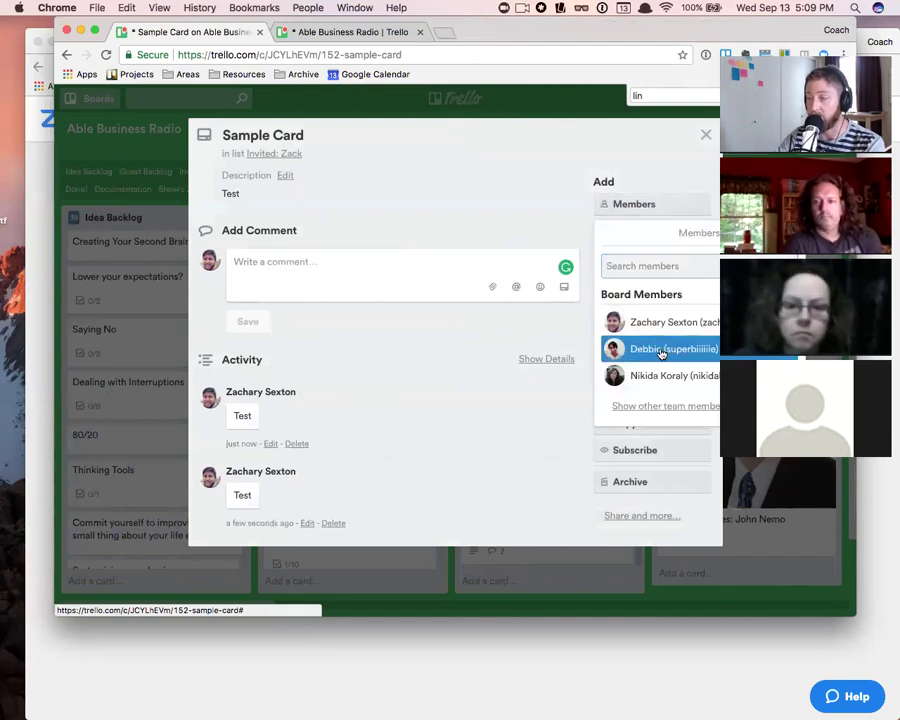
click(394, 288)
scroll(398, 374, down, 3)
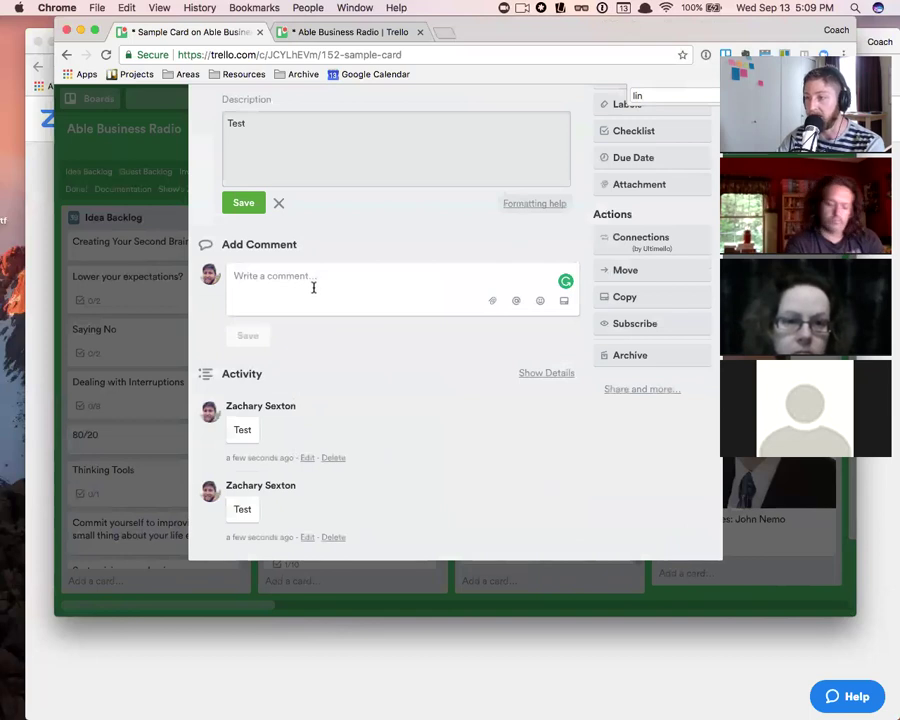
scroll(249, 349, up, 2)
scroll(250, 352, up, 1)
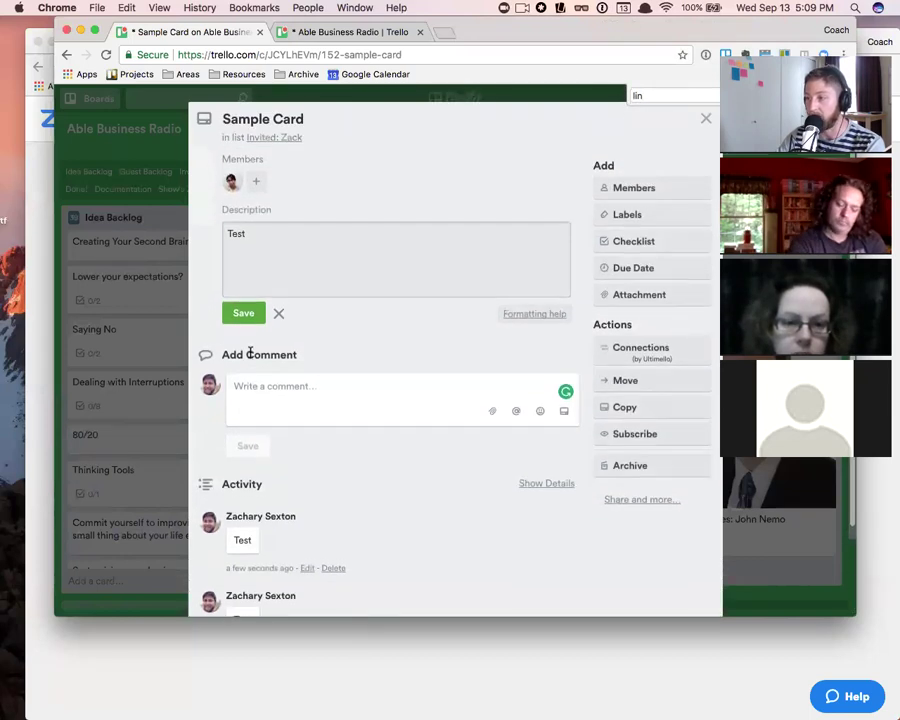
- Look over the Labels list without adding one, then close the description editor unchanged
click(626, 215)
click(665, 210)
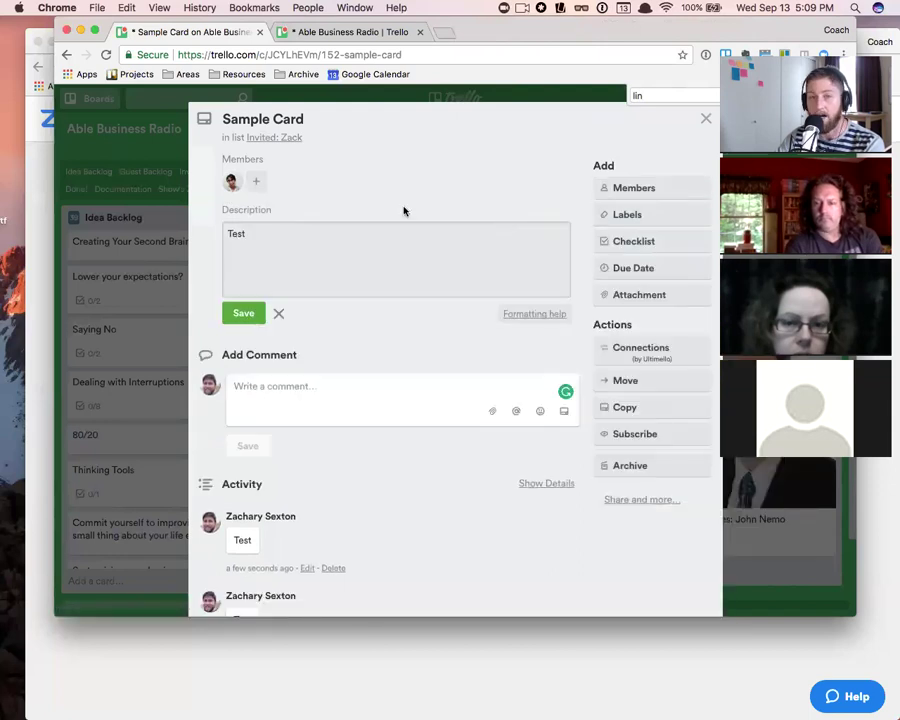
scroll(470, 378, down, 1)
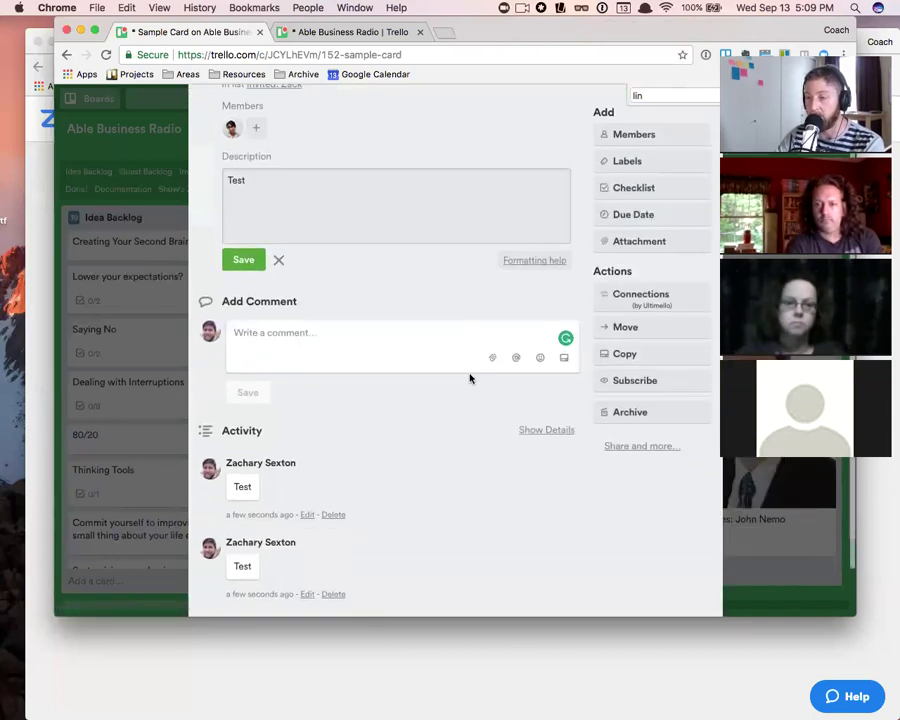
scroll(470, 378, down, 1)
click(206, 372)
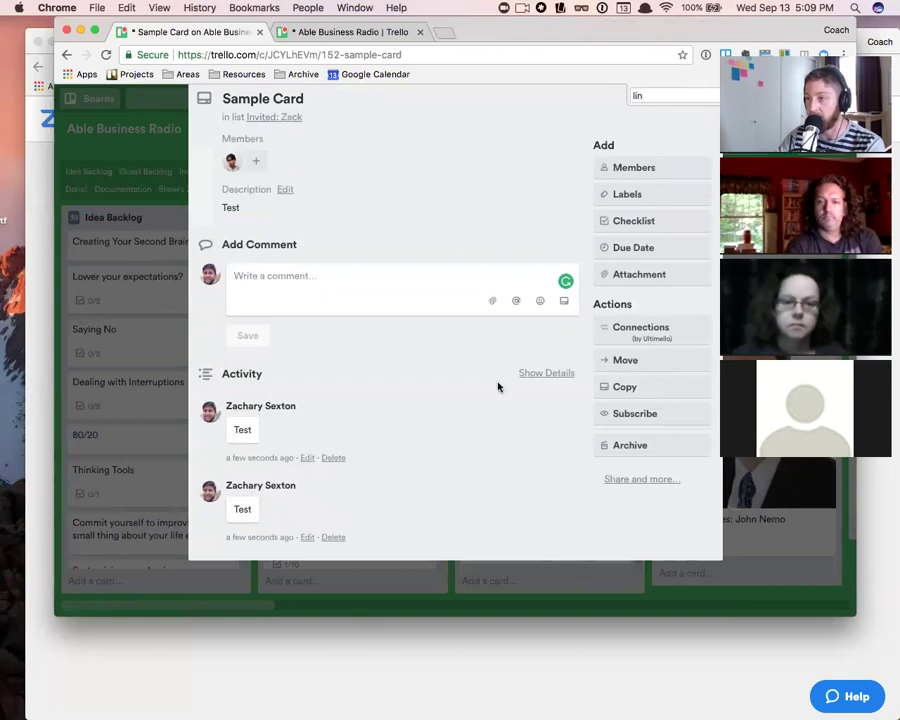
scroll(623, 218, up, 1)
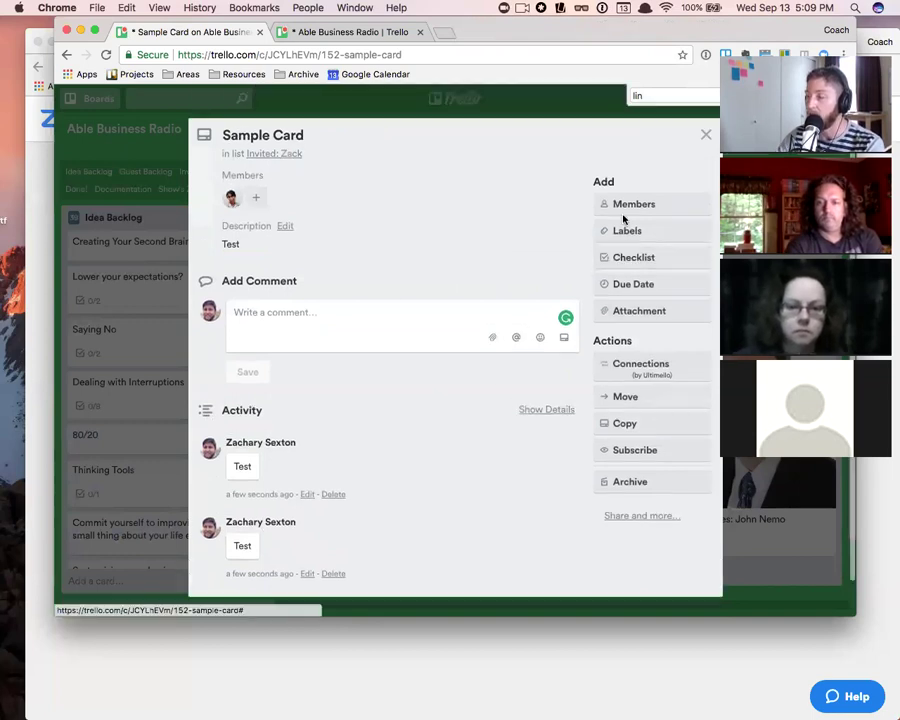
- Close the card and review recent activity in the board menu
click(705, 135)
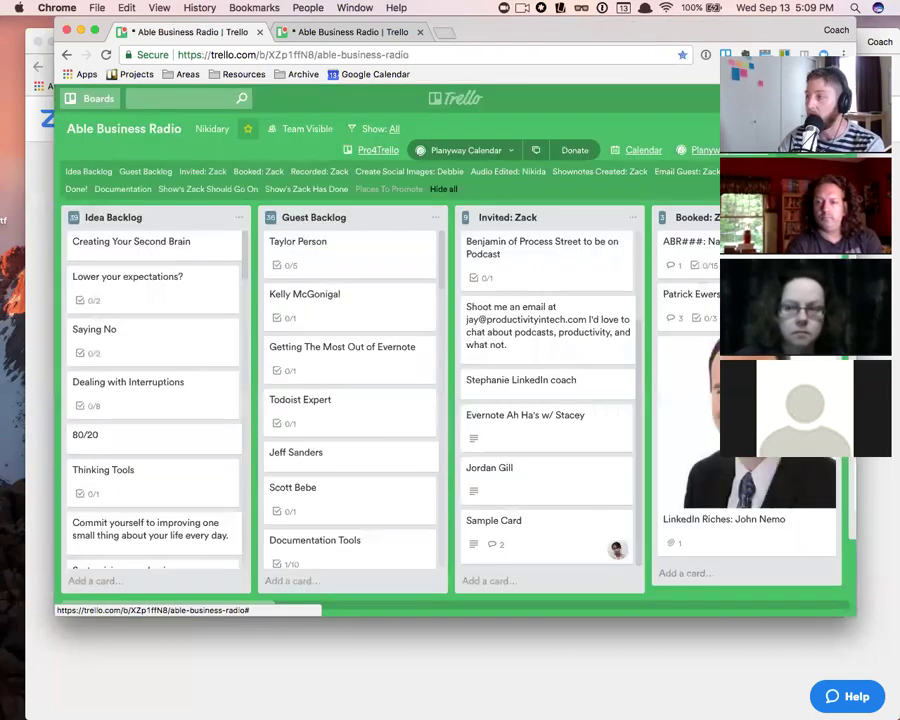
click(808, 129)
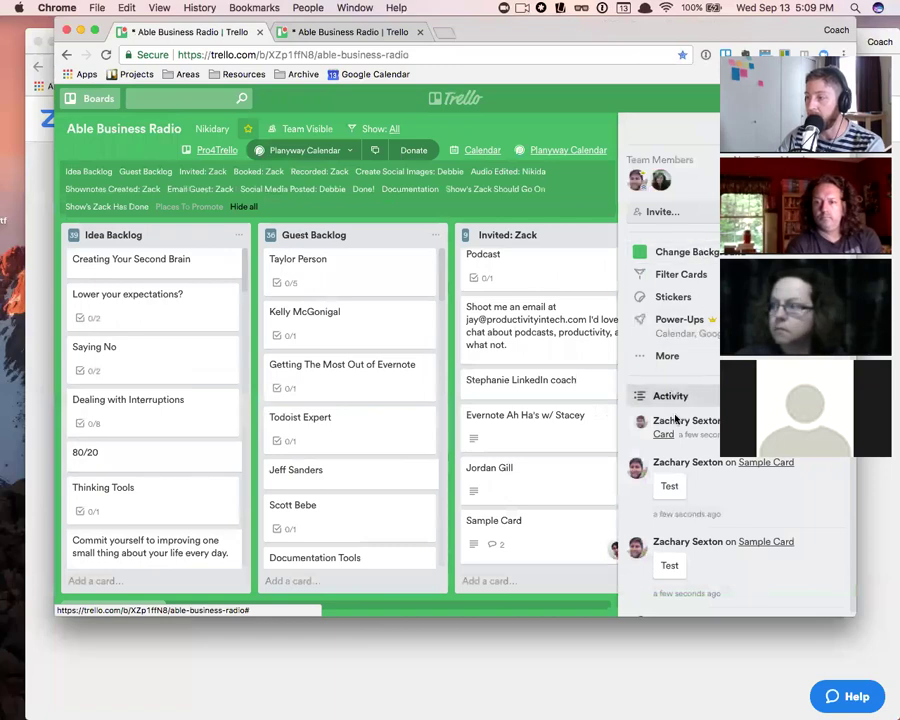
scroll(690, 400, down, 8)
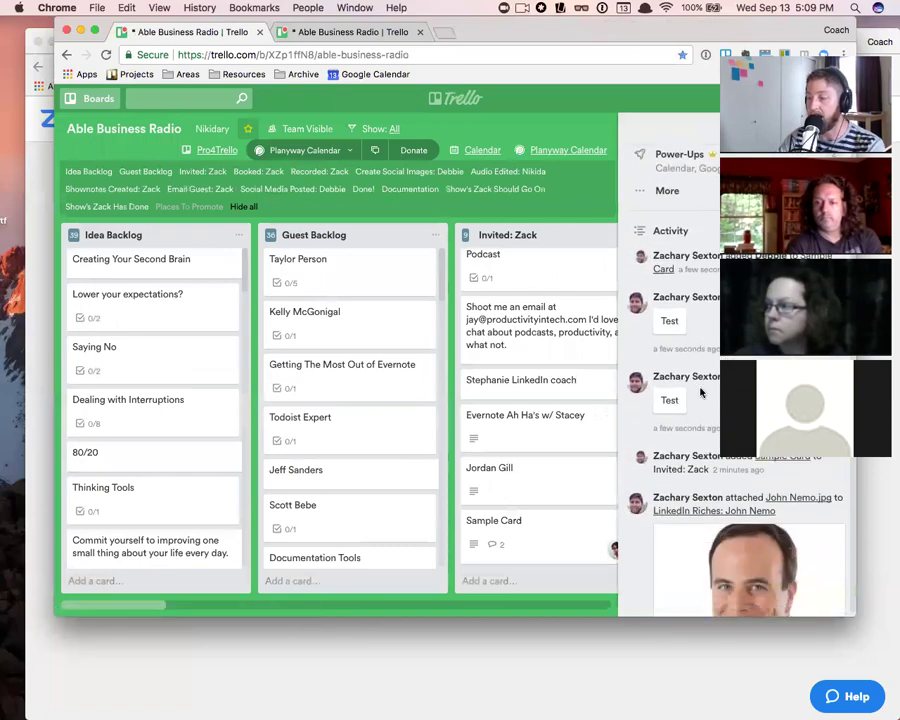
scroll(698, 366, down, 3)
scroll(708, 305, up, 10)
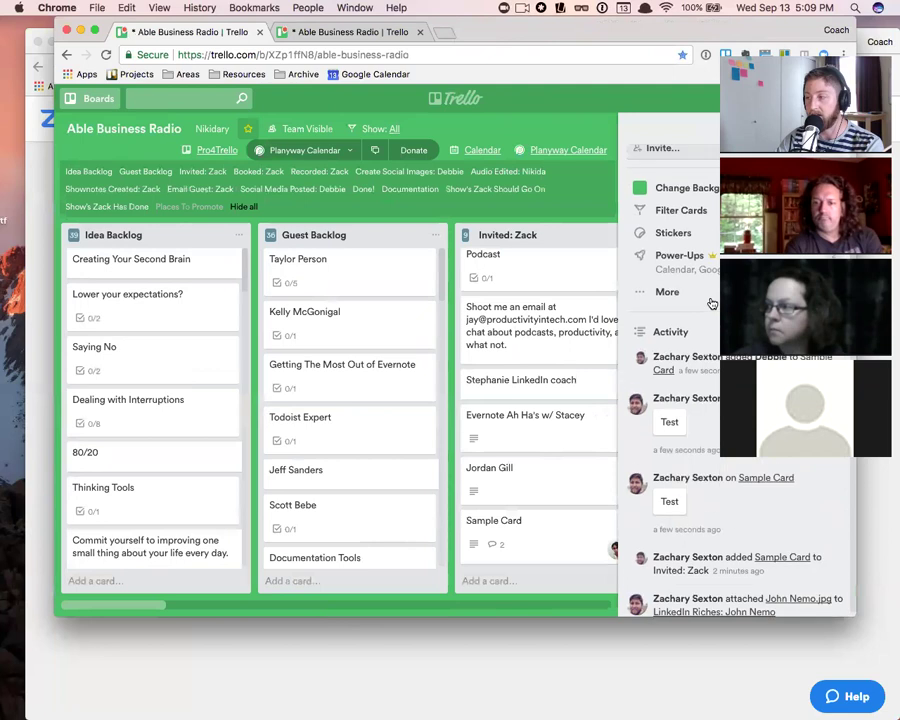
click(840, 129)
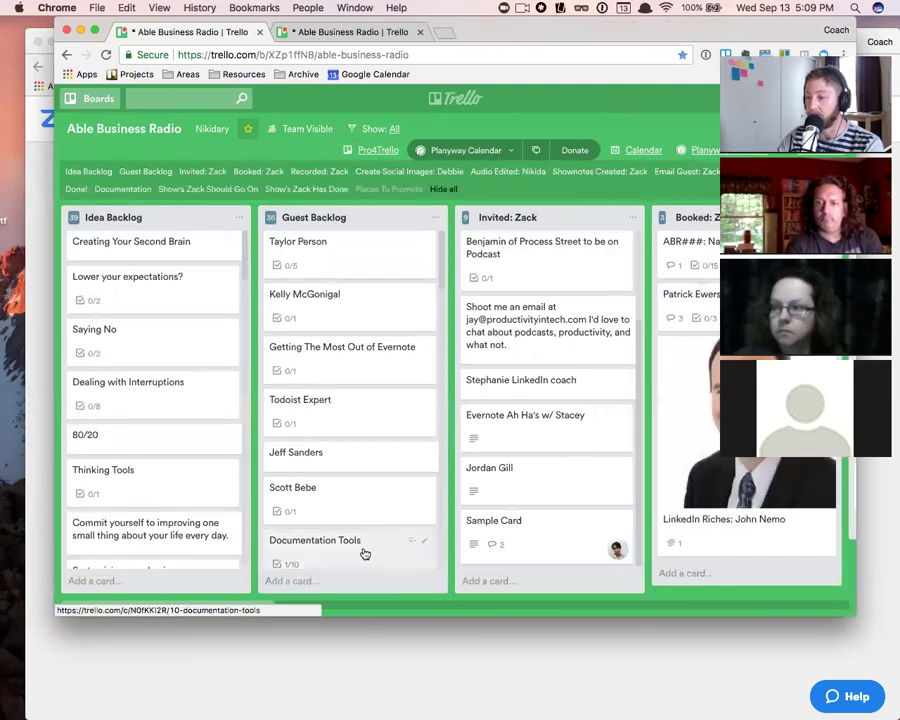
- Reopen Sample Card and start a new checklist
scroll(364, 550, down, 5)
click(518, 541)
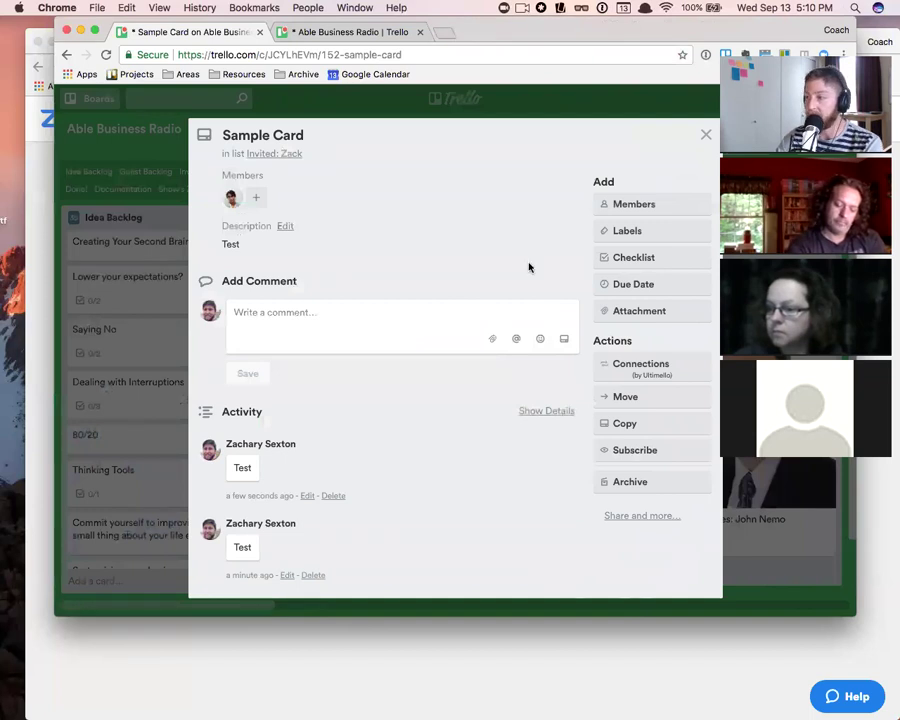
click(630, 262)
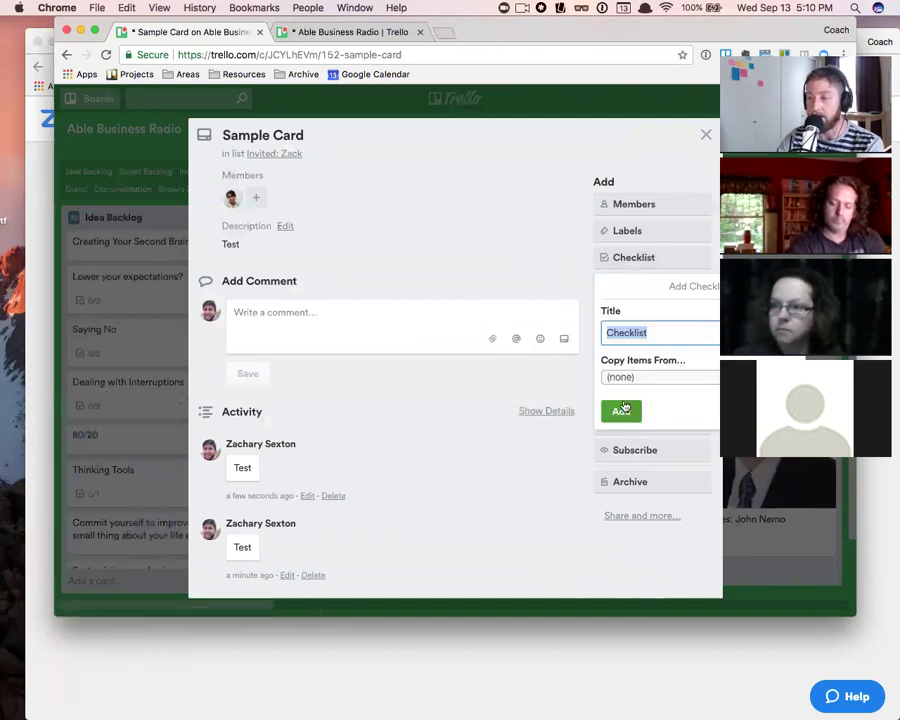
- Create a checklist titled 'Name' on Sample Card
click(793, 286)
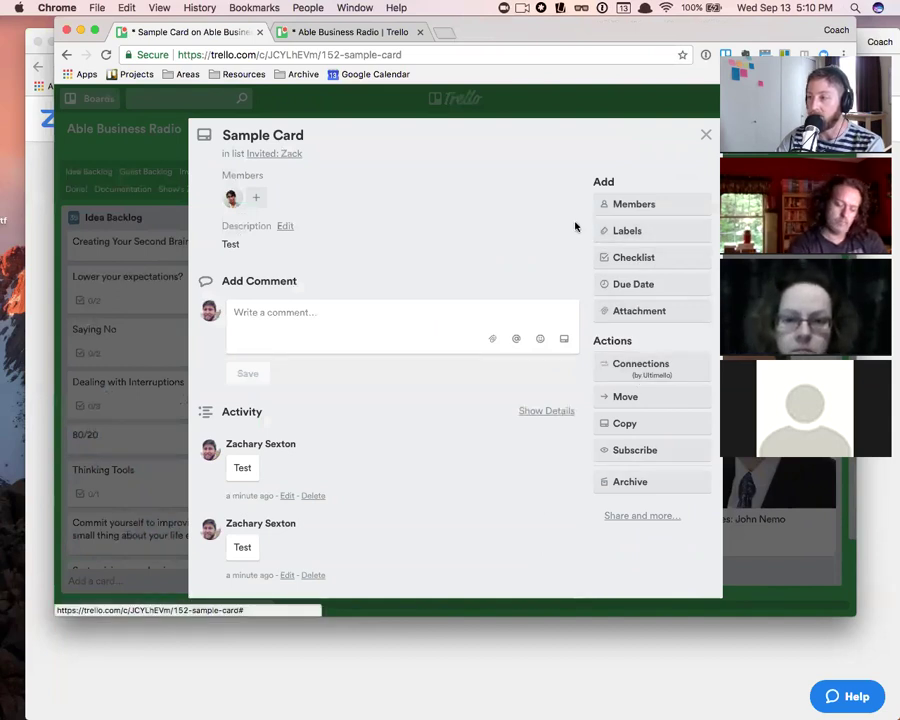
click(638, 258)
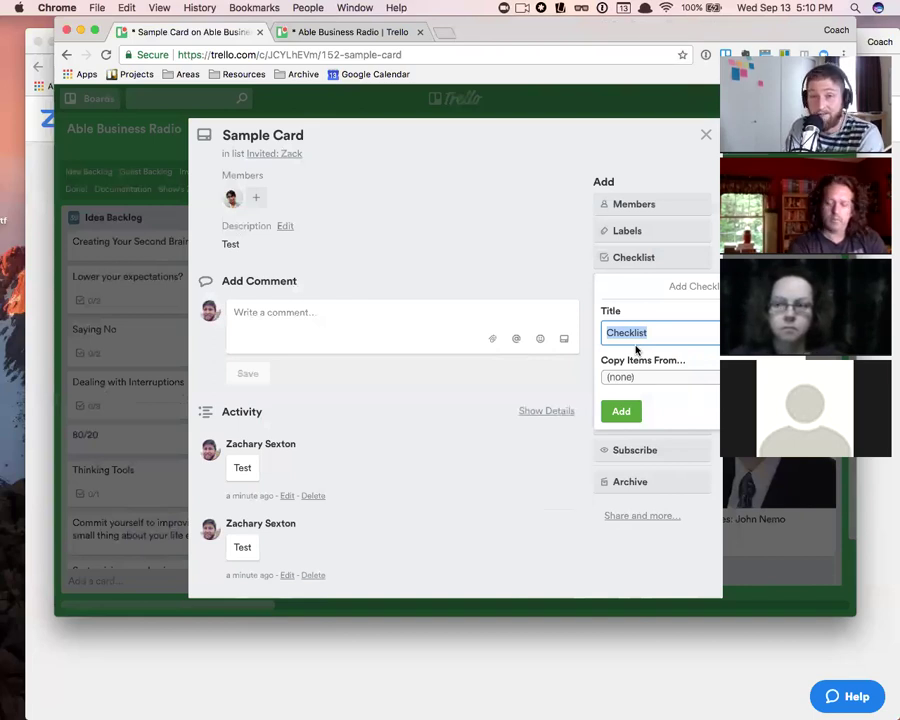
text(Name)
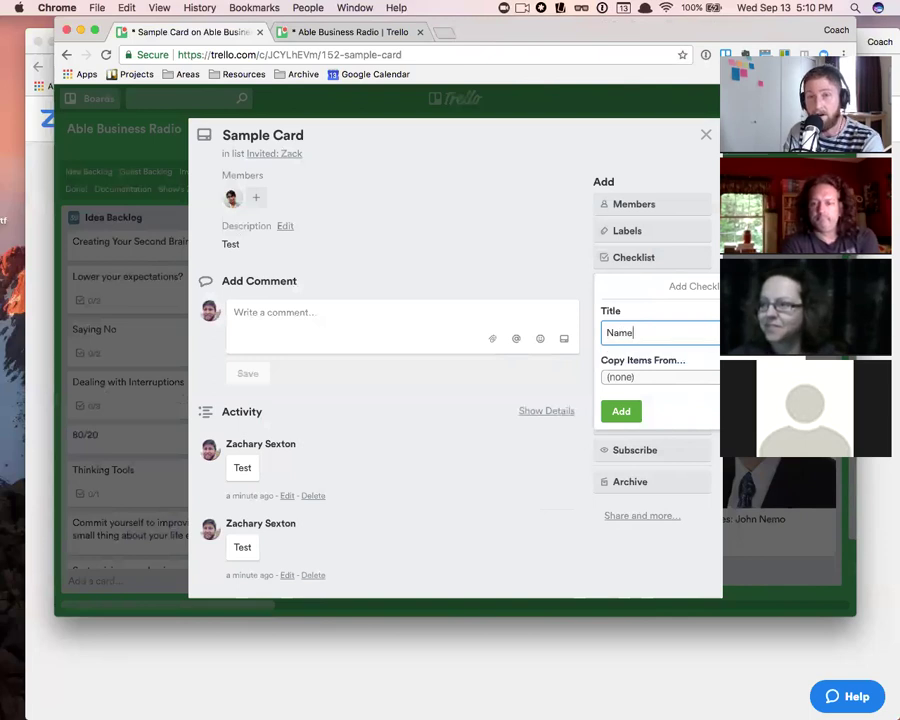
click(621, 413)
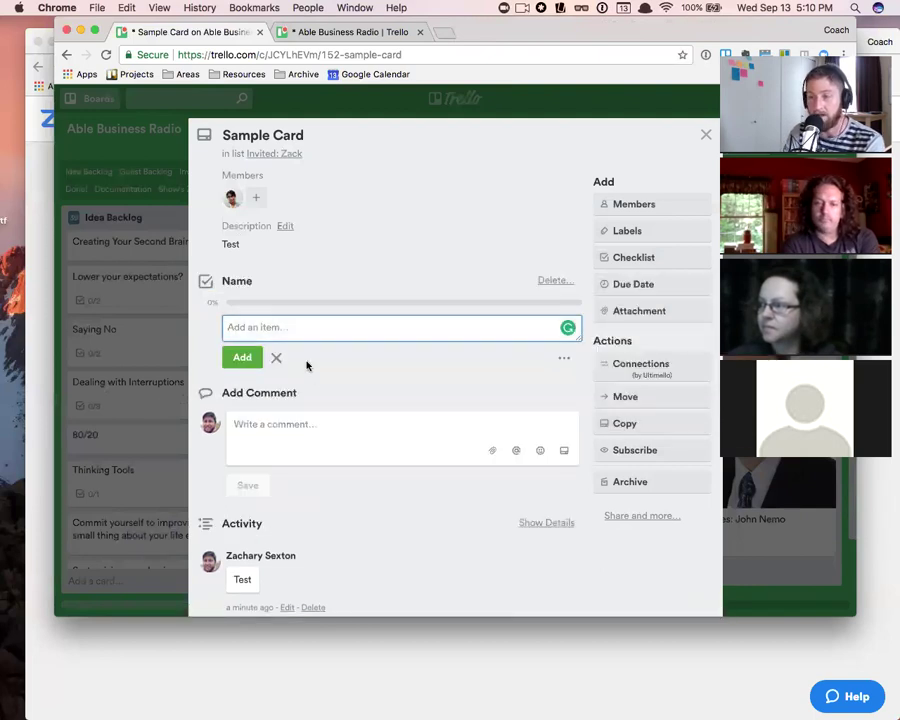
- Add items This thing, thign and That thing, tick This thing, and close the card
text(This thi)
key(Return)
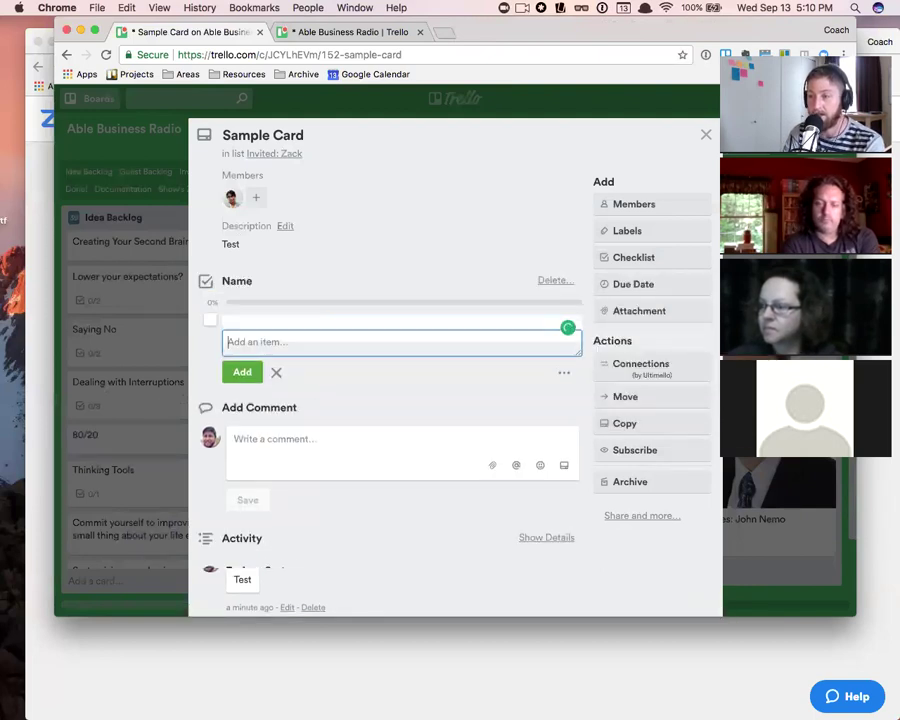
text(thign)
key(Return)
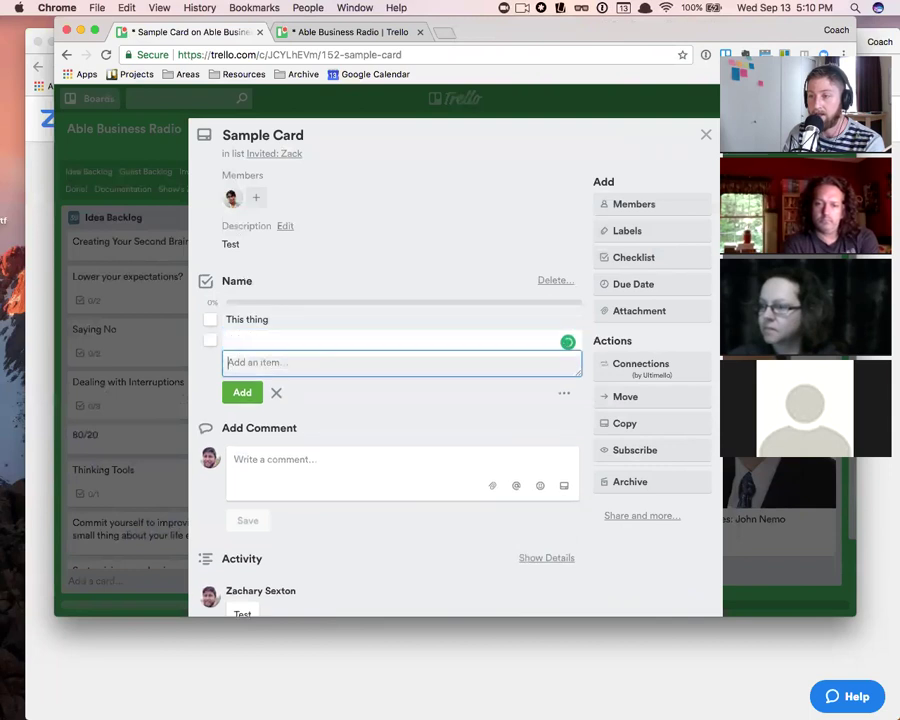
text(That thing)
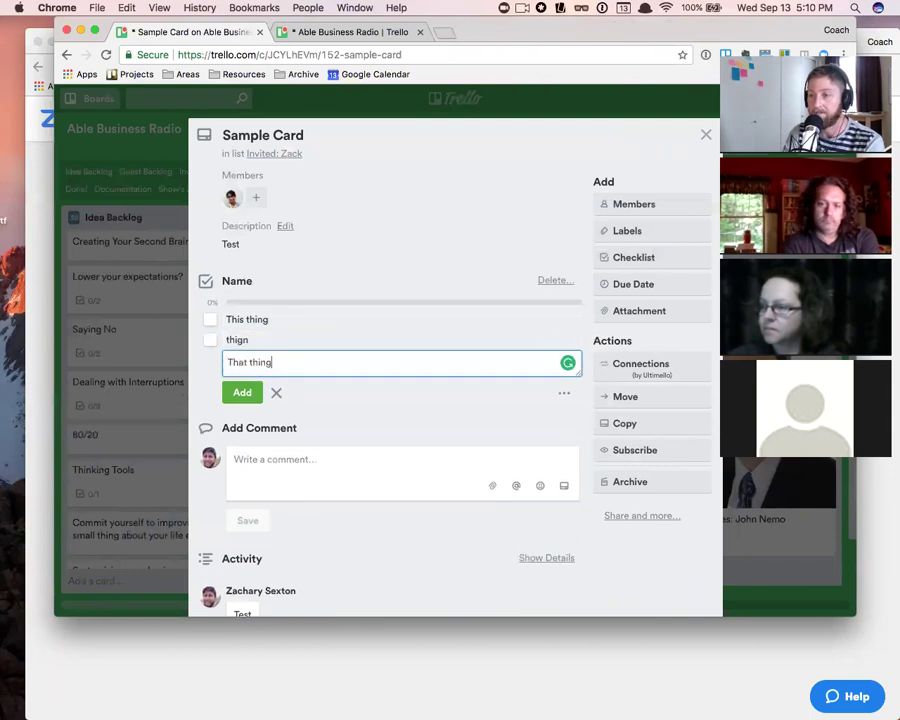
key(Return)
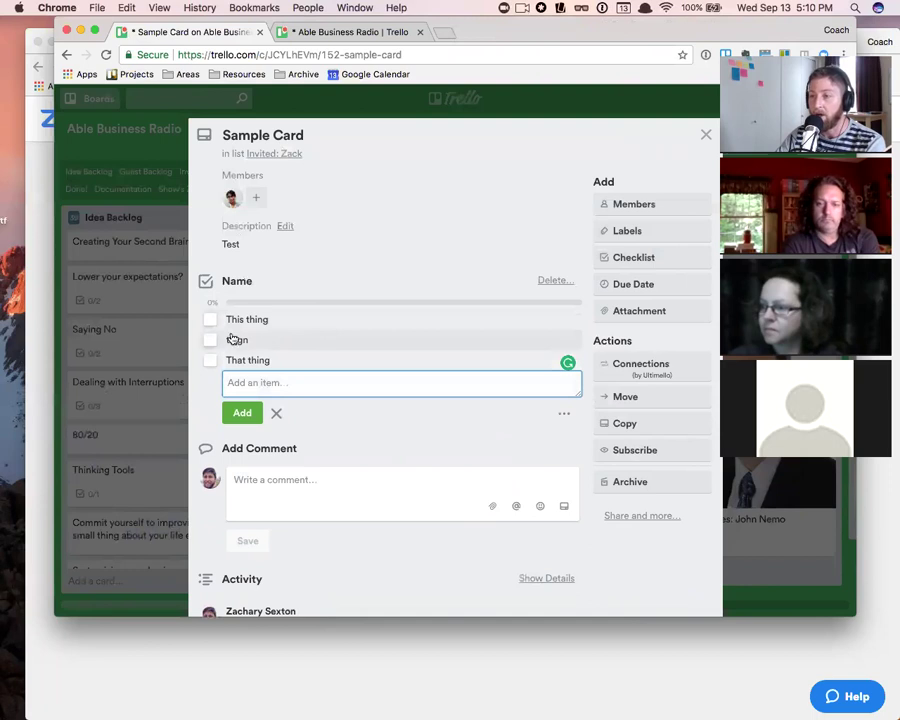
click(209, 321)
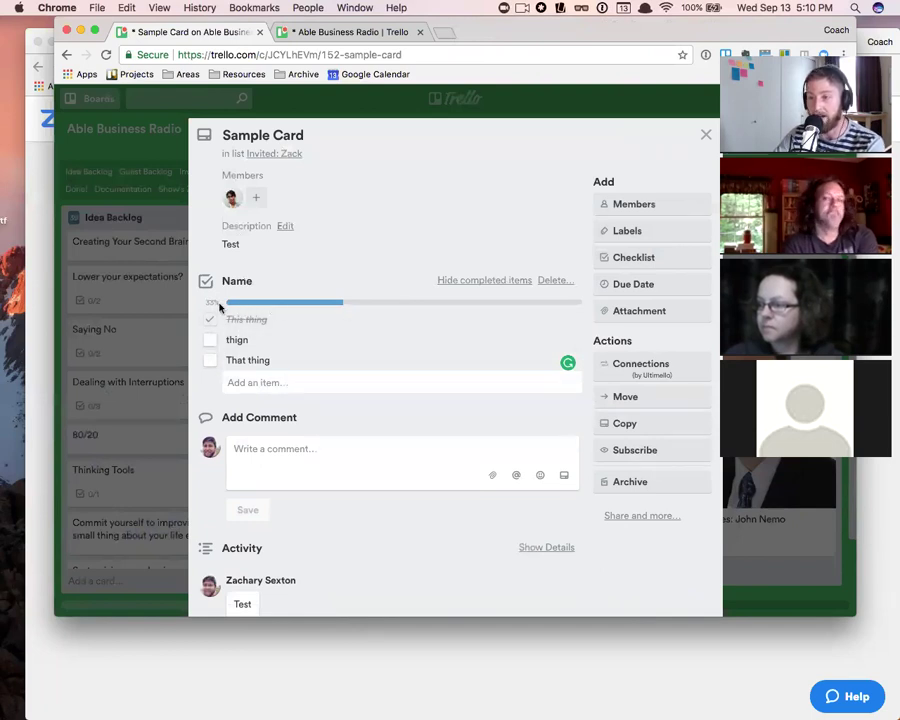
click(704, 134)
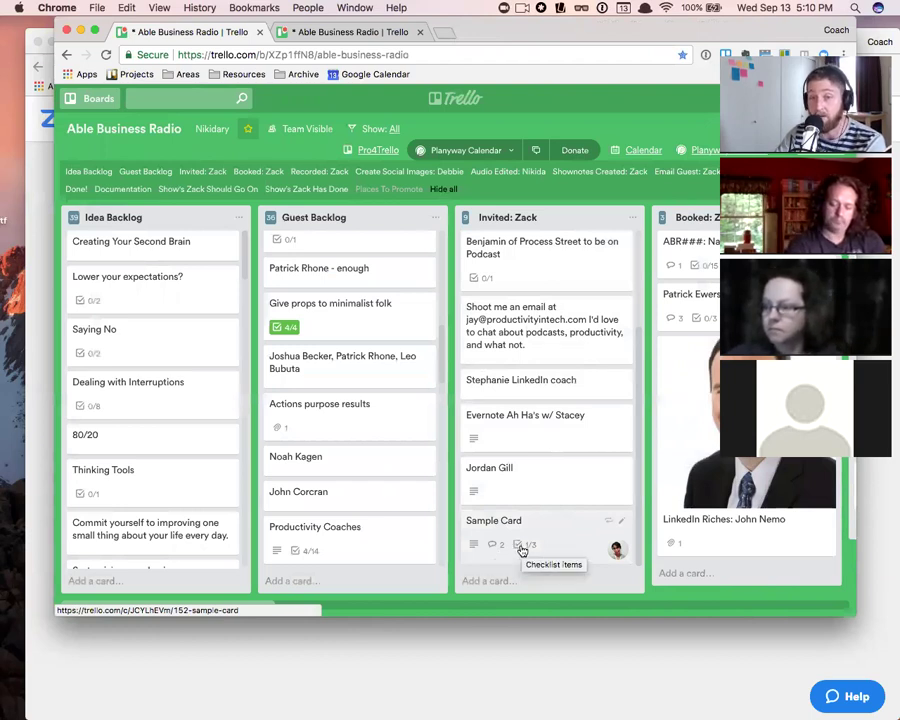
- Add a 'Podcast Editing' checklist copying recorded, shownotes outlined in wordpress, podcast edited, shownotes finalized
click(579, 530)
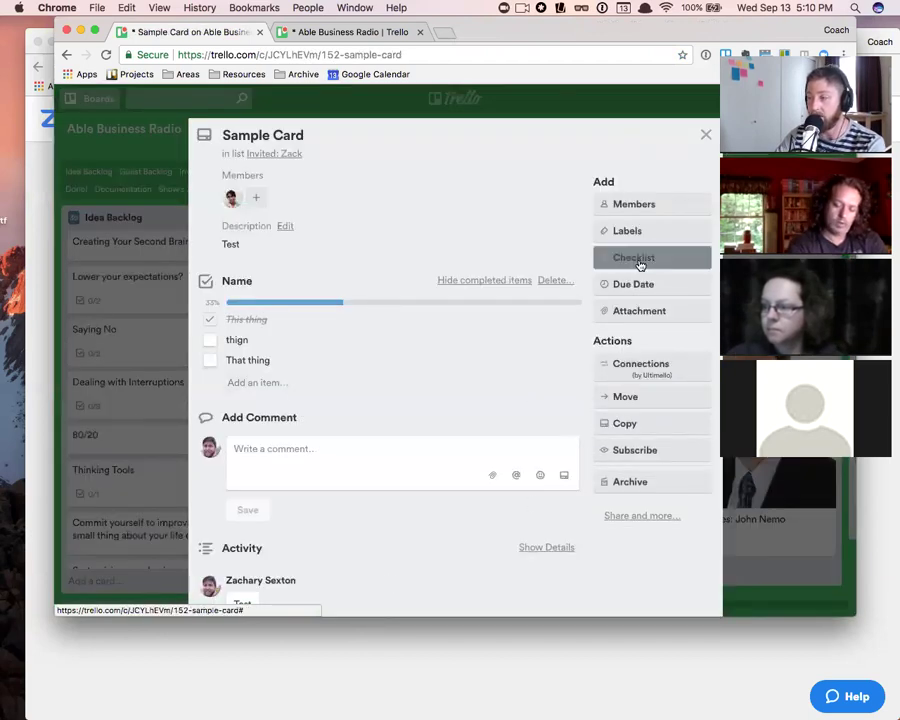
click(639, 262)
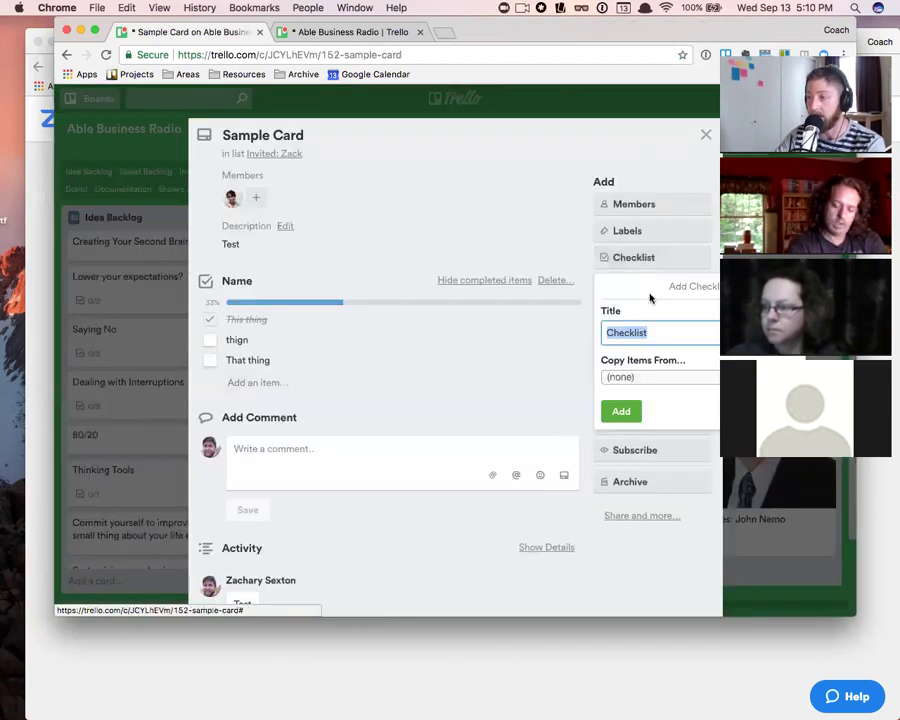
click(656, 375)
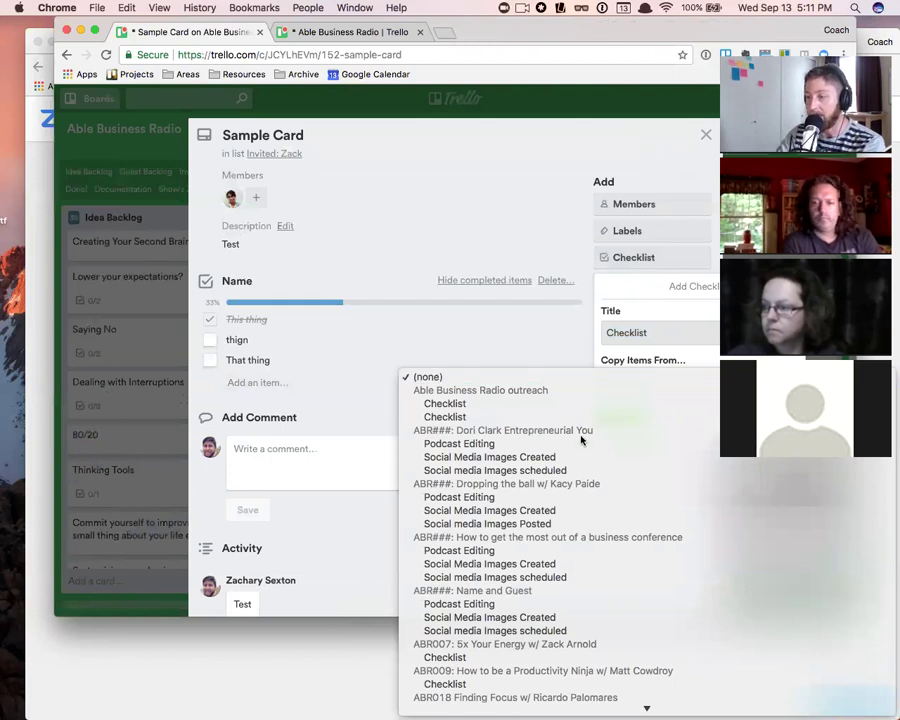
click(537, 445)
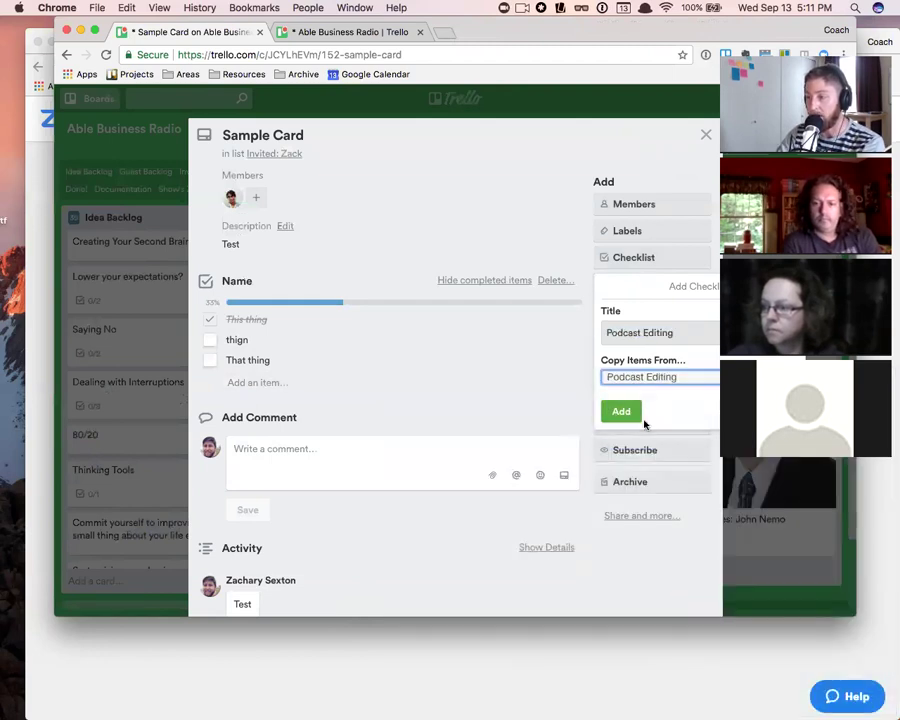
click(622, 411)
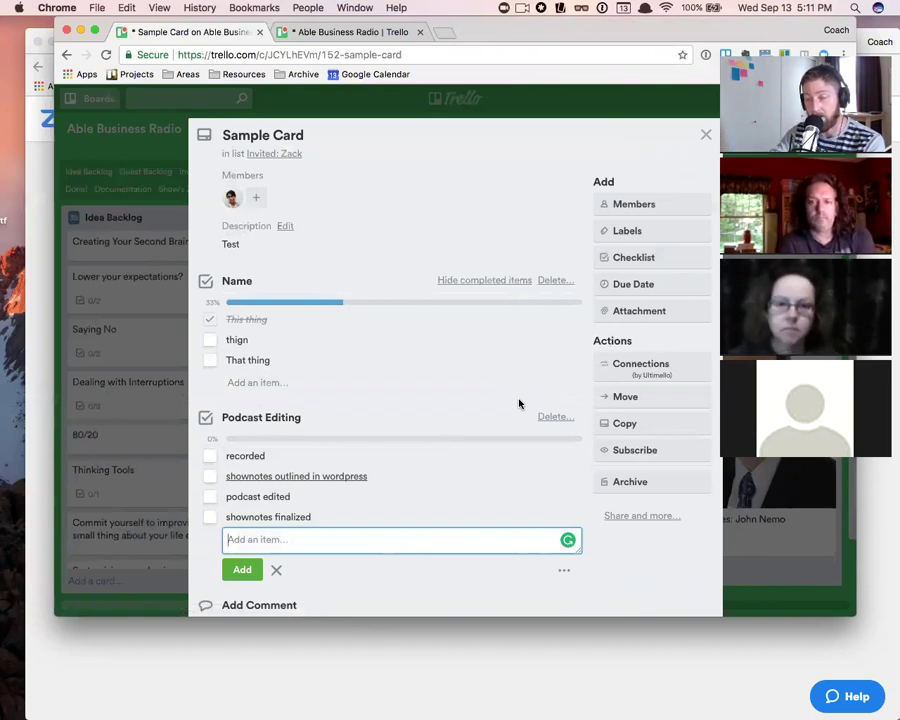
click(639, 262)
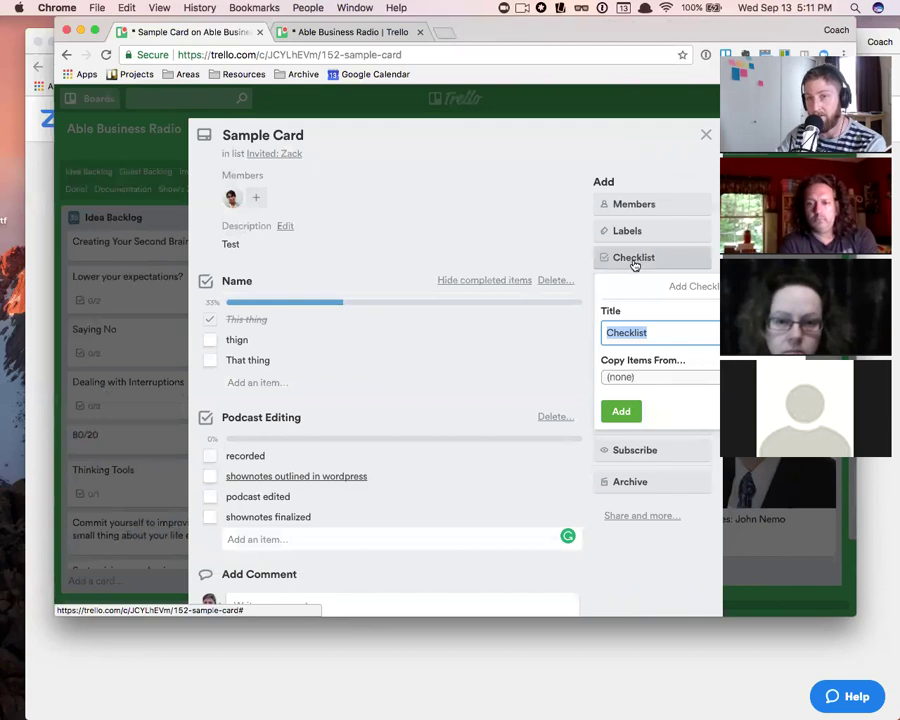
click(651, 377)
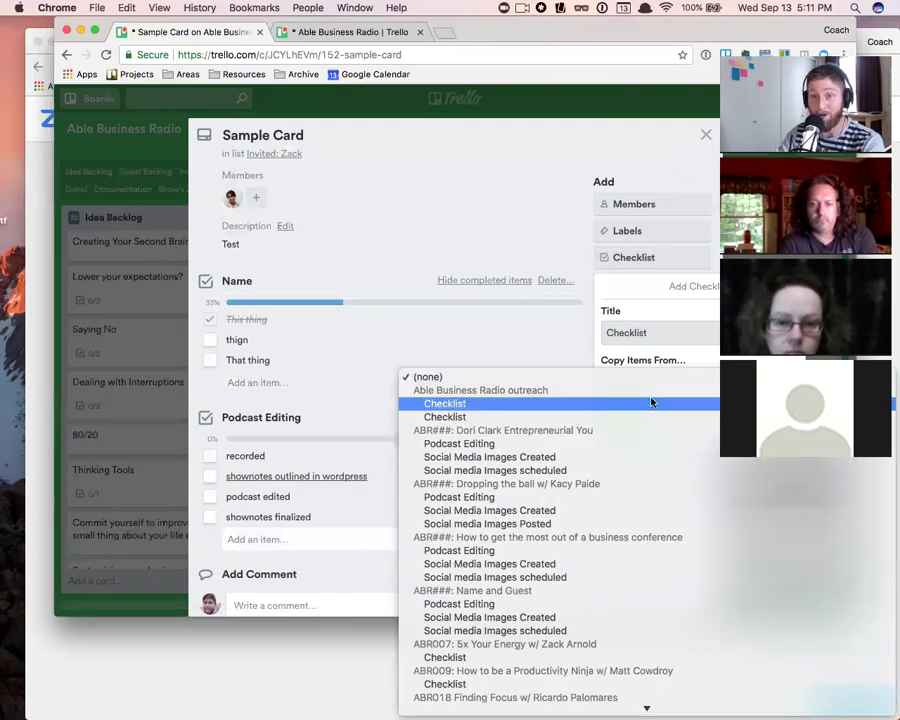
scroll(645, 456, down, 15)
scroll(605, 453, down, 5)
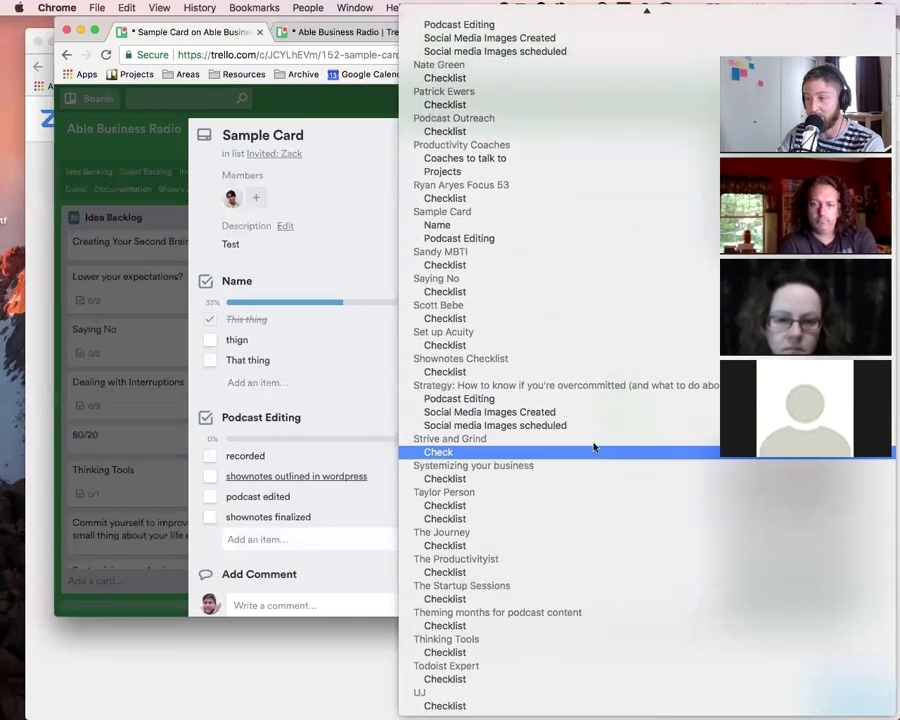
scroll(545, 310, up, 20)
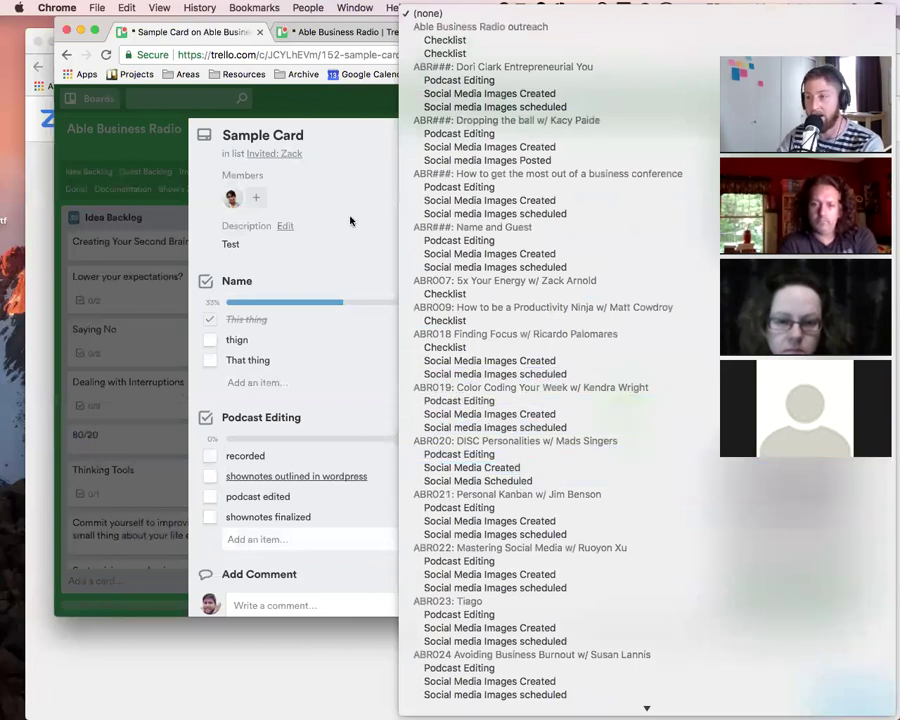
click(382, 255)
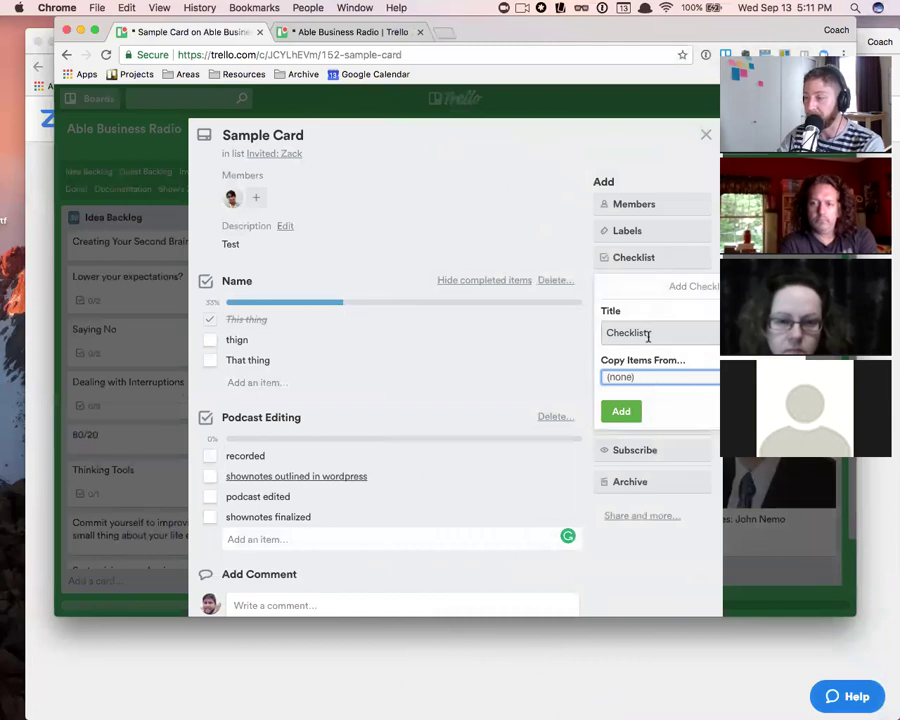
drag(647, 336, 560, 330)
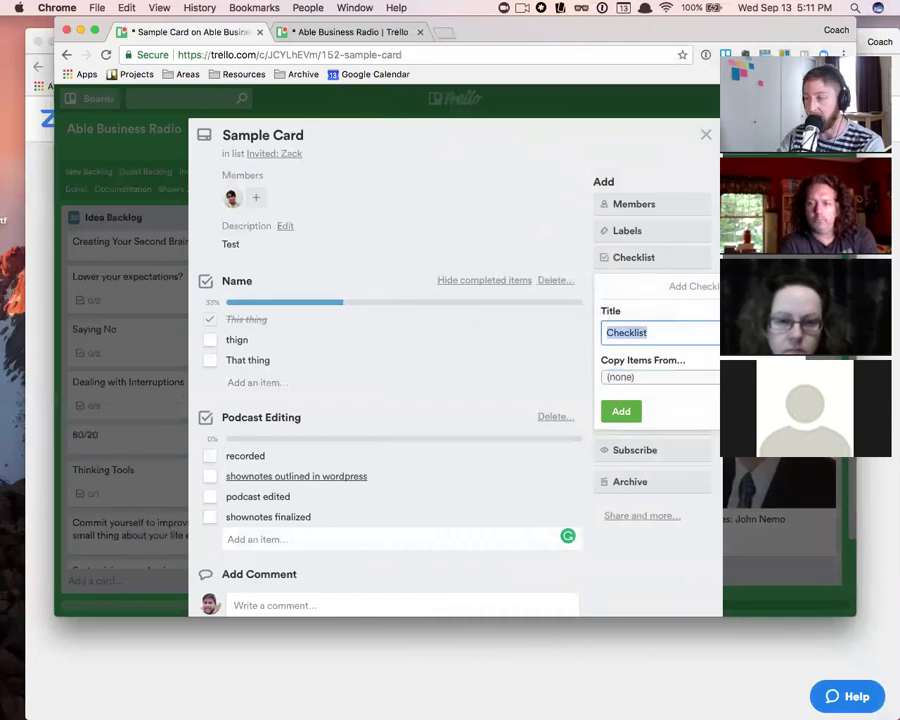
click(406, 410)
scroll(406, 408, down, 3)
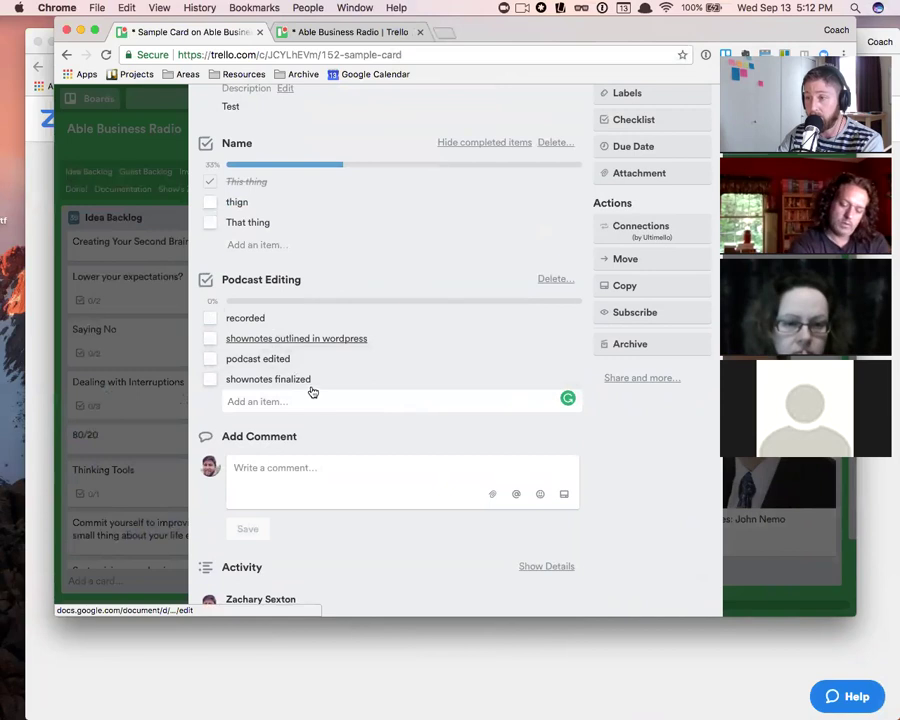
- Open the linked Podcast shownotes doc, read through it, and return to the Sample Card tab
click(290, 340)
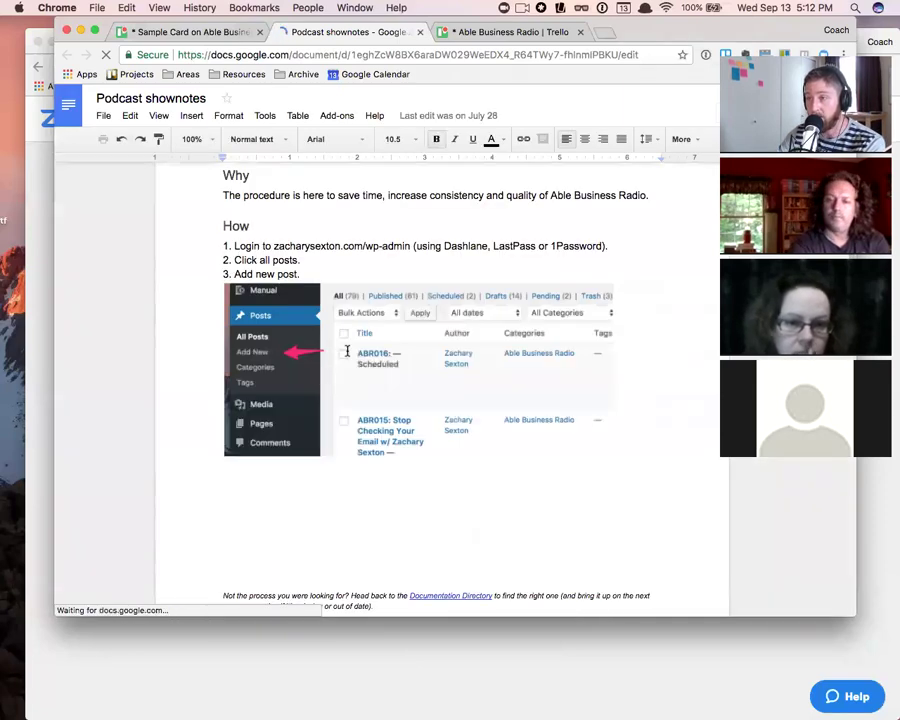
scroll(440, 400, down, 4)
scroll(455, 403, down, 6)
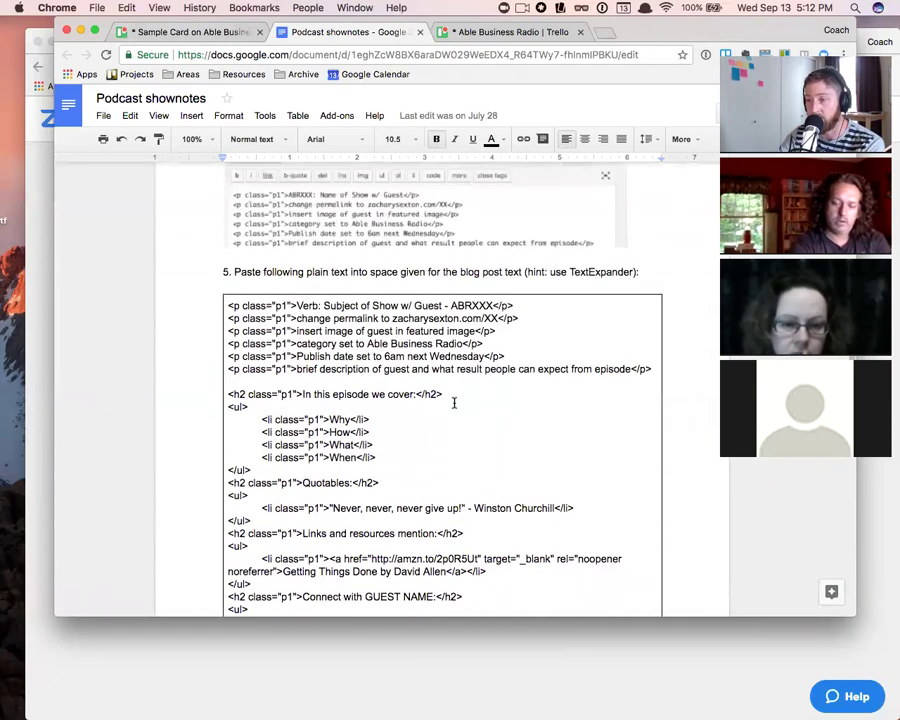
scroll(454, 403, up, 2)
scroll(454, 403, up, 1)
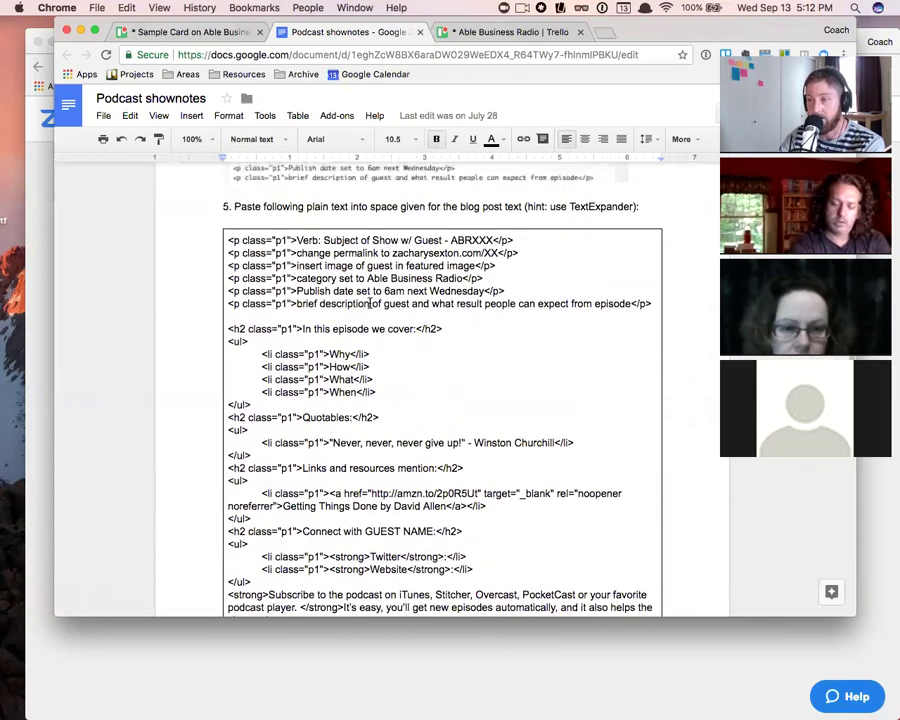
scroll(400, 413, down, 10)
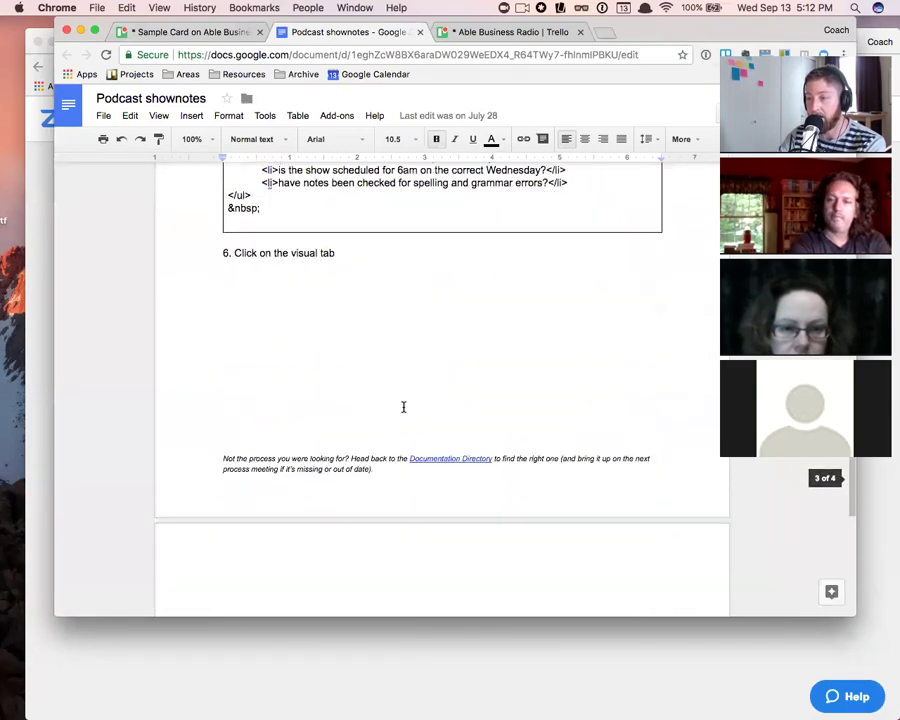
scroll(404, 407, up, 5)
scroll(371, 428, down, 3)
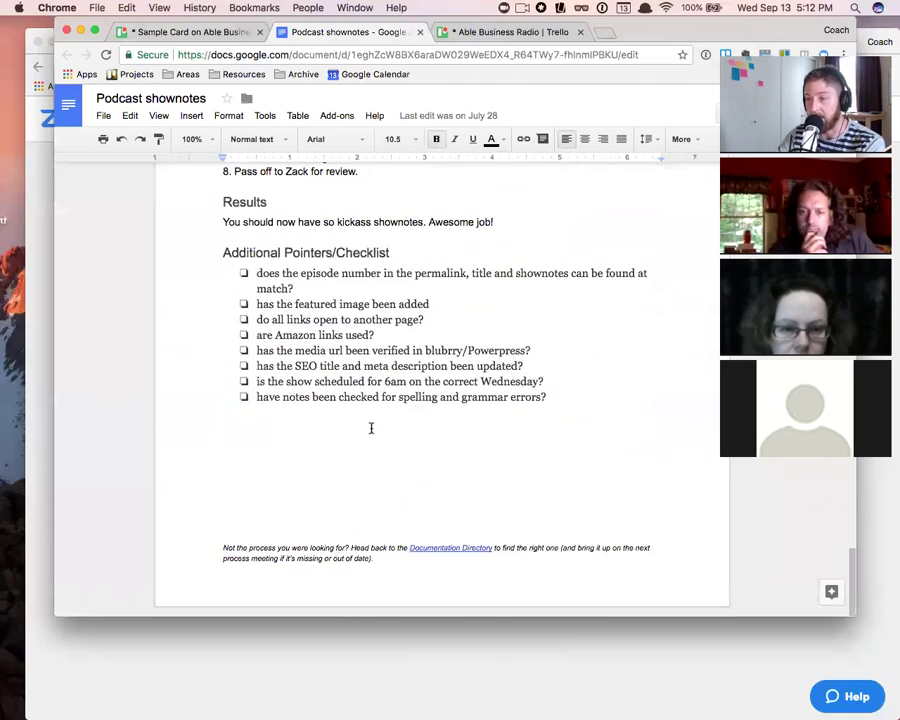
scroll(301, 285, up, 12)
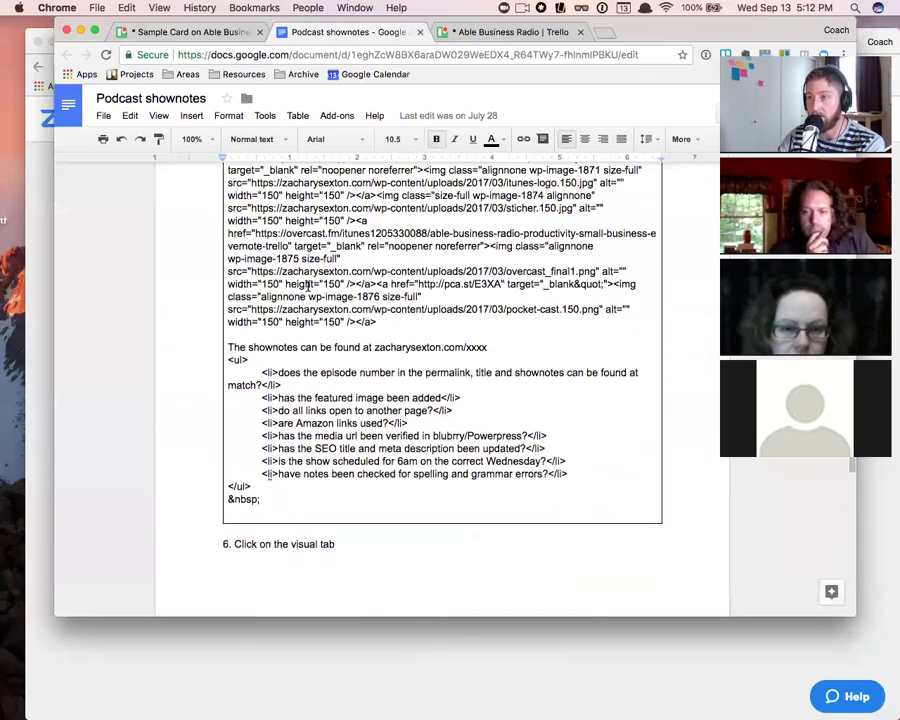
scroll(306, 301, up, 8)
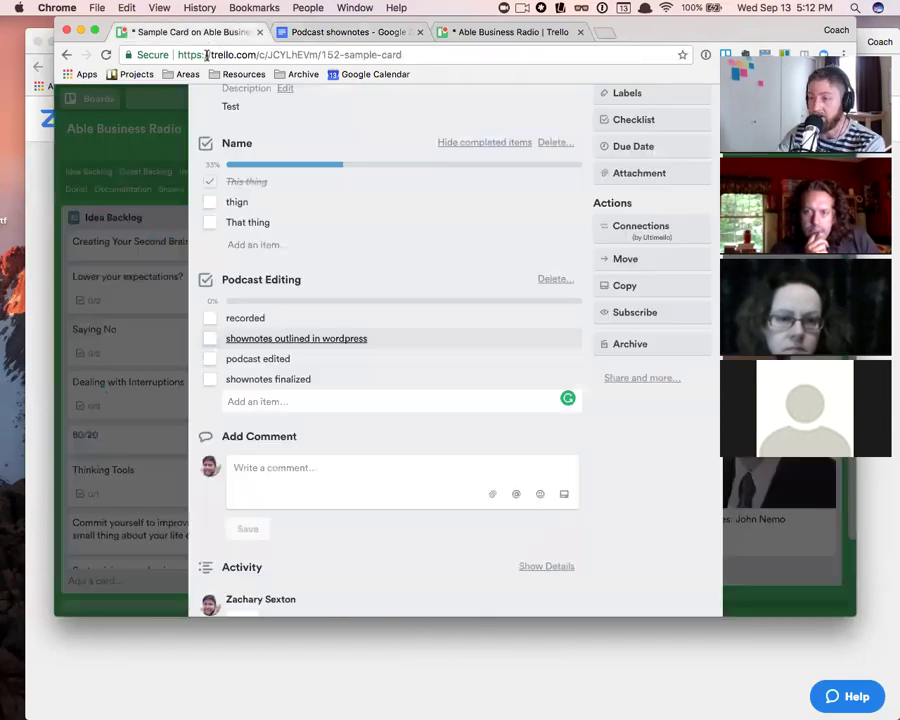
click(200, 33)
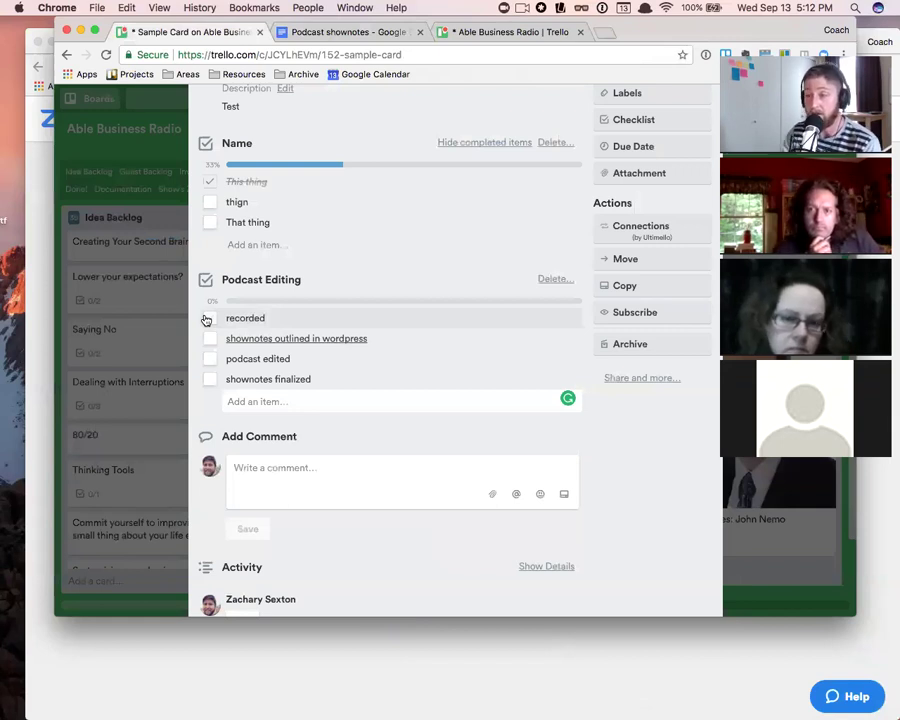
click(211, 319)
click(210, 338)
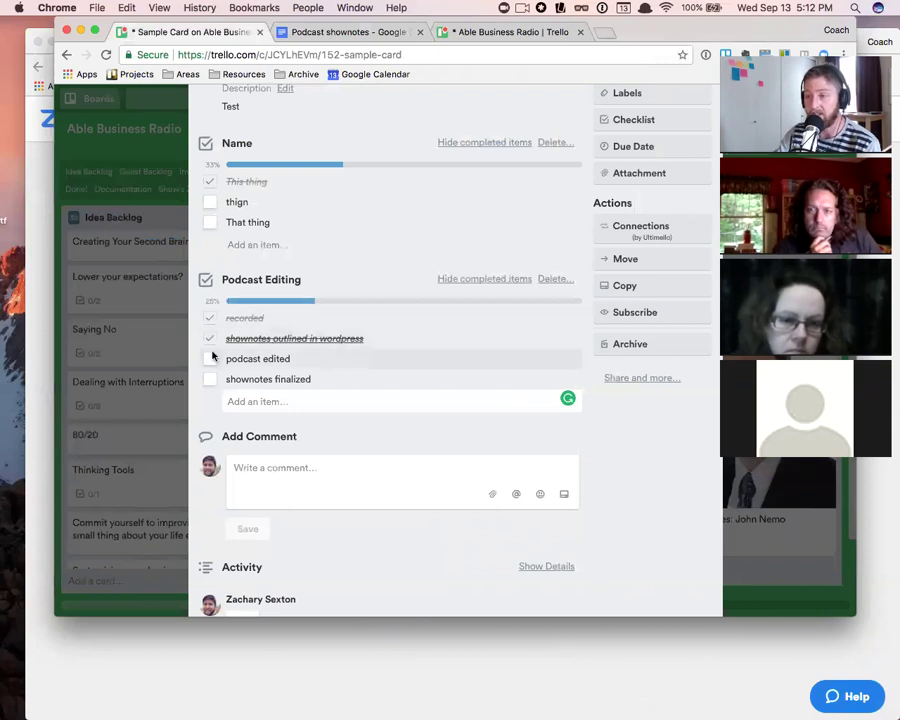
click(210, 358)
click(210, 379)
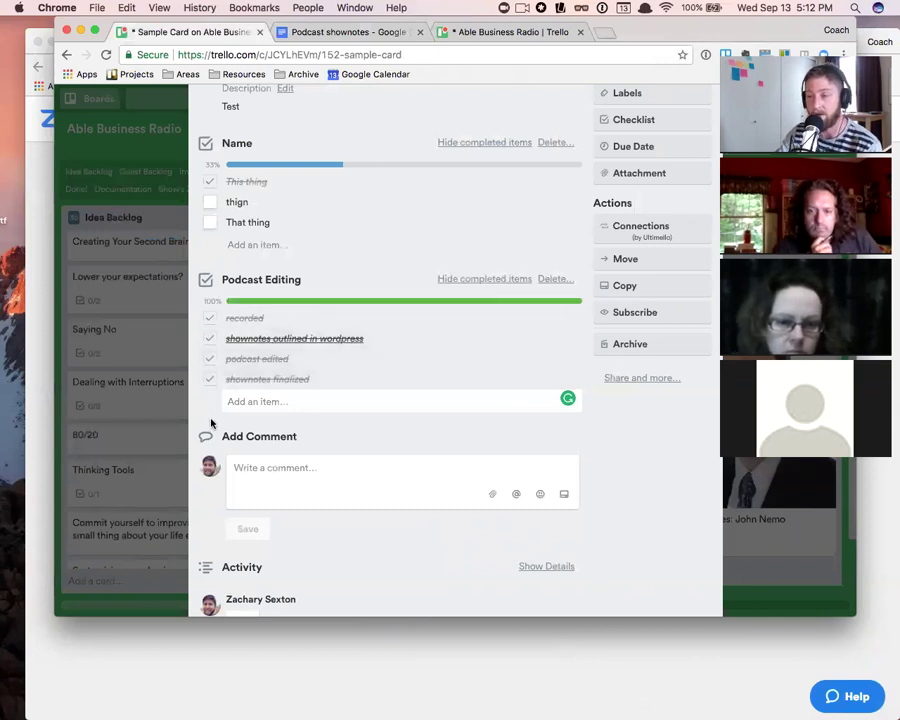
click(210, 379)
click(210, 358)
click(210, 338)
click(211, 319)
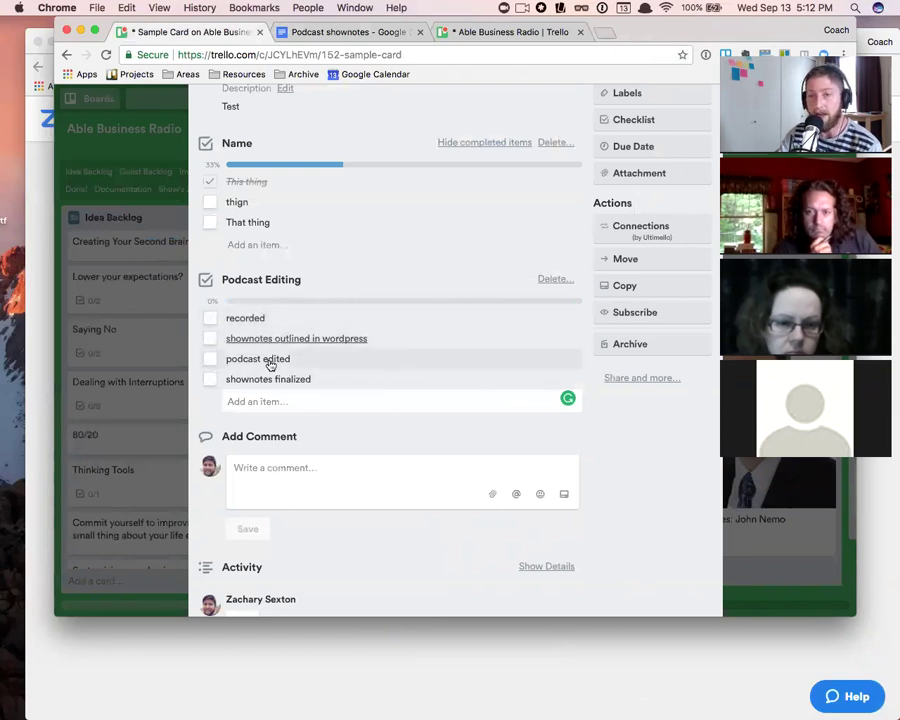
click(411, 340)
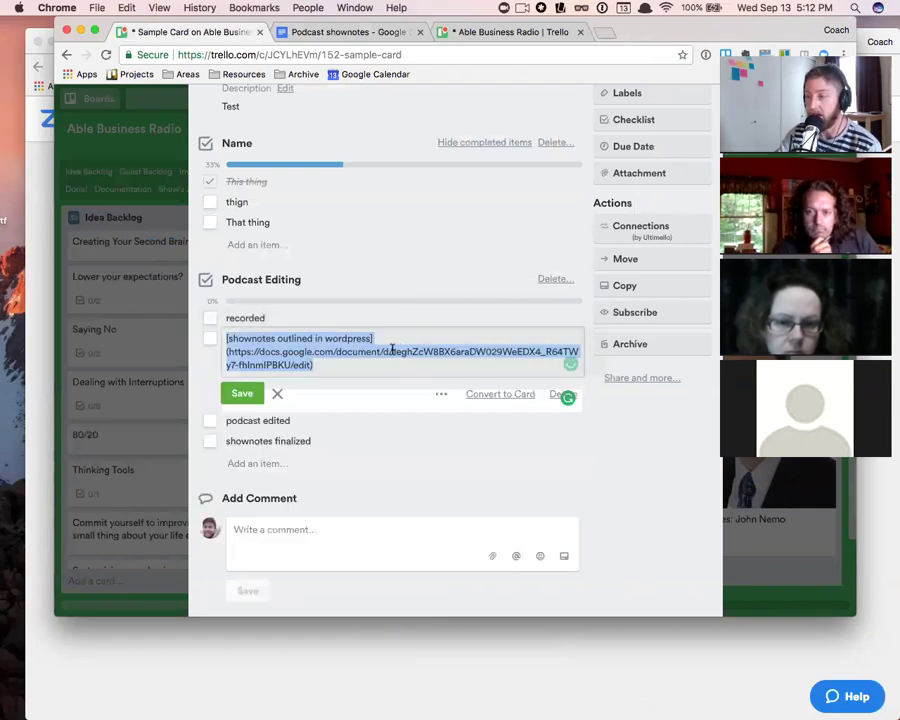
scroll(424, 279, up, 3)
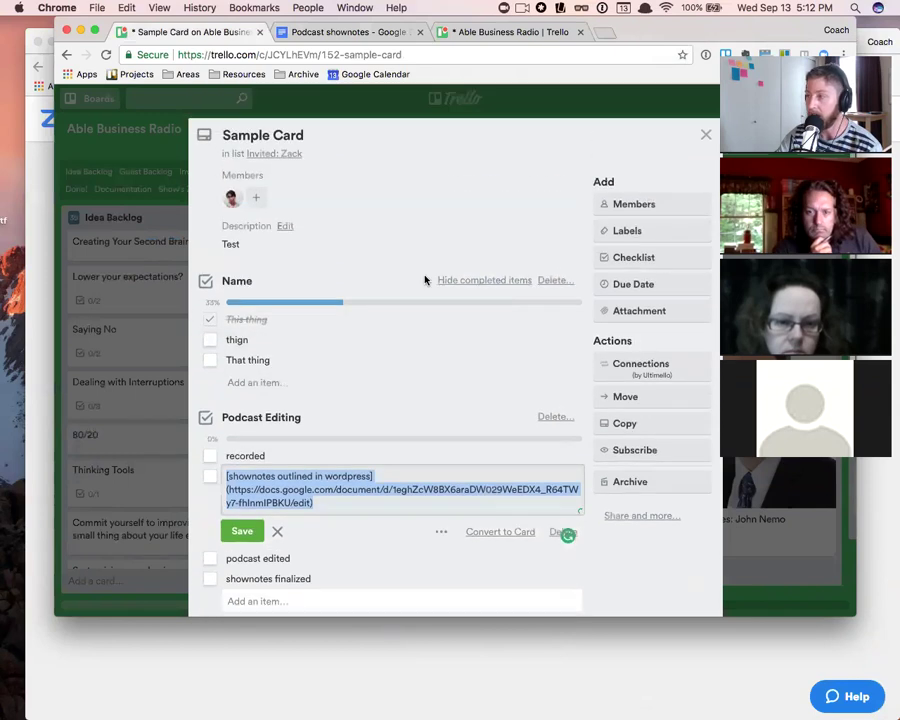
scroll(425, 281, down, 3)
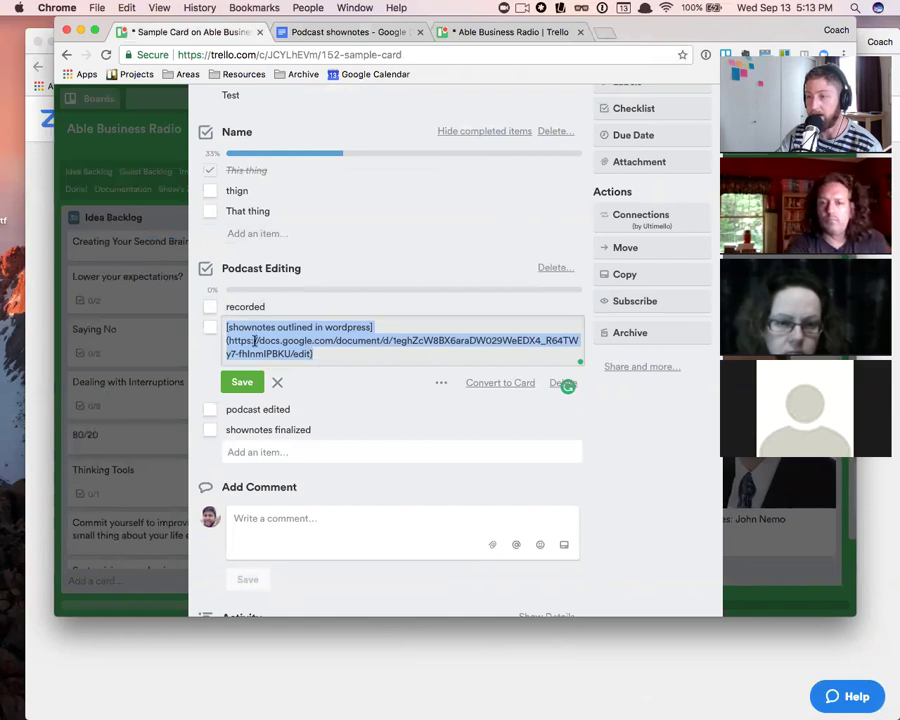
click(241, 383)
scroll(492, 247, up, 3)
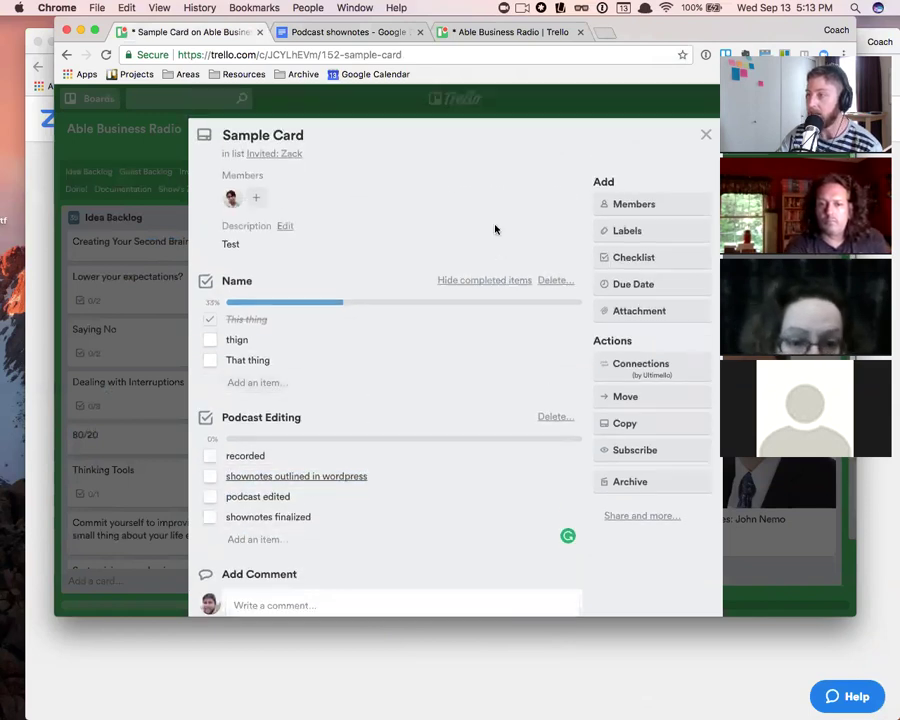
- Edit Sample Card's description and browse the Markdown help for bold, lists, links and images
click(284, 226)
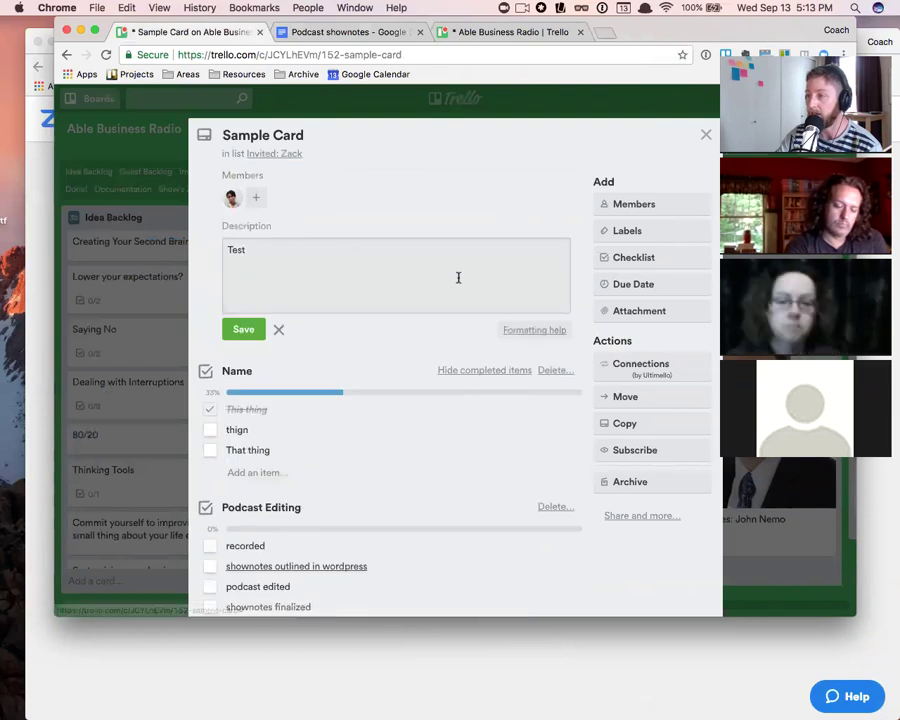
click(530, 333)
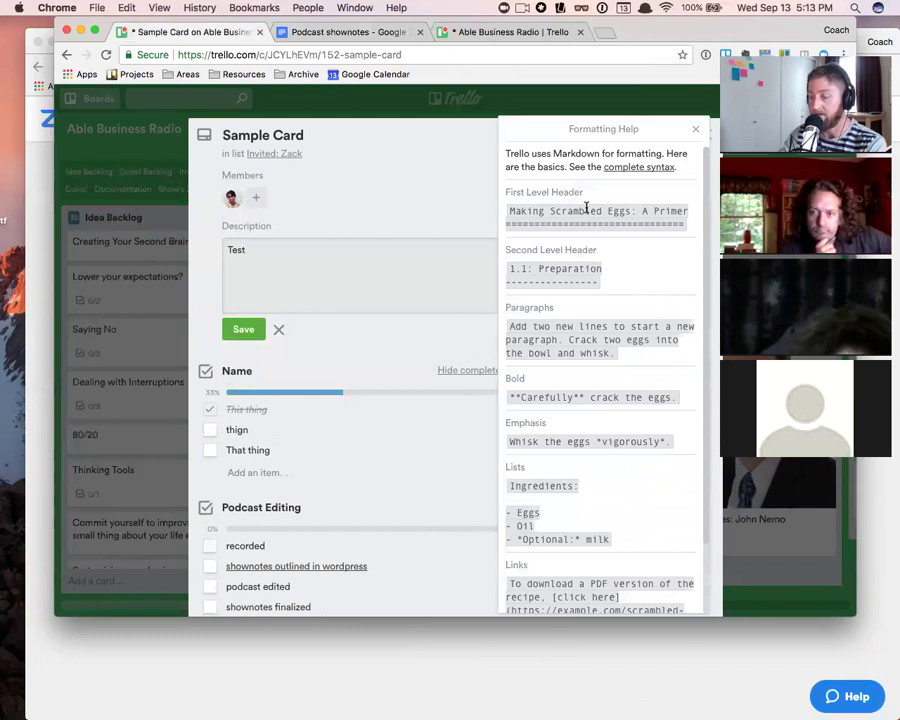
scroll(625, 315, down, 2)
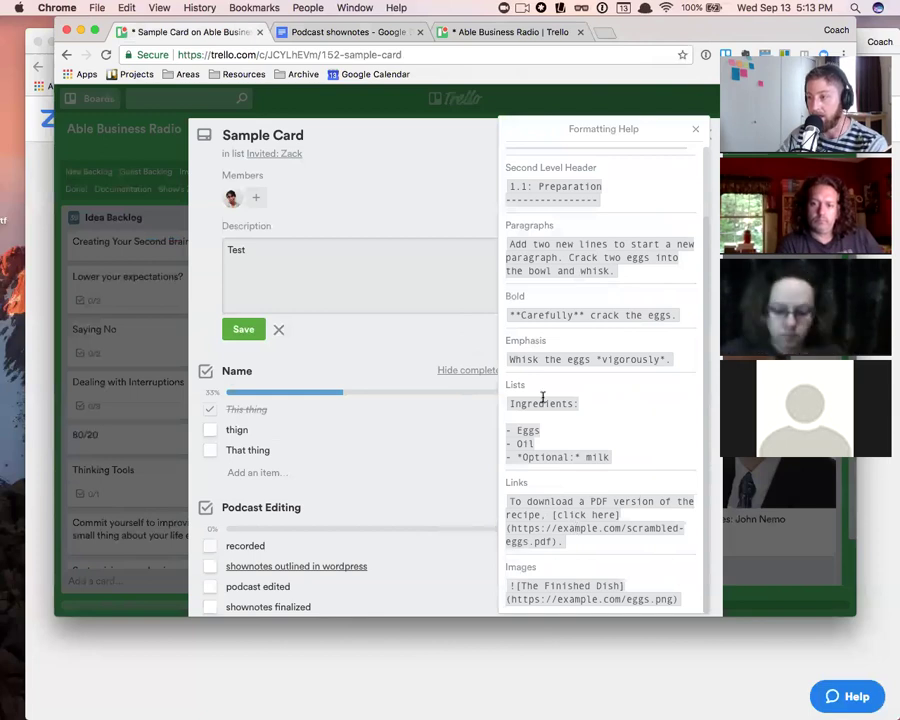
- Add '* test' list lines under Test in the description and save it
click(699, 132)
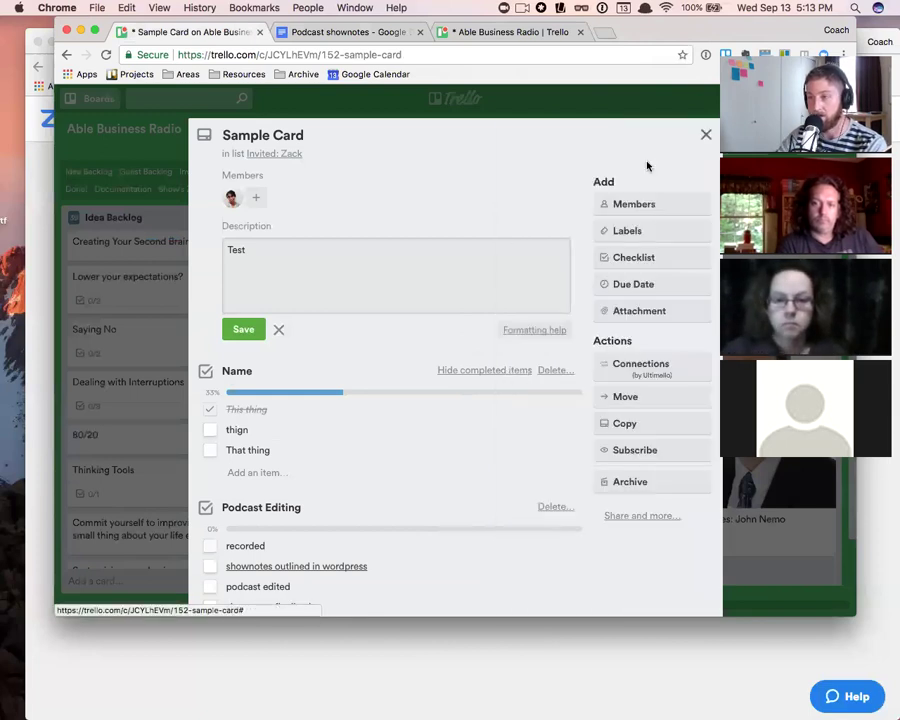
click(316, 250)
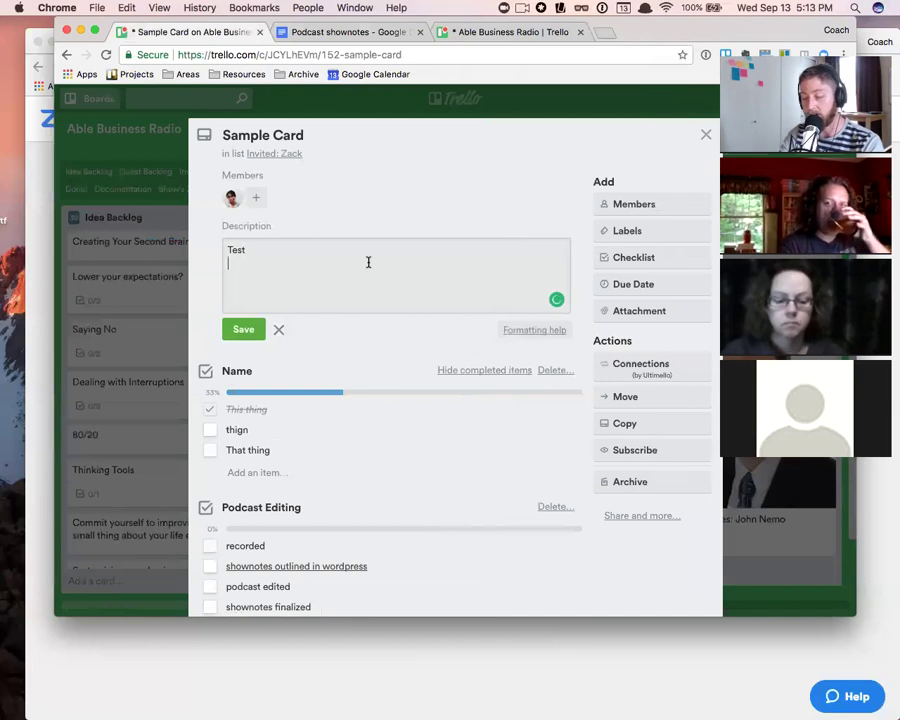
text(* test)
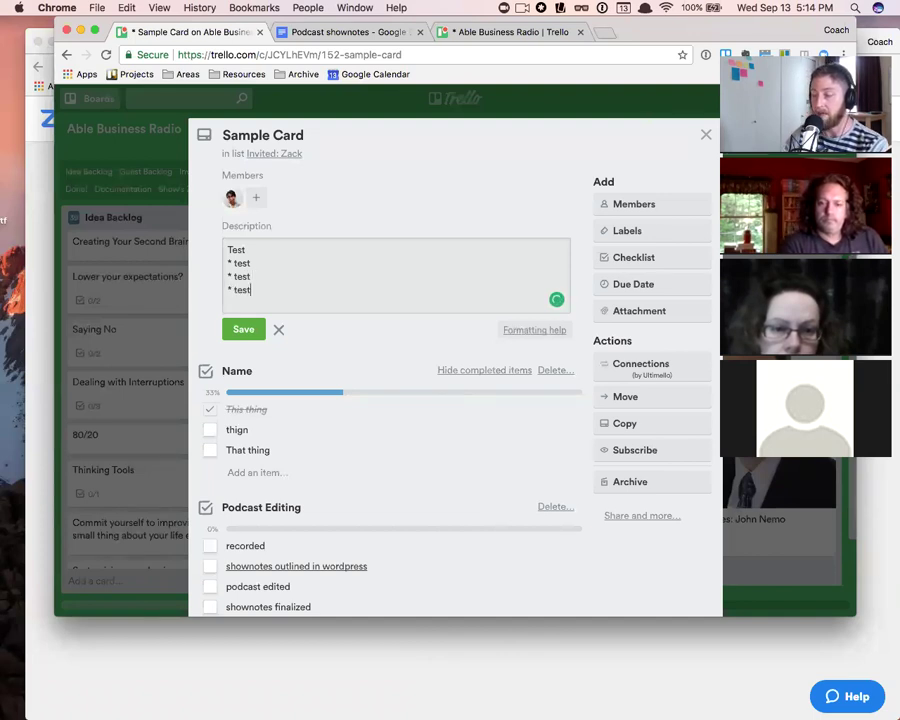
click(243, 330)
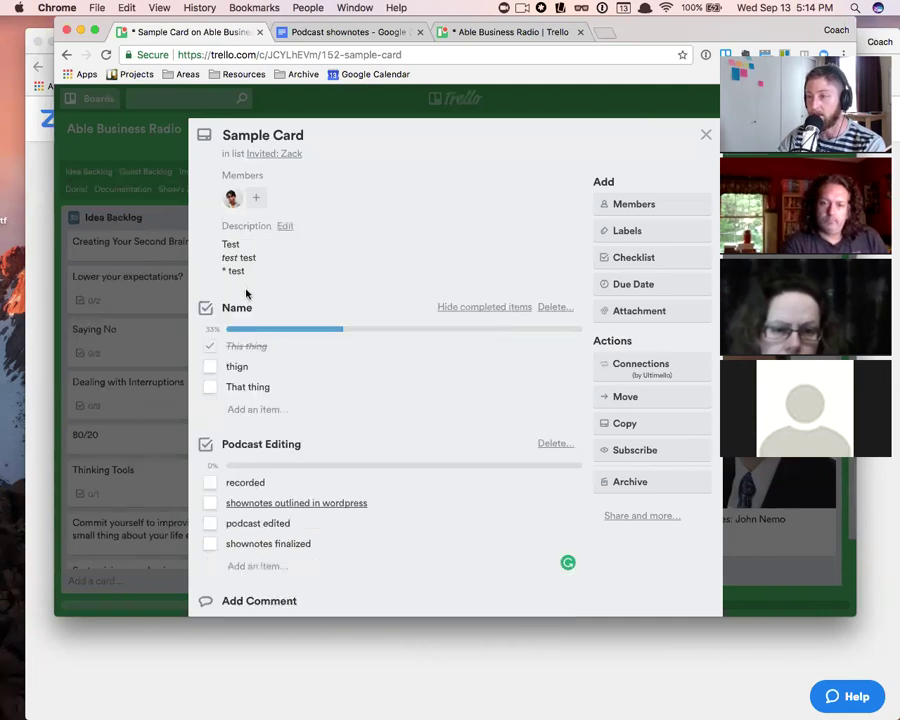
- Replace the asterisk list markers with dashes and save the description again
click(233, 257)
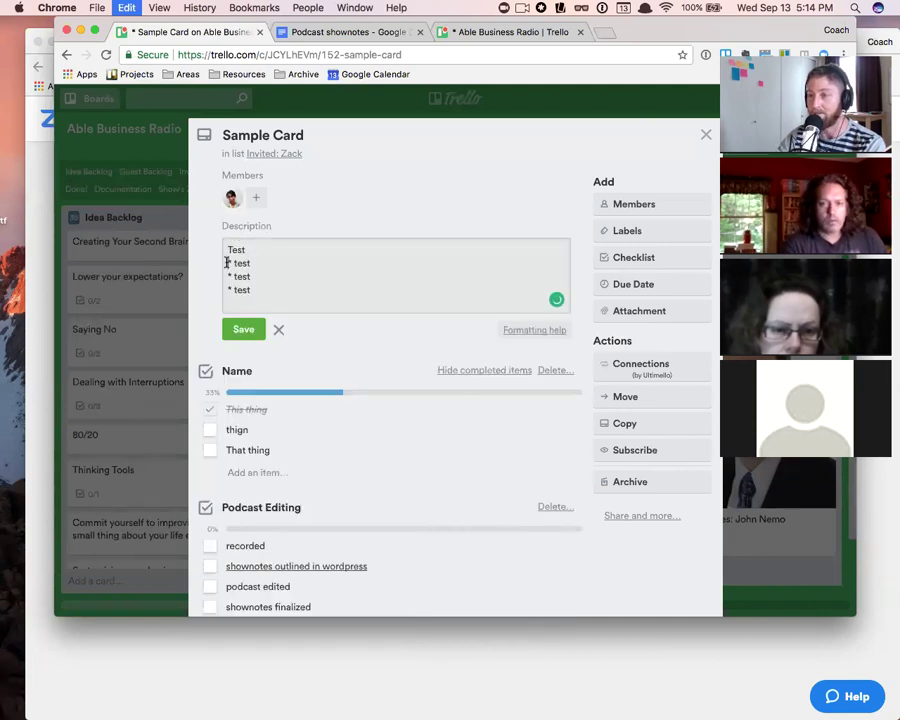
drag(226, 262, 235, 262)
key(BackSpace)
text(-)
key(Down)
key(BackSpace)
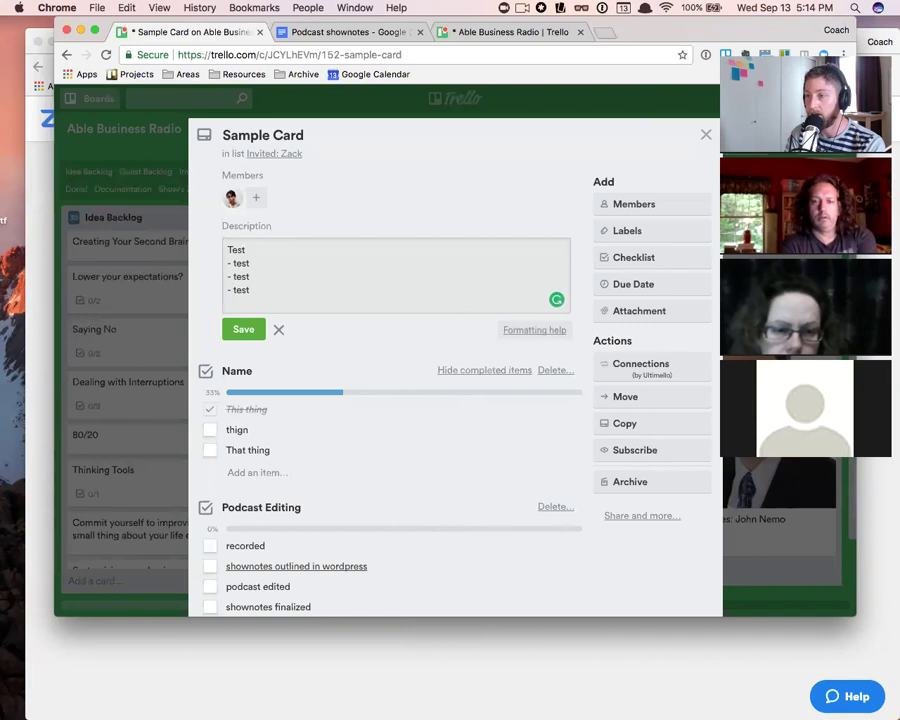
click(250, 328)
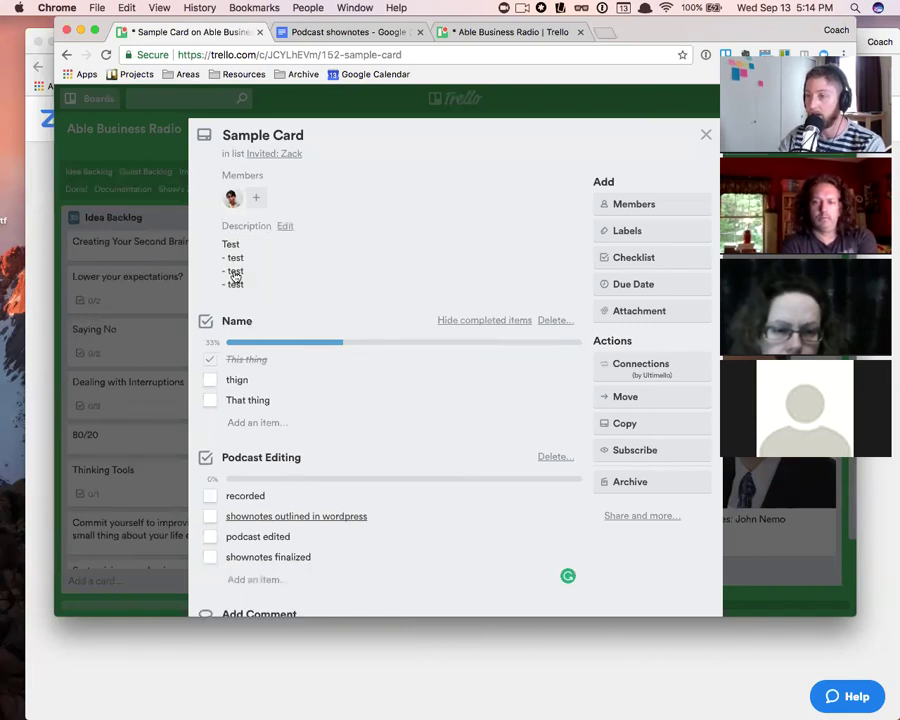
- Start a comment, then reopen the description and select the three test lines
scroll(243, 289, down, 2)
scroll(305, 345, down, 3)
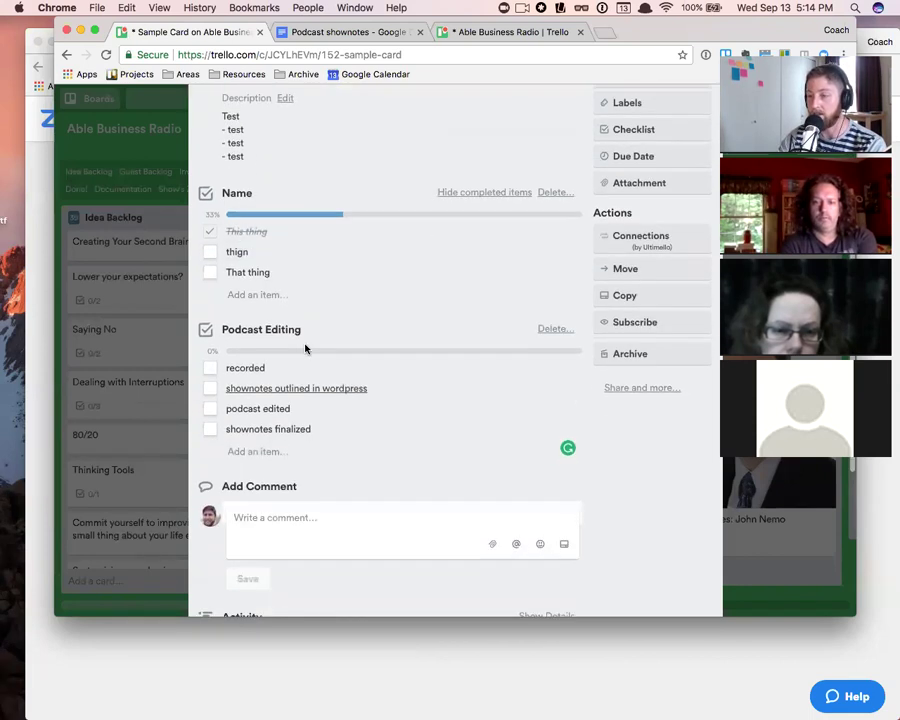
click(285, 480)
scroll(250, 170, up, 3)
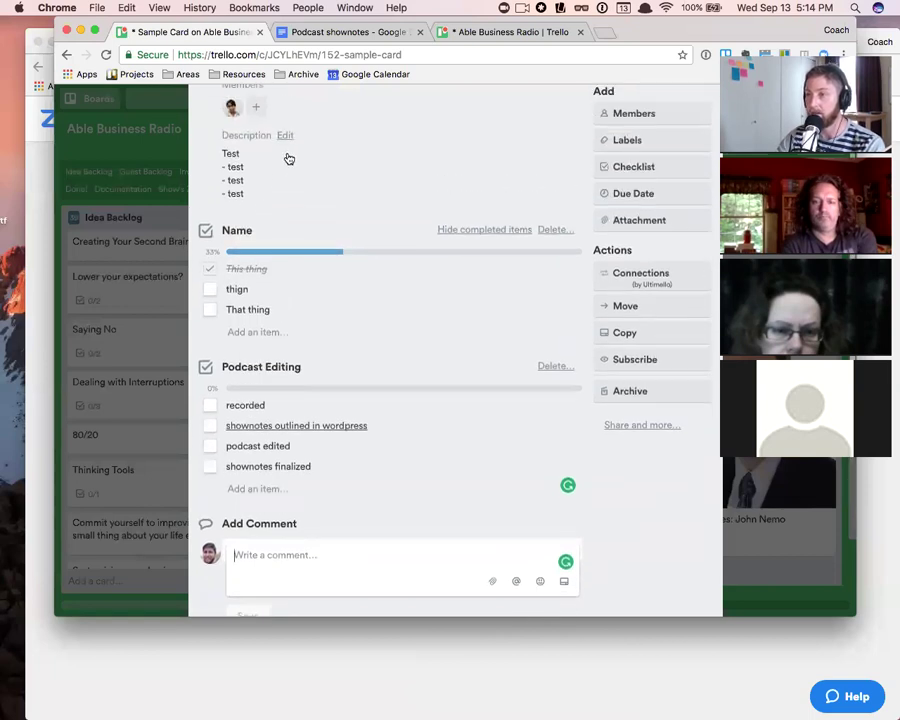
click(280, 175)
drag(250, 199, 223, 173)
scroll(270, 320, down, 10)
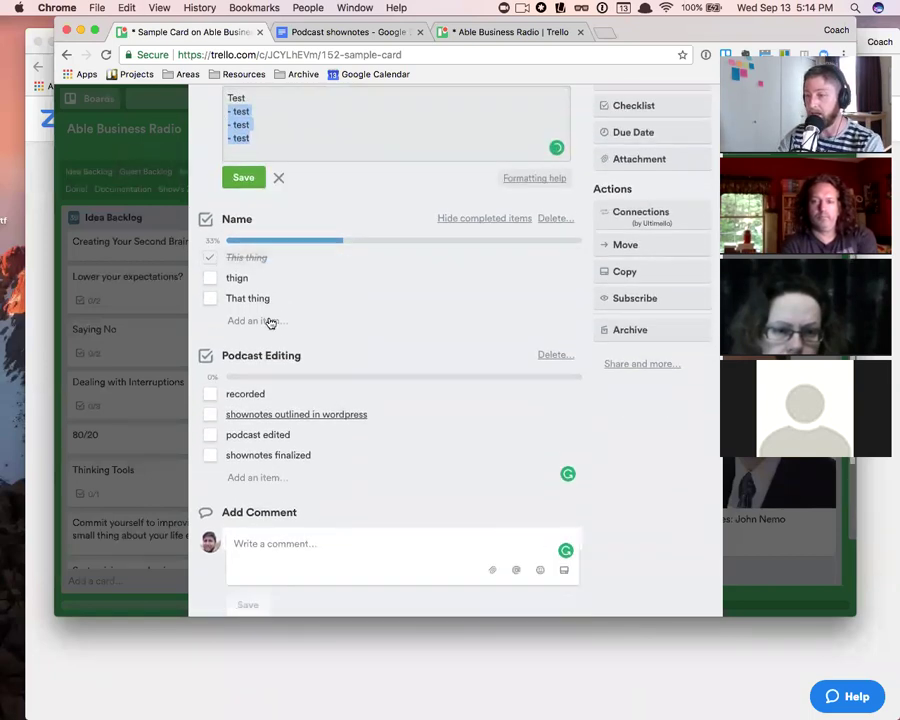
- Post a comment containing a pasted Trello card link
click(254, 281)
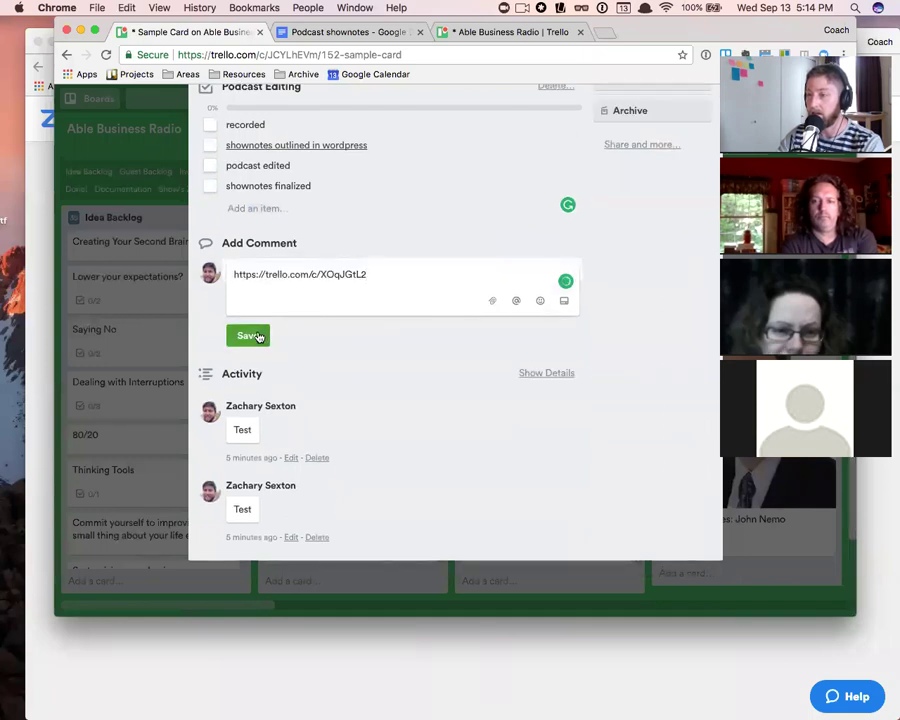
click(245, 335)
scroll(265, 271, up, 10)
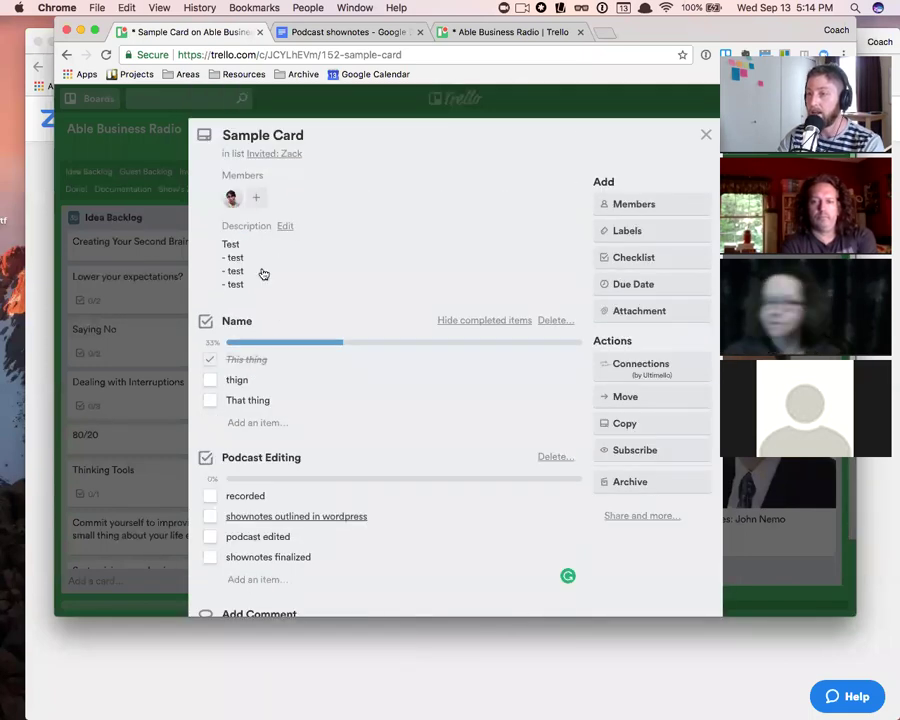
- Copy the three '- test' lines from the description and post them as a comment
click(262, 270)
drag(226, 258, 250, 288)
key(super+c)
scroll(275, 390, down, 2)
scroll(280, 400, down, 5)
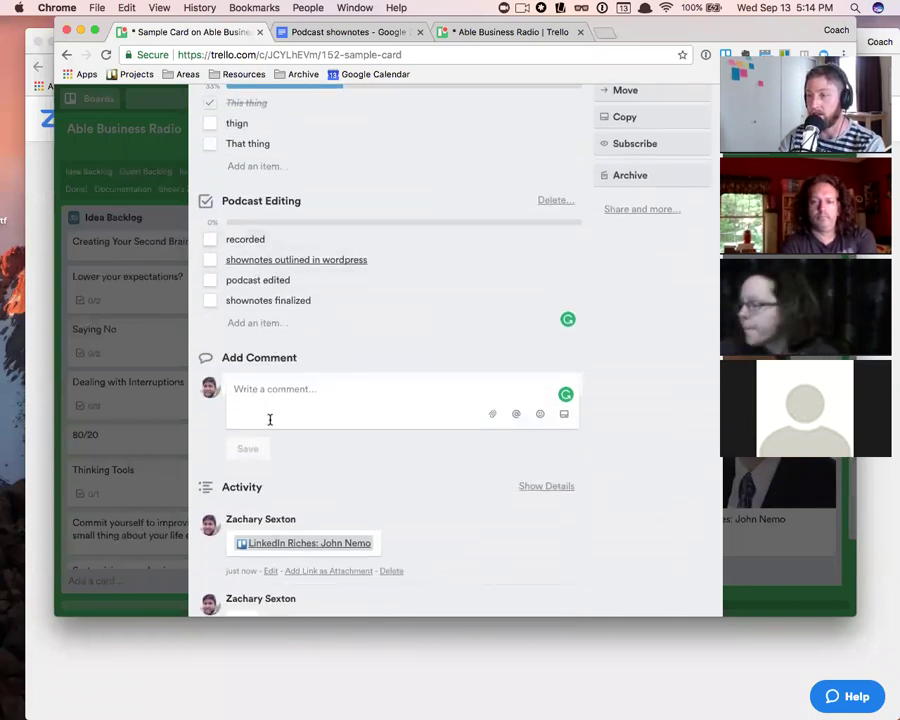
click(260, 394)
key(super+v)
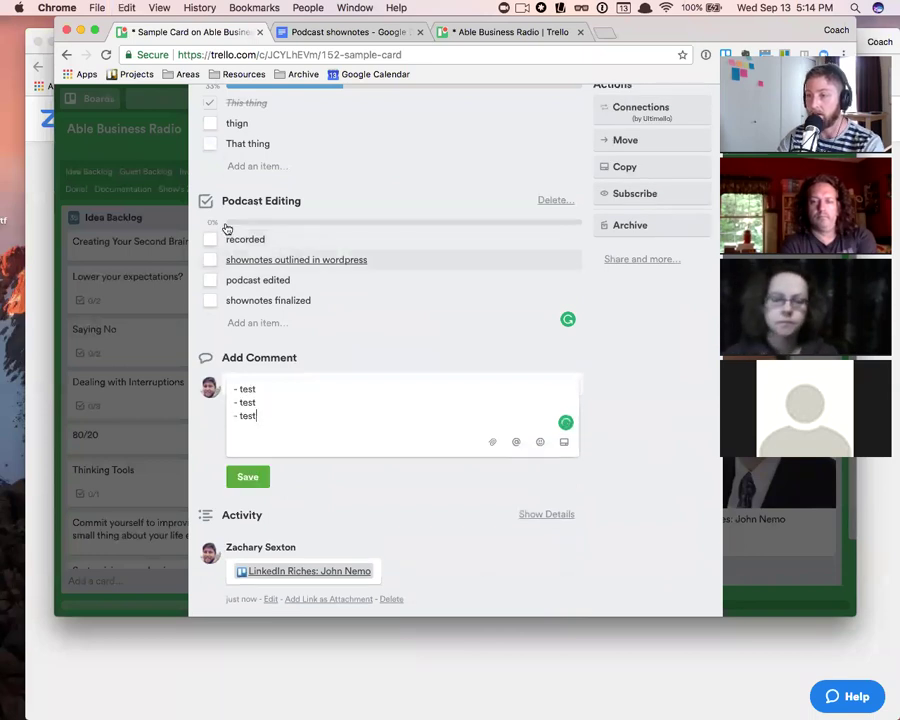
click(249, 478)
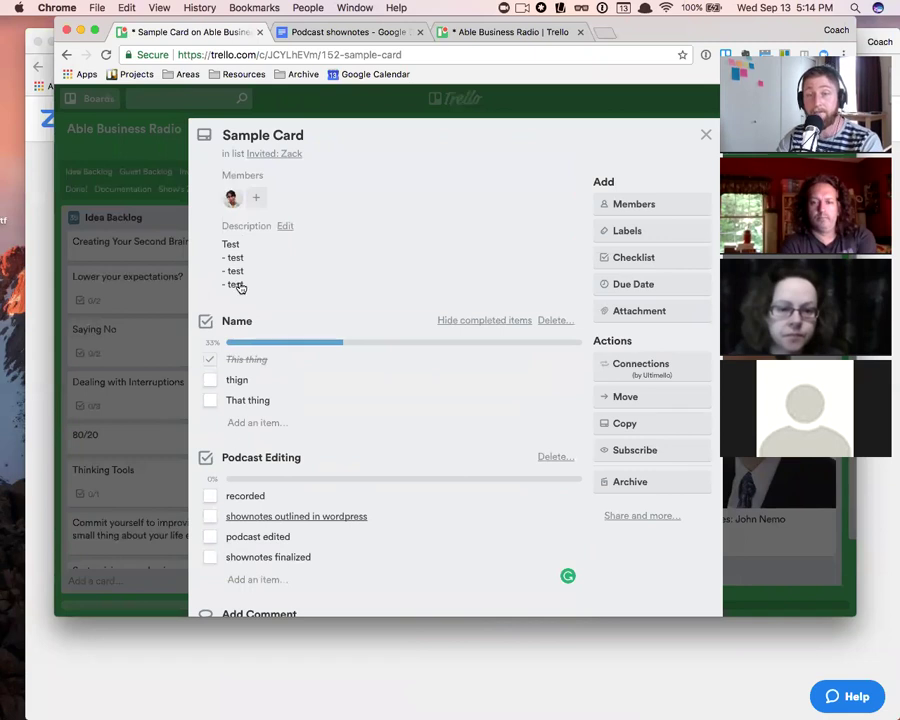
click(336, 259)
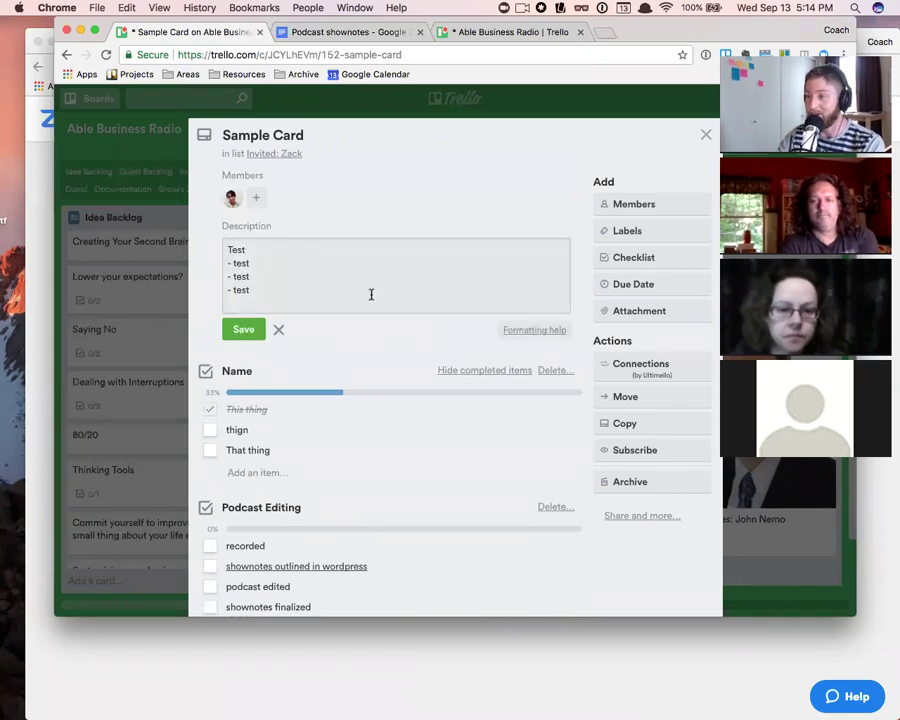
- Glance at the formatting help, then save the description with Test and three '- test' lines
click(549, 331)
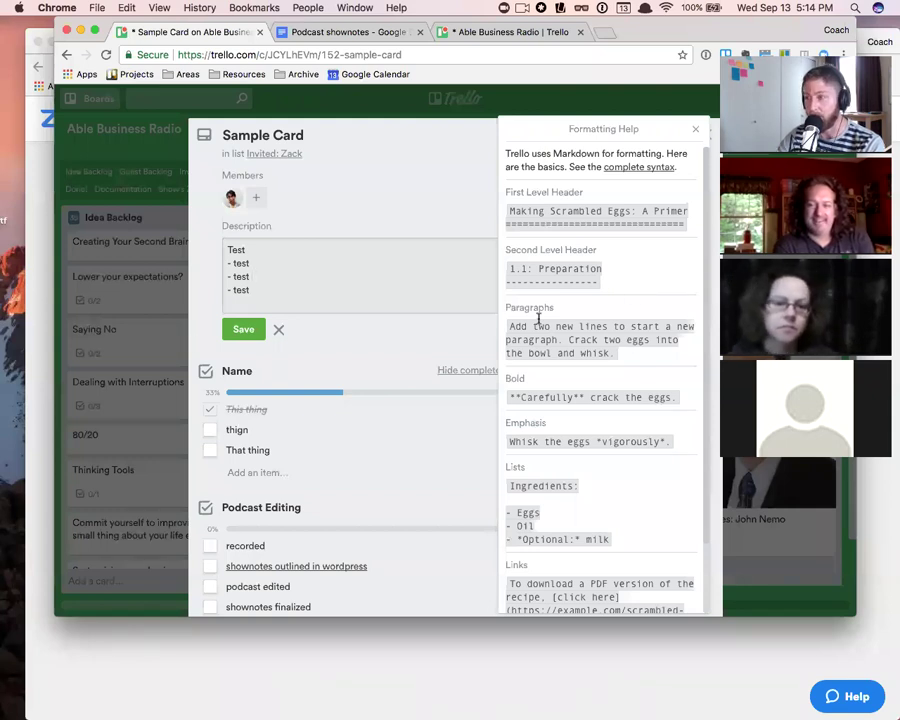
click(694, 128)
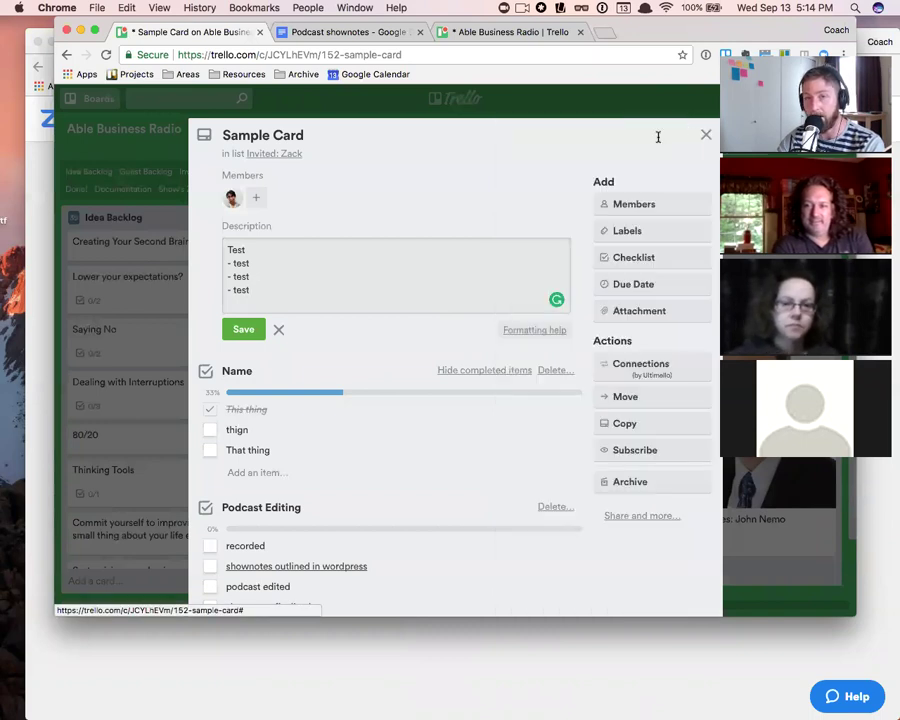
click(542, 330)
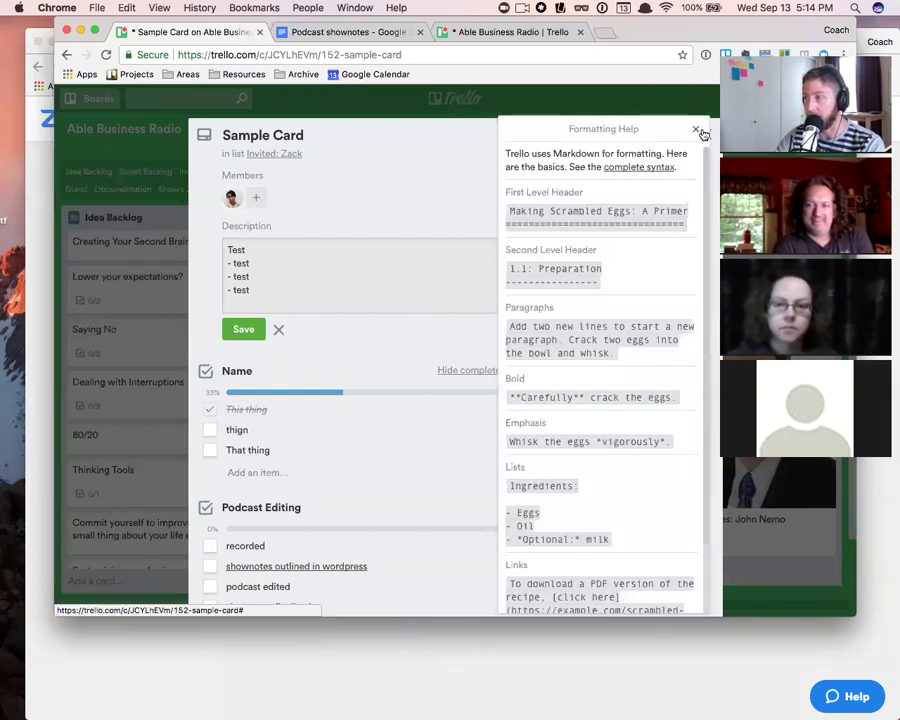
click(698, 130)
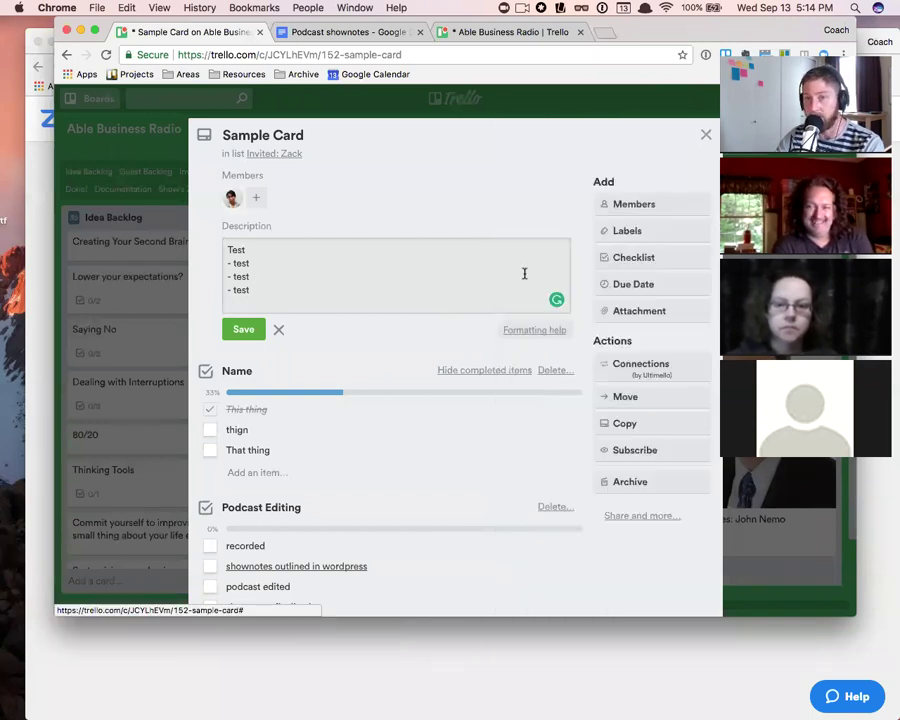
click(244, 330)
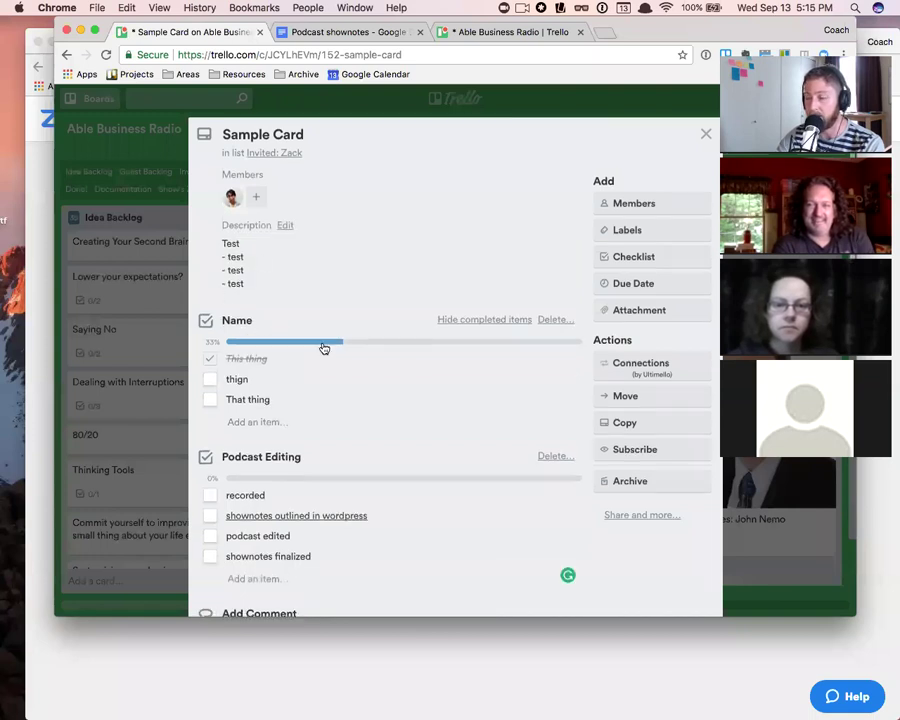
- Post the comment '*test*' so it shows in italics
scroll(323, 347, down, 3)
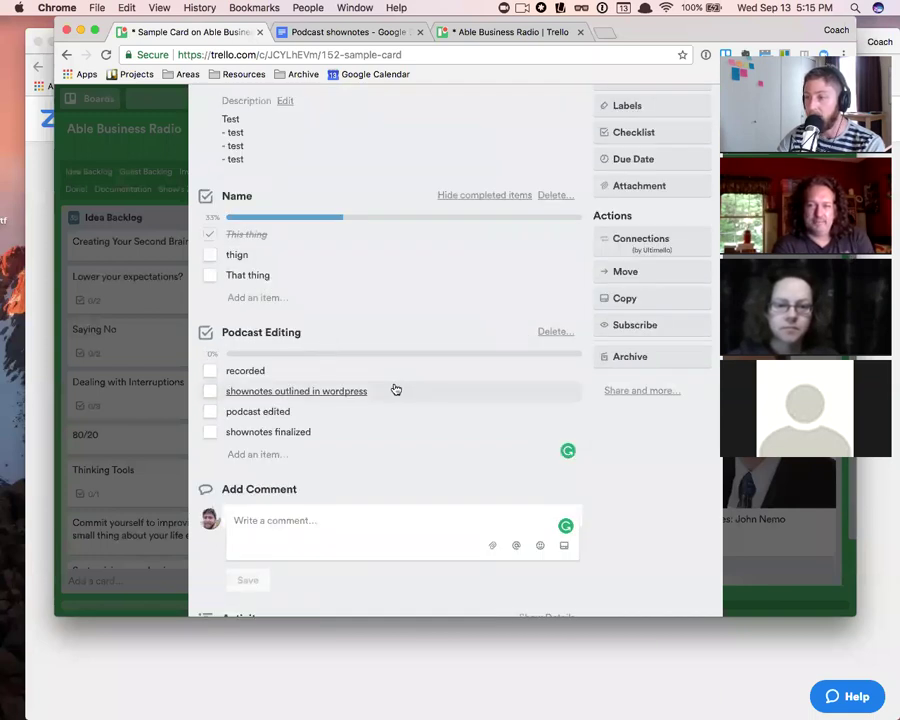
scroll(394, 386, down, 6)
click(266, 279)
text(*)
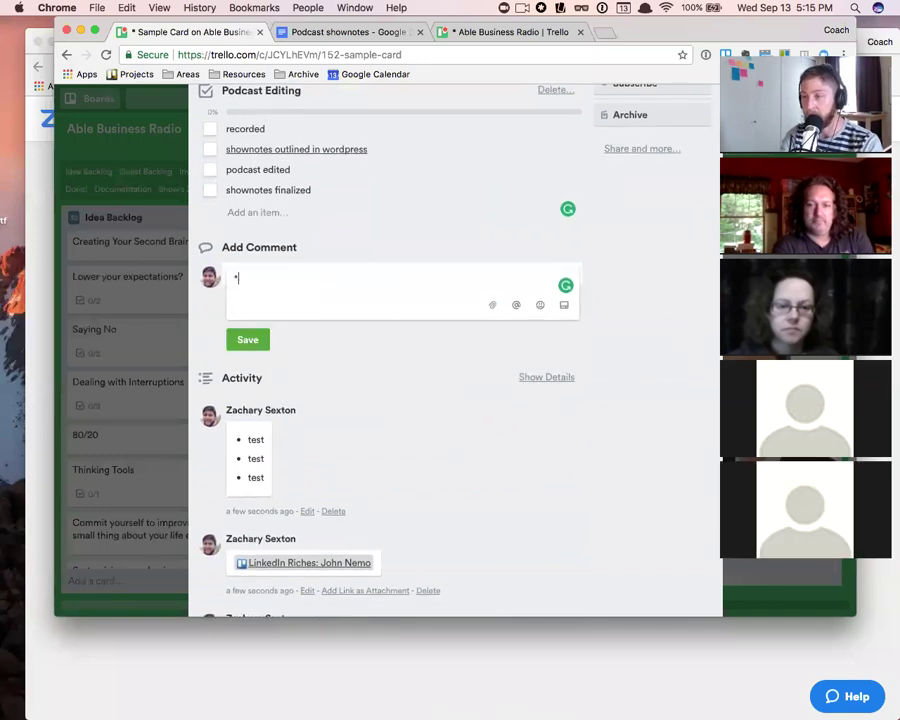
text(test*)
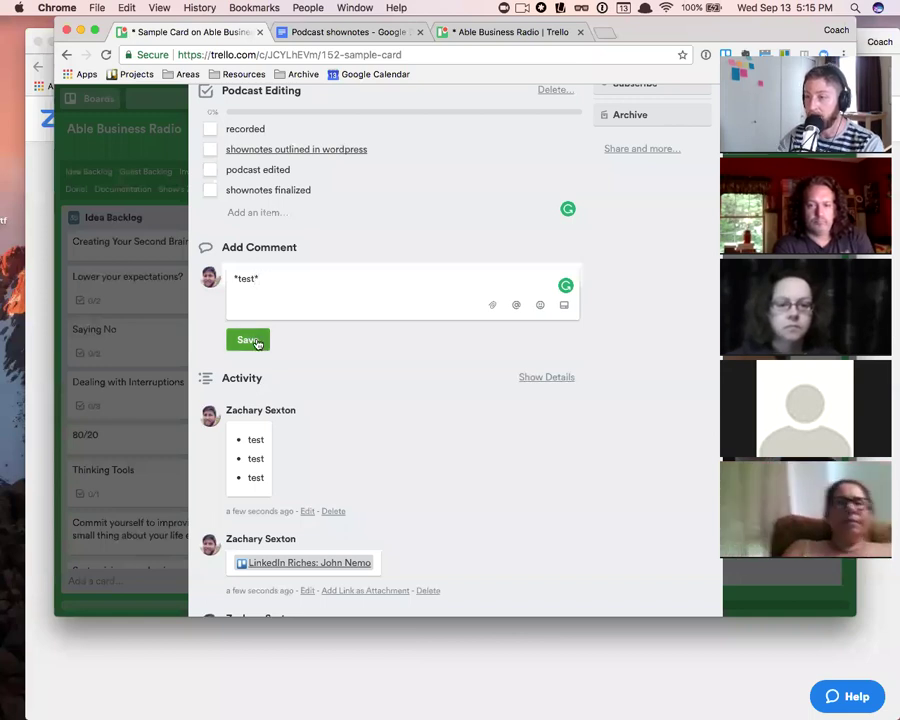
click(255, 341)
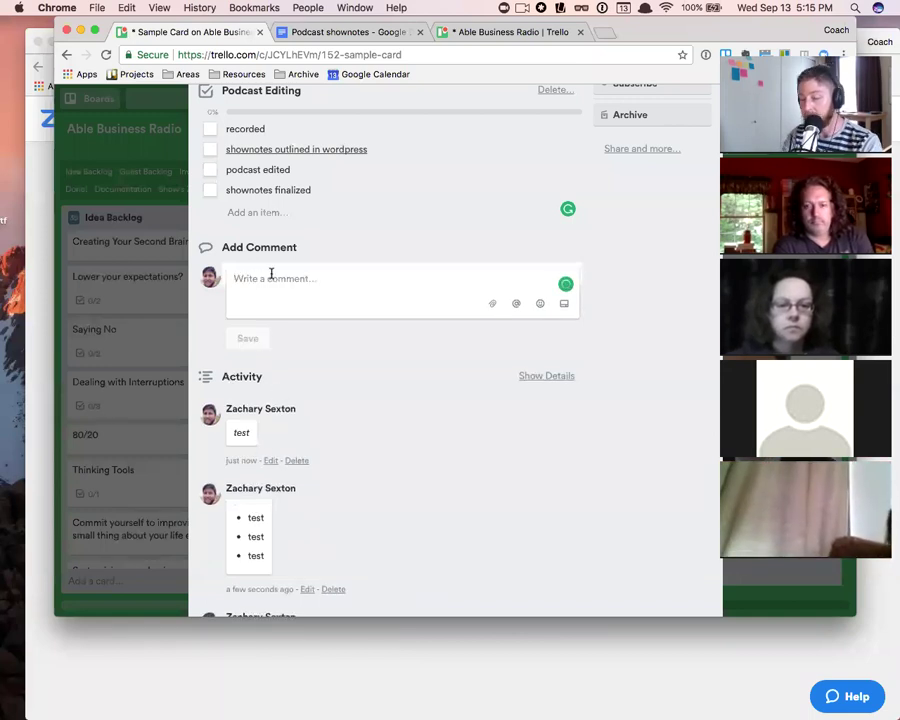
- Post a second comment '**Test**' so it shows in bold
text(**Test**)
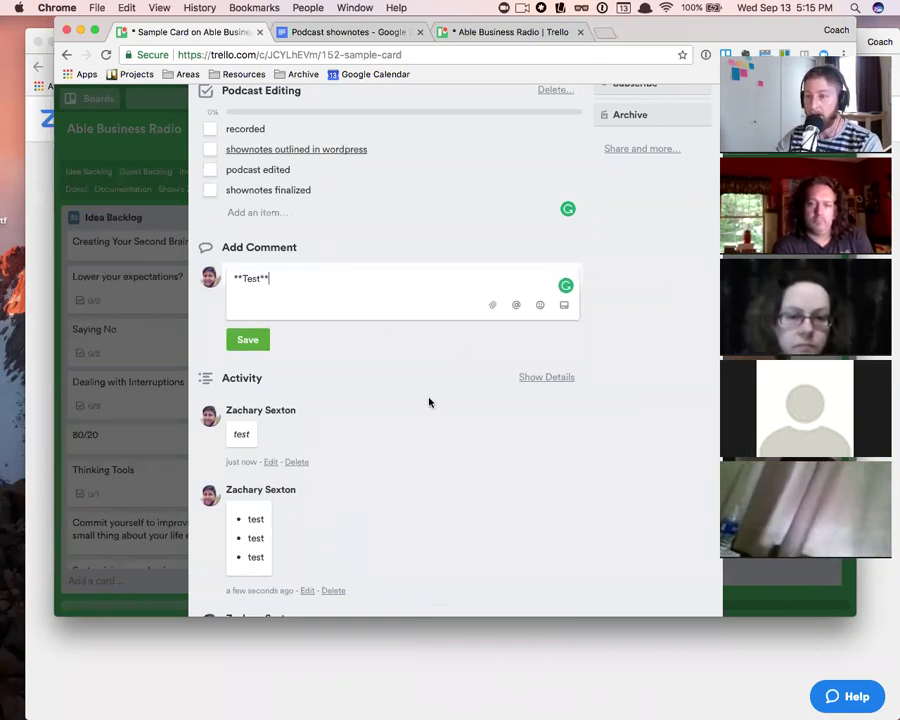
click(252, 339)
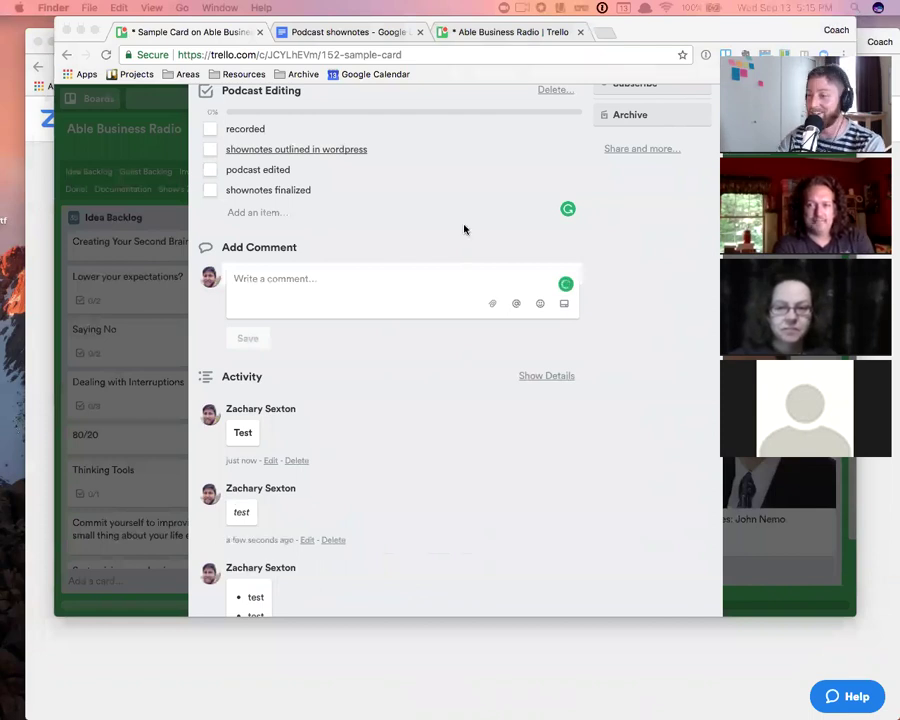
scroll(327, 307, down, 5)
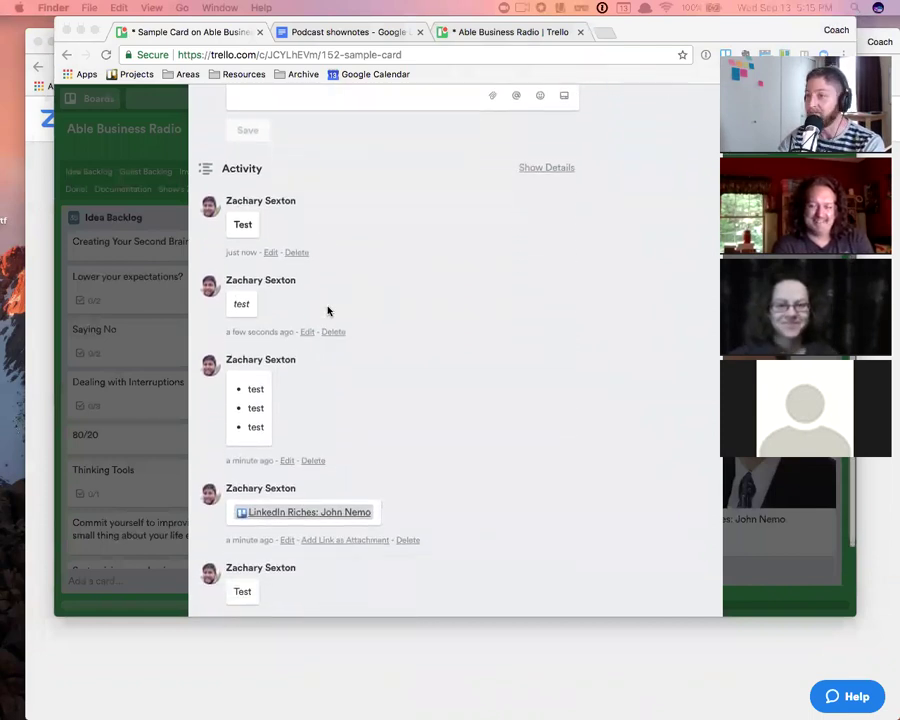
scroll(327, 311, up, 13)
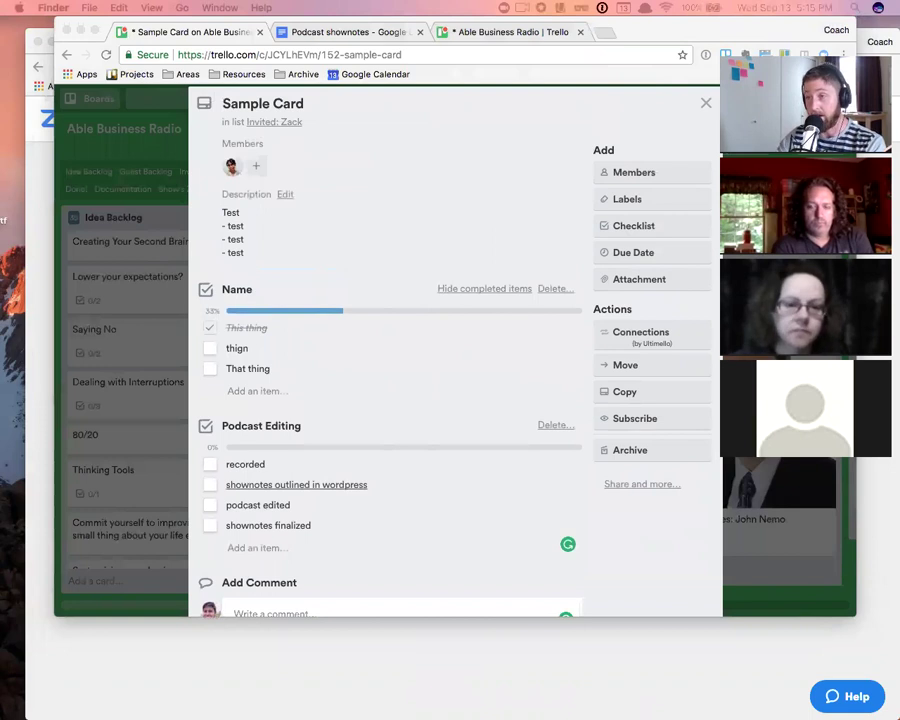
scroll(349, 405, down, 2)
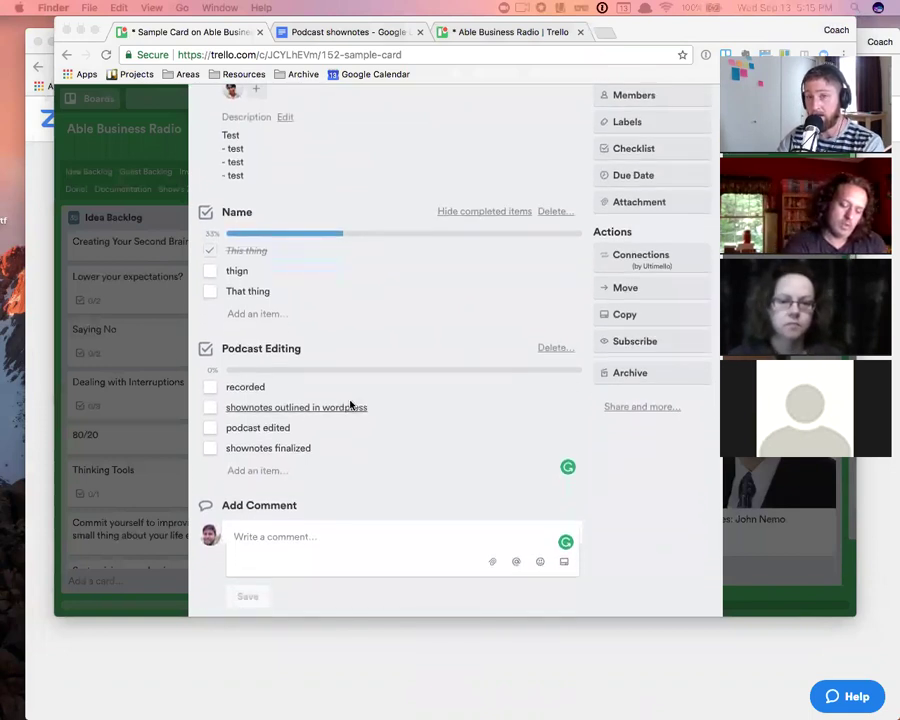
scroll(352, 404, down, 2)
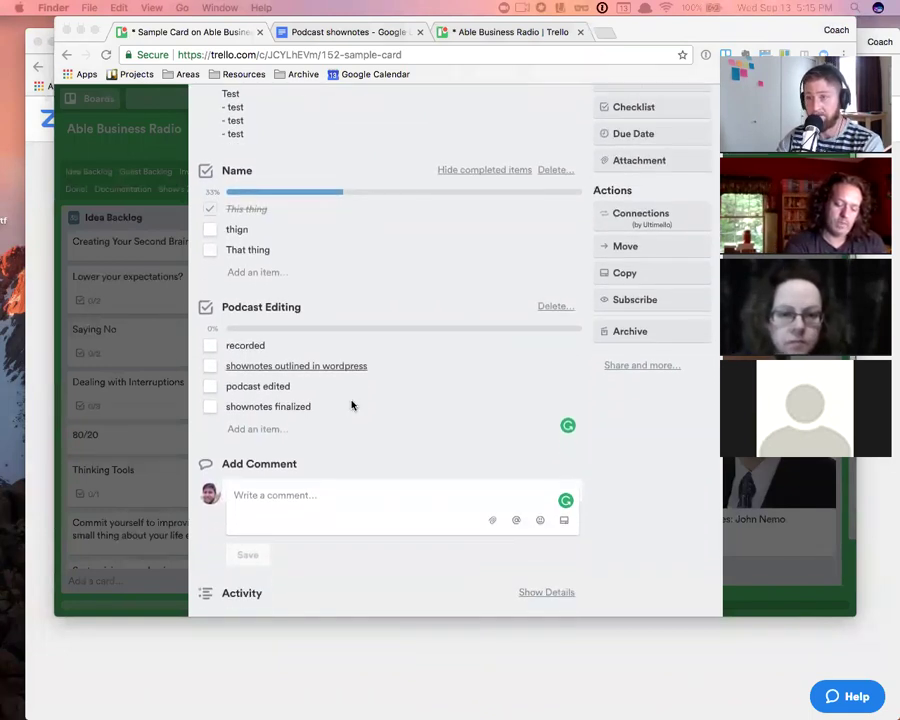
click(270, 457)
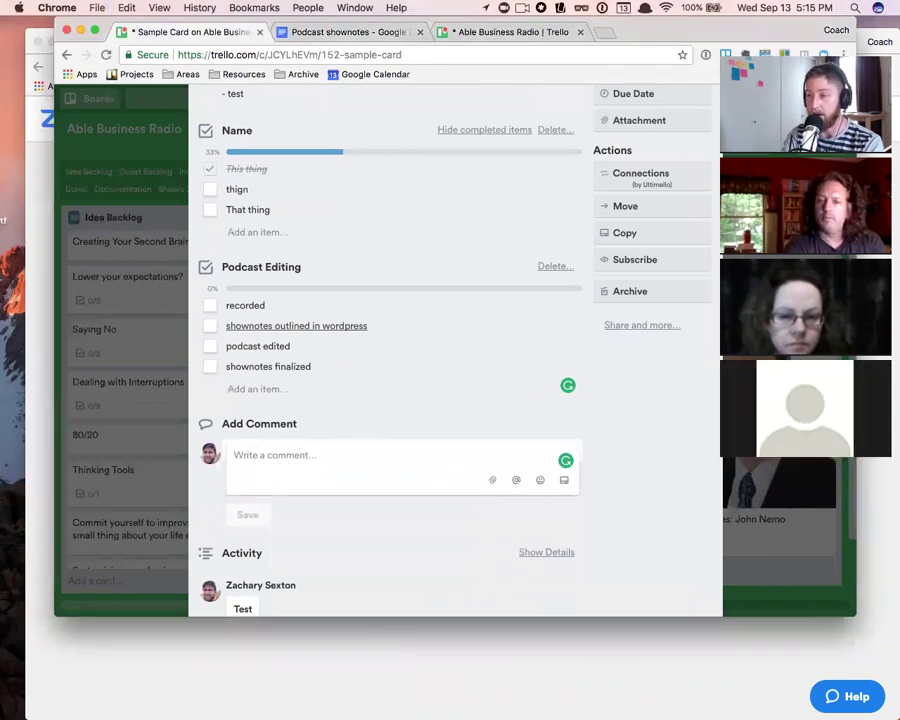
- Post a comment on Sample Card that @-mentions two board members from the suggestions
click(240, 455)
text(@)
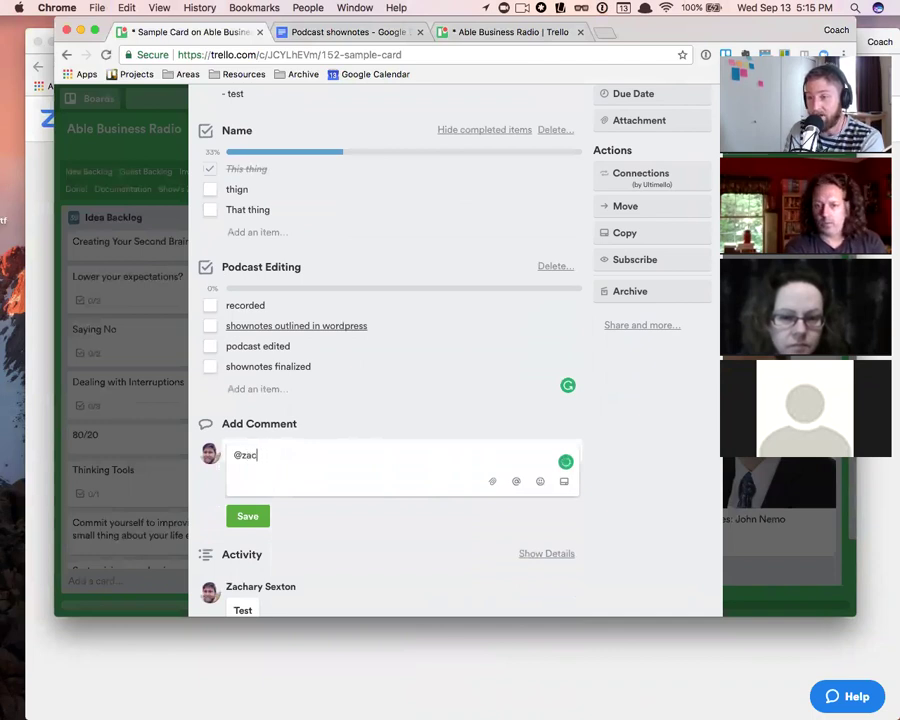
text(n)
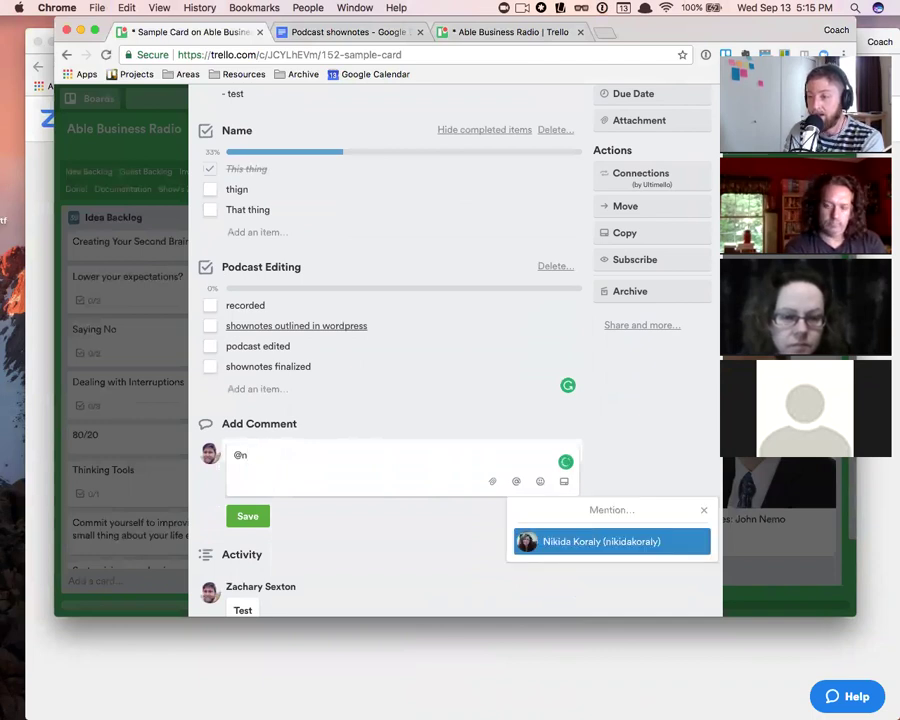
key(Return)
text(@de)
key(Return)
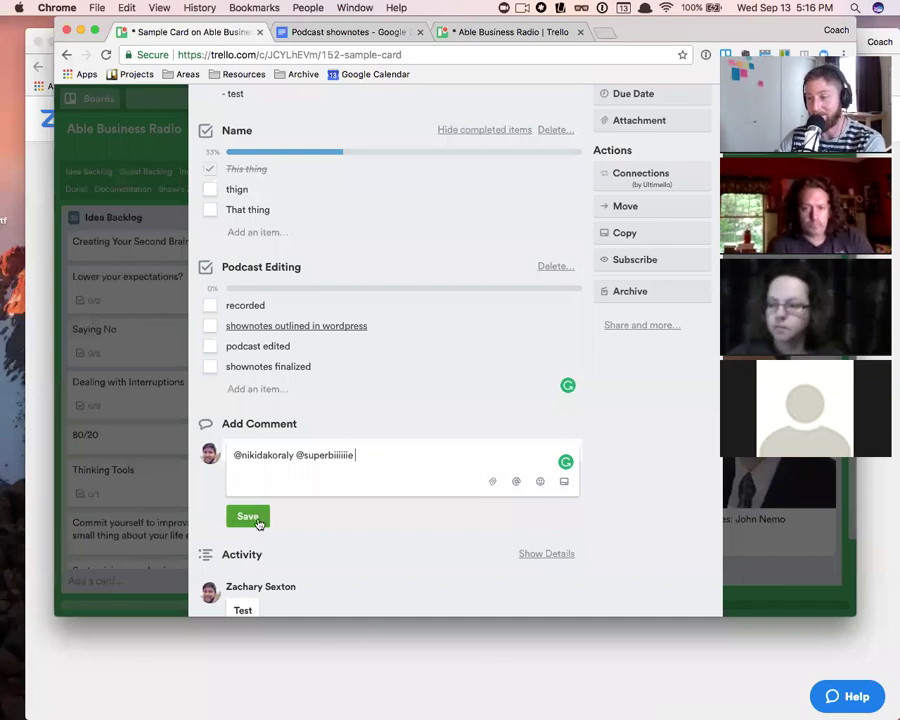
click(257, 518)
scroll(316, 557, down, 2)
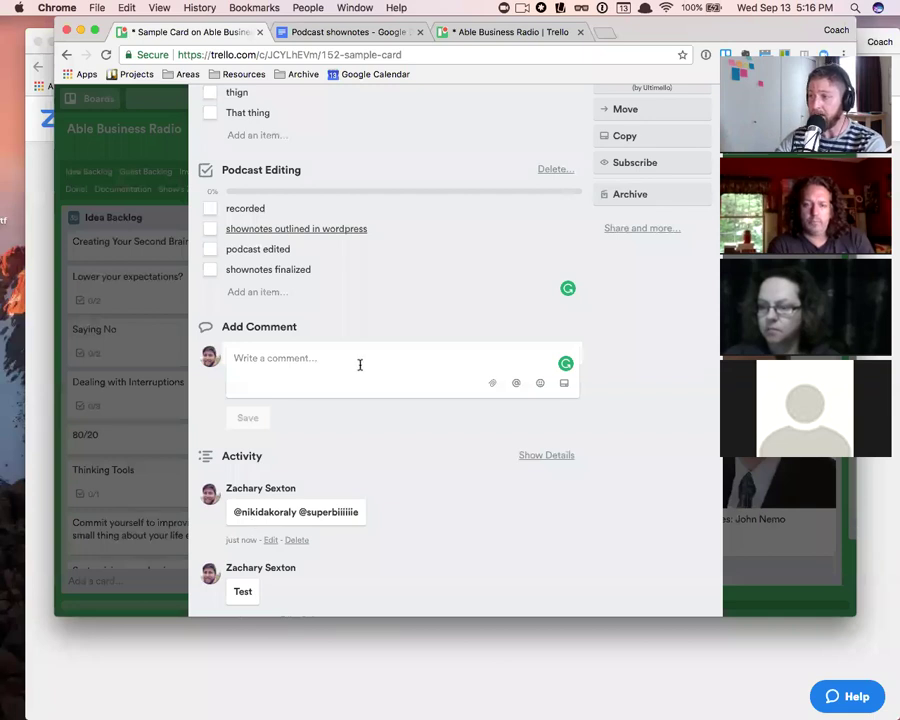
scroll(360, 364, up, 3)
- Close Sample Card and open the 'Create thumbnails for videos' card from the latest mention notification
click(707, 136)
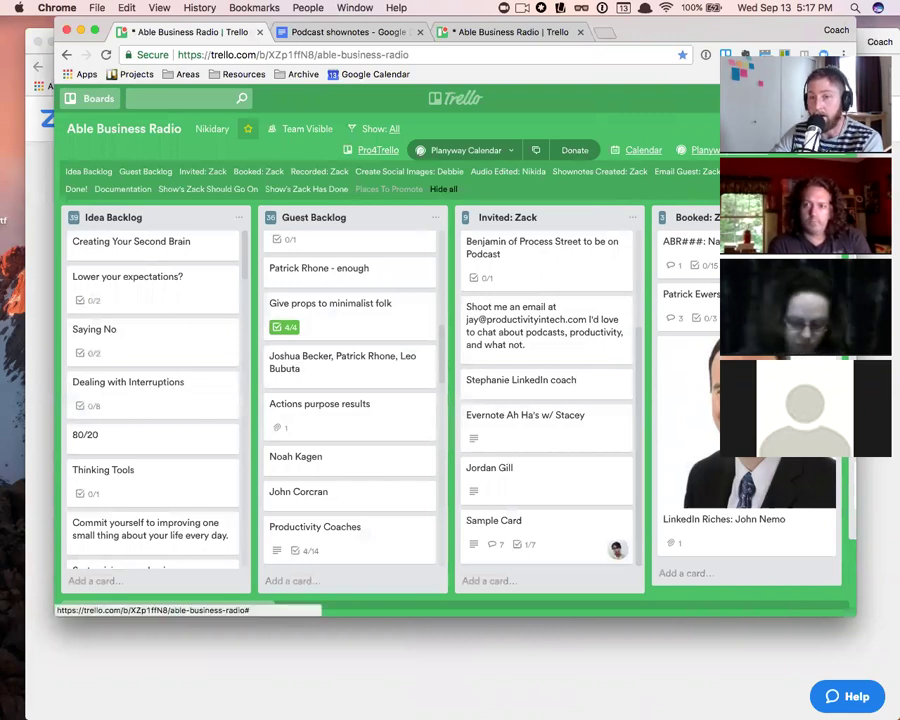
click(838, 98)
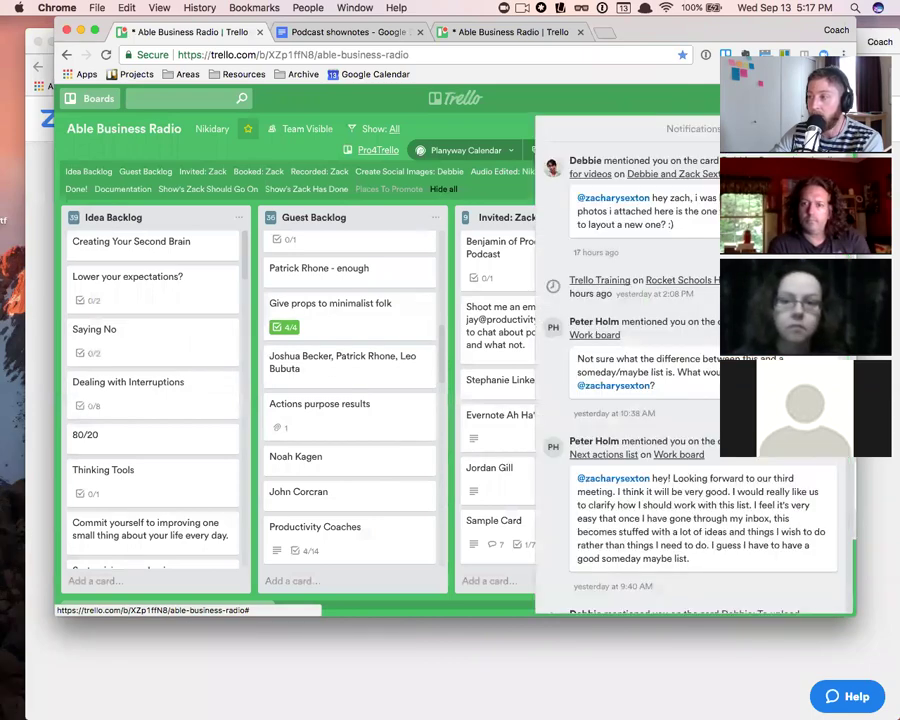
scroll(780, 250, down, 3)
scroll(690, 380, down, 5)
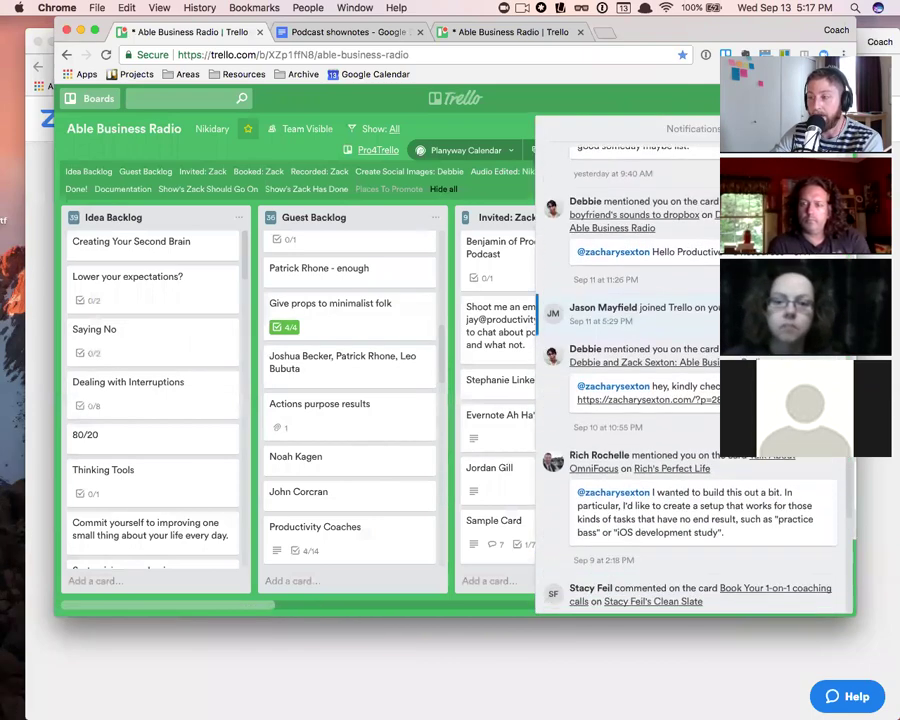
scroll(690, 380, up, 5)
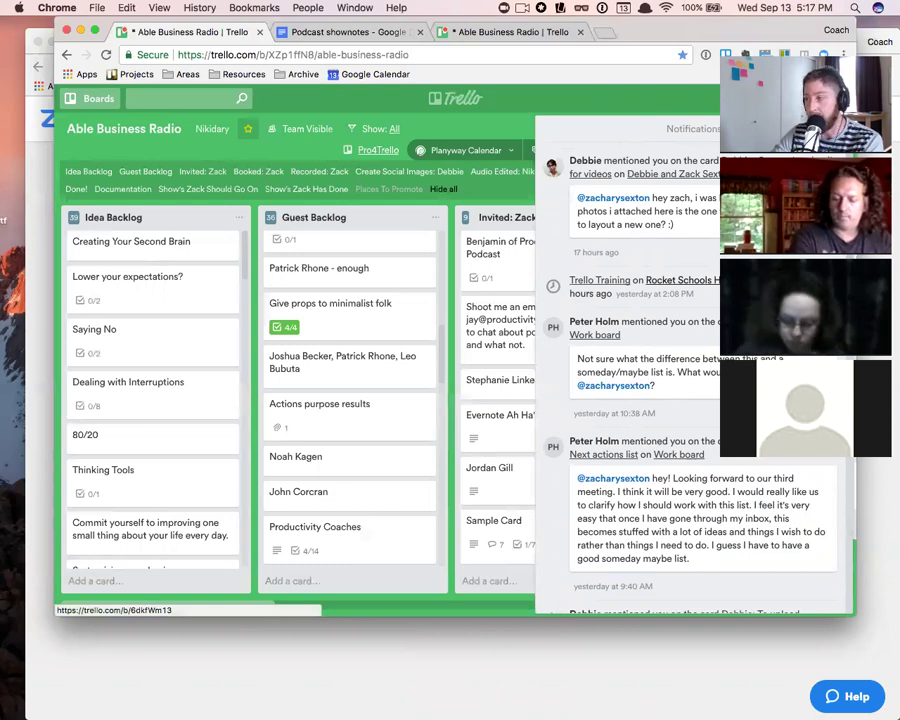
scroll(668, 293, down, 10)
scroll(668, 293, up, 10)
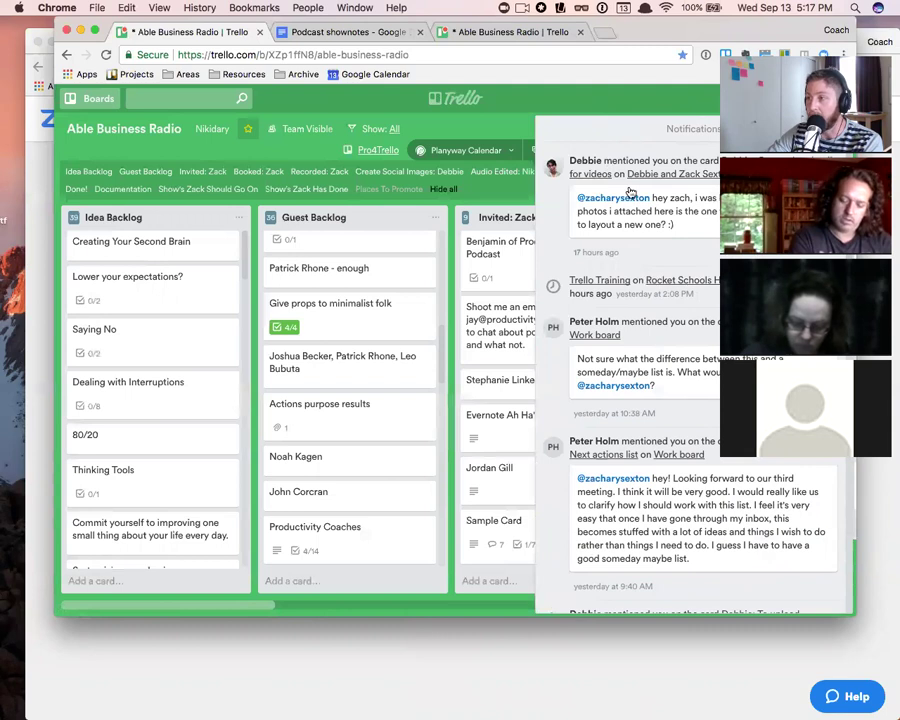
click(661, 179)
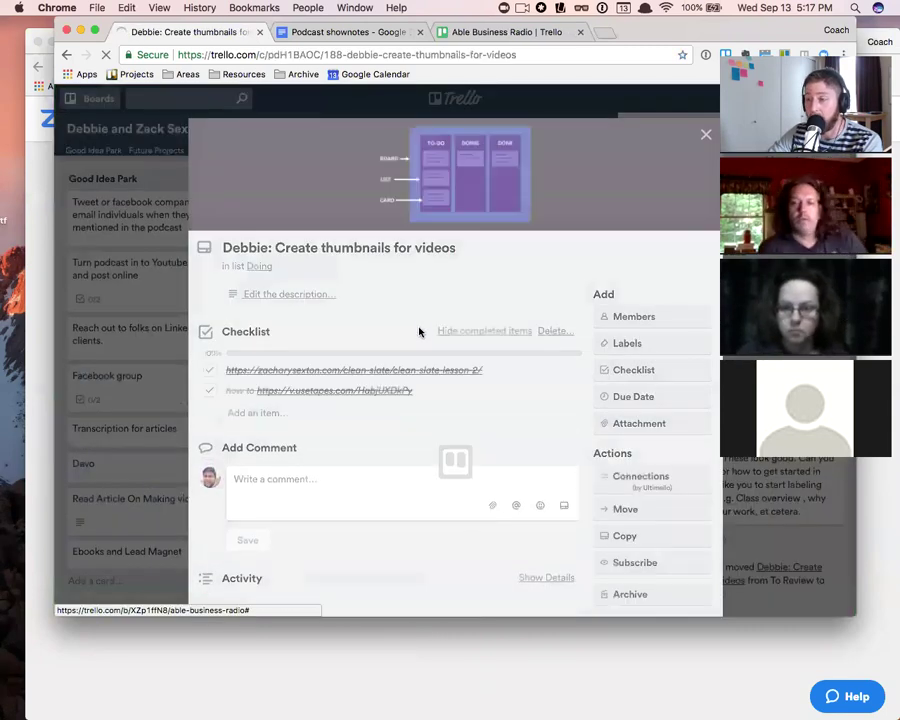
- Close the thumbnails card and go back to the Able Business Radio board
scroll(418, 332, down, 2)
scroll(416, 335, down, 3)
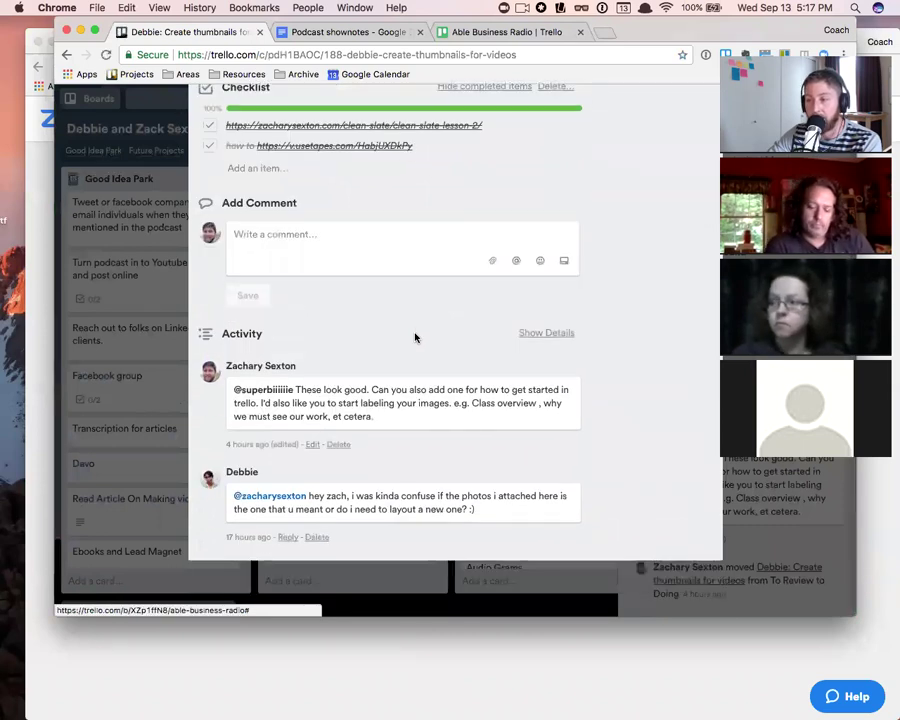
scroll(410, 310, up, 6)
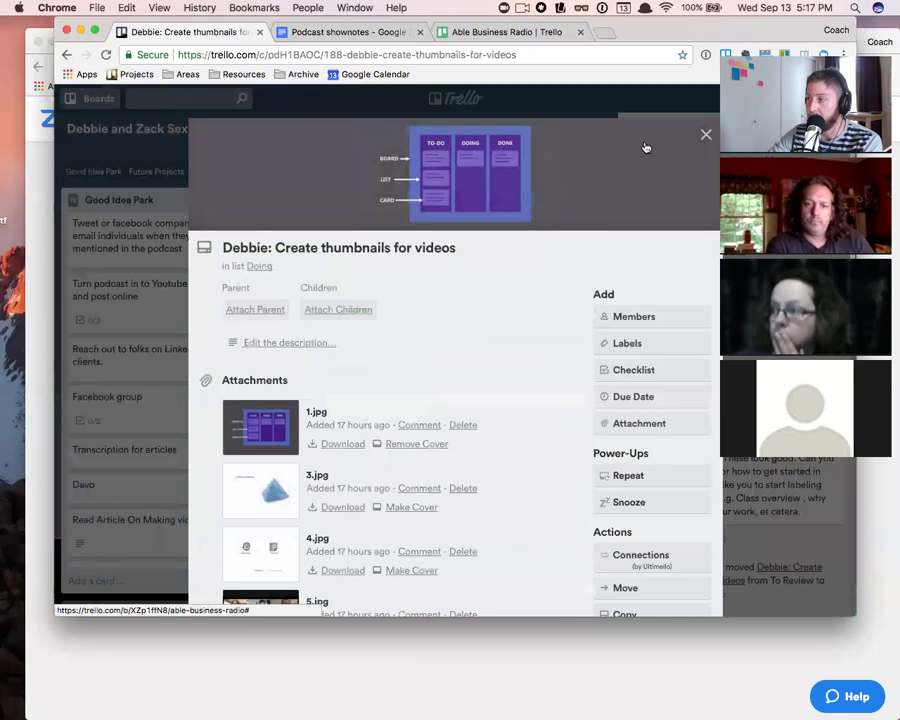
click(705, 134)
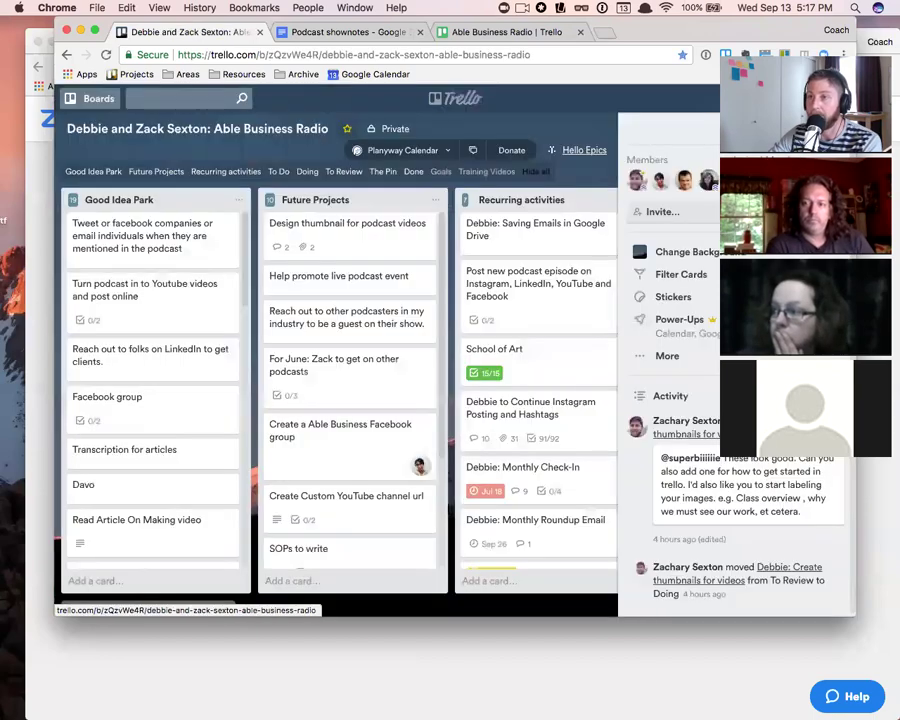
click(66, 54)
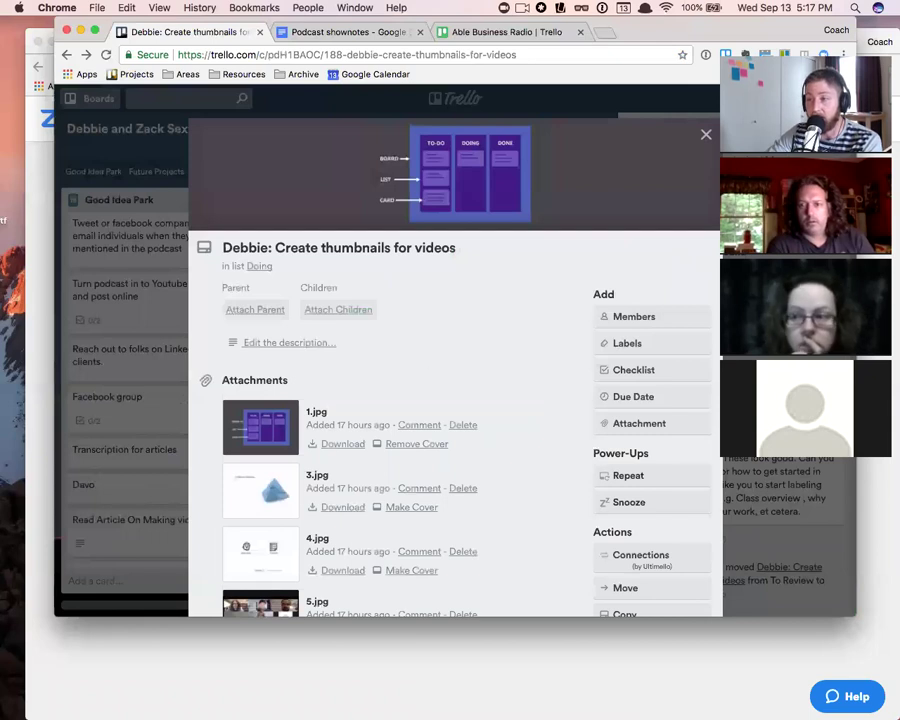
click(66, 55)
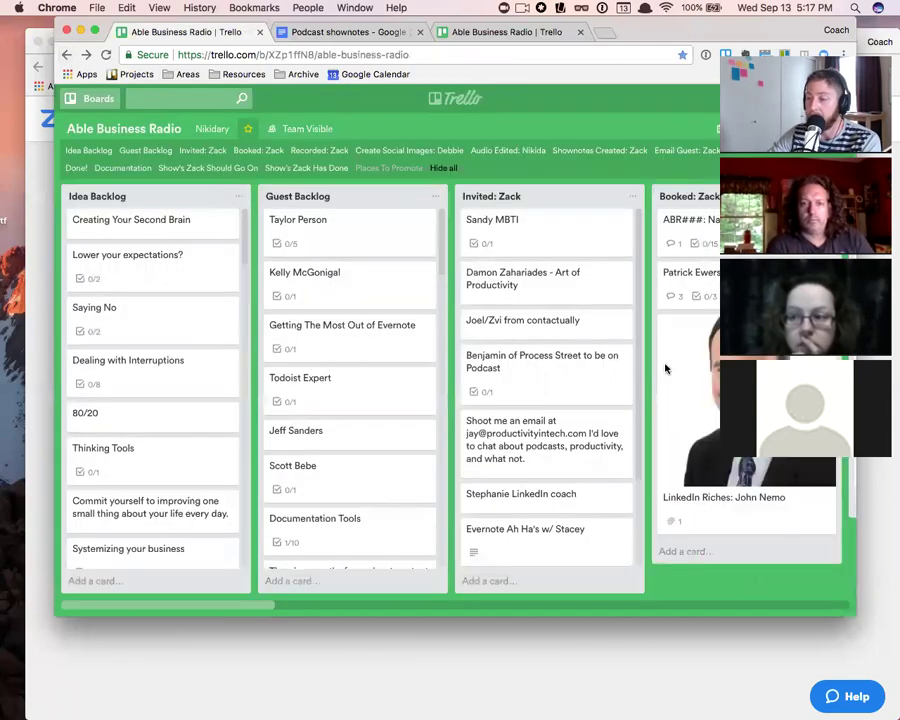
scroll(538, 552, down, 3)
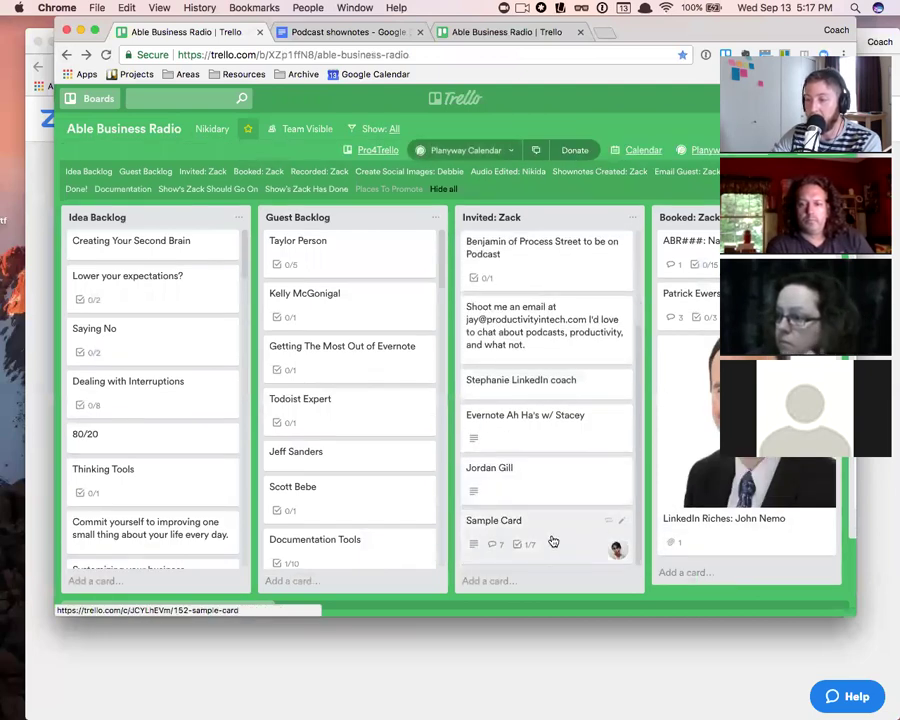
- Set Sample Card's due date to Sep 14 at 12:00 PM and close the card
click(559, 542)
click(649, 289)
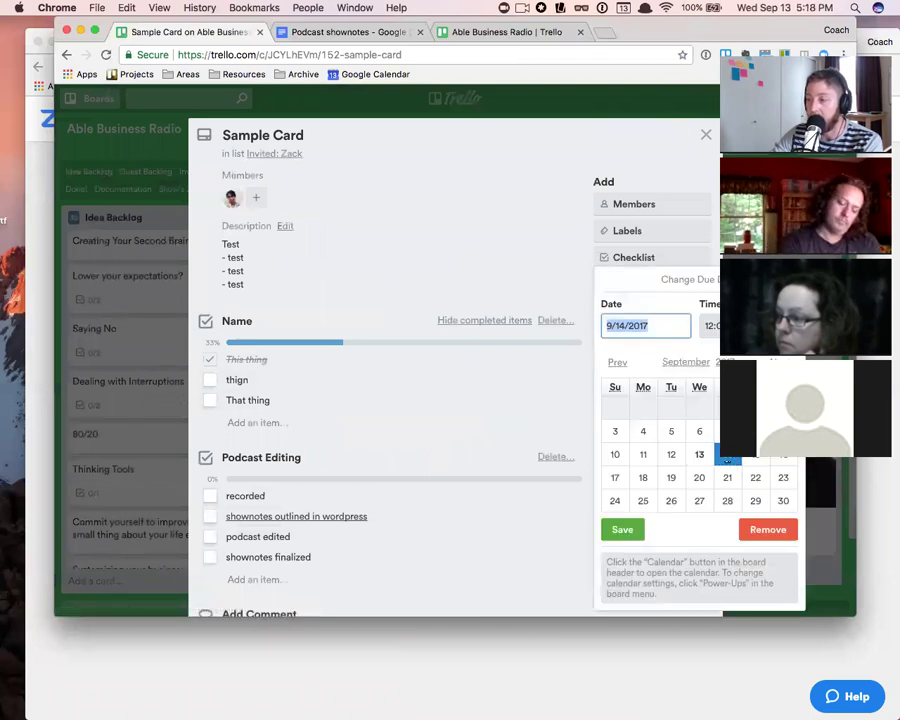
click(699, 454)
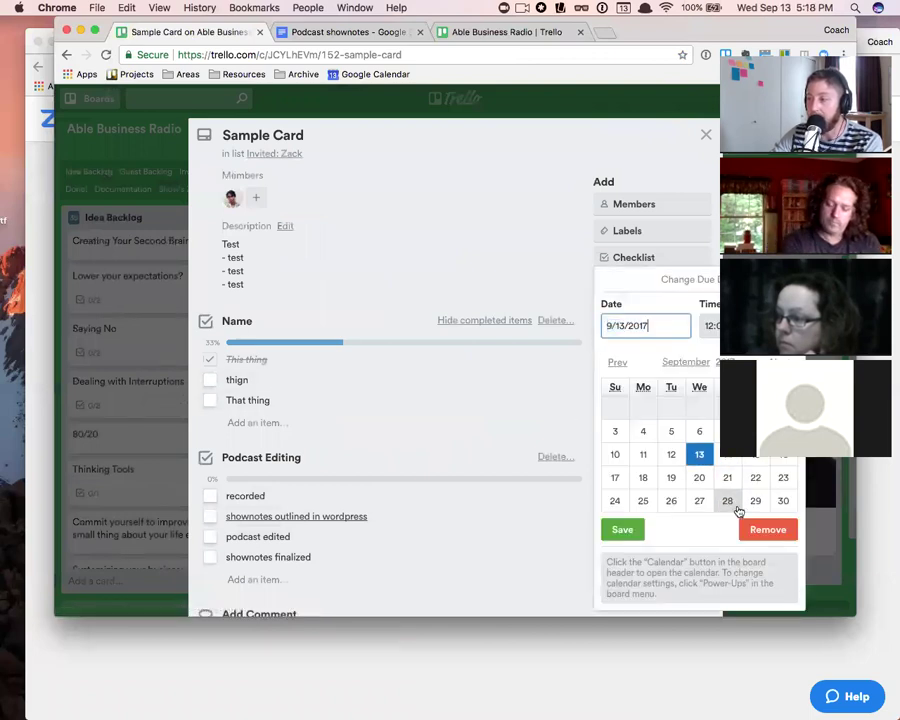
click(623, 530)
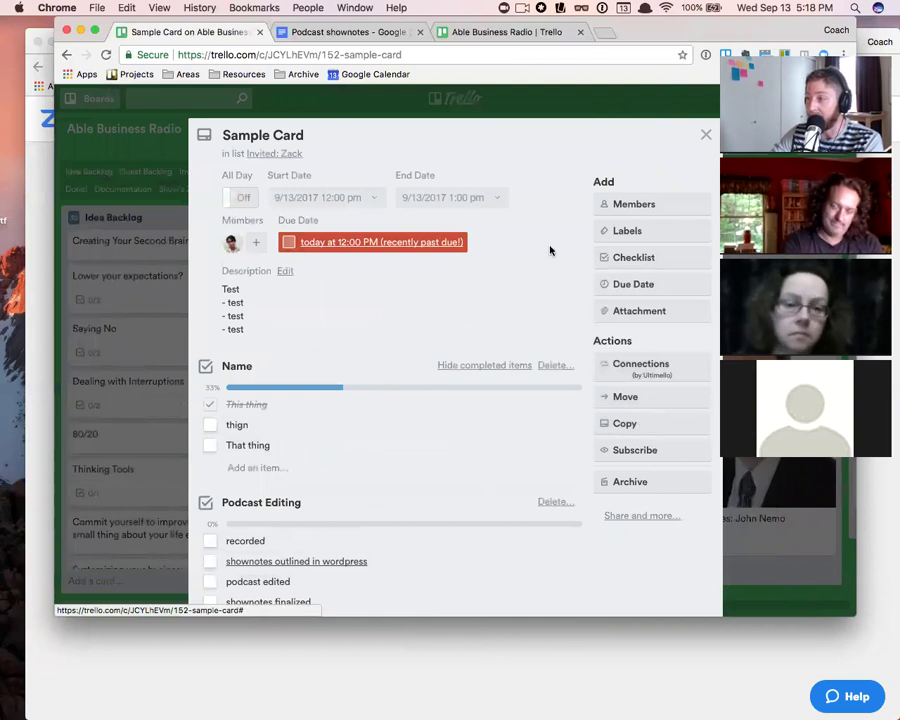
click(407, 244)
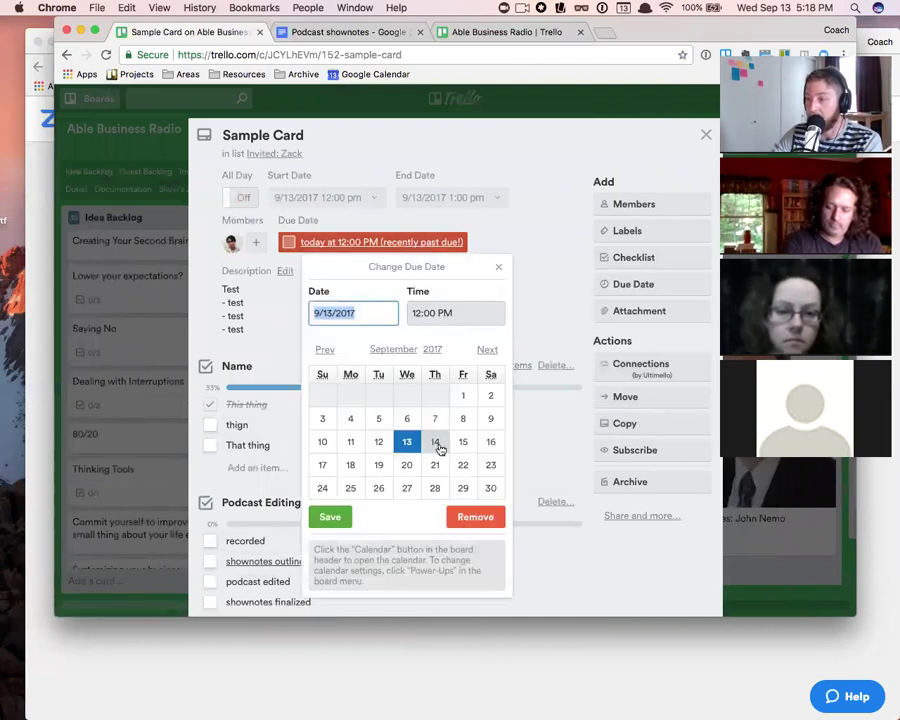
click(436, 443)
click(324, 524)
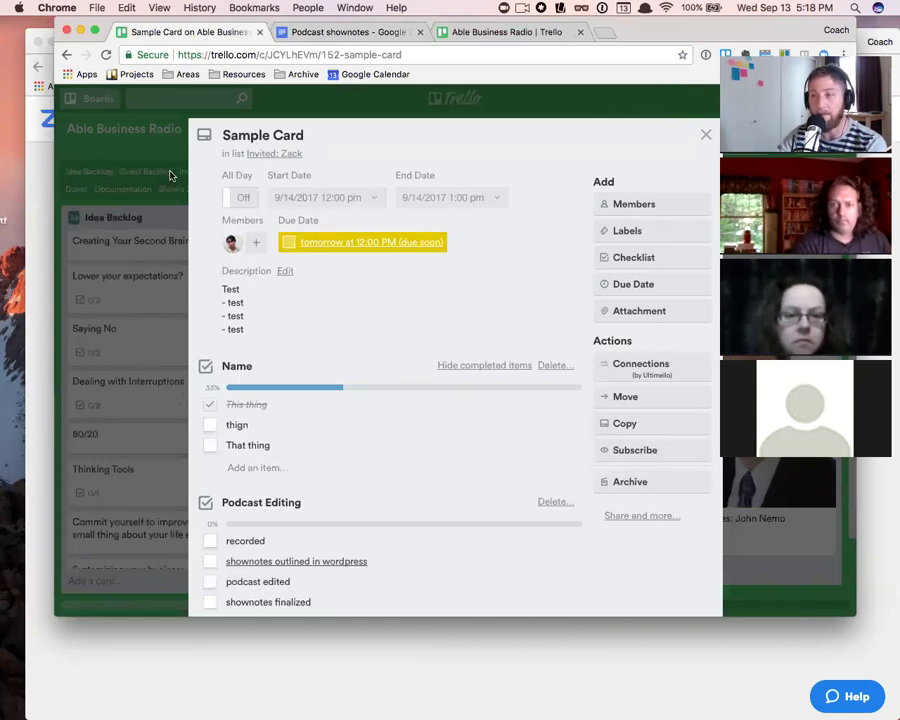
click(705, 134)
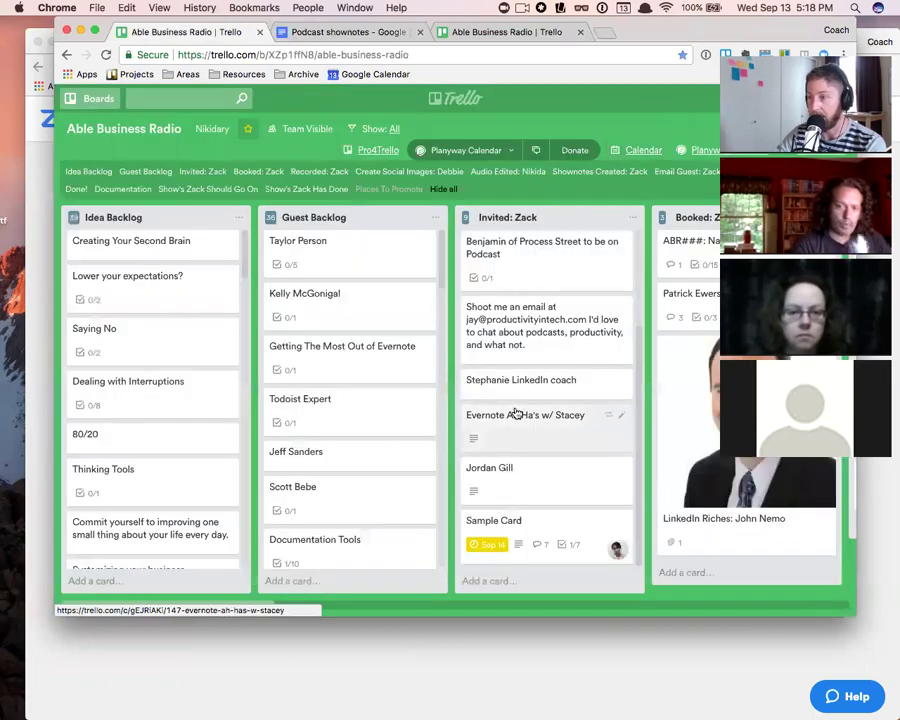
- Apply the red label to Sample Card and close the card
click(545, 540)
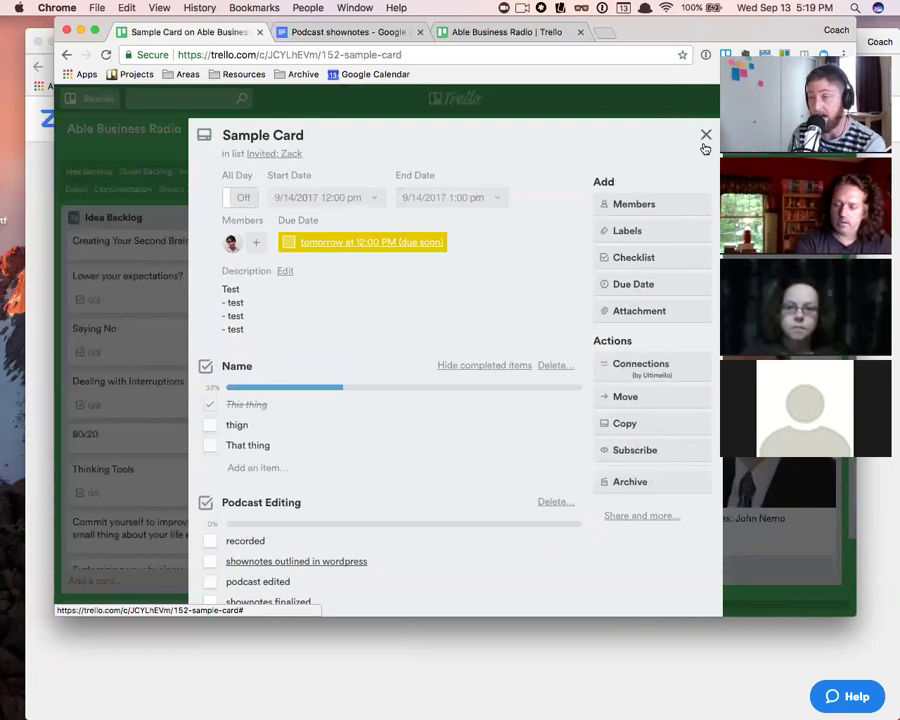
click(655, 231)
click(667, 430)
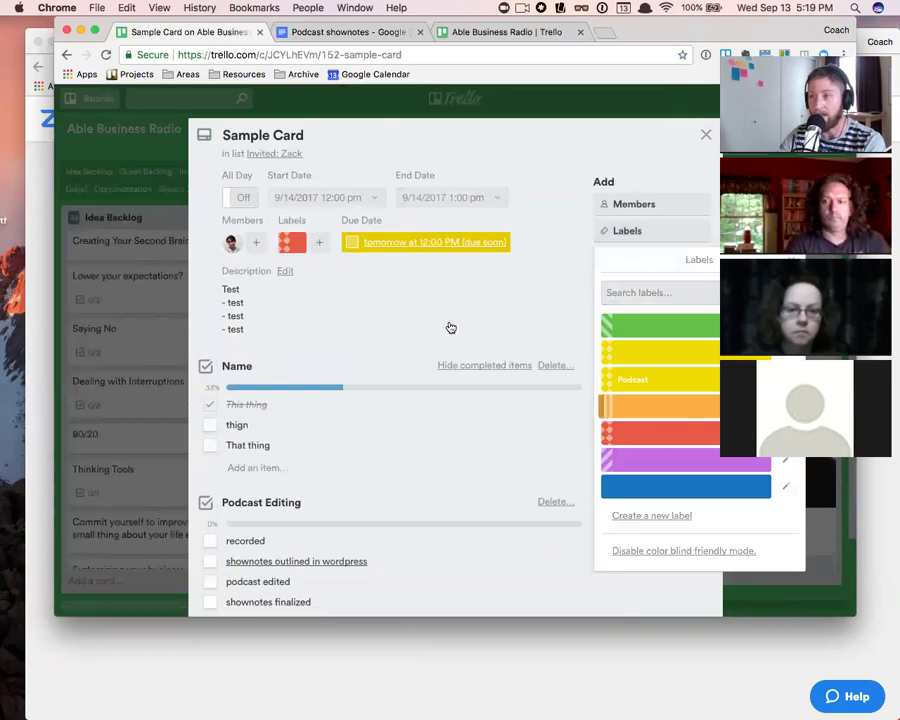
click(687, 145)
click(705, 137)
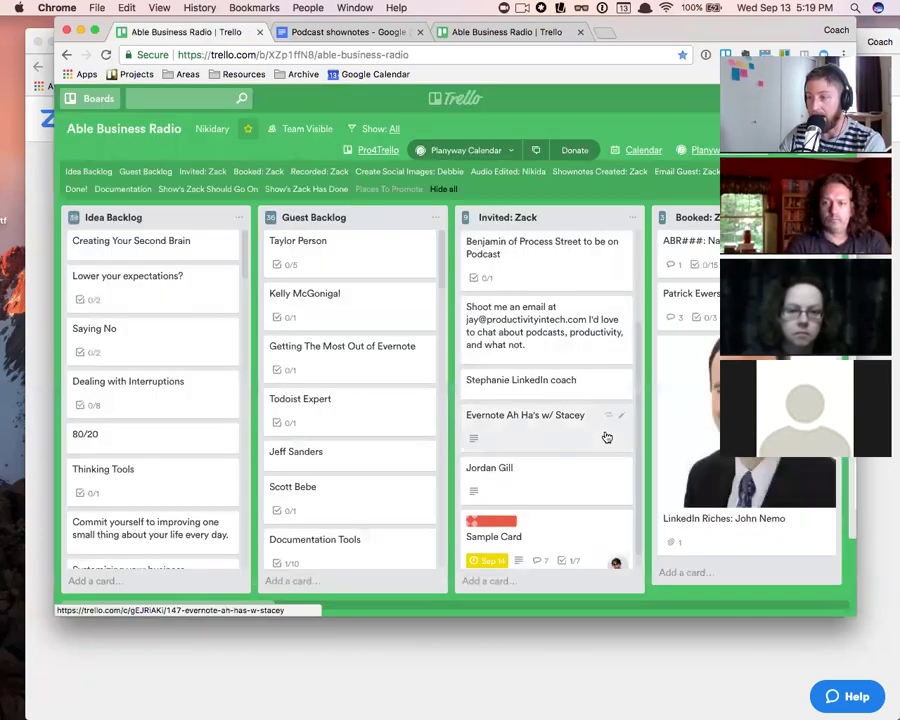
scroll(556, 538, down, 1)
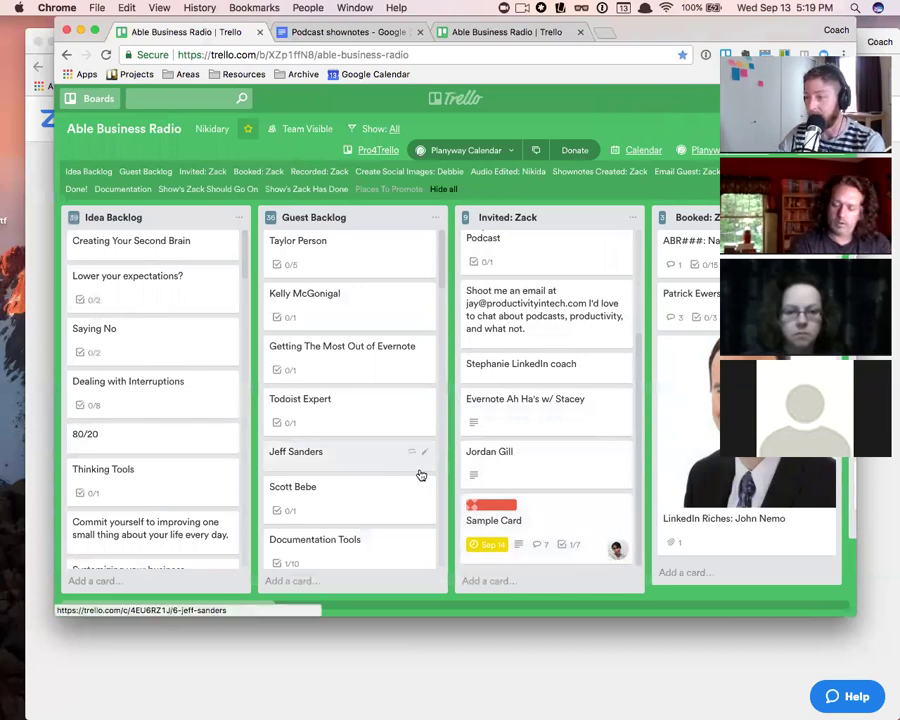
- Subscribe to Sample Card from its Actions sidebar and close the card
click(568, 532)
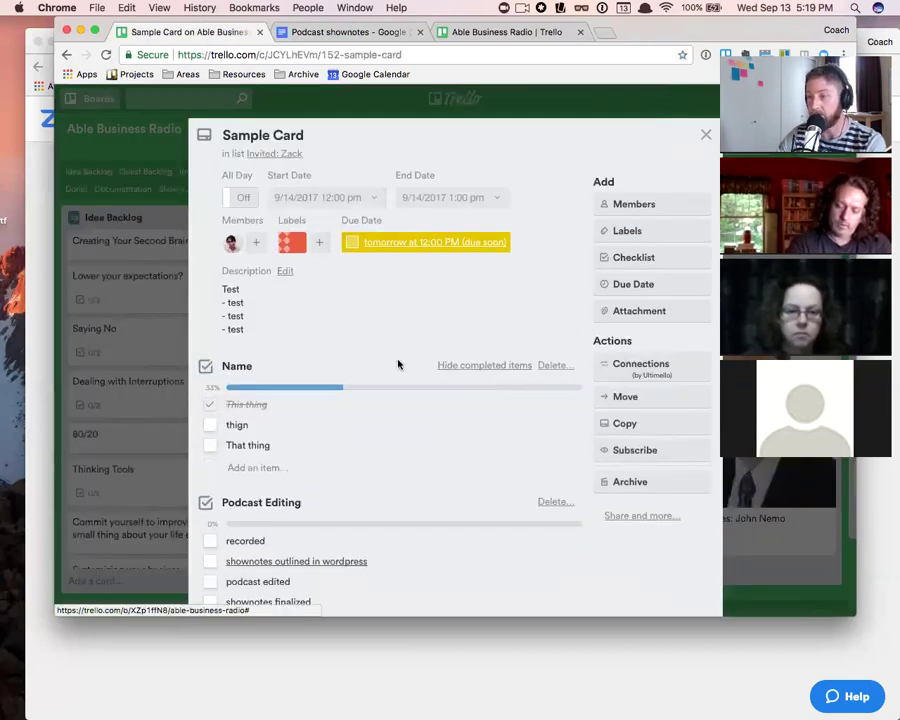
scroll(310, 400, down, 6)
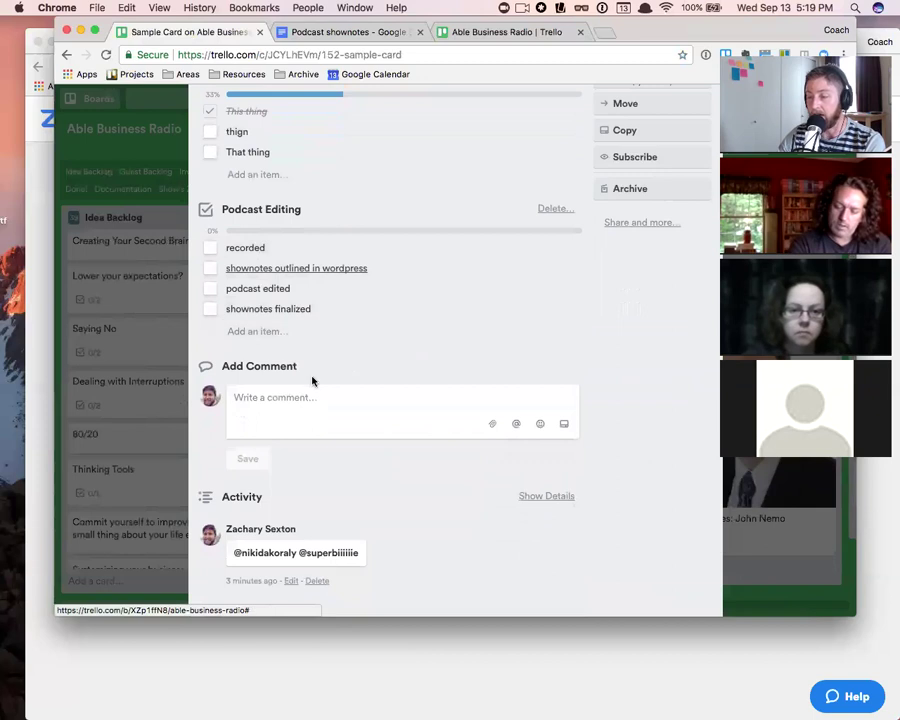
scroll(340, 313, up, 5)
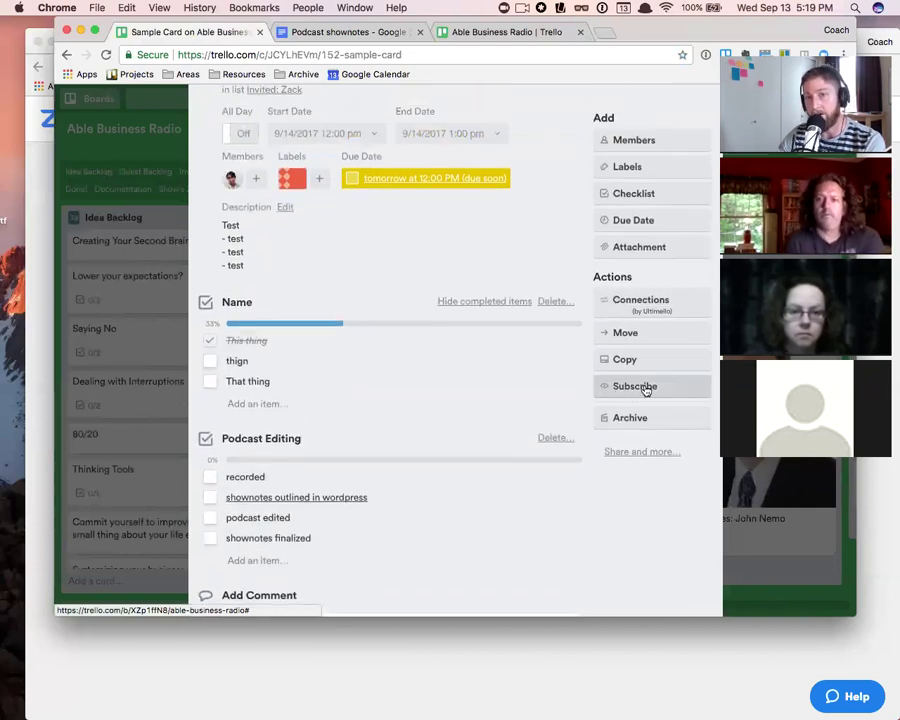
click(632, 387)
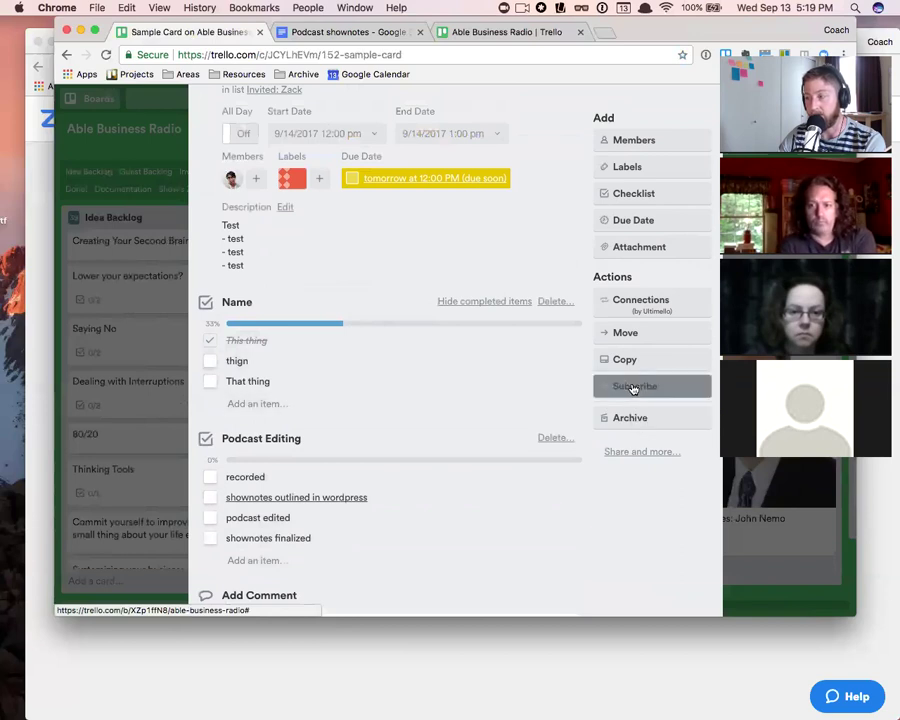
scroll(532, 398, up, 2)
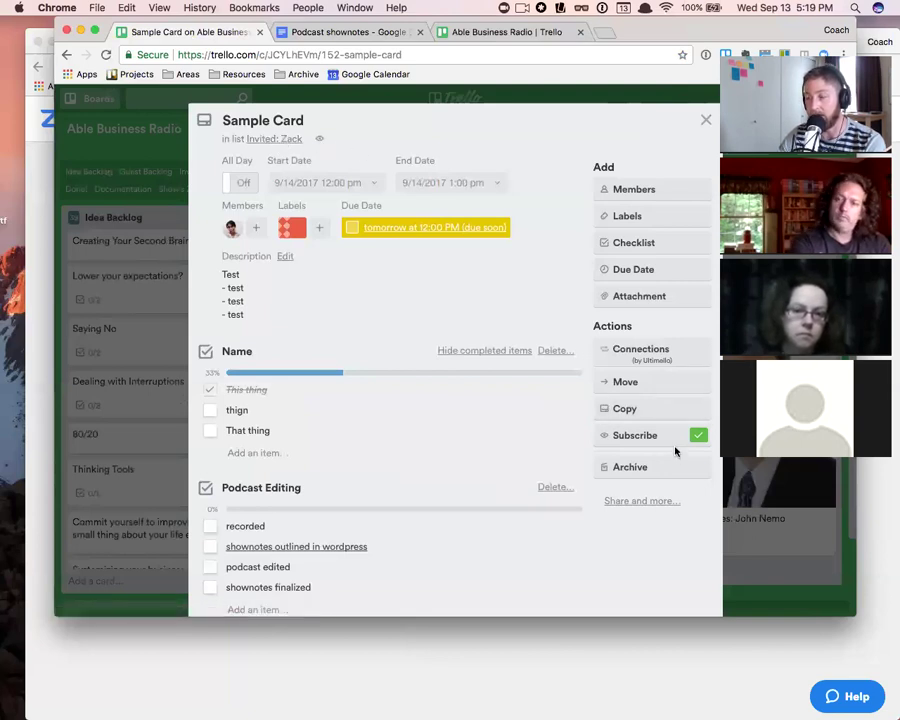
click(706, 120)
- Drag Sample Card to Booked: Zack and back to Invited: Zack, then unsubscribe from it
scroll(424, 371, down, 5)
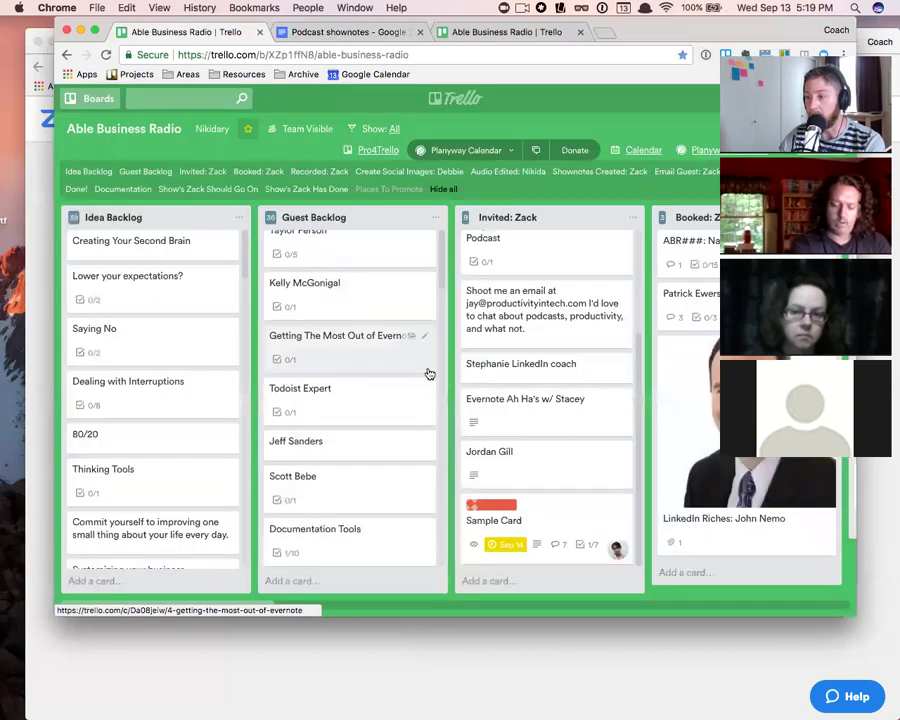
drag(558, 532, 626, 537)
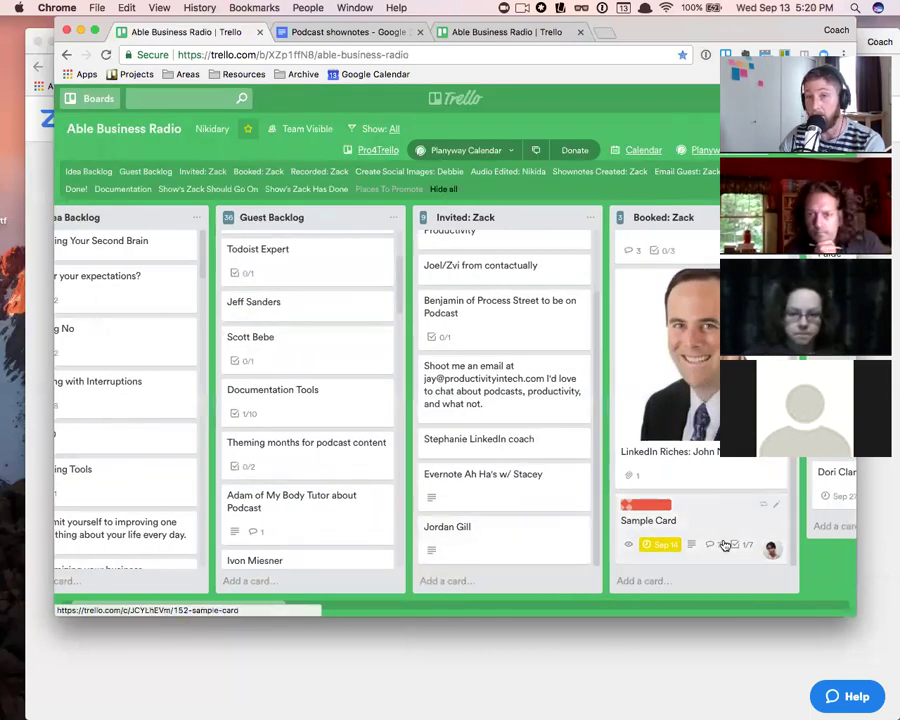
drag(701, 527, 500, 538)
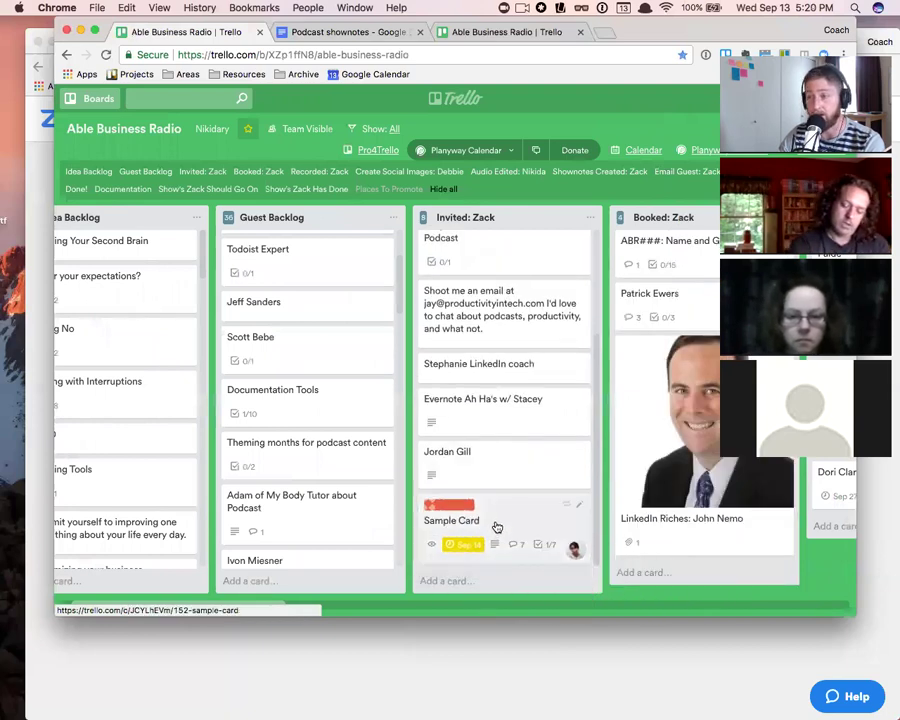
click(487, 521)
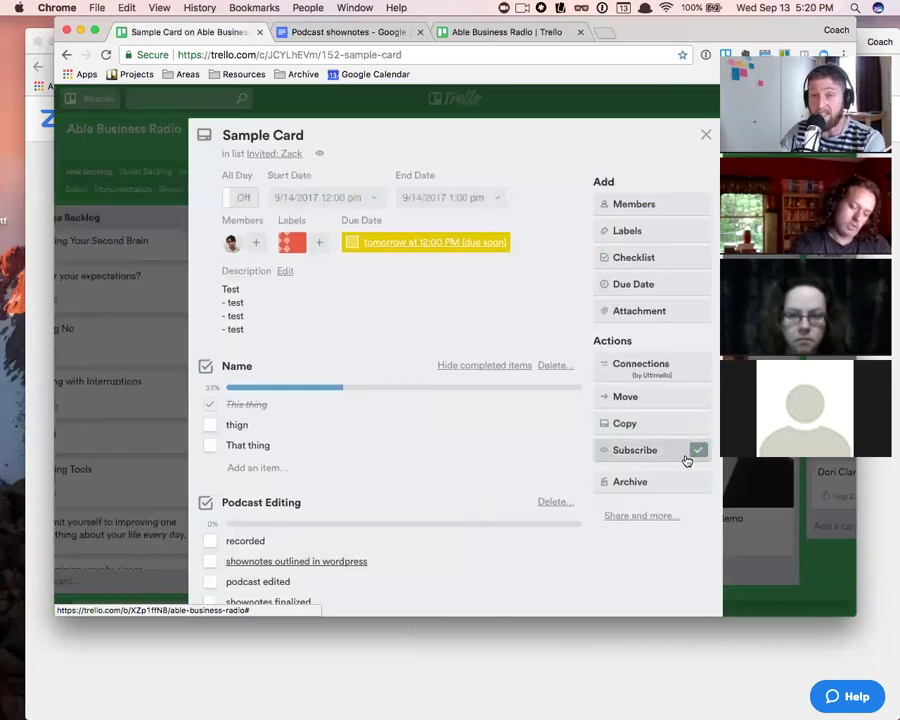
click(694, 453)
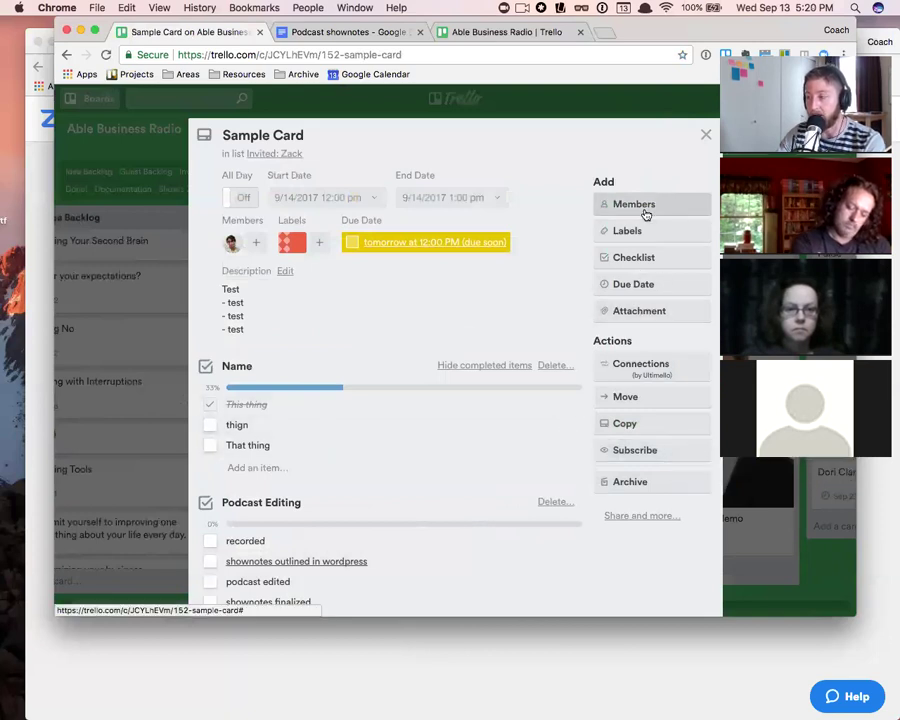
- Attach 1.jpg from the computer to Sample Card and close the card
click(643, 309)
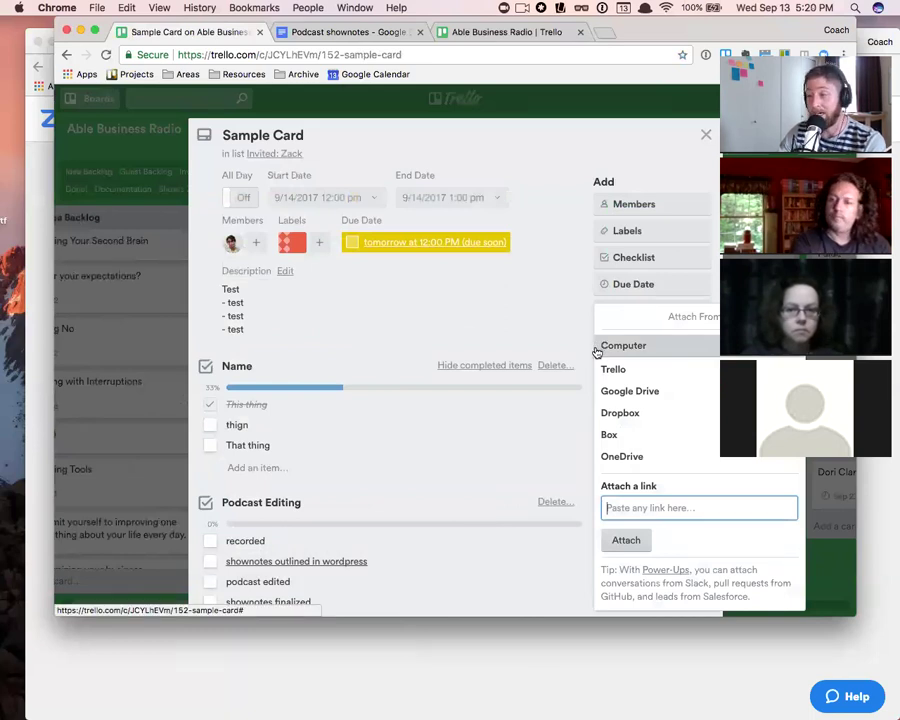
click(642, 345)
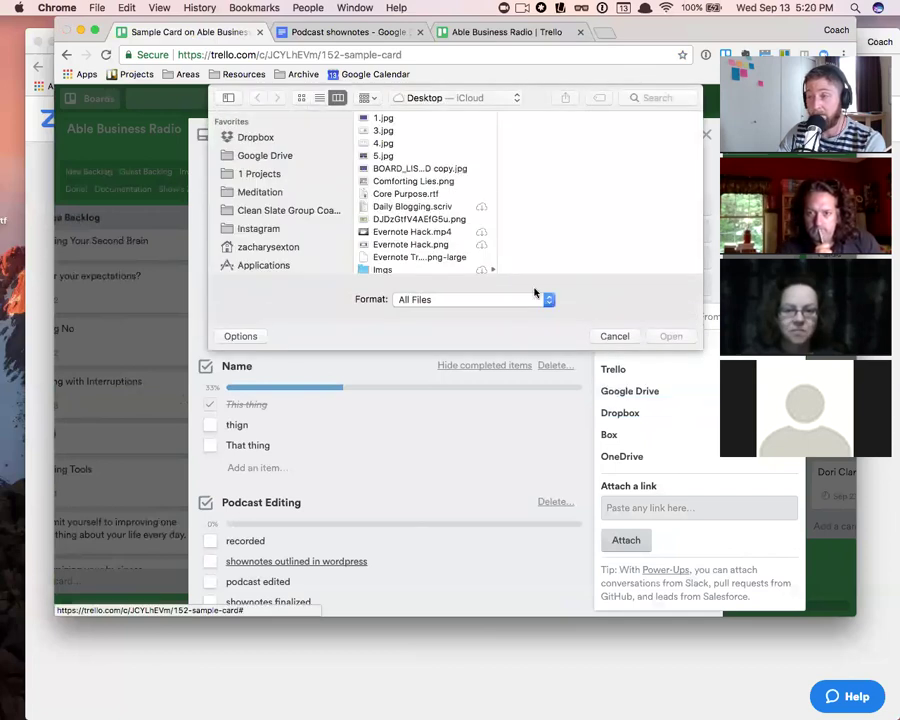
click(391, 119)
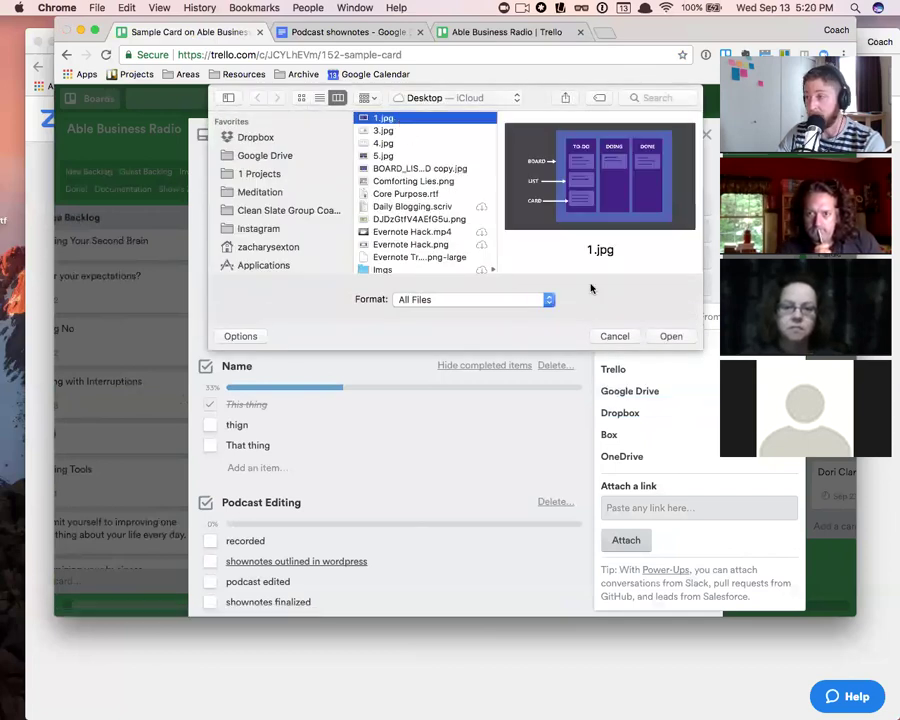
click(684, 337)
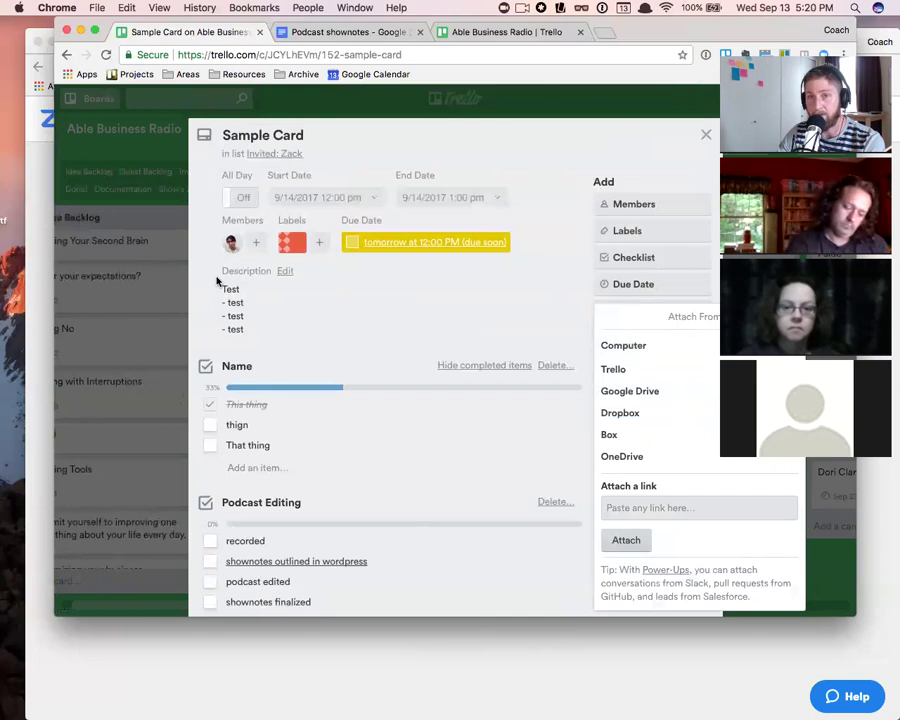
scroll(350, 263, down, 1)
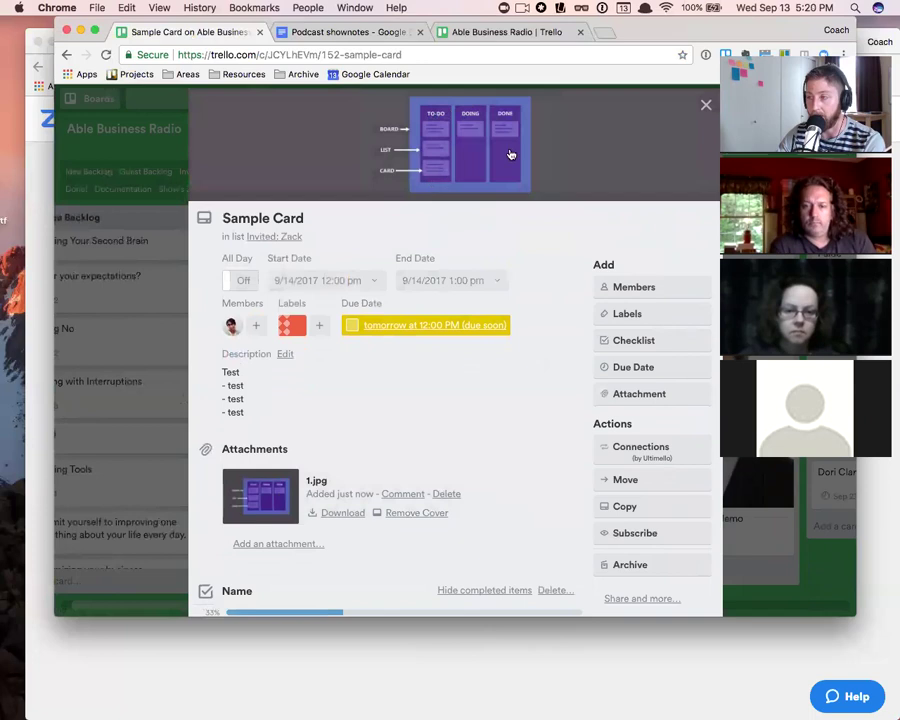
click(704, 105)
scroll(467, 348, down, 3)
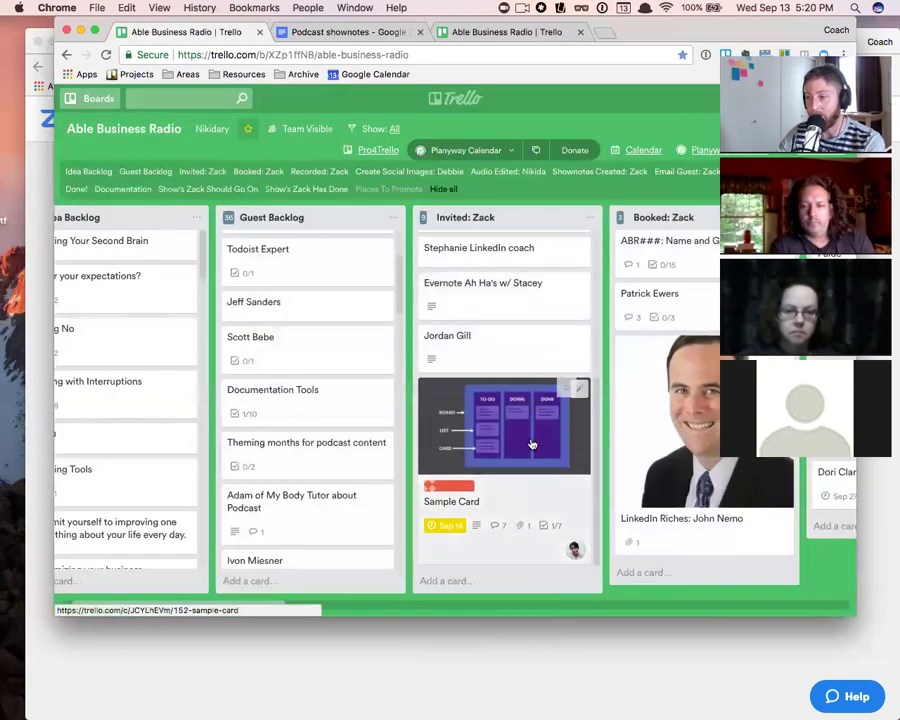
- Remove 1.jpg as Sample Card's cover, keeping the attachment, and close the card
click(523, 489)
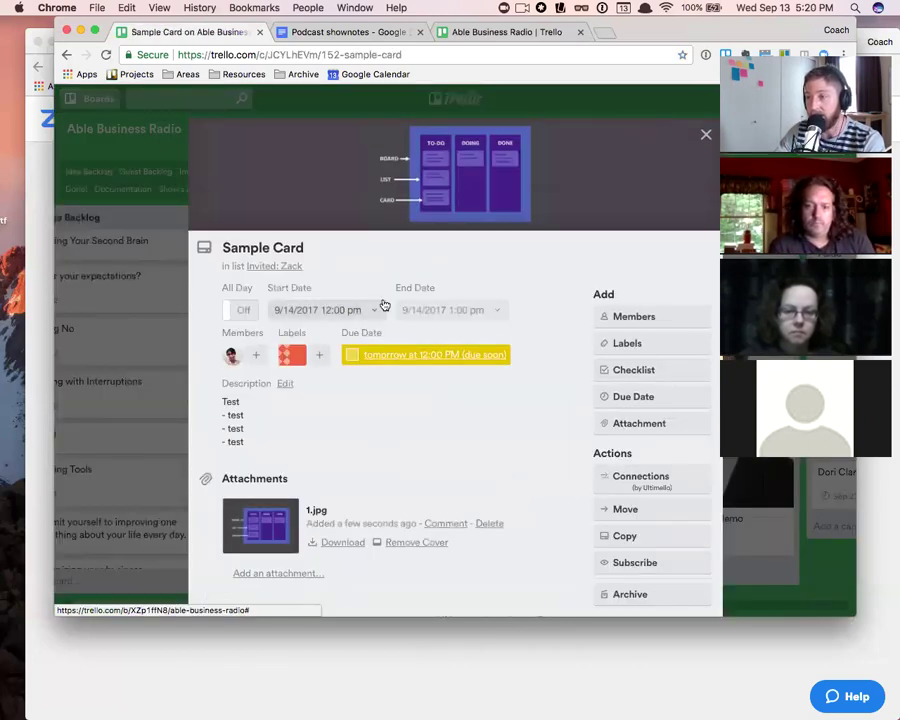
scroll(454, 424, down, 3)
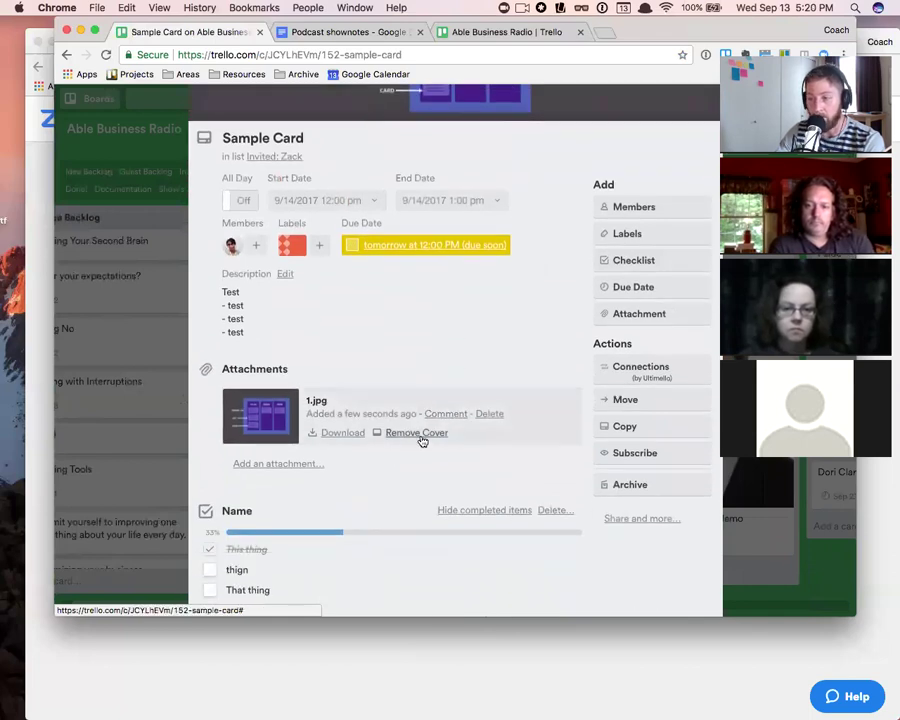
scroll(415, 447, down, 1)
click(413, 436)
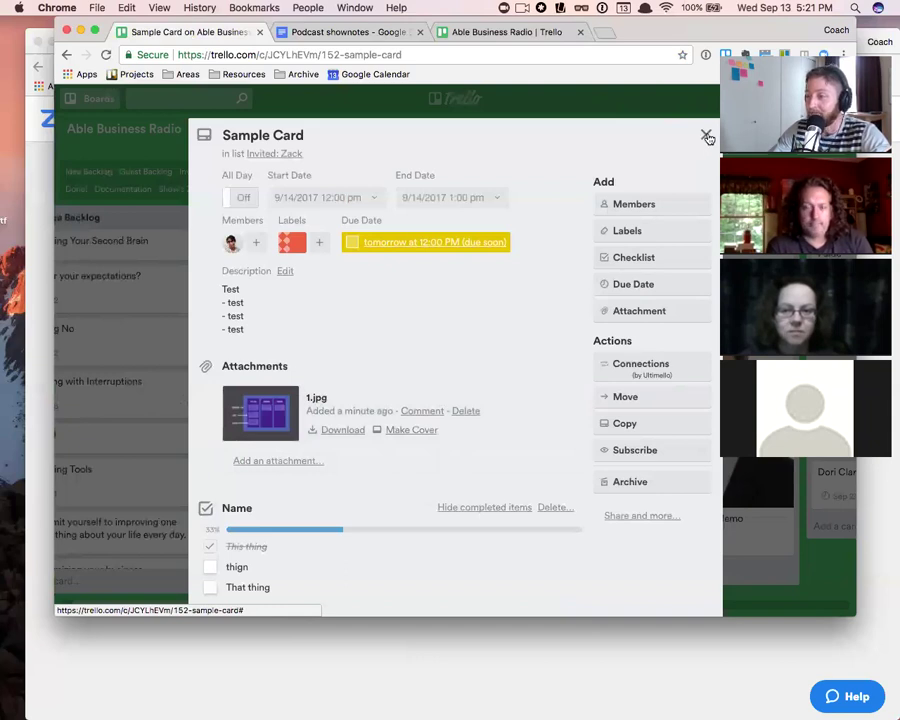
click(707, 136)
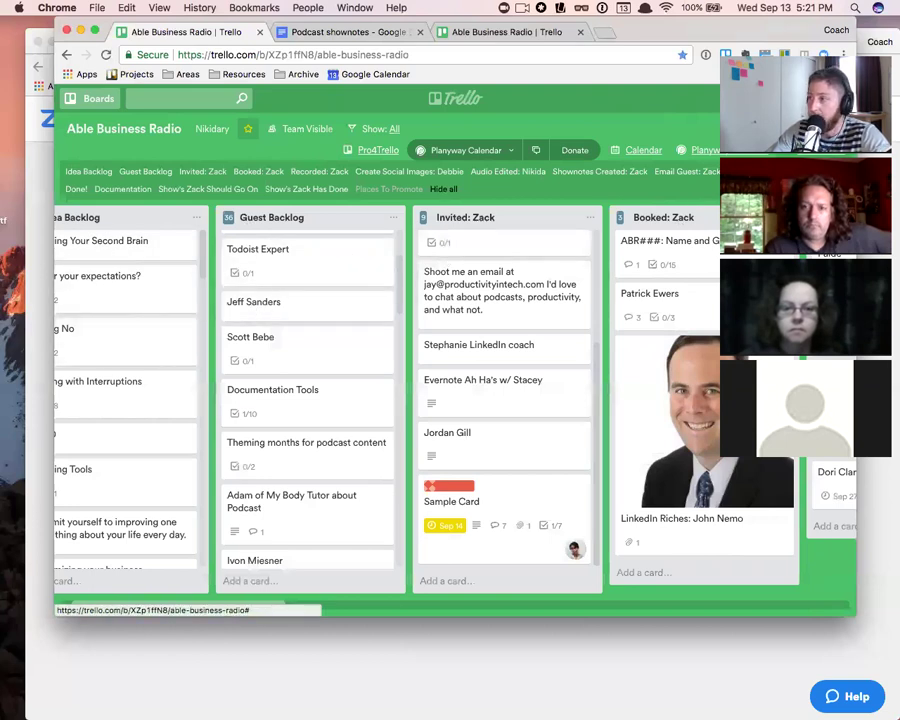
click(805, 128)
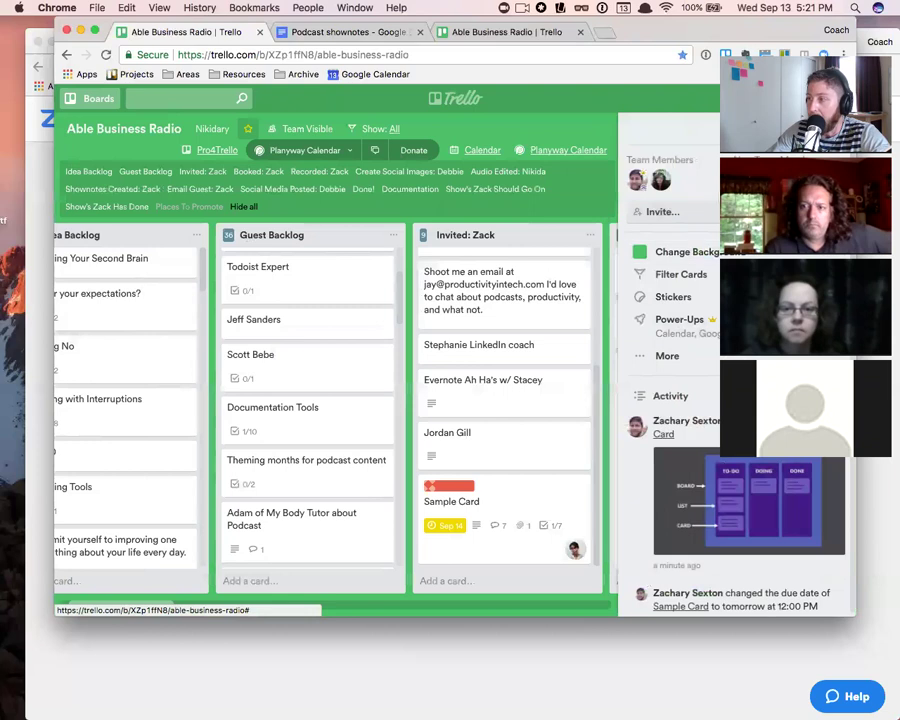
click(675, 213)
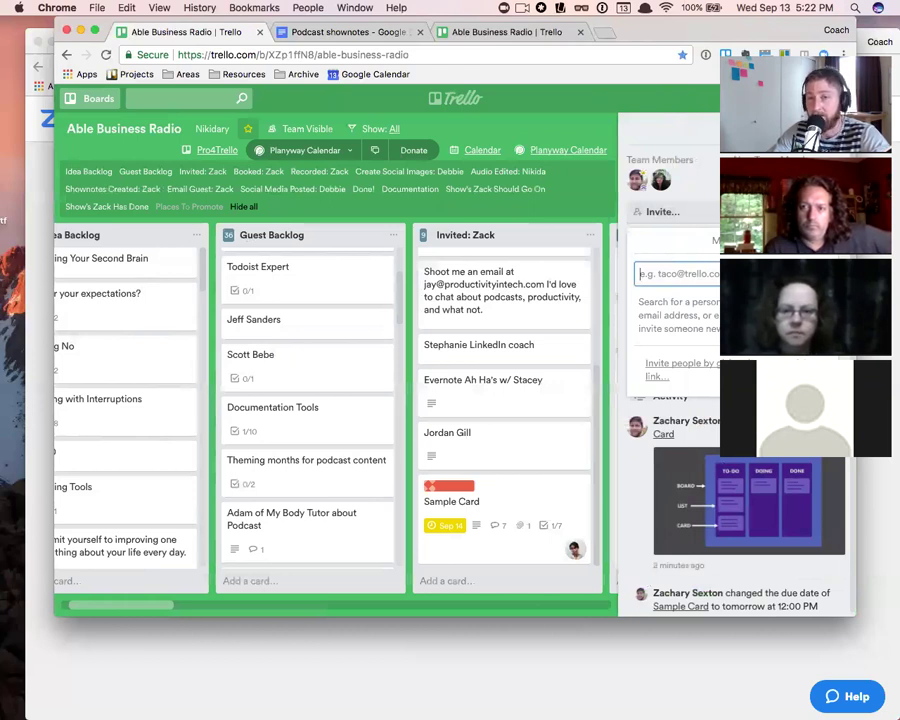
key(super+Tab)
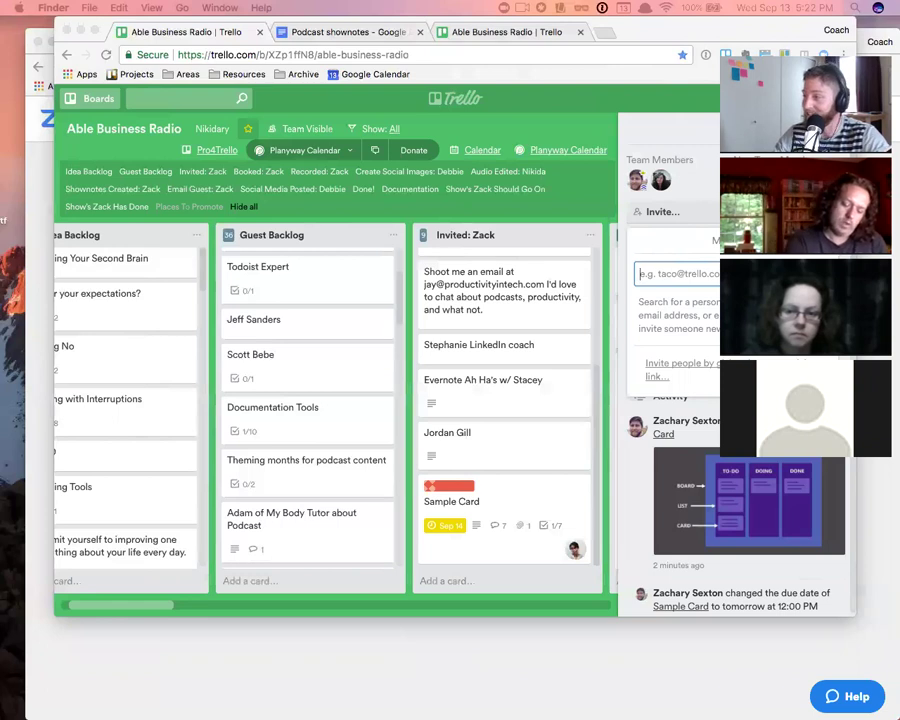
click(575, 238)
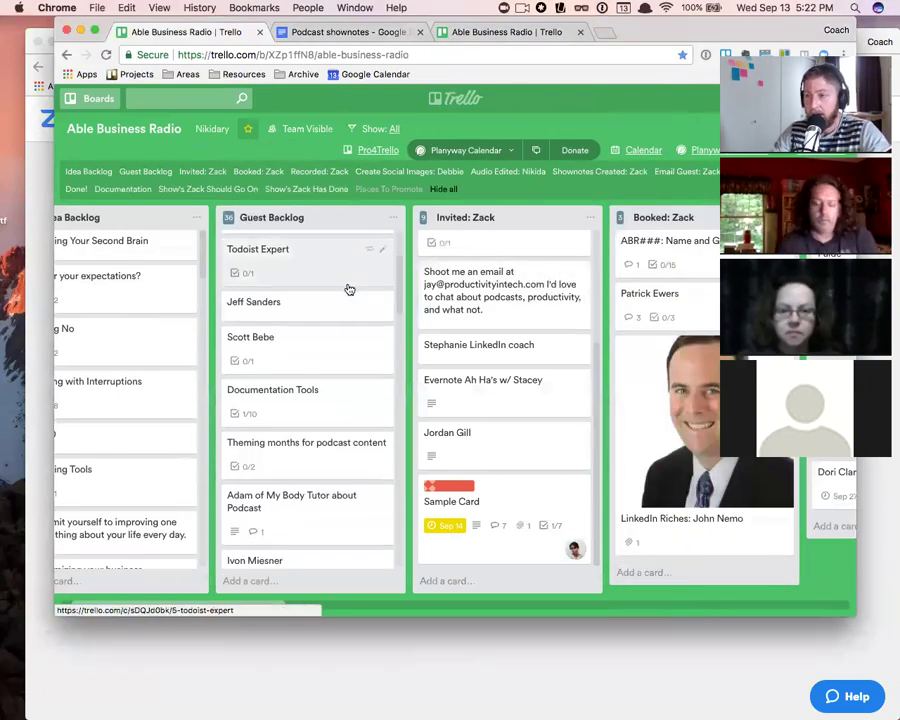
scroll(290, 315, left, 2)
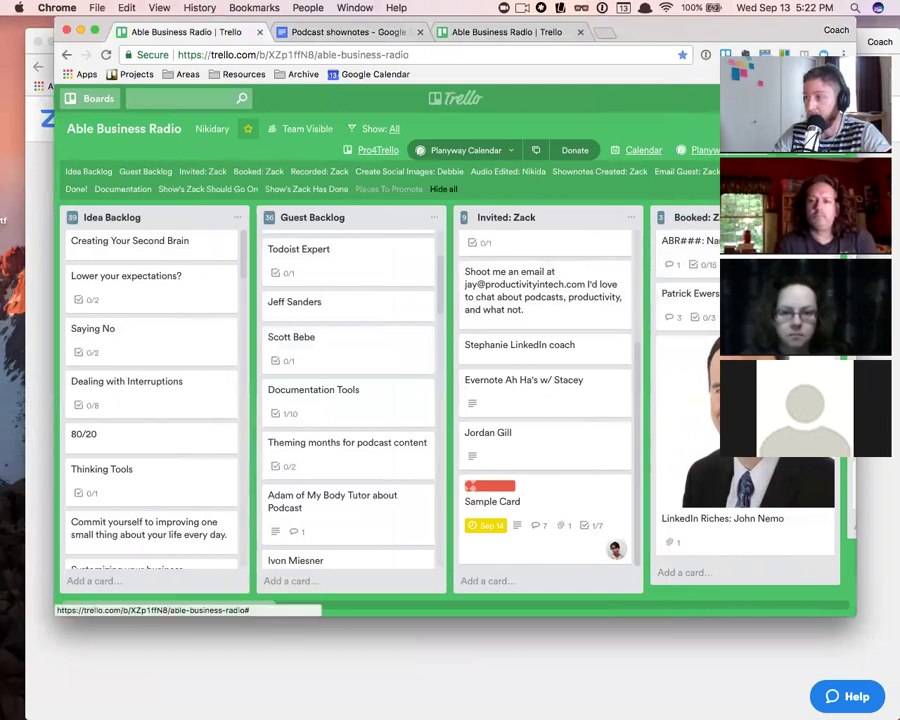
key(w)
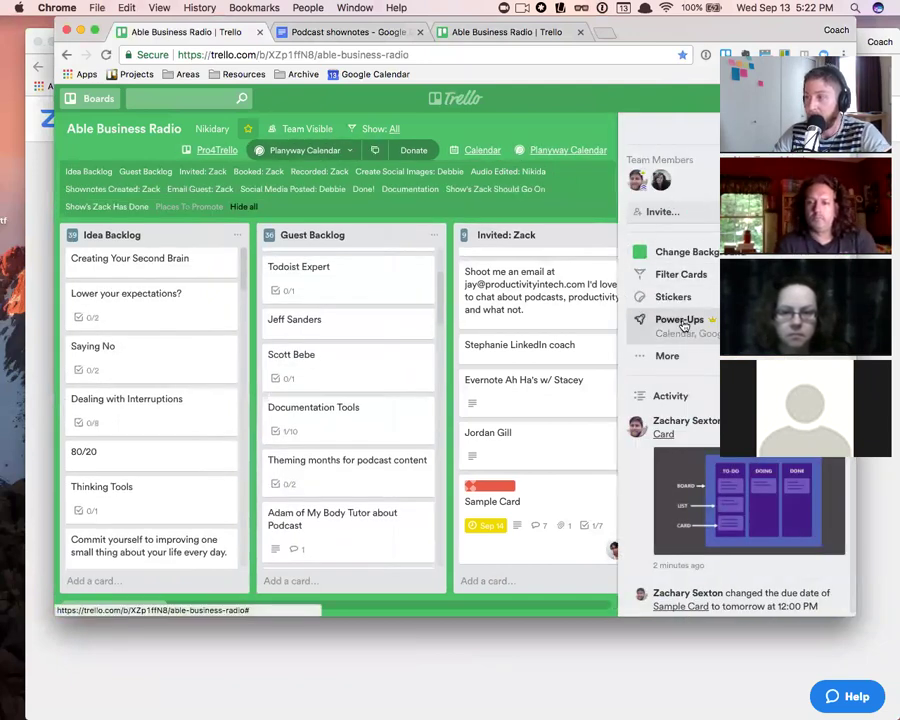
click(681, 330)
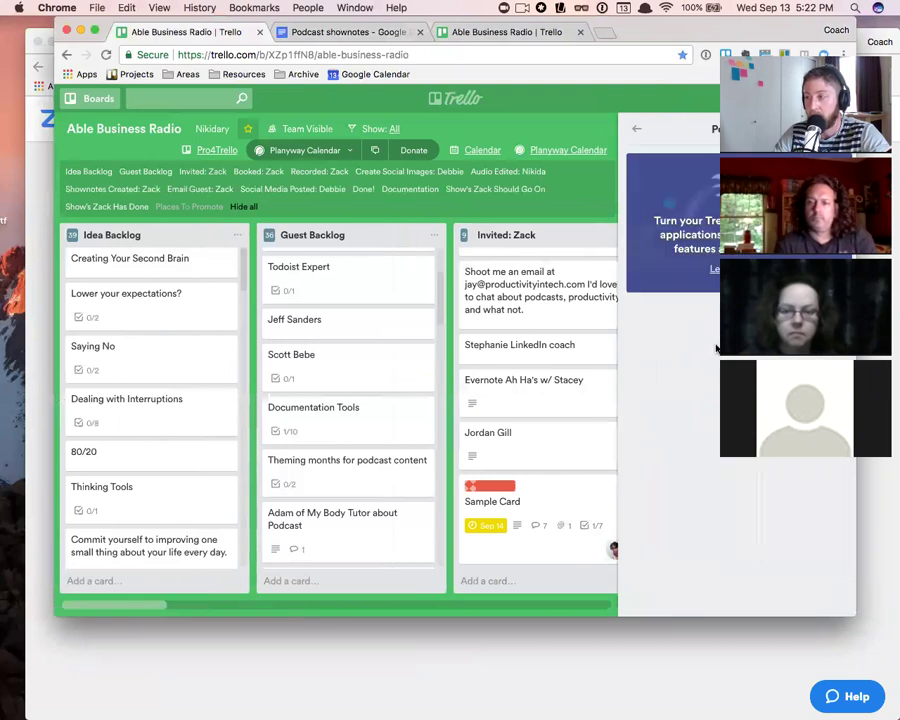
click(636, 129)
click(845, 129)
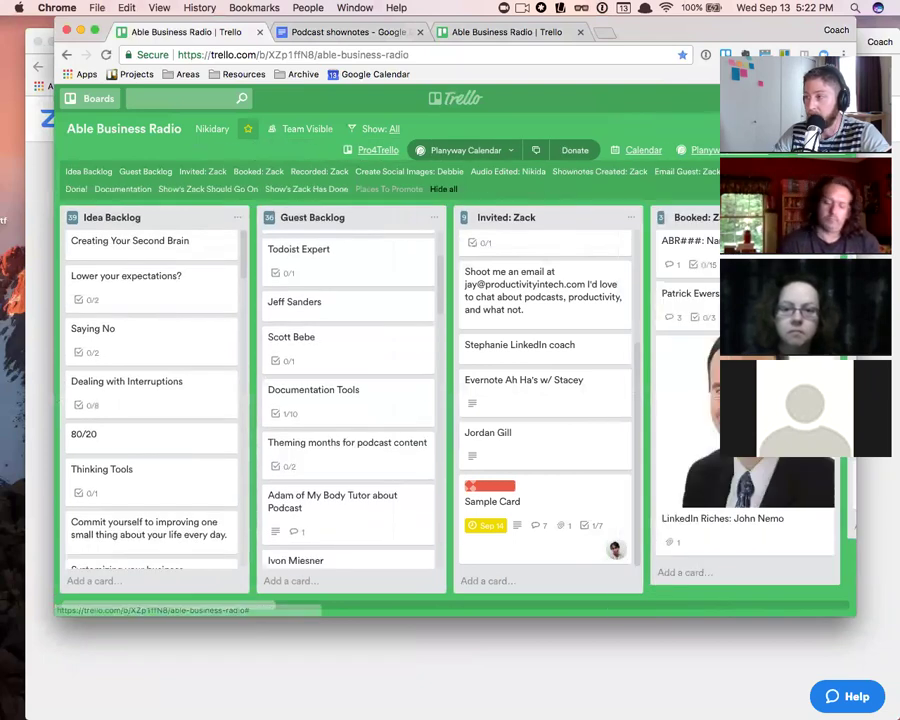
click(845, 129)
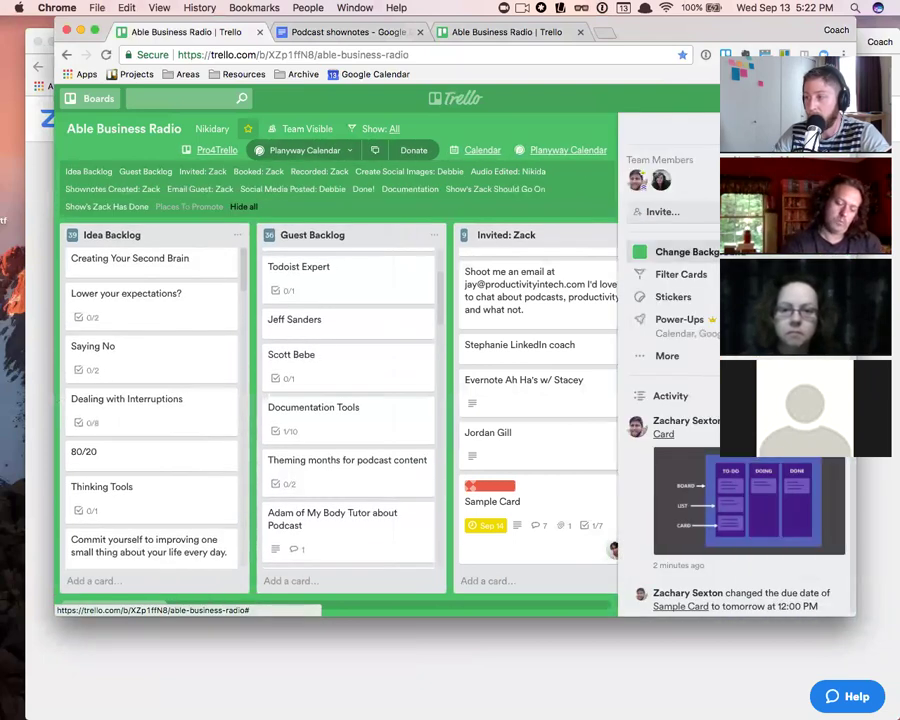
click(679, 335)
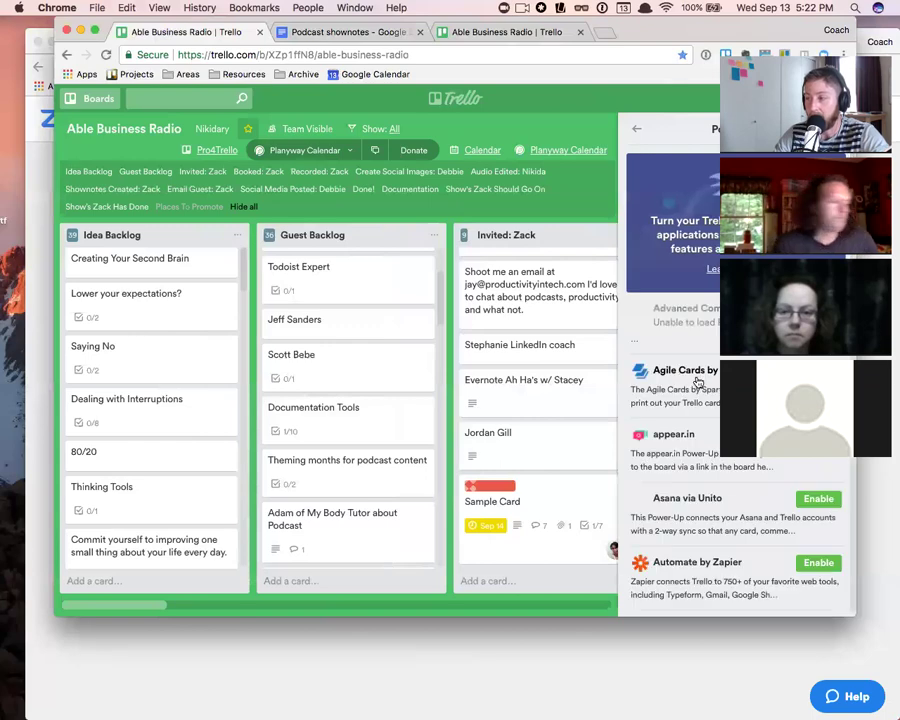
scroll(693, 372, down, 10)
scroll(697, 372, down, 5)
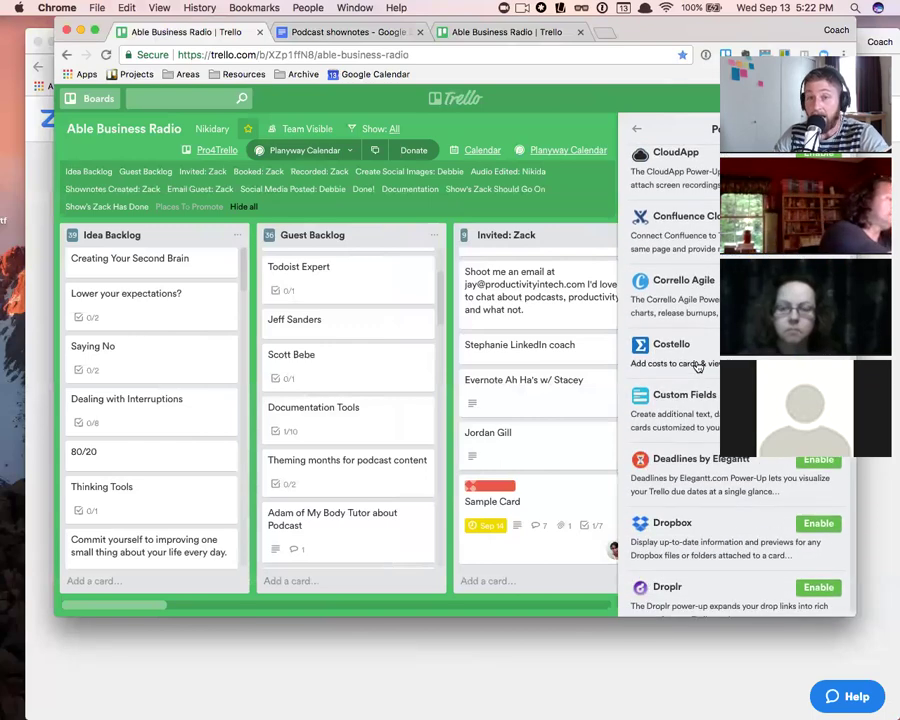
scroll(703, 374, down, 15)
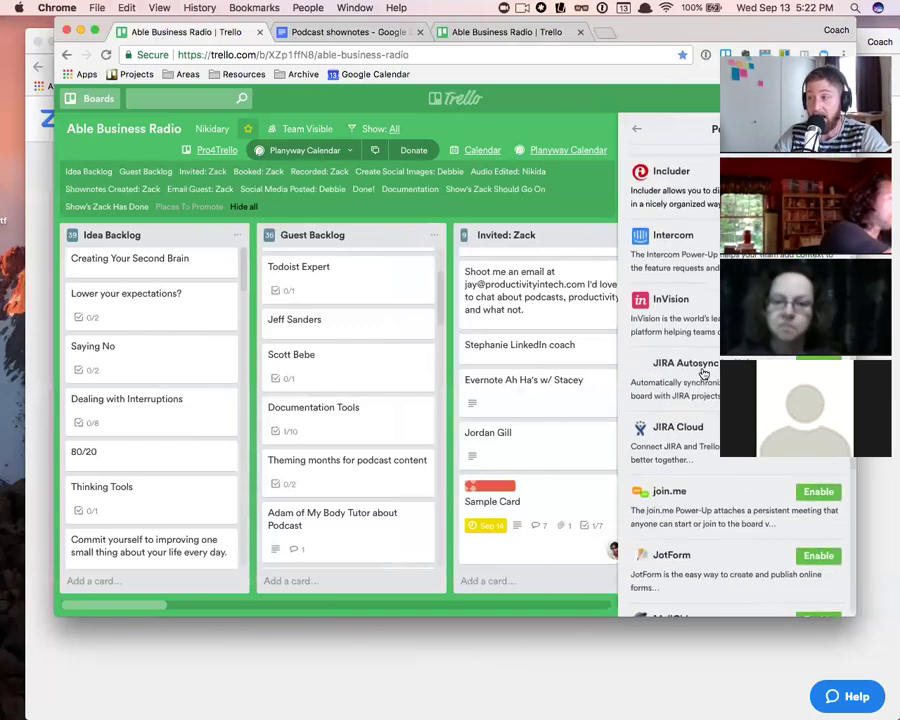
scroll(703, 374, down, 20)
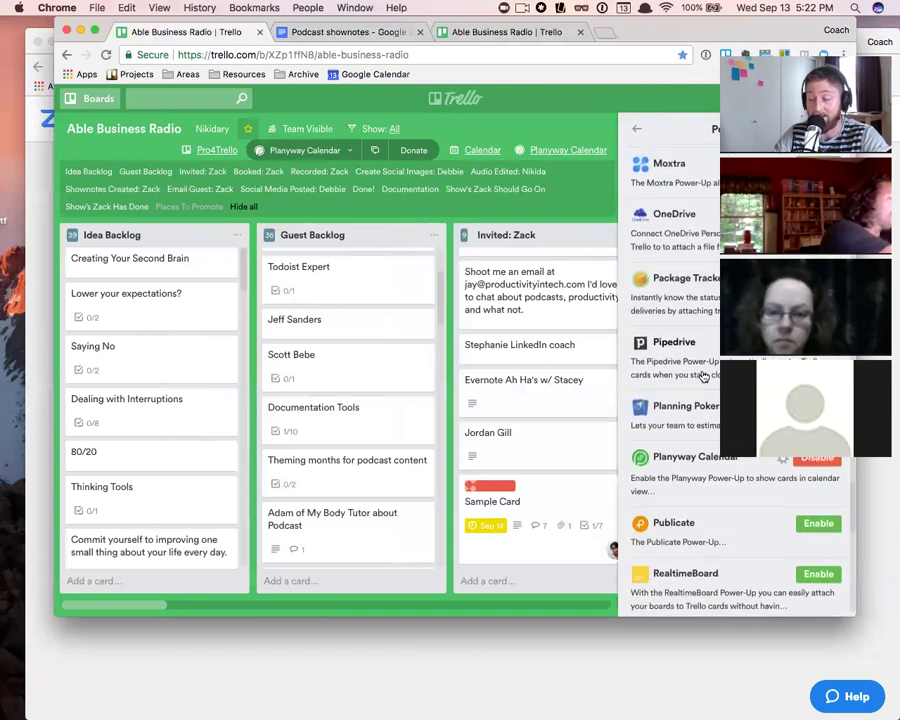
scroll(703, 374, down, 2)
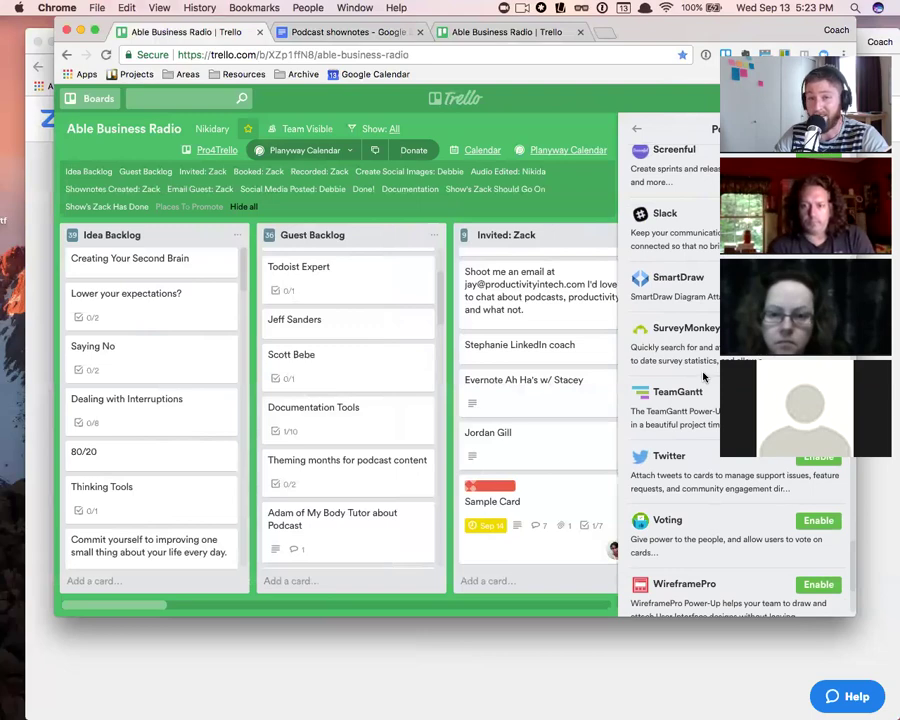
scroll(703, 376, up, 10)
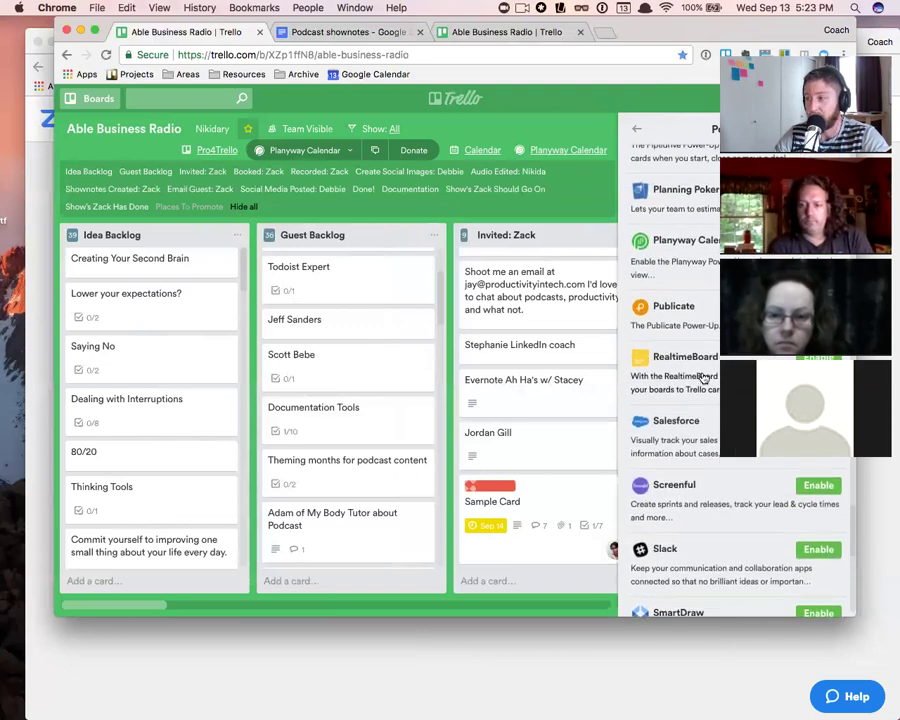
scroll(705, 376, up, 20)
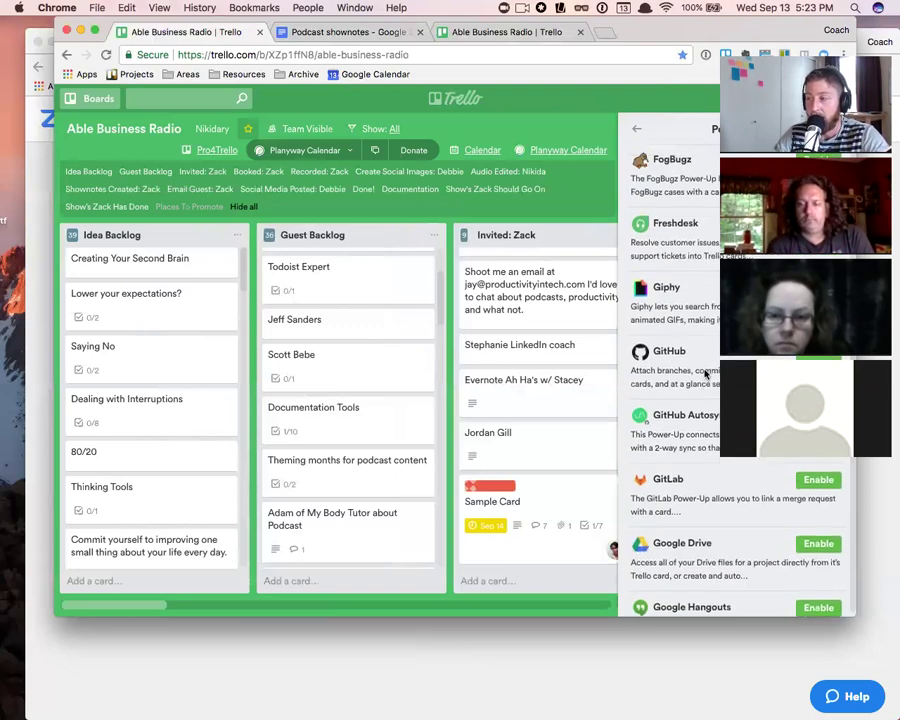
scroll(706, 374, up, 10)
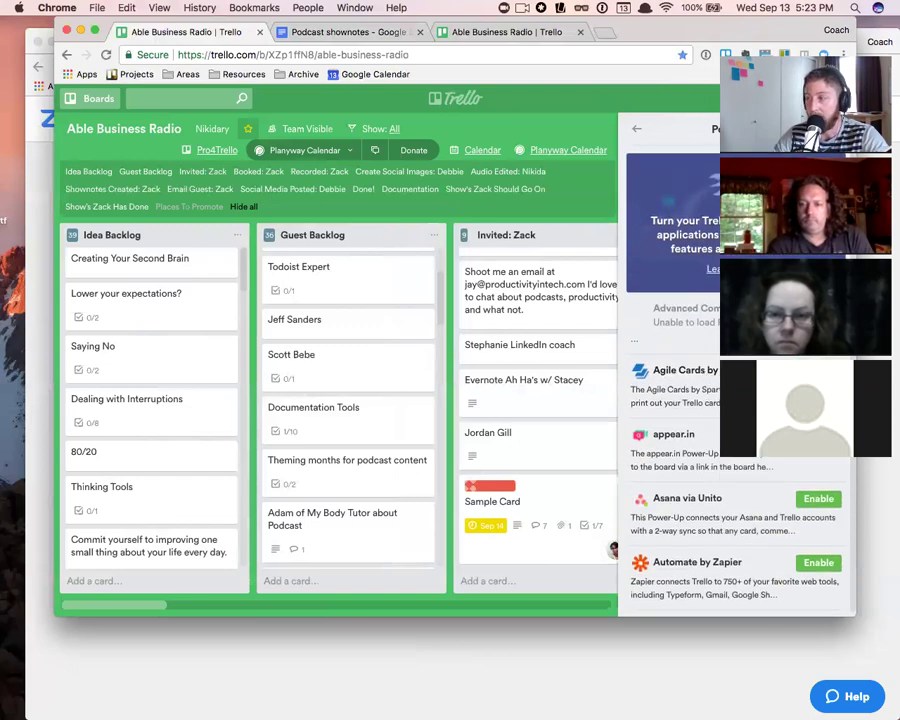
click(837, 129)
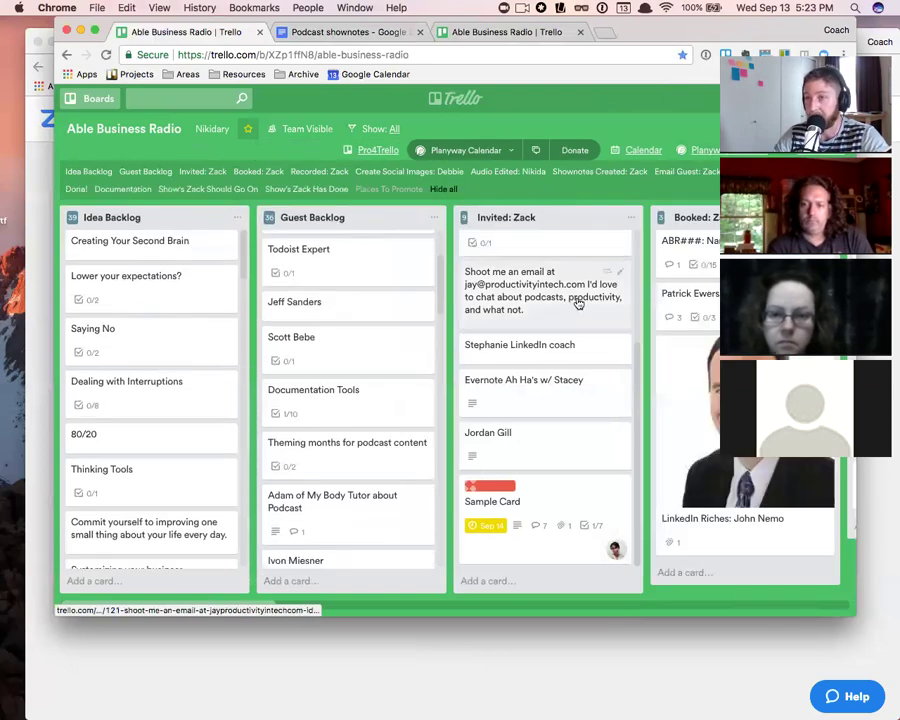
scroll(290, 472, down, 5)
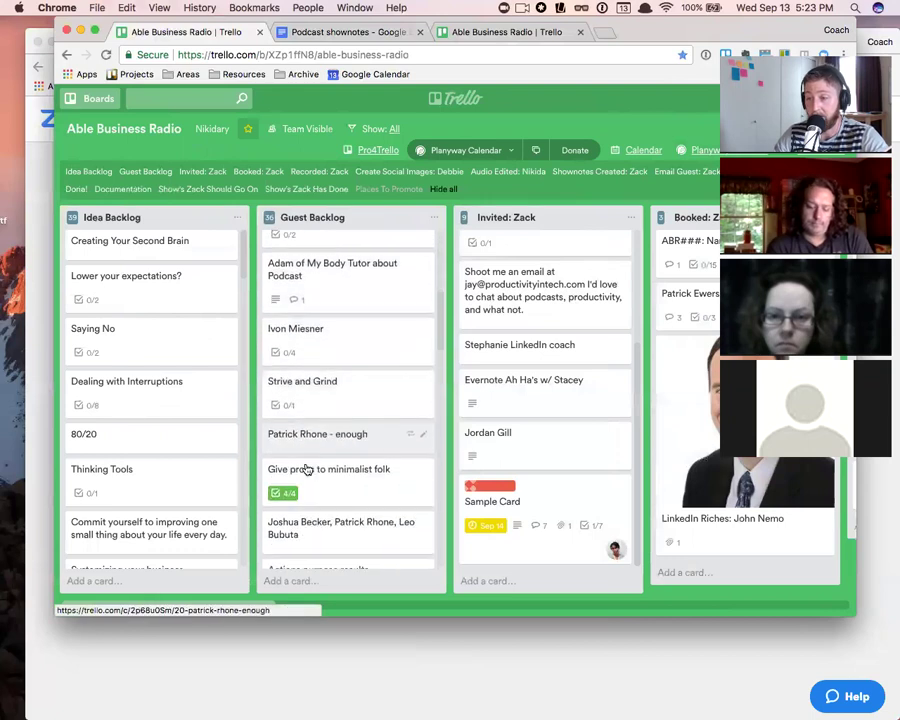
scroll(307, 470, down, 3)
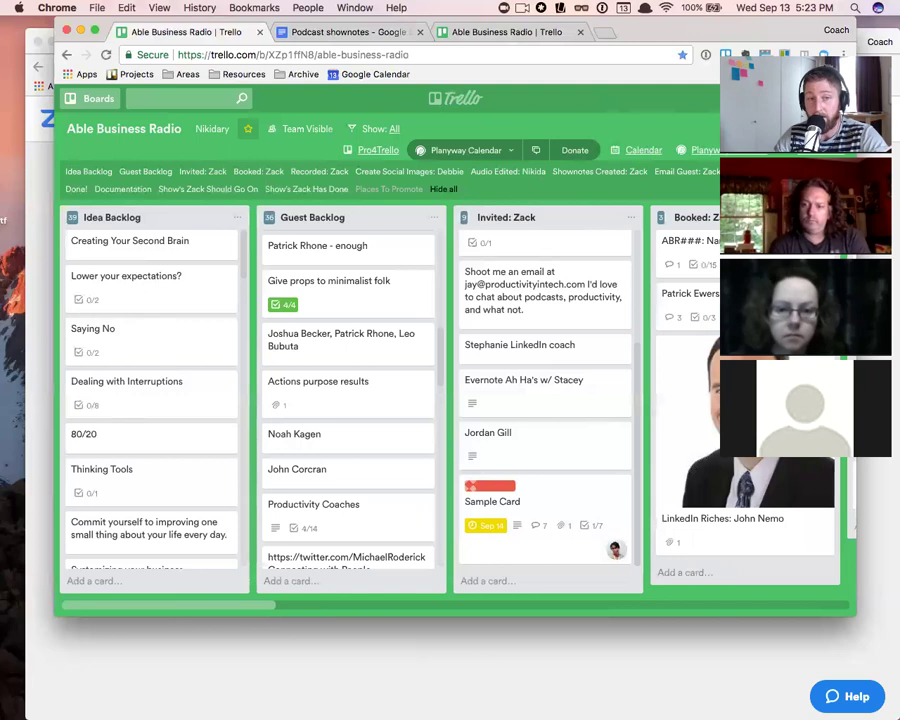
click(556, 506)
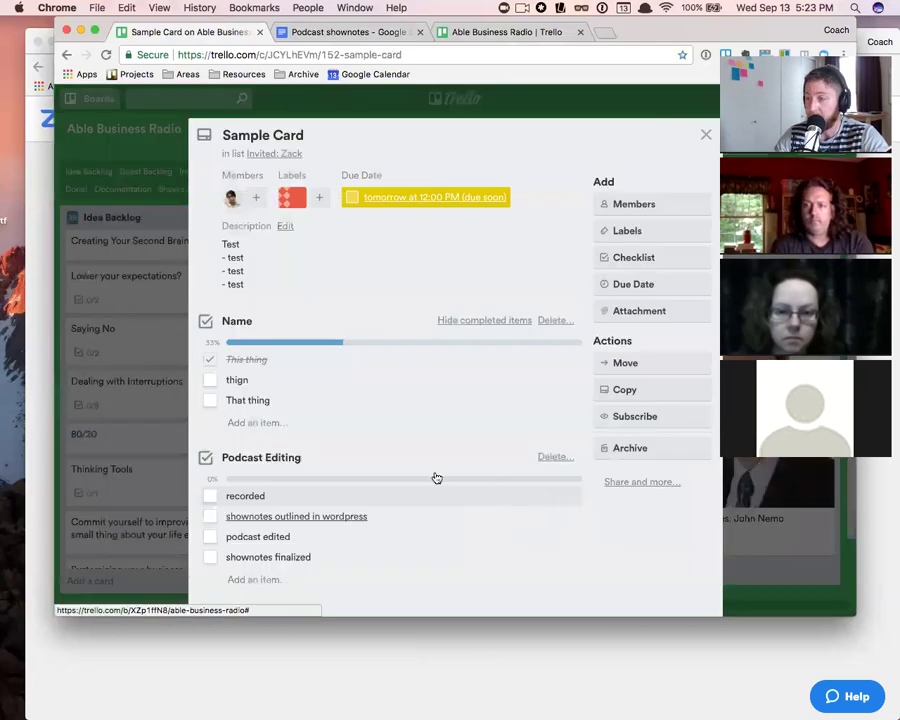
scroll(410, 498, down, 5)
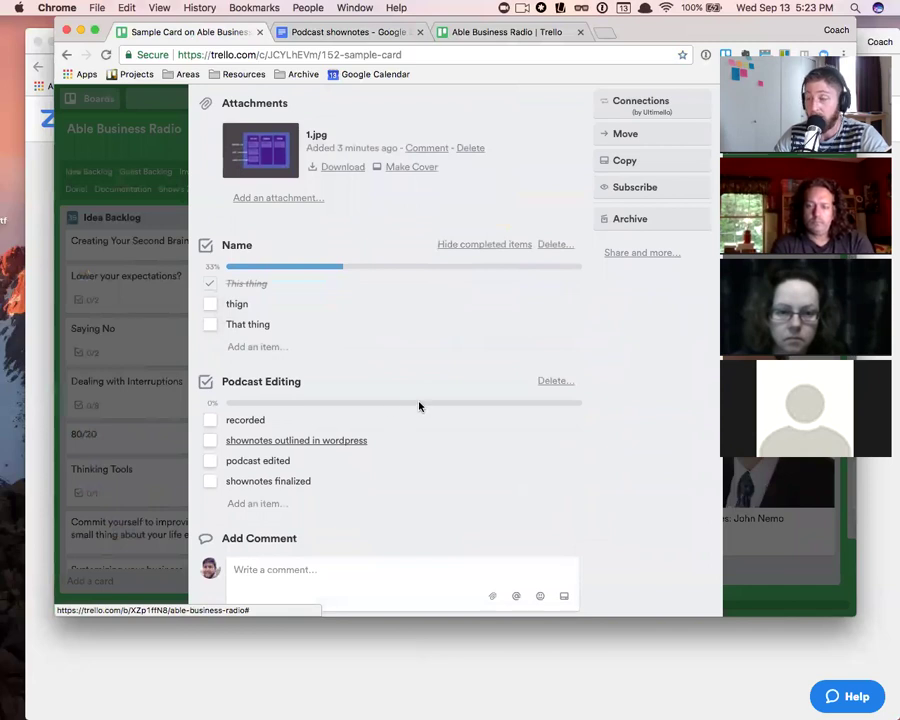
scroll(419, 406, up, 5)
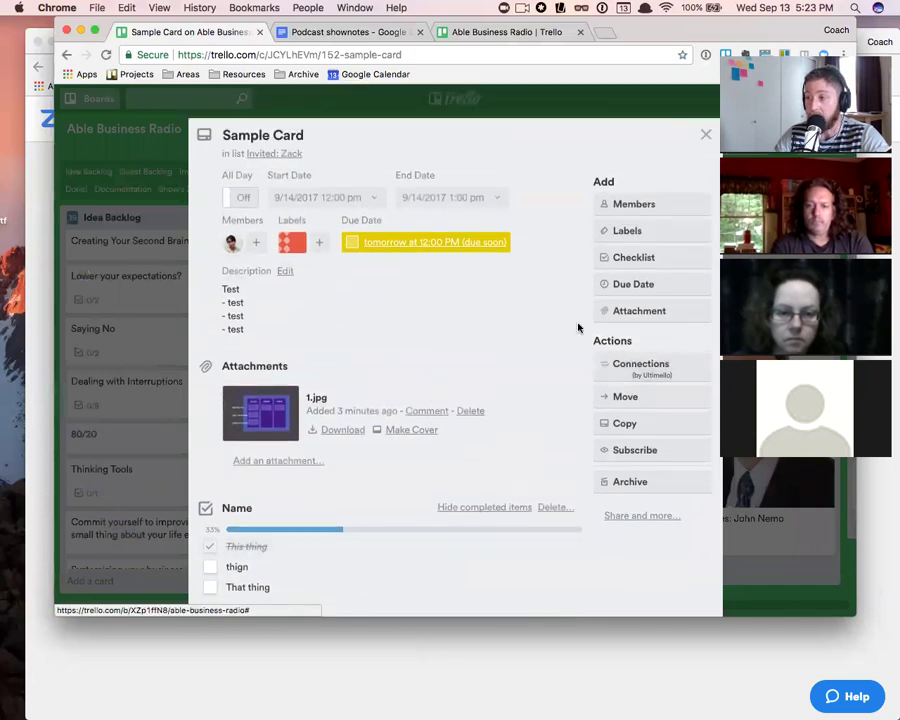
click(705, 134)
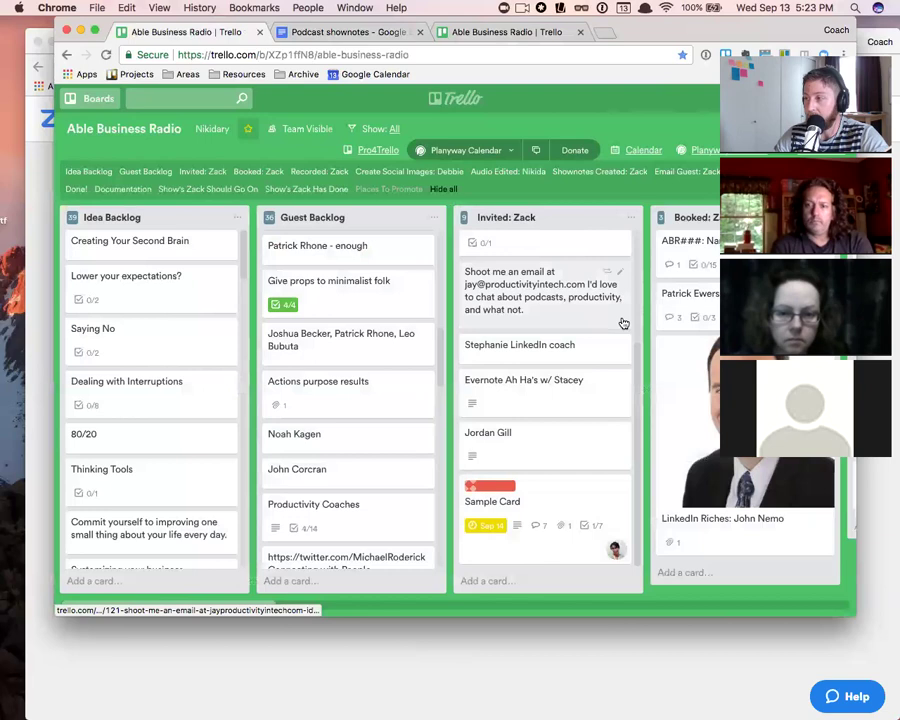
scroll(623, 323, right, 5)
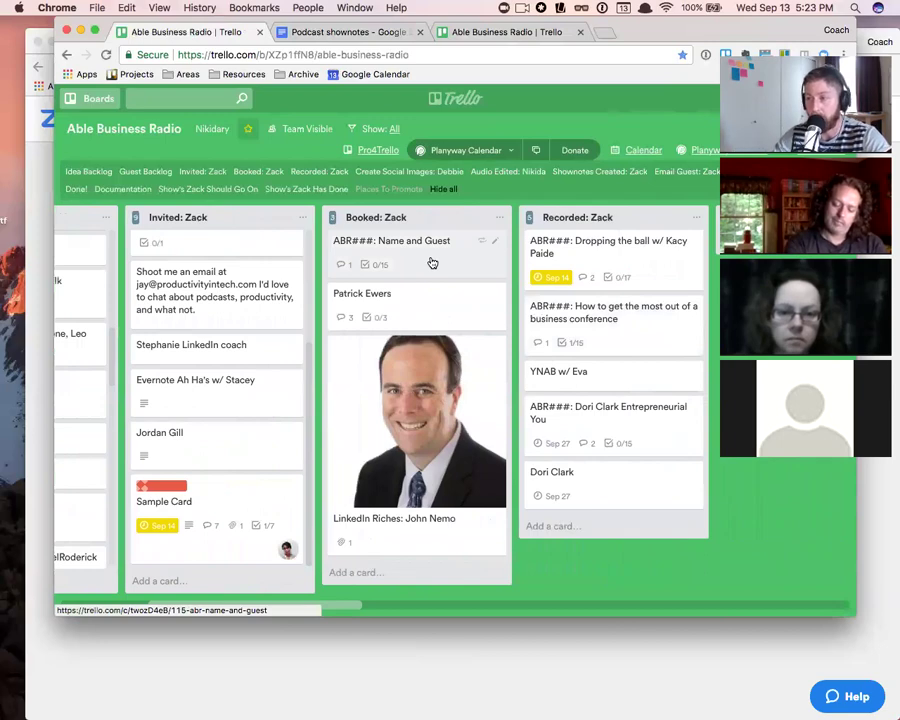
- Open the ABR###: Name and Guest template card in Booked: Zack
click(432, 263)
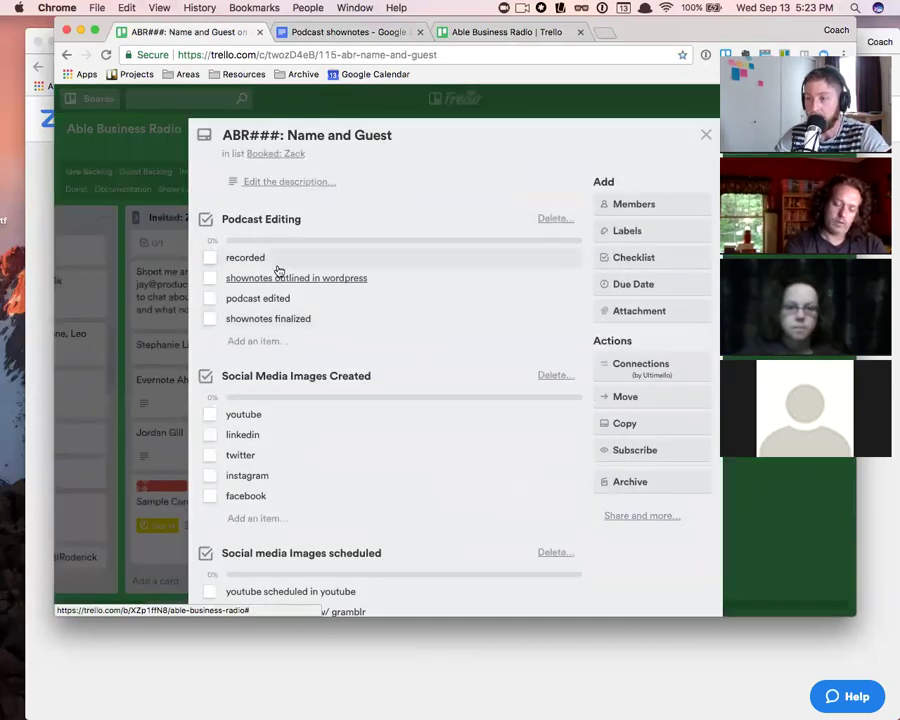
scroll(279, 267, down, 5)
scroll(281, 269, up, 5)
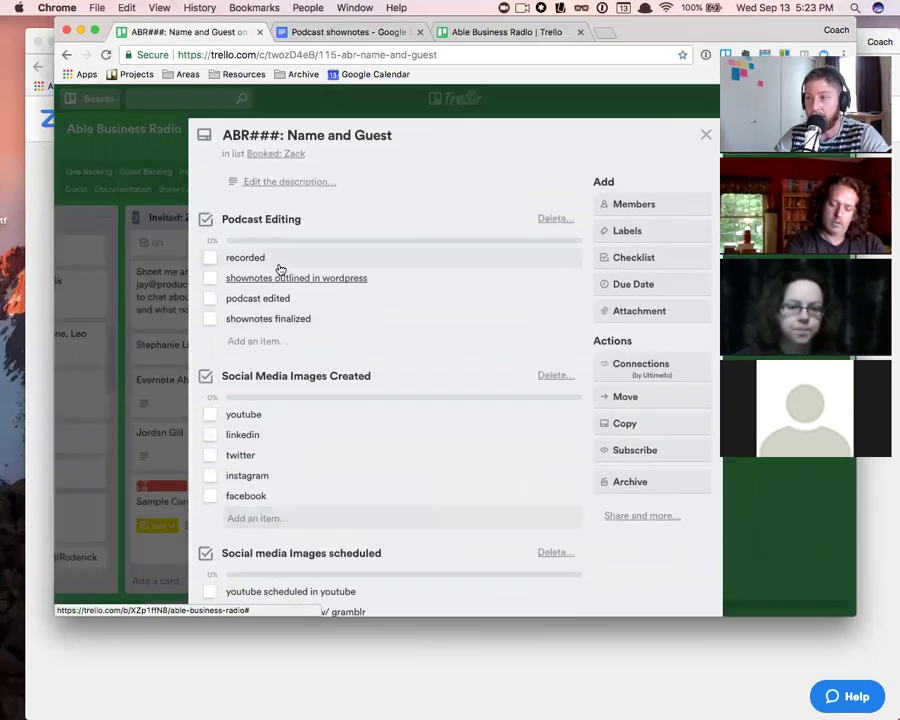
click(706, 134)
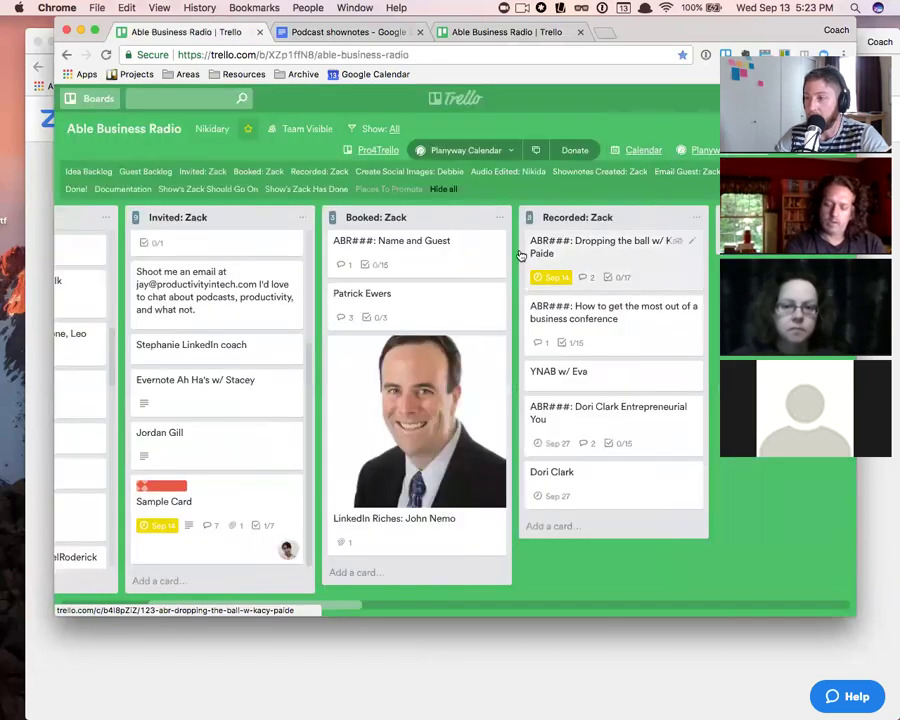
click(444, 251)
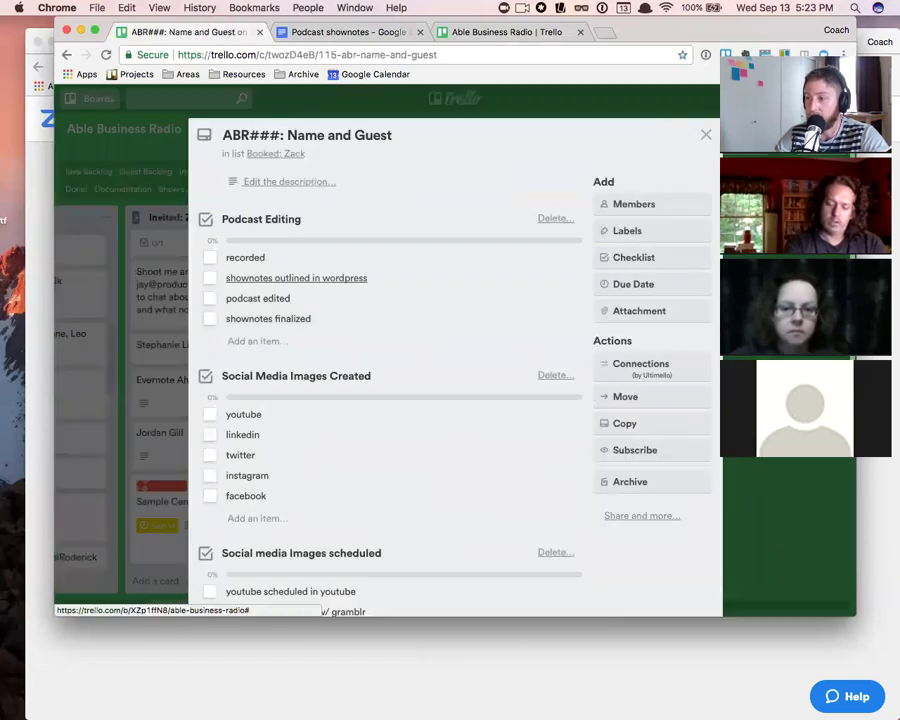
- Copy the template into a new card titled 'ABR040: Why Trello Rocks'
click(625, 424)
drag(677, 375, 624, 367)
text(40:)
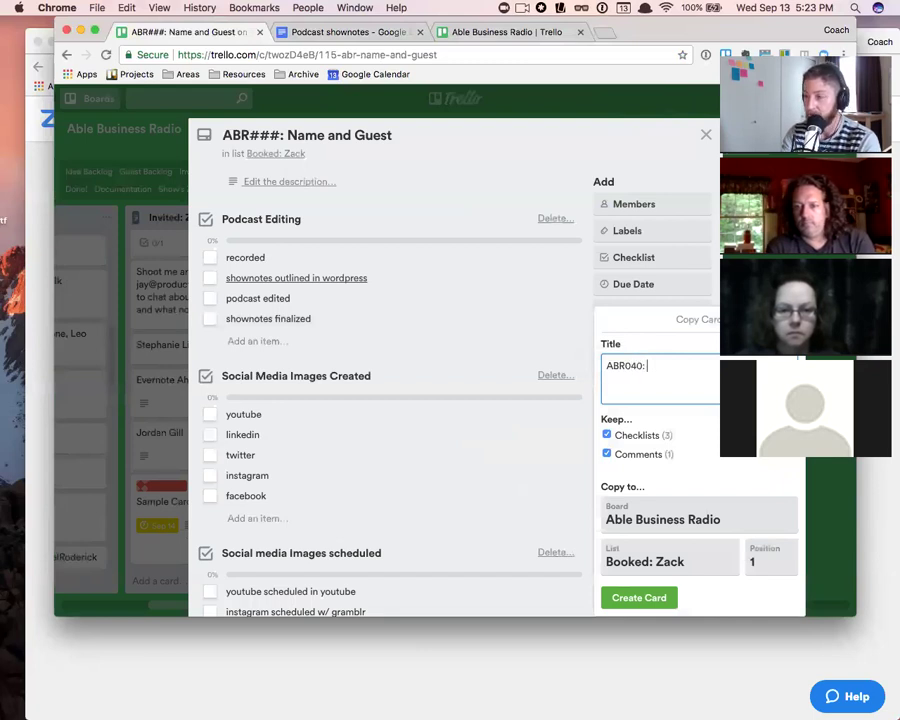
text(40: Why R)
key(BackSpace)
text(Trello Rocks)
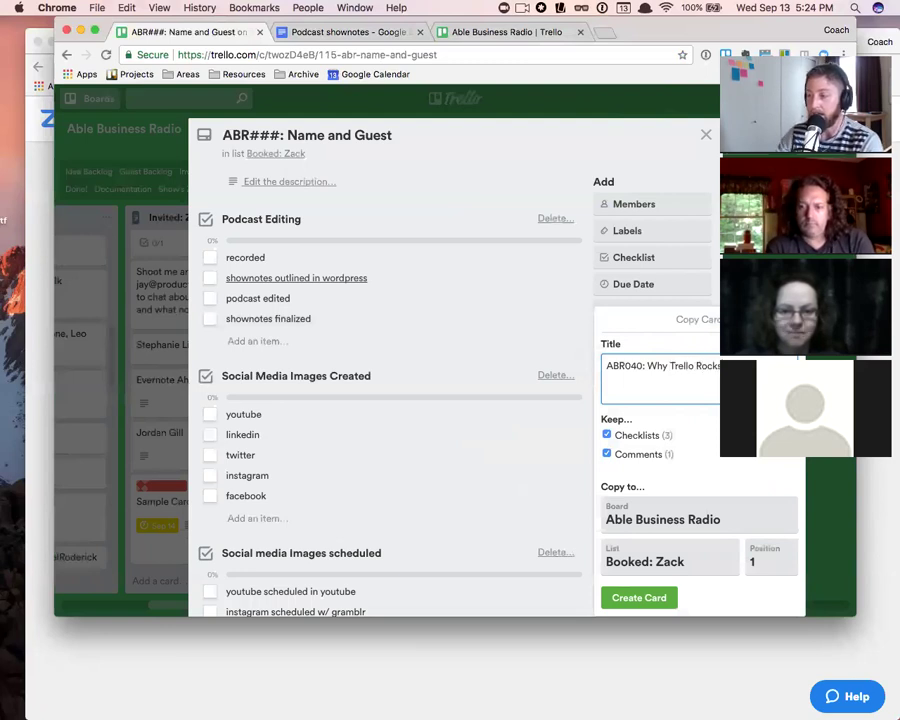
click(655, 598)
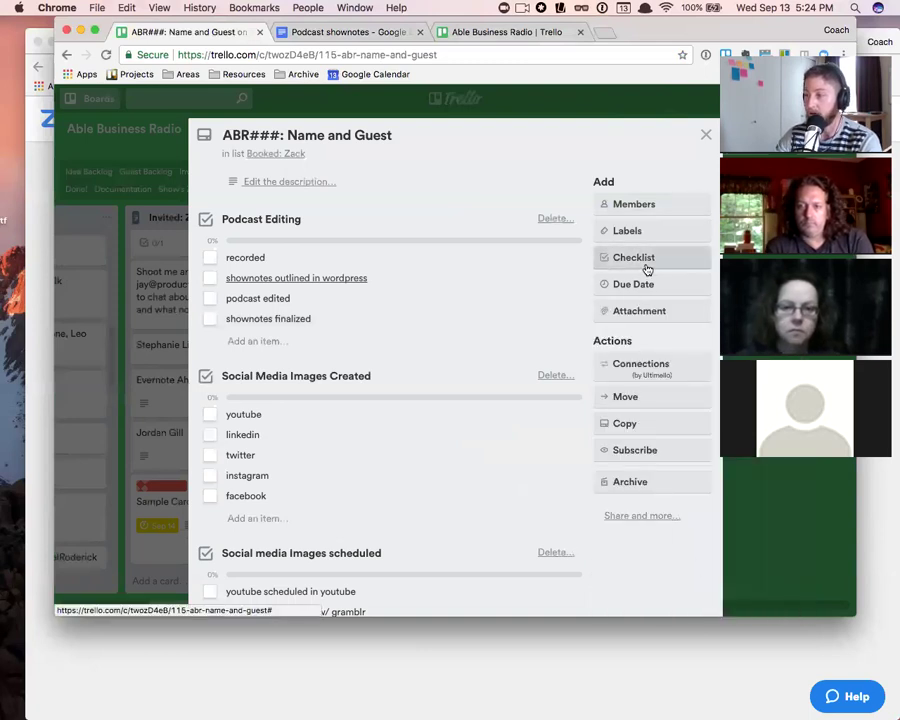
- Start another copy of the template card and browse destination boards, settling on Donations
click(650, 425)
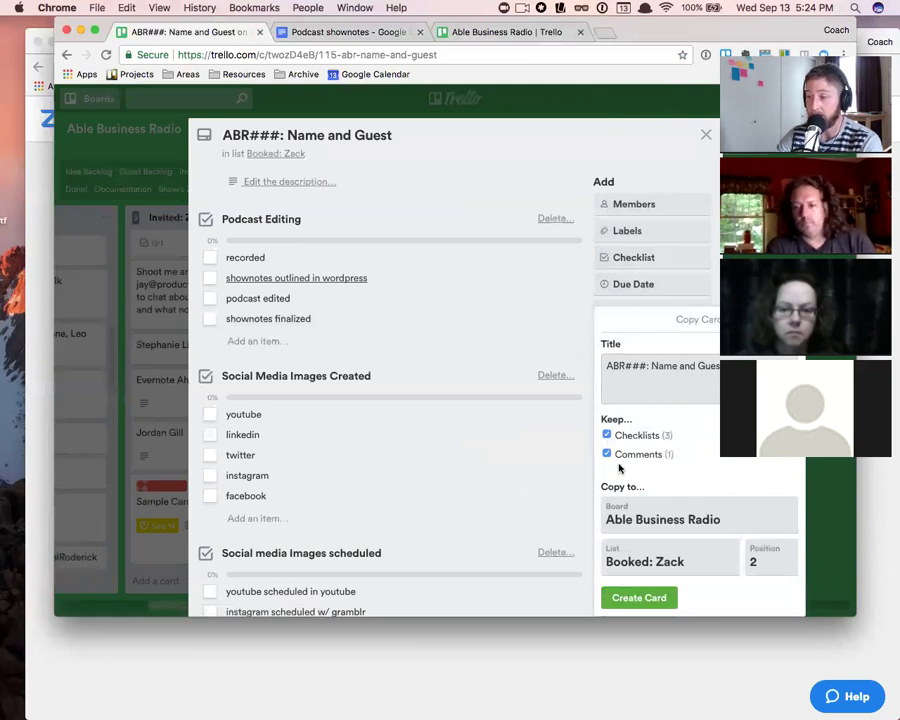
scroll(532, 479, down, 5)
scroll(532, 479, up, 3)
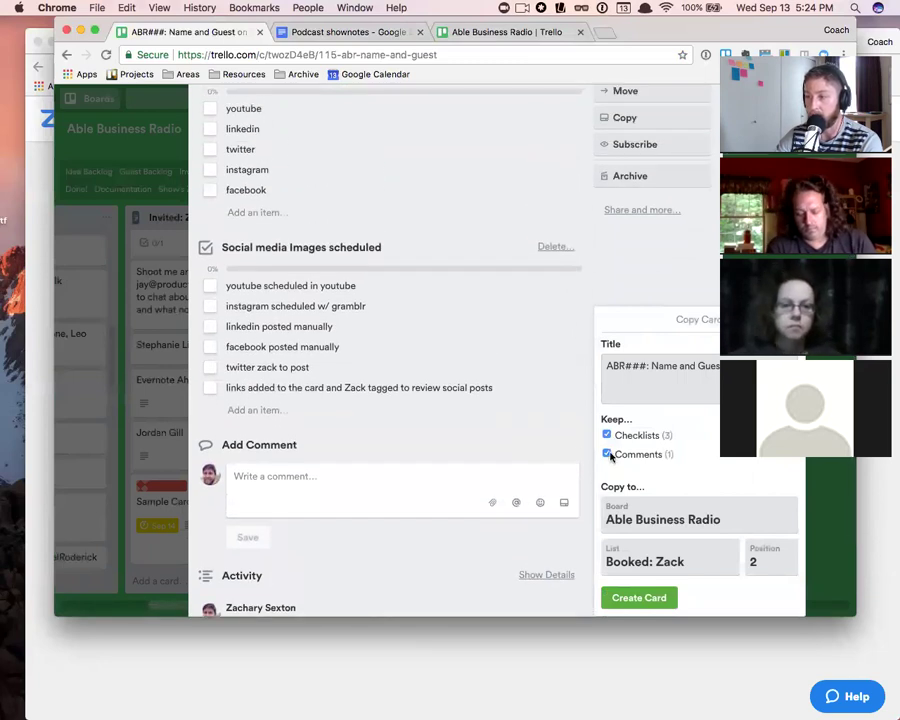
scroll(414, 400, up, 3)
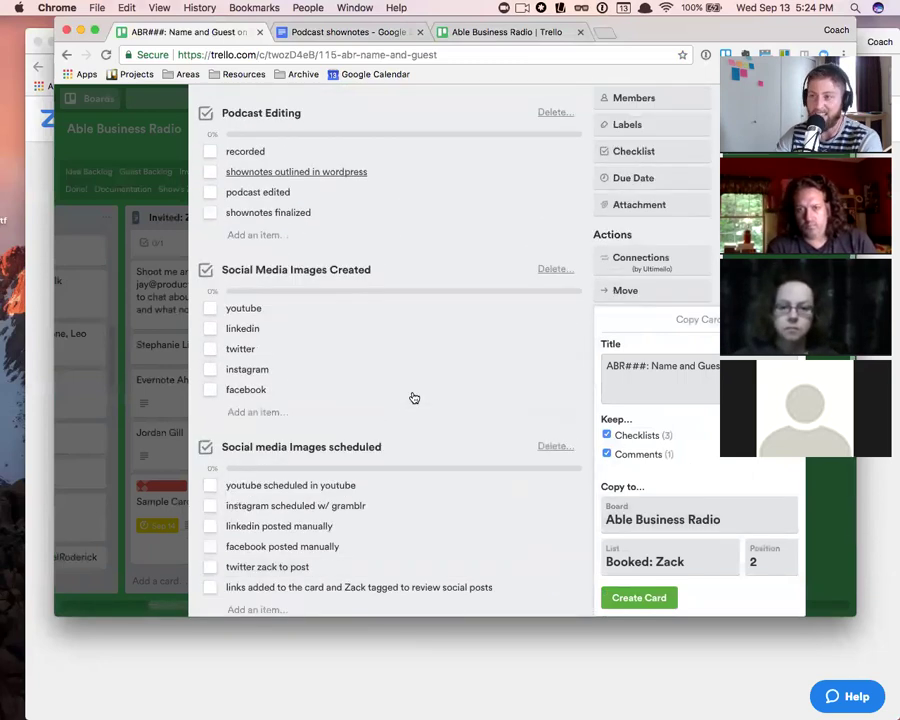
scroll(414, 412, down, 1)
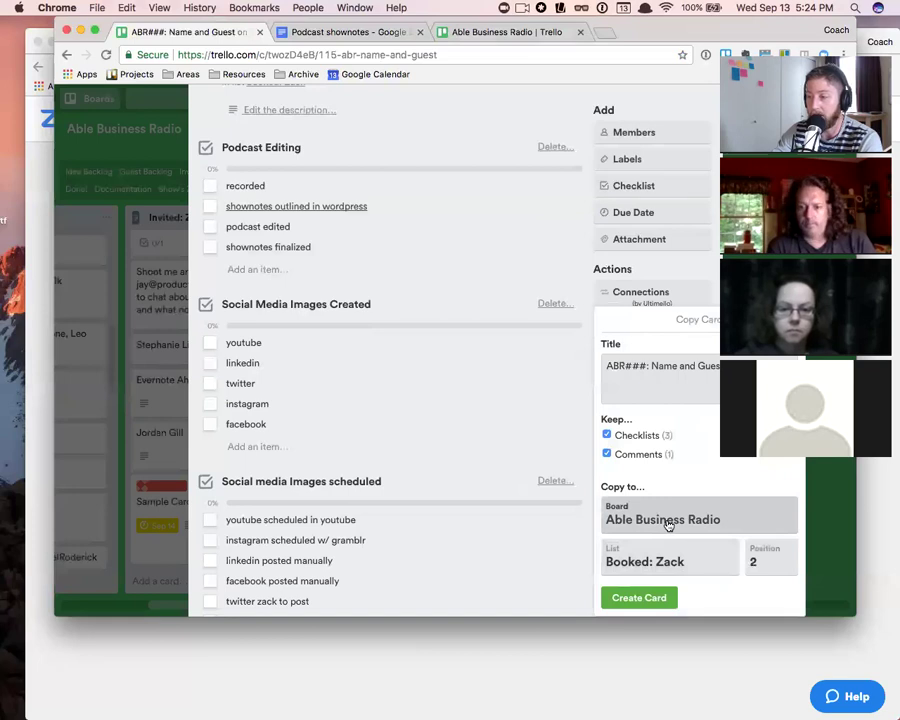
click(668, 520)
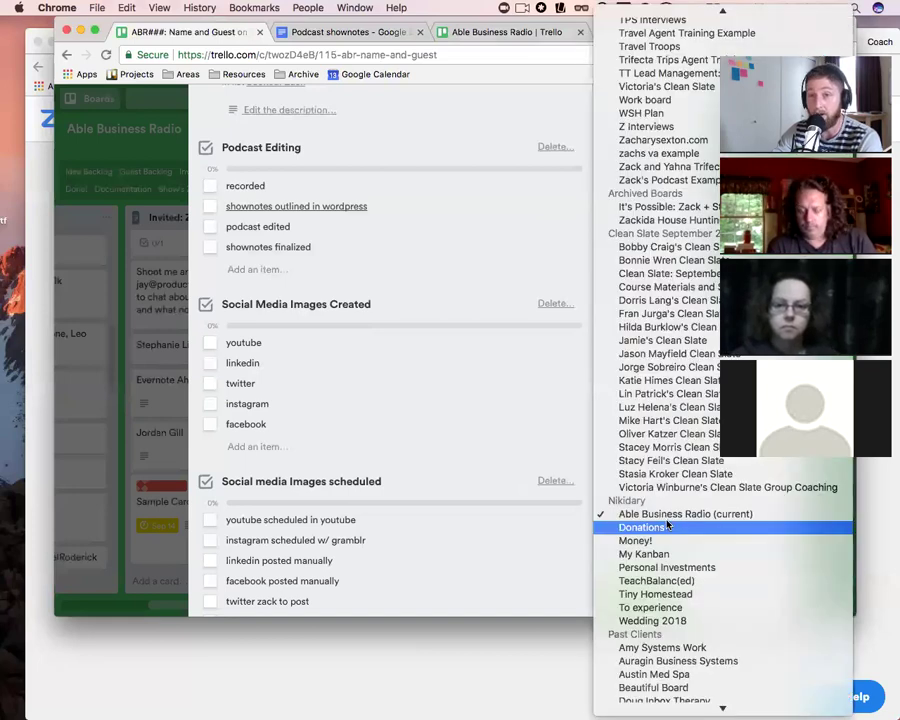
click(667, 526)
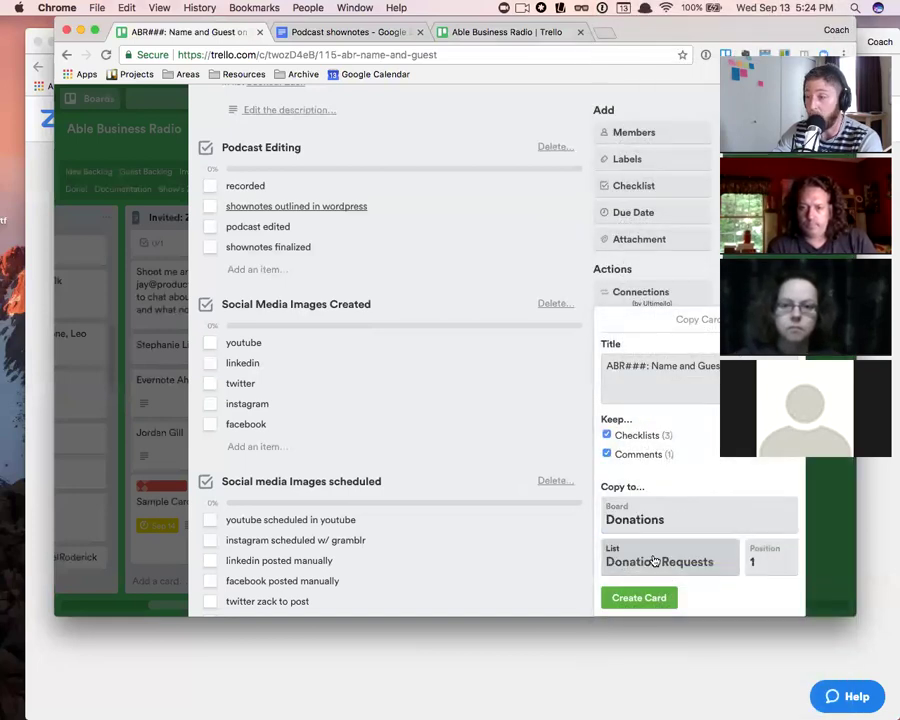
click(659, 518)
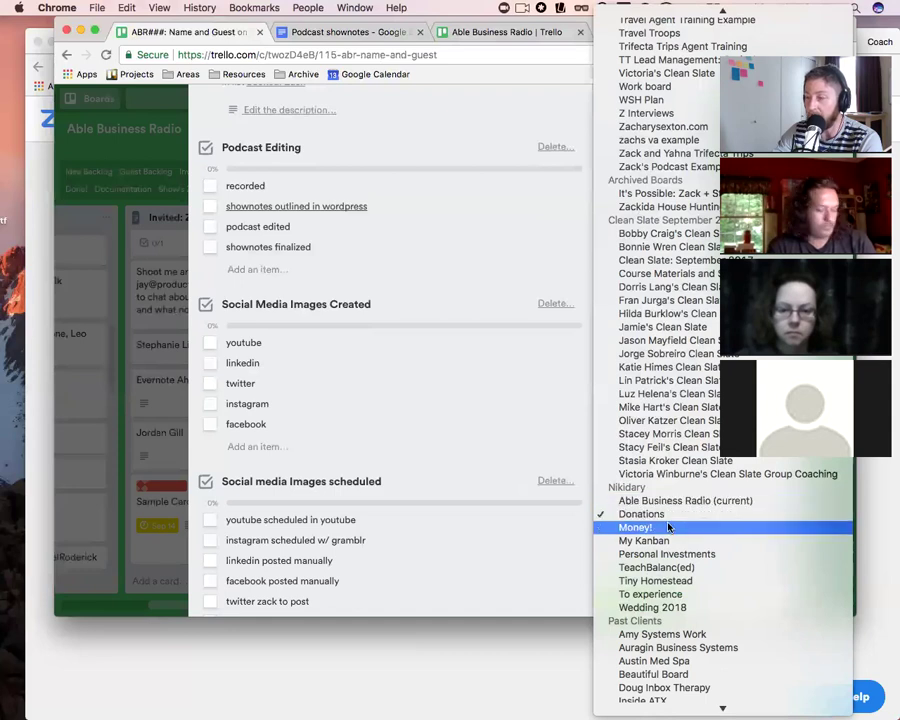
click(650, 518)
- Check the Money! board and Monday list options, then dismiss the copy popover and card without copying
click(646, 566)
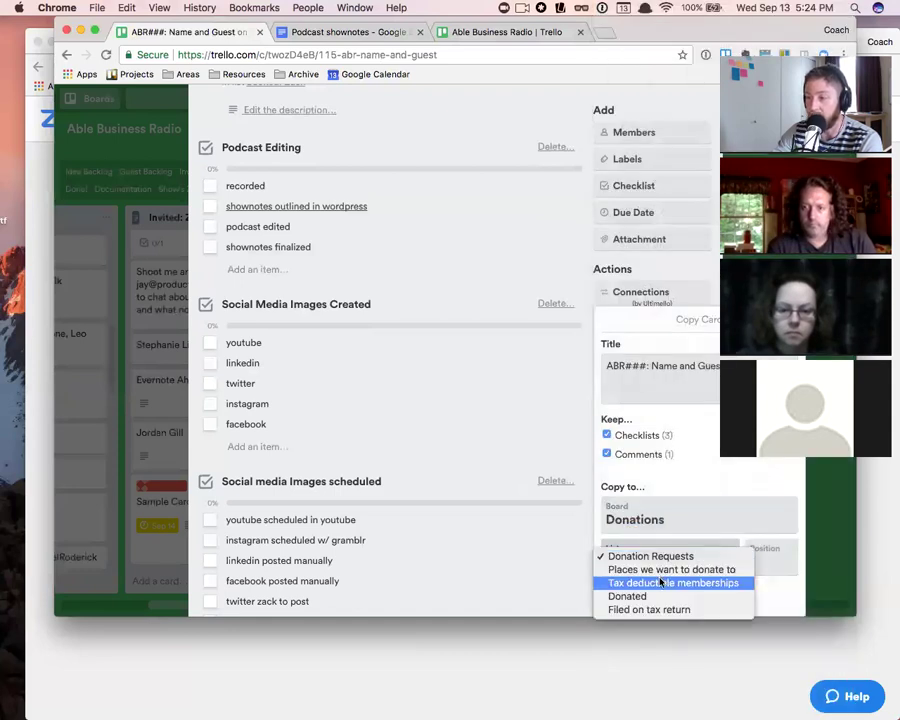
key(Escape)
click(689, 572)
click(767, 569)
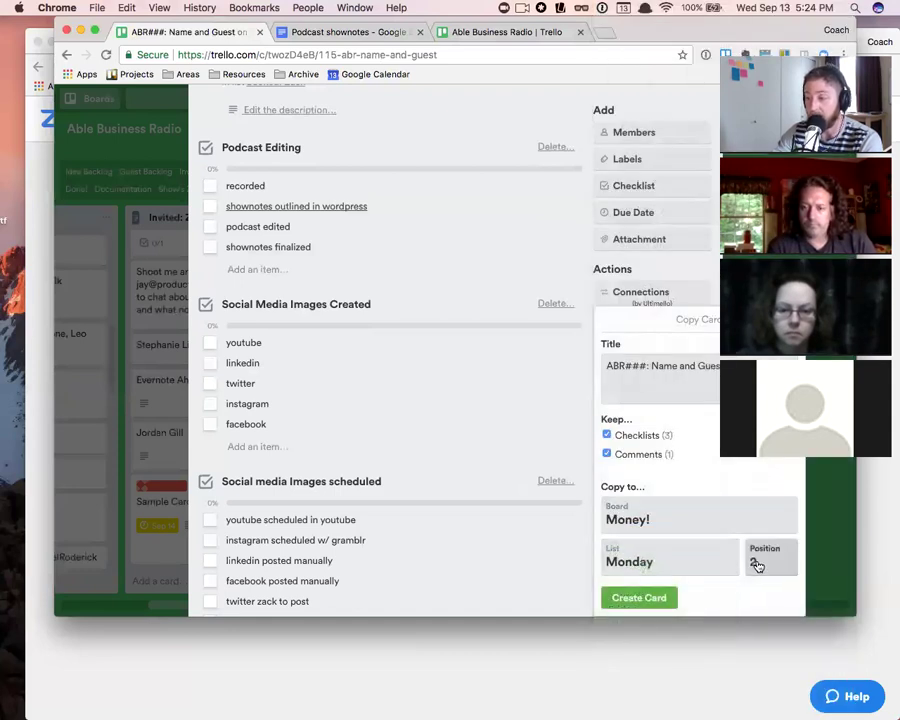
scroll(557, 183, up, 2)
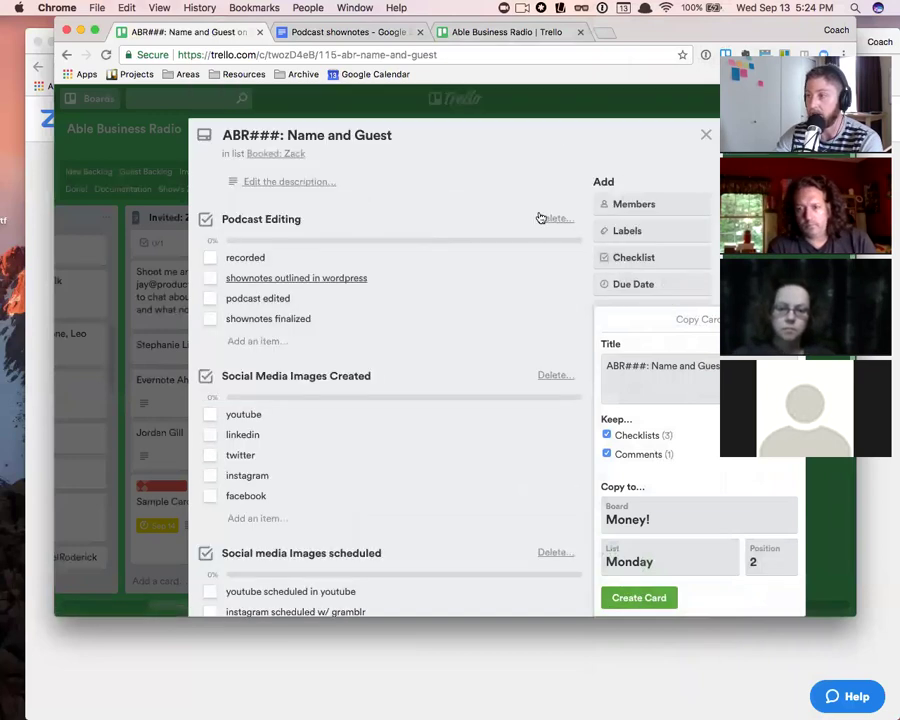
key(Escape)
key(Escape)
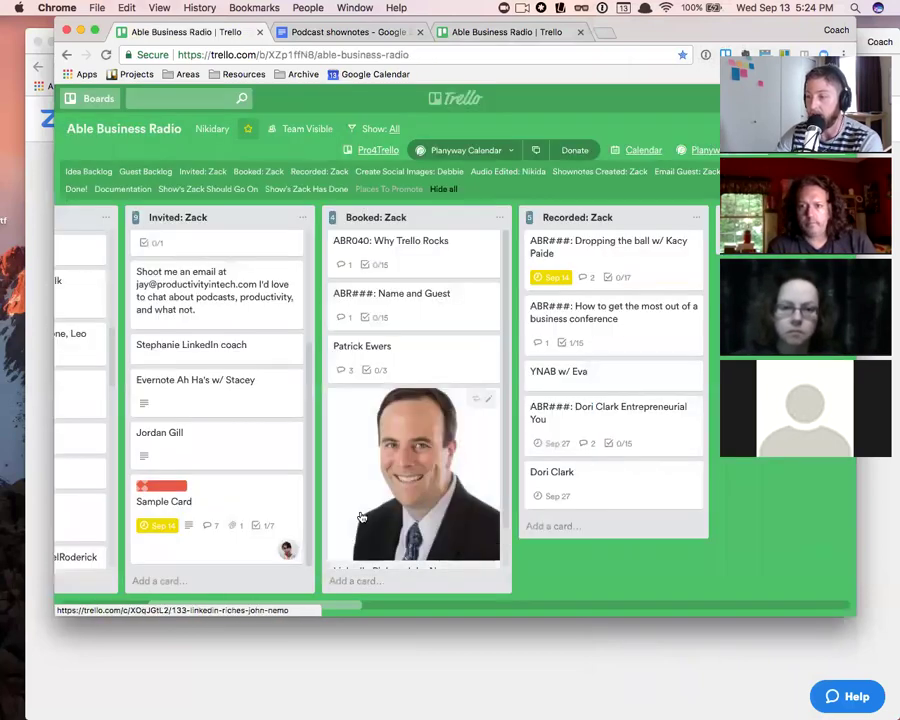
- Search the page for '40', open 'ABR040: Why Trello Rocks' and scroll to its Activity
scroll(413, 530, down, 1)
scroll(415, 466, up, 1)
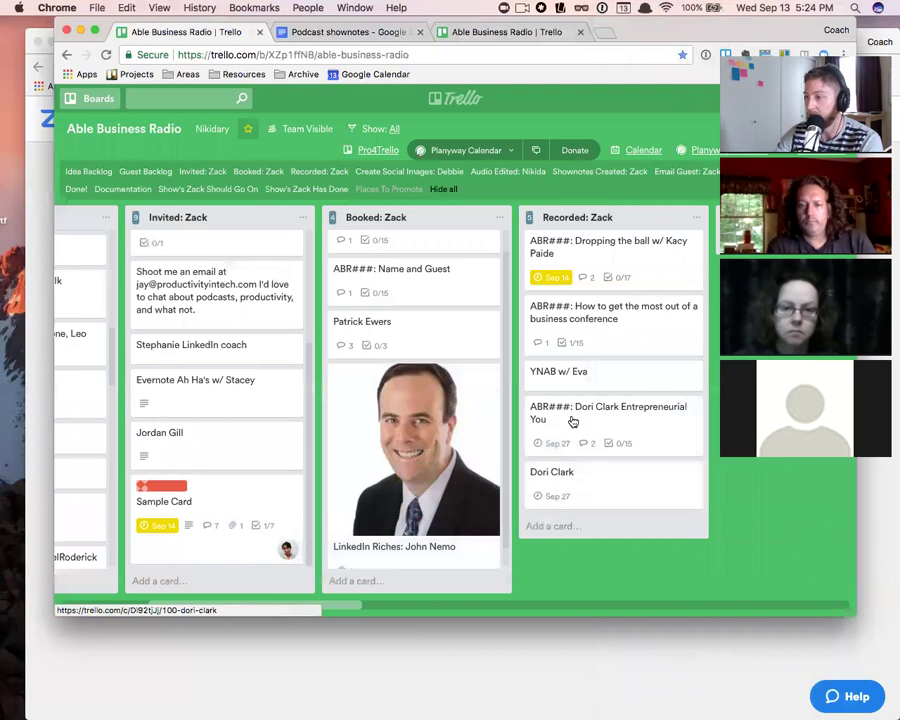
scroll(538, 412, right, 3)
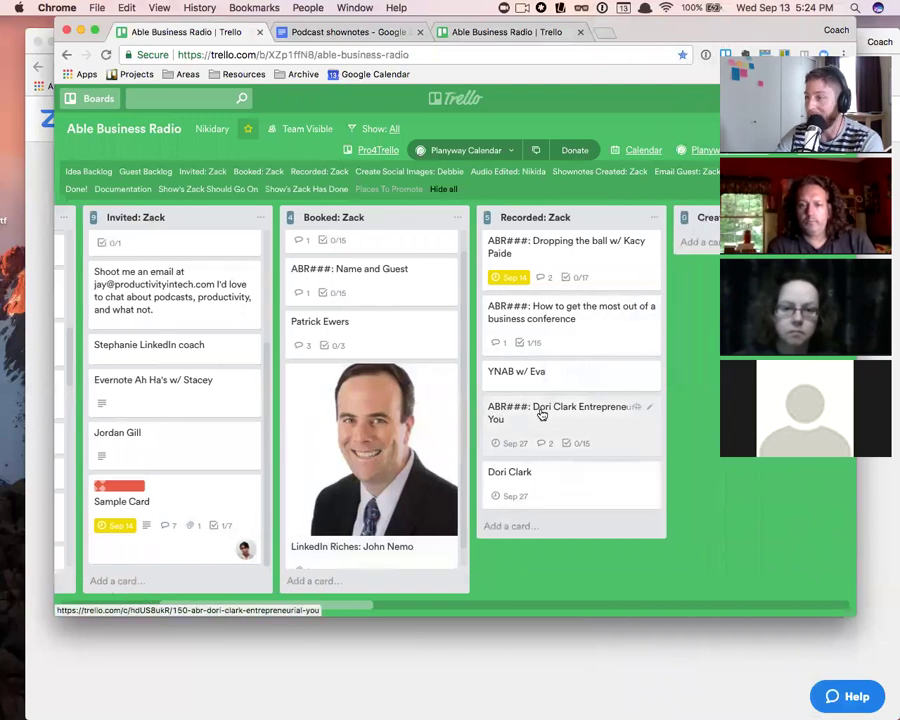
key(super+f)
text(lin)
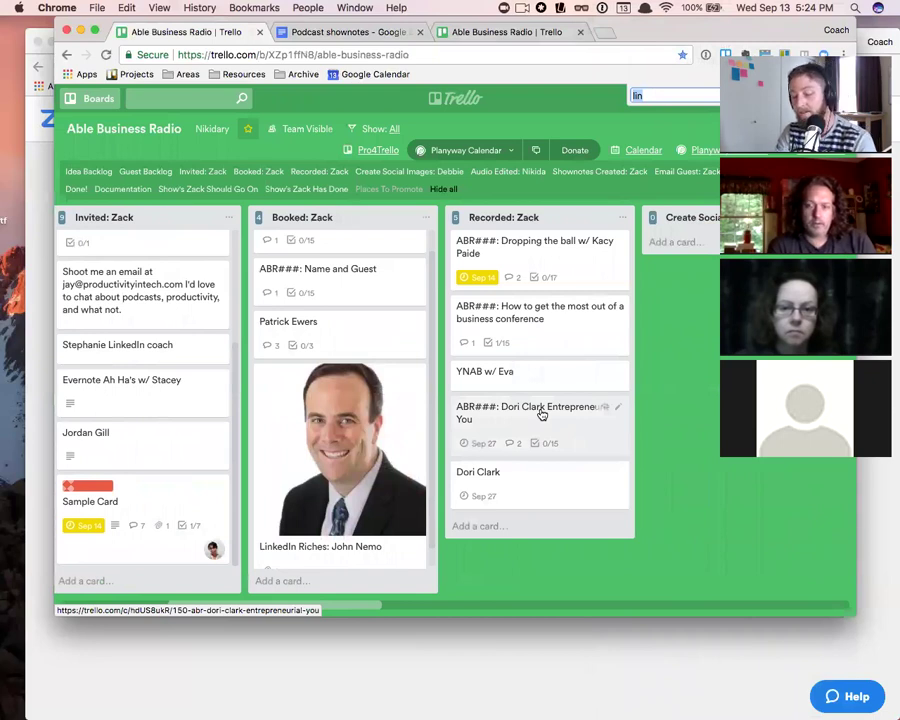
text(40)
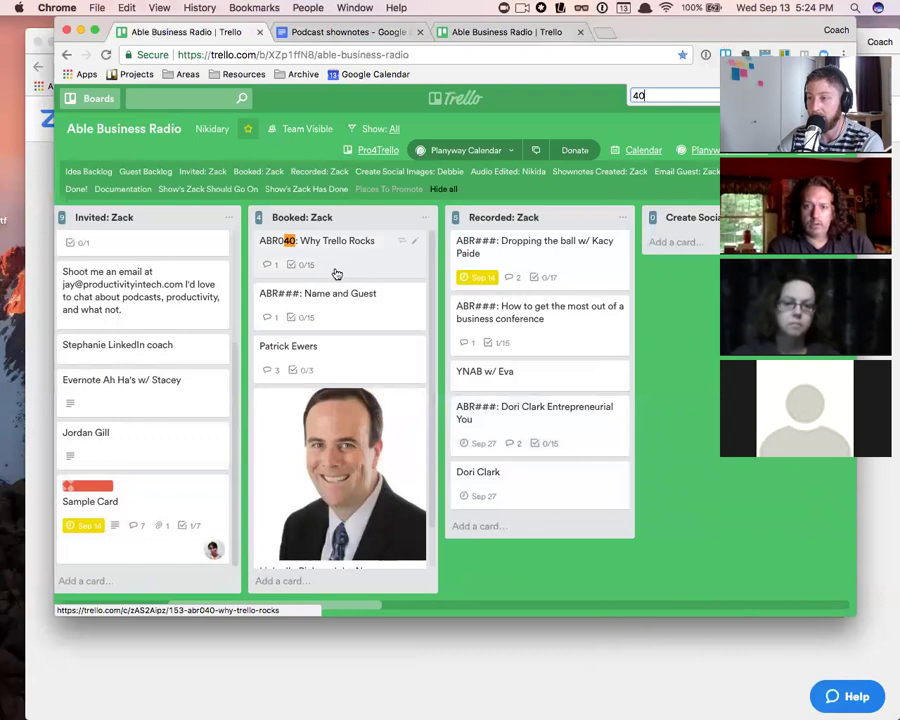
scroll(337, 273, left, 2)
click(433, 263)
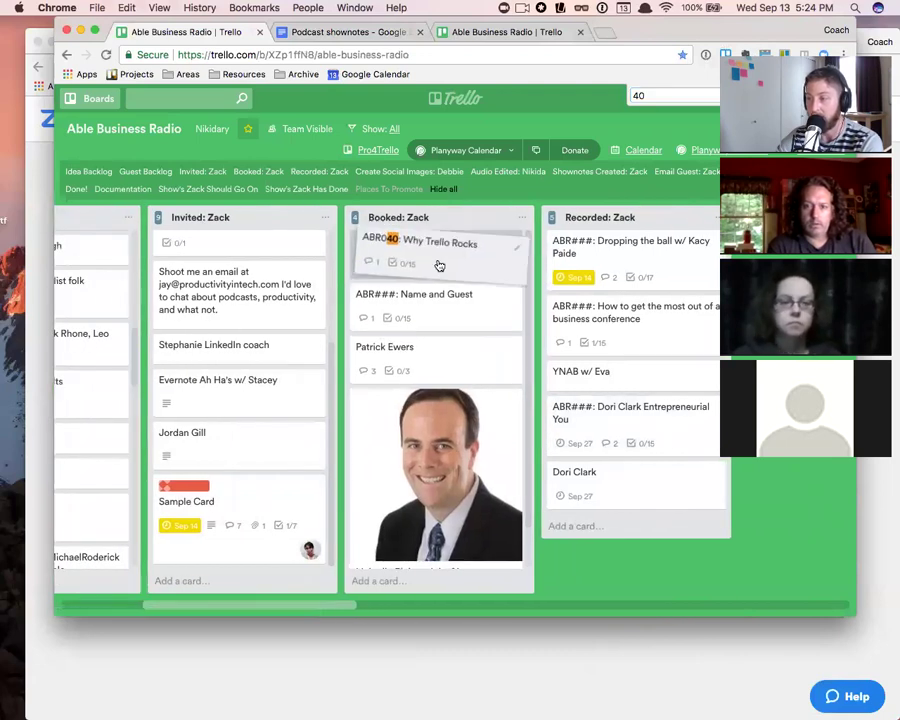
scroll(311, 433, down, 7)
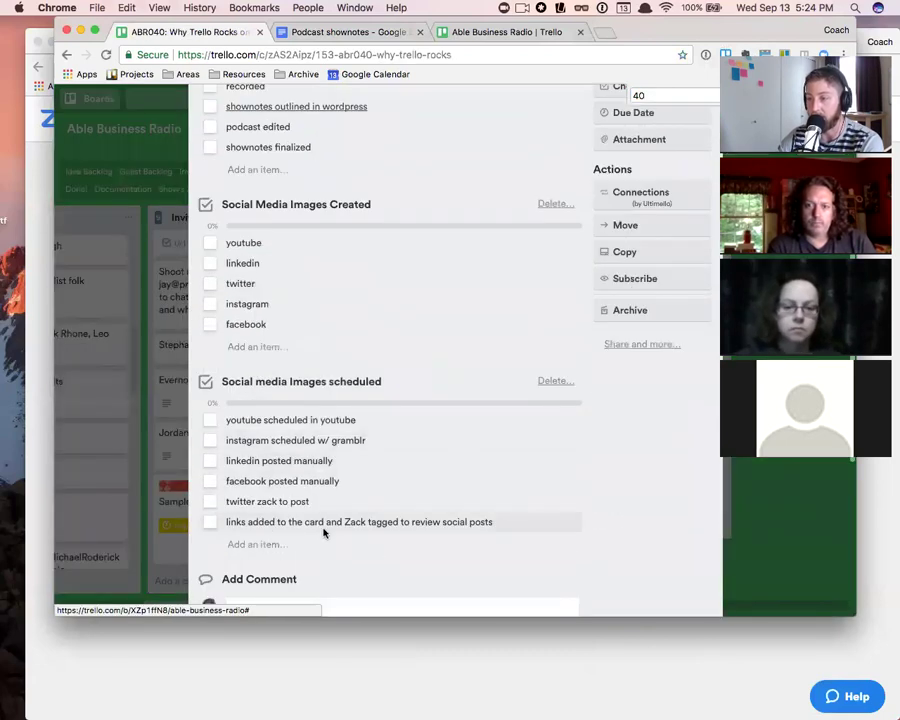
scroll(329, 524, down, 2)
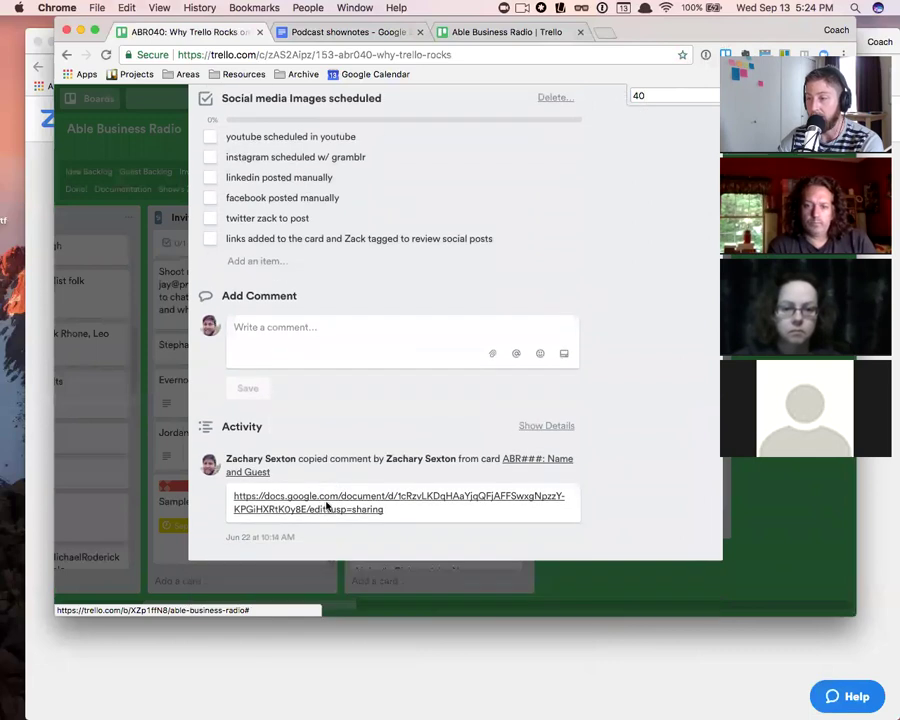
- View the Matt and Zack Podcast Brainstorming doc from the comment link, then close it and the card
click(323, 500)
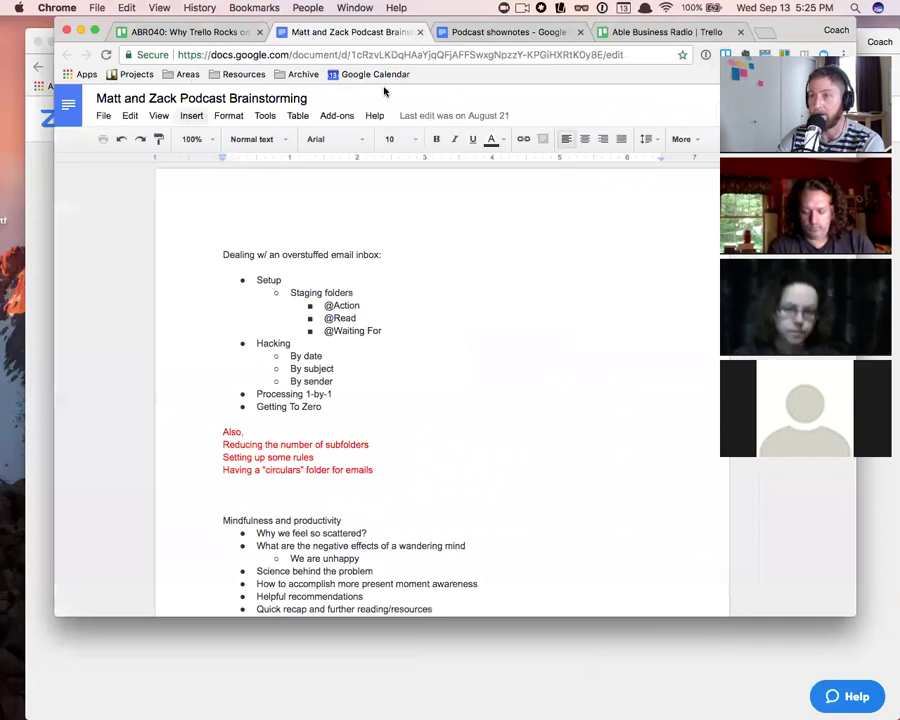
click(419, 33)
scroll(521, 343, up, 8)
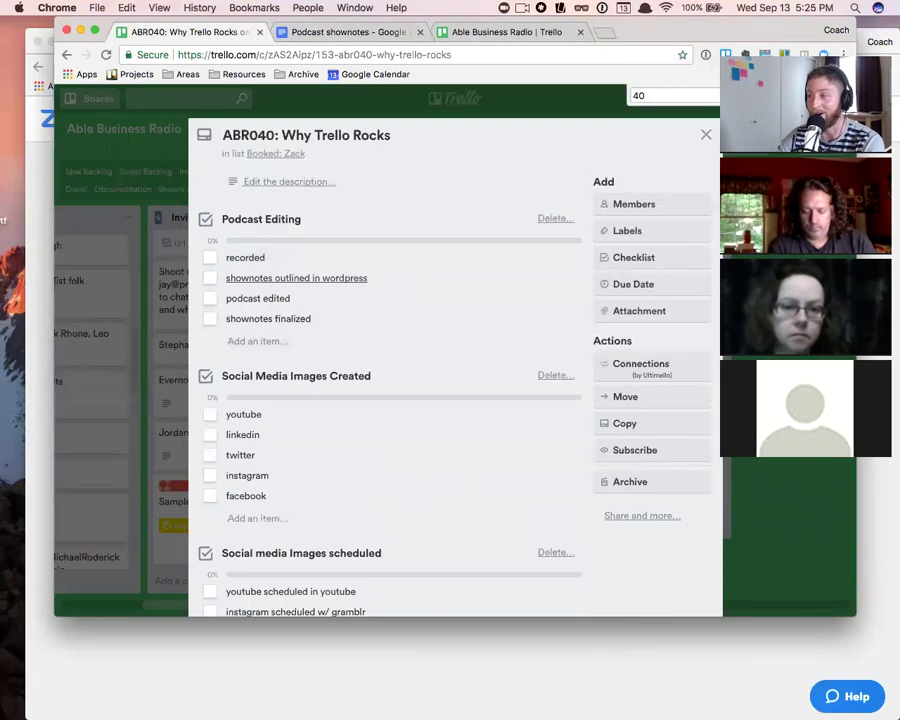
key(Escape)
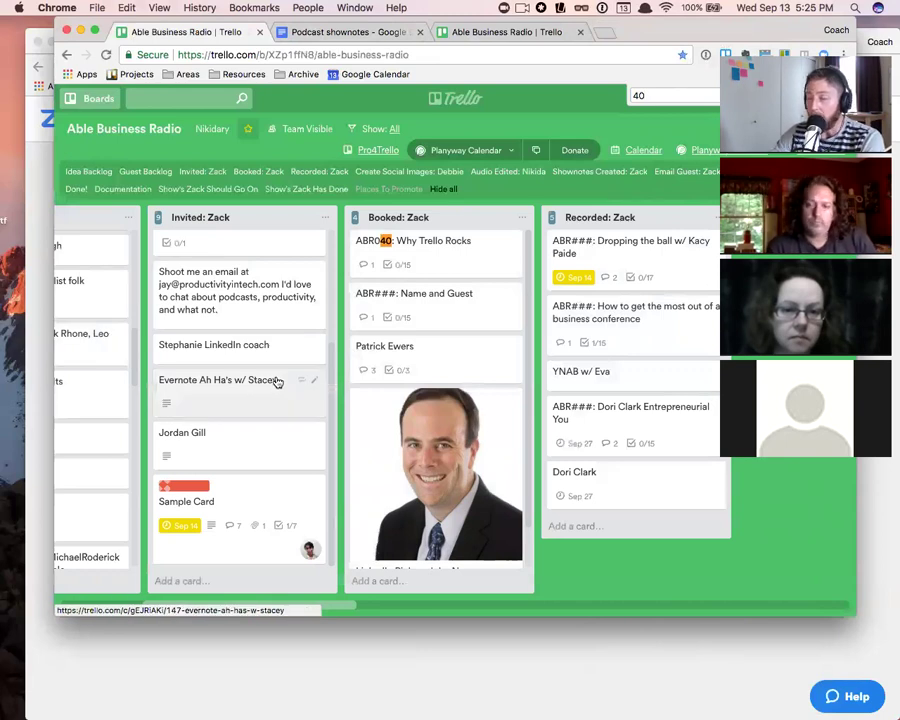
- Open 'ABR031: Top 10 Evernote A Ha Movements' in Done! to see its four template image attachments
scroll(452, 392, down, 1)
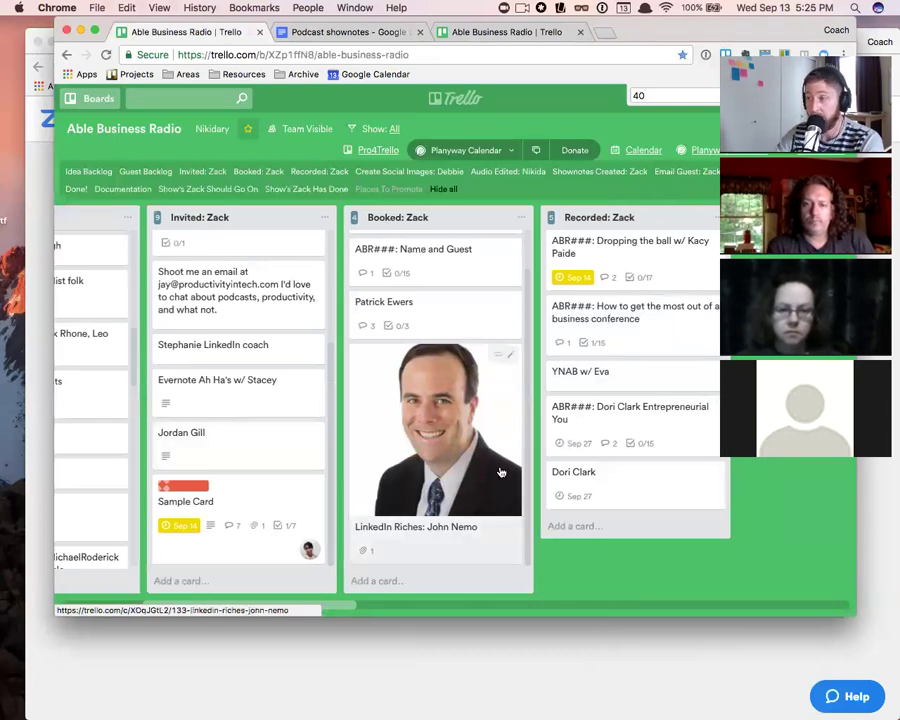
scroll(502, 470, right, 10)
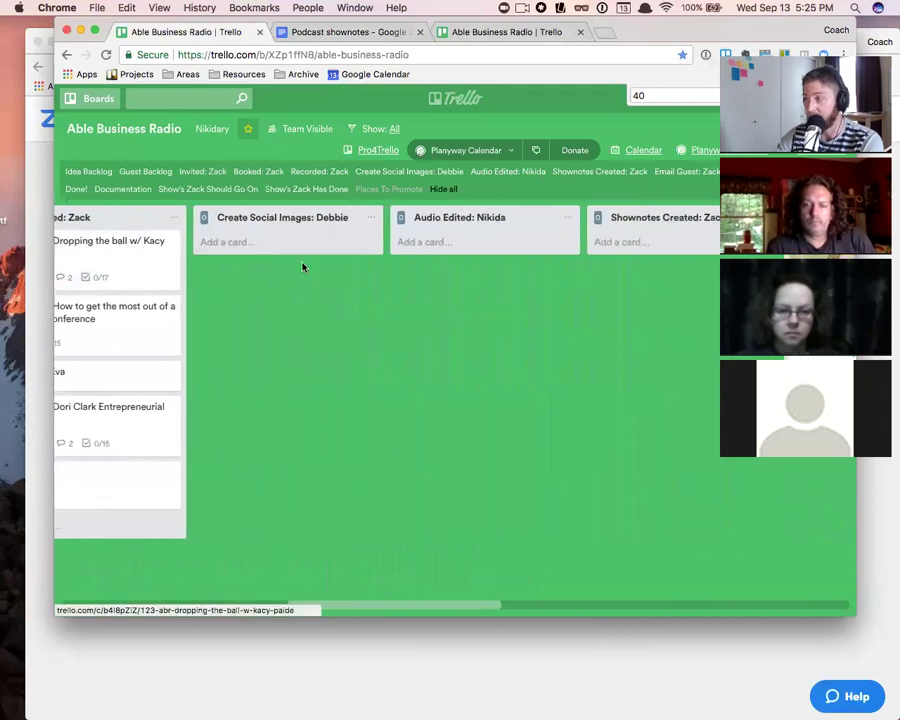
scroll(303, 263, right, 15)
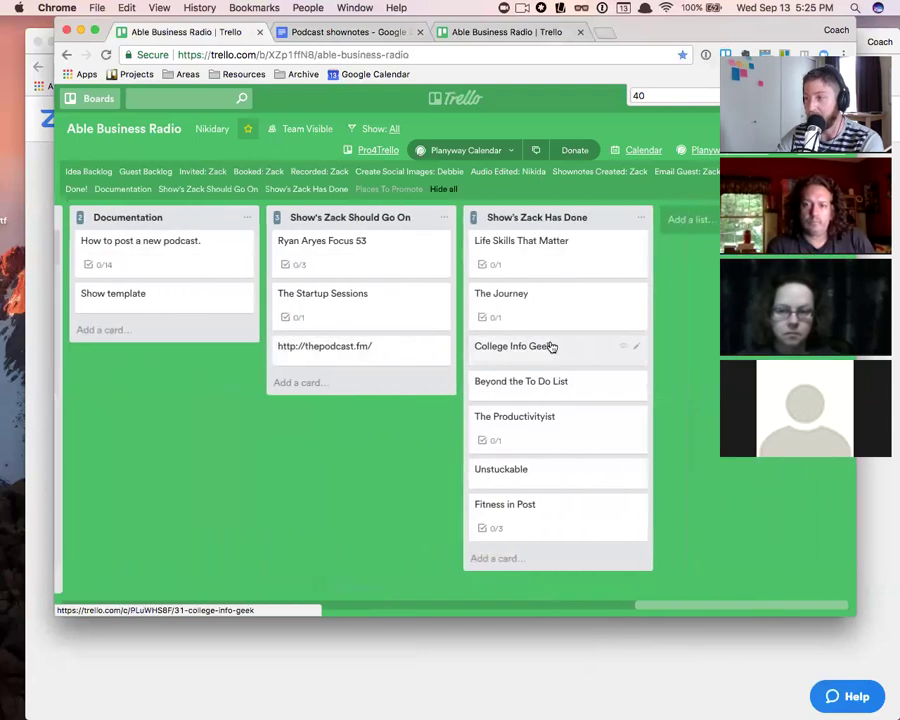
scroll(548, 346, left, 6)
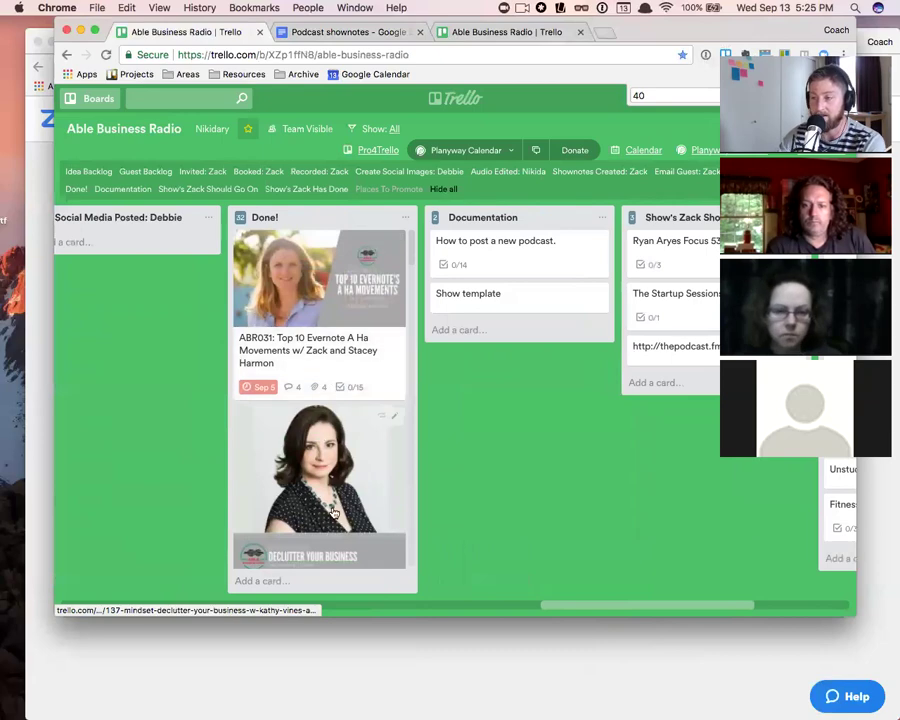
scroll(335, 459, down, 10)
scroll(335, 459, down, 8)
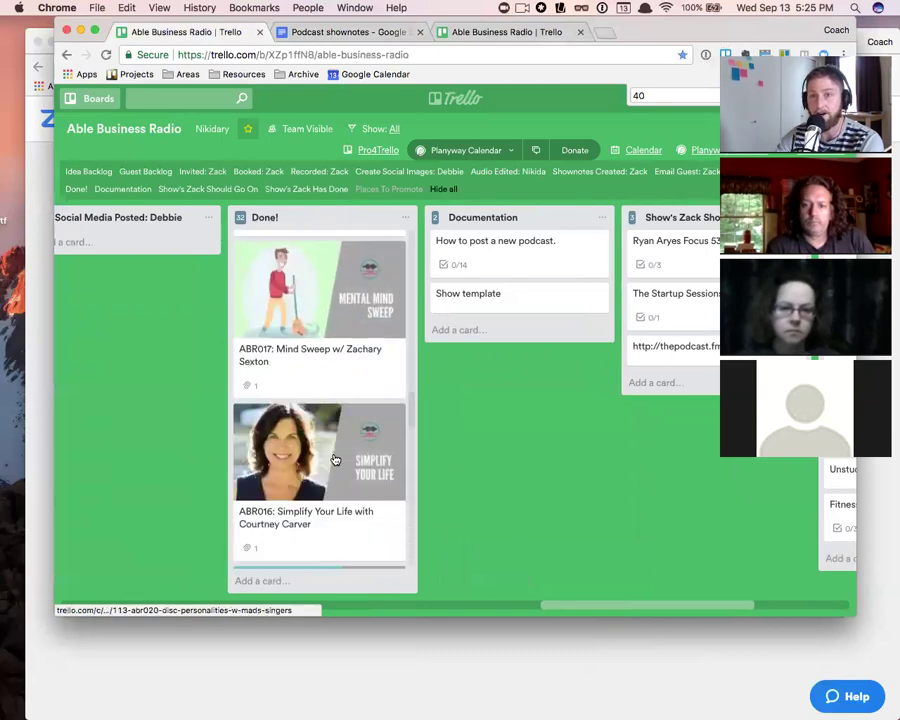
scroll(334, 458, up, 15)
scroll(333, 452, up, 10)
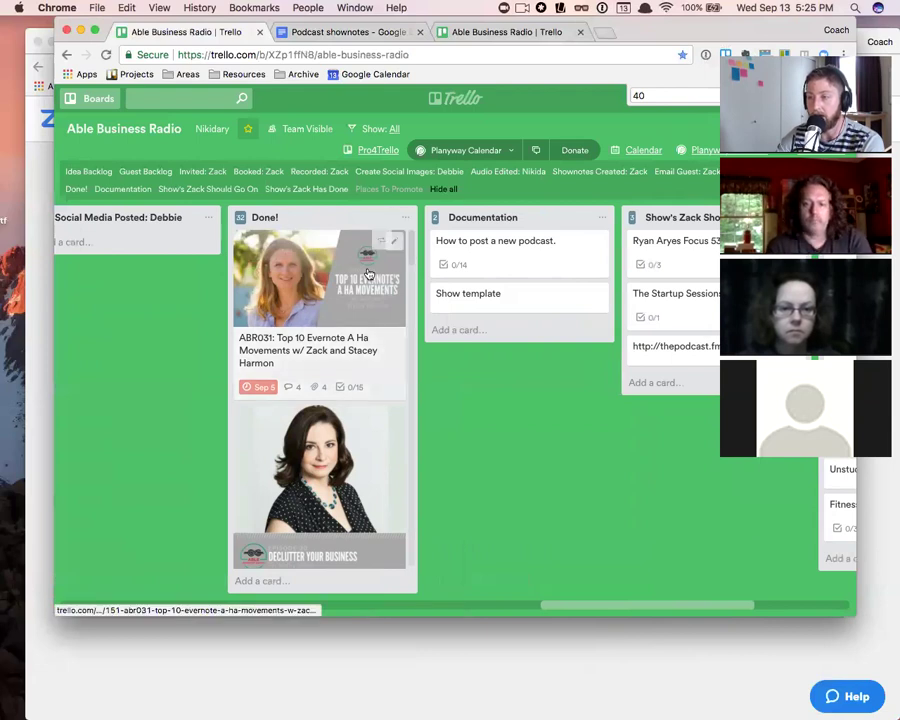
click(338, 292)
scroll(623, 448, down, 3)
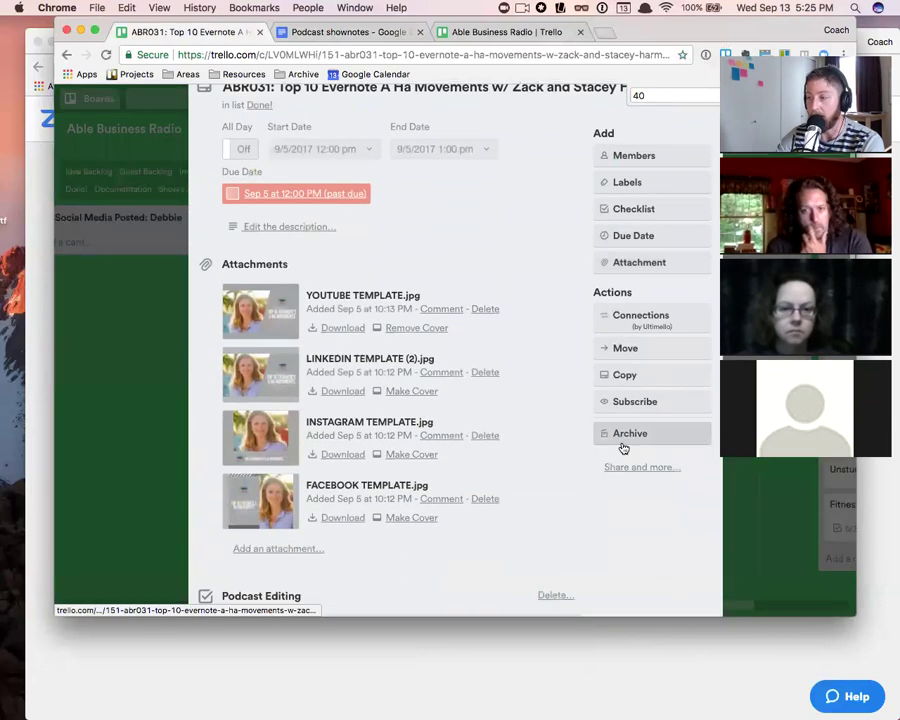
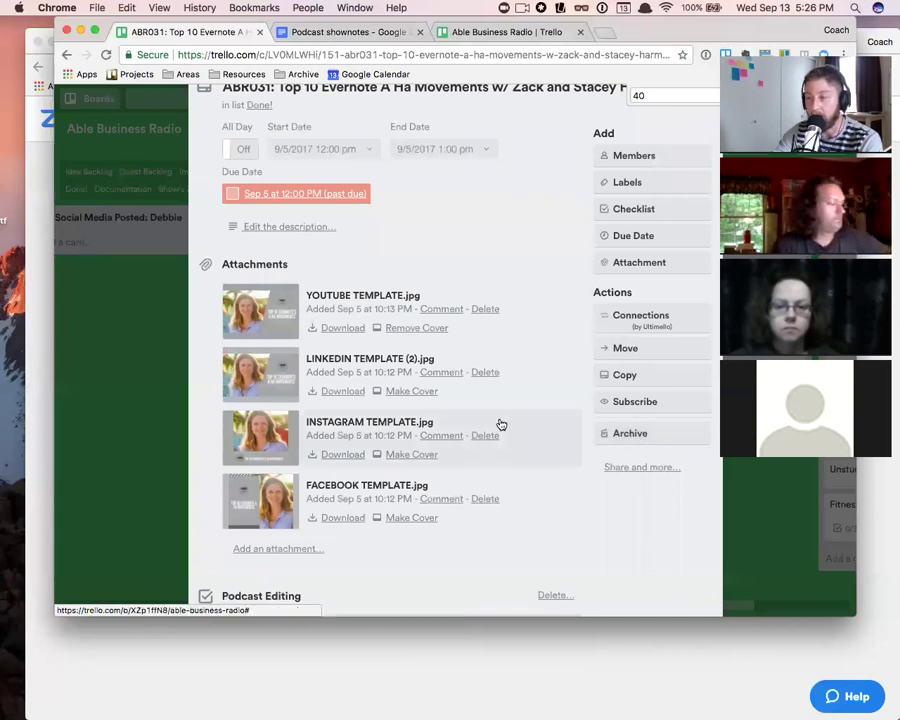
- Close the open card and archive the Sample Card in Invited: Zack with the C shortcut
scroll(500, 424, up, 3)
click(705, 137)
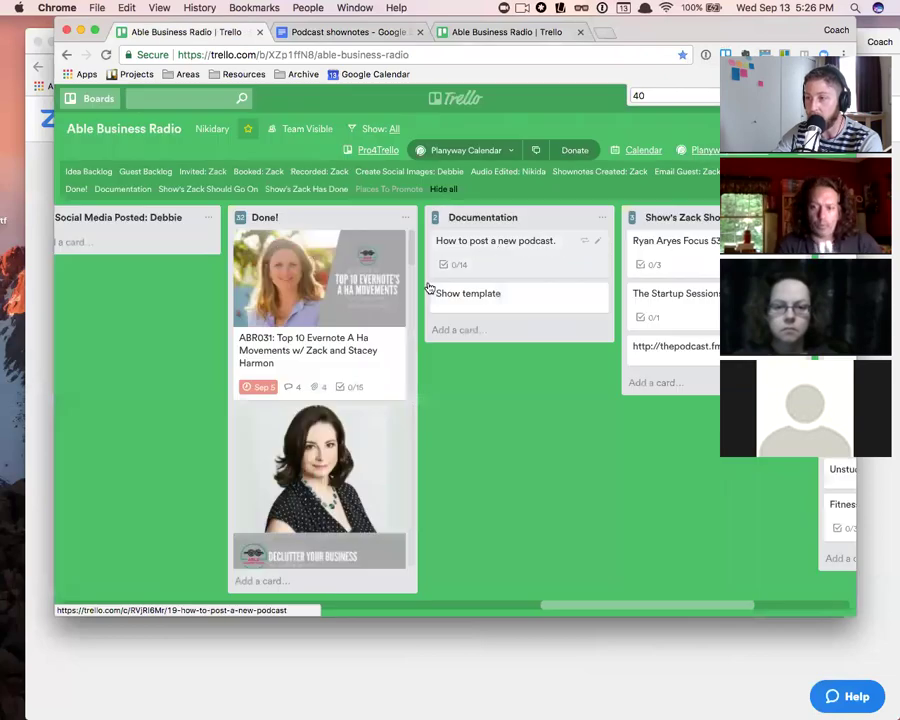
scroll(400, 425, left, 10)
scroll(297, 427, left, 15)
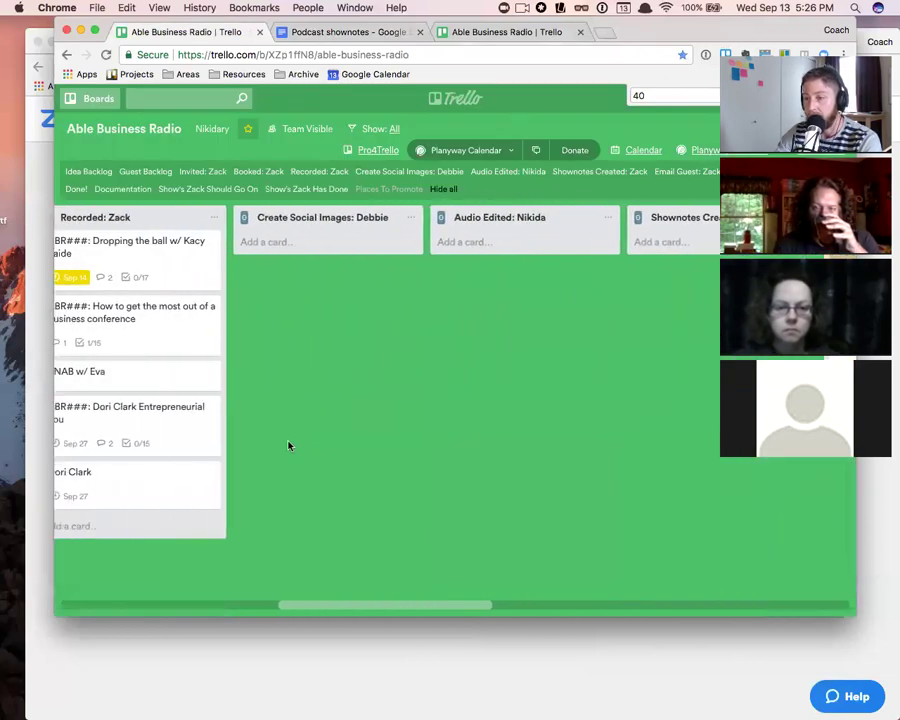
scroll(307, 448, left, 5)
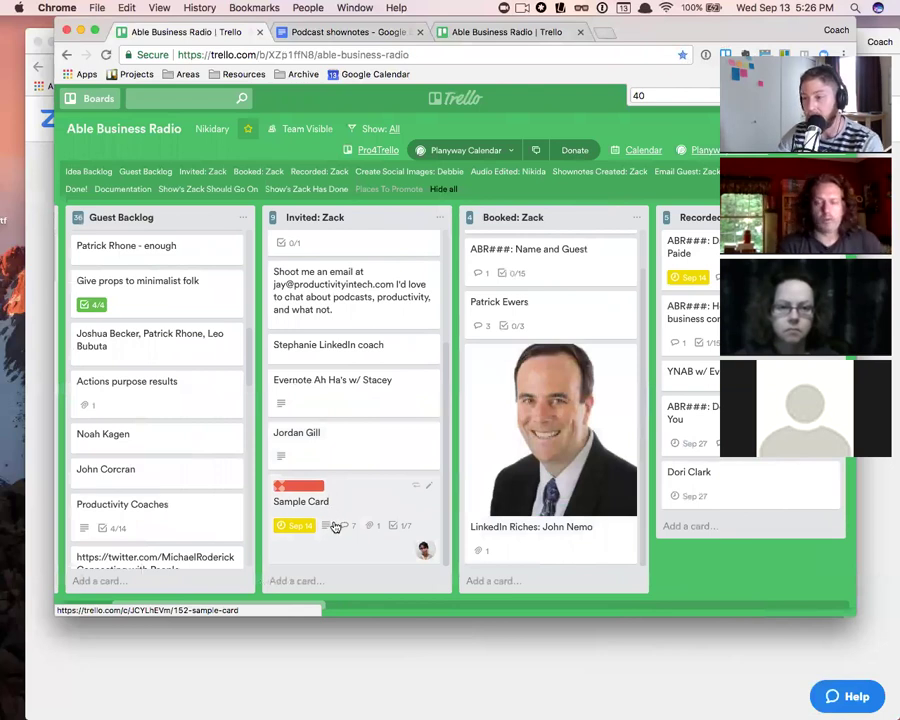
key(c)
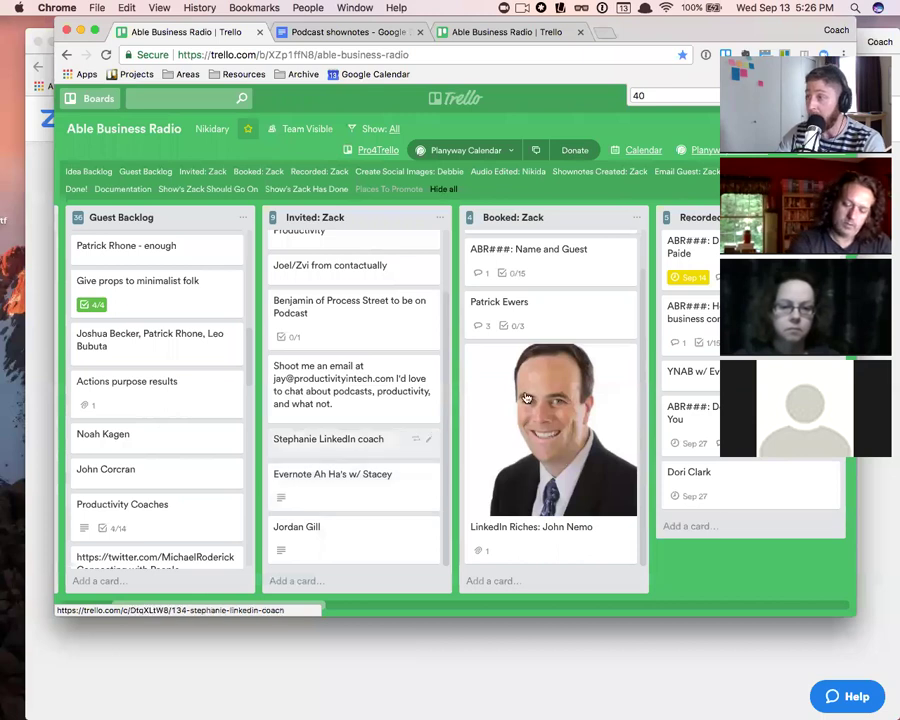
scroll(628, 374, right, 10)
- View the board's Power-Ups list, then return to the main menu's activity feed
click(812, 129)
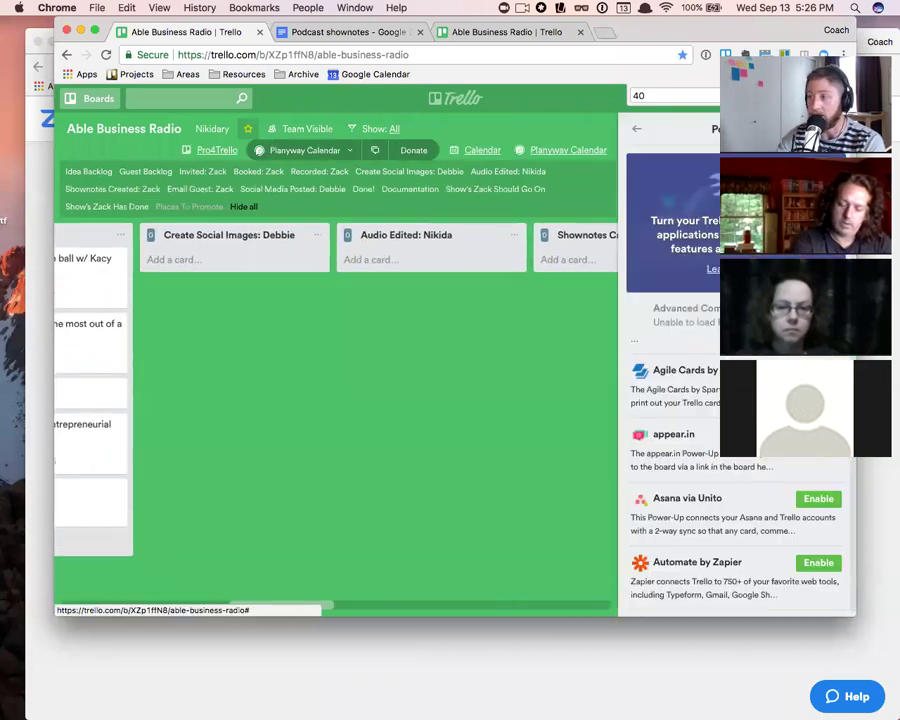
click(637, 129)
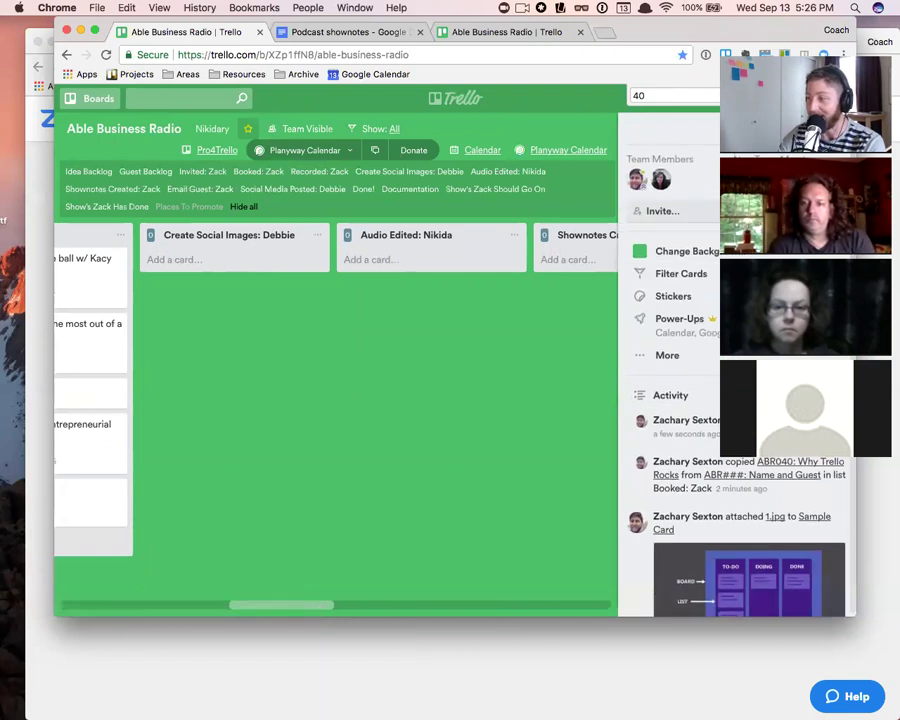
scroll(712, 434, down, 1)
scroll(712, 434, down, 1)
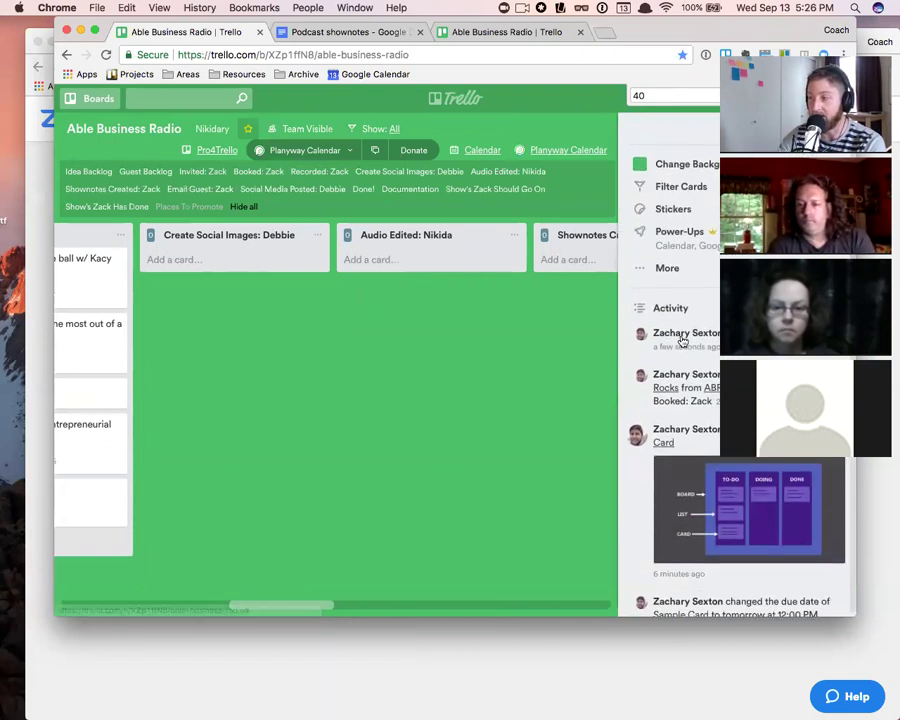
- Send the archived Sample Card back to the board from the activity feed and close it
click(790, 333)
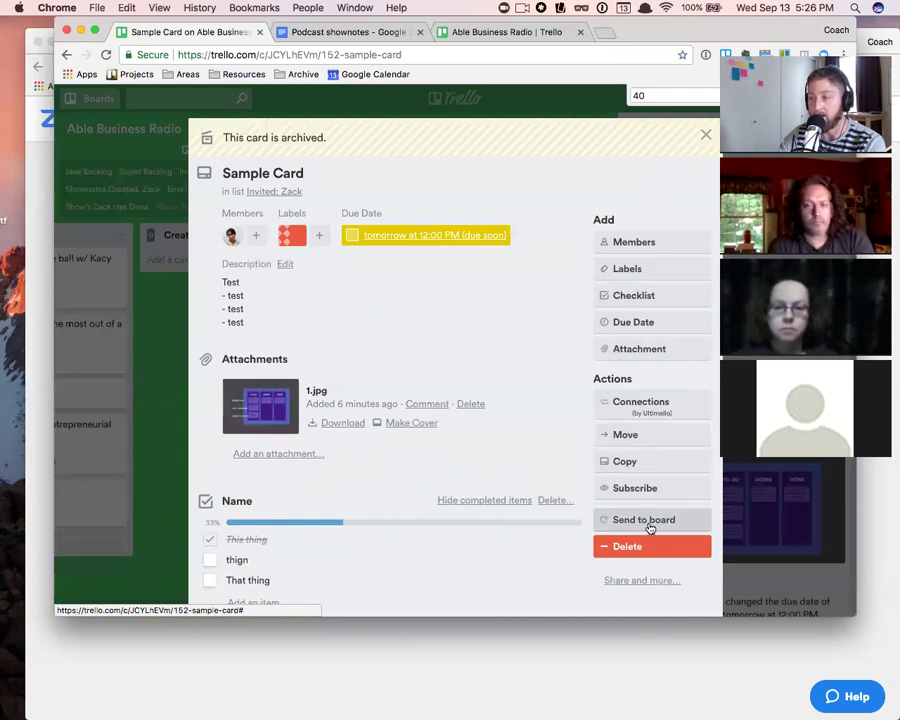
click(650, 528)
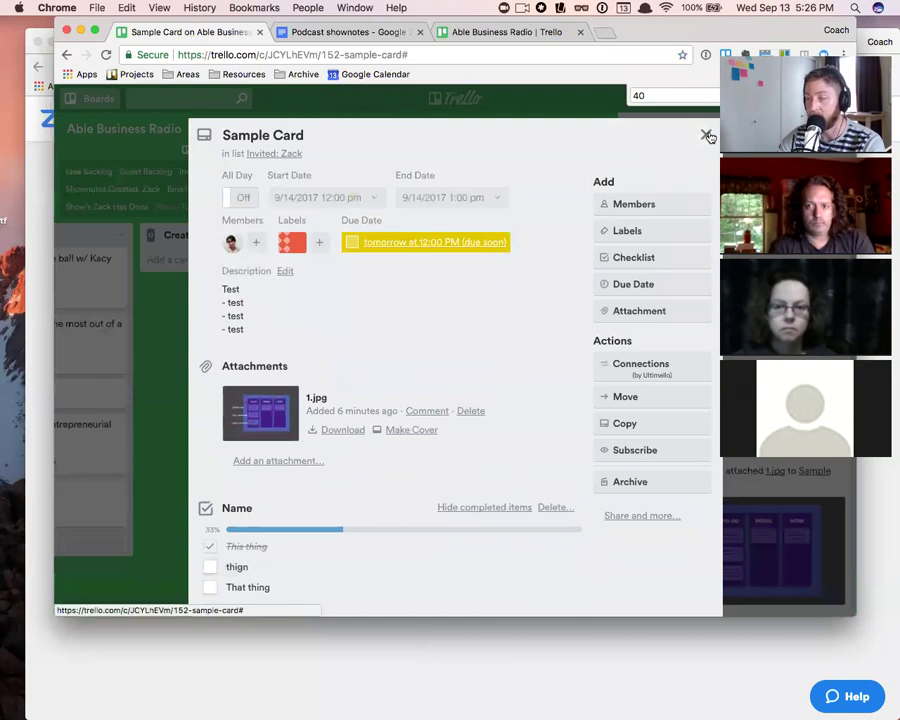
click(707, 135)
scroll(438, 362, left, 10)
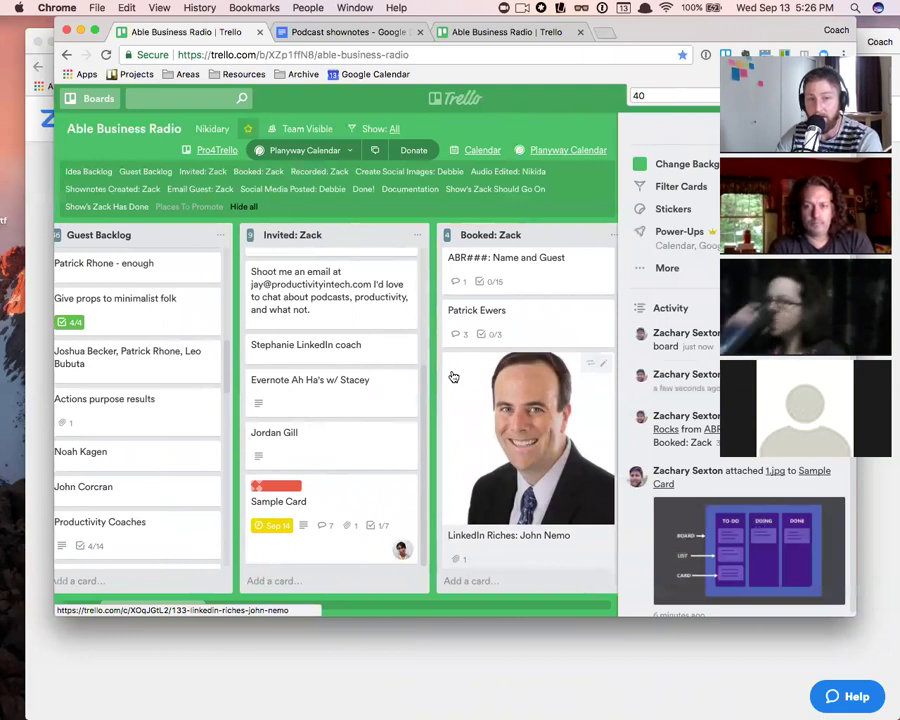
- Add the purple label to the Sample Card, trying and removing yellow first
click(355, 504)
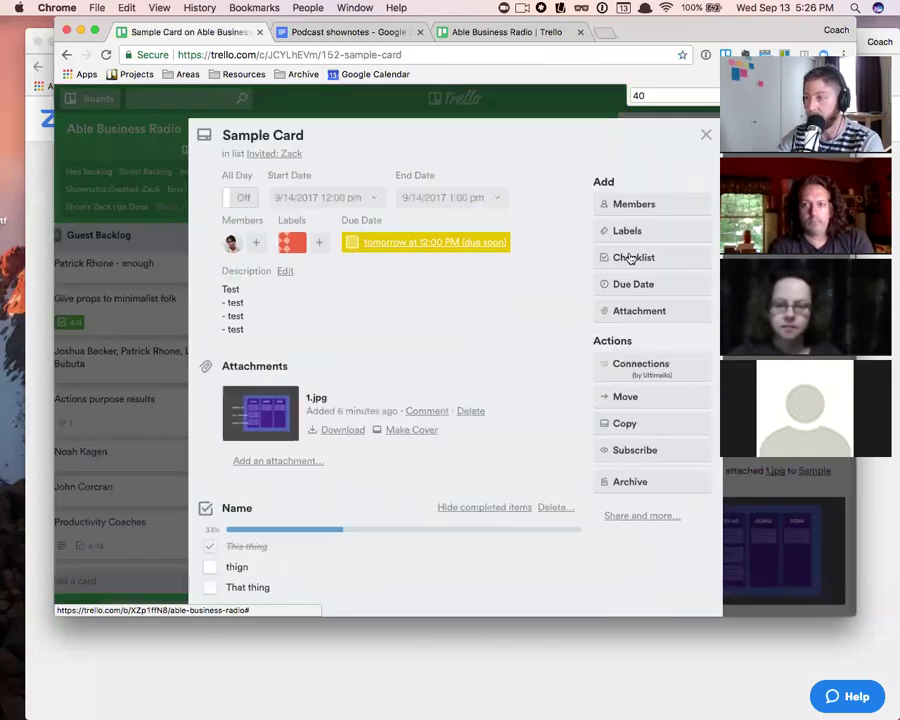
click(705, 134)
click(344, 507)
click(632, 231)
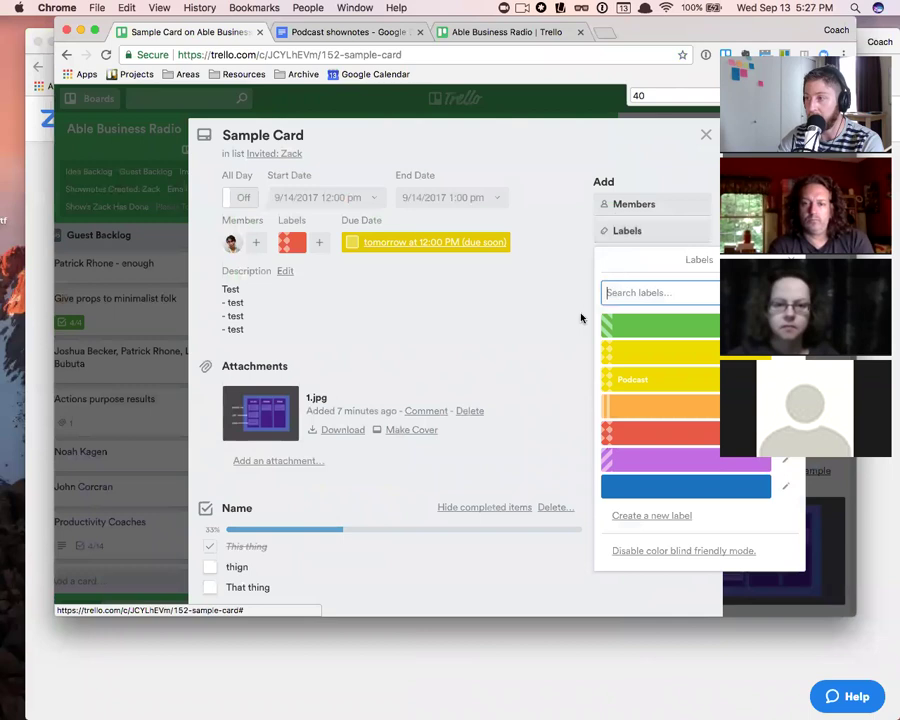
click(643, 352)
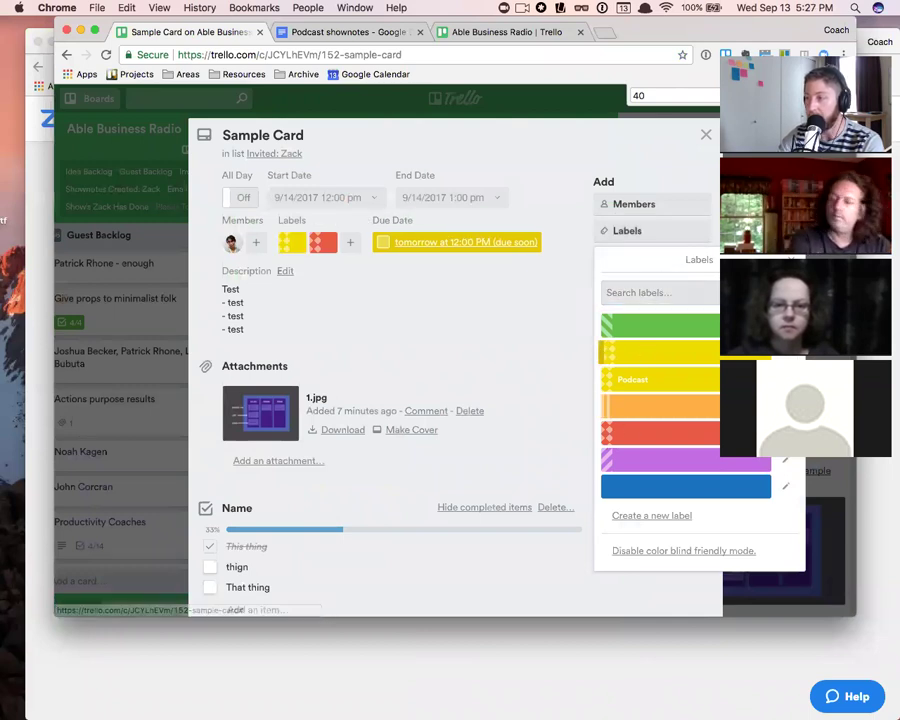
click(643, 352)
click(730, 462)
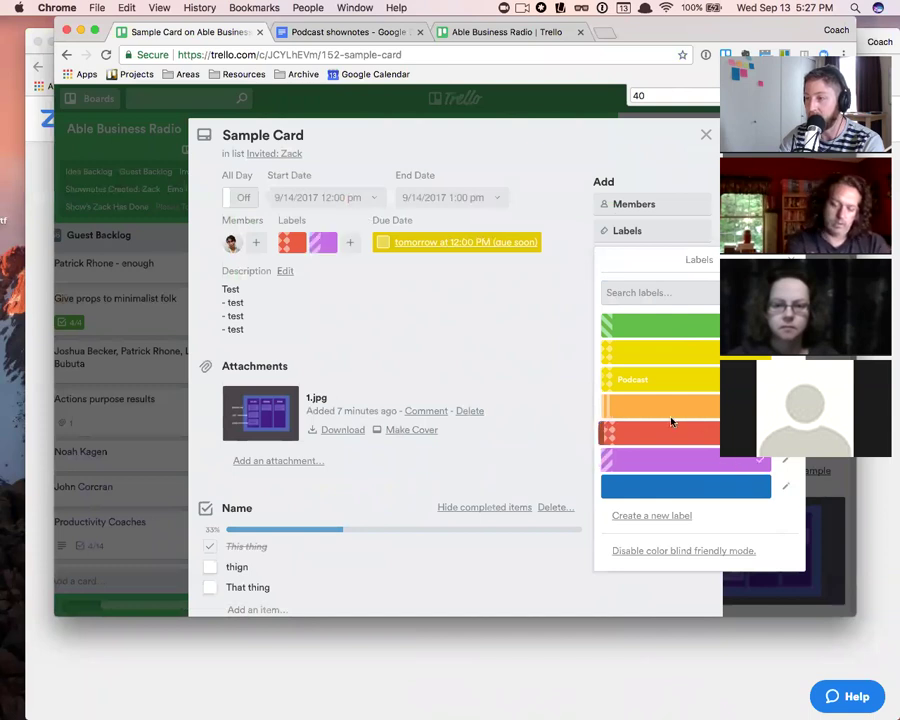
- Rename the red label to 'Urgent' and close the label choices
click(785, 460)
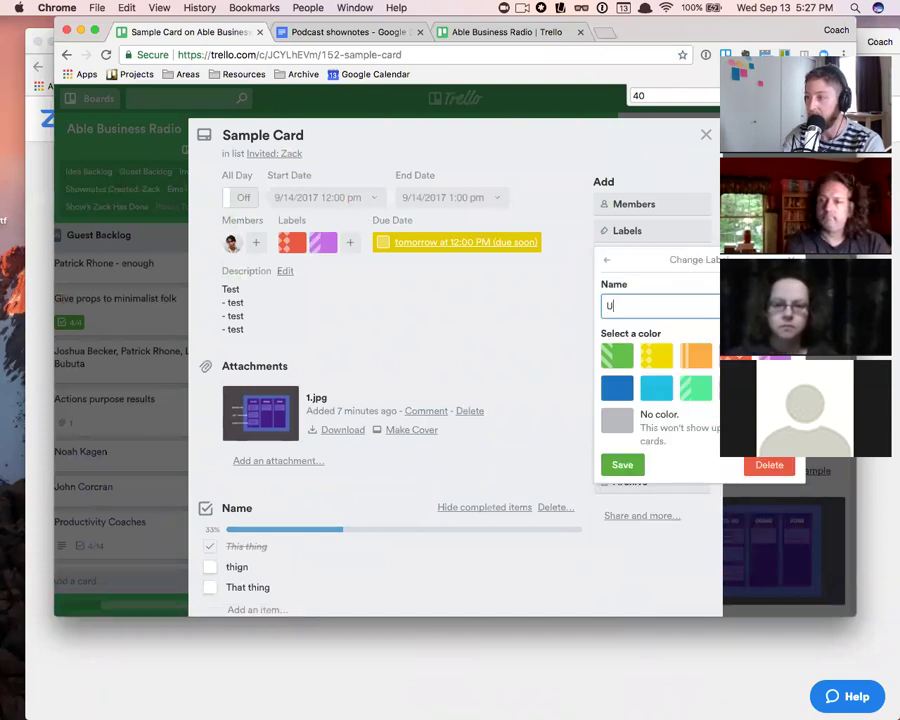
text(Urgent)
click(622, 464)
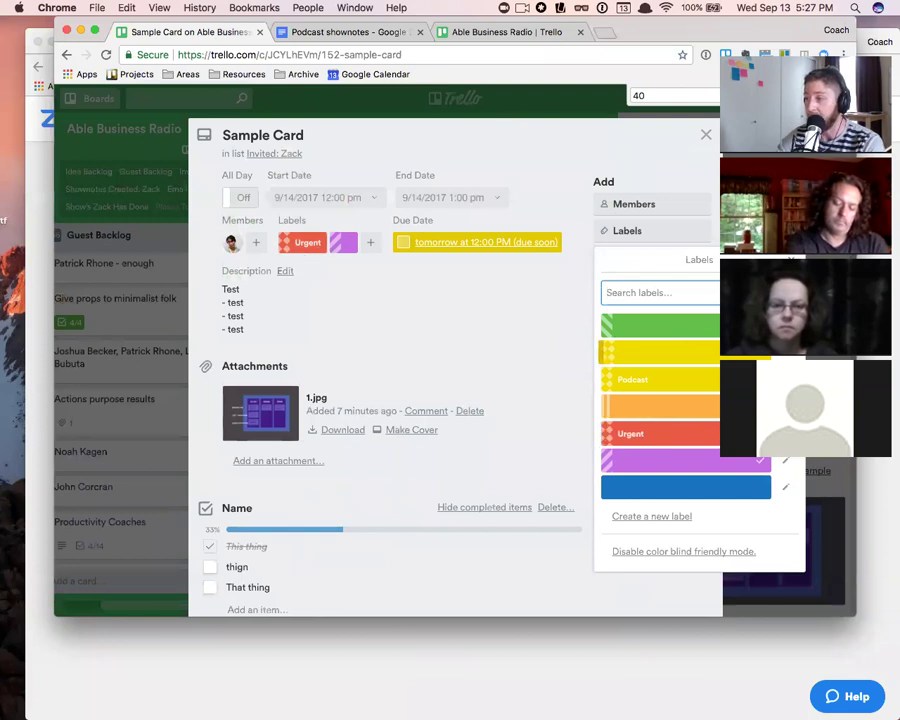
click(704, 136)
- Add the yellow Podcast label to the Sample Card through quick edit
click(704, 136)
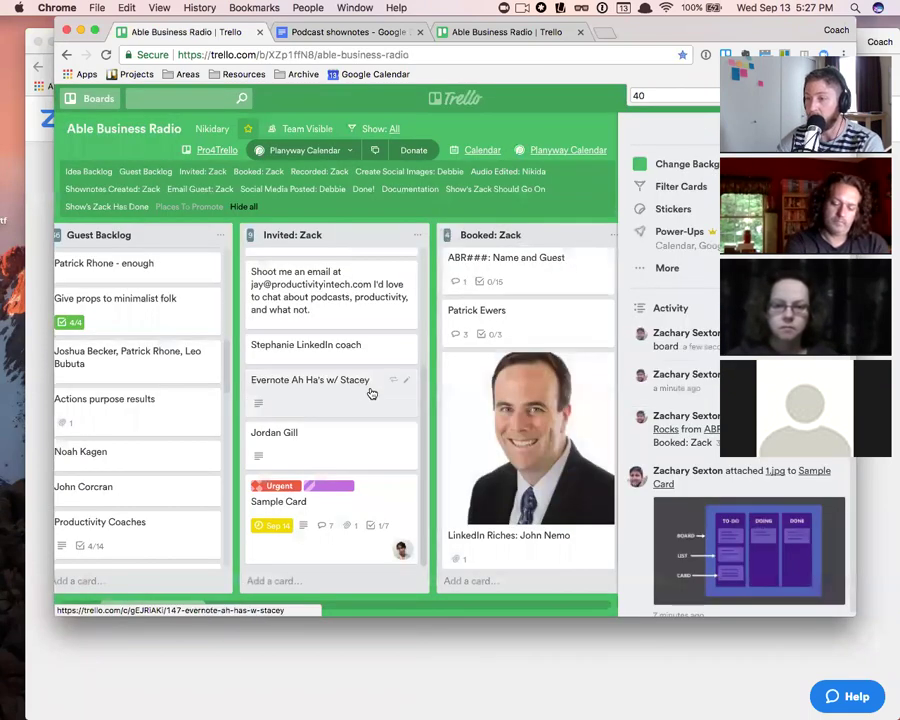
click(404, 485)
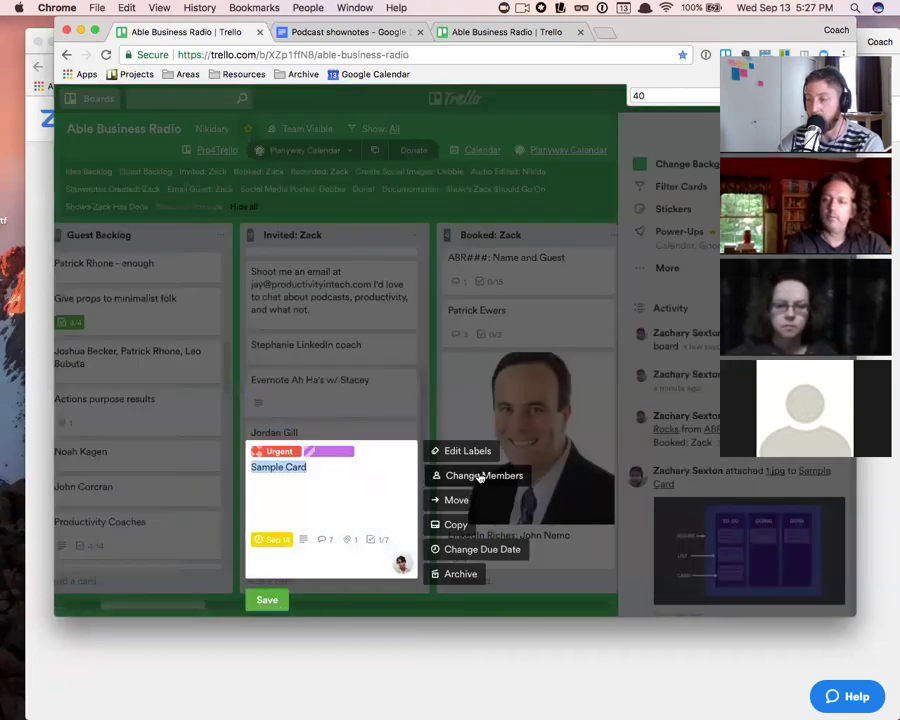
click(506, 578)
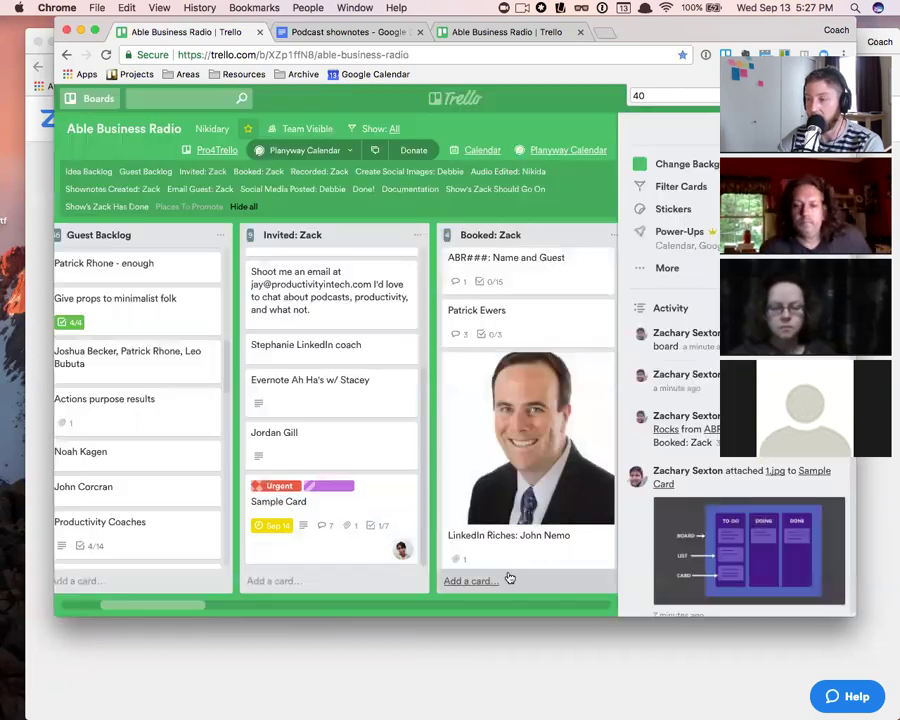
click(408, 489)
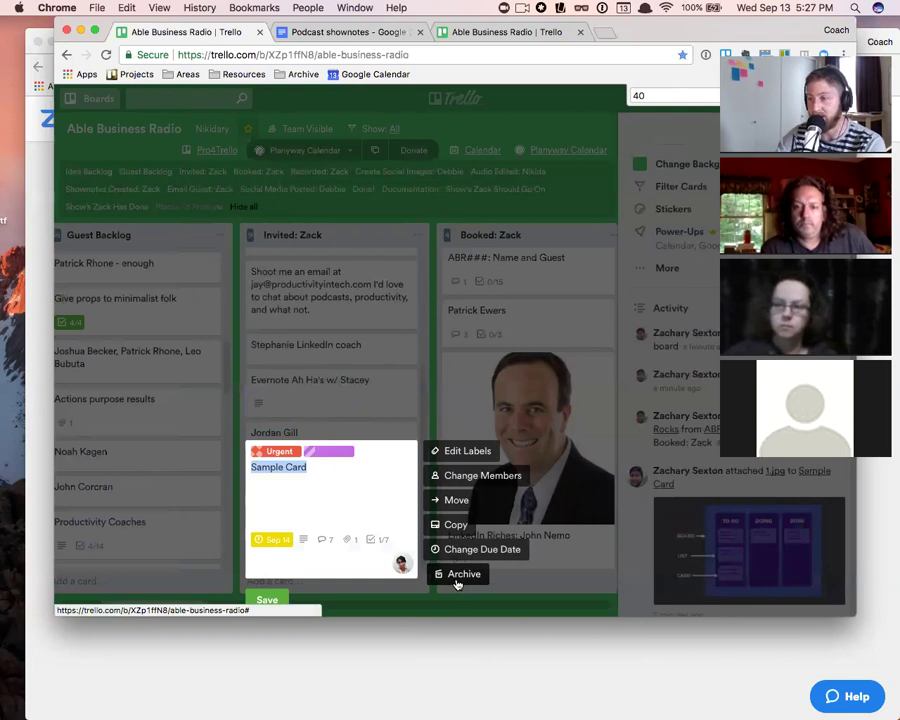
click(466, 452)
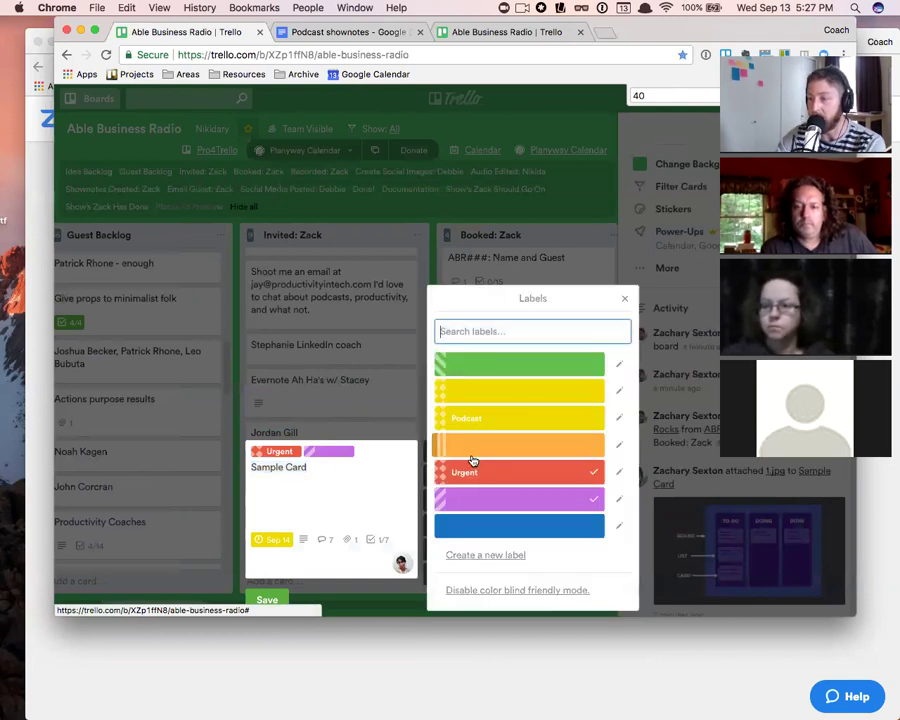
click(483, 420)
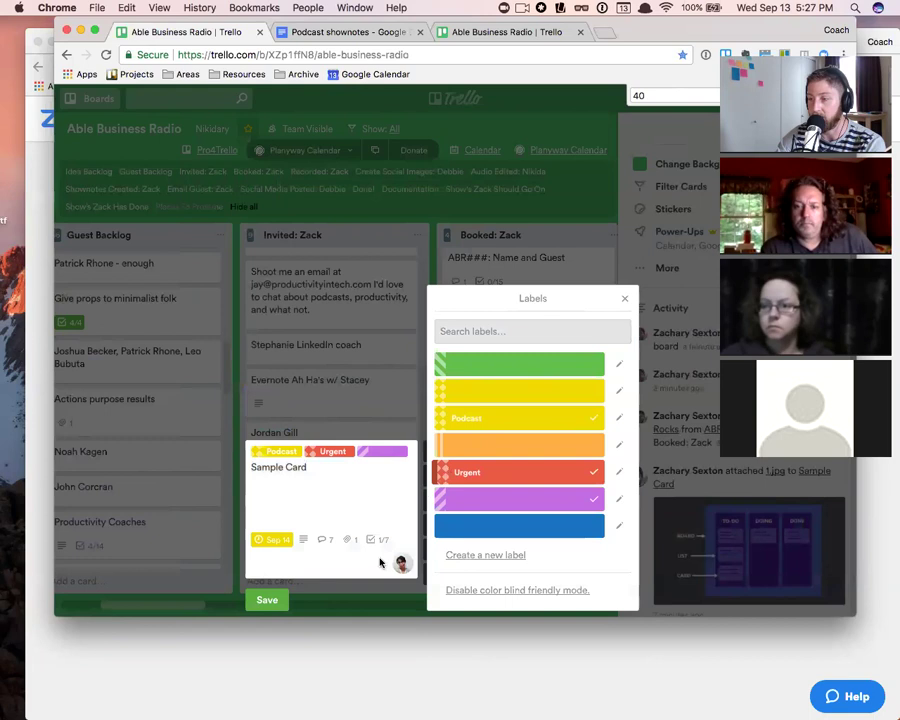
key(Escape)
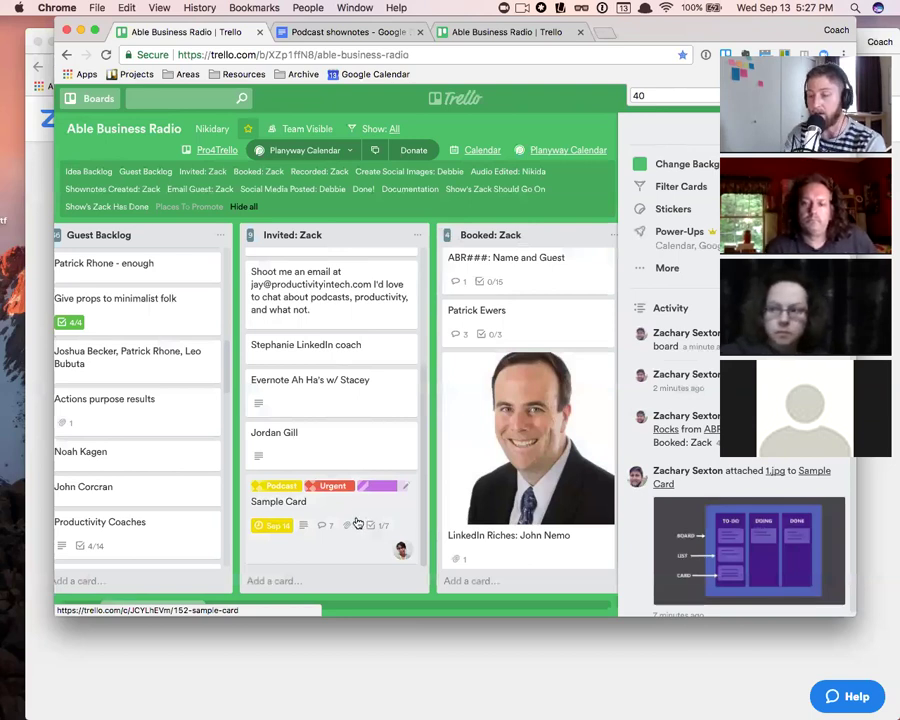
- Remove the Urgent label from the Sample Card using the L shortcut
key(l)
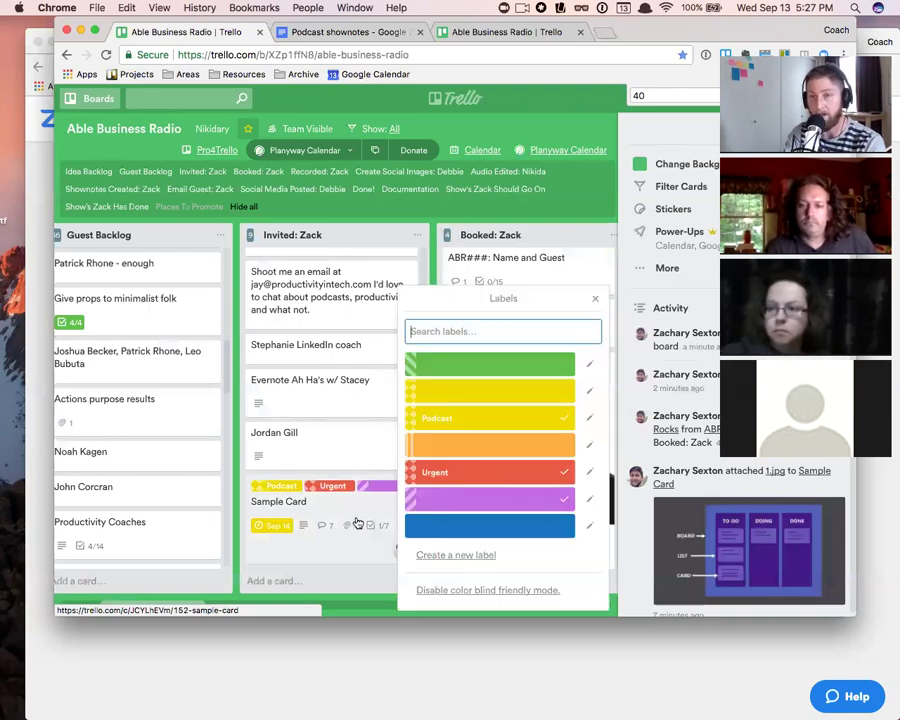
click(595, 298)
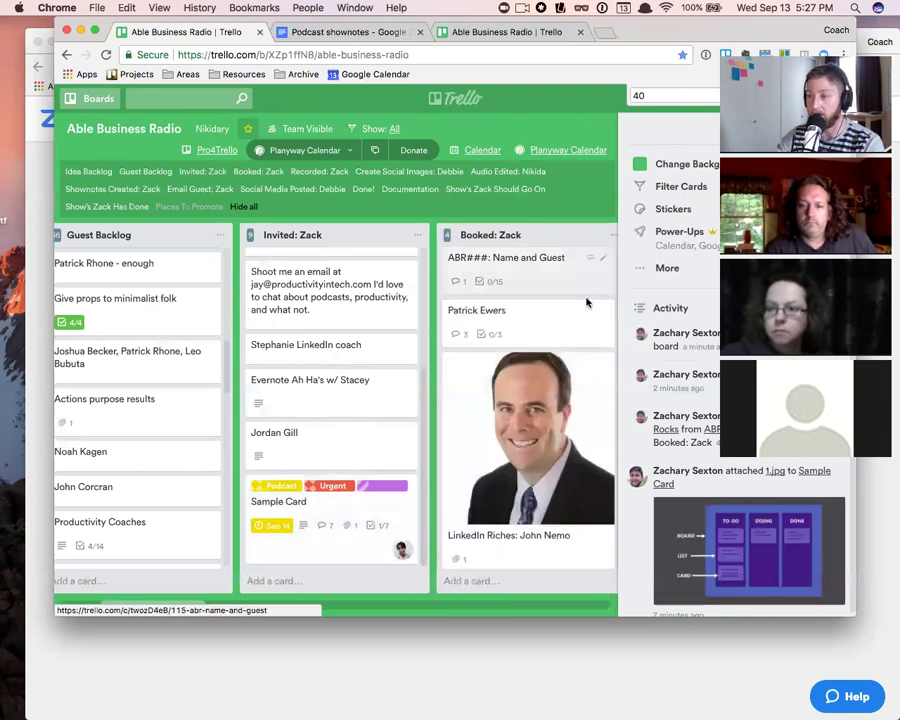
key(l)
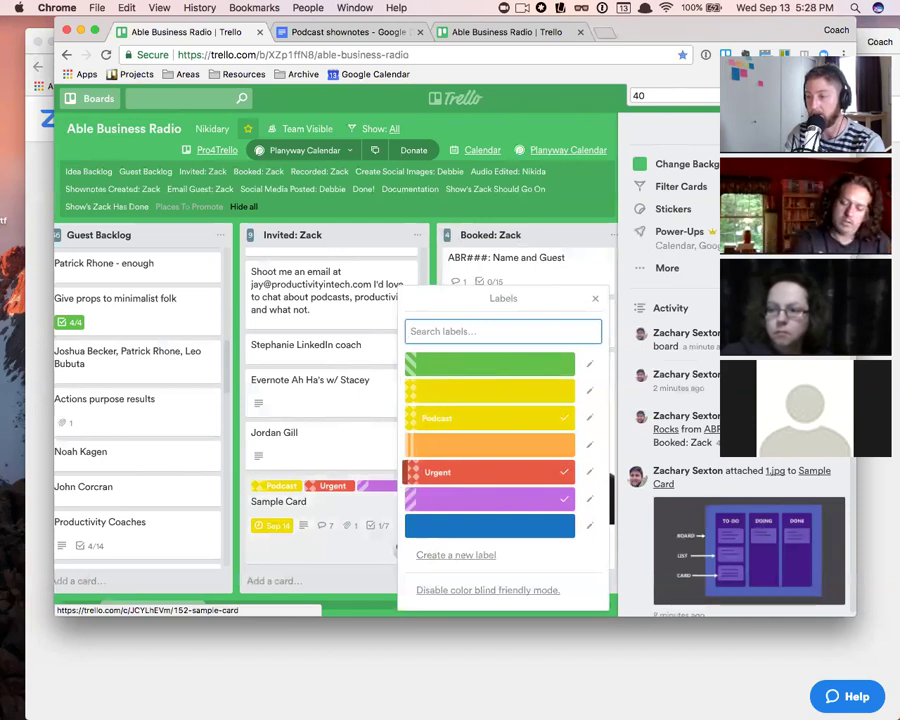
click(490, 472)
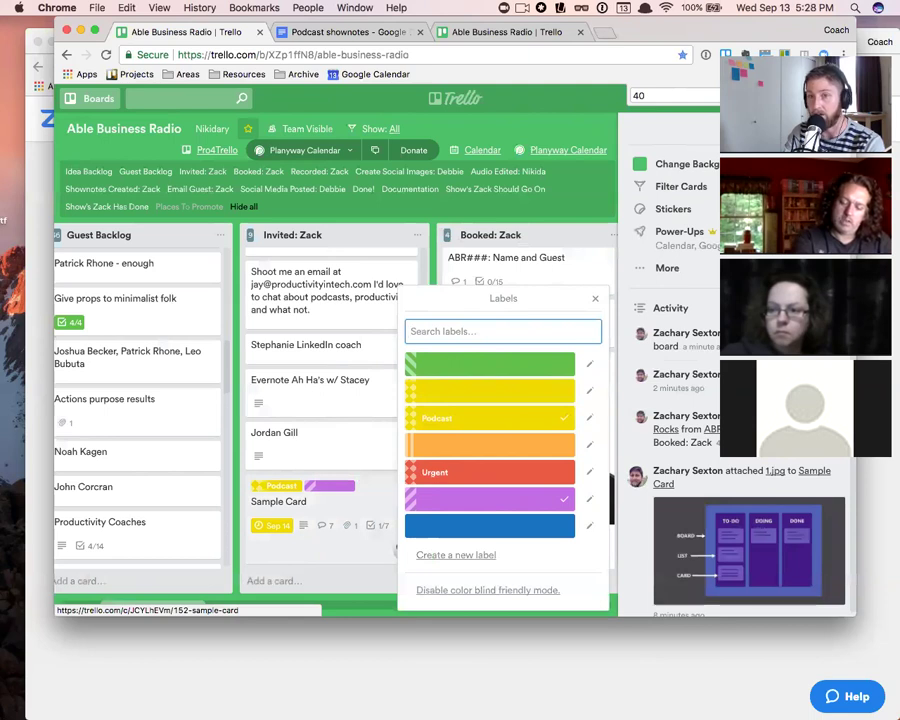
click(595, 298)
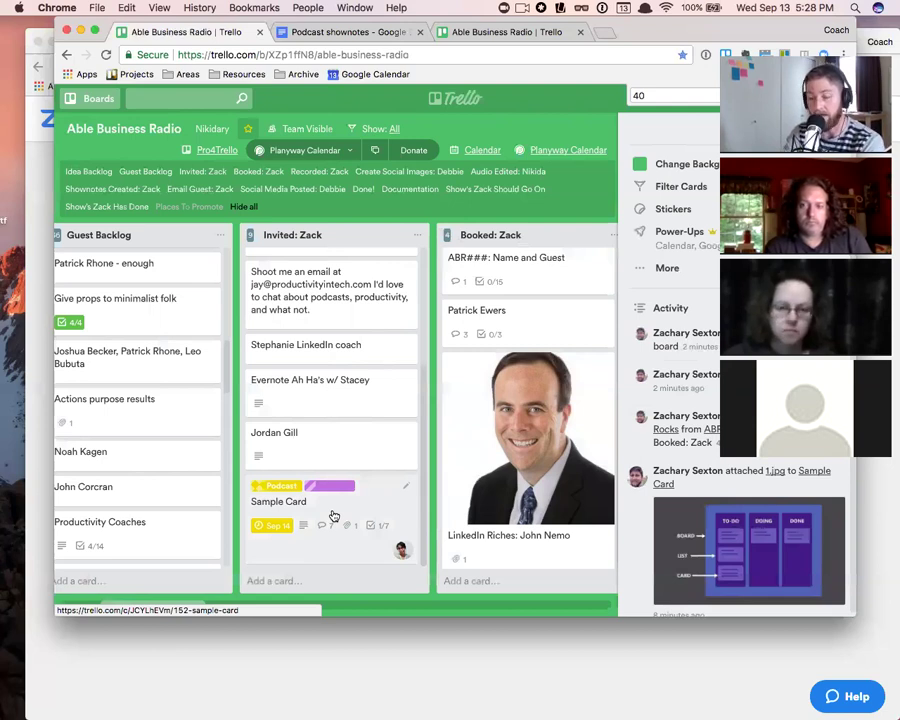
- Clear the label search, close the labels list, and toggle the green label off and on with 1
text(1l)
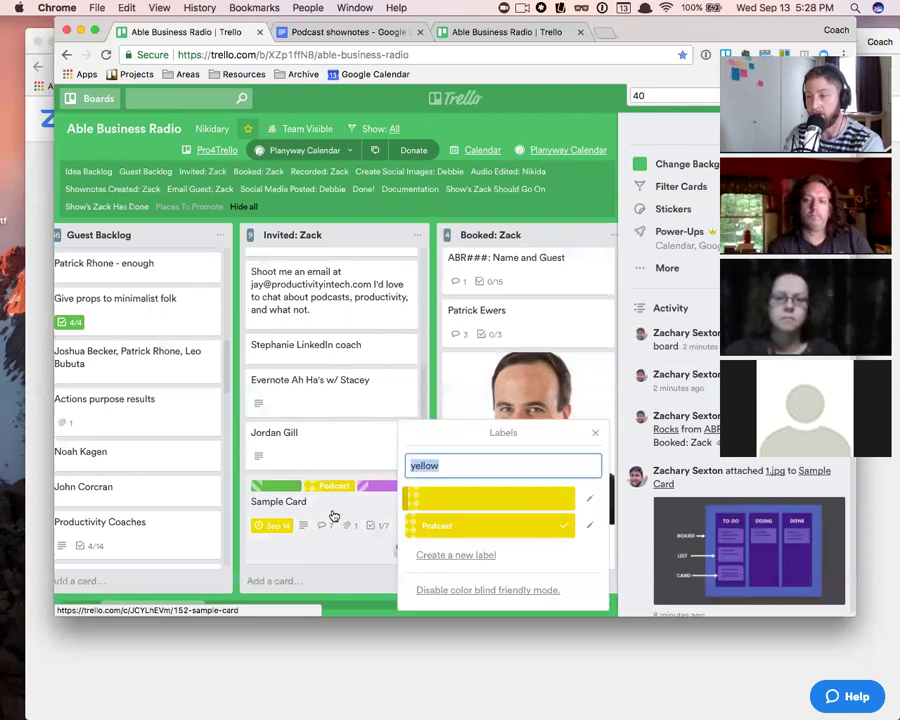
text(34)
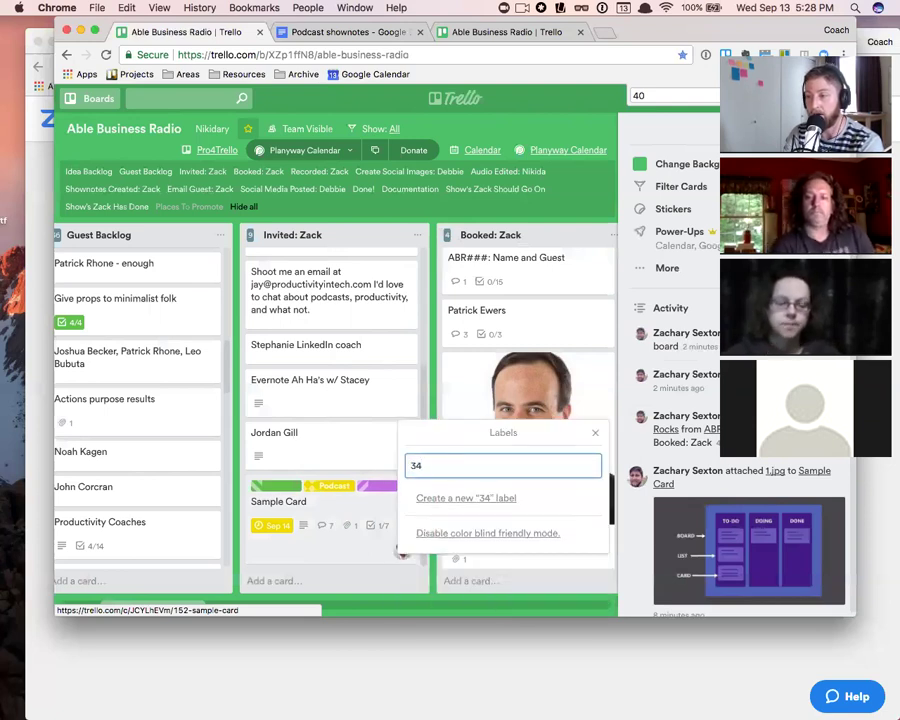
key(BackSpace)
key(BackSpace)
text(5)
key(BackSpace)
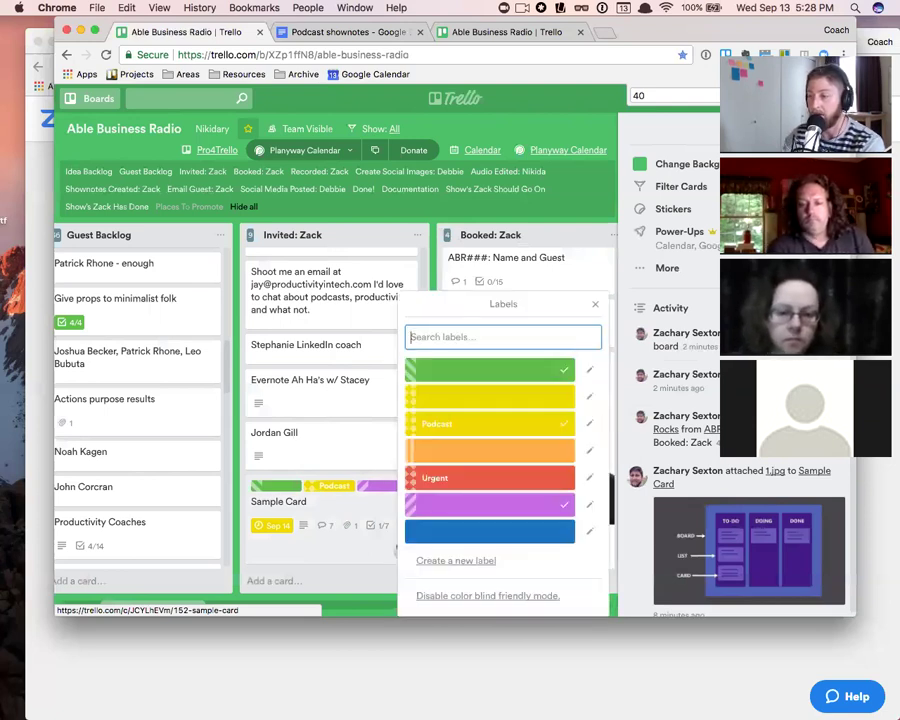
click(595, 303)
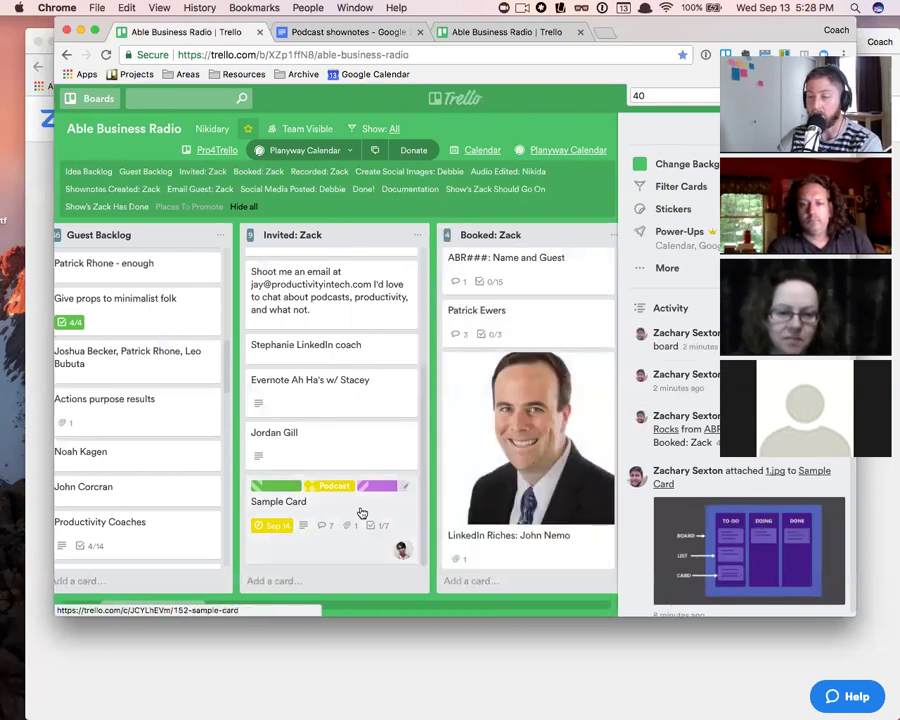
key(1)
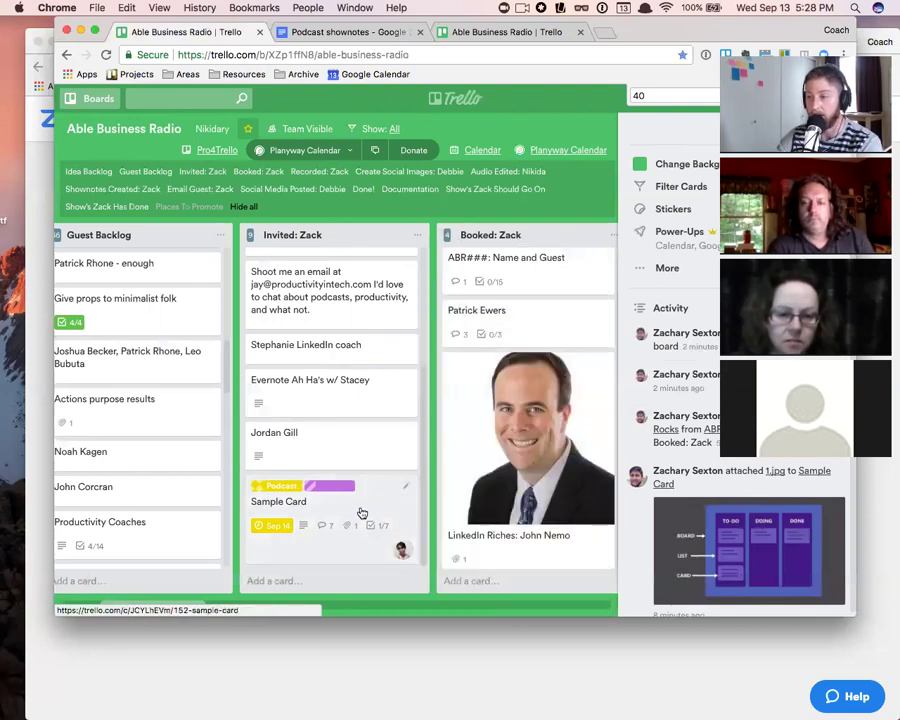
key(1)
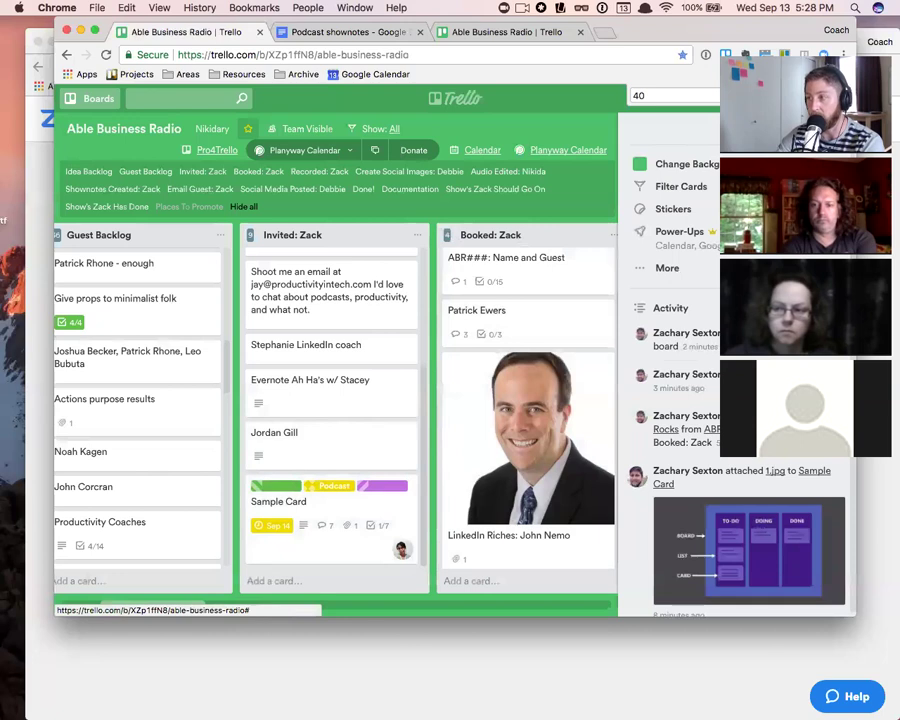
- Hide and reopen the board's side menu and peek at its extra options
click(839, 129)
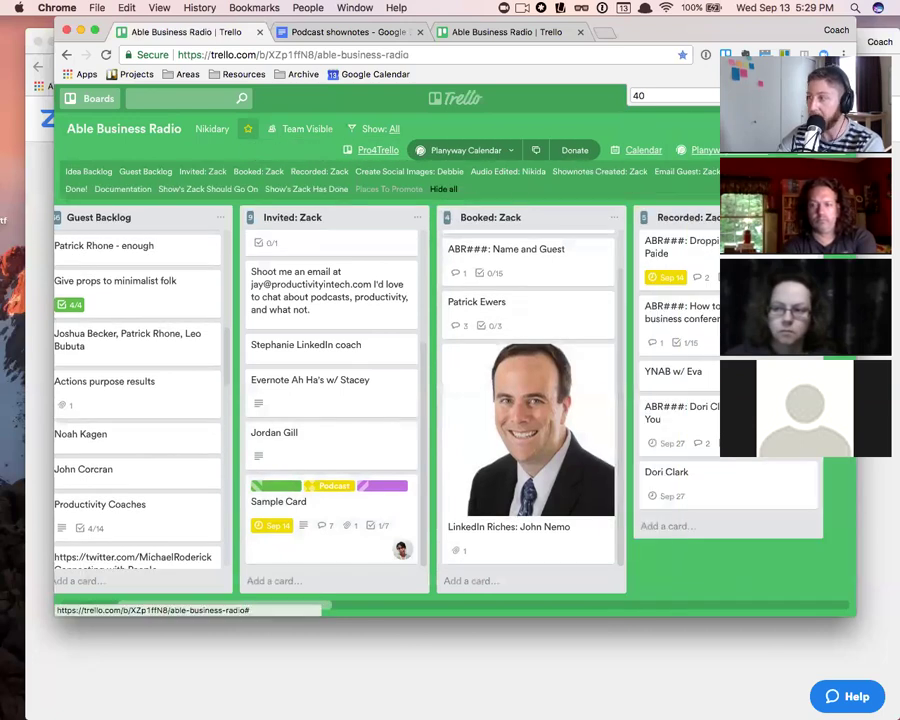
scroll(455, 400, right, 4)
click(839, 129)
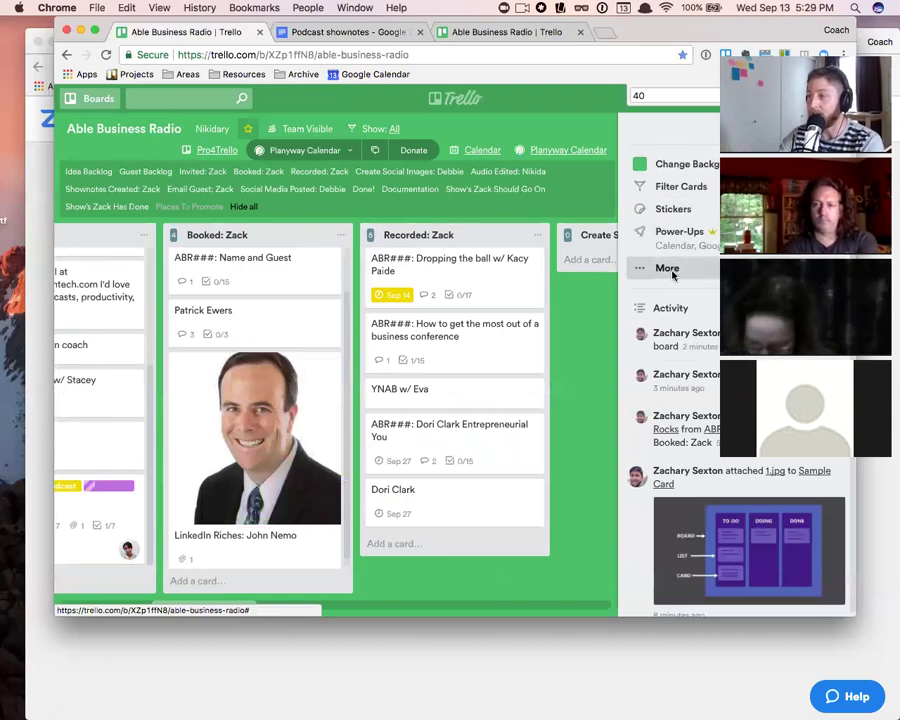
click(668, 269)
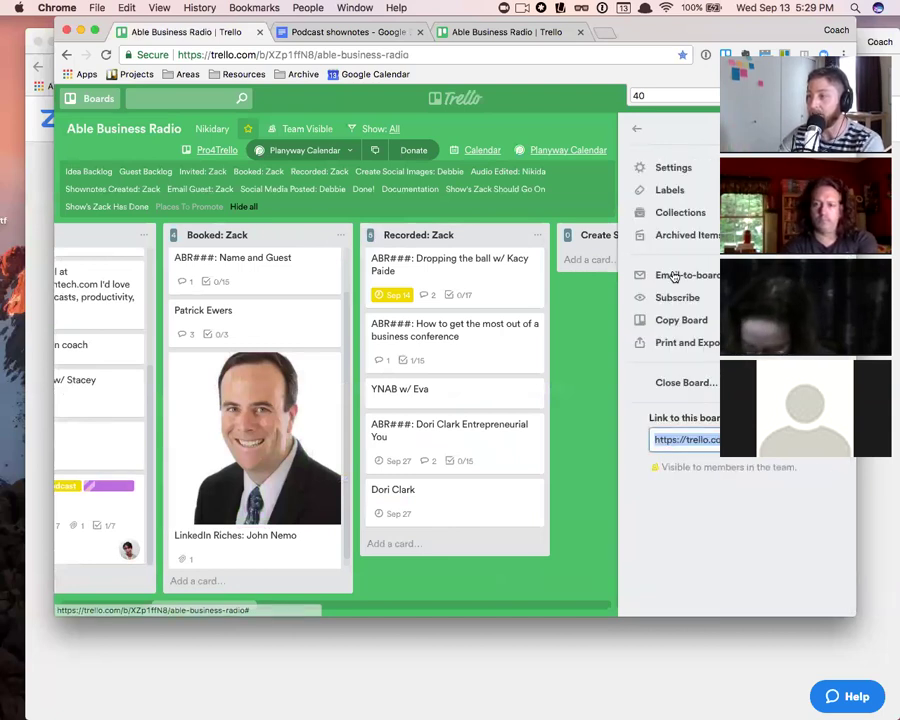
click(638, 131)
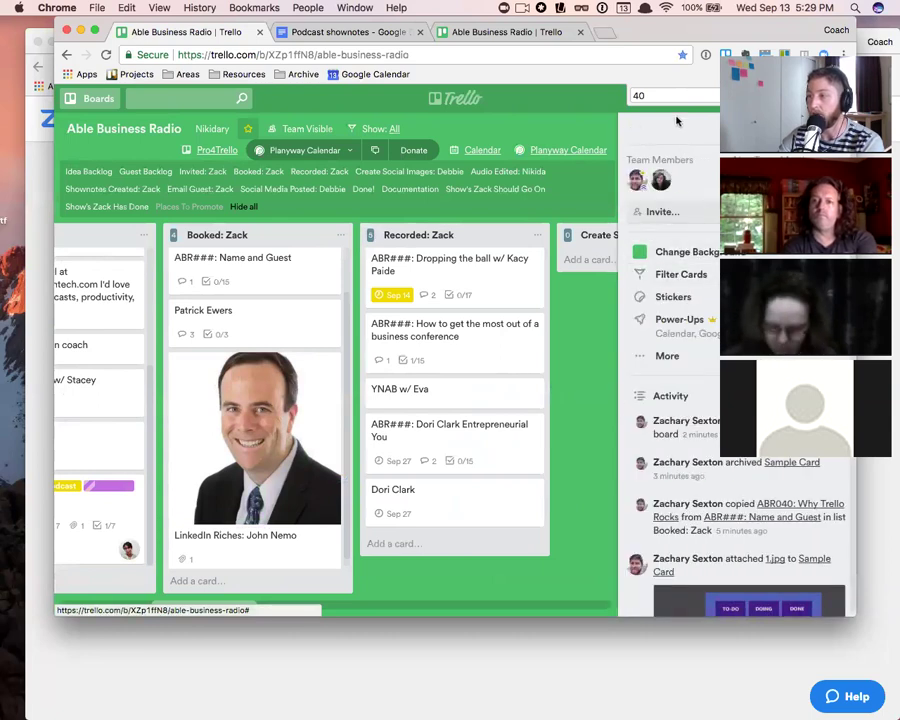
- Filter cards by the yellow label, a member and Urgent, clearing each filter in turn
click(681, 274)
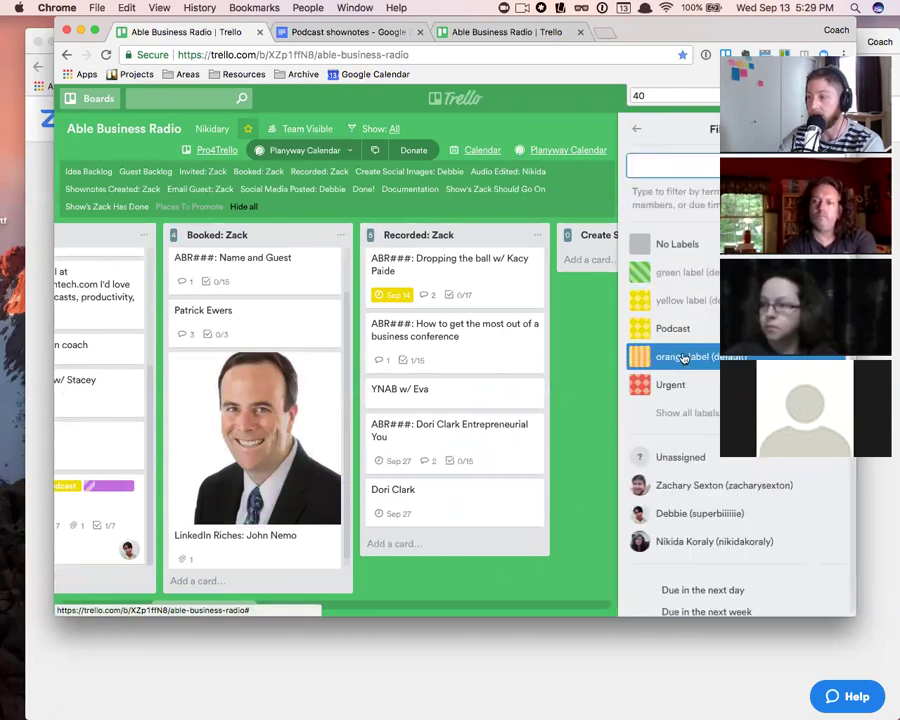
click(686, 300)
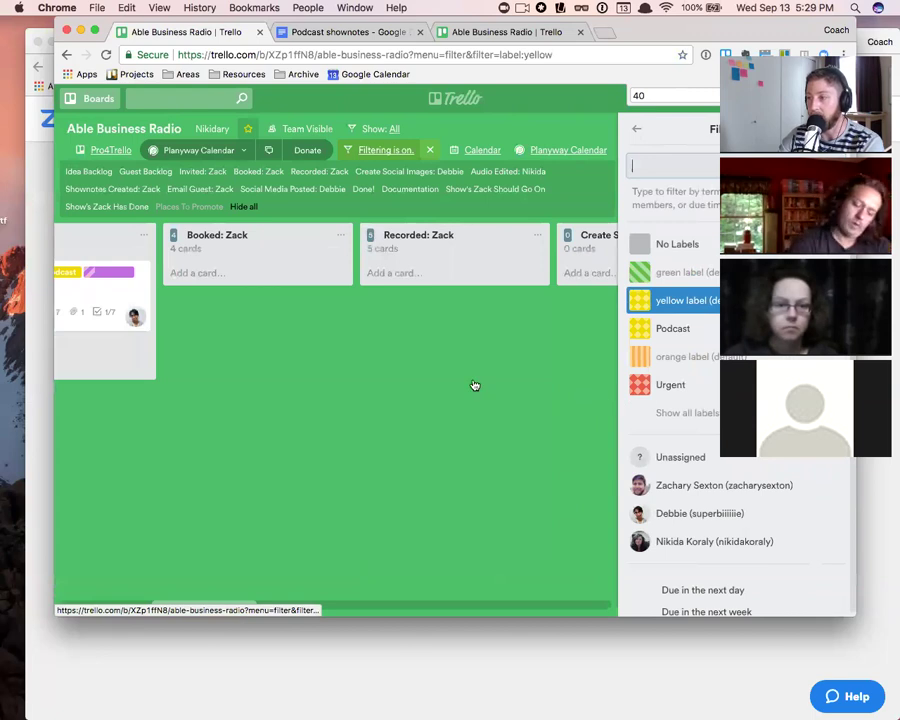
click(686, 300)
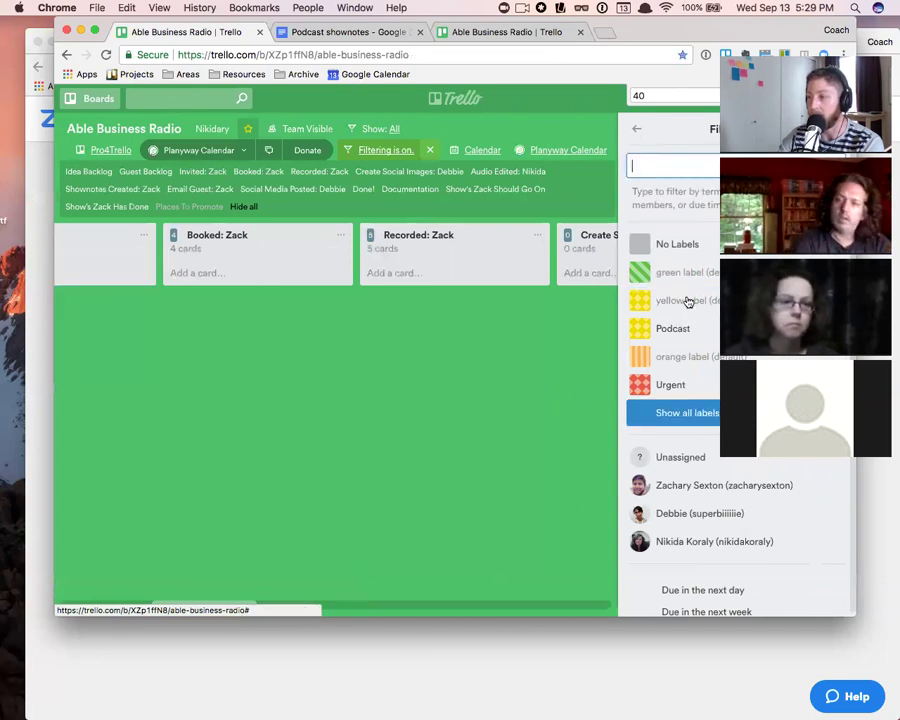
click(686, 488)
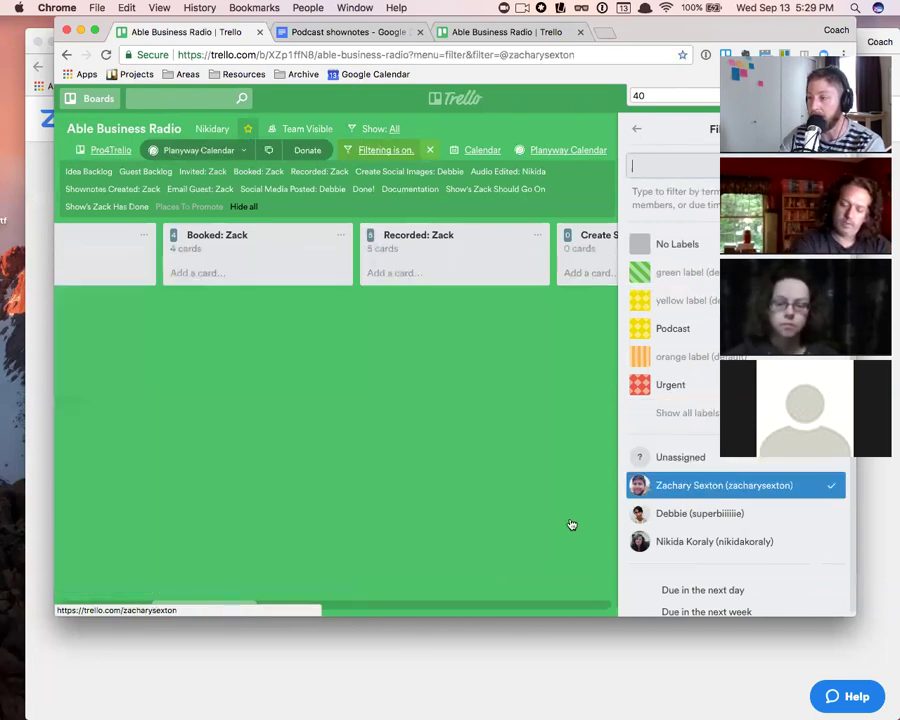
click(652, 482)
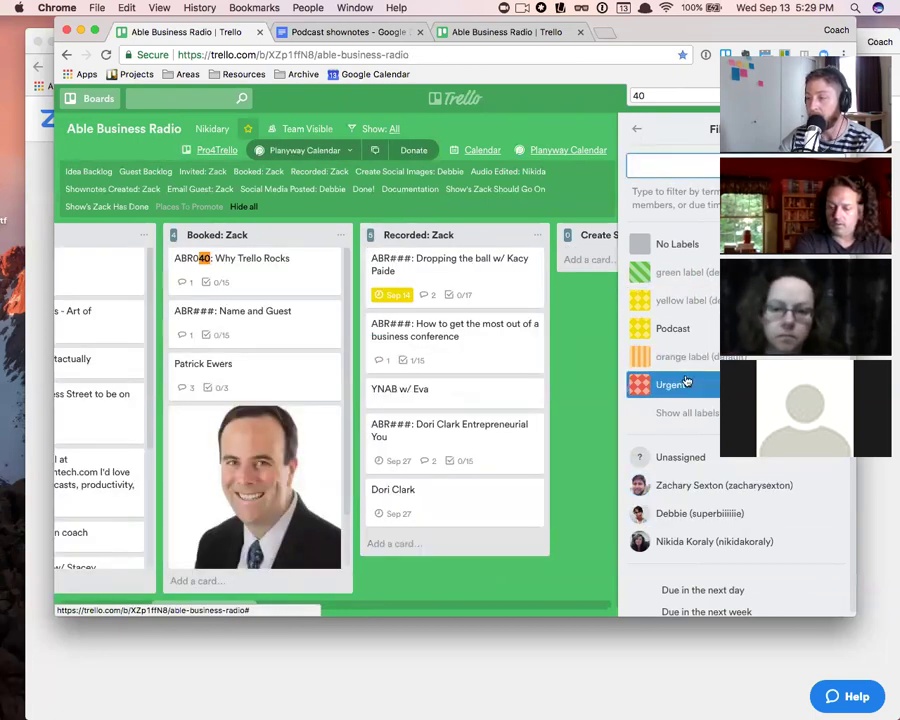
click(673, 384)
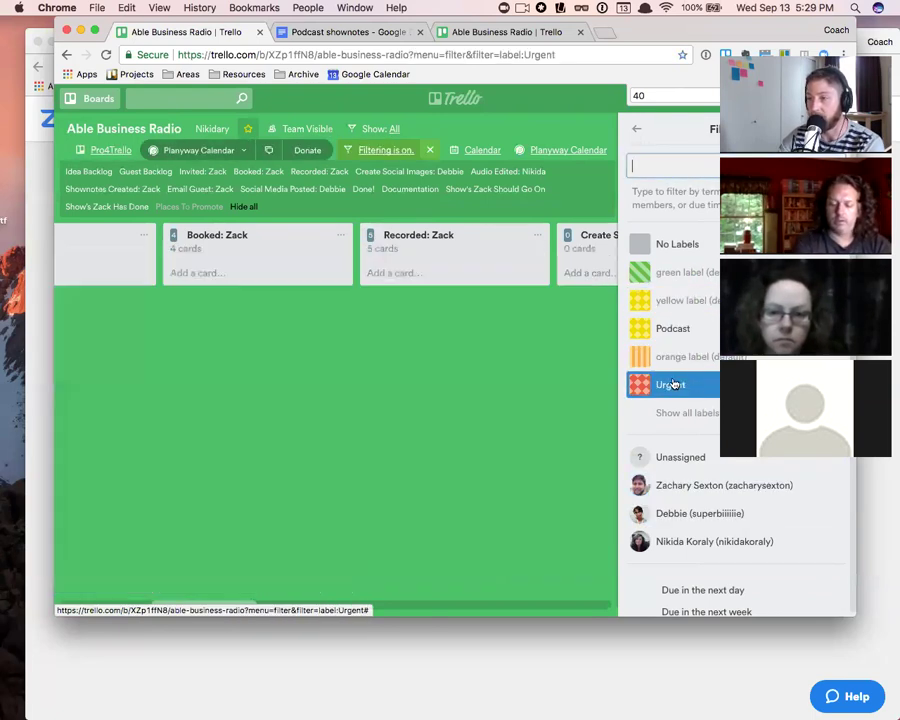
click(673, 384)
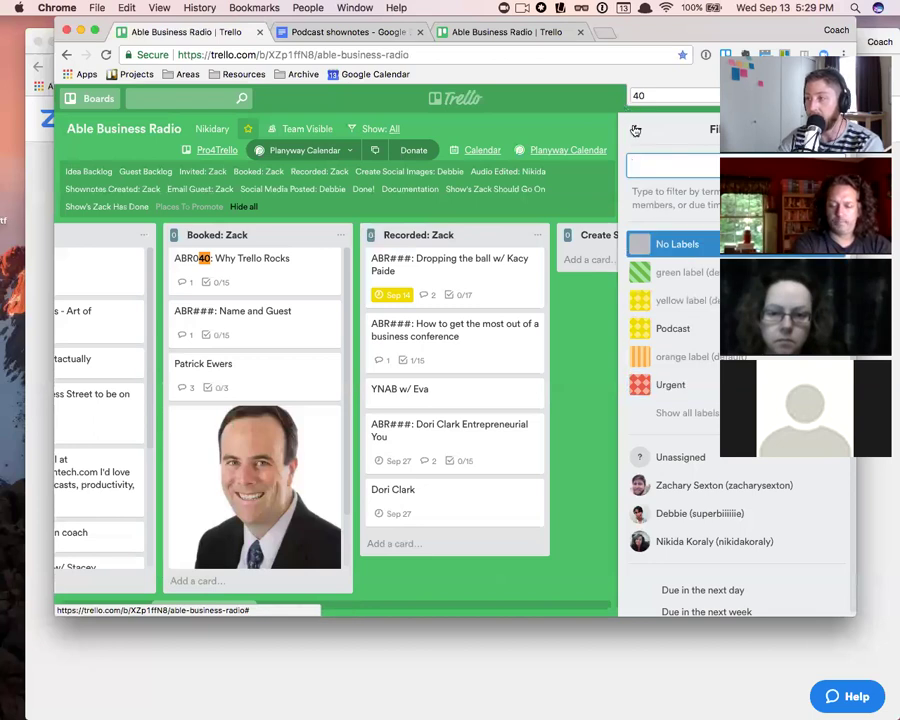
click(635, 130)
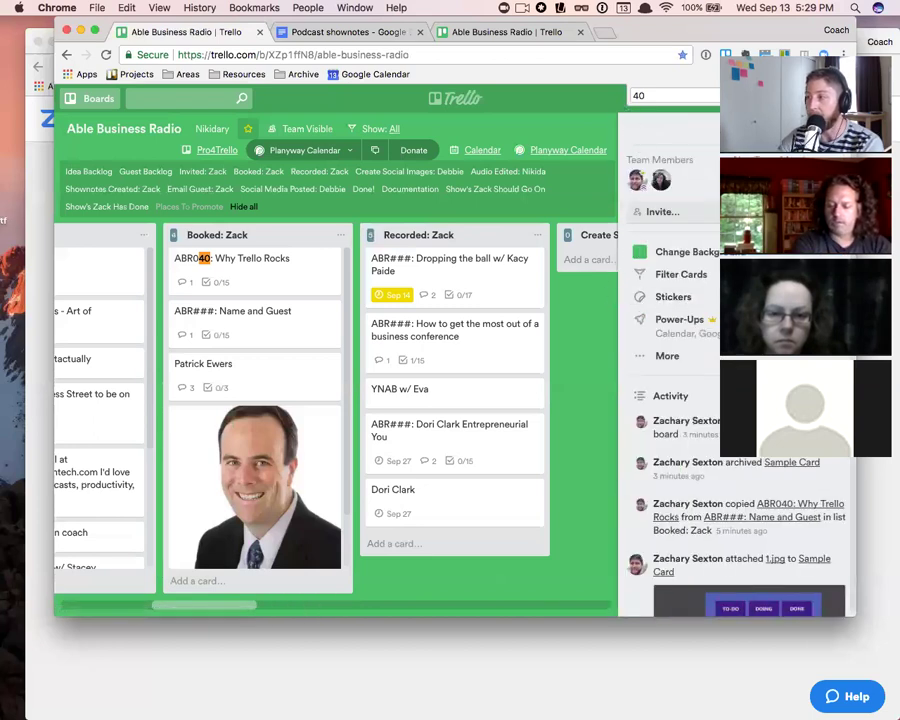
- Toggle the filter panel with F, select ABR040: Why Trello Rocks, and show the keyboard shortcuts
key(f)
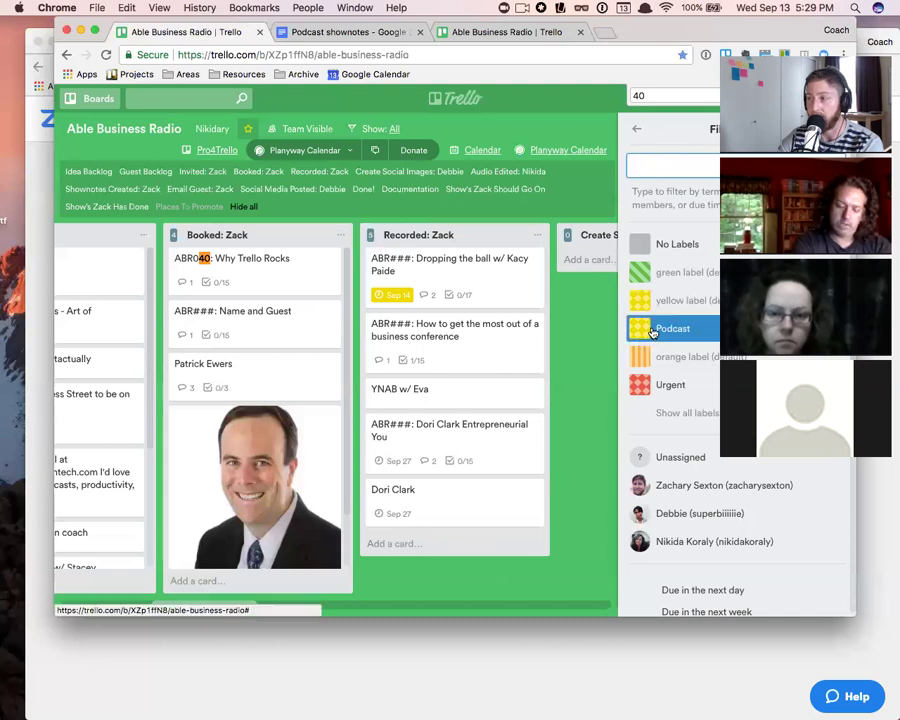
key(Escape)
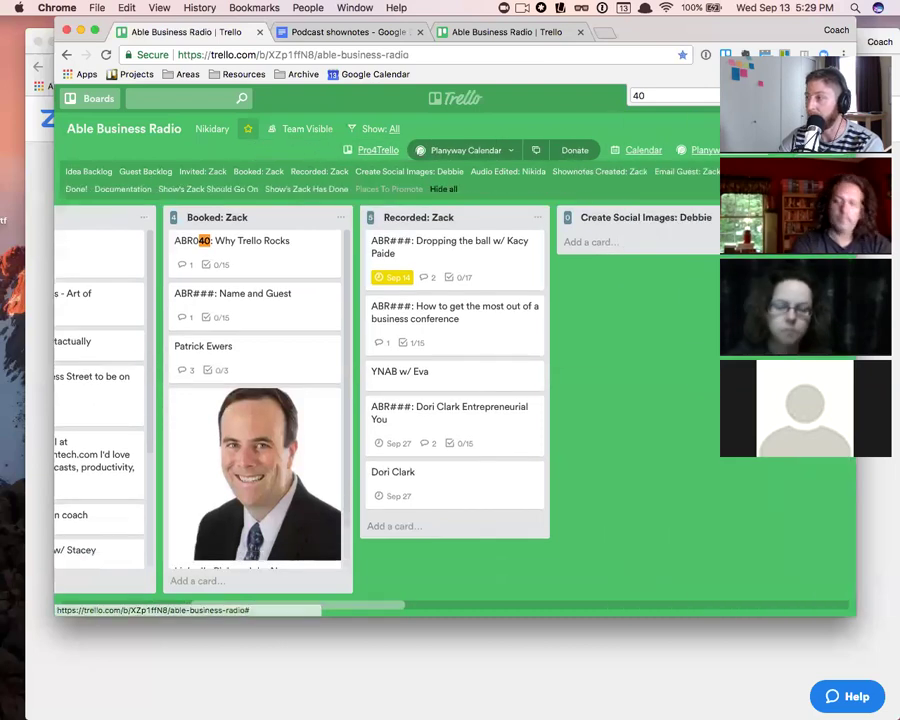
key(Down)
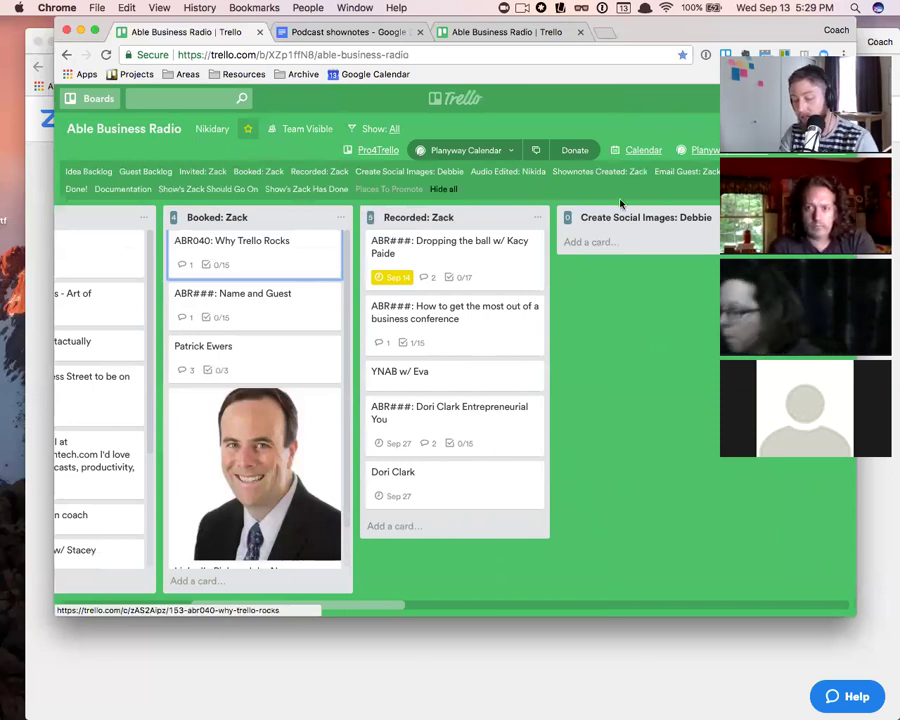
key(shift+slash)
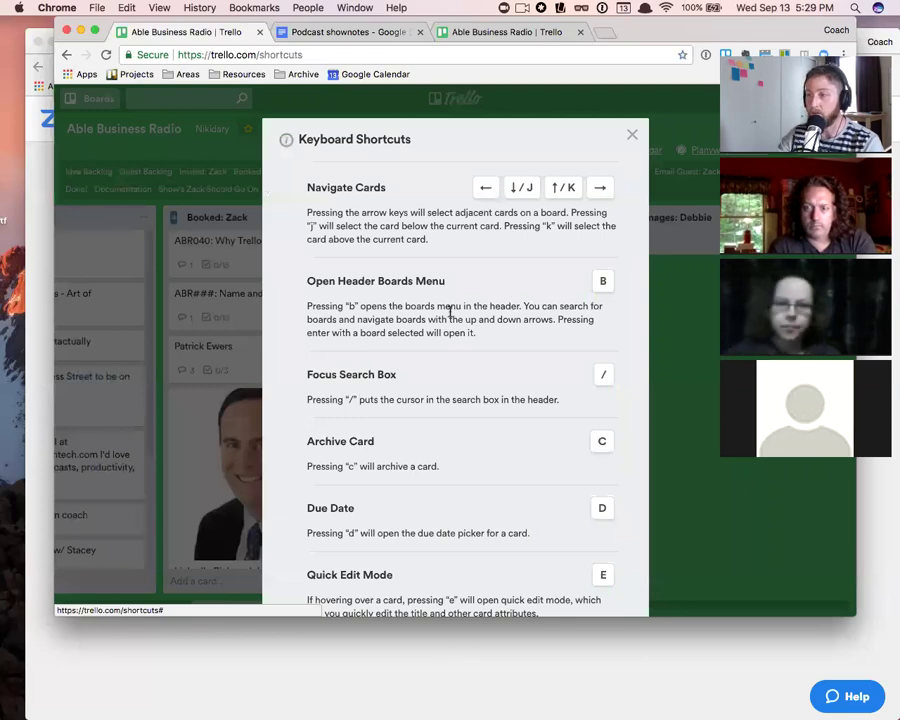
scroll(474, 322, down, 10)
scroll(475, 325, down, 15)
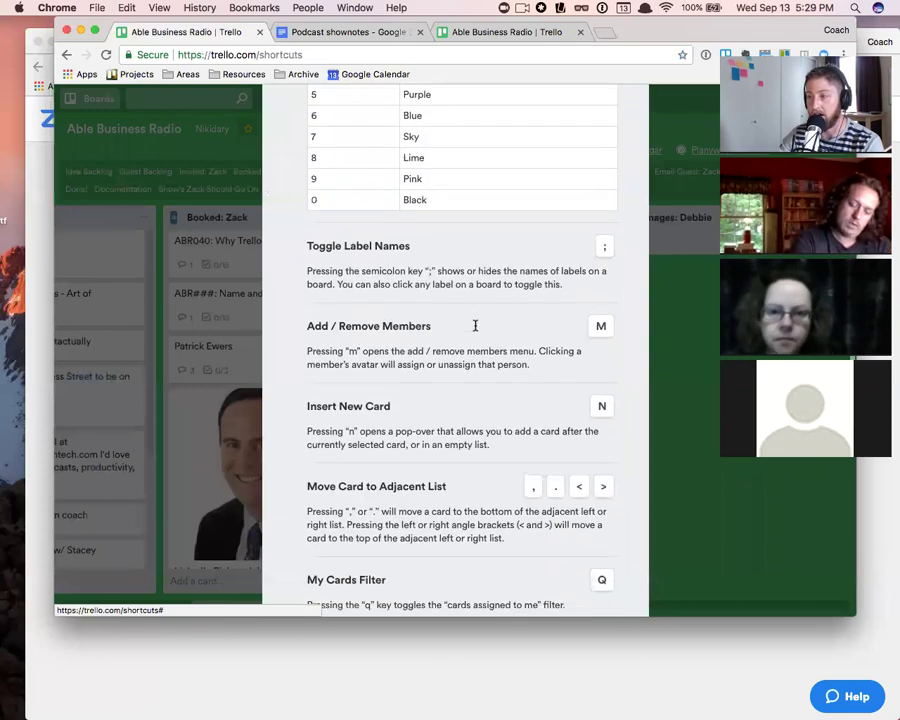
scroll(476, 325, down, 2)
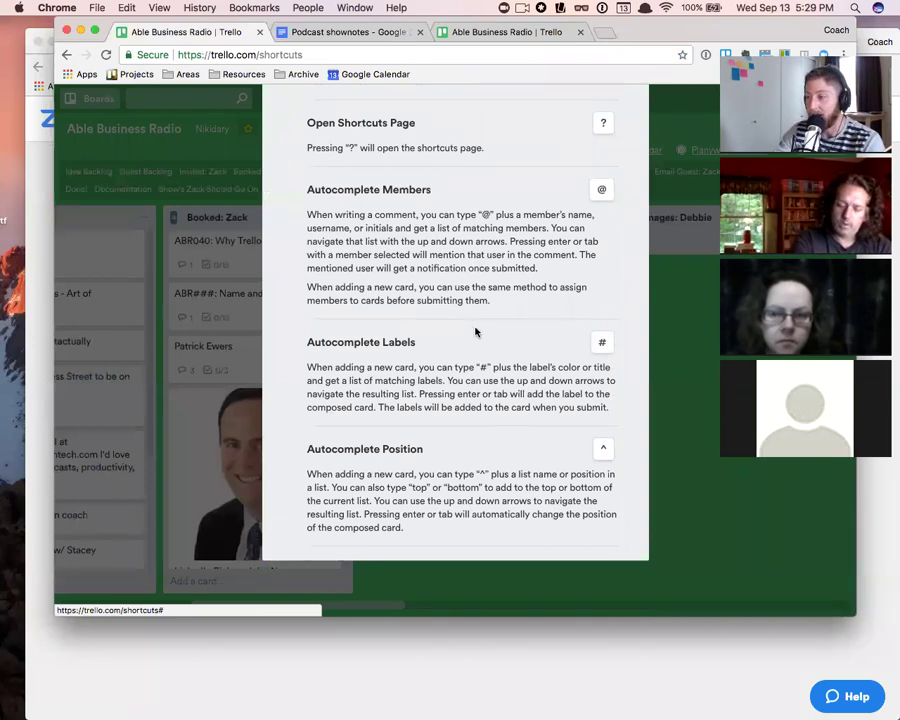
scroll(475, 332, up, 10)
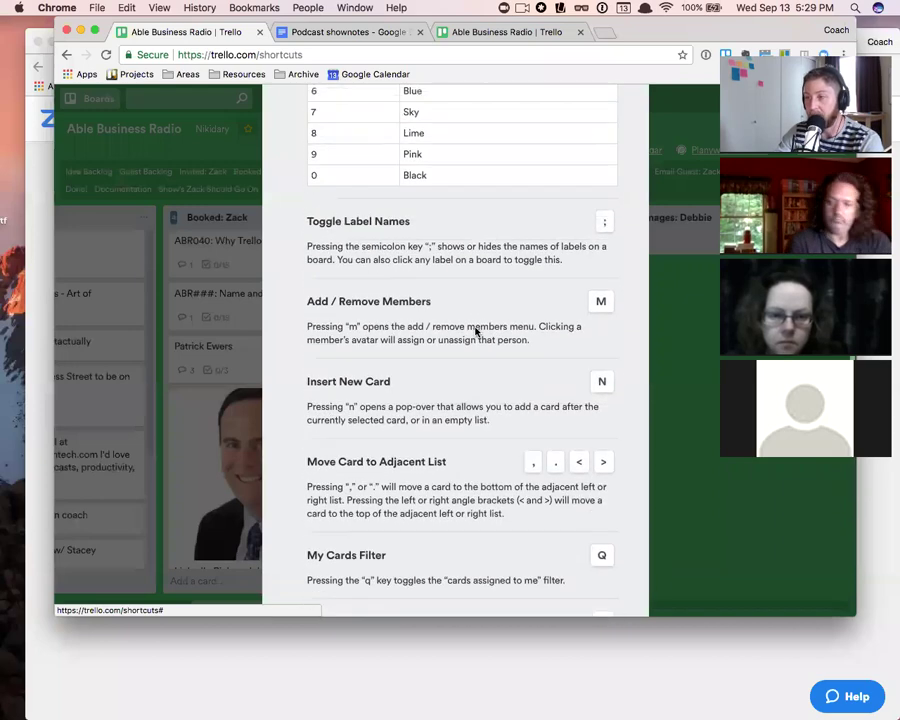
scroll(476, 332, up, 6)
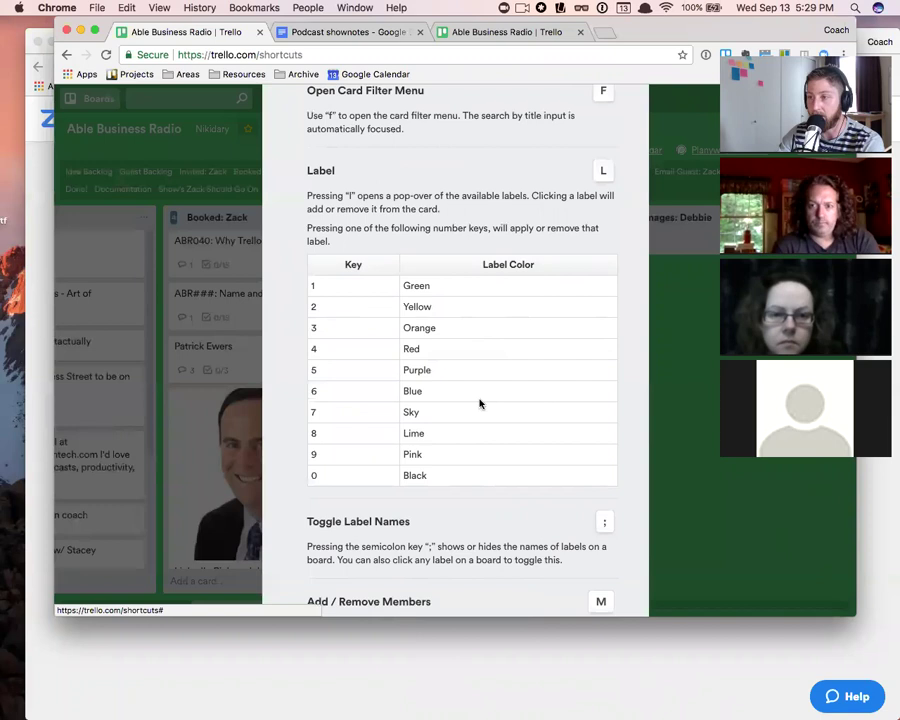
scroll(444, 358, up, 5)
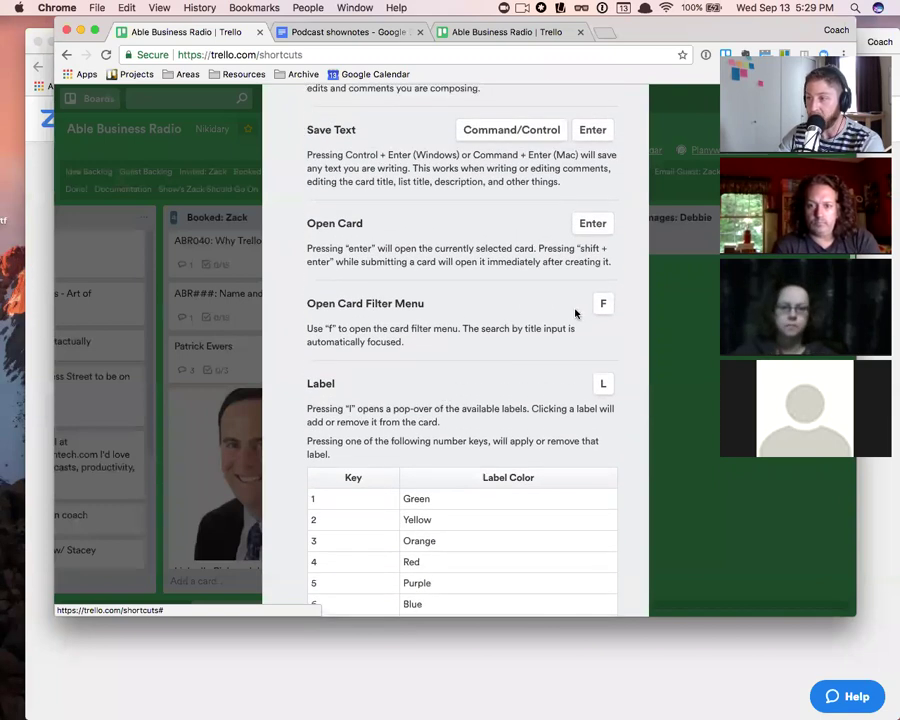
scroll(517, 311, up, 4)
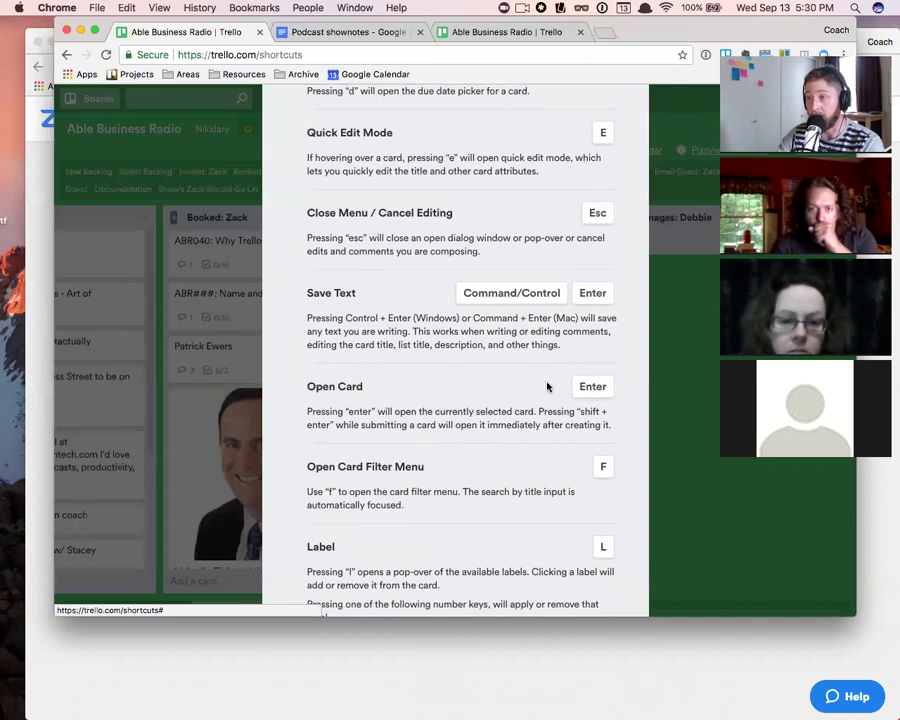
scroll(545, 384, up, 4)
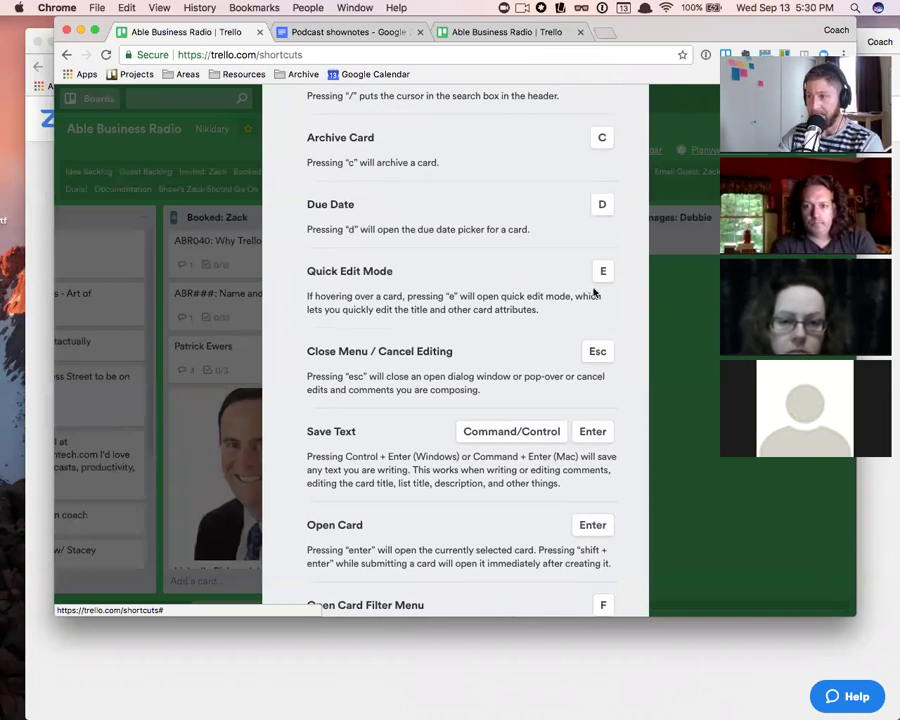
scroll(594, 292, up, 8)
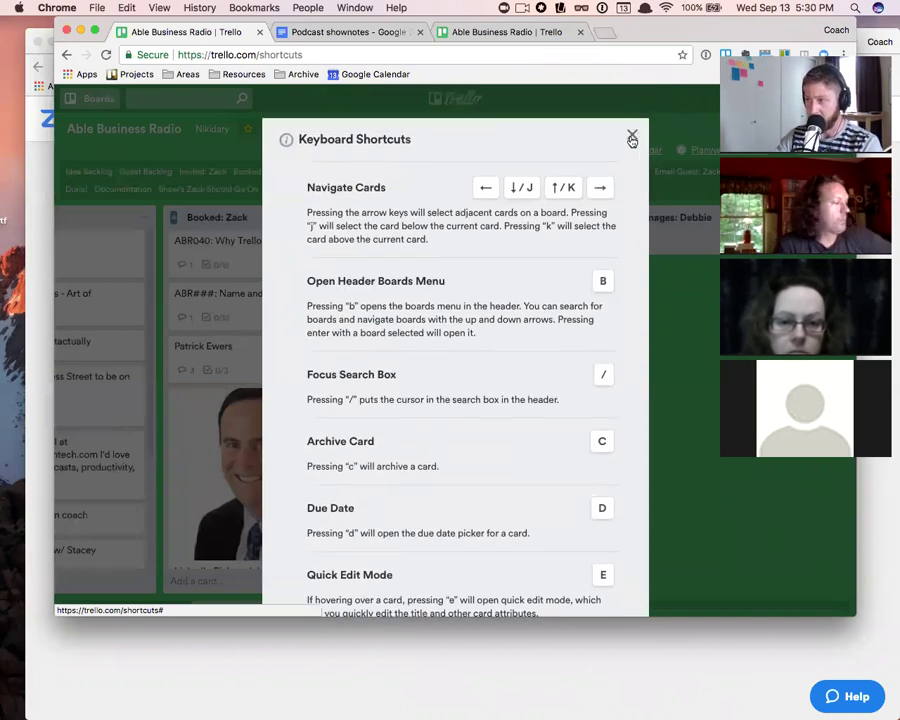
click(632, 136)
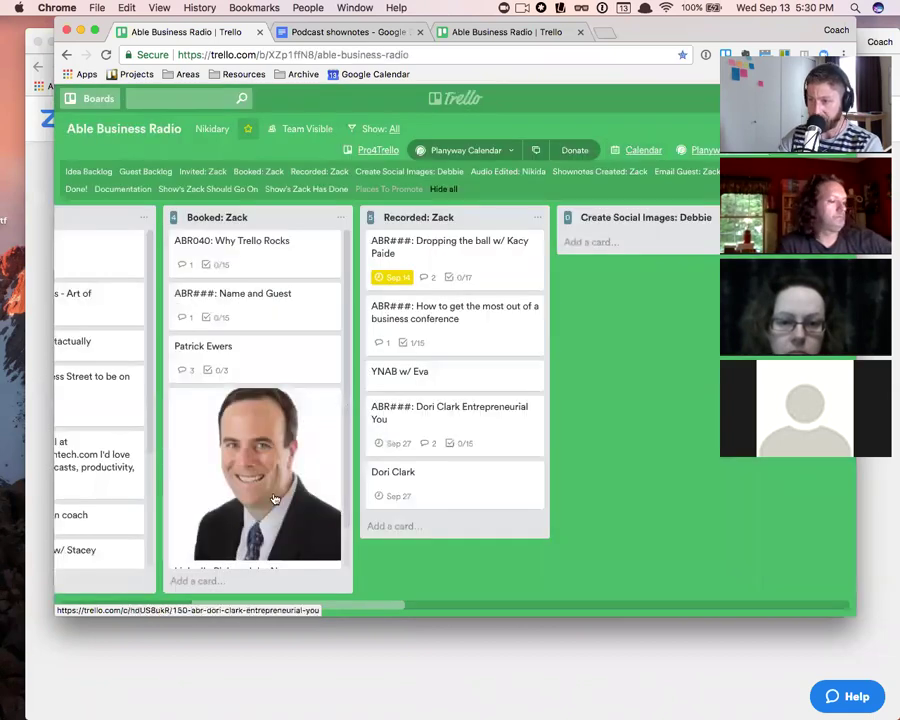
- Quick-edit the guest card in Booked: Zack and bring up its Move Card options
click(332, 349)
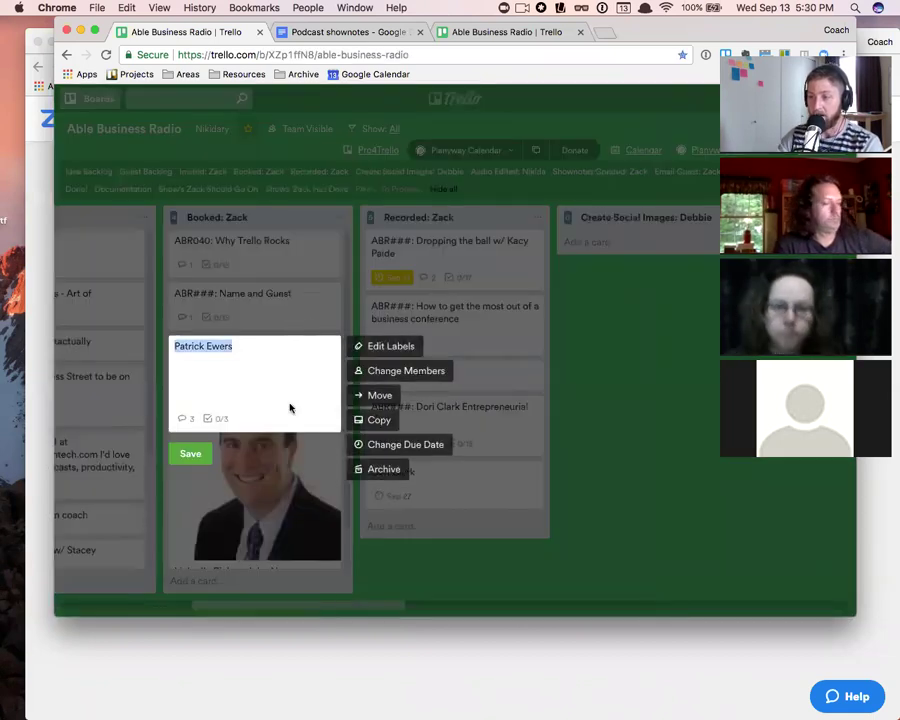
click(190, 453)
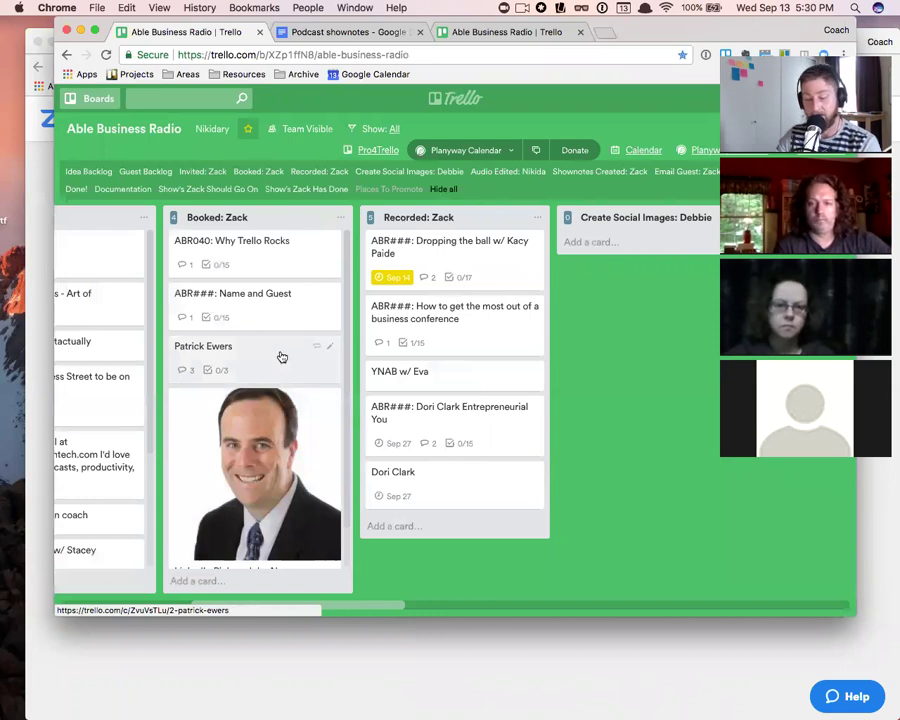
key(e)
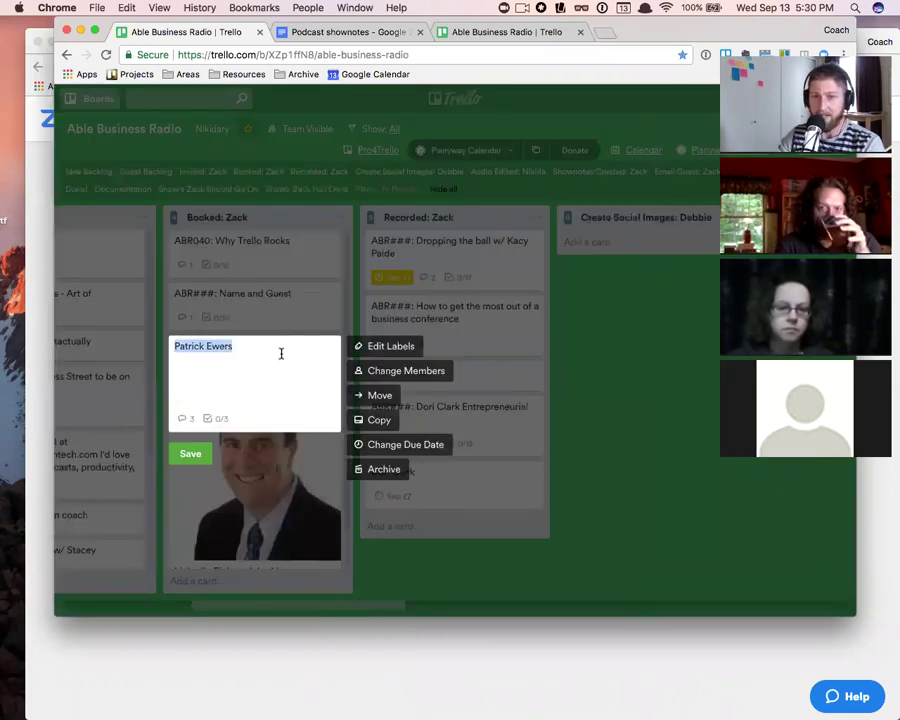
click(198, 455)
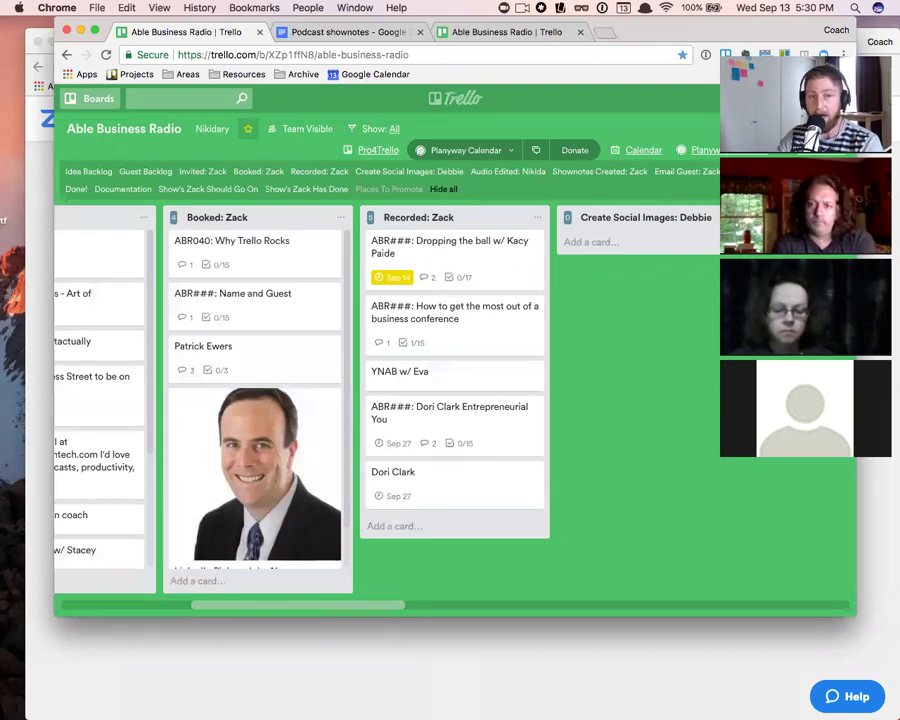
click(331, 348)
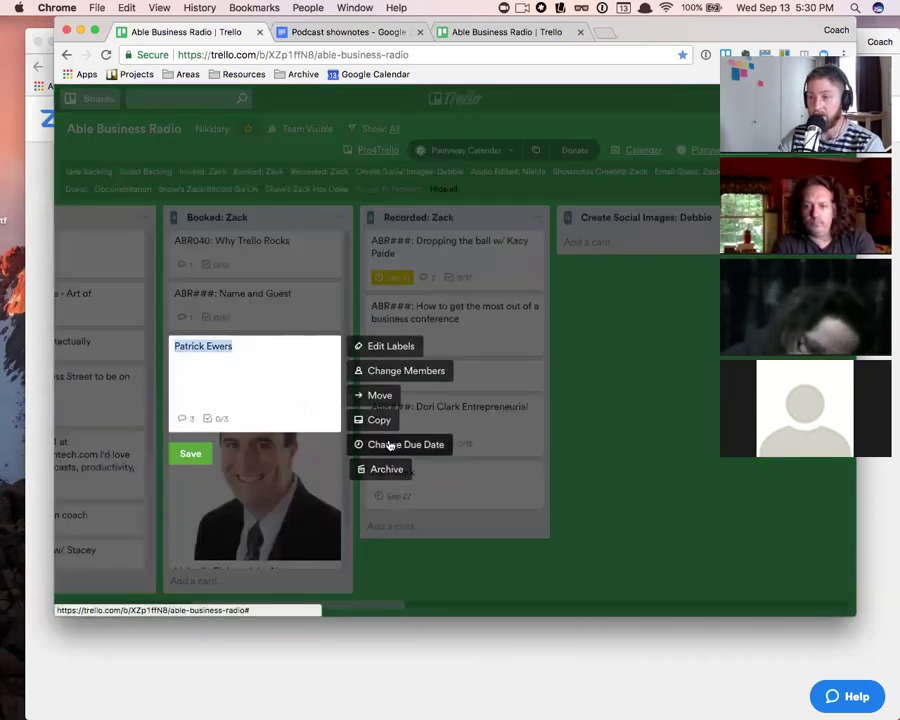
click(267, 397)
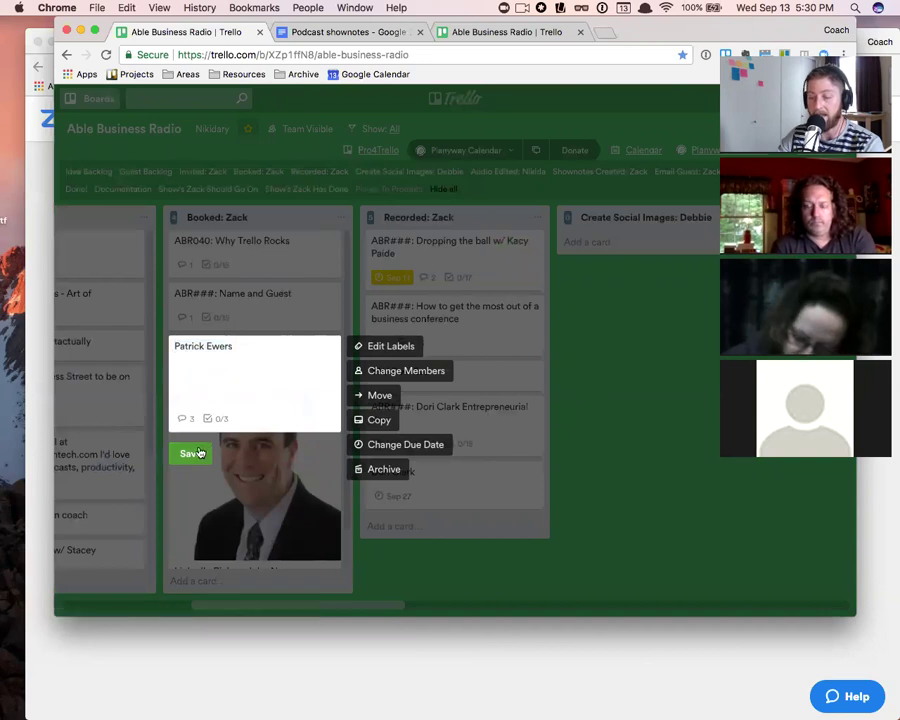
click(384, 396)
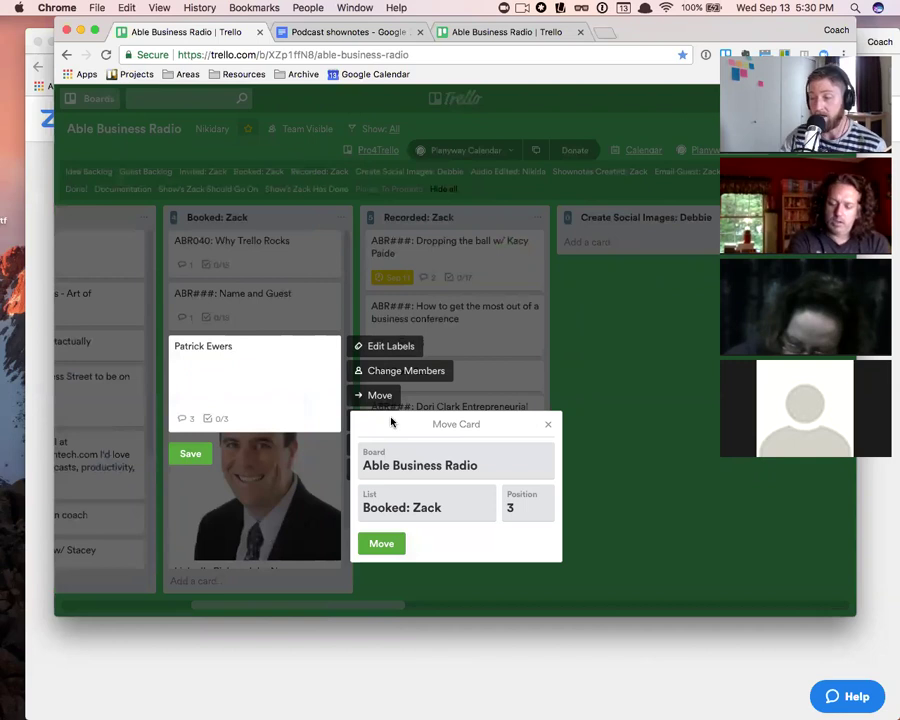
- Browse the destination boards list, then close it keeping the current board
click(410, 468)
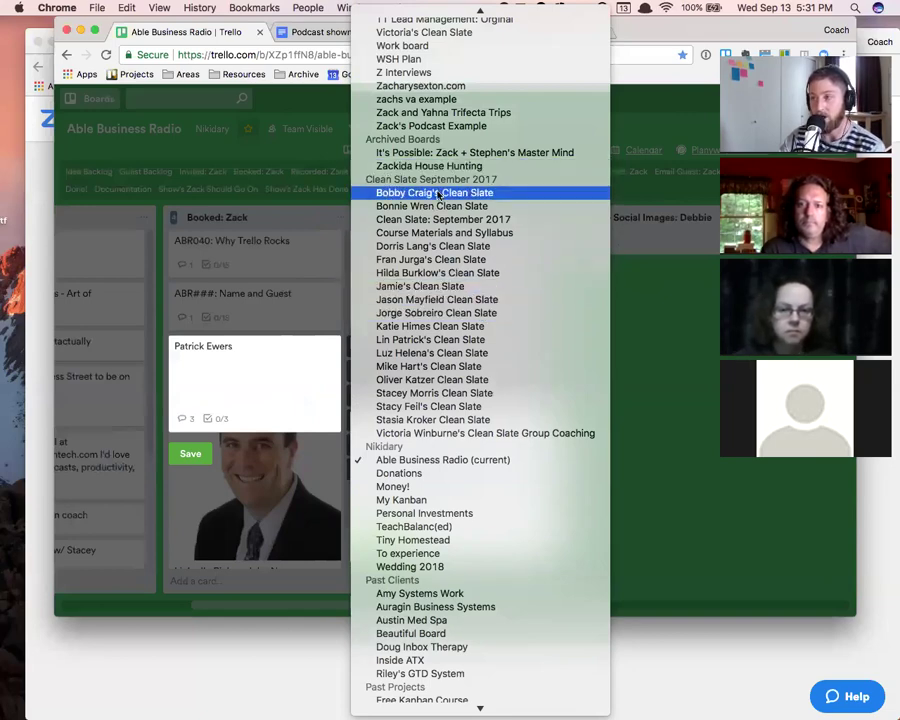
scroll(440, 197, up, 5)
scroll(437, 196, down, 5)
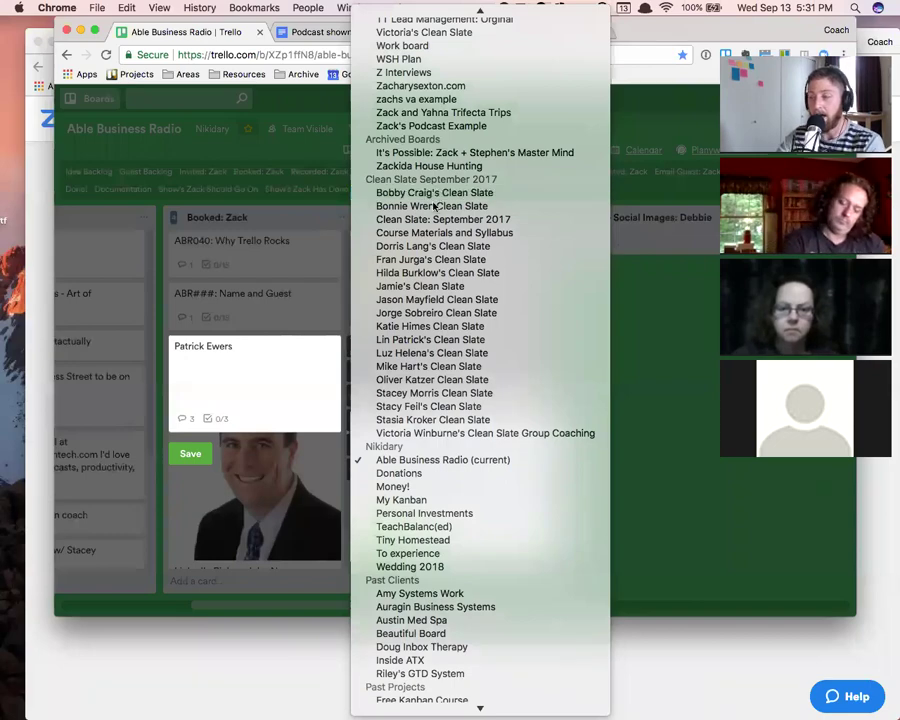
scroll(498, 203, up, 2)
scroll(498, 203, up, 15)
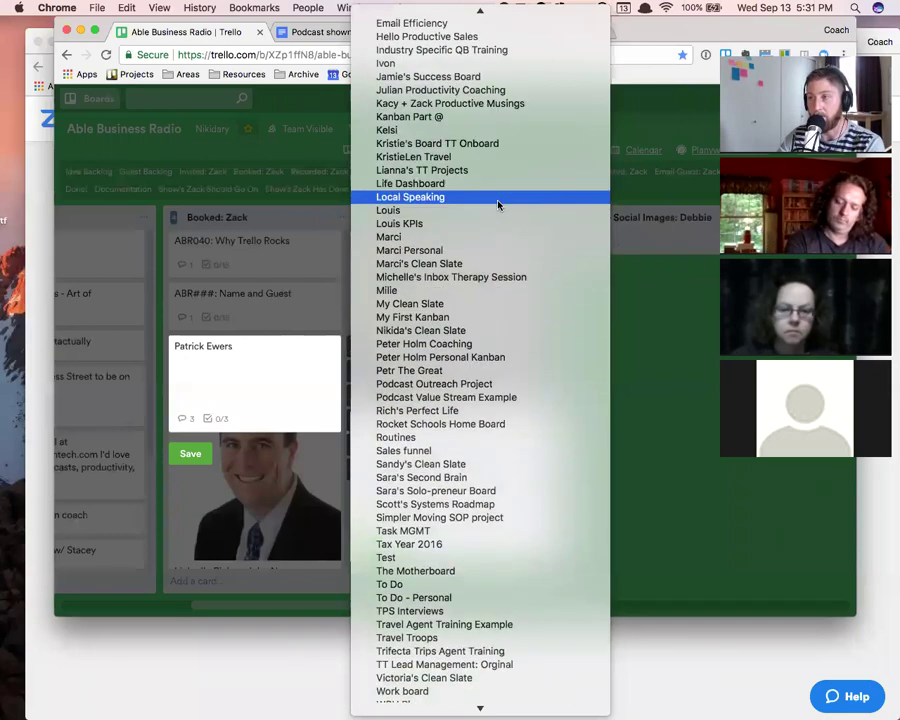
scroll(498, 203, down, 10)
scroll(630, 343, down, 10)
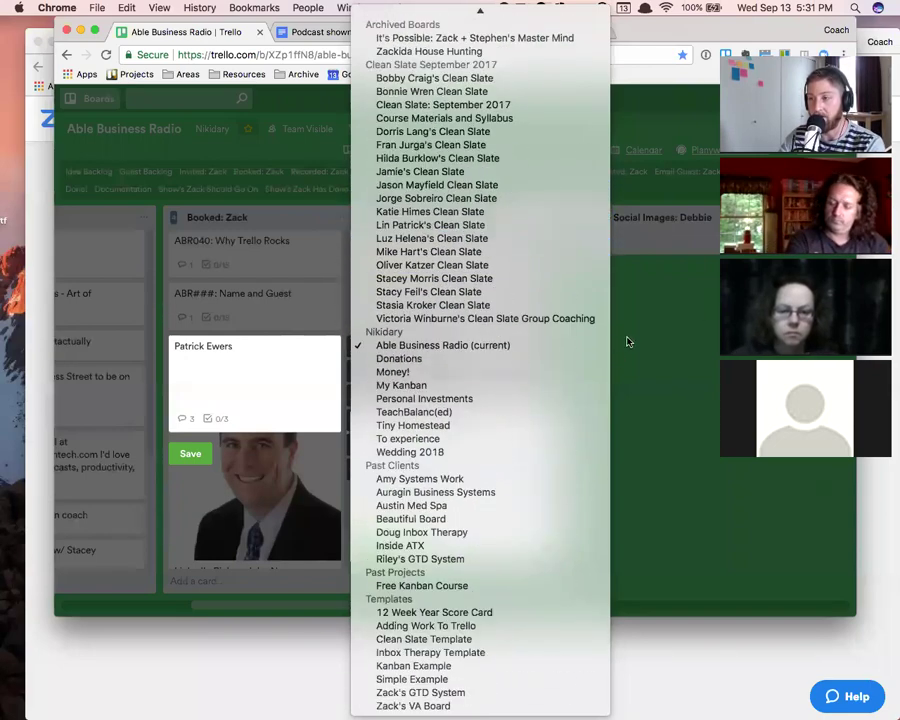
click(652, 303)
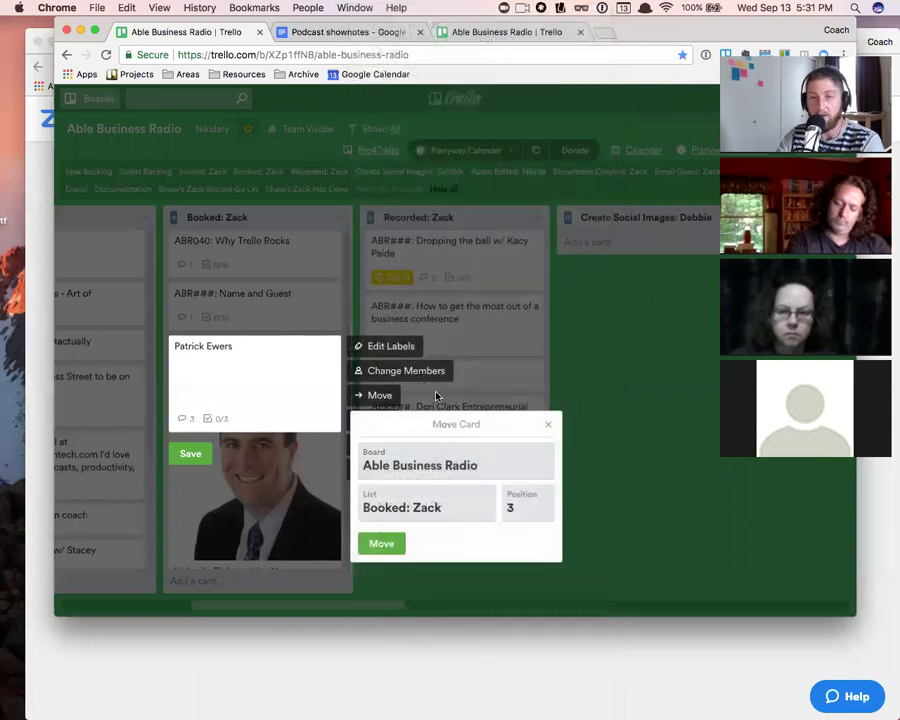
- Pick My Kanban with list Notes/Ideas, check positions, then cancel the move
click(464, 463)
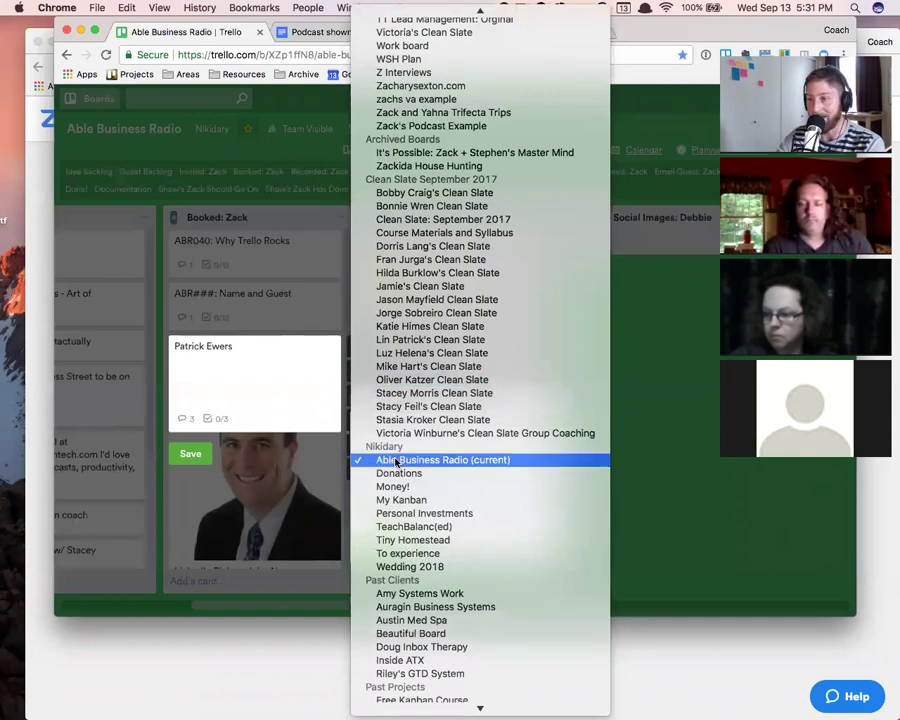
click(400, 499)
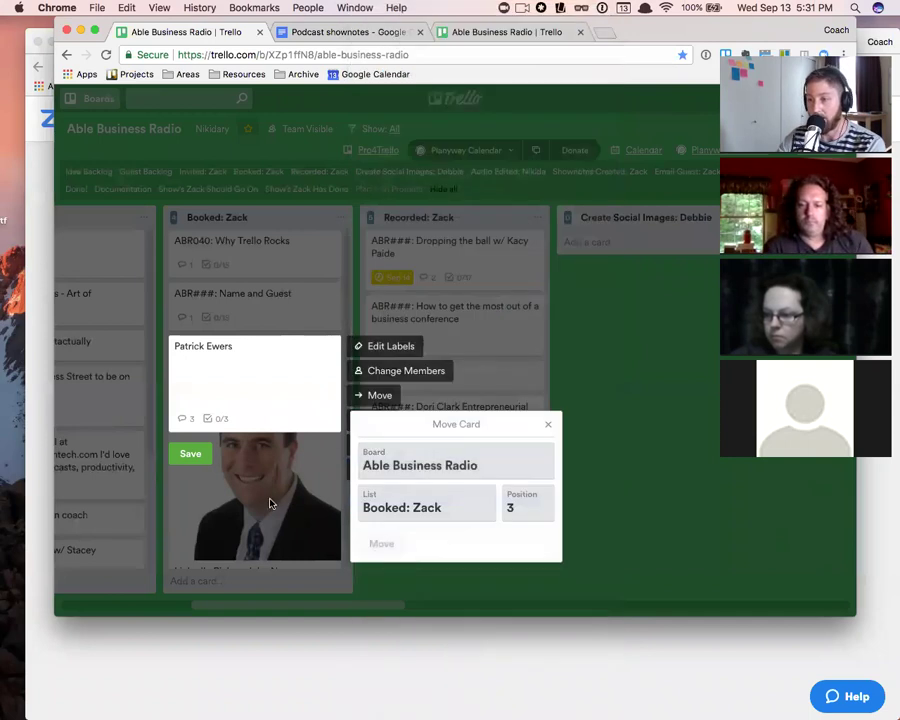
click(394, 516)
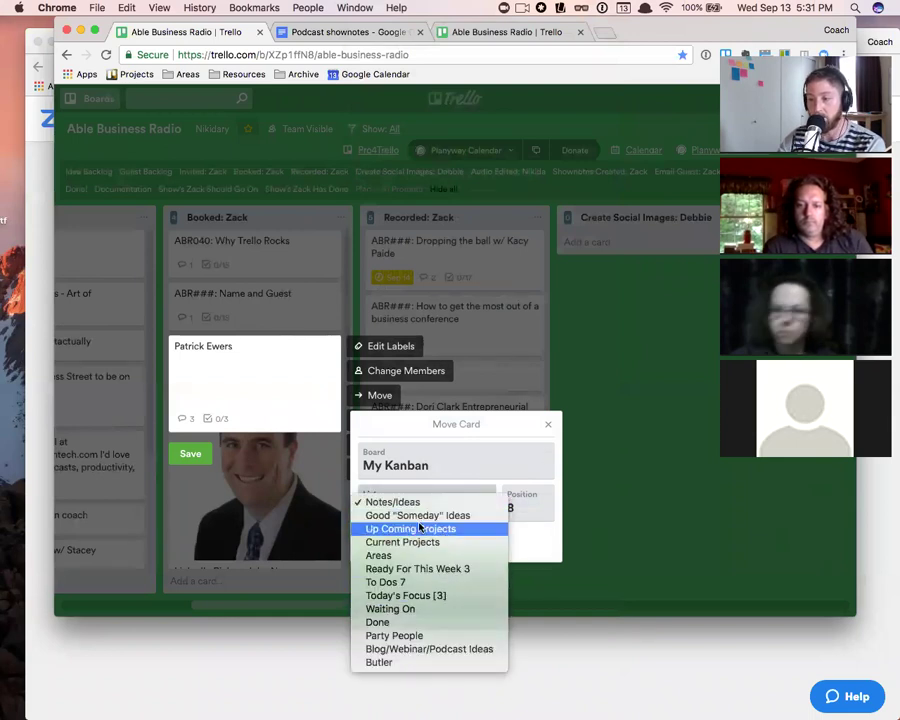
click(535, 546)
click(519, 508)
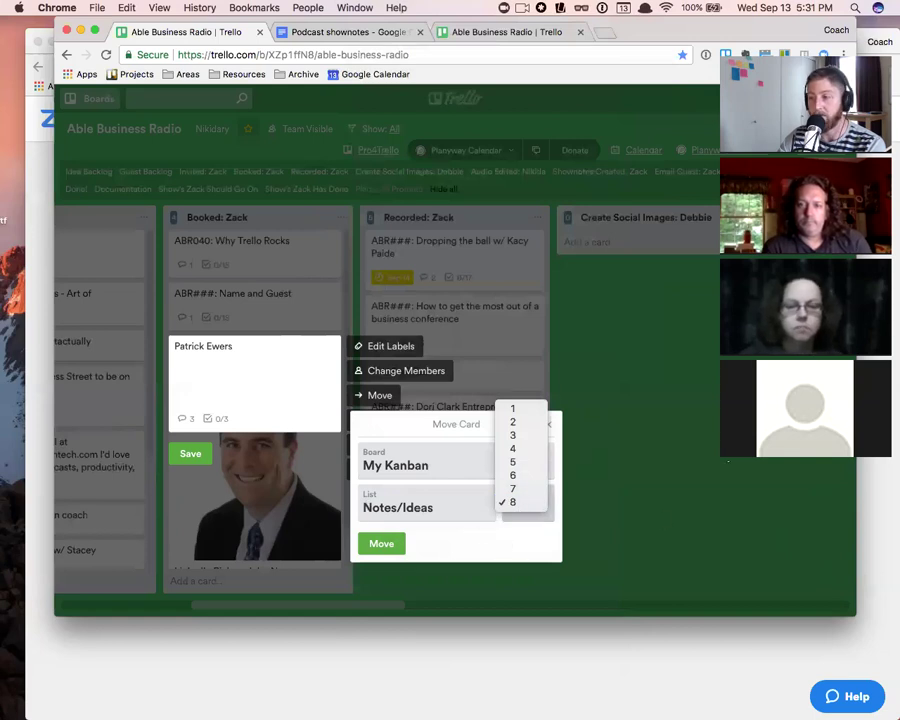
click(205, 446)
click(192, 455)
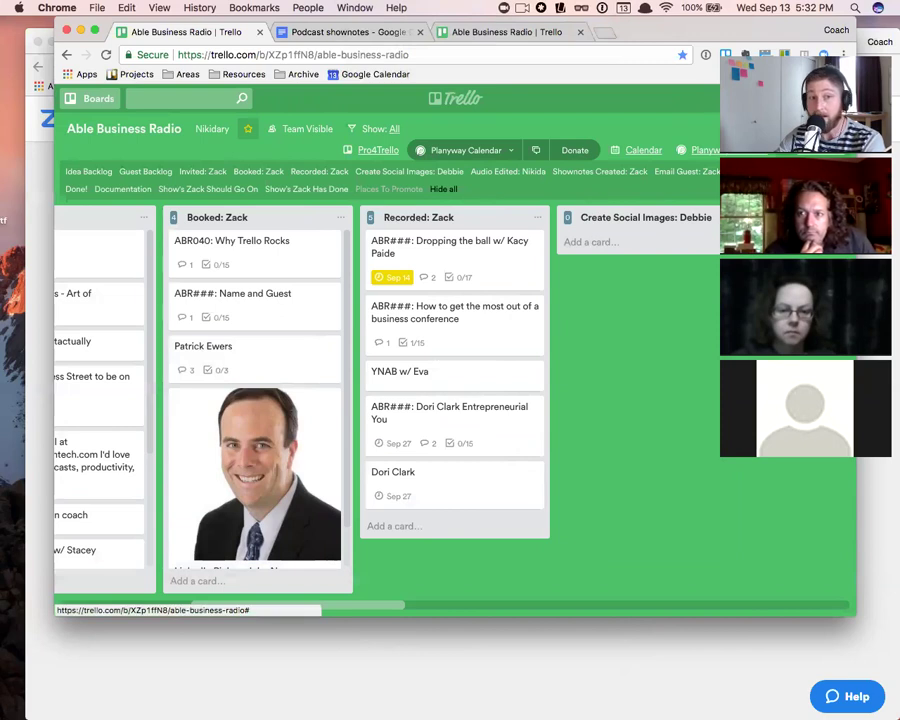
key(f)
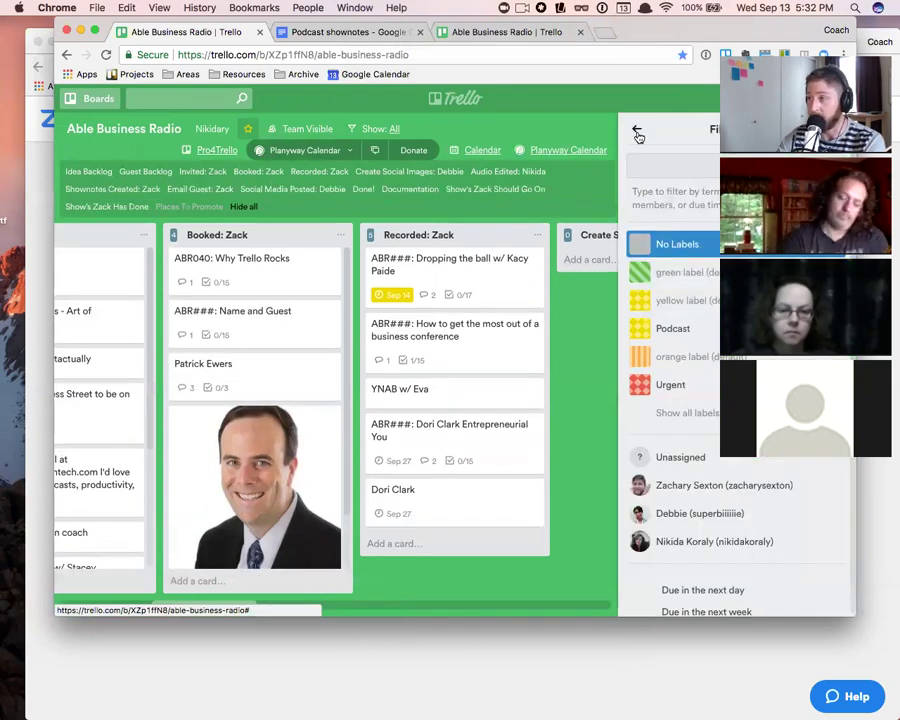
click(638, 135)
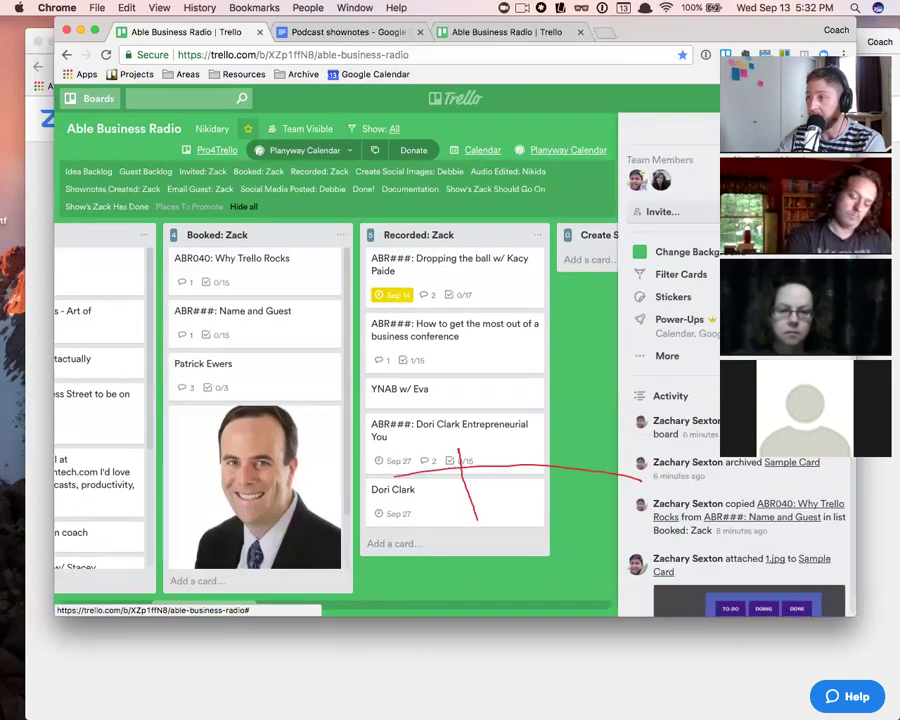
click(838, 130)
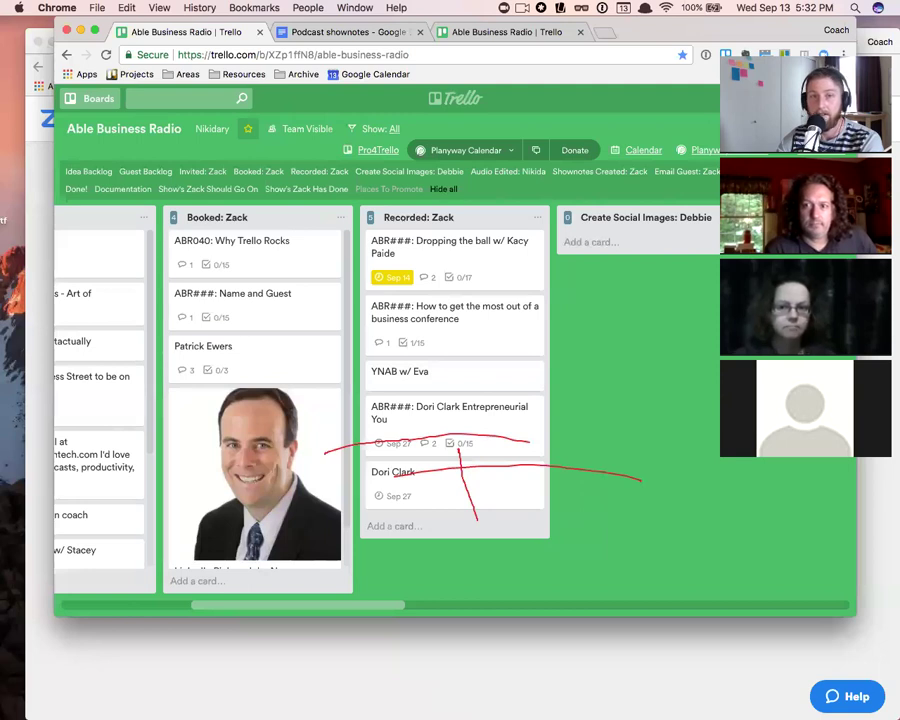
mouse_move(699, 327)
mouse_down()
mouse_move(690, 370)
mouse_move(587, 377)
mouse_up()
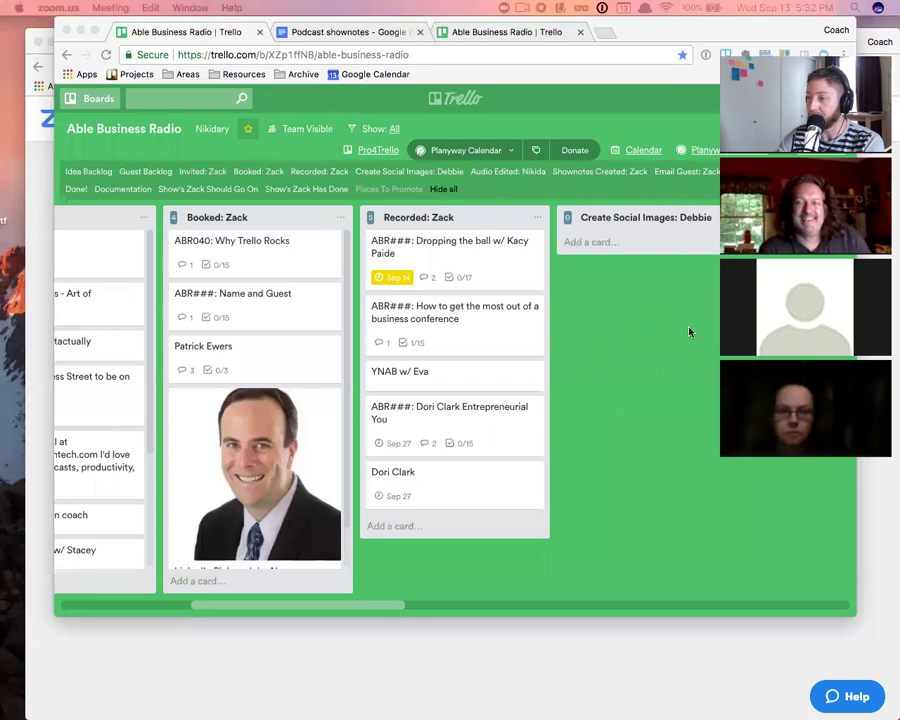
- Open and close the + Create menu a few times, then show the board's side menu
scroll(658, 296, right, 7)
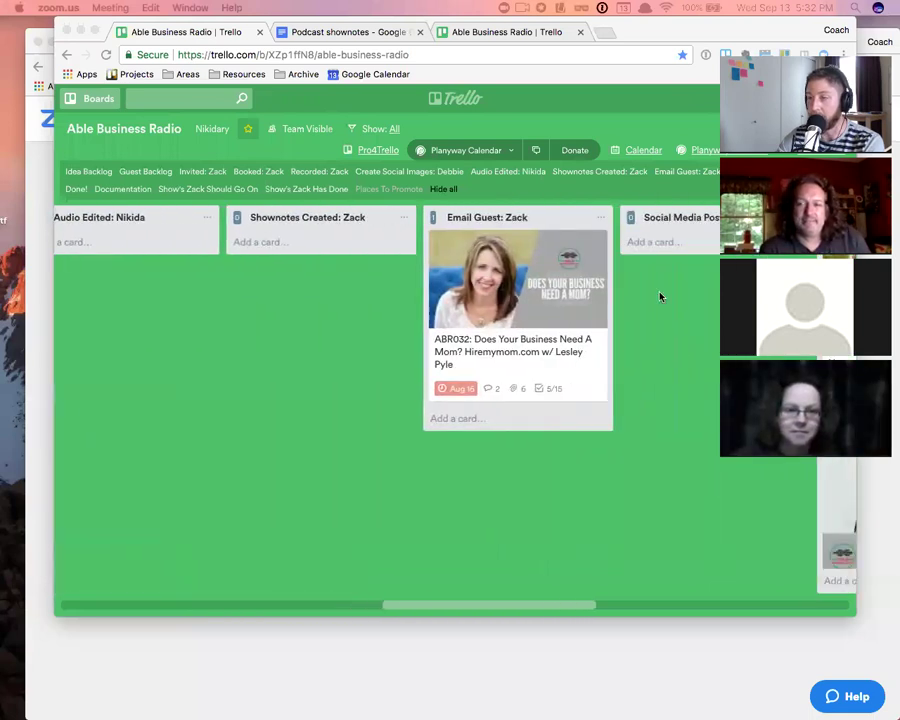
scroll(592, 296, left, 9)
scroll(418, 306, left, 2)
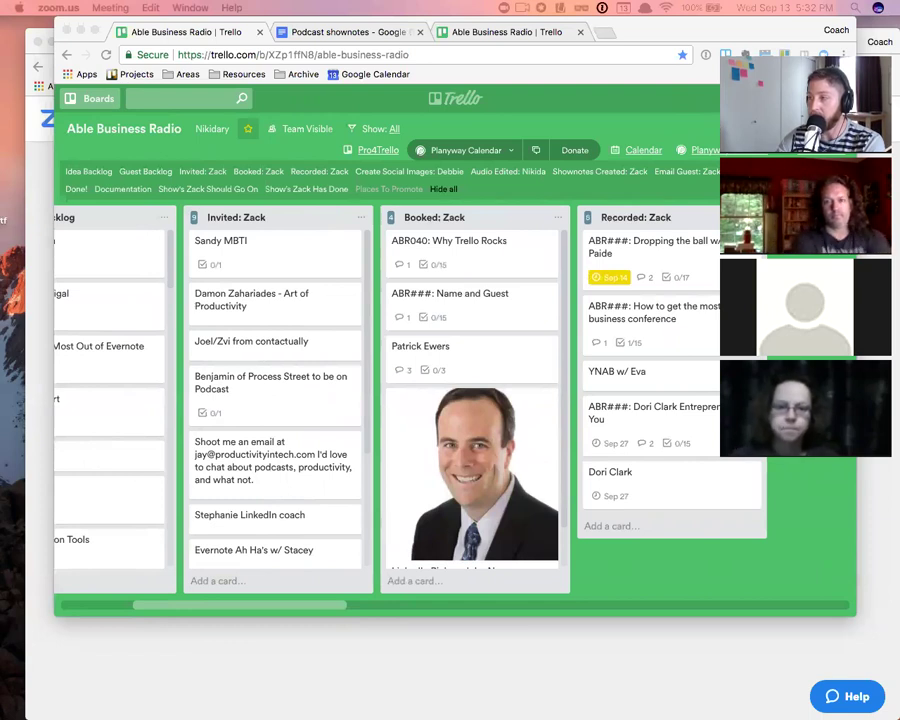
click(765, 98)
click(765, 98)
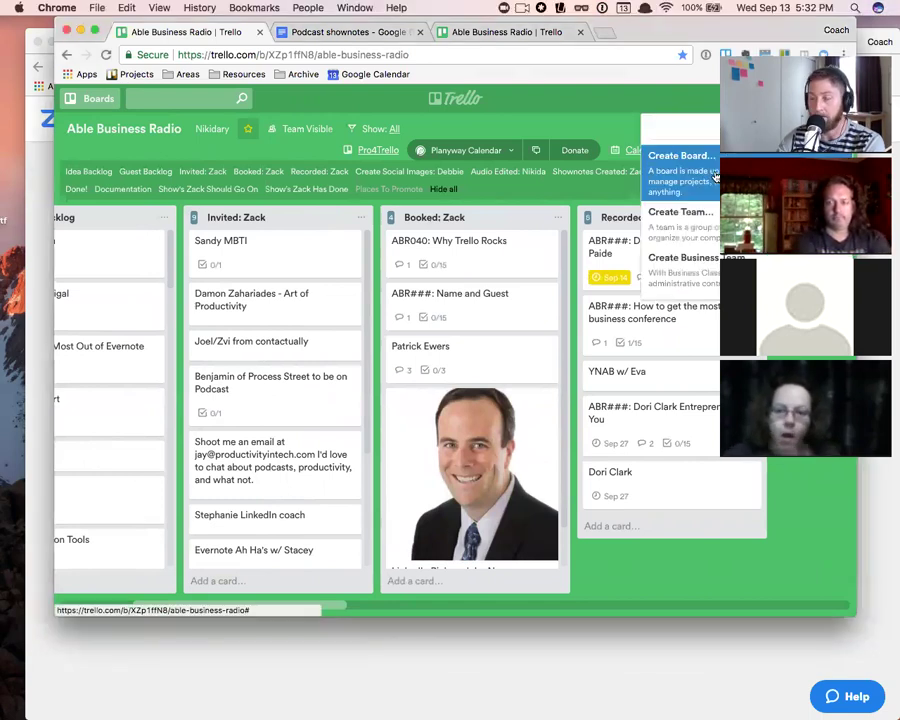
click(679, 99)
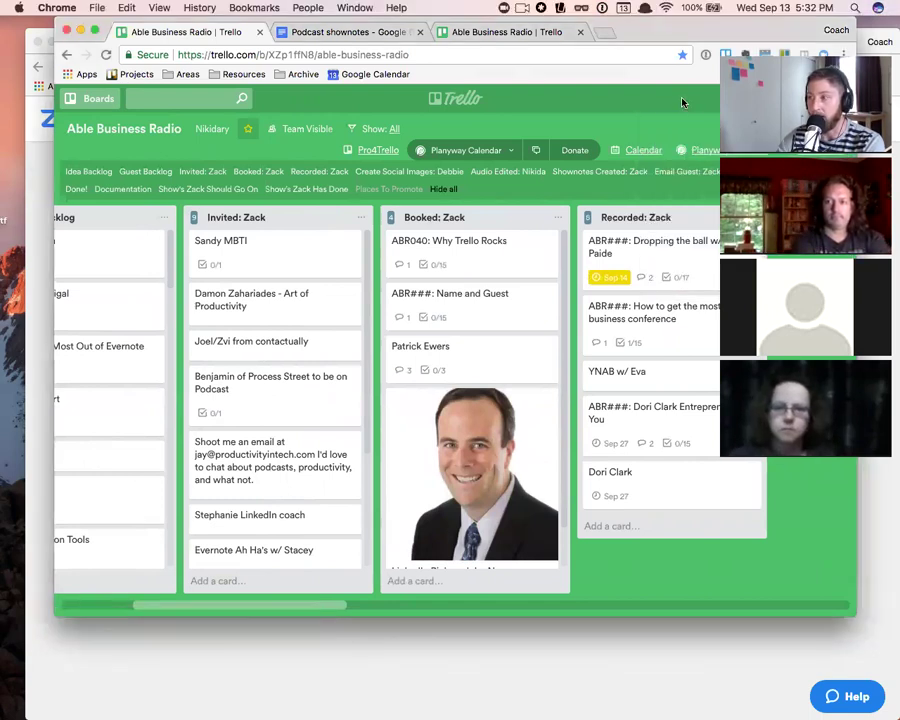
click(679, 99)
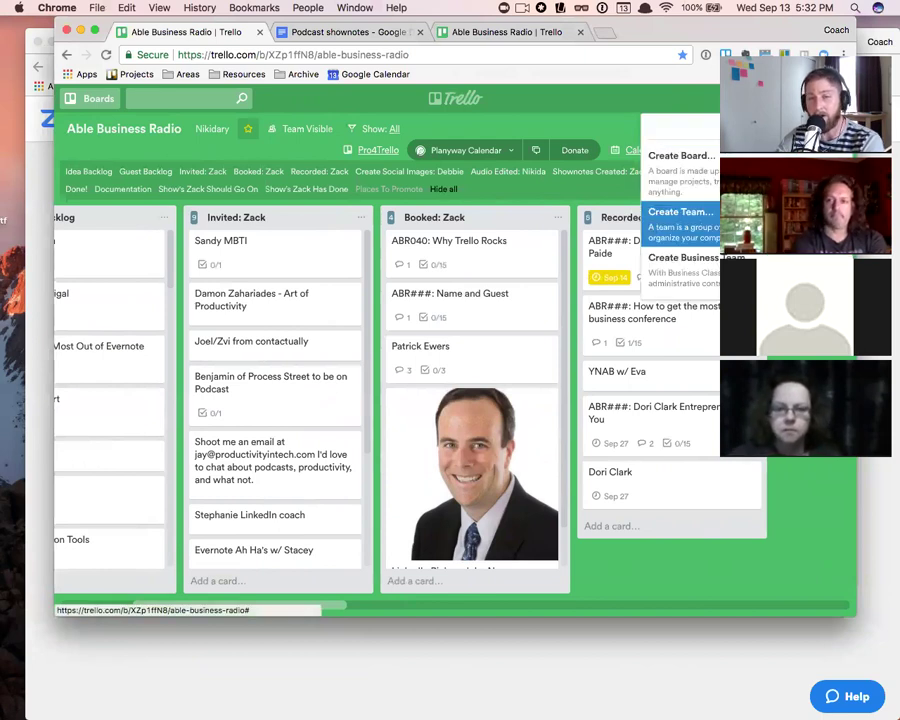
click(596, 109)
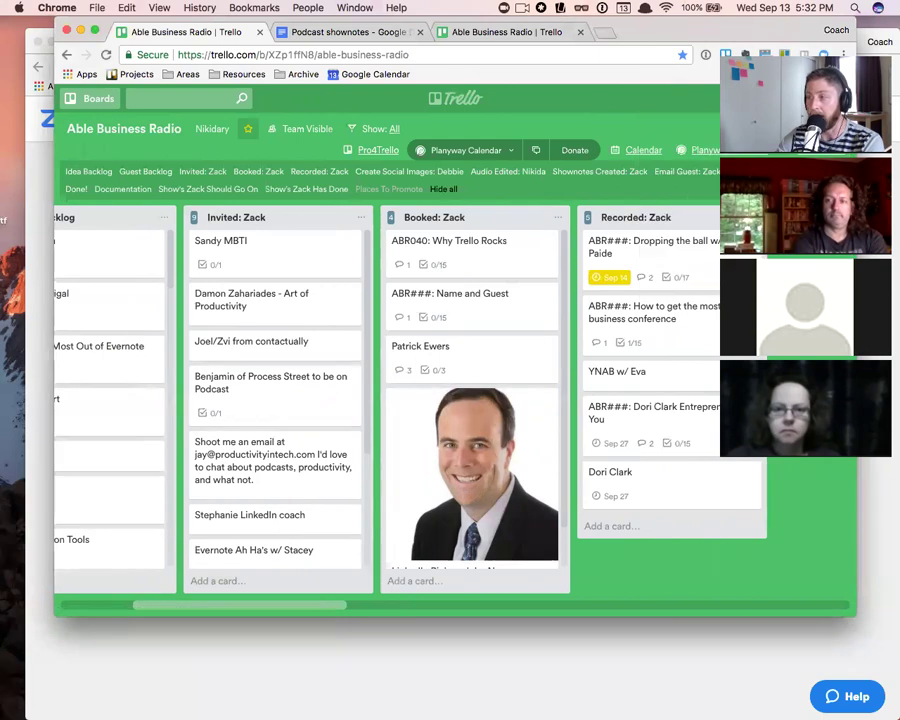
click(679, 99)
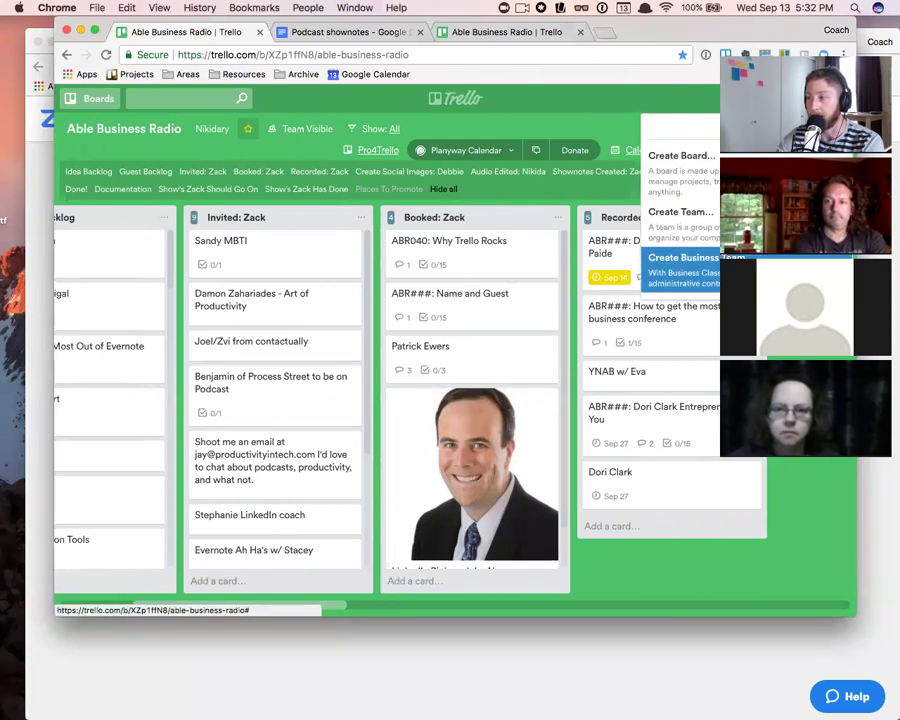
click(635, 105)
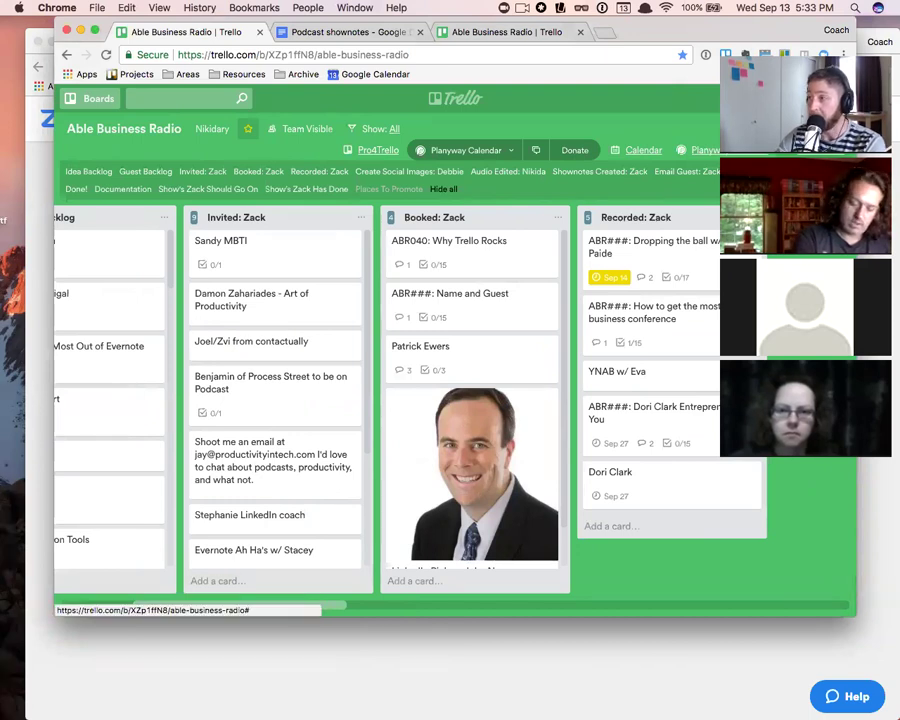
click(805, 128)
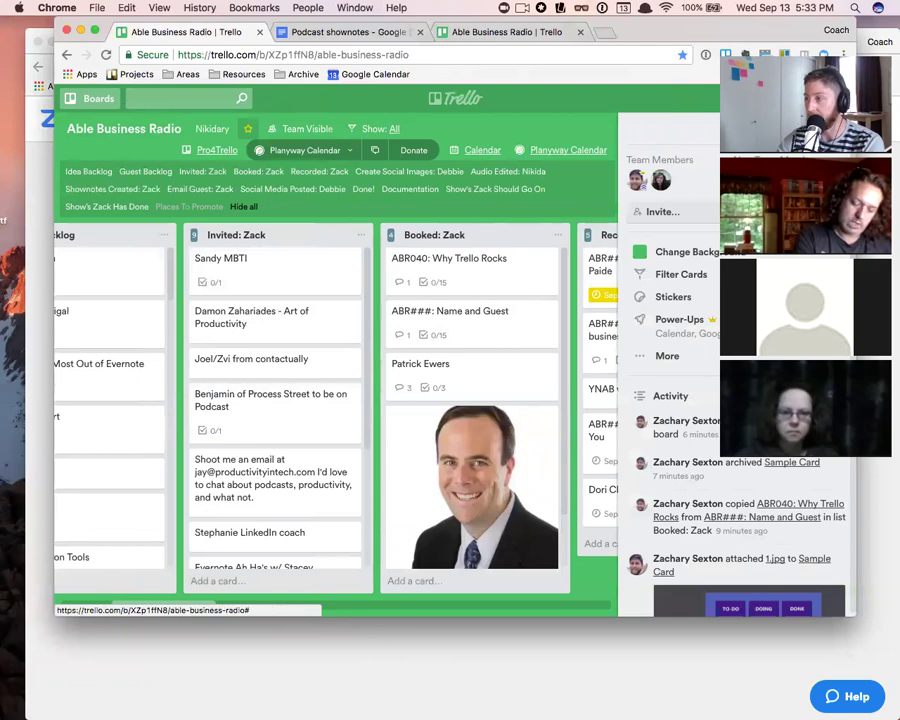
- Close the board's side menu and scroll back and forth across the lists
click(838, 128)
scroll(680, 259, right, 15)
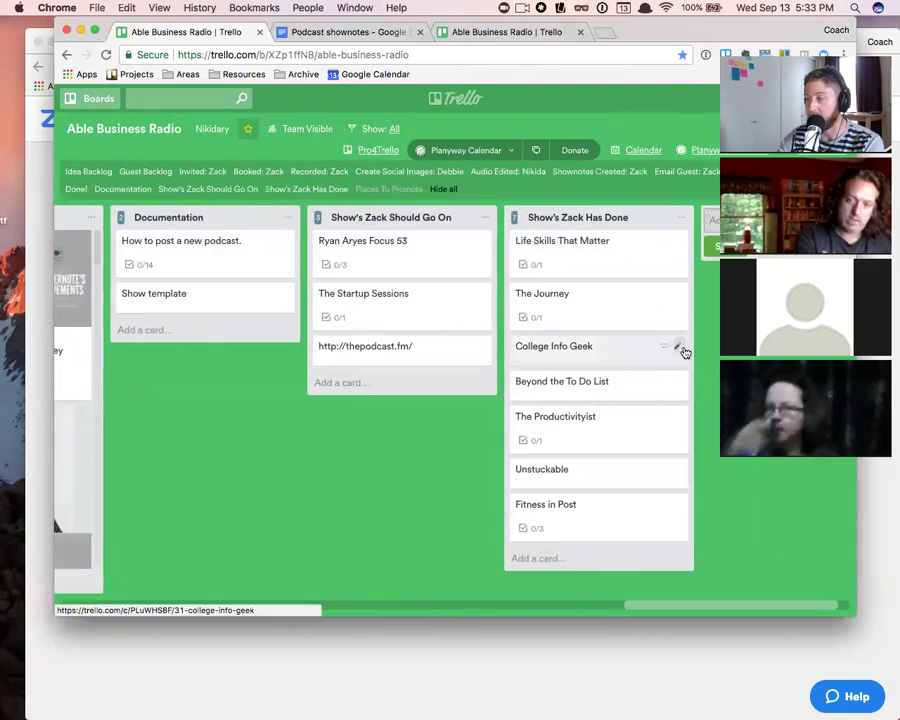
scroll(360, 442, left, 5)
scroll(273, 244, left, 2)
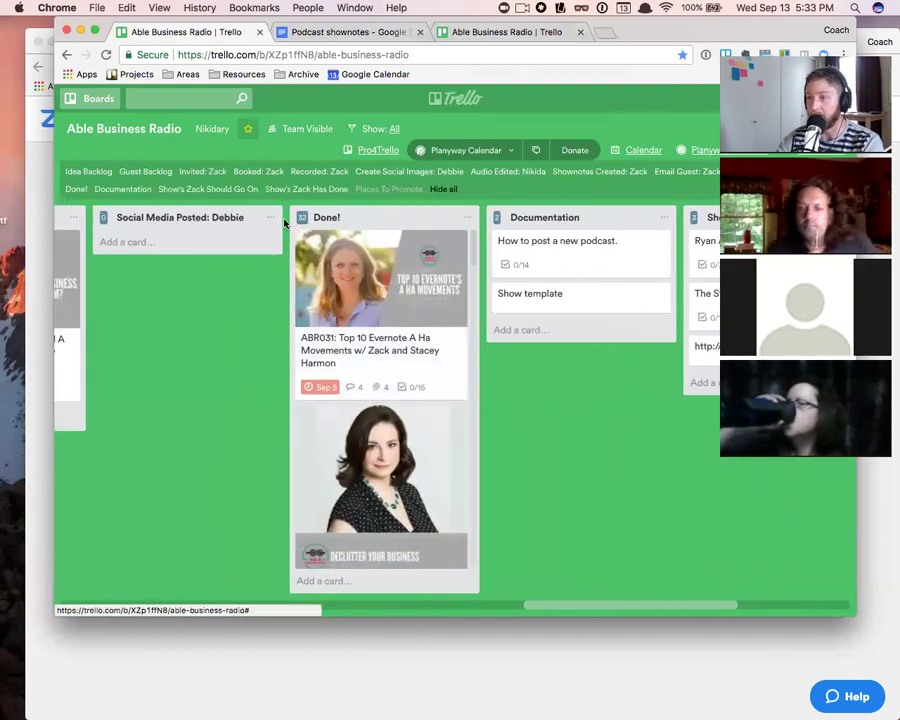
scroll(307, 258, left, 6)
scroll(320, 260, left, 10)
scroll(342, 264, right, 6)
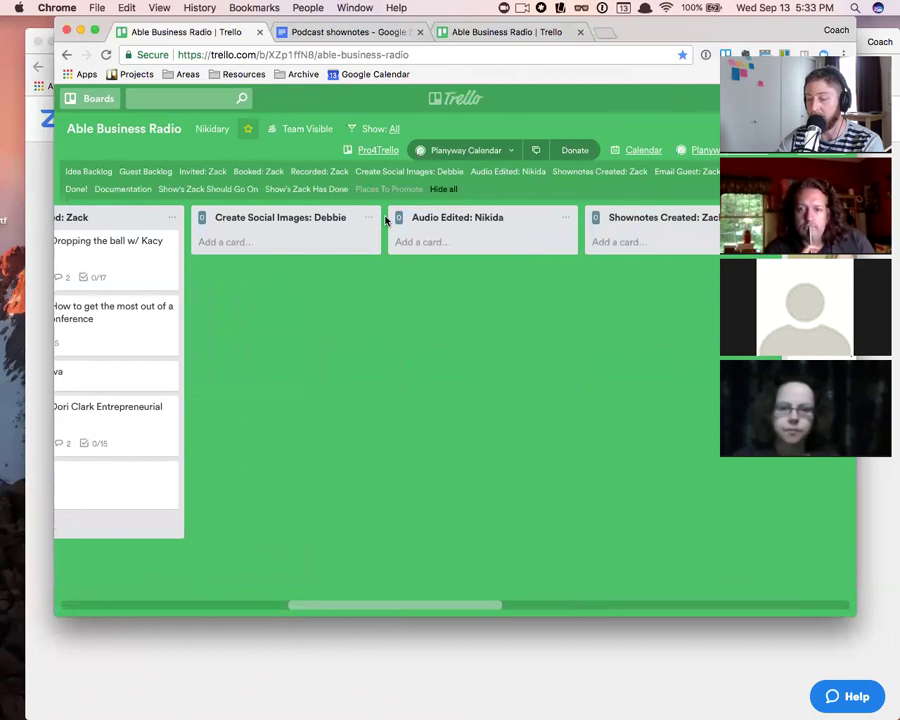
scroll(386, 221, right, 10)
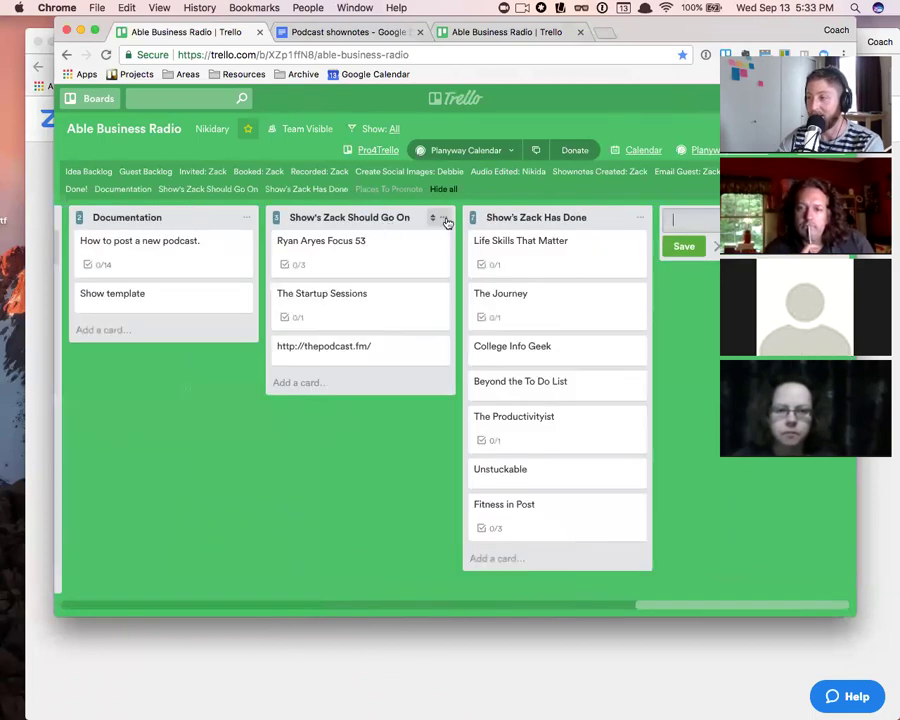
scroll(402, 257, left, 5)
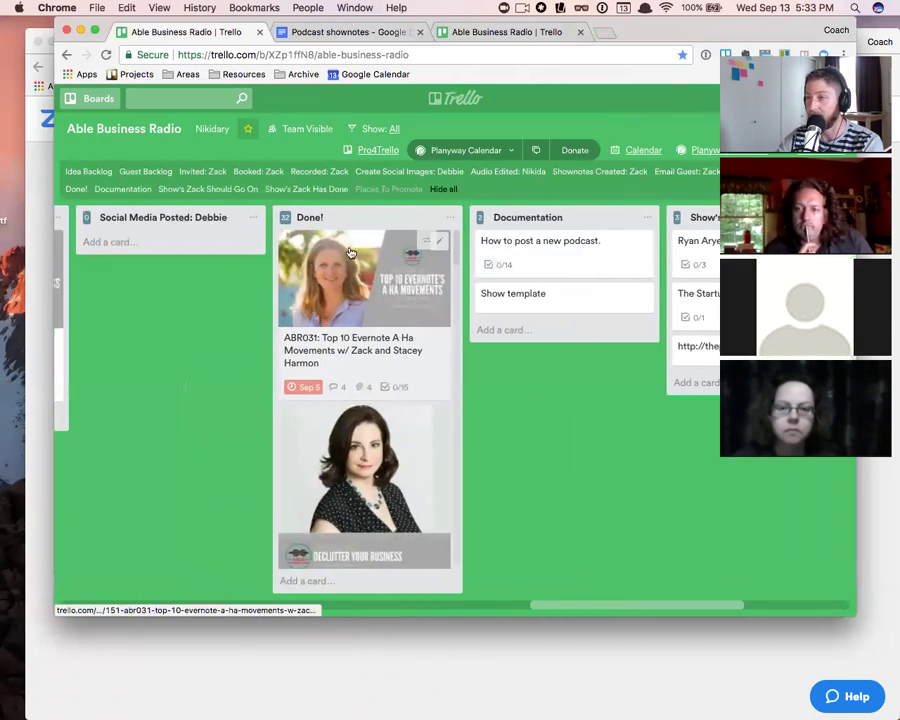
scroll(340, 228, right, 5)
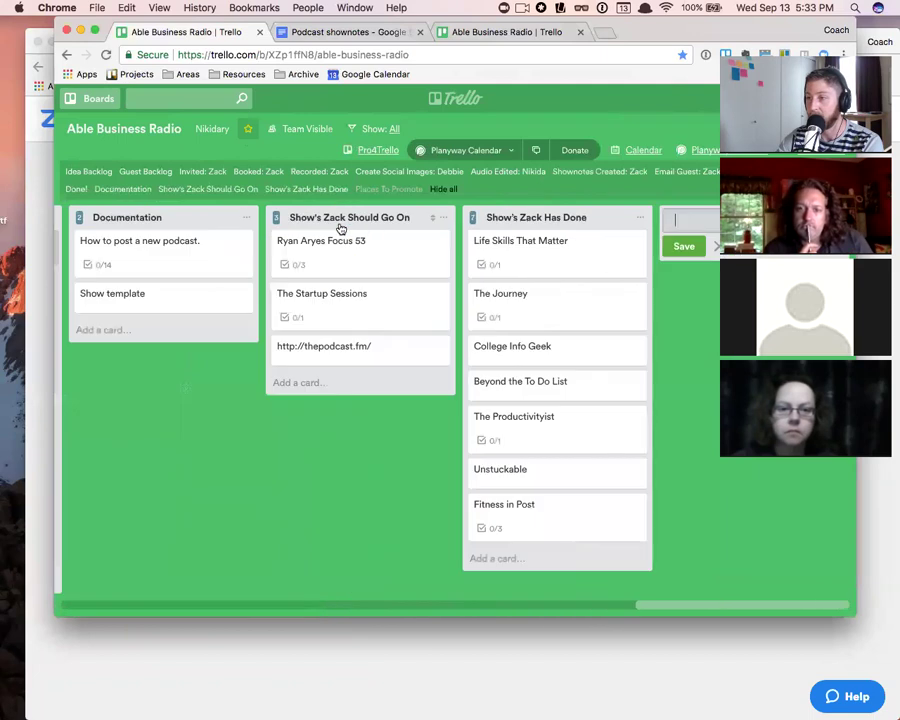
- Cancel the add-list popup without adding a list and reopen the board's side menu
double_click(261, 228)
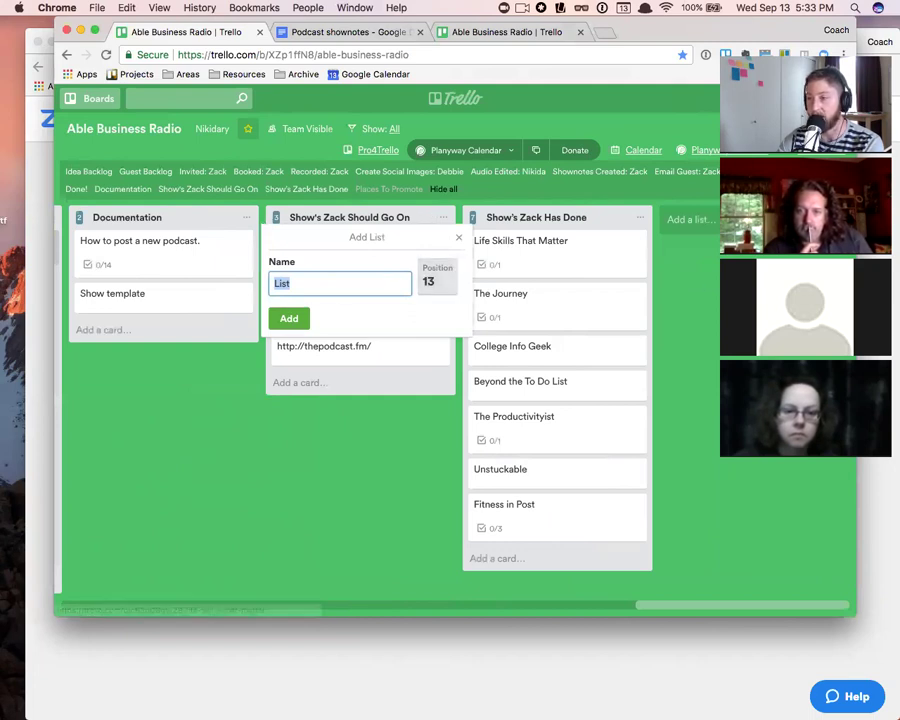
click(459, 238)
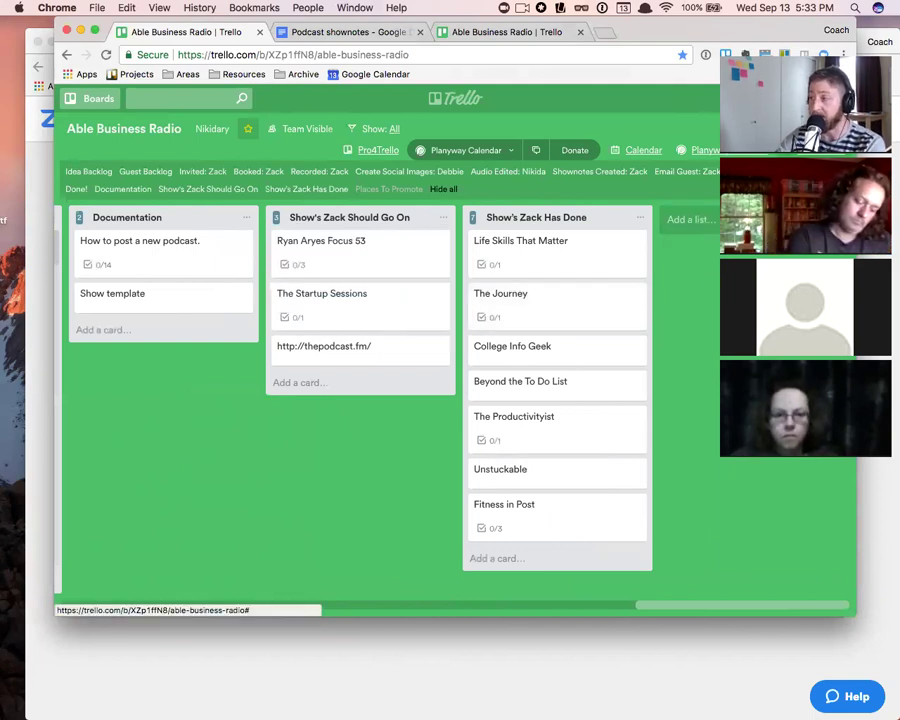
click(815, 128)
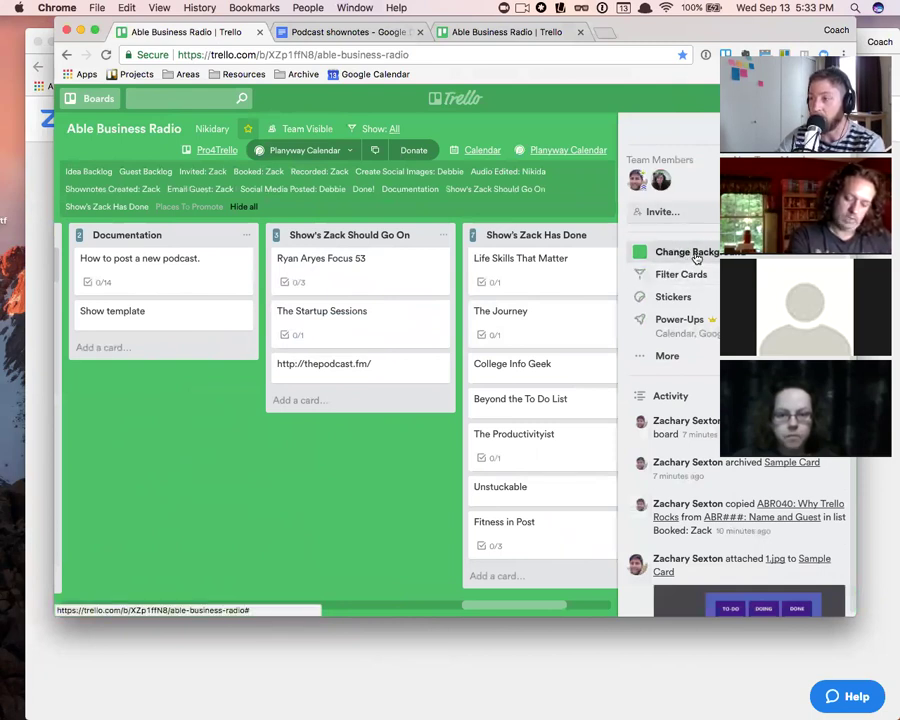
- Set the board background to the palm-tree photo from the Photos backgrounds
click(698, 256)
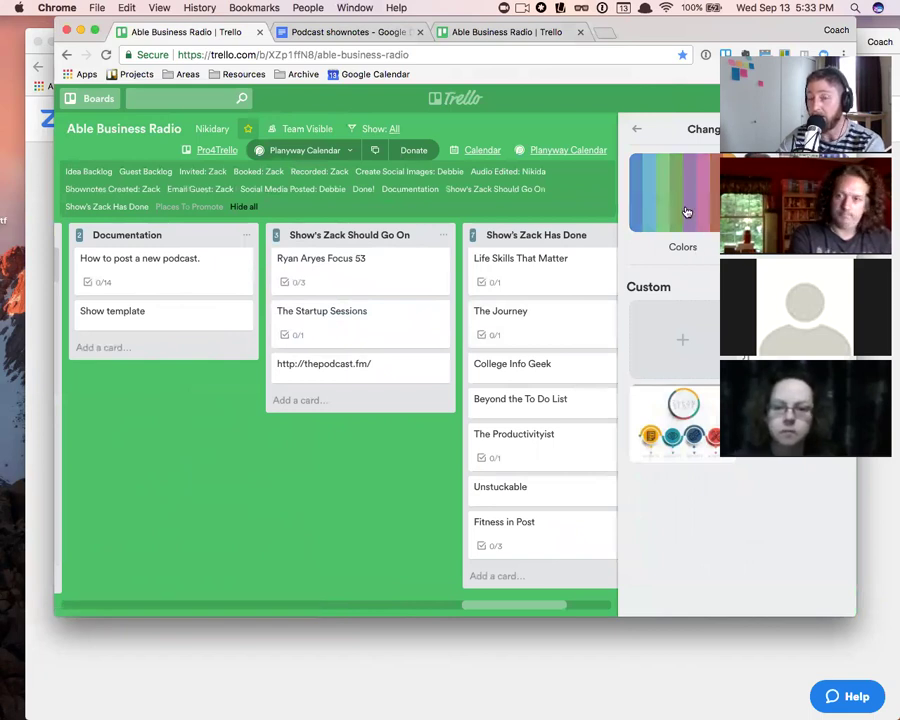
click(686, 212)
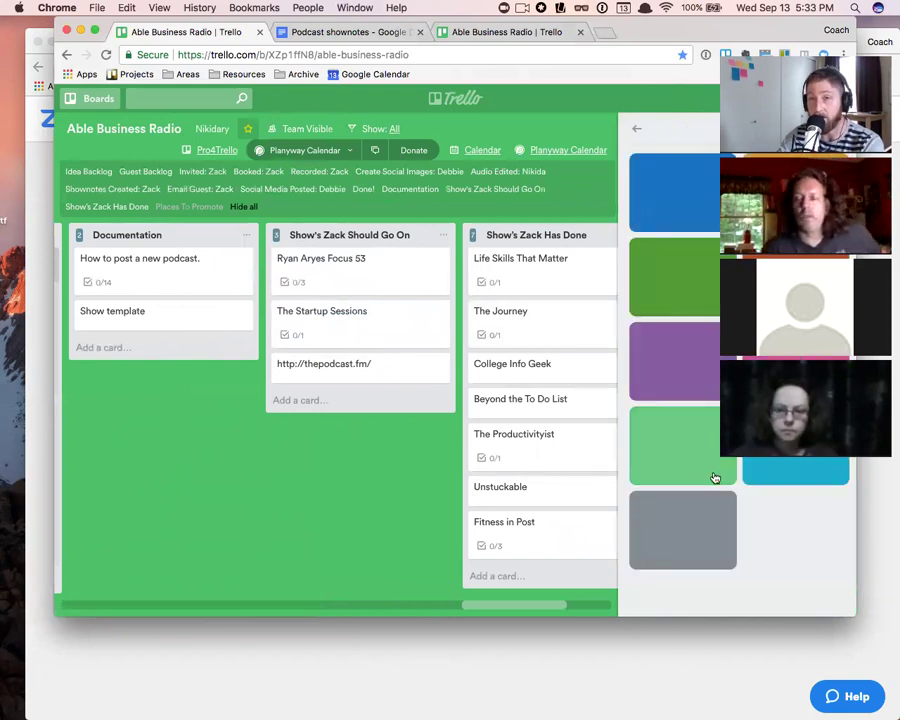
click(636, 131)
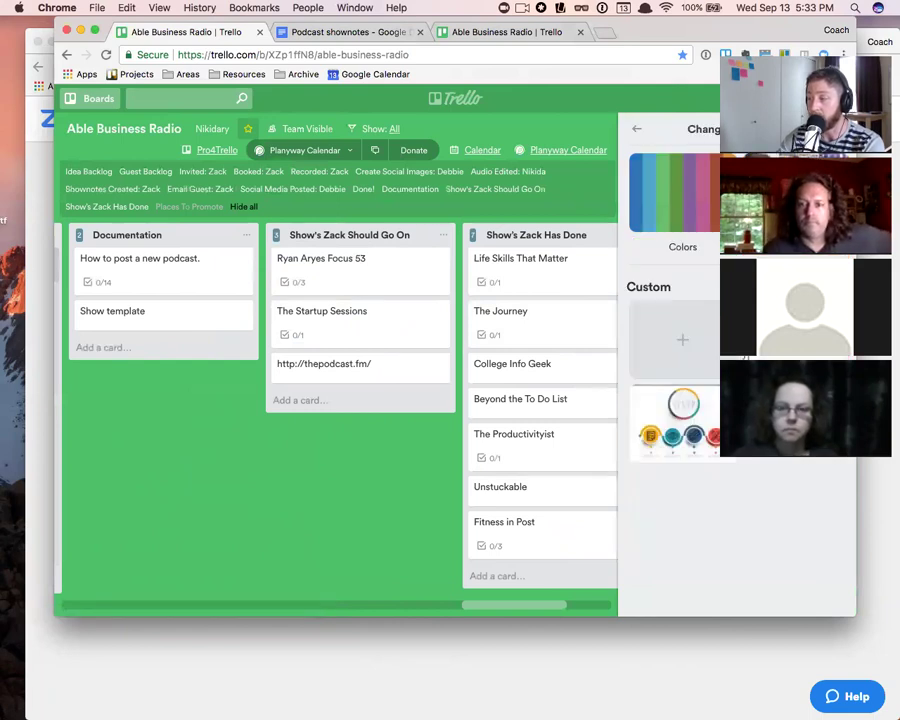
click(774, 203)
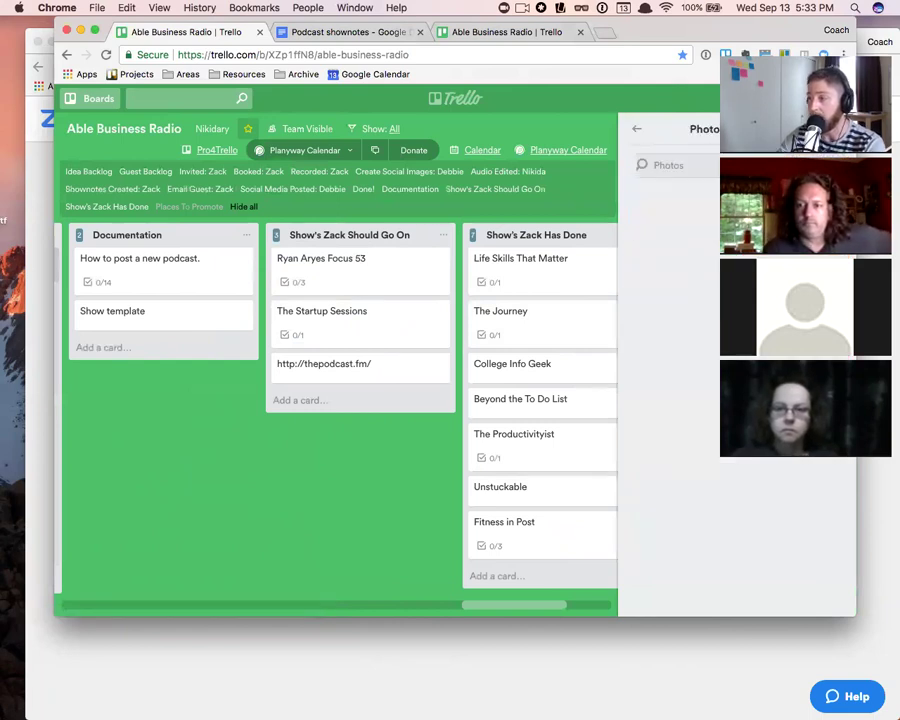
scroll(740, 400, down, 10)
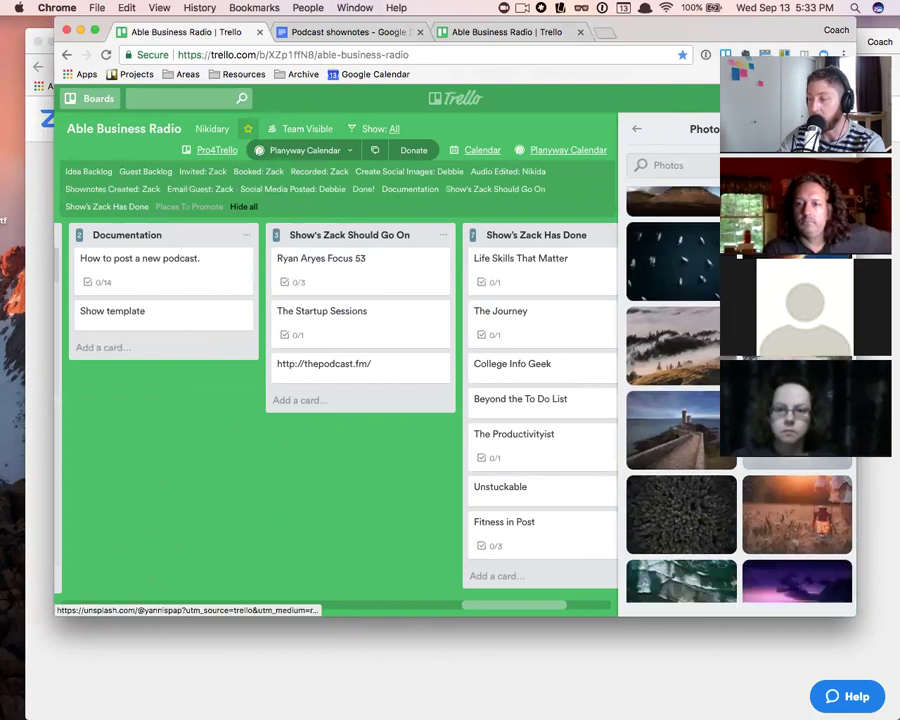
scroll(706, 396, down, 10)
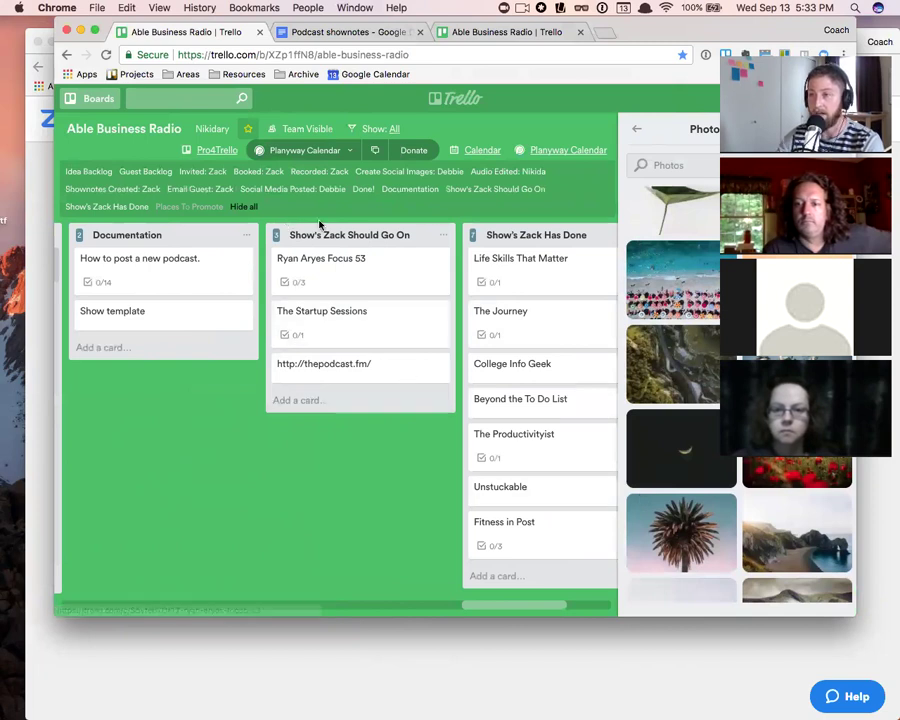
click(676, 516)
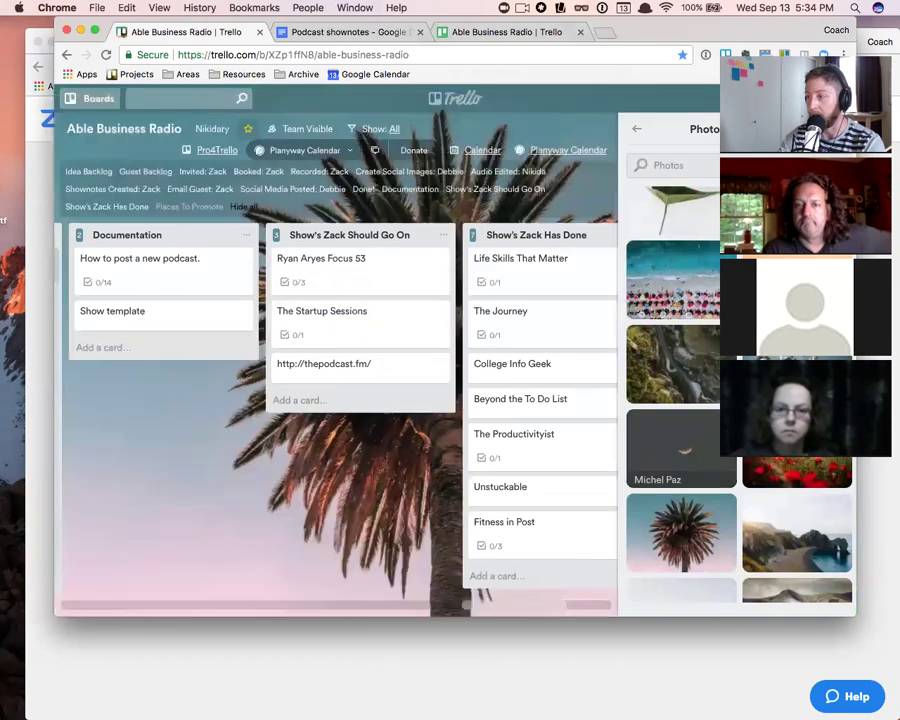
- Start a custom background image upload, cancel it, and return to the main board menu
scroll(700, 400, down, 15)
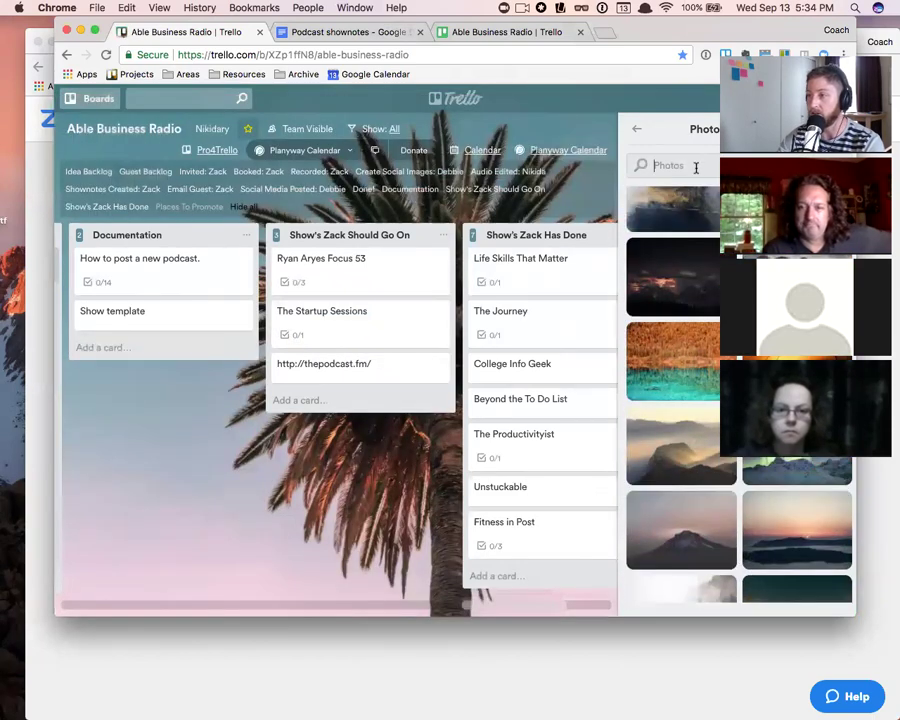
text(beach)
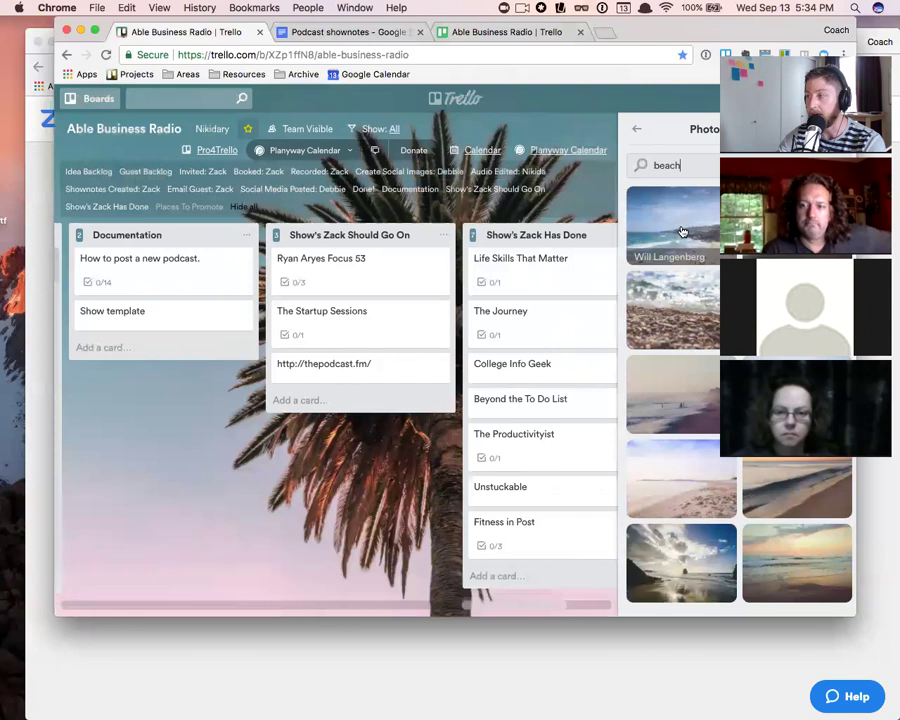
click(636, 130)
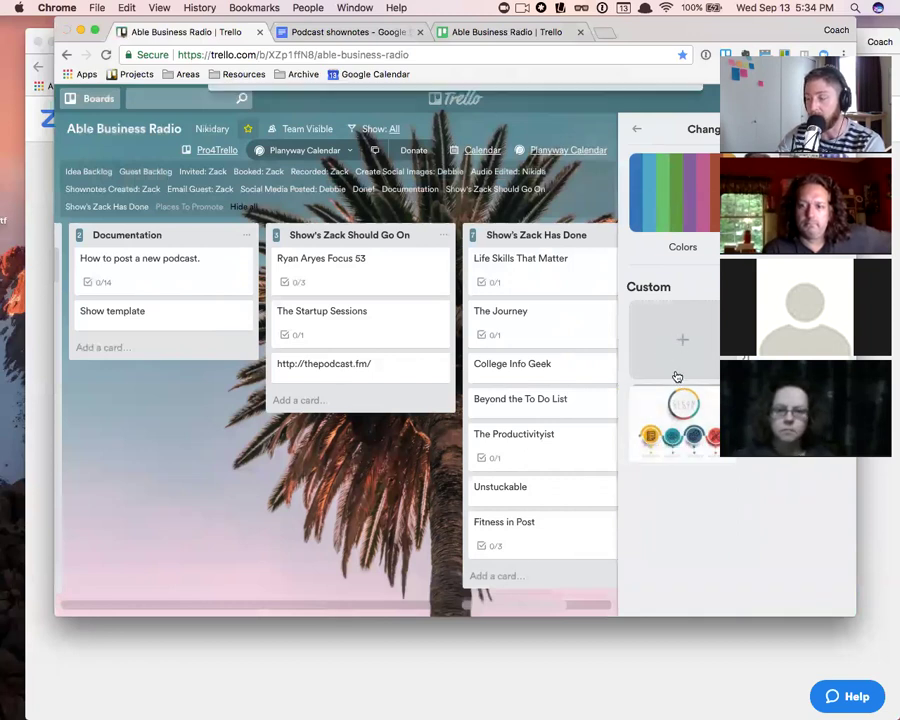
click(677, 370)
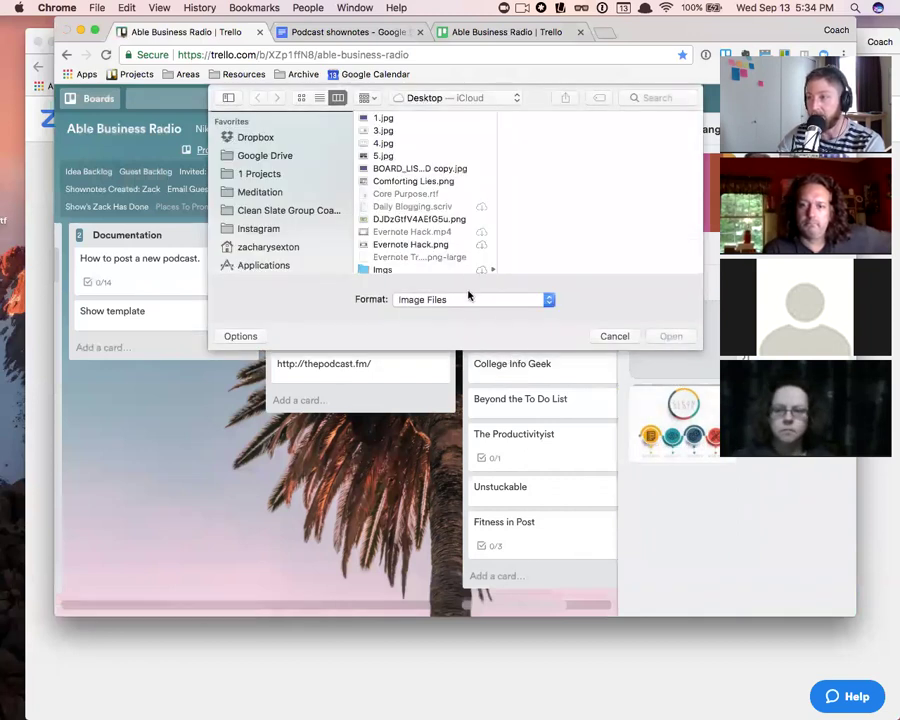
scroll(413, 246, down, 5)
scroll(413, 246, up, 5)
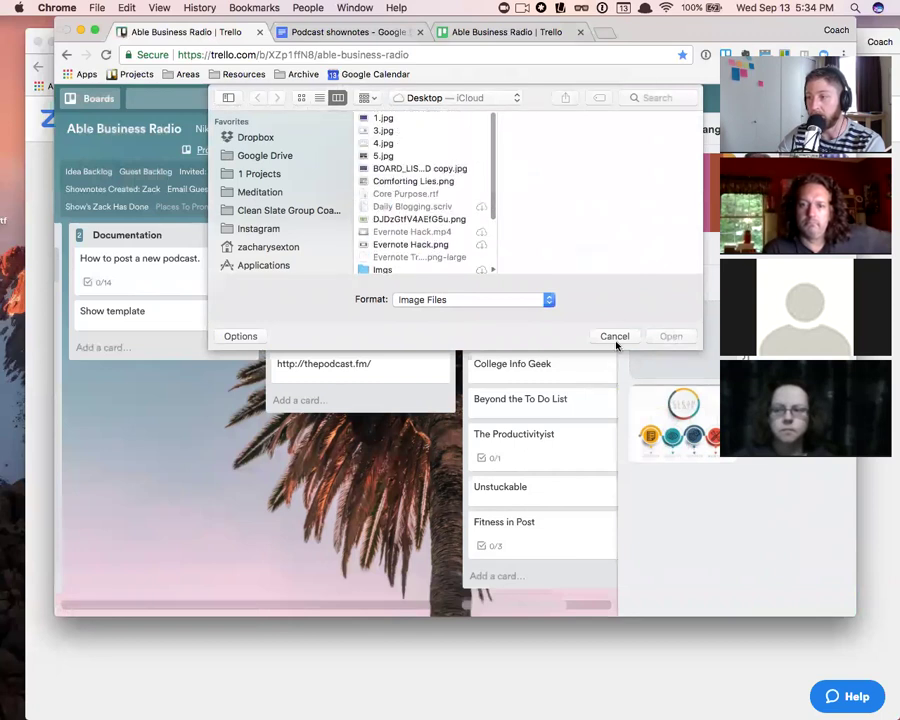
click(616, 337)
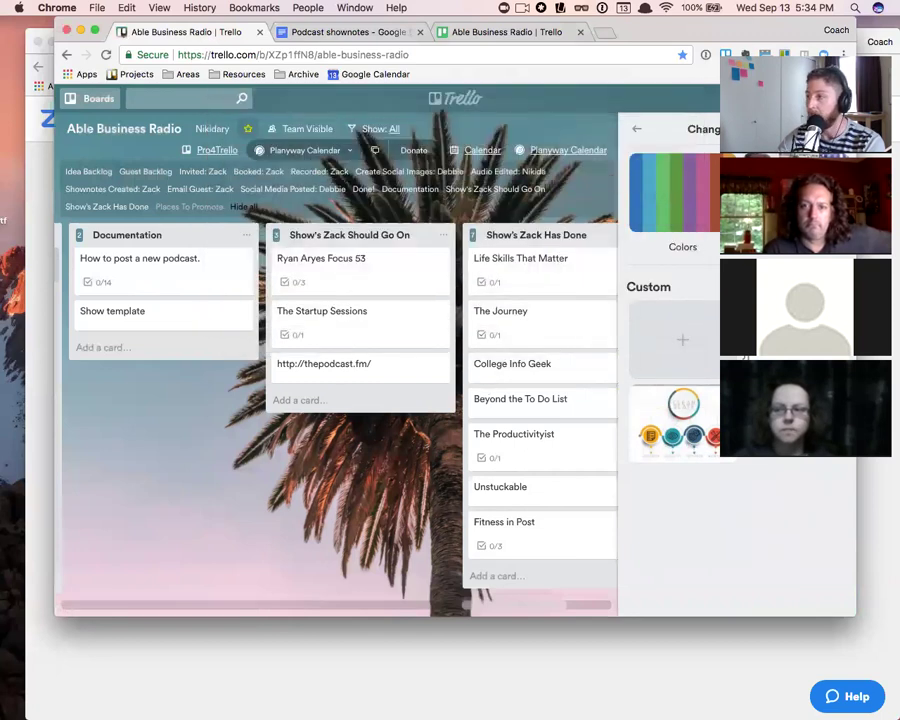
click(636, 129)
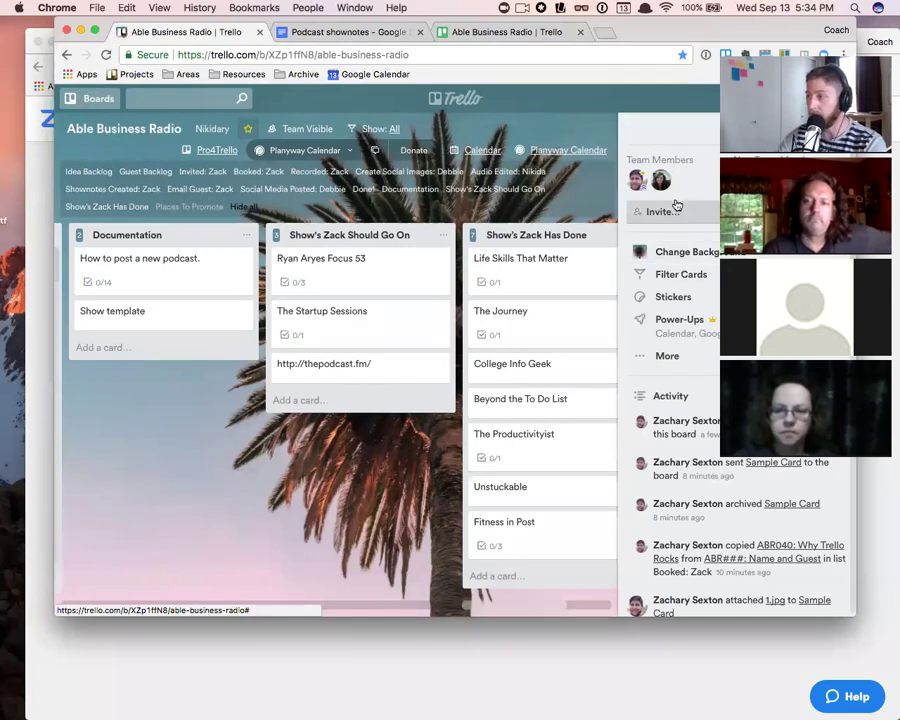
- Close the board menu with W, then glance over the Boards drawer and close it
key(w)
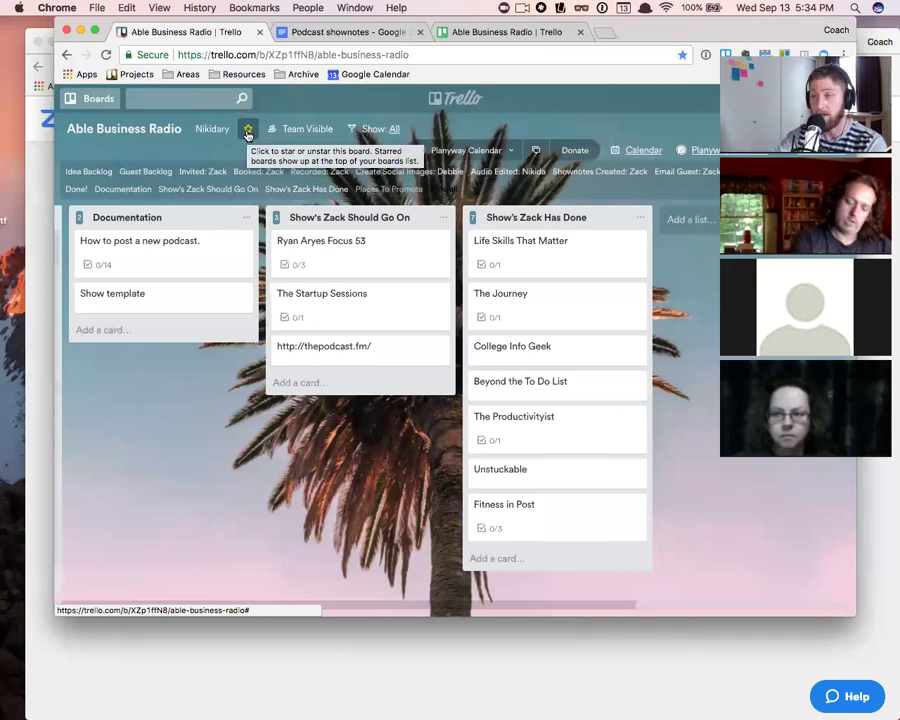
key(b)
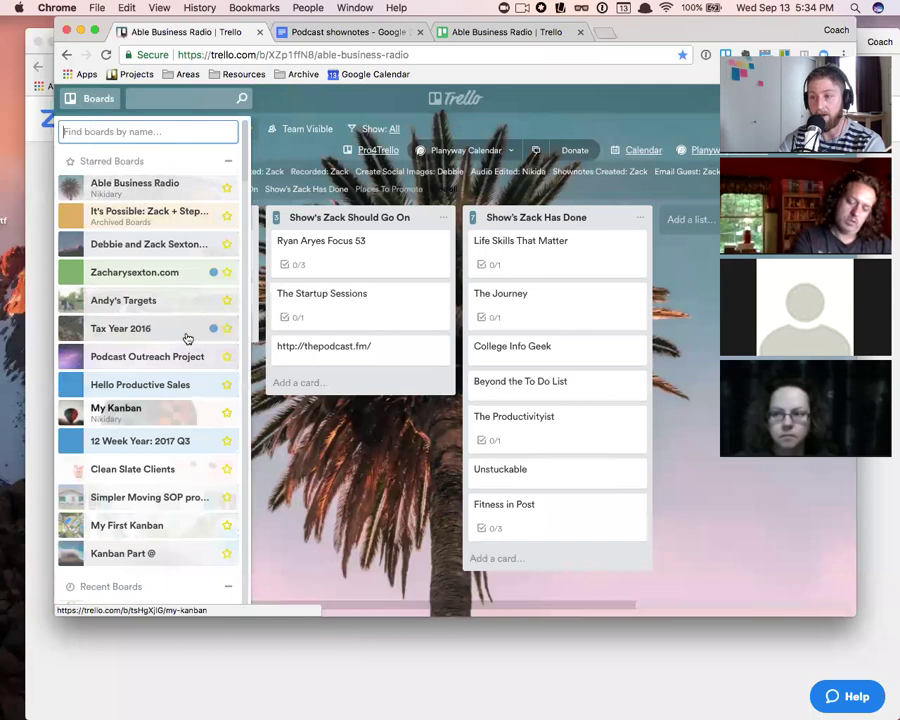
scroll(180, 360, down, 3)
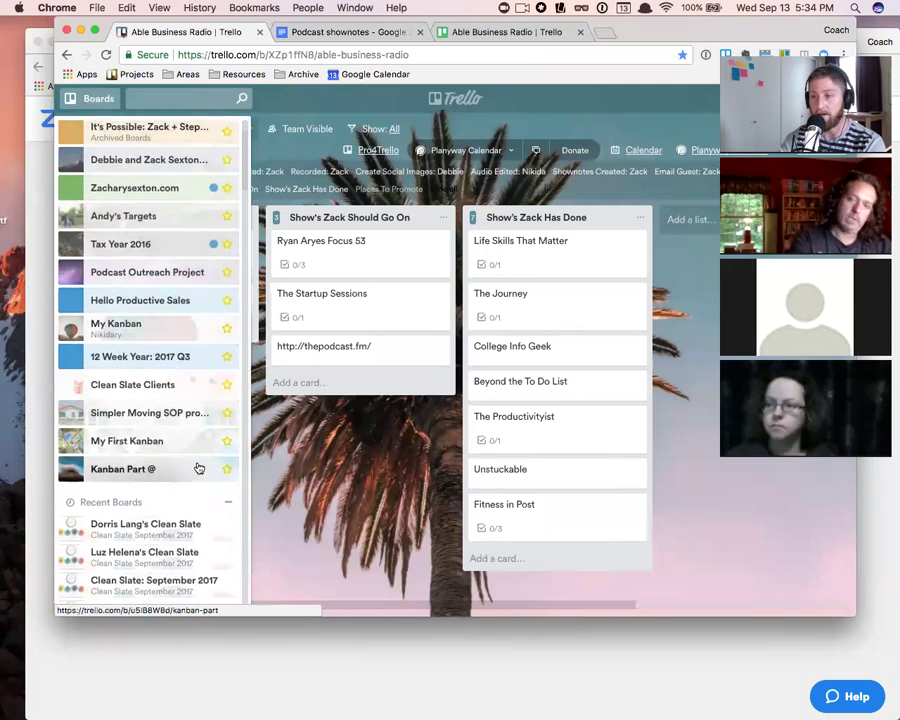
scroll(170, 350, up, 3)
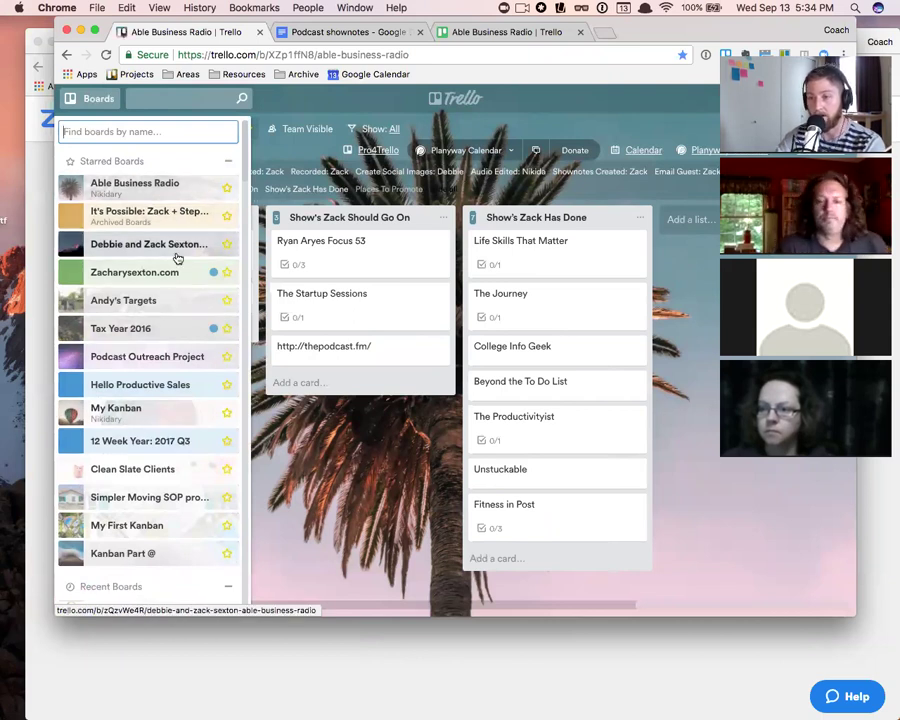
click(688, 339)
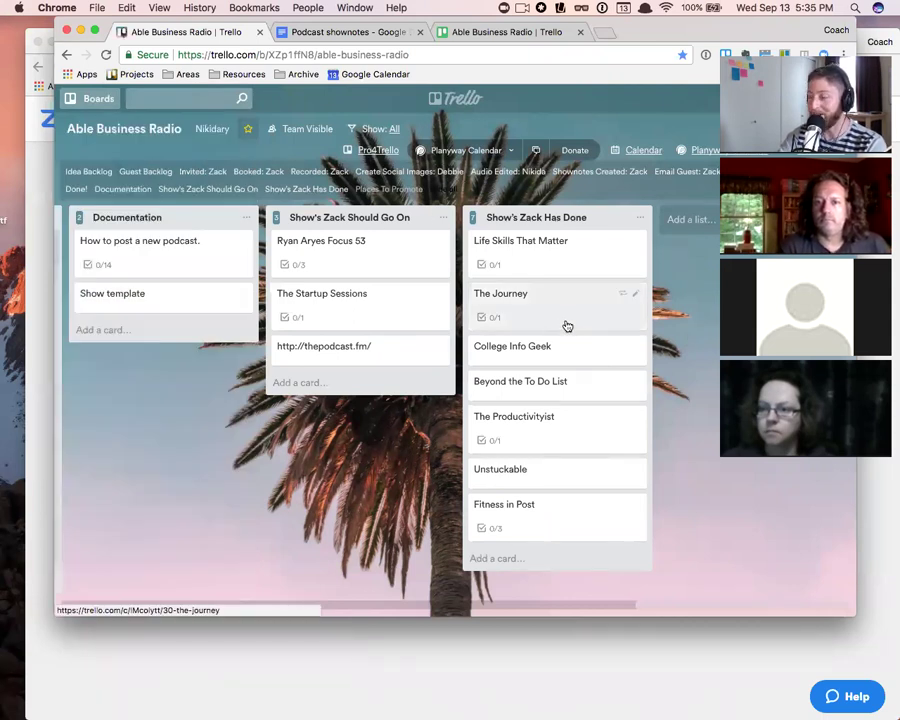
- Reopen the board menu and review the Filter Cards options for labels, members and due dates
click(800, 128)
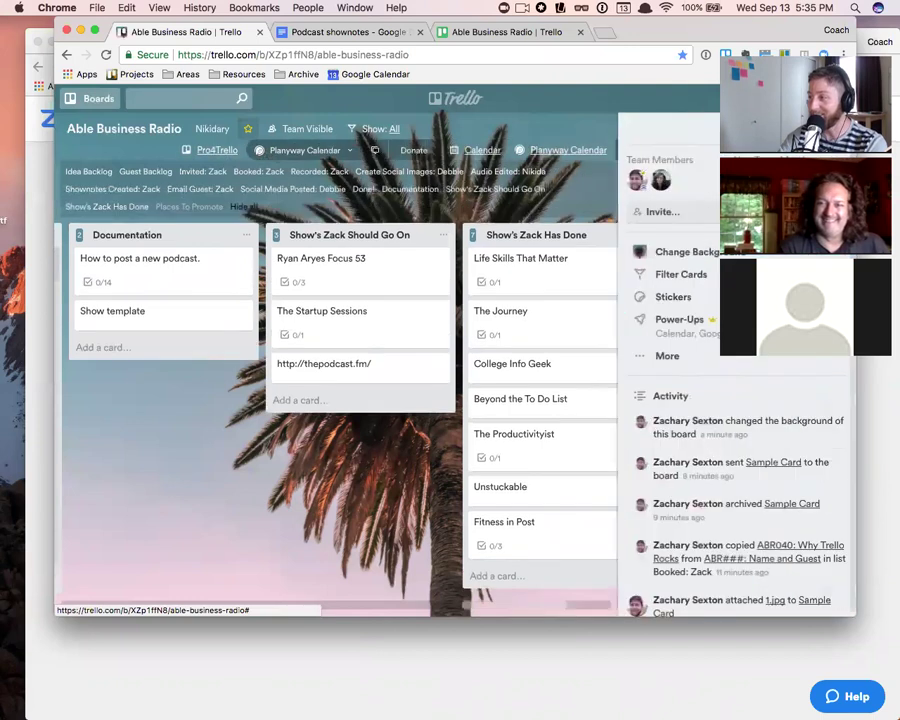
click(690, 278)
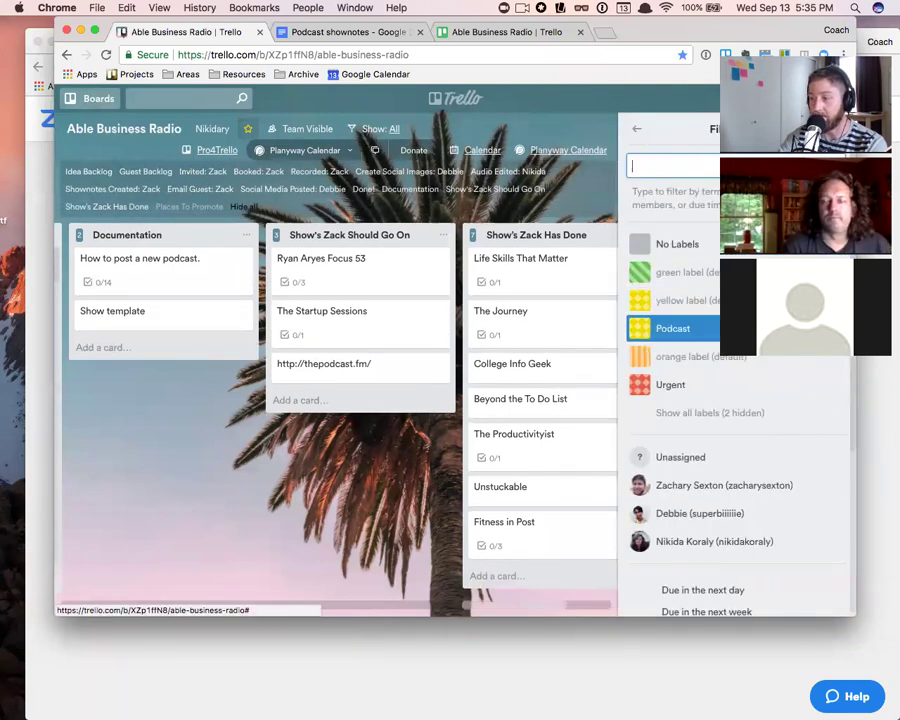
scroll(740, 380, down, 3)
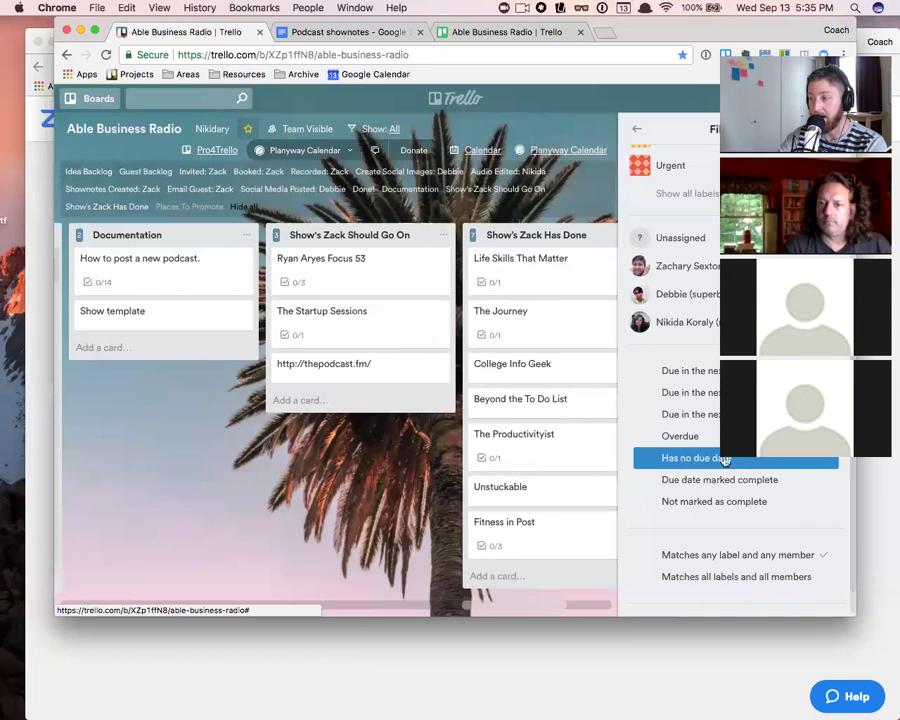
click(638, 132)
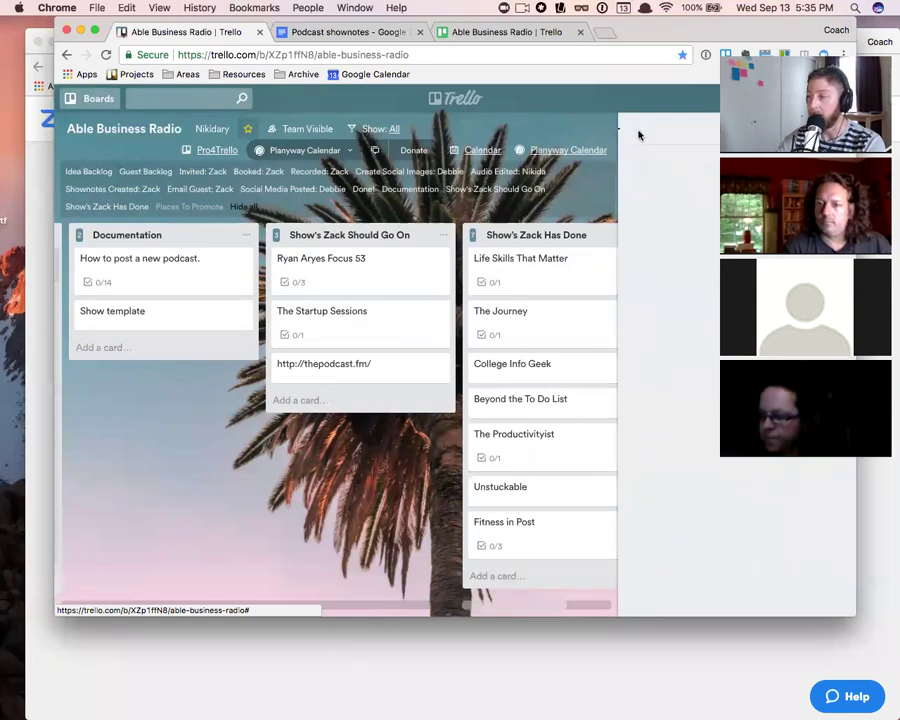
- Put the green check-mark sticker on the Life Skills That Matter card
click(714, 302)
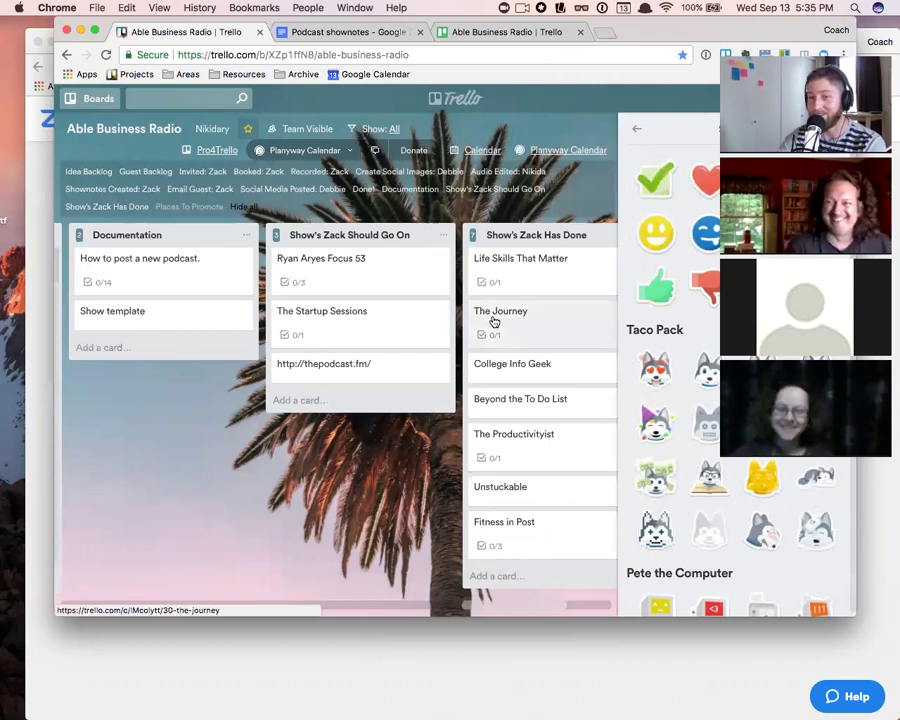
scroll(488, 318, right, 3)
drag(655, 180, 473, 268)
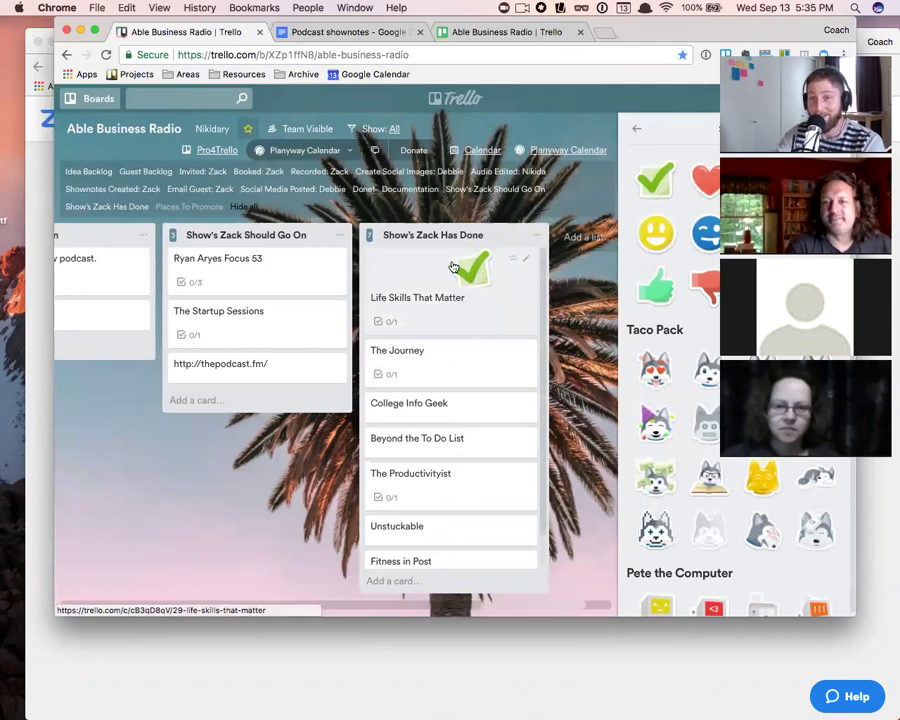
scroll(645, 408, down, 5)
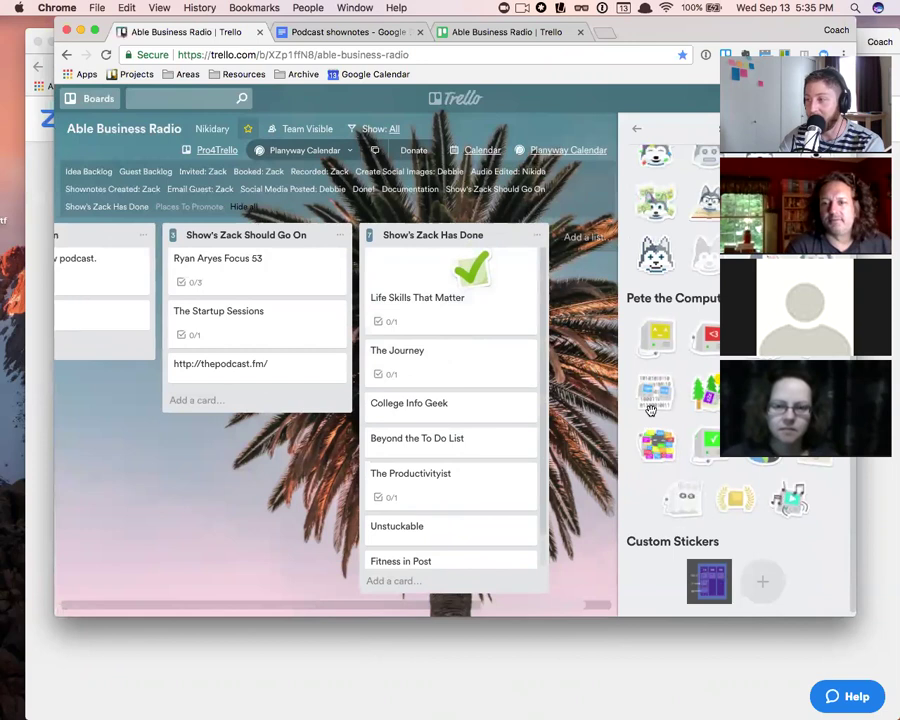
scroll(650, 410, up, 2)
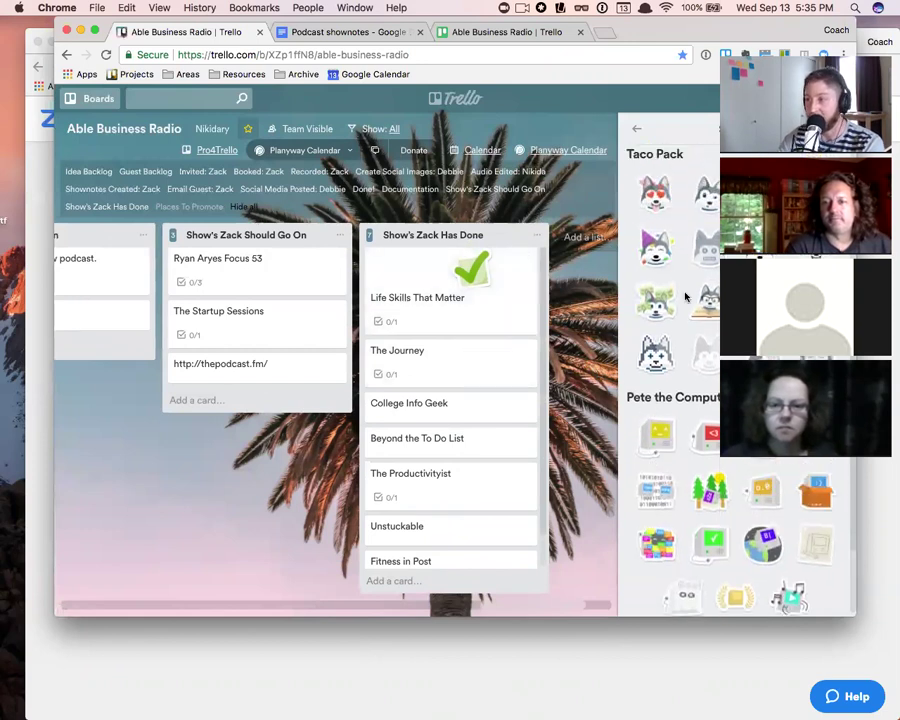
scroll(683, 300, up, 2)
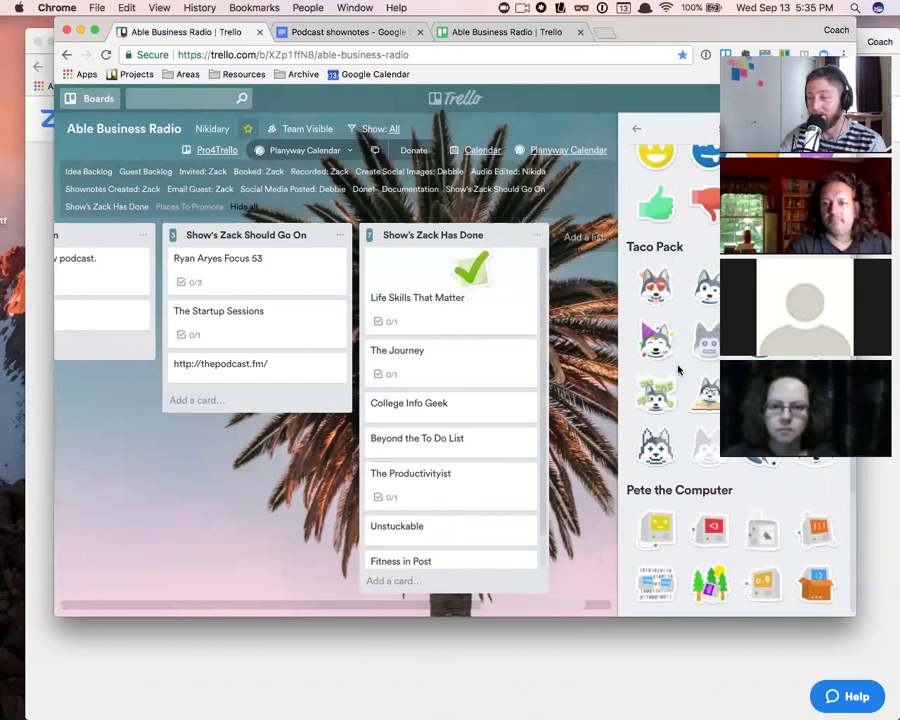
- Open and close the Life Skills That Matter card, then return from Stickers to the board menu
click(467, 275)
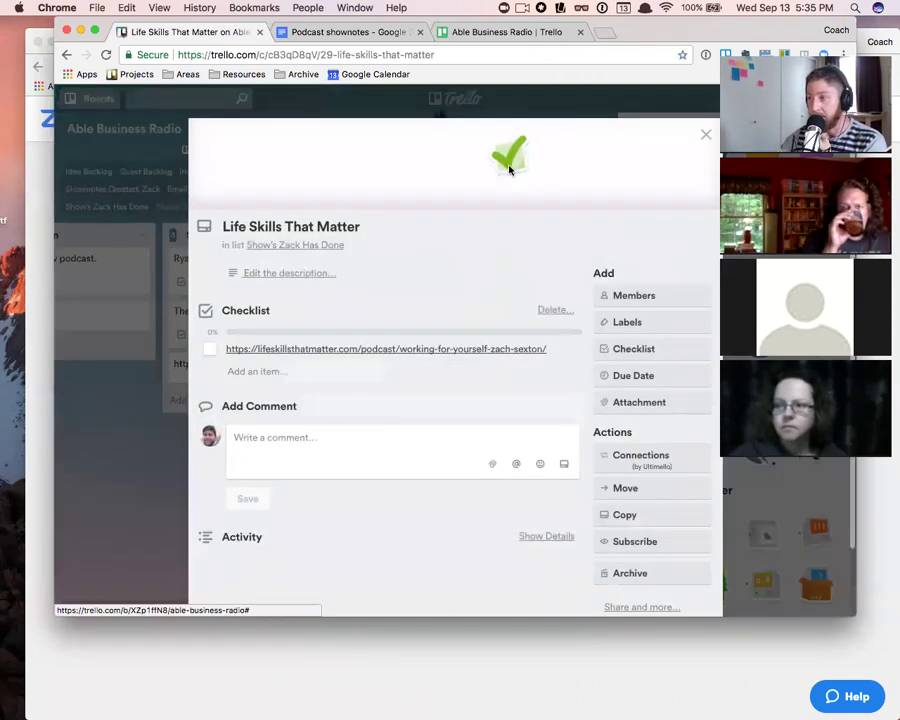
click(704, 139)
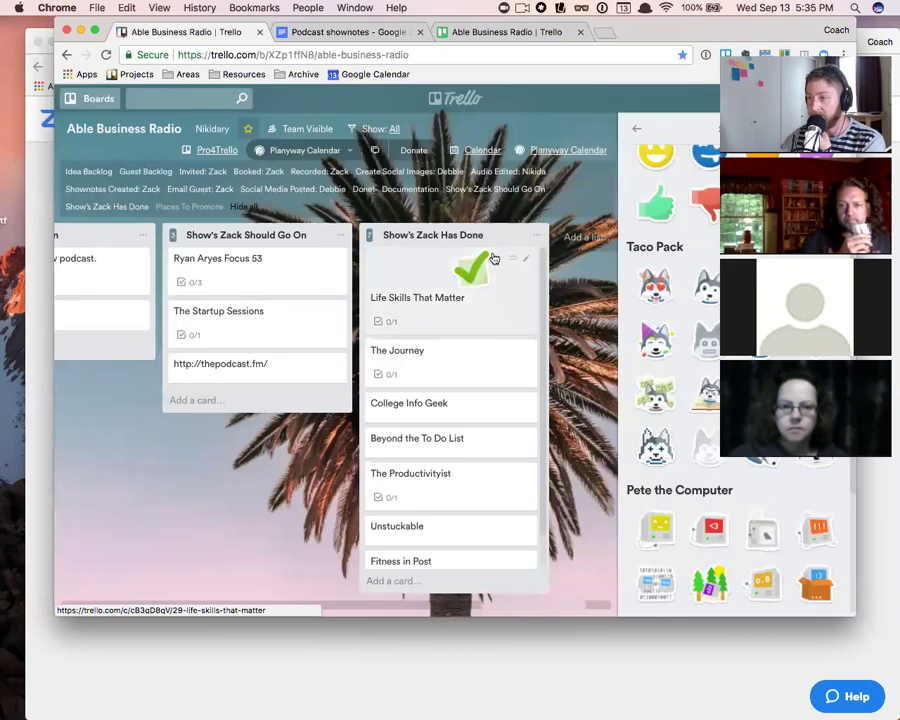
click(633, 133)
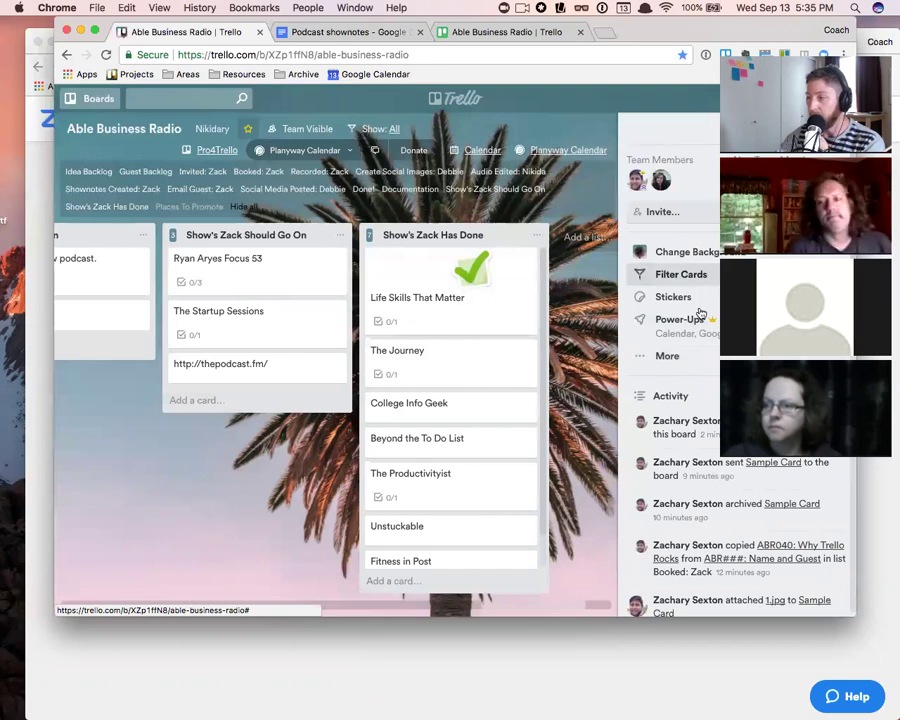
- Browse Power-Ups, then the board Settings and Labels under More, ending on the More menu
click(666, 321)
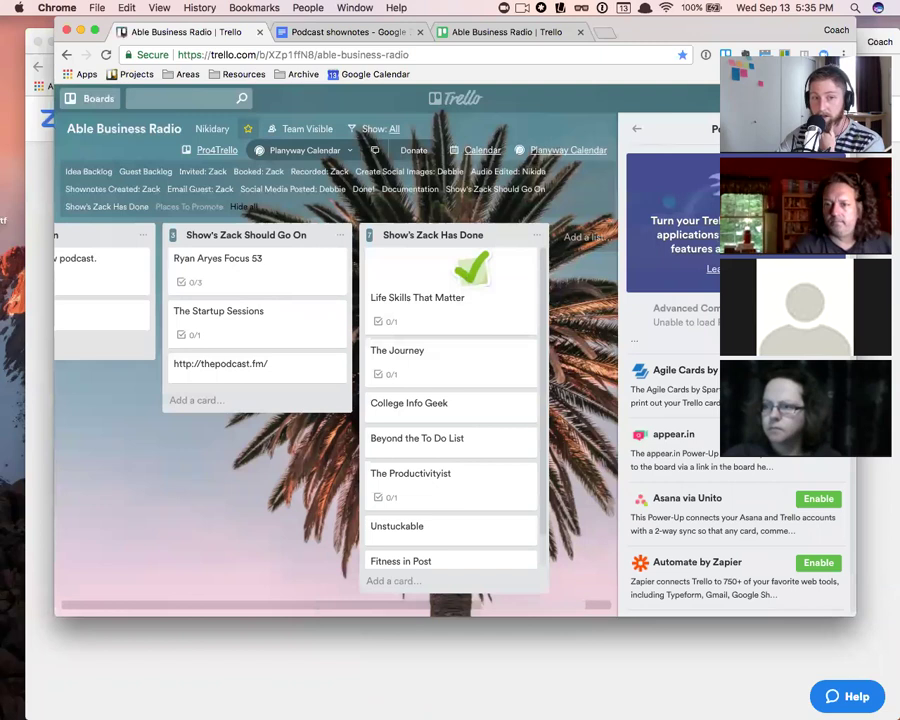
click(636, 132)
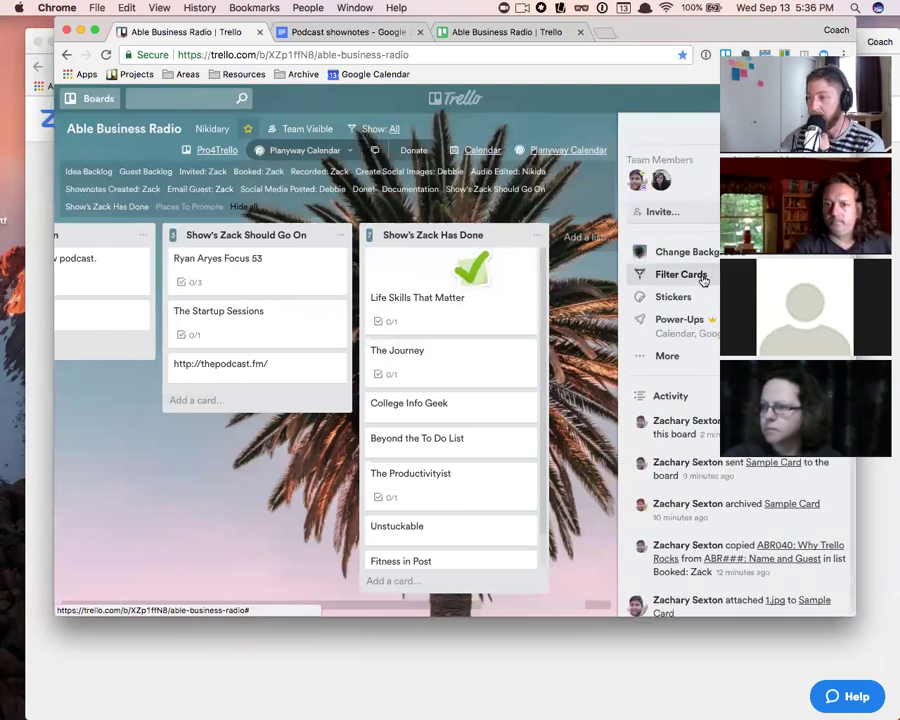
click(679, 356)
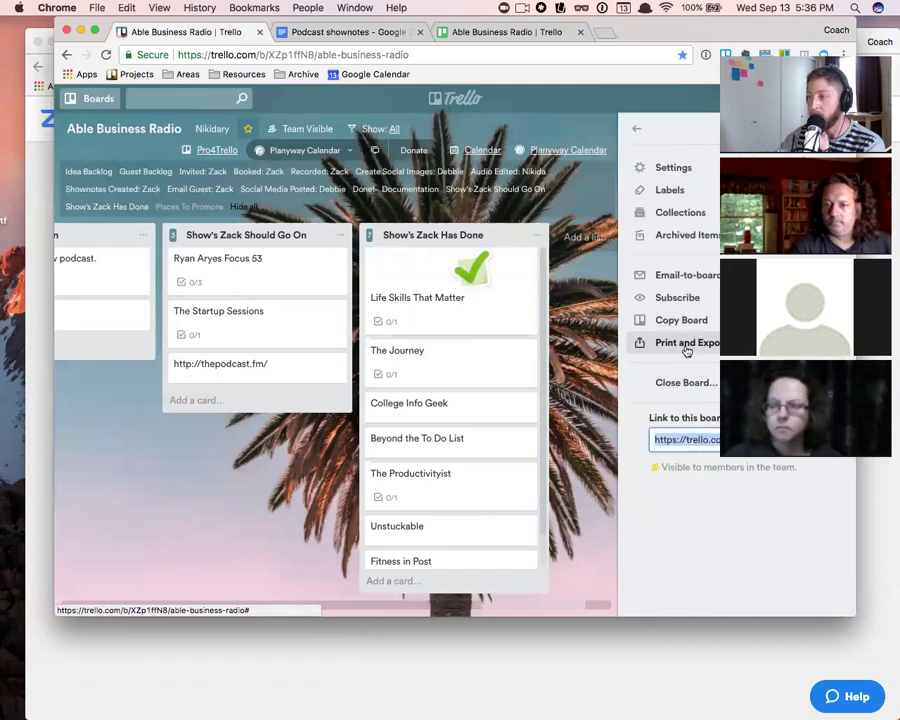
click(684, 169)
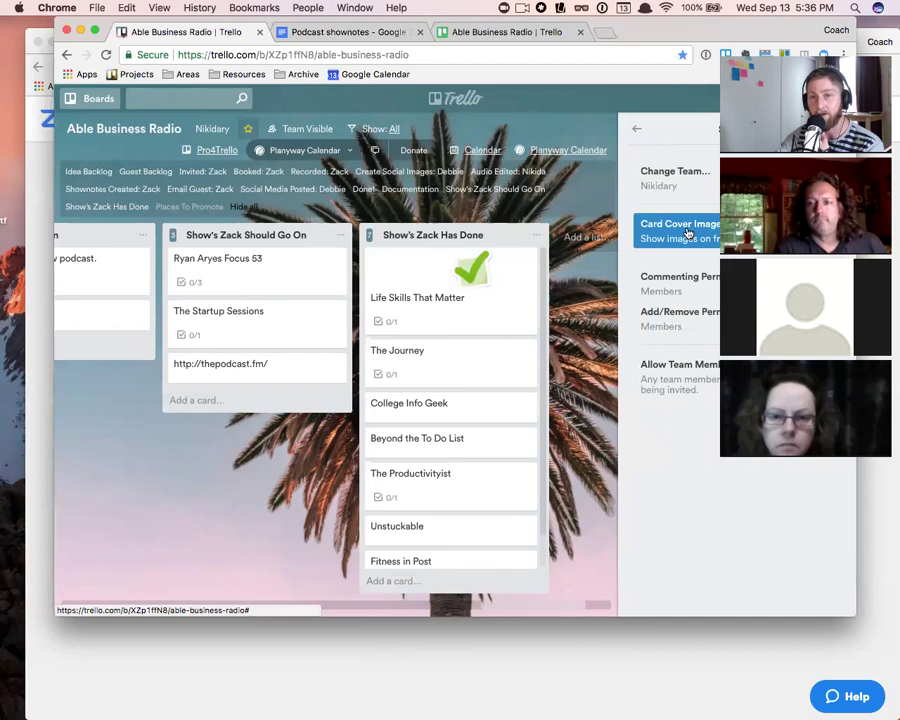
click(636, 128)
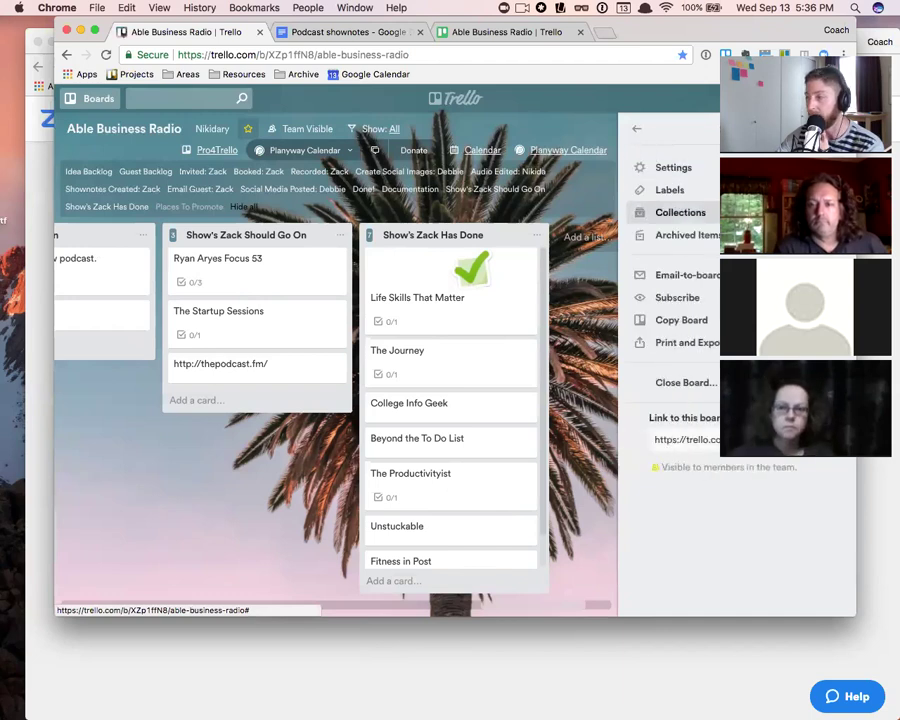
click(668, 189)
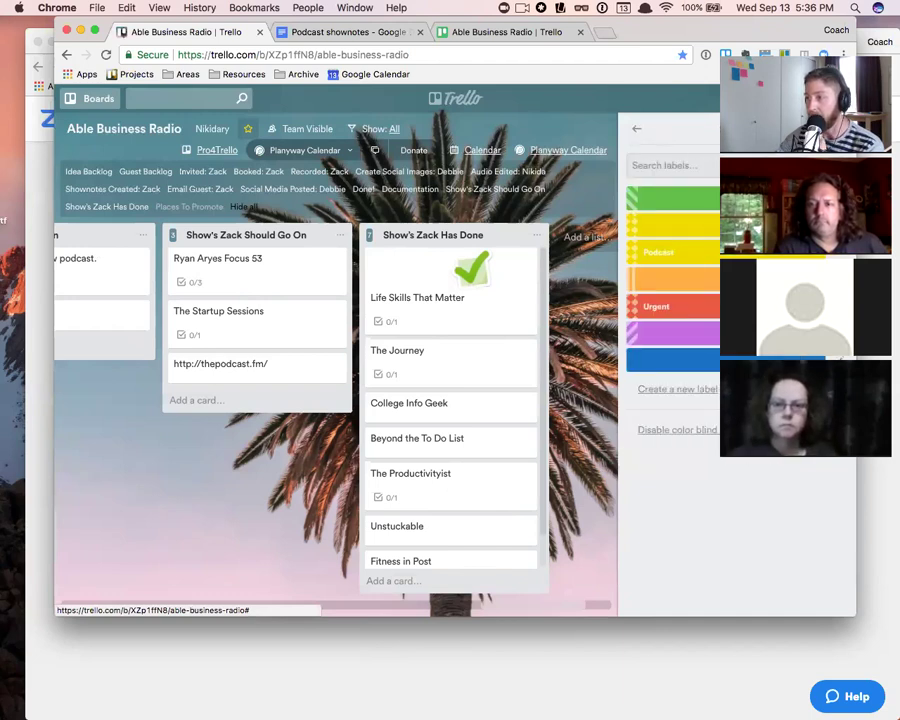
click(640, 132)
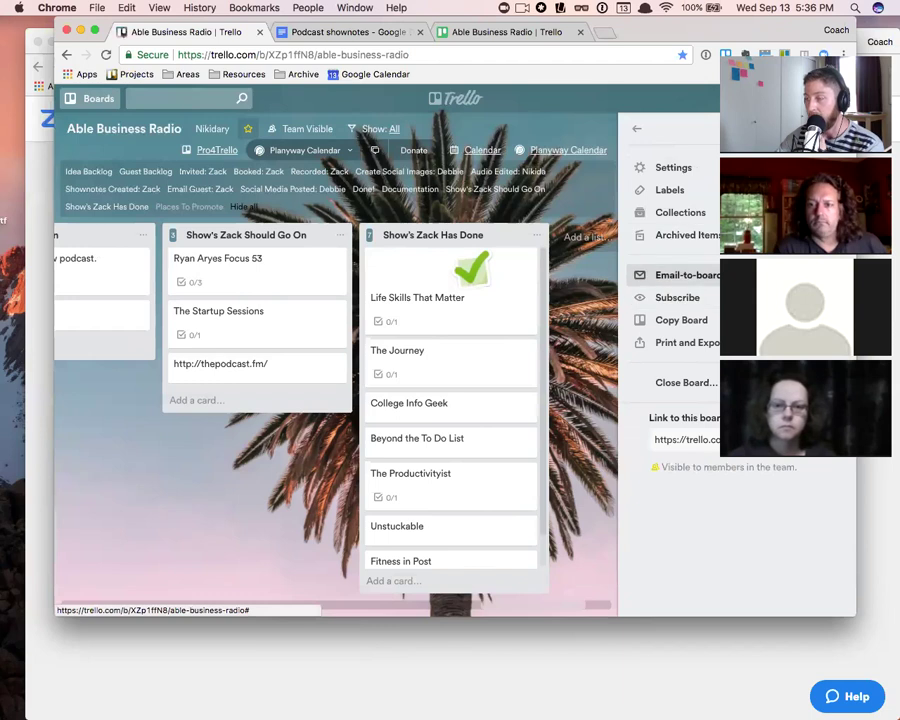
- Generate a new Email-to-board address for Able Business Radio and select it for copying
click(688, 275)
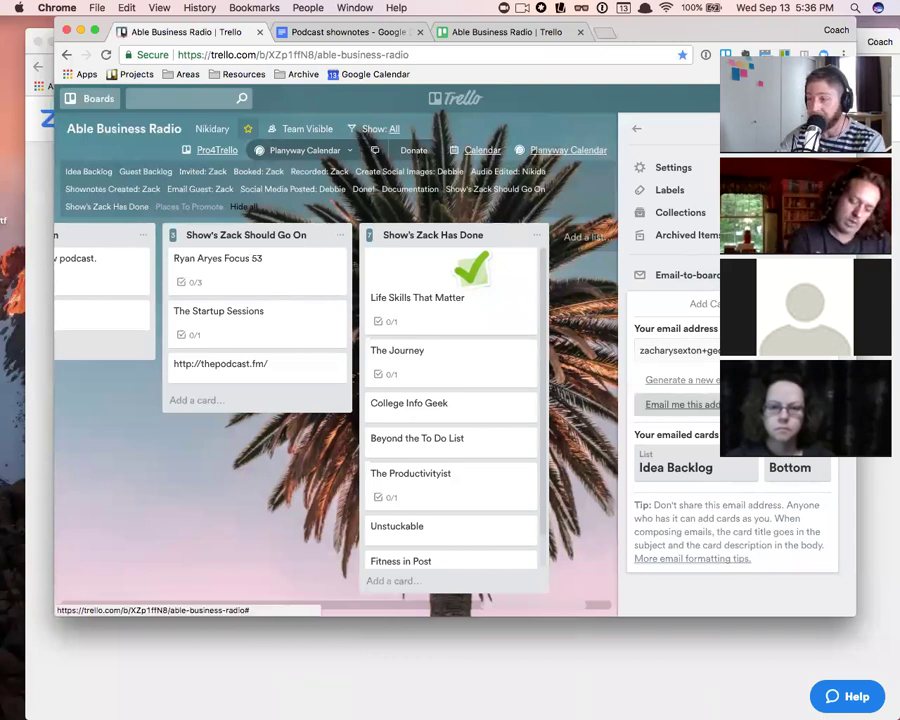
click(693, 387)
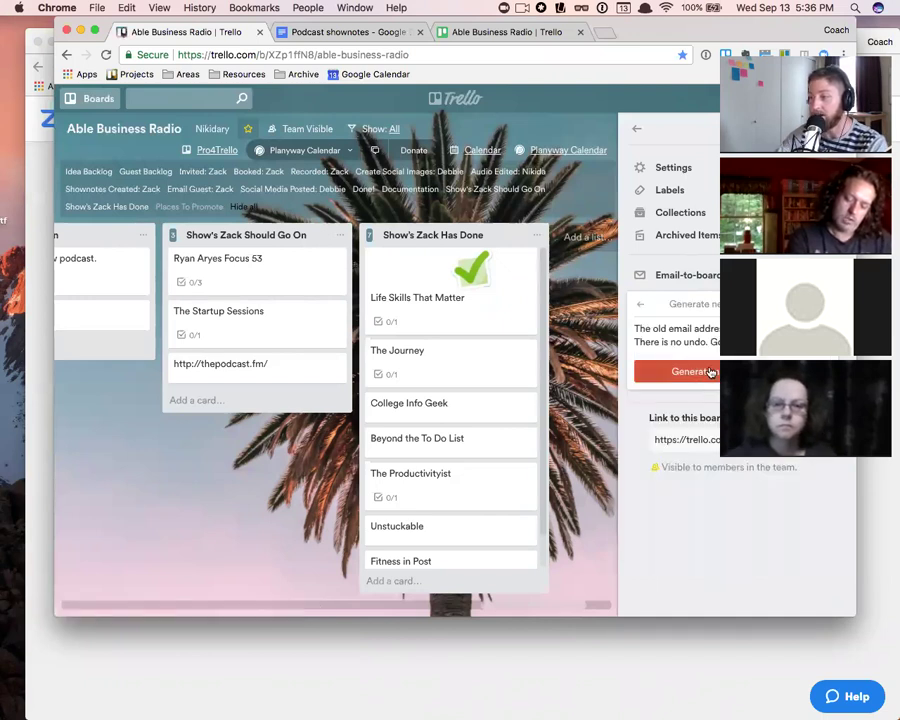
click(708, 371)
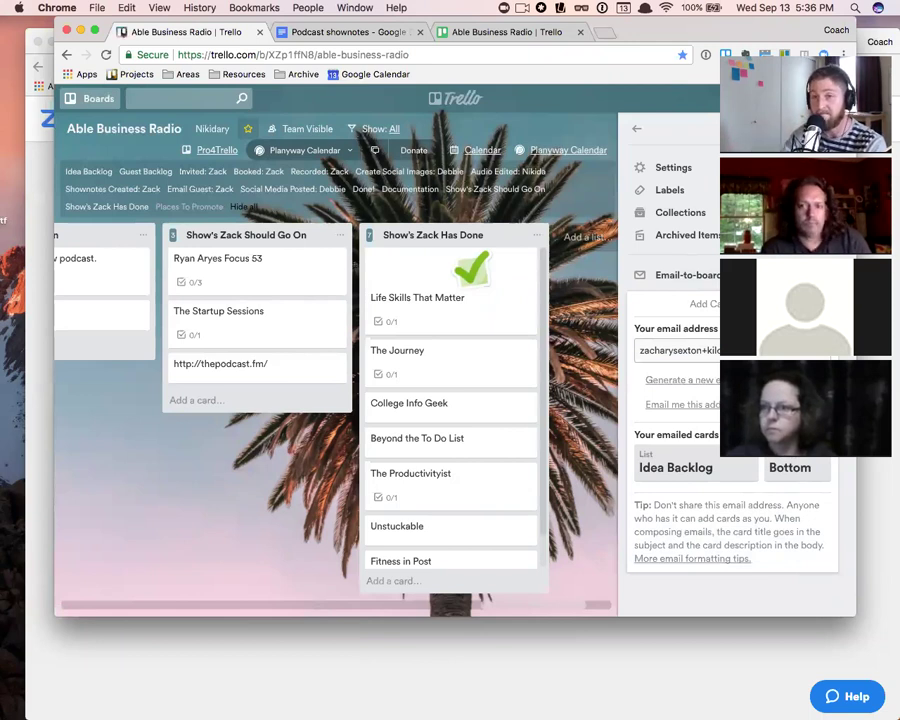
click(680, 351)
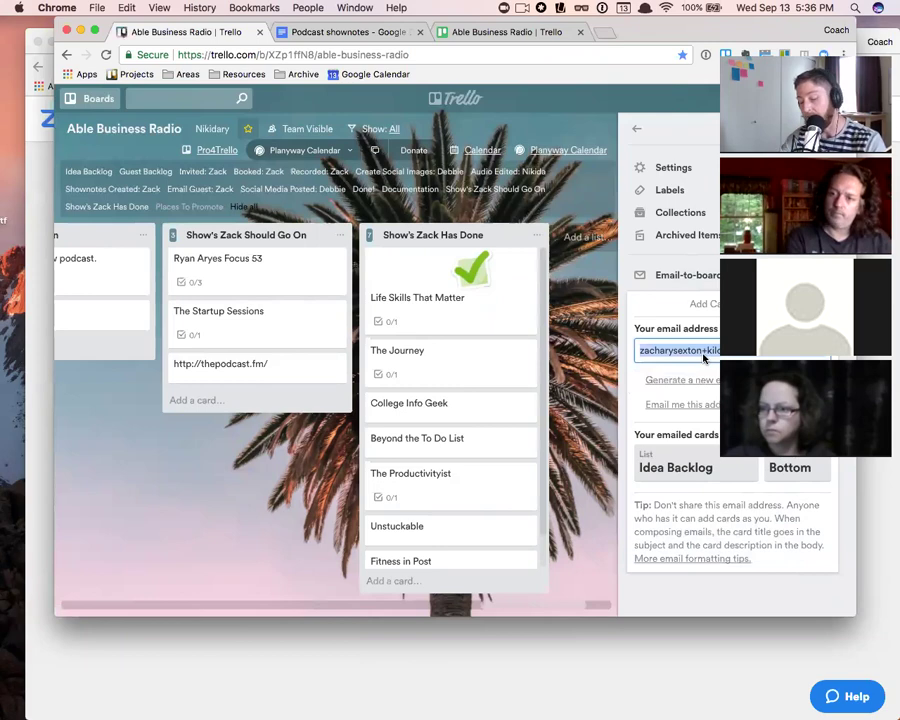
- Open Gmail in a new browser tab
click(606, 34)
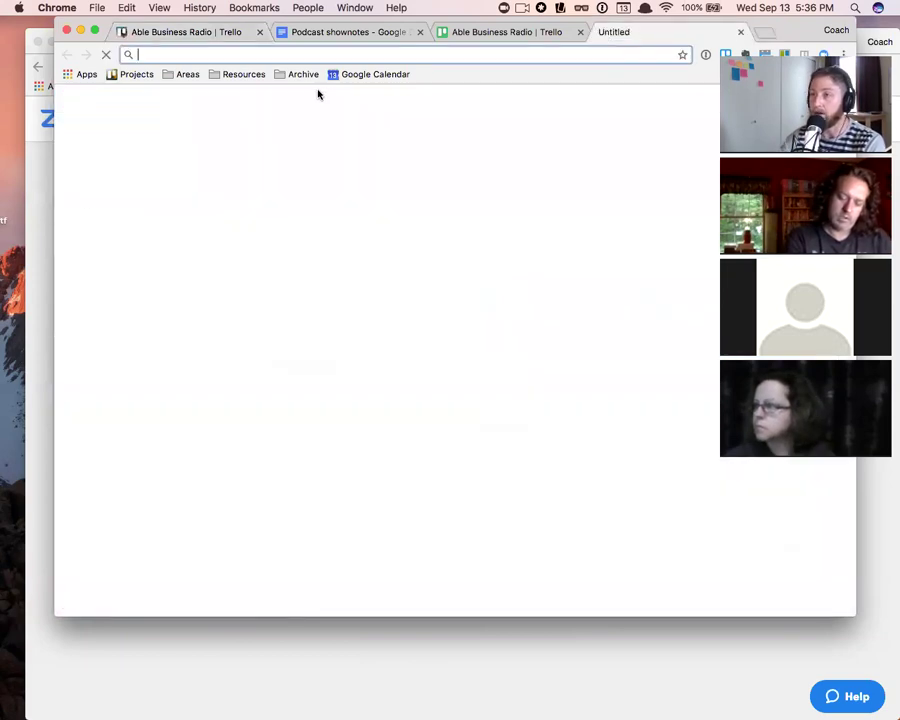
text(google.com/mail/u/0/#inbox)
key(Return)
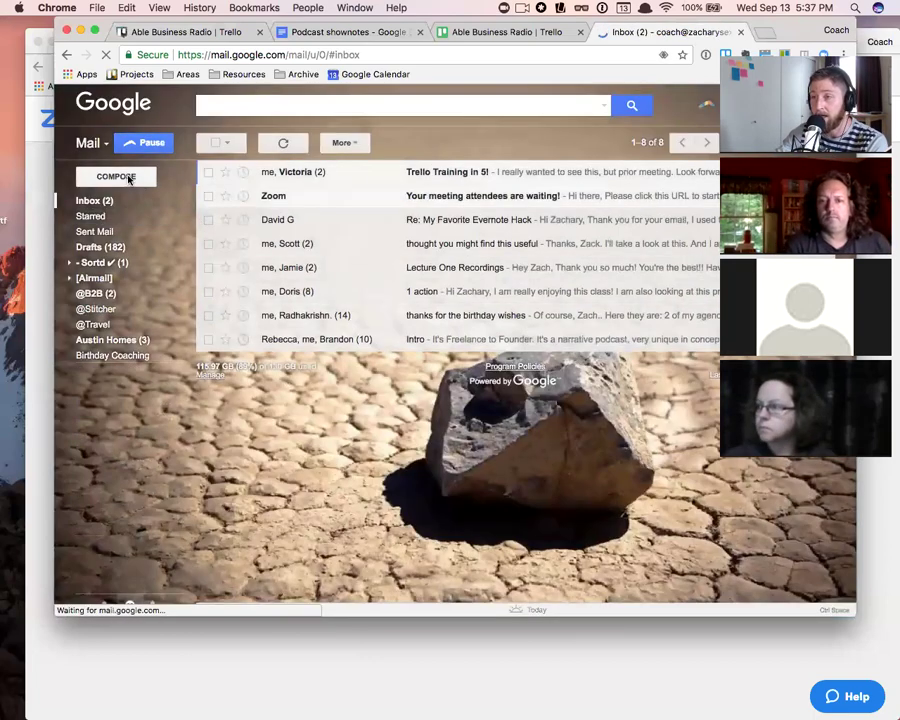
- Email the board's Trello address with the subject 'This is the title'
click(116, 176)
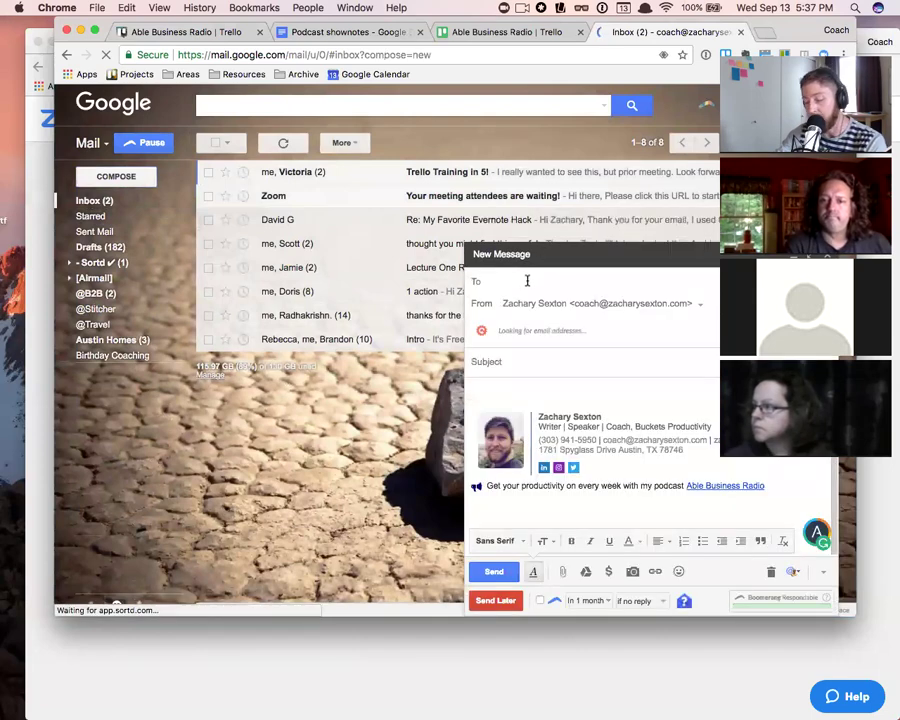
key(super+v)
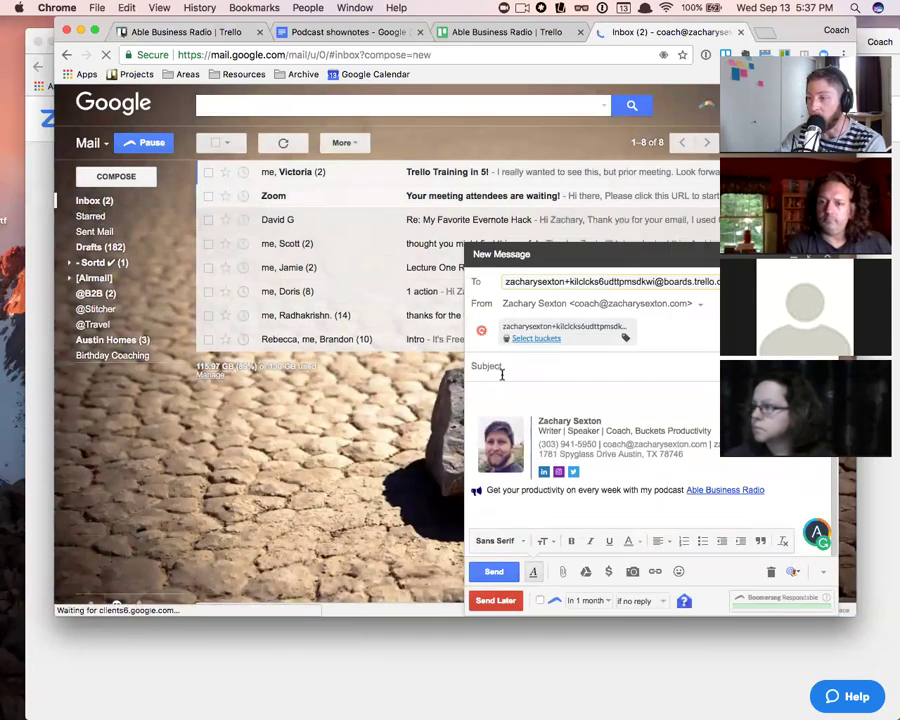
click(497, 368)
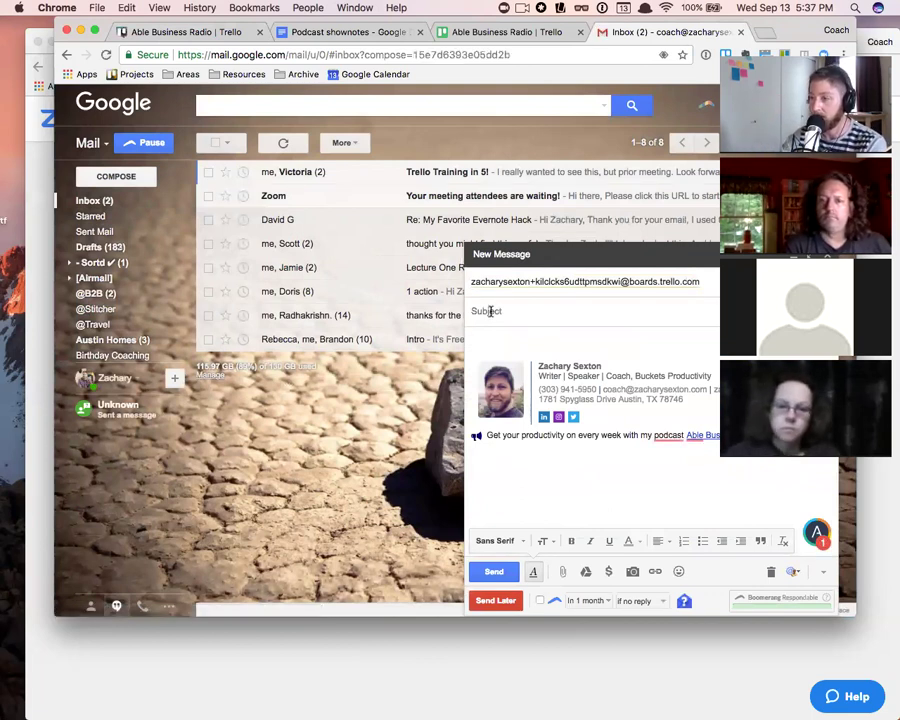
text(This is the title)
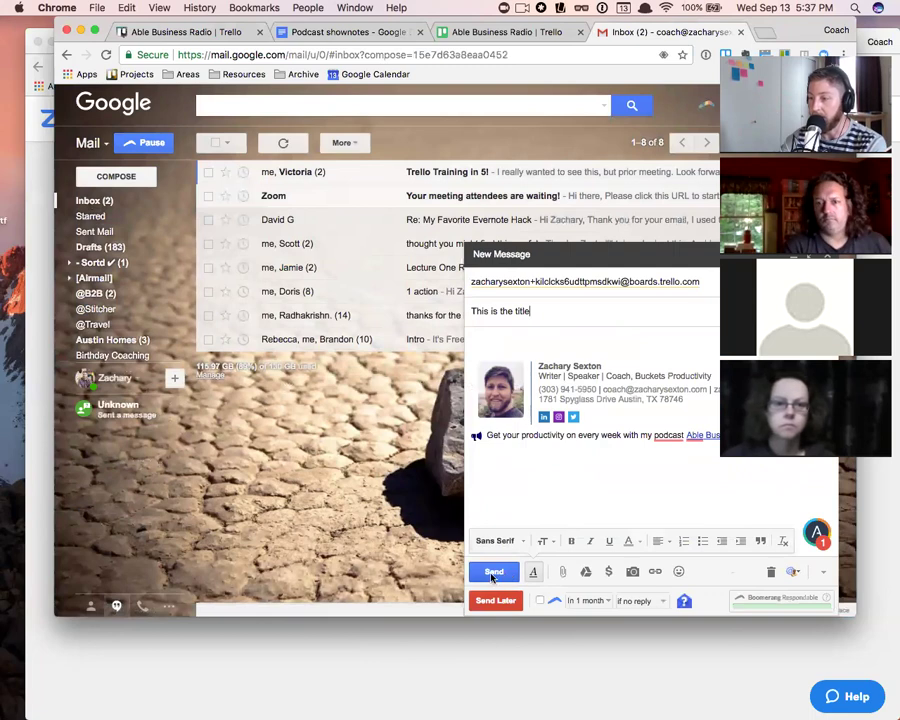
click(493, 574)
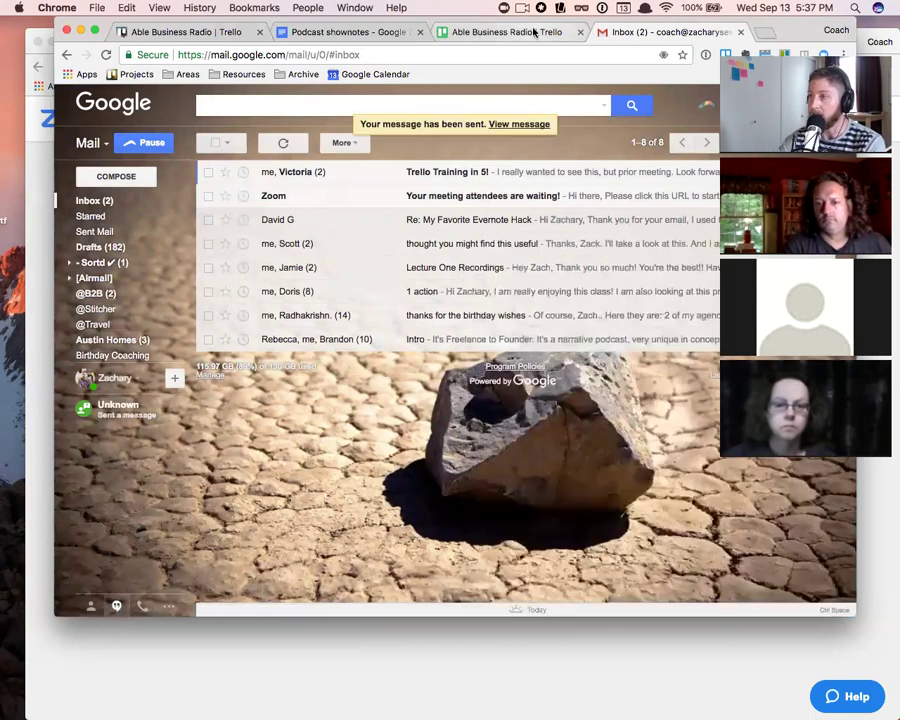
- Return to the Trello tab and scroll Idea Backlog down to the new 'This is the title' card
click(535, 33)
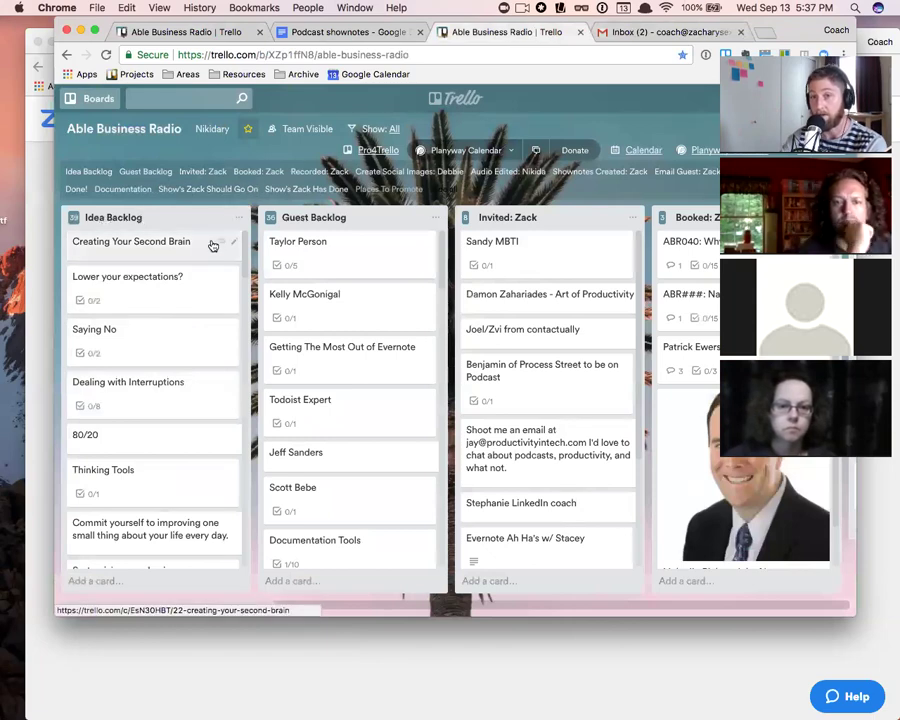
scroll(210, 328, down, 15)
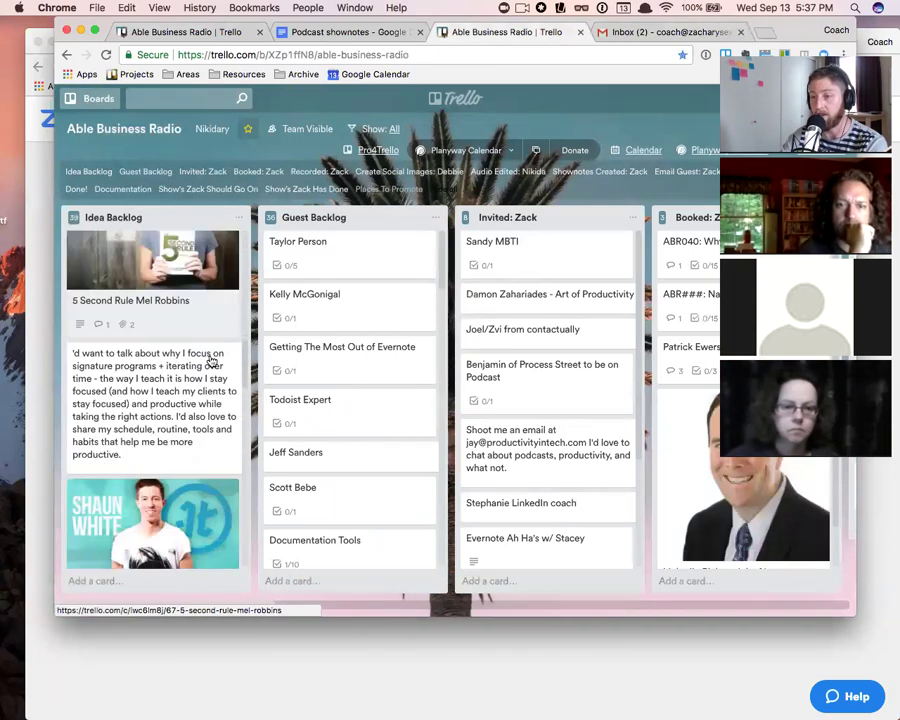
scroll(203, 383, down, 5)
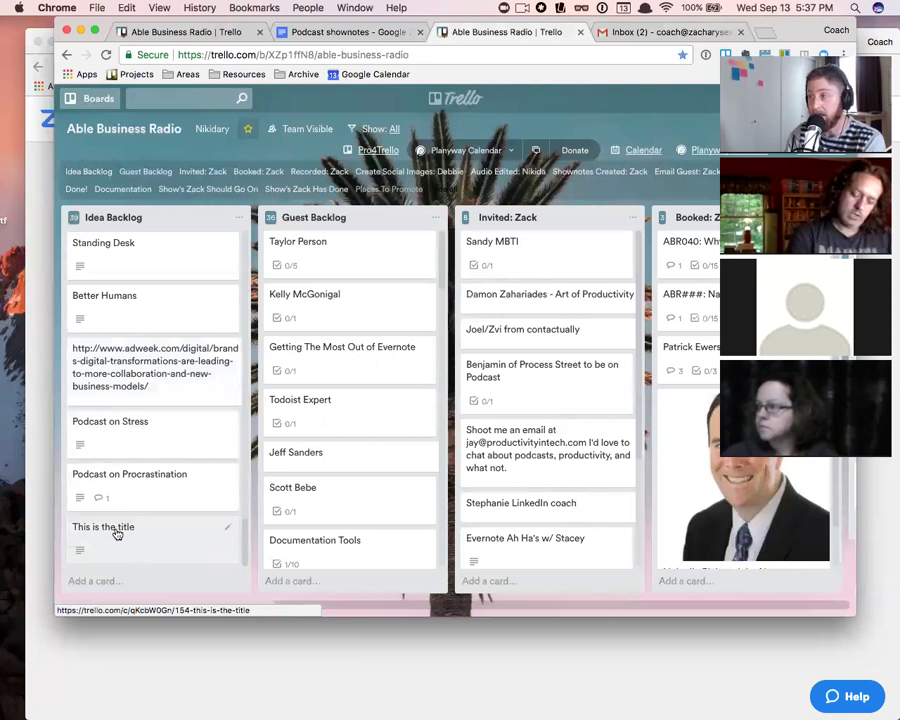
- Reopen the board menu's More options, briefly switching browser tabs away and back
click(780, 128)
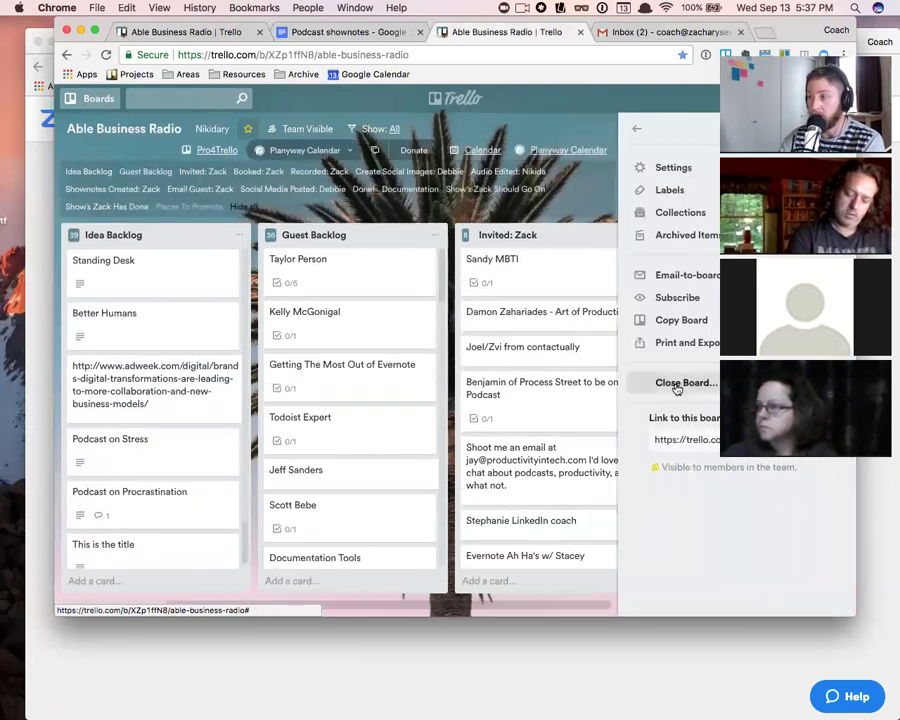
click(636, 130)
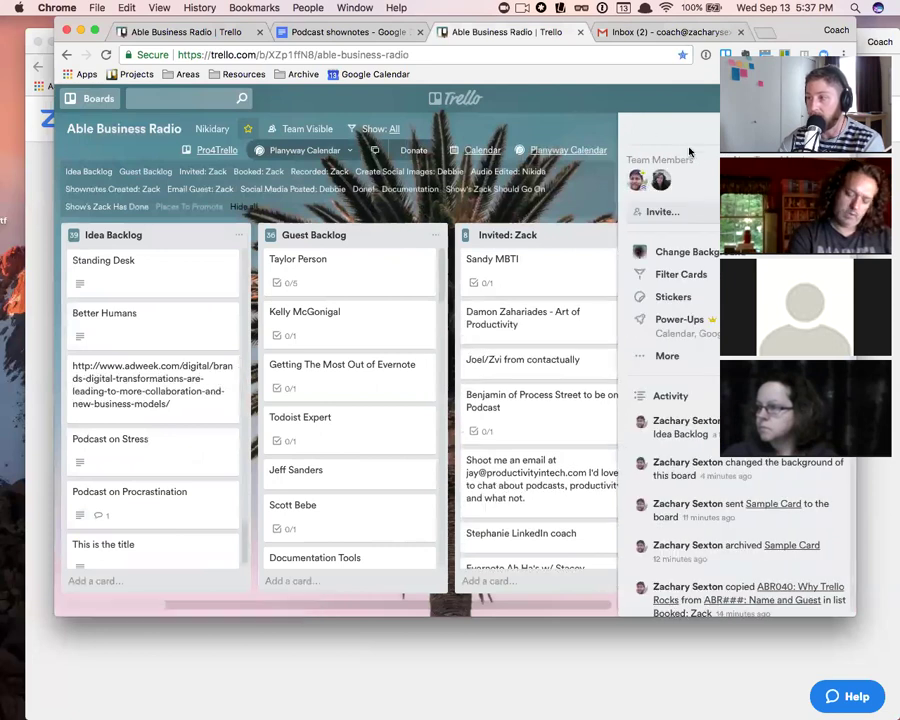
click(667, 355)
click(703, 438)
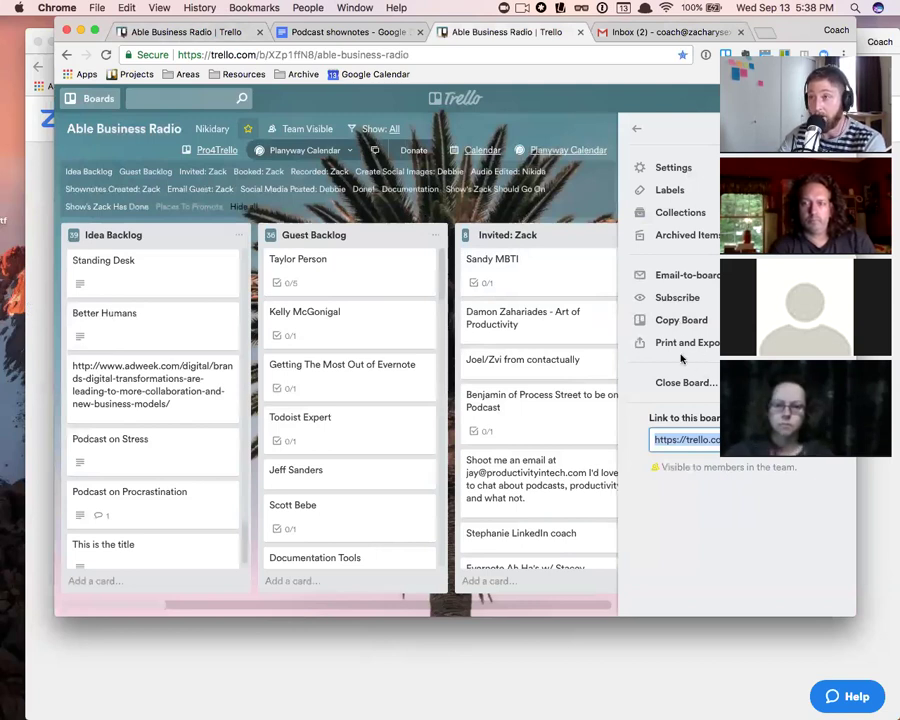
click(193, 32)
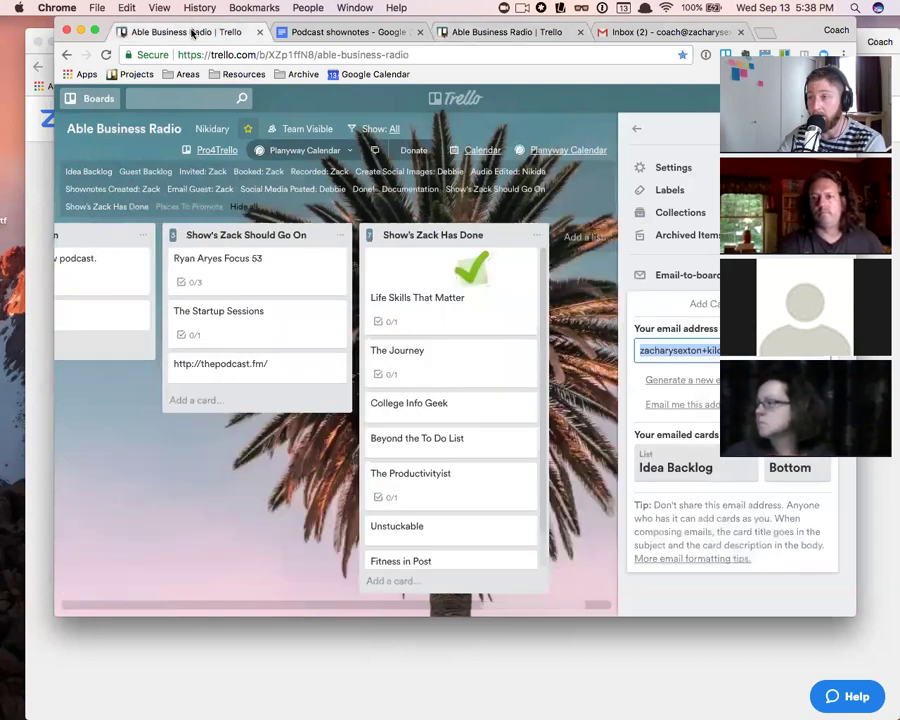
click(471, 33)
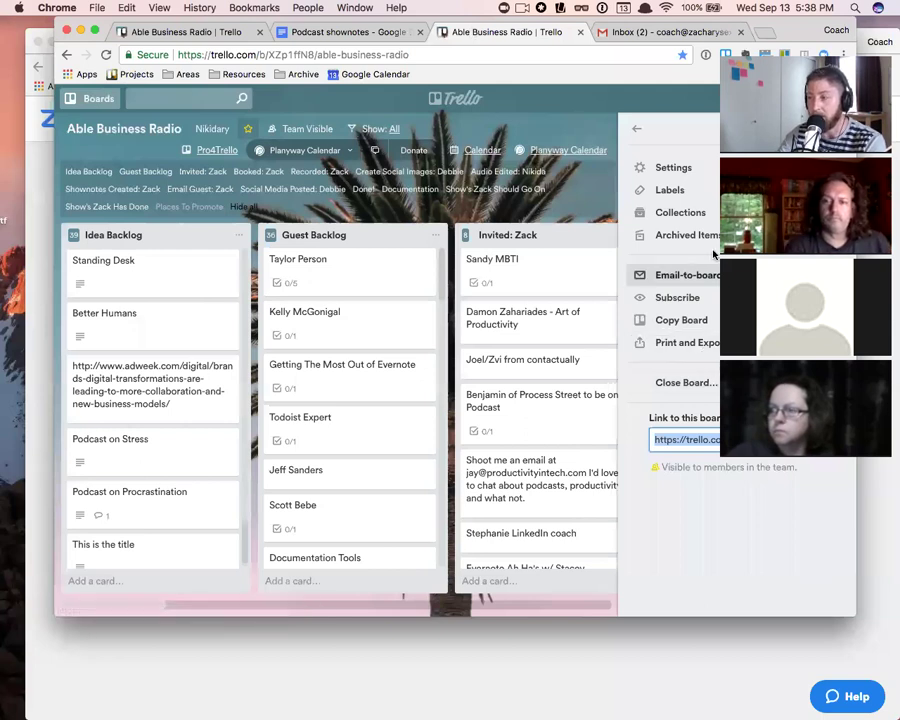
- Look over Print and Export, Collections and Power-Ups, ending on the main board menu
click(700, 345)
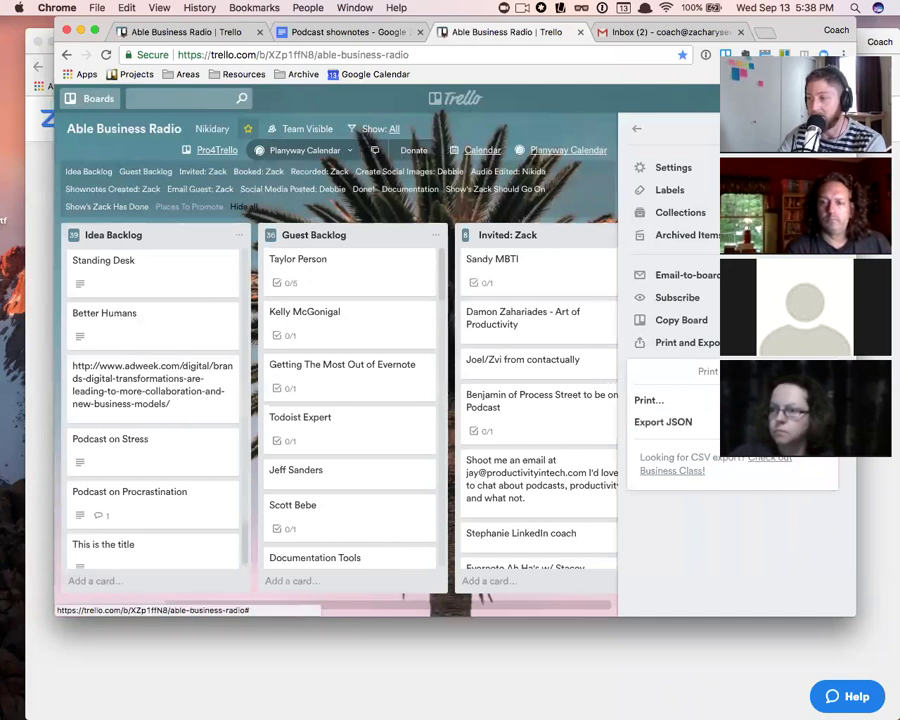
click(636, 128)
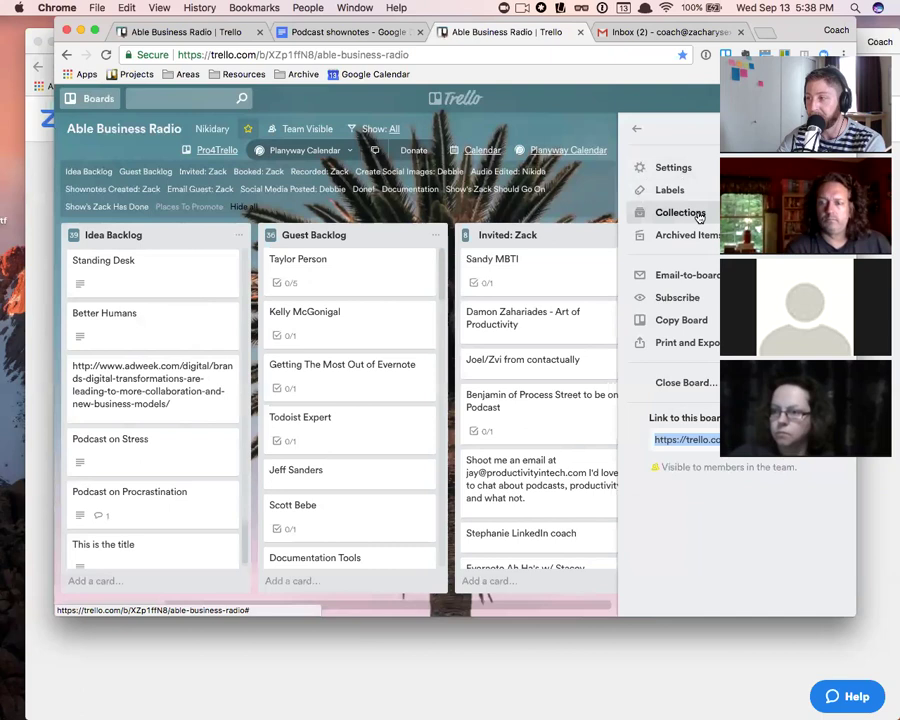
click(700, 215)
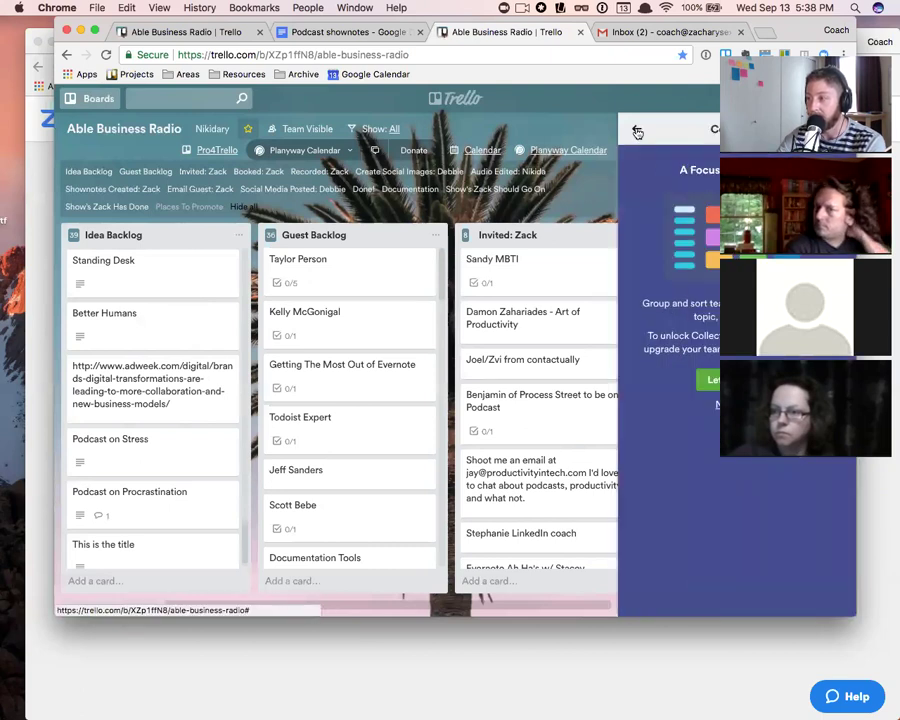
click(634, 131)
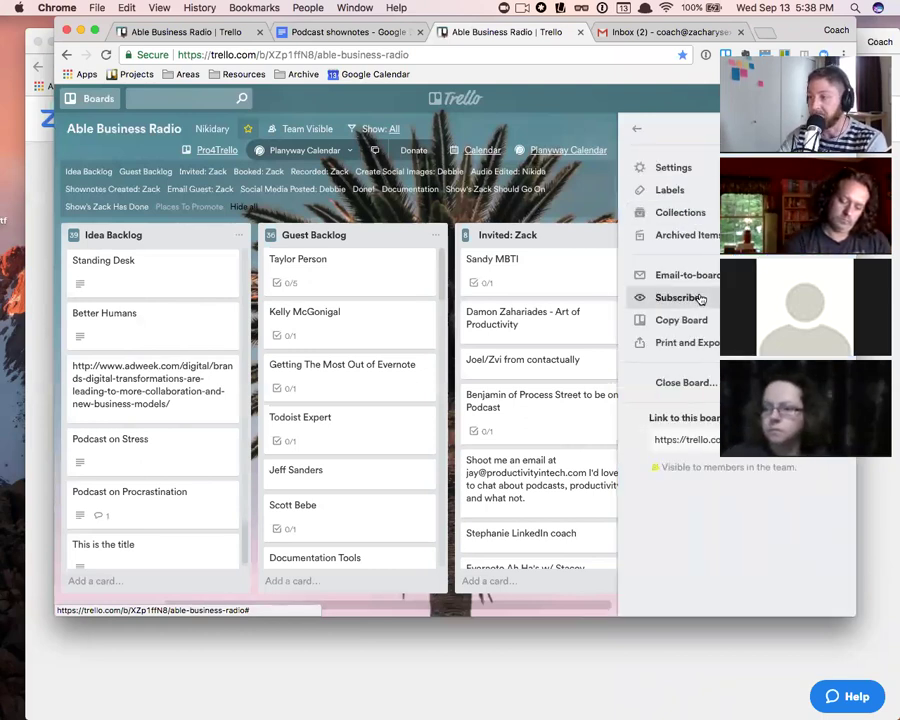
click(636, 129)
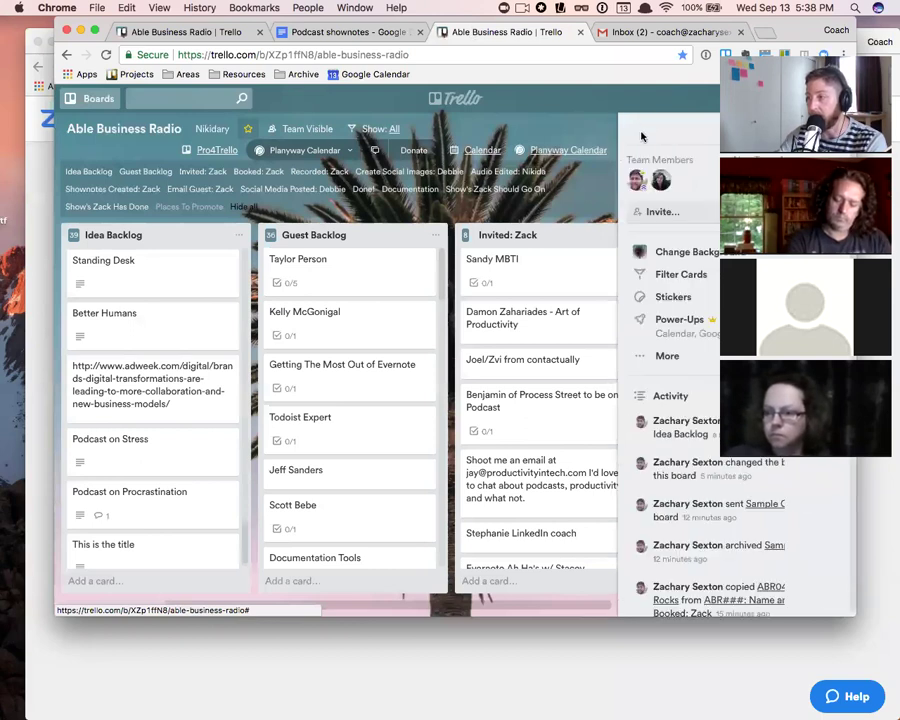
click(709, 321)
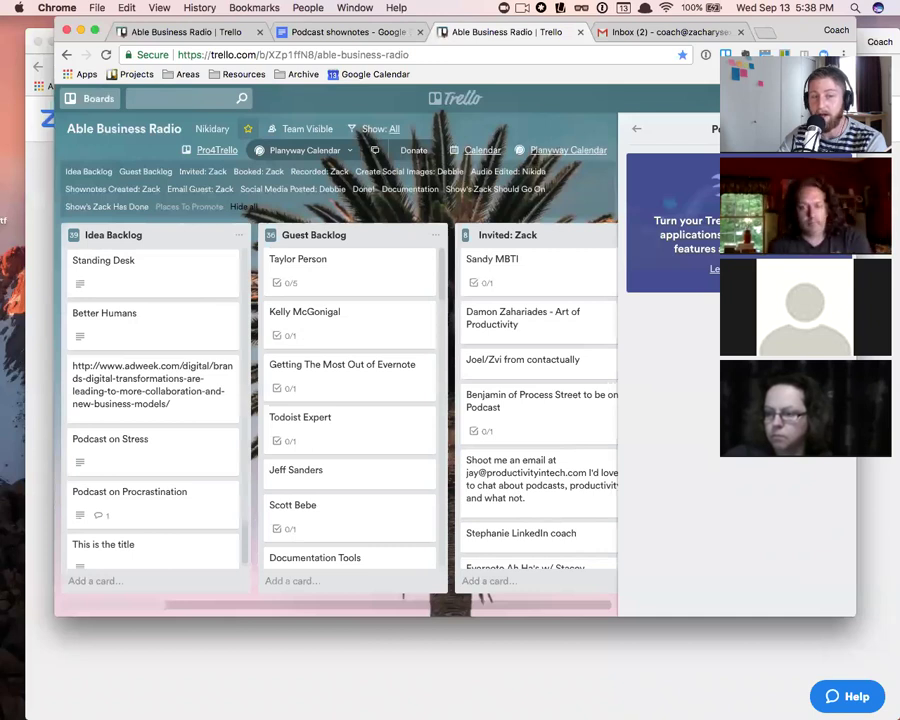
click(639, 132)
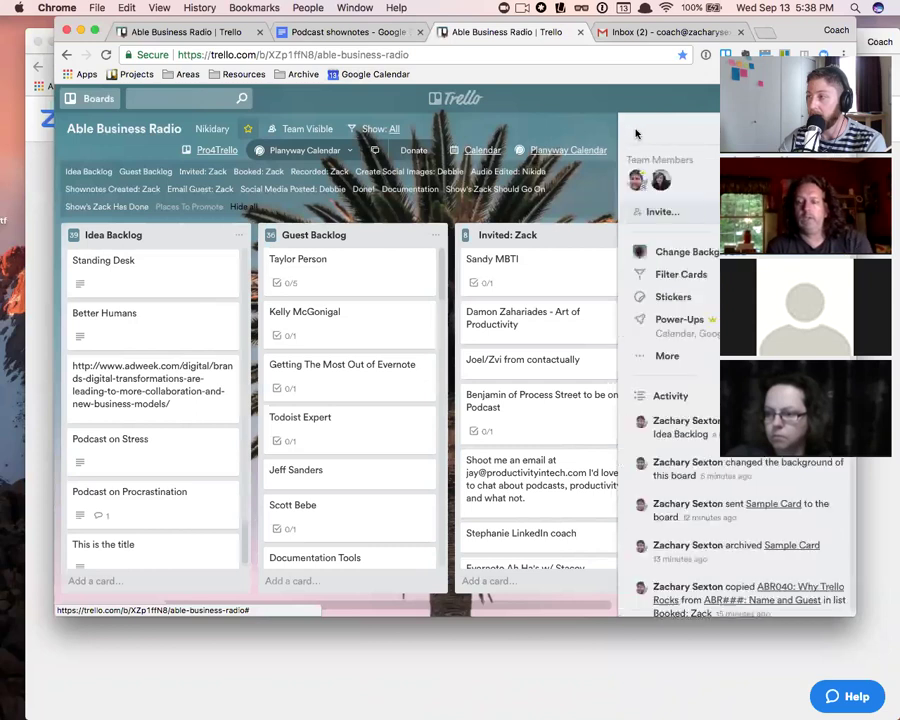
- Open the notifications list and close it again
click(841, 98)
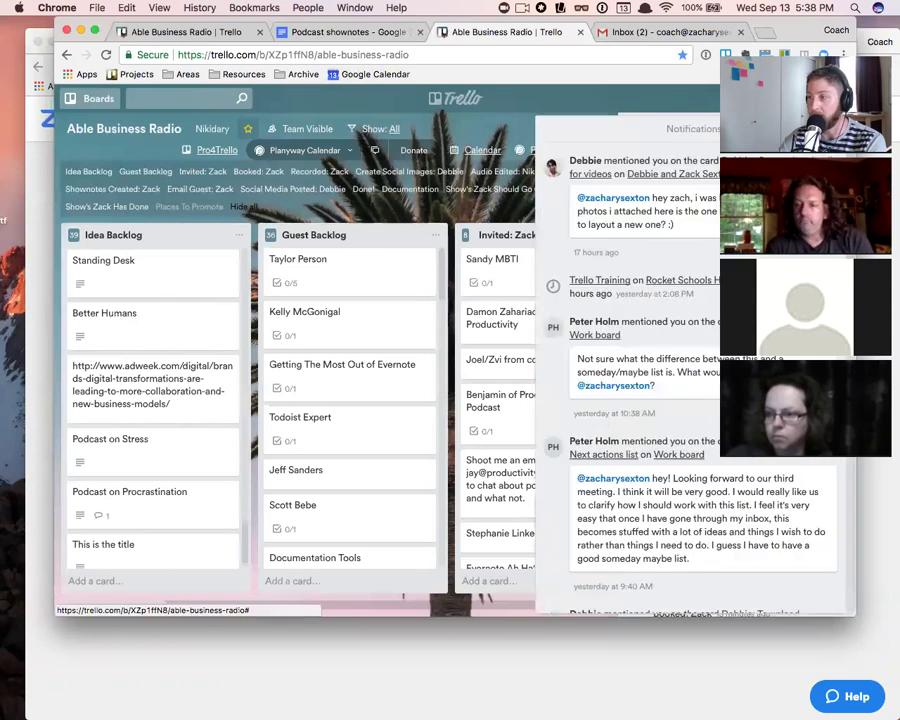
click(841, 98)
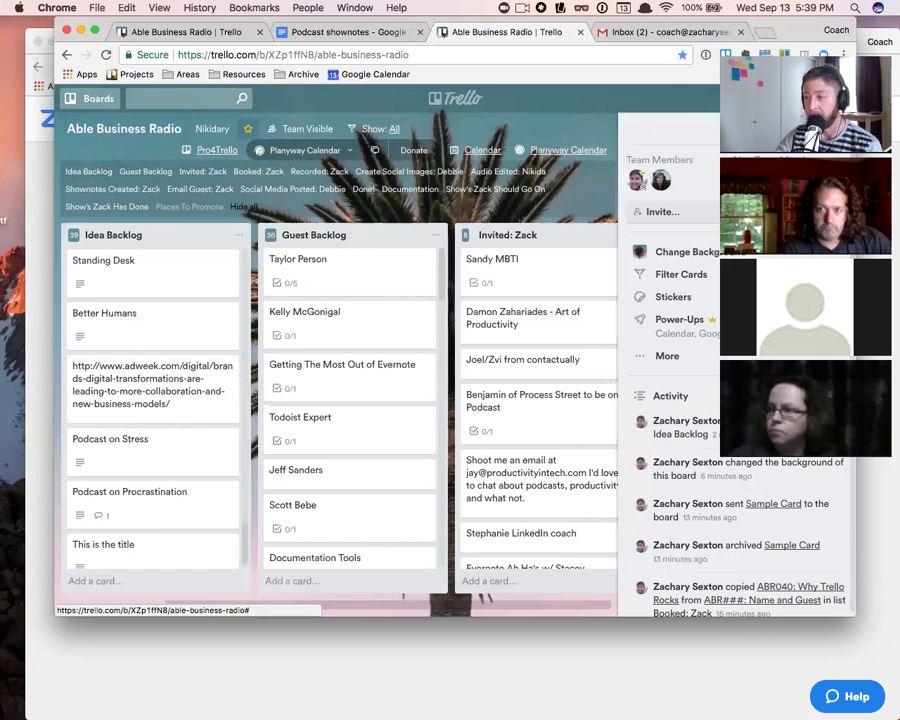
- Open the board's Power-Ups list and scroll down to the enabled Calendar power-up
click(681, 320)
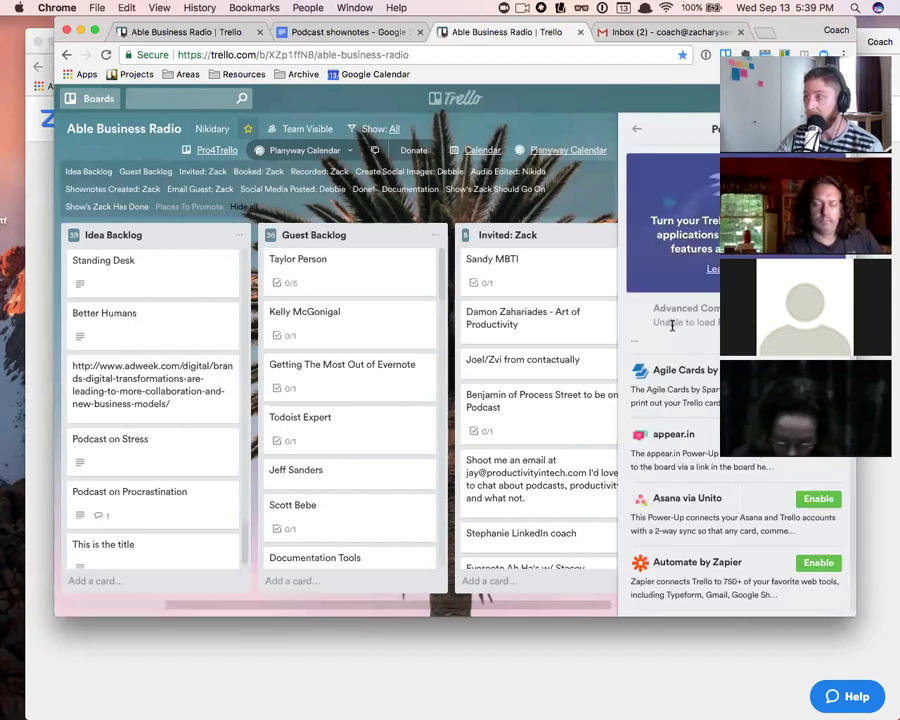
scroll(698, 368, down, 3)
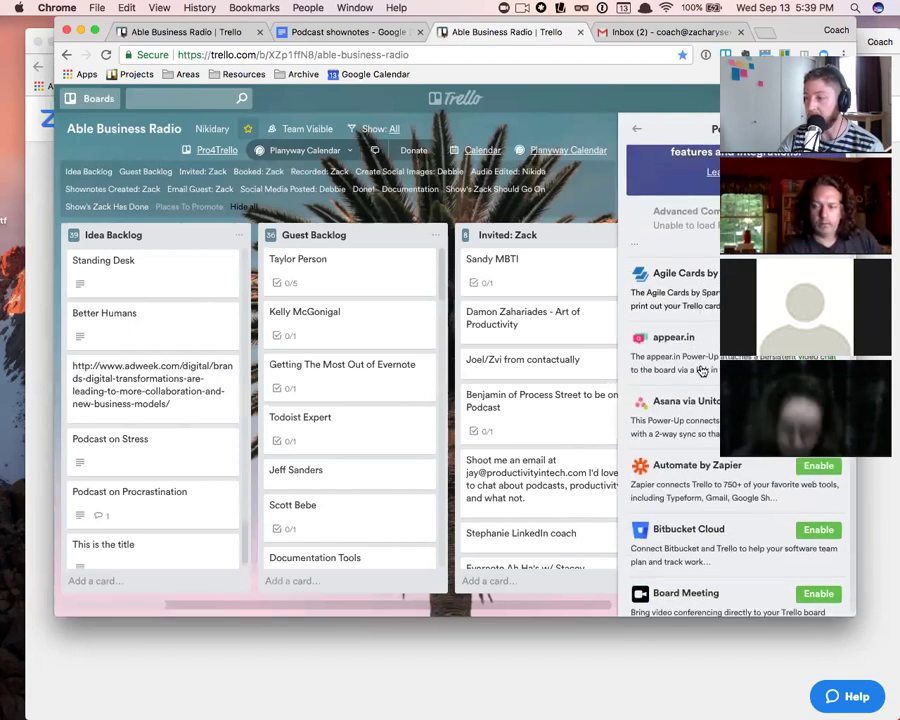
scroll(702, 371, down, 6)
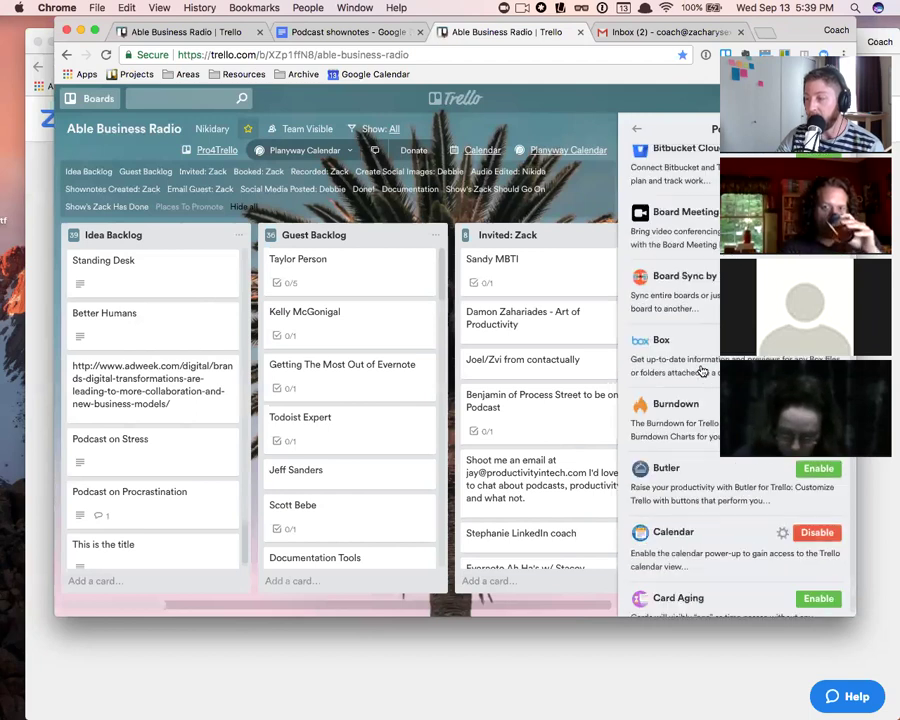
scroll(703, 371, down, 3)
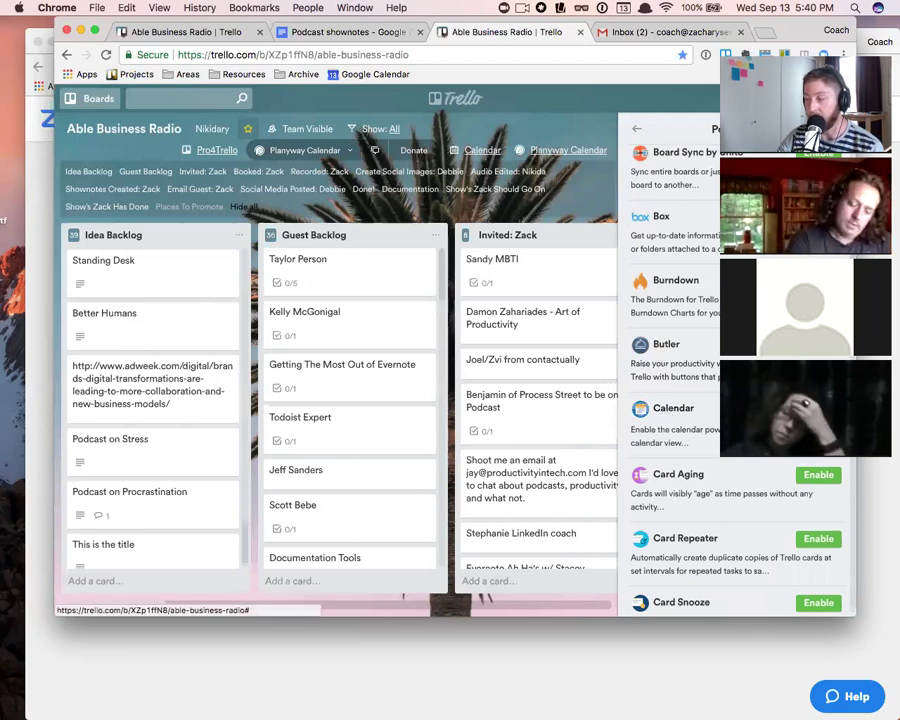
click(818, 409)
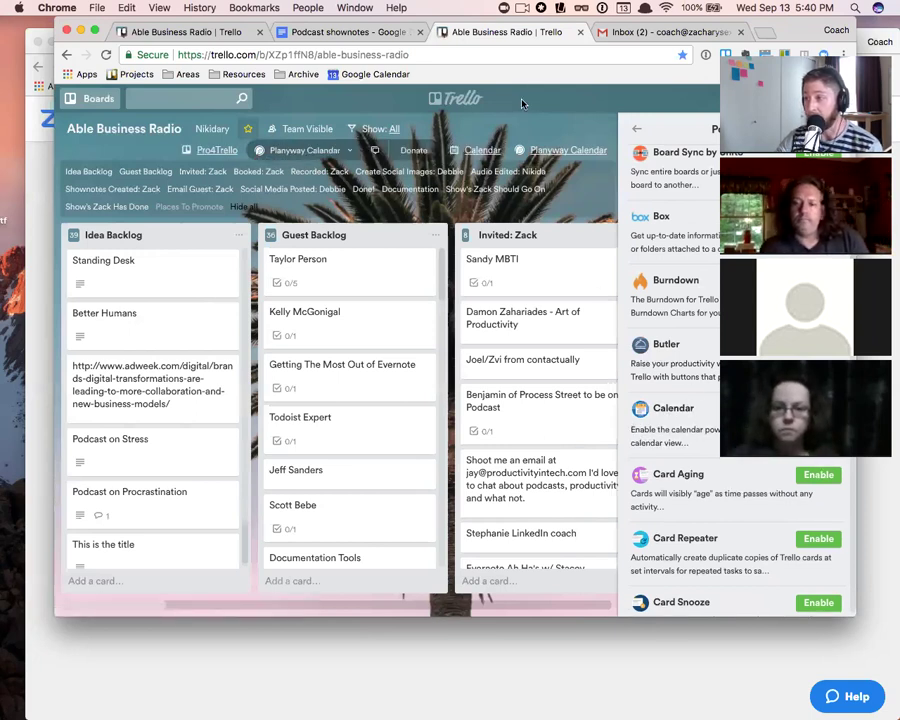
- In the board calendar, move Mindset to September 7 and ABR031 to September 12
click(480, 151)
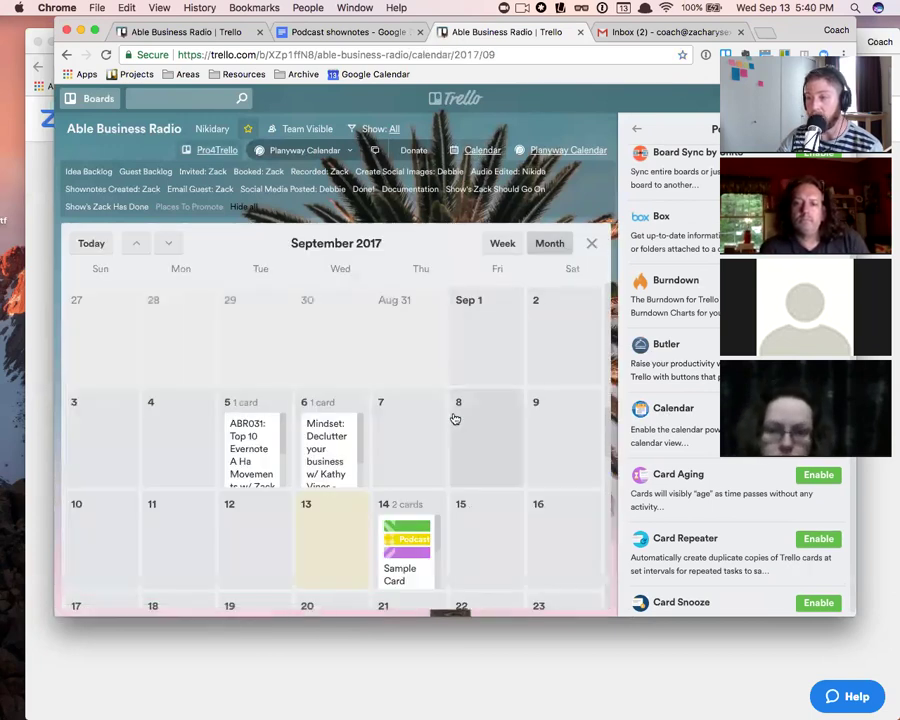
scroll(454, 417, down, 2)
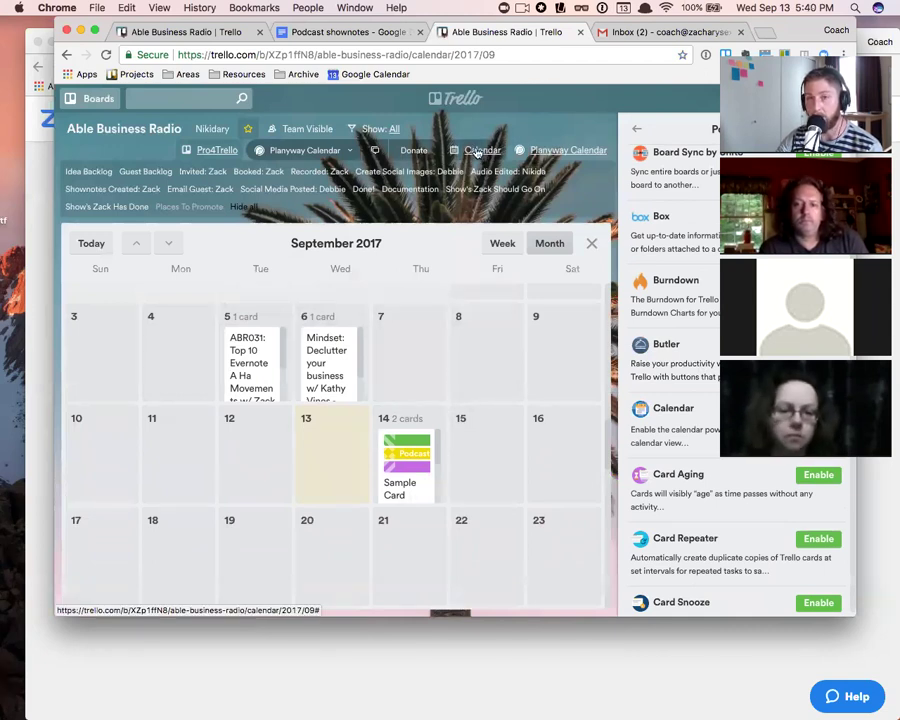
drag(326, 368, 428, 362)
drag(261, 390, 258, 470)
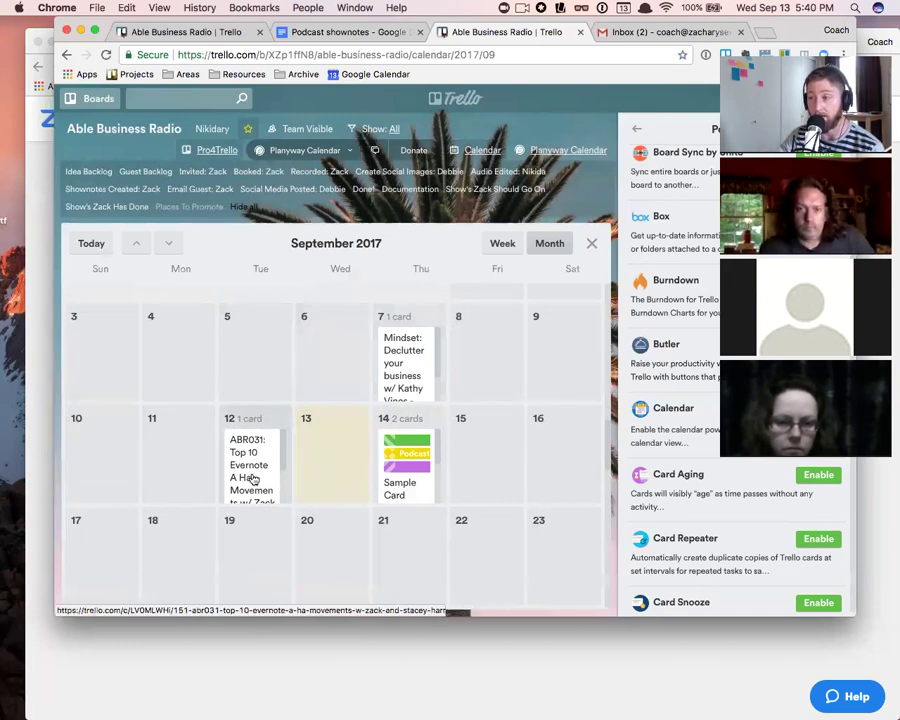
click(502, 243)
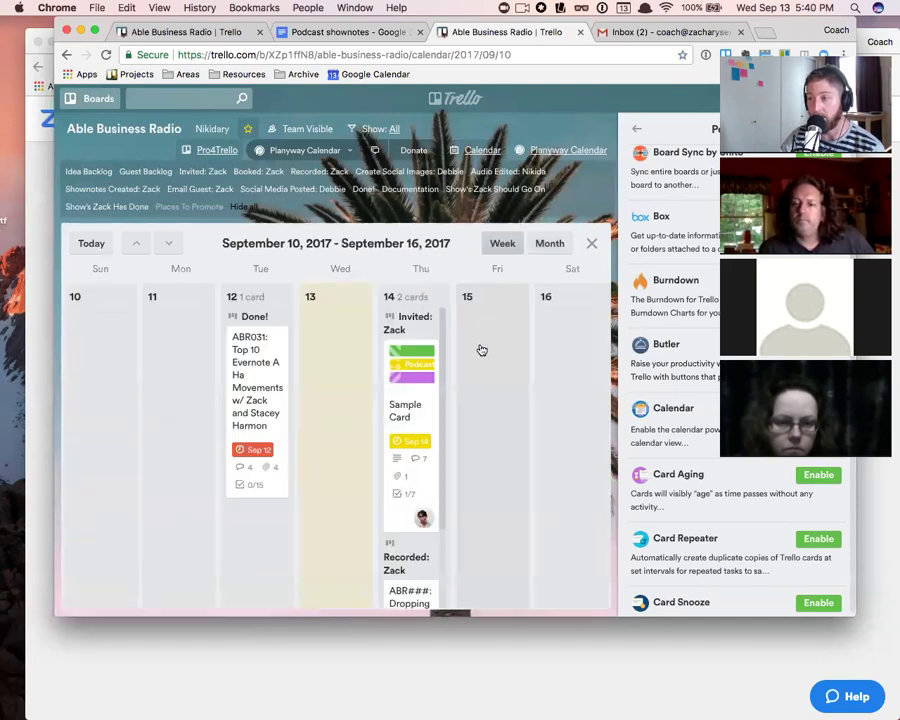
click(549, 243)
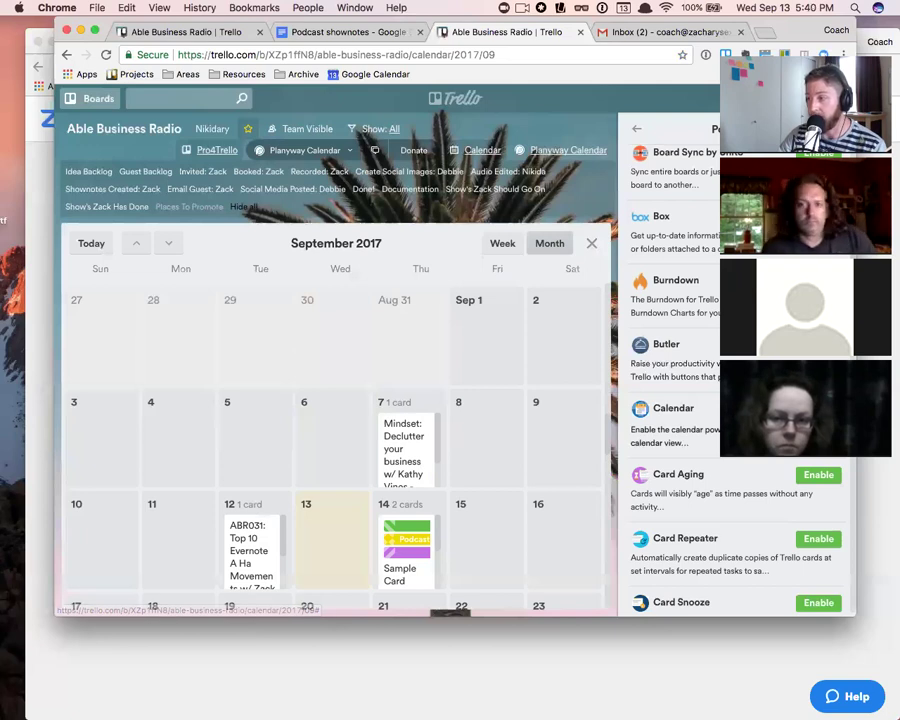
- Keep the iCalendar feed enabled, regenerate the personal feed URL and select it to copy
click(835, 410)
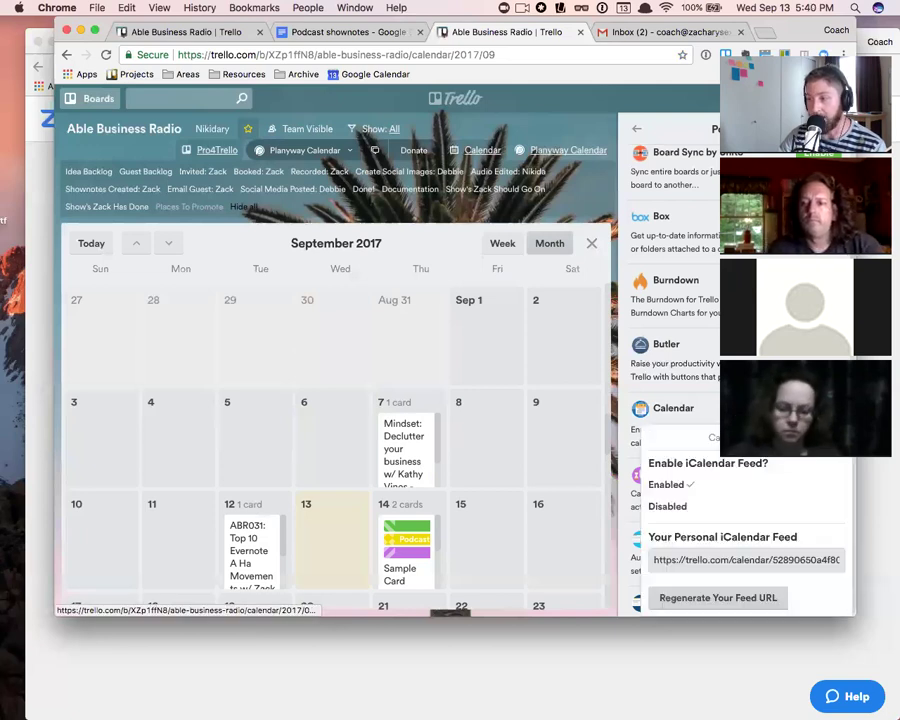
click(680, 510)
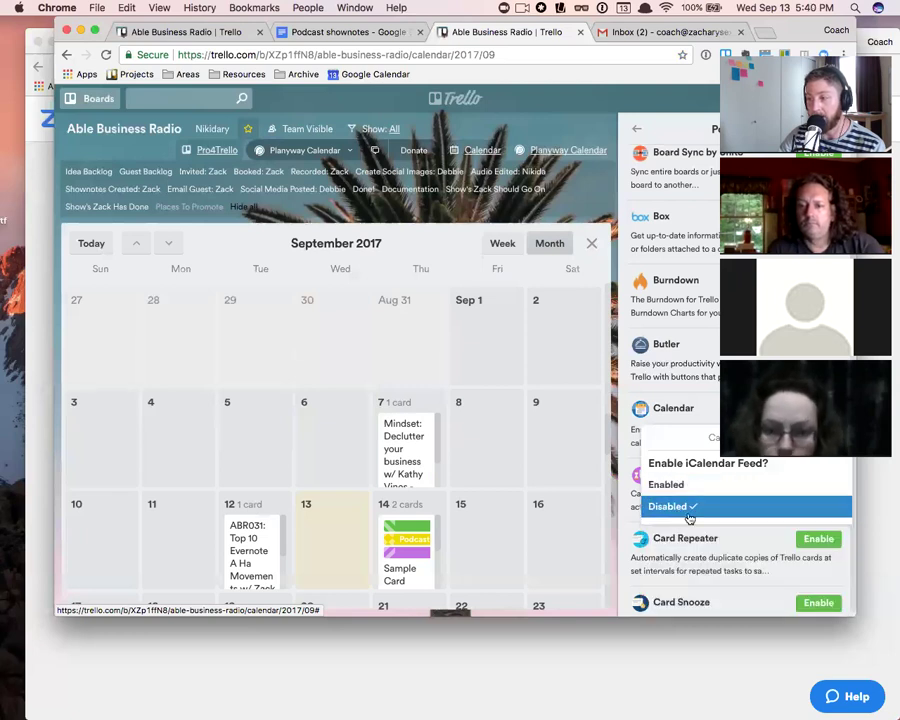
click(687, 487)
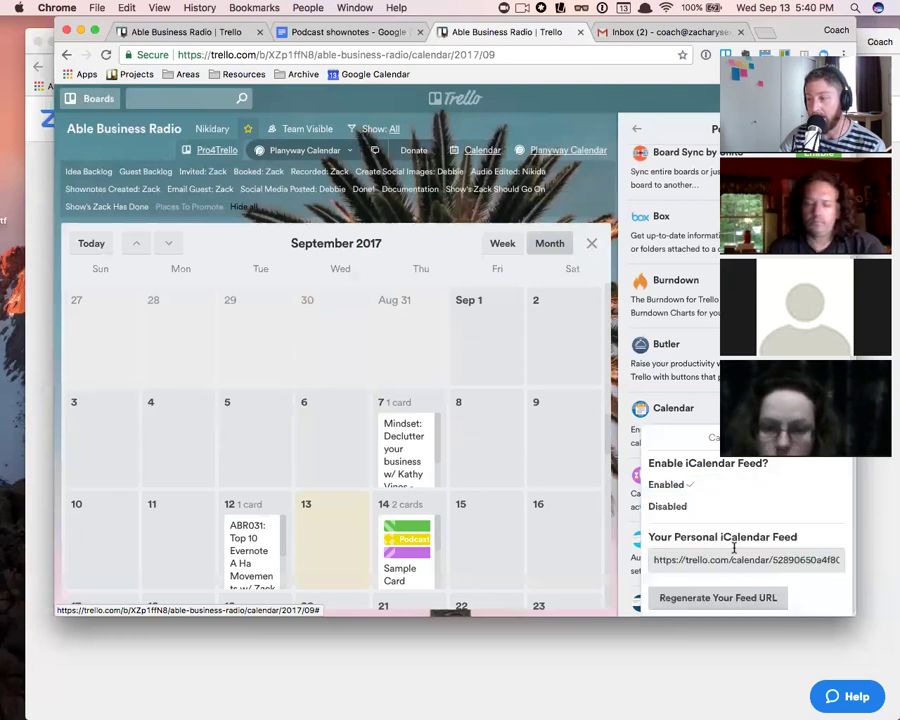
click(725, 562)
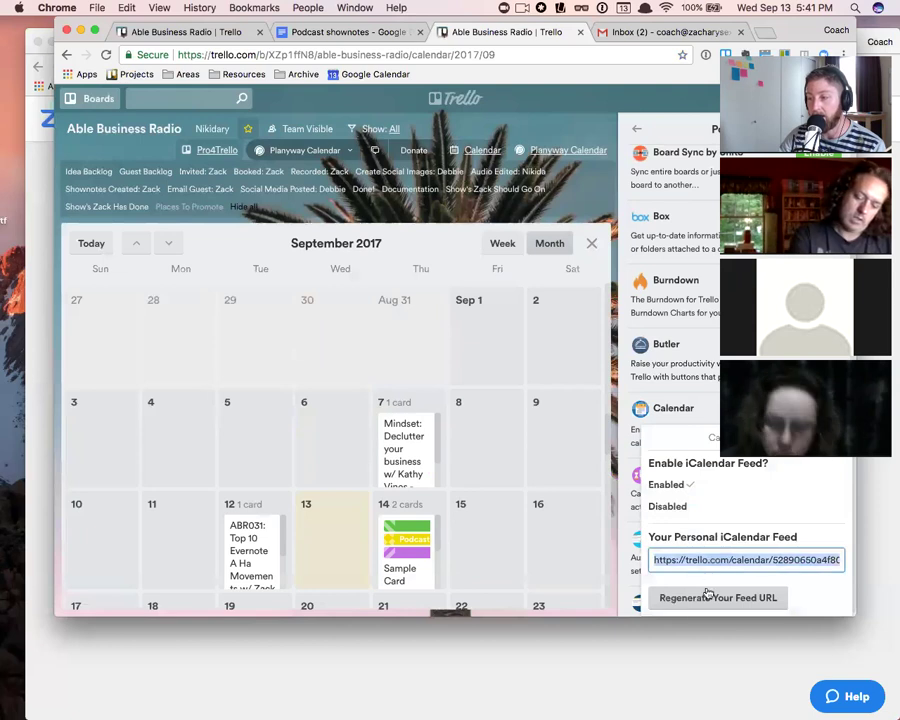
click(709, 600)
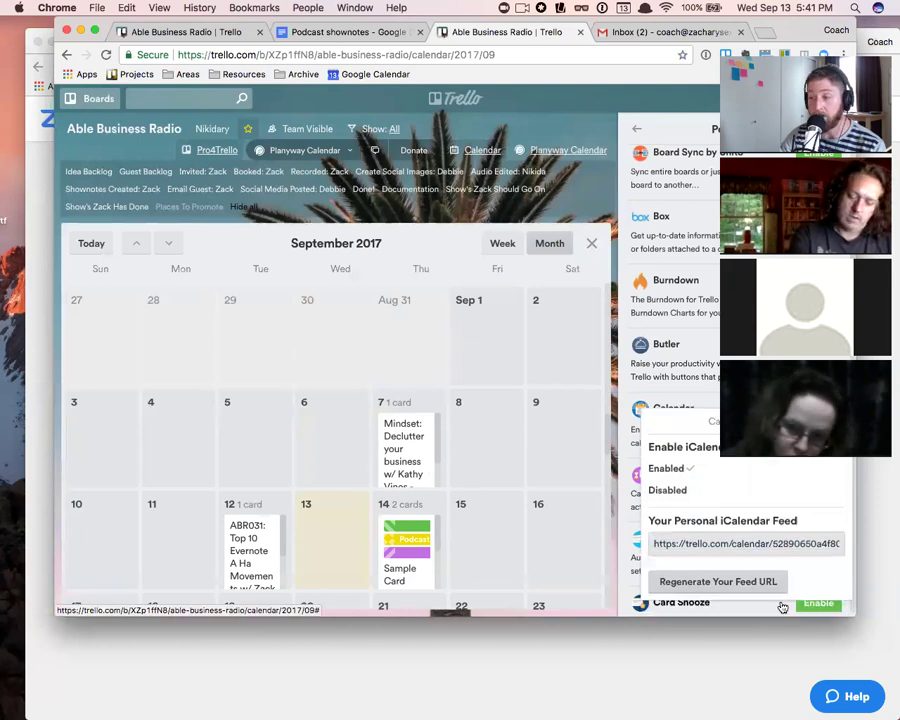
click(718, 543)
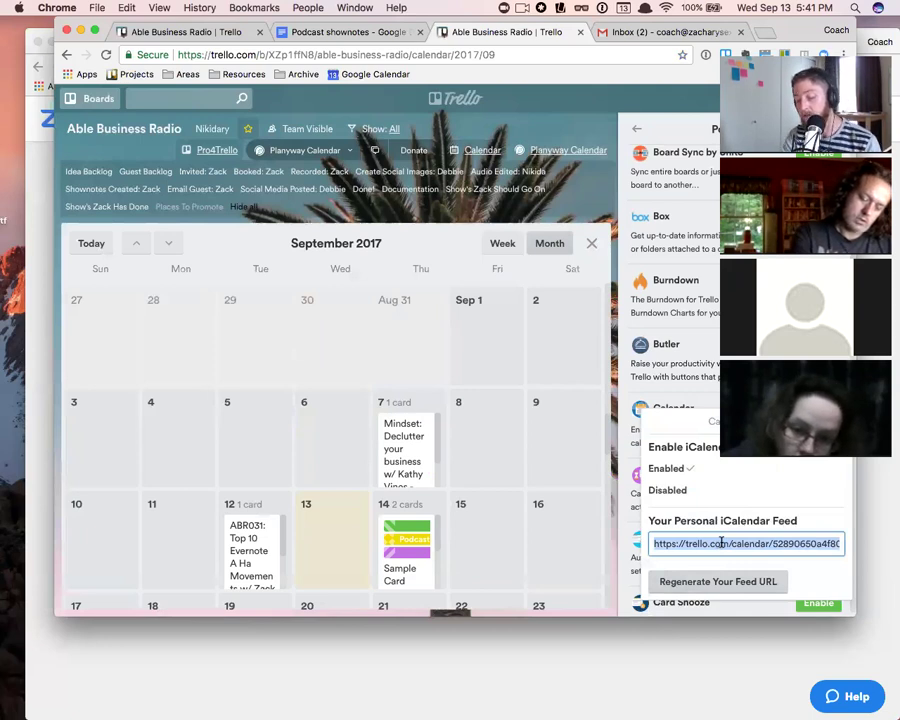
- In a new Google Calendar tab, add the Trello feed URL under Other calendars
click(766, 33)
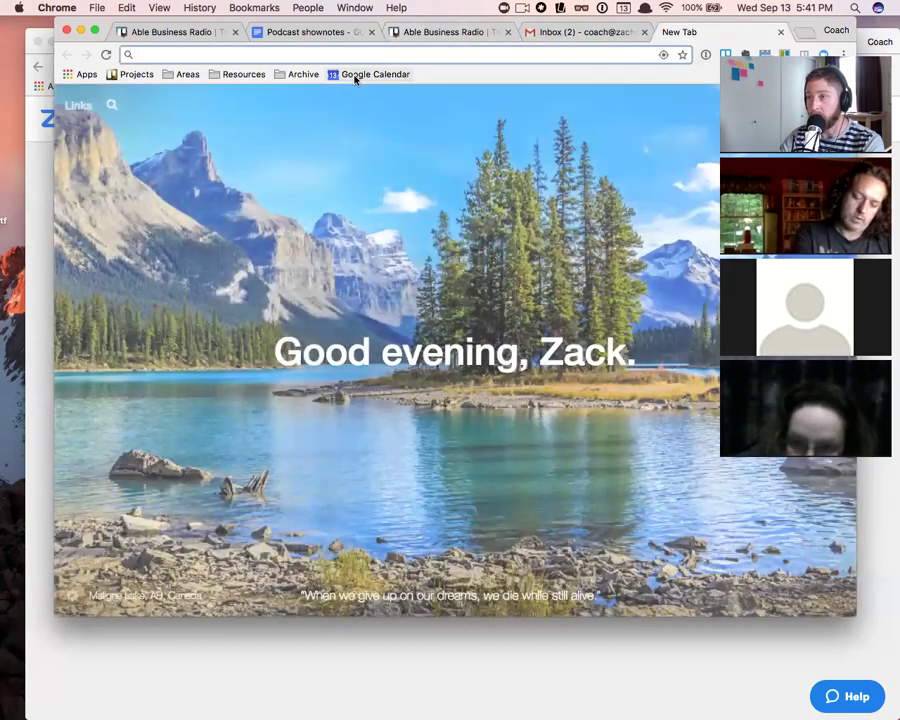
click(354, 75)
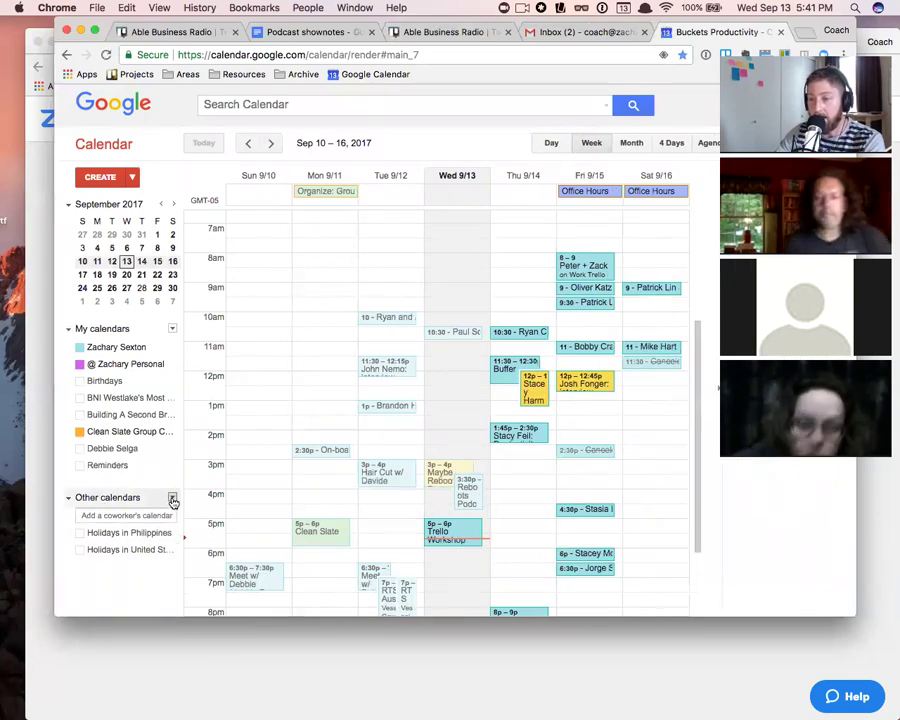
click(173, 499)
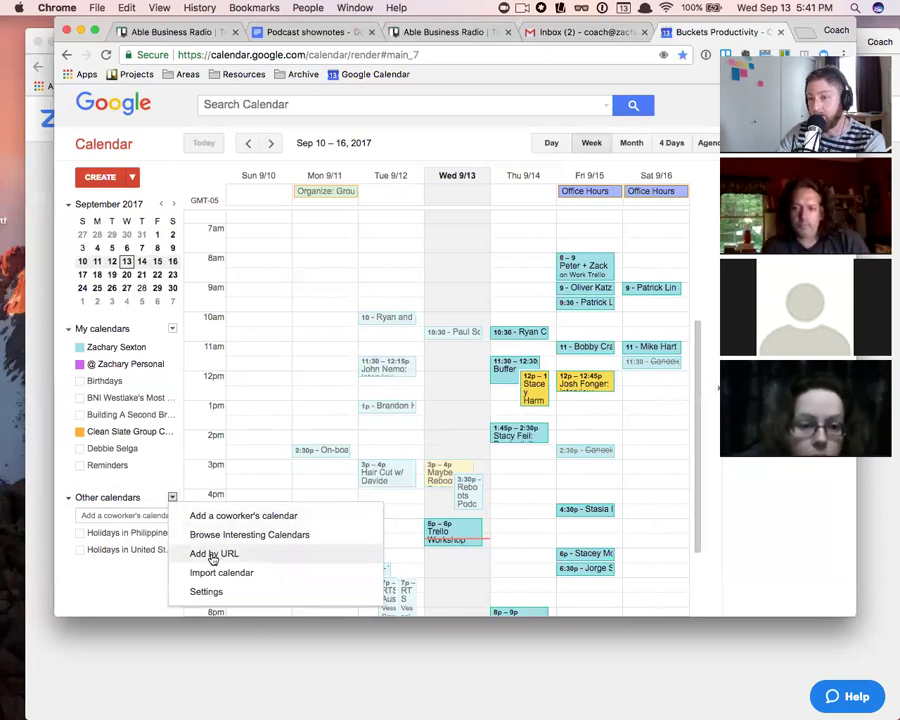
click(212, 555)
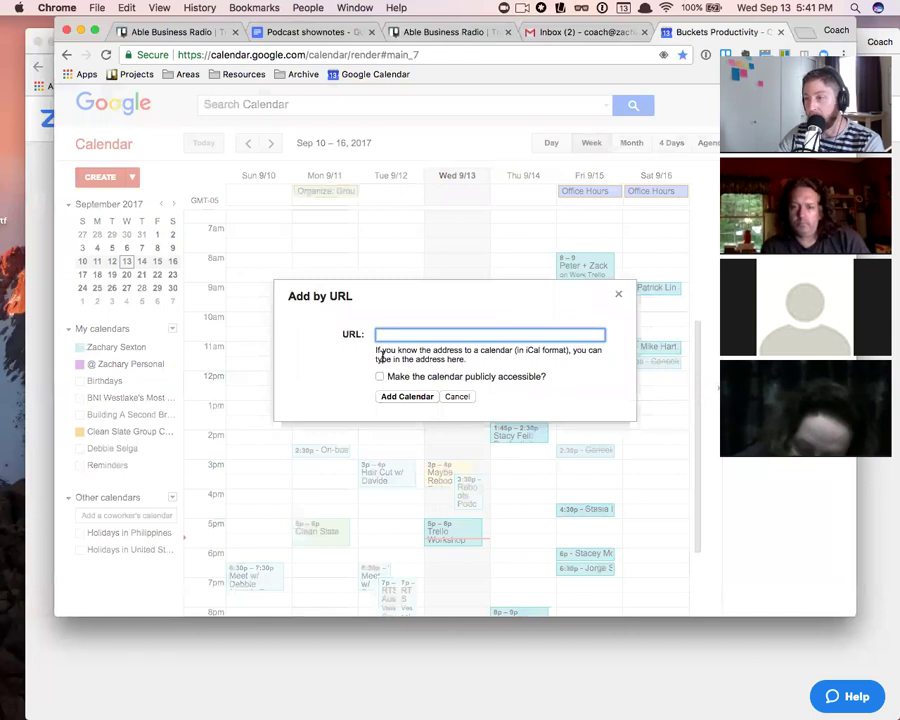
key(super+v)
click(396, 398)
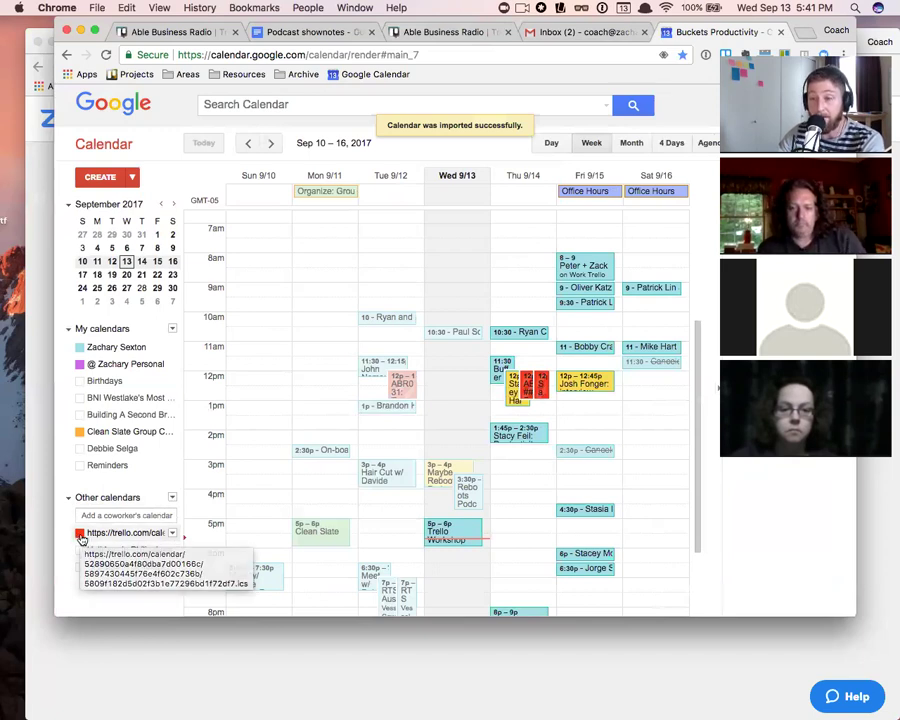
- Colour the newly subscribed Trello calendar orange
click(172, 534)
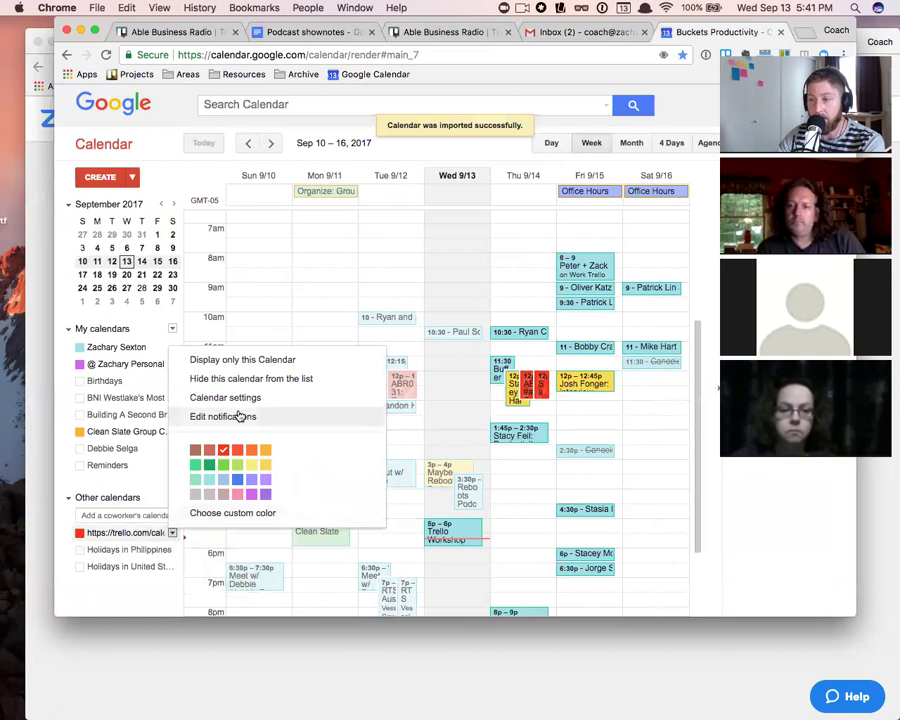
drag(226, 421, 371, 418)
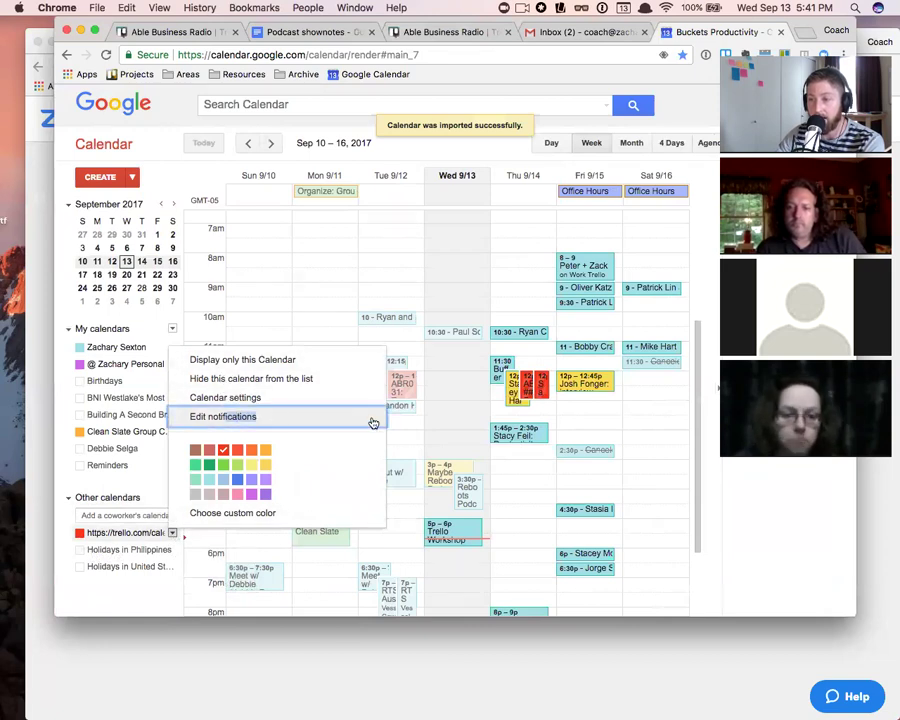
click(266, 453)
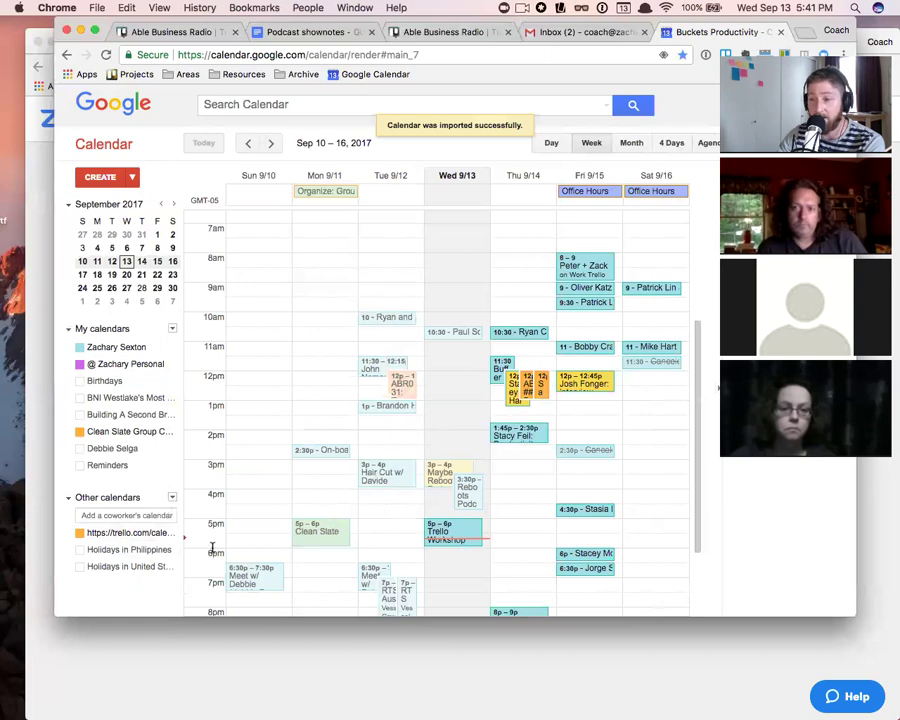
- Replace the subscribed calendar's long name with 'Trello Board #1' in its settings and save
click(174, 537)
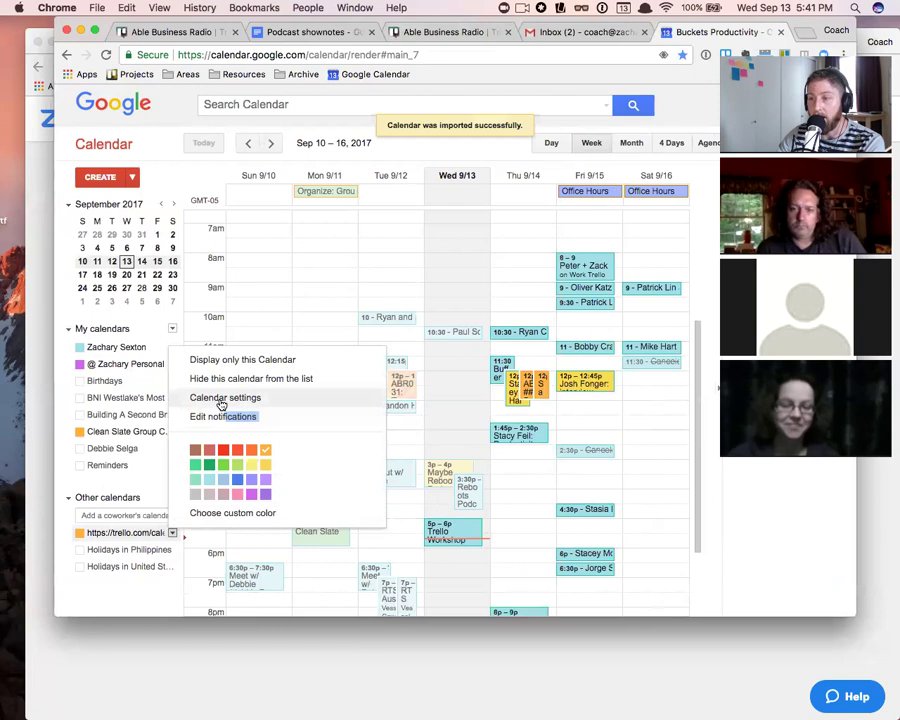
click(224, 397)
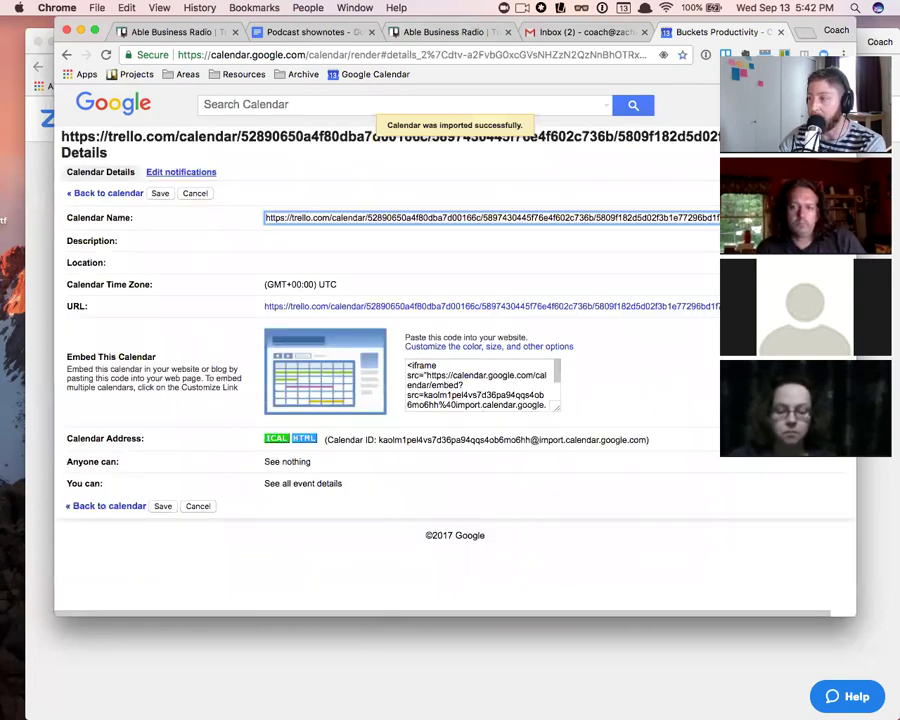
key(super+a)
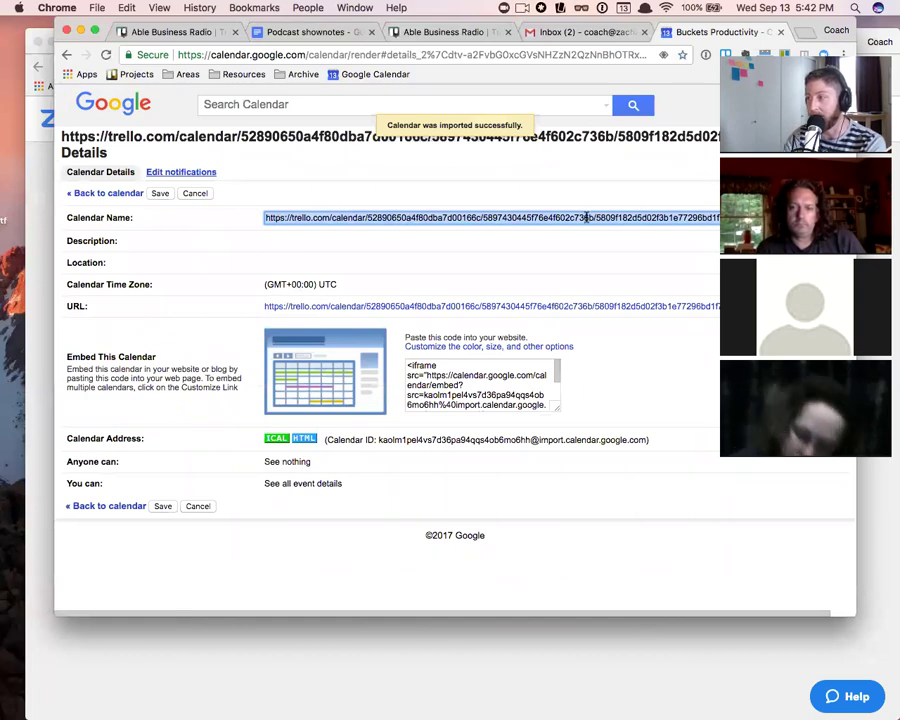
key(BackSpace)
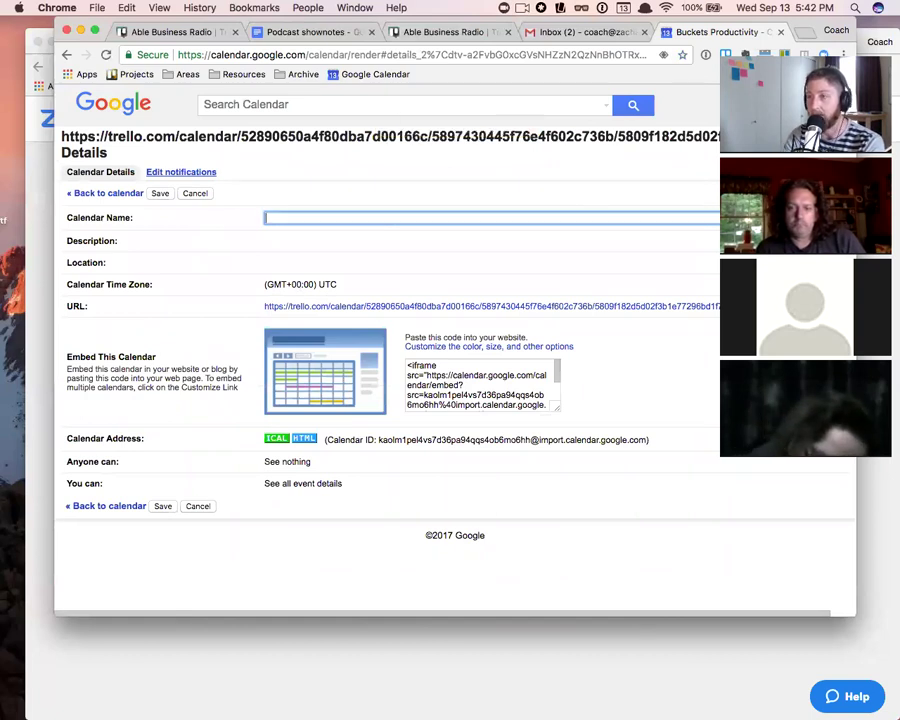
text(Tr)
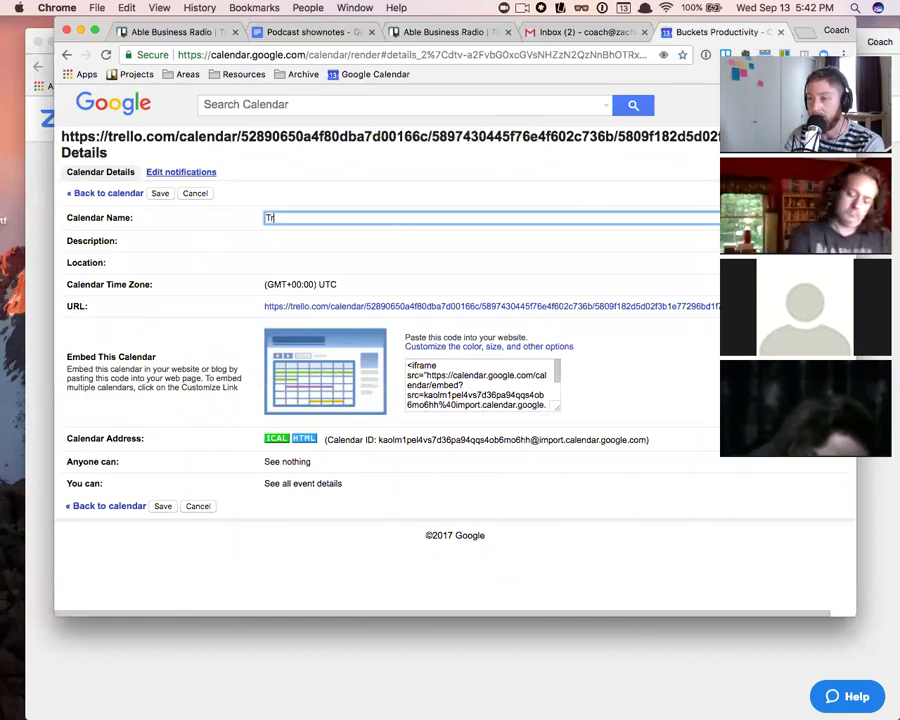
text(ello Board)
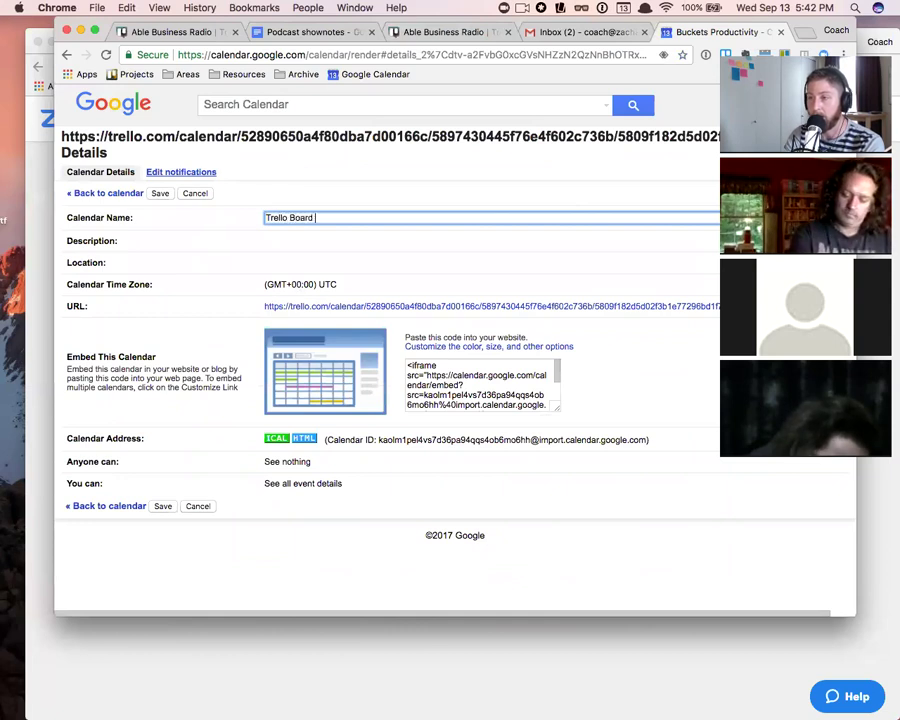
text( #1)
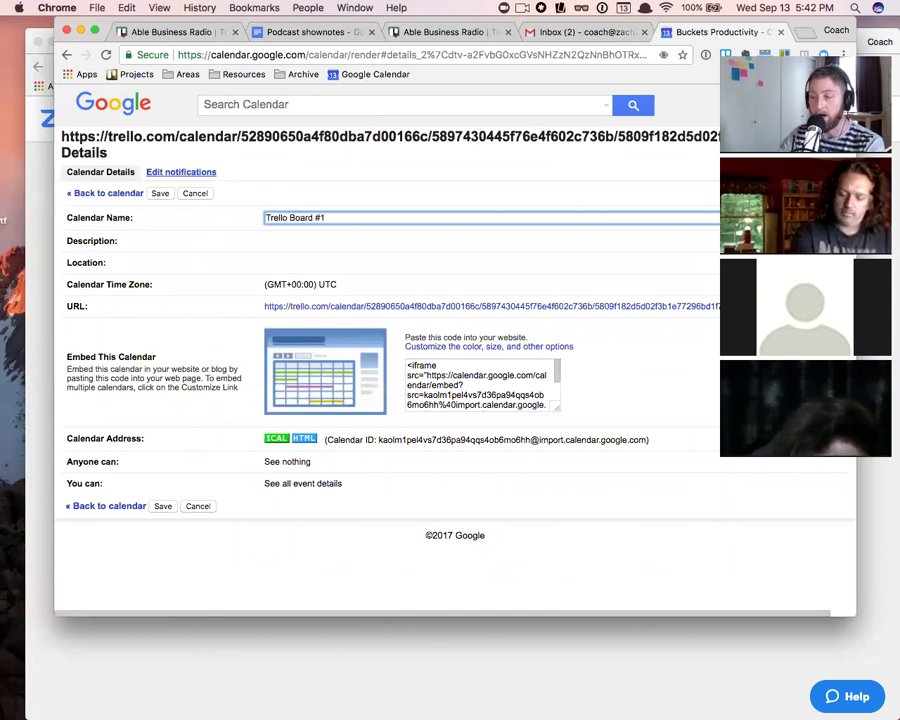
click(162, 506)
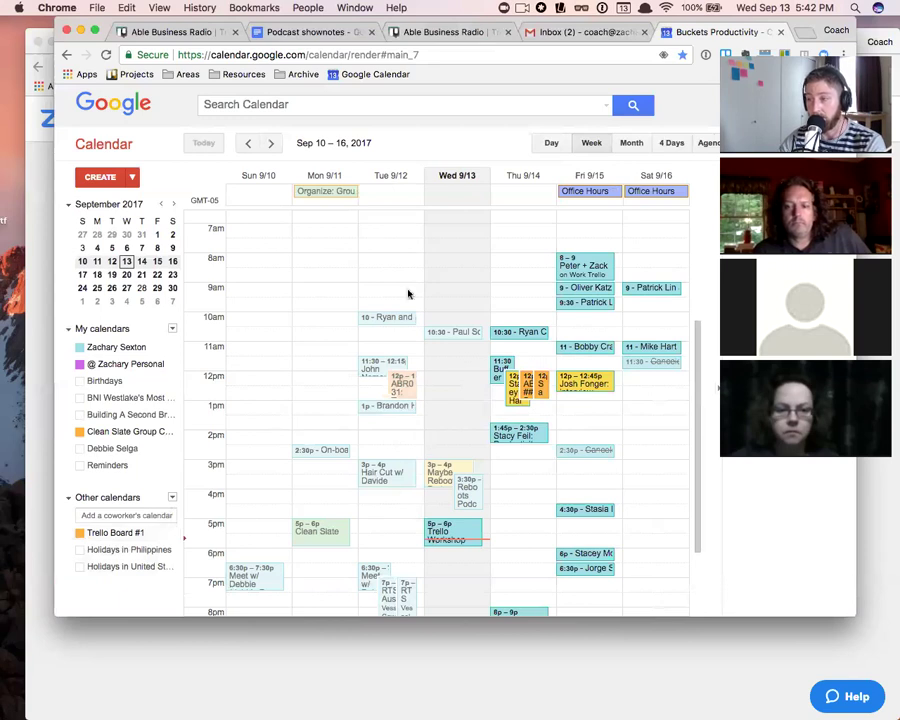
- Toggle Trello Board #1 and the other orange calendar's events off
click(81, 537)
click(81, 537)
click(81, 537)
click(81, 537)
click(81, 537)
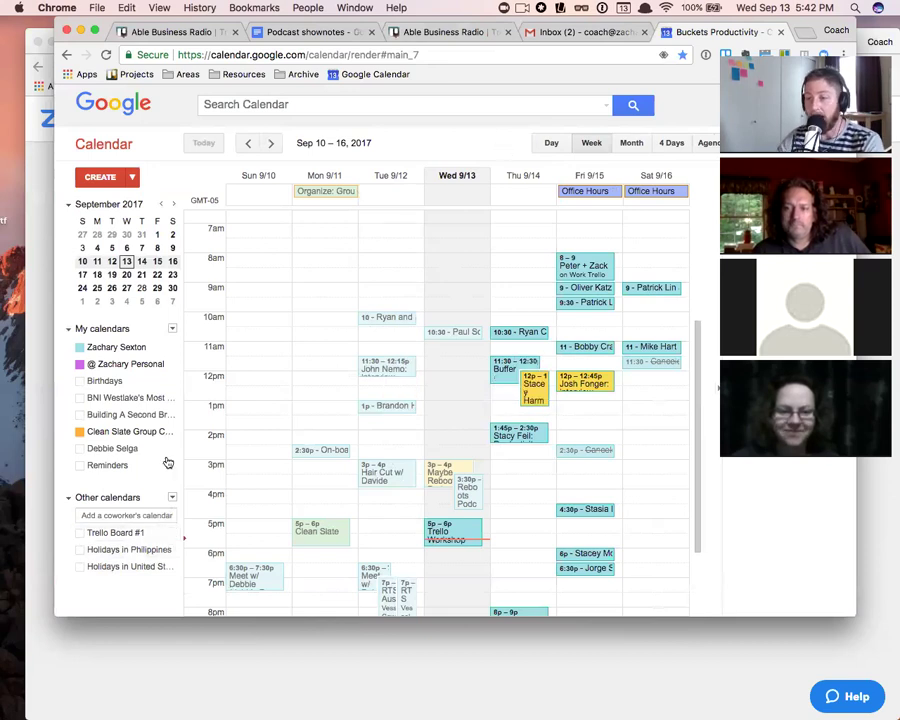
click(160, 415)
click(166, 417)
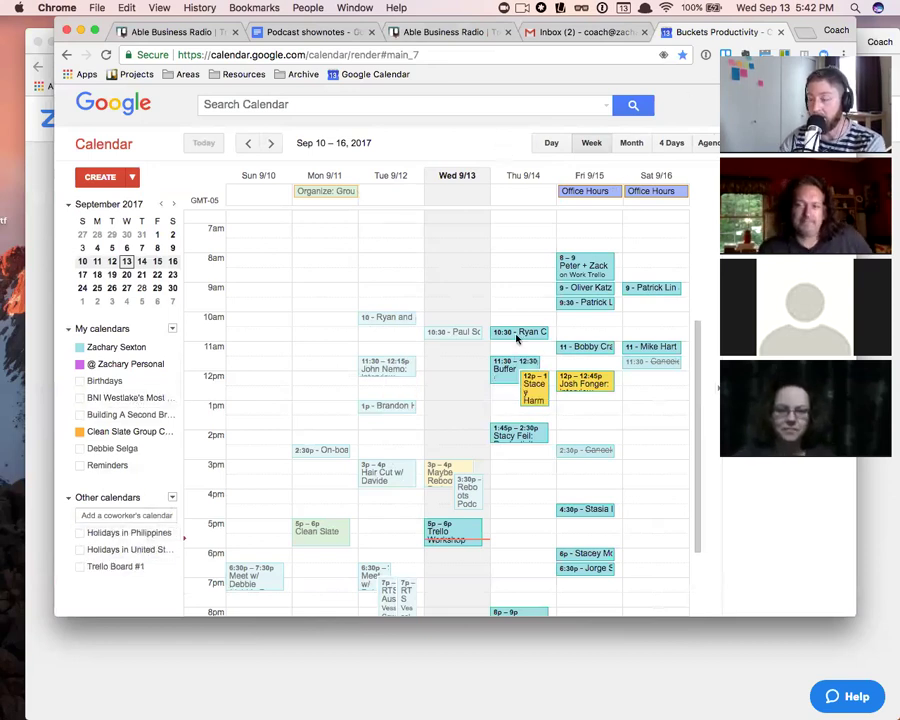
- Show Trello Board #1 events again and open its Edit notifications settings
click(81, 567)
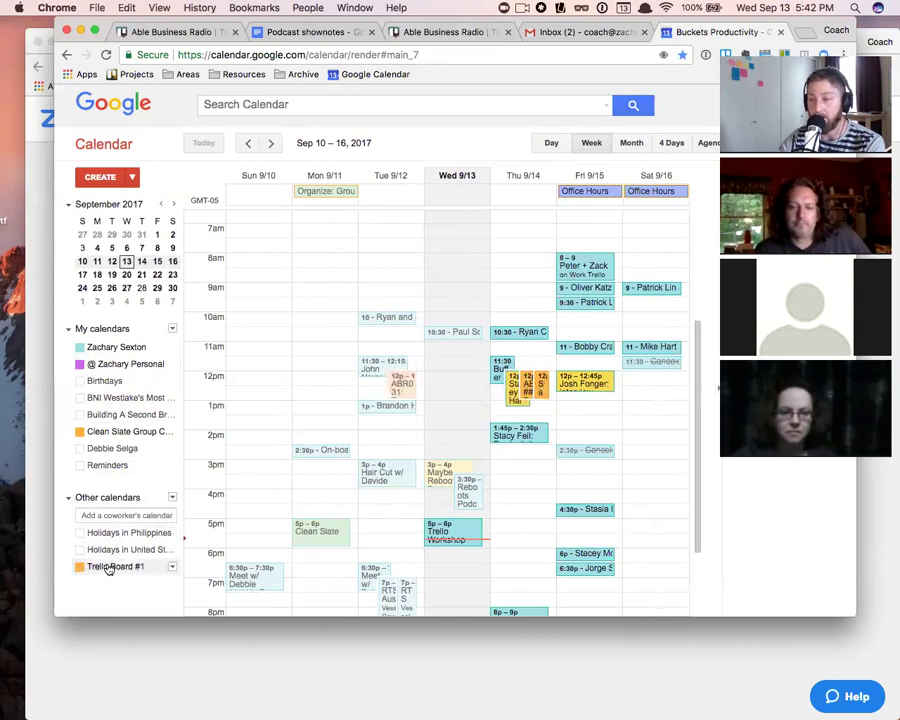
click(171, 567)
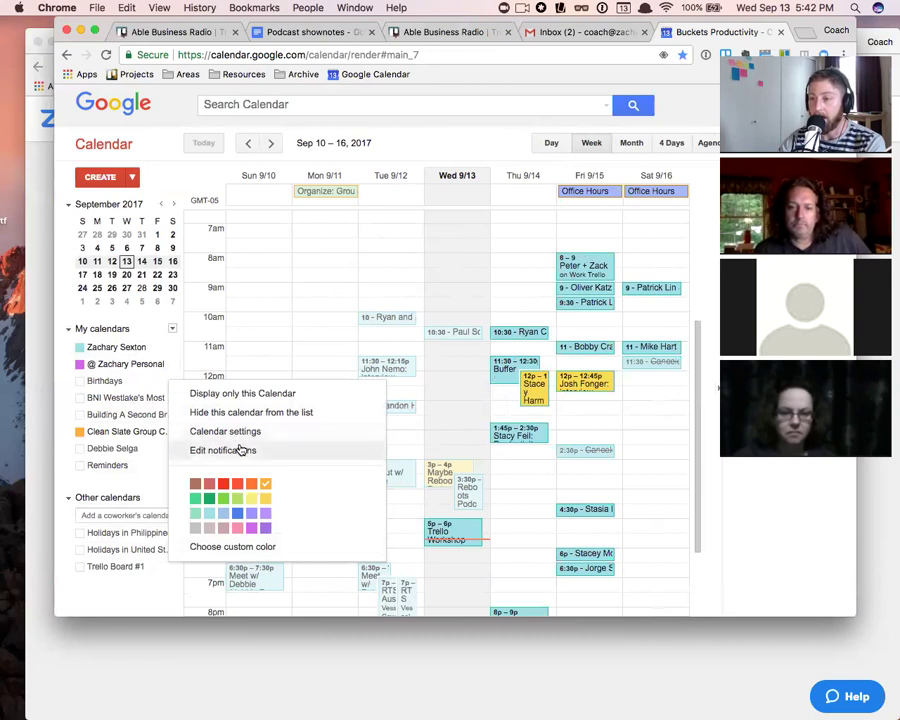
click(241, 450)
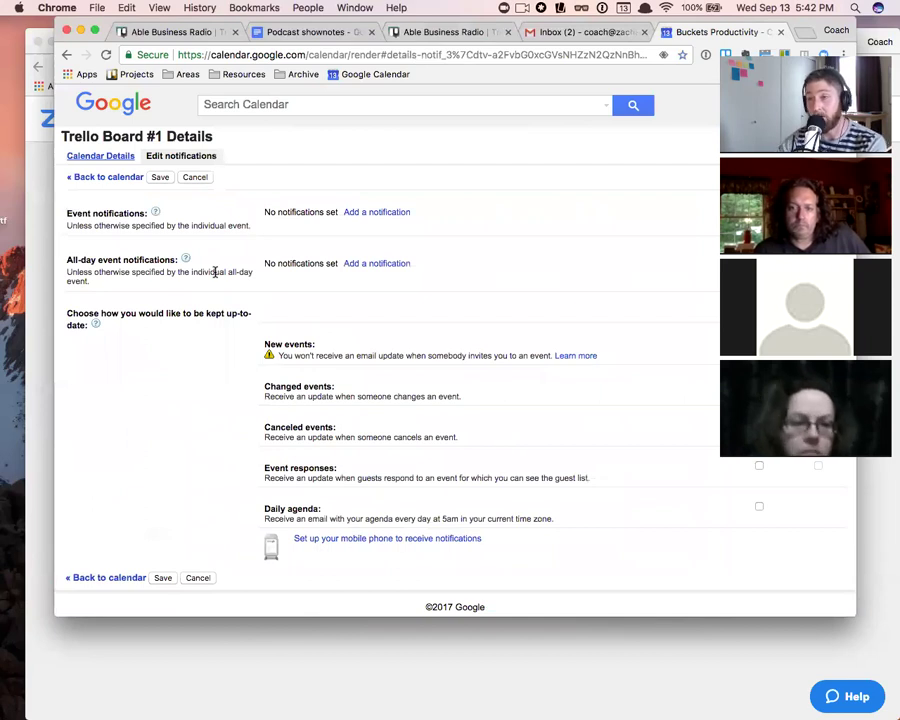
- Add a default Trello Board #1 notification measured in weeks, save, and close the calendar tab
click(381, 212)
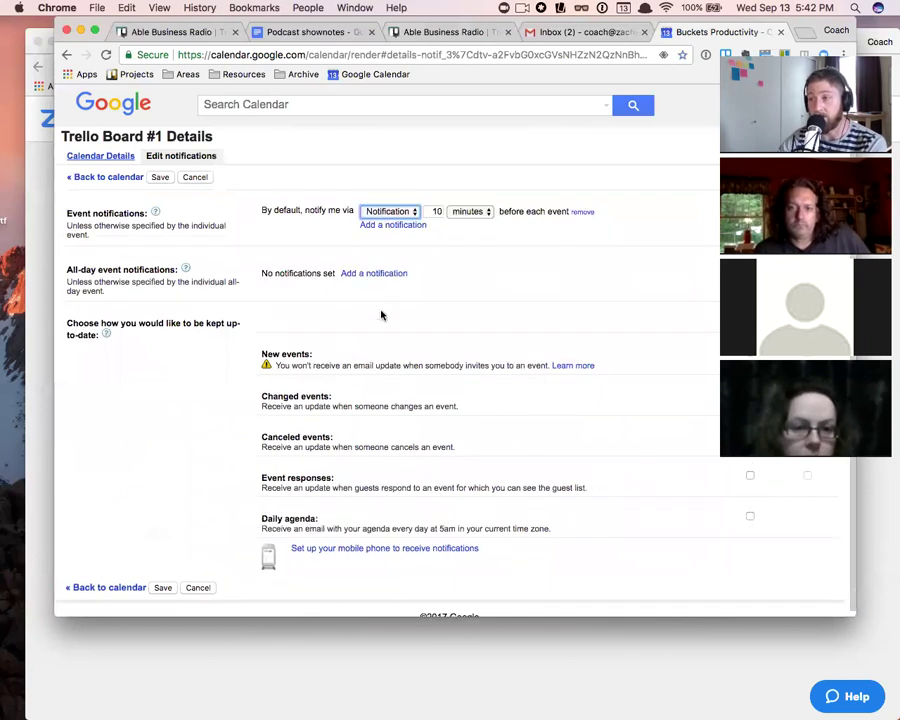
click(410, 213)
click(410, 213)
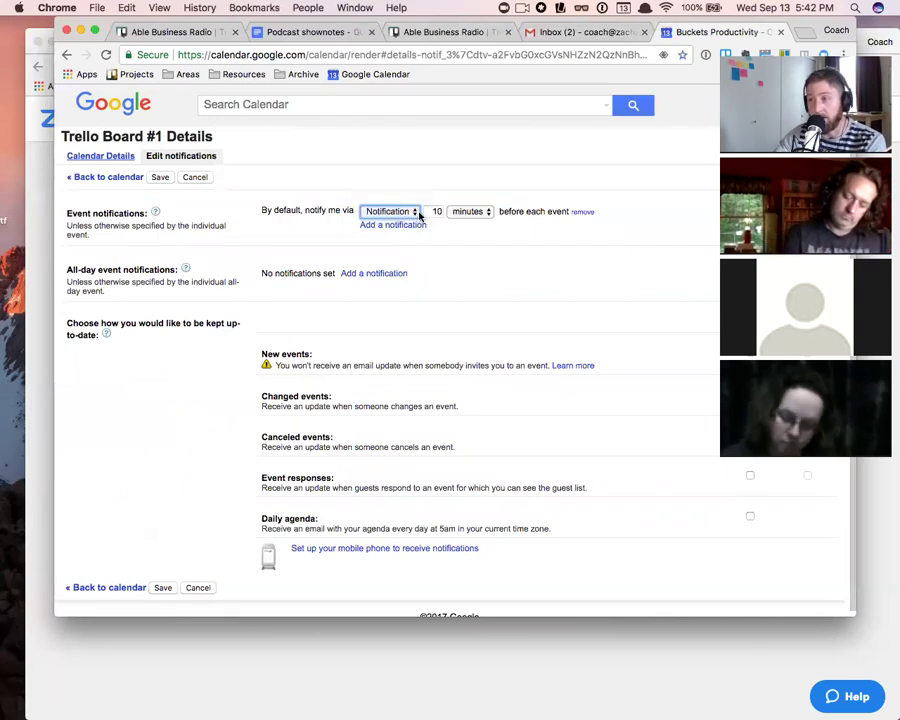
click(410, 213)
click(414, 209)
click(437, 211)
click(472, 213)
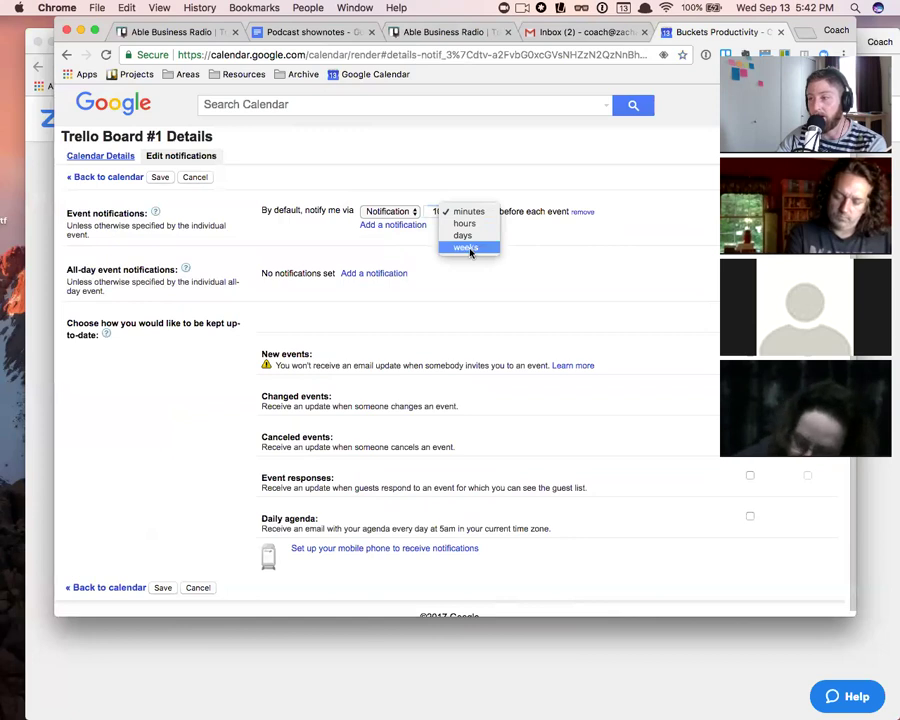
click(470, 252)
click(439, 212)
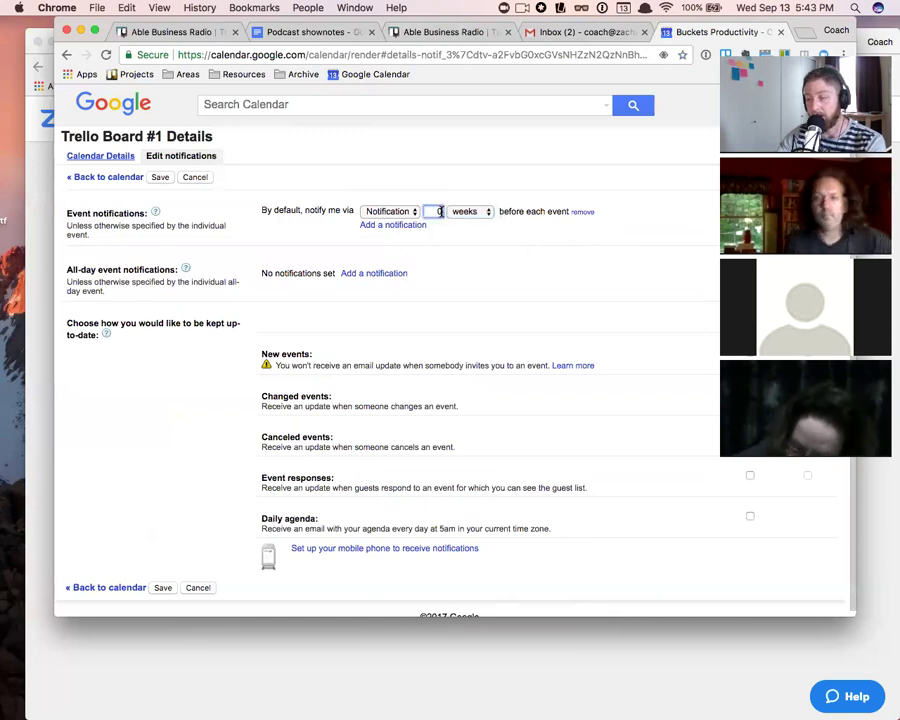
key(Return)
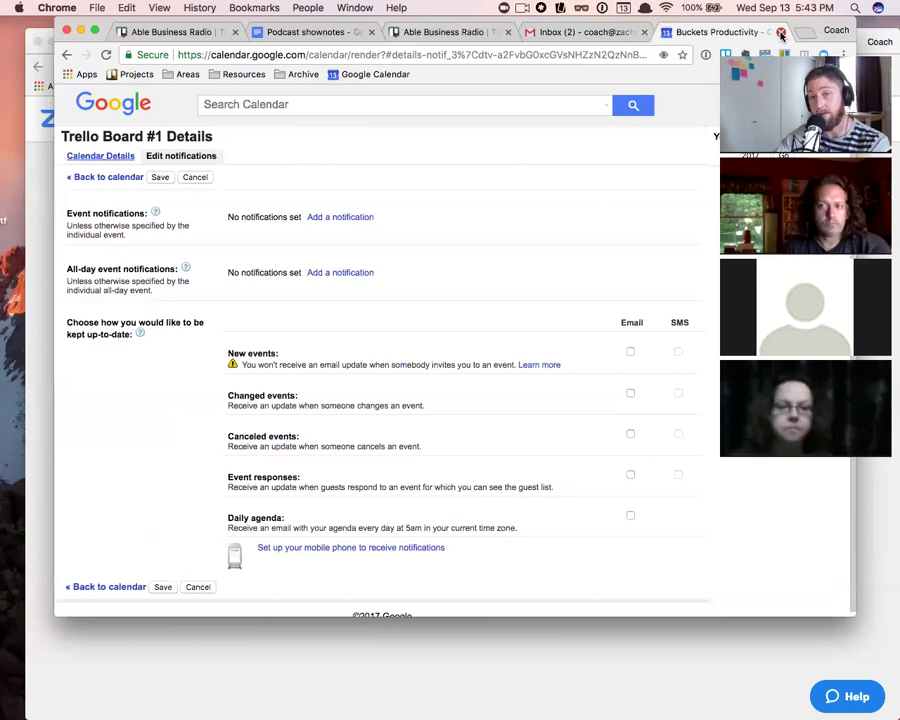
click(781, 32)
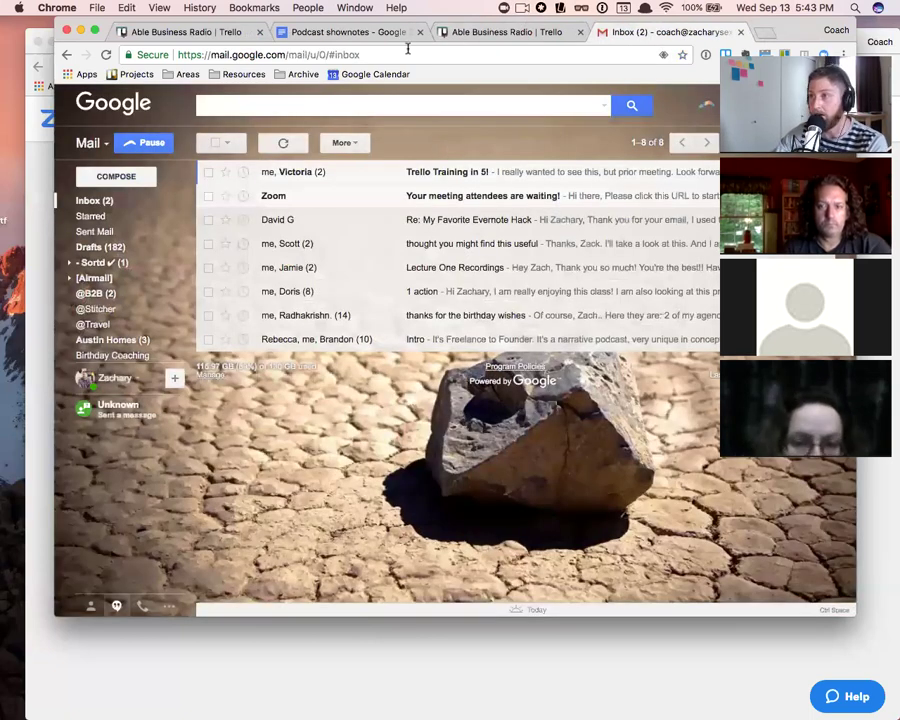
- Back in Trello, close the iCalendar feed details and leave the calendar view for the lists
click(516, 31)
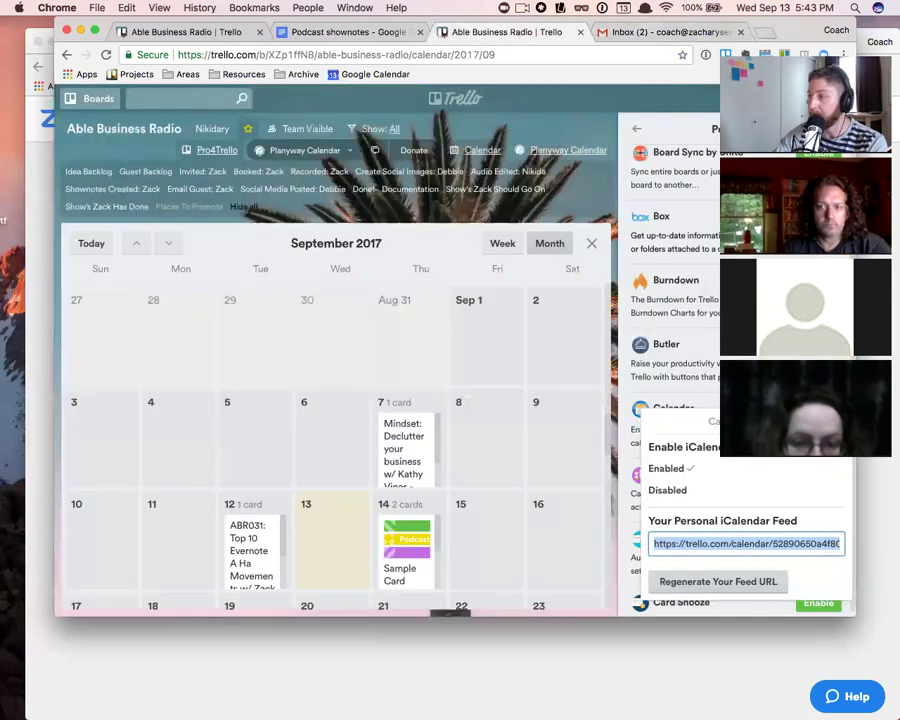
click(837, 422)
scroll(692, 445, down, 2)
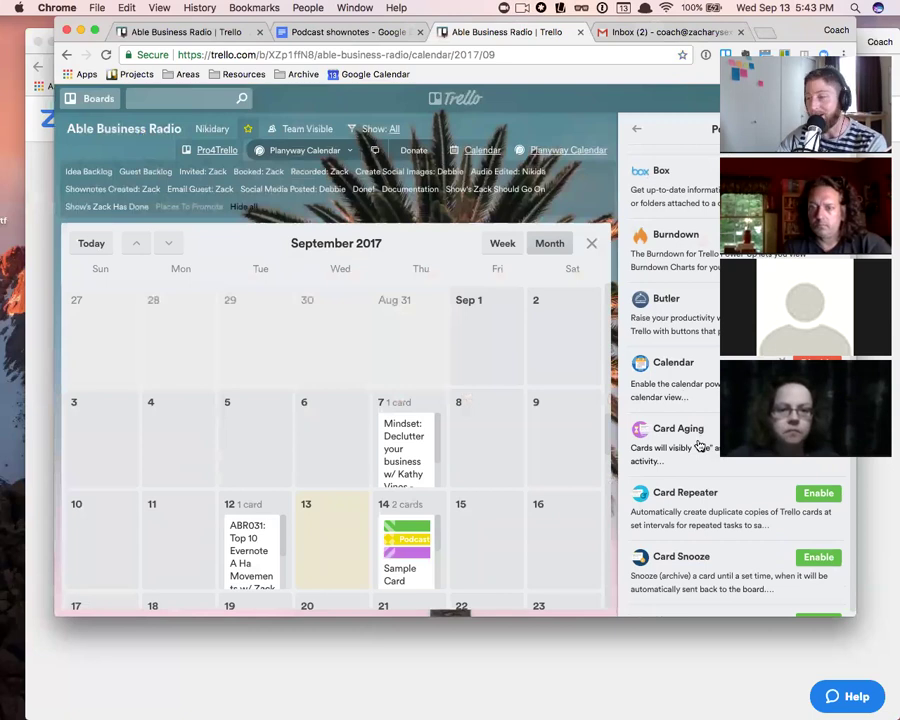
click(591, 243)
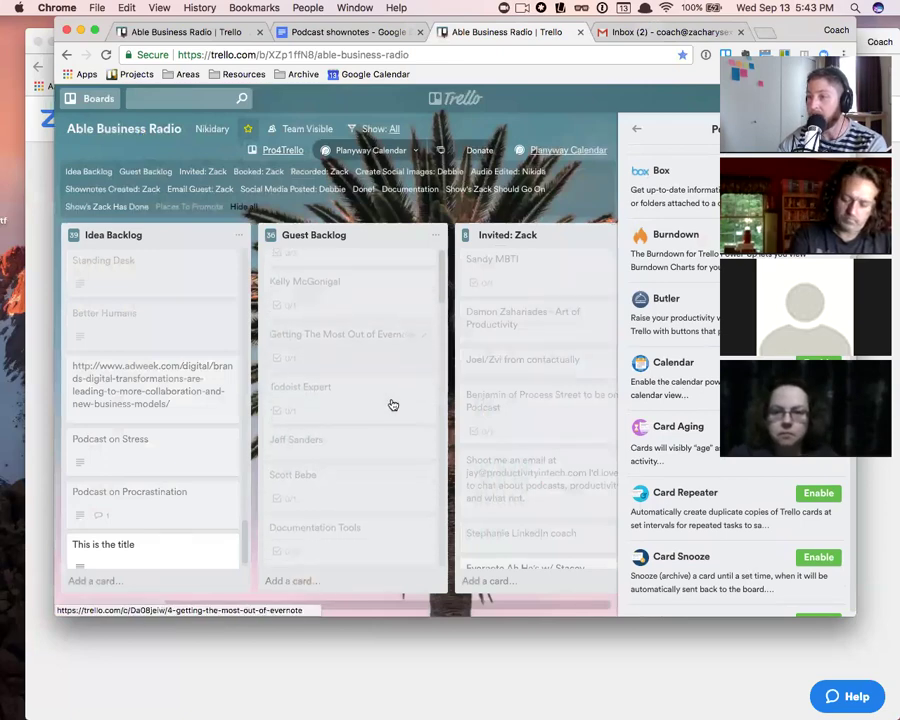
scroll(446, 390, right, 5)
scroll(300, 375, left, 3)
scroll(250, 370, left, 3)
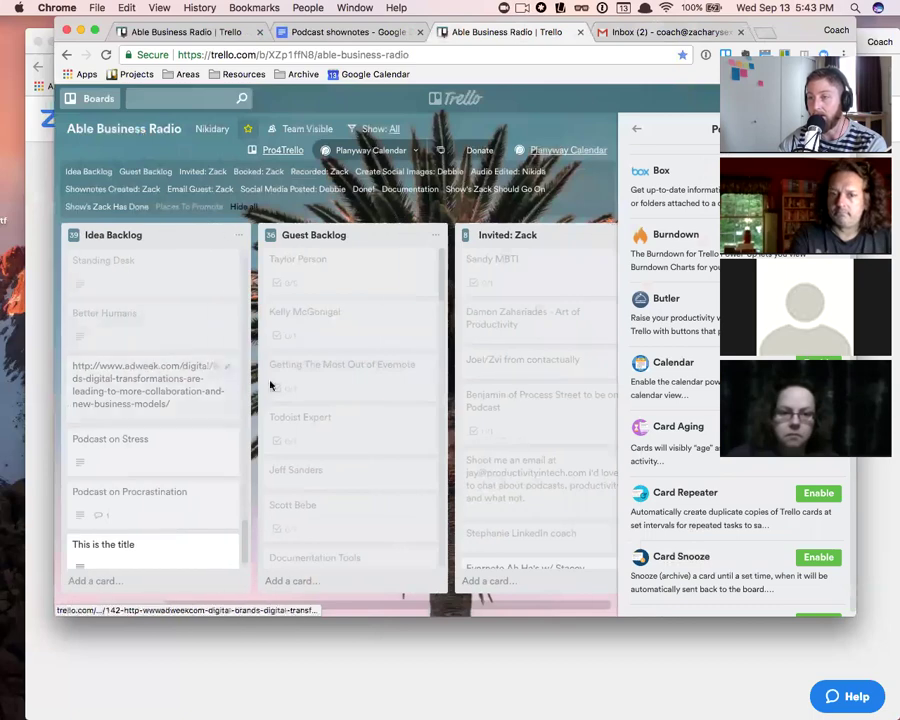
scroll(276, 376, right, 10)
scroll(295, 387, left, 5)
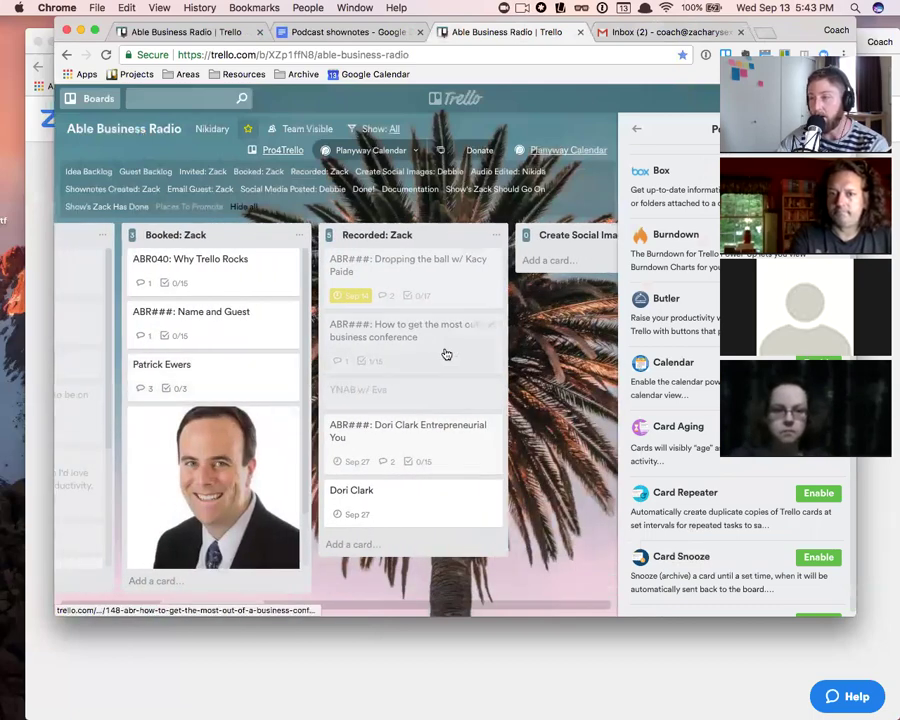
scroll(446, 354, right, 2)
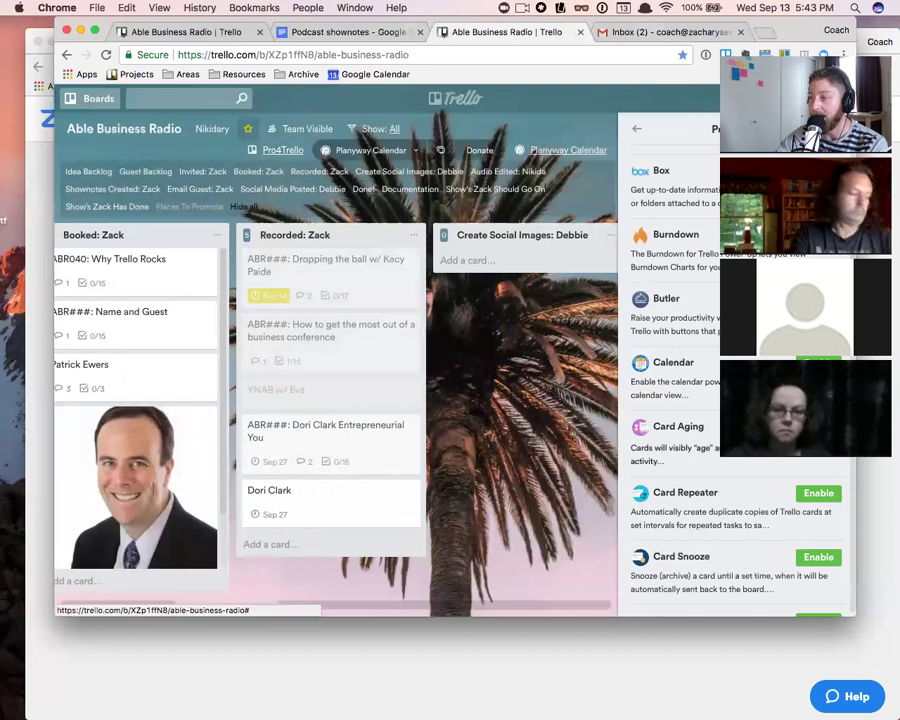
- Set the Card Aging power-up to Pirate Mode
click(829, 428)
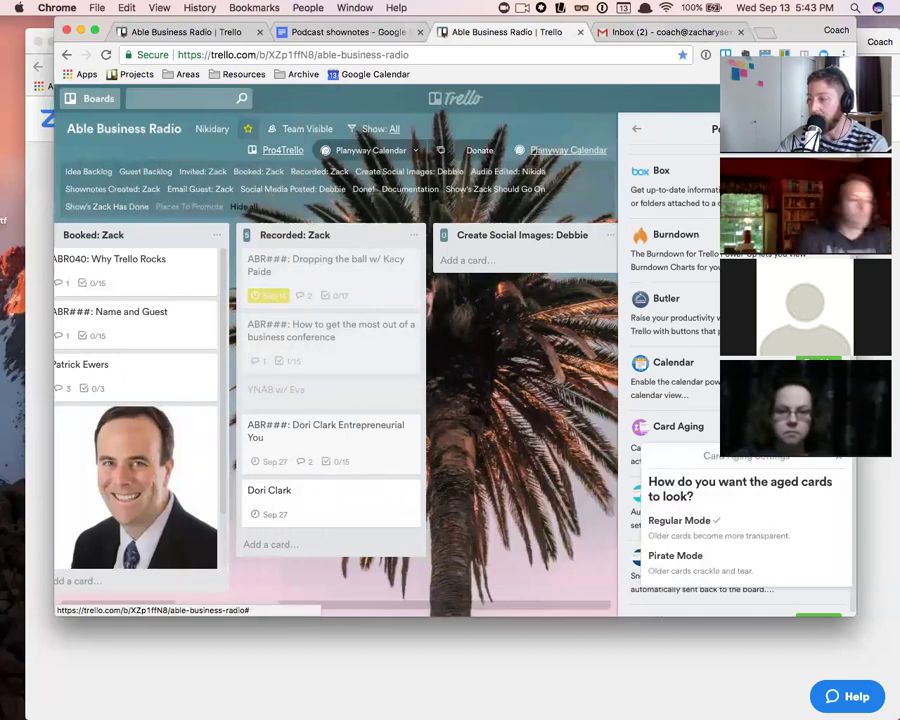
click(703, 556)
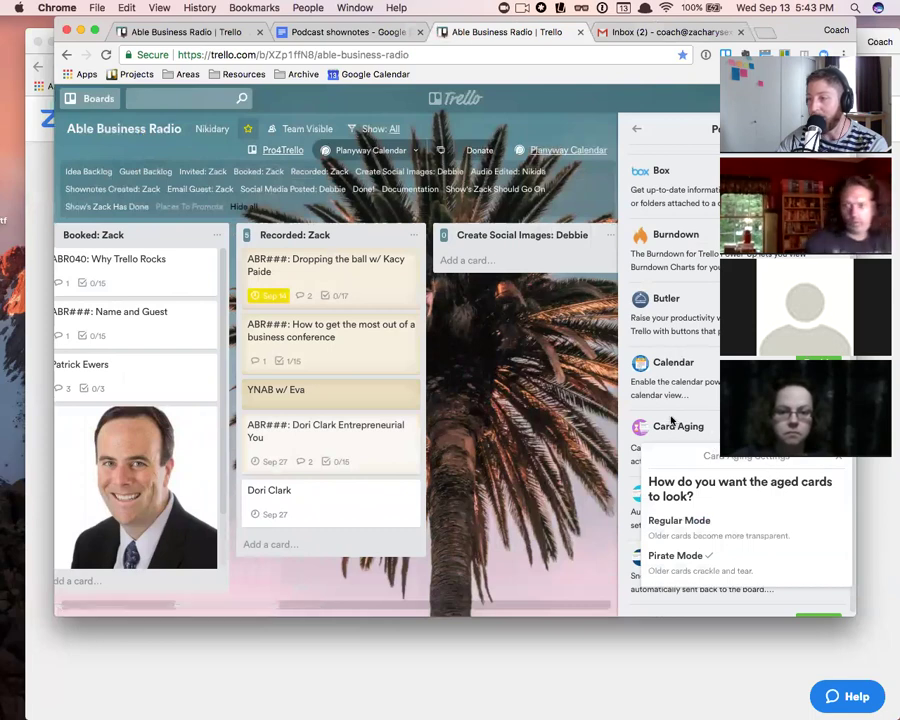
click(520, 425)
scroll(281, 417, left, 10)
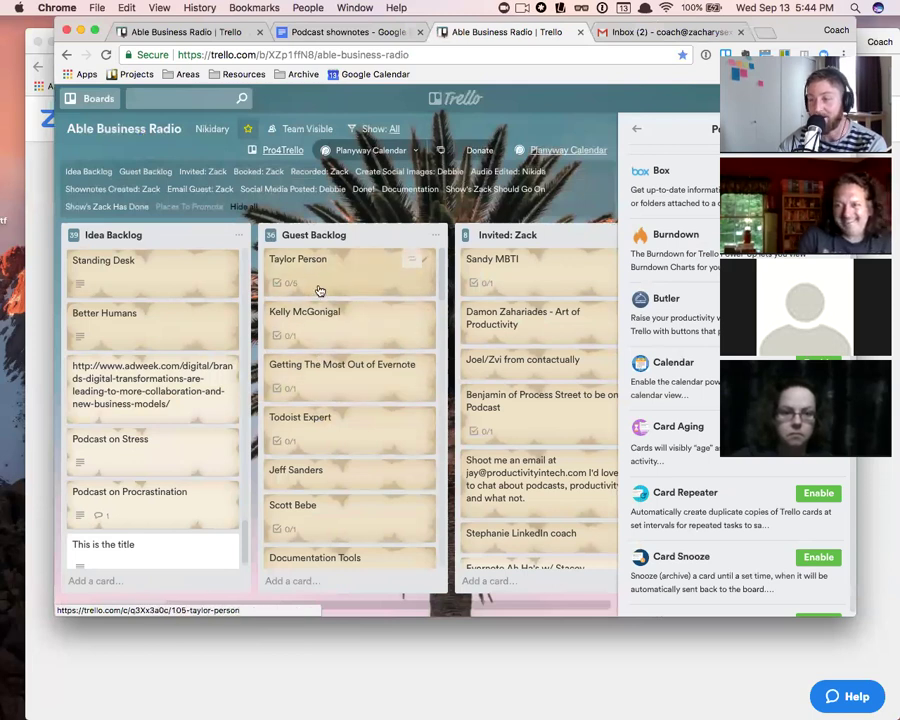
scroll(385, 296, right, 5)
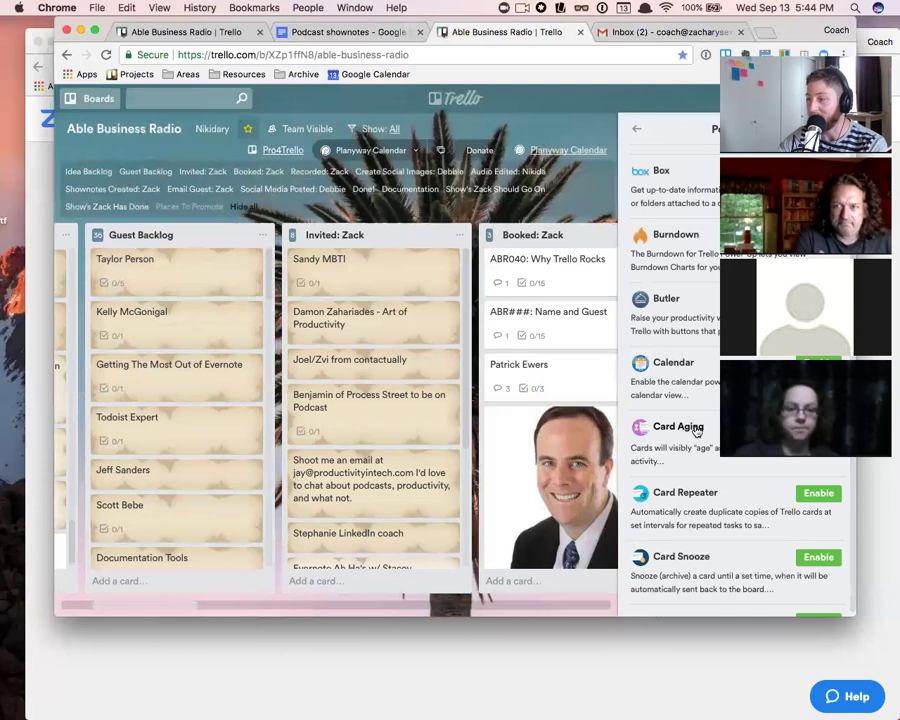
scroll(731, 505, down, 3)
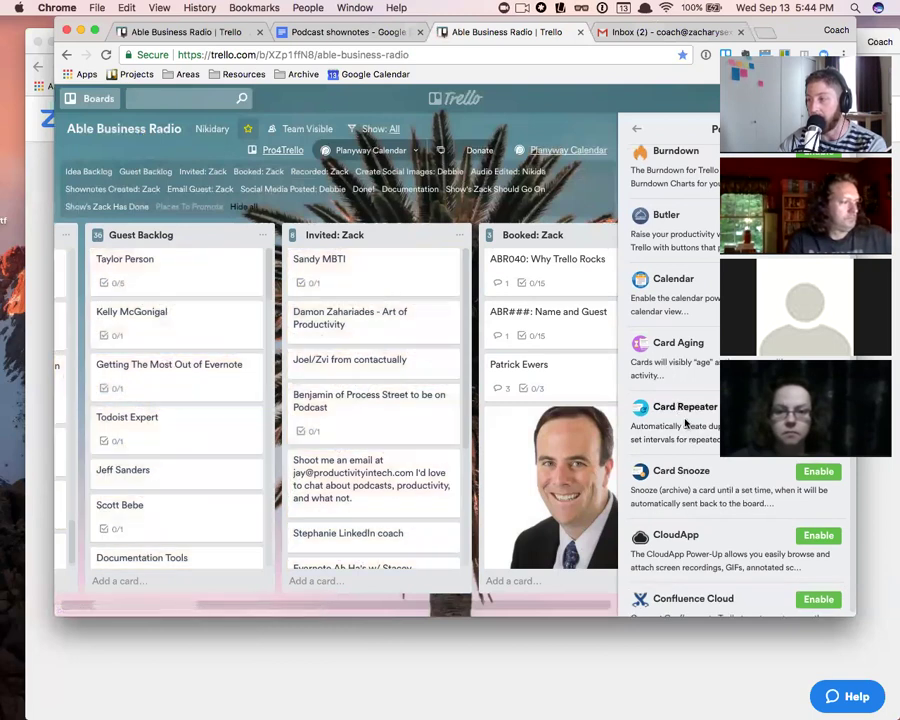
scroll(735, 426, down, 2)
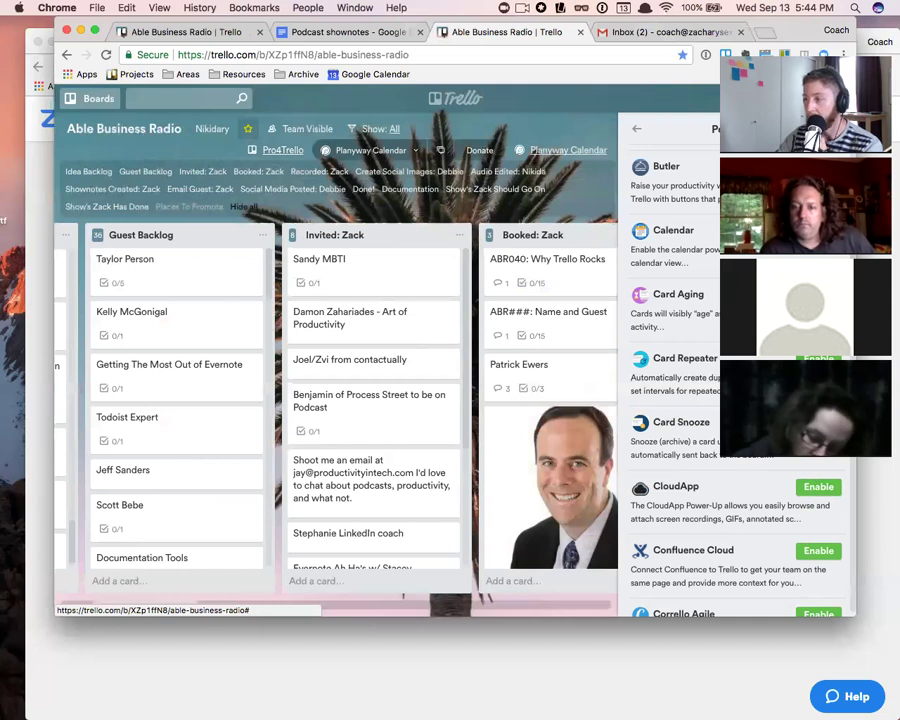
- Open the guest's card and start a repeat schedule keeping copies in the booked list
click(588, 378)
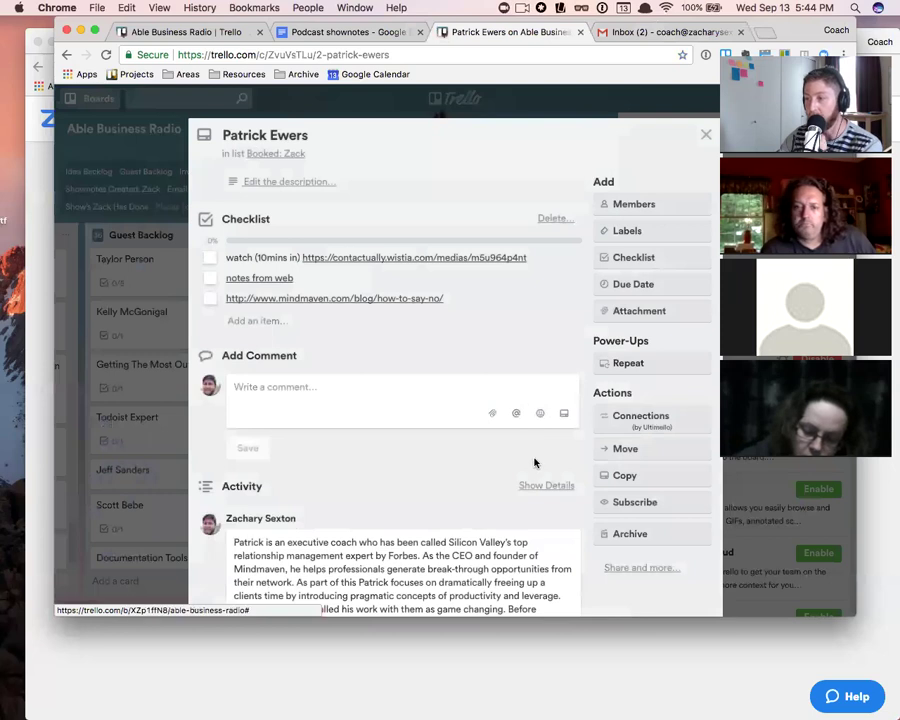
click(642, 366)
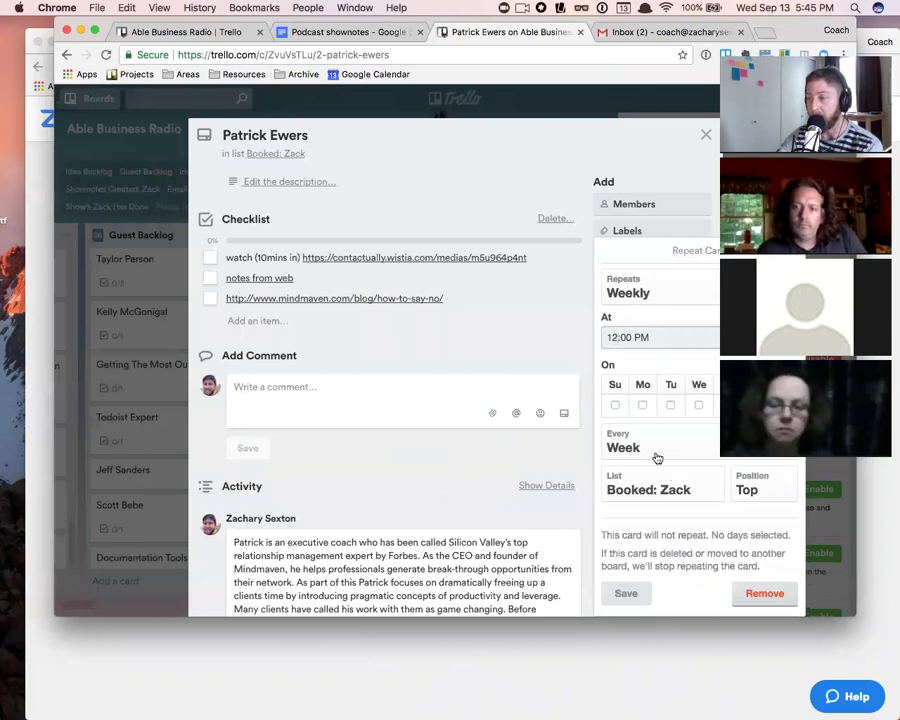
click(668, 486)
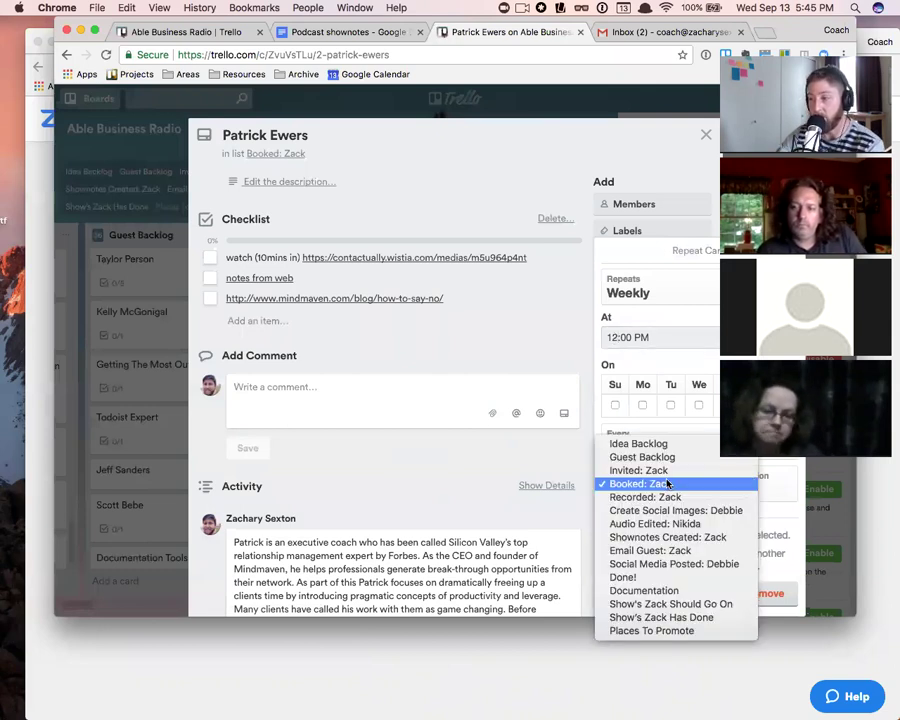
click(668, 484)
click(668, 484)
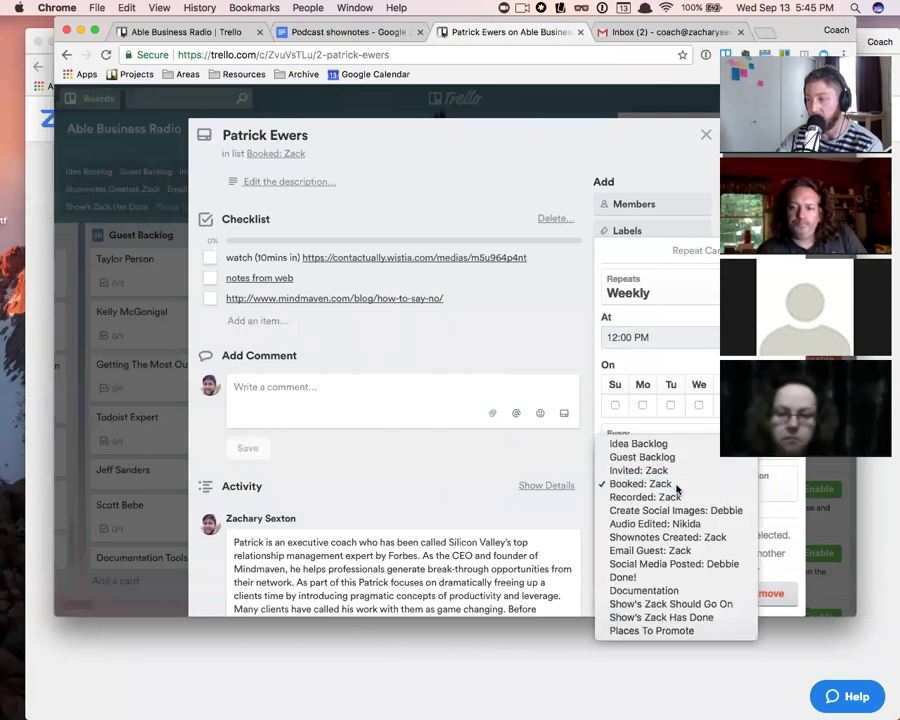
- Choose a 2-week repeat interval, check the Position options, then dismiss without saving
click(677, 488)
click(677, 450)
click(677, 456)
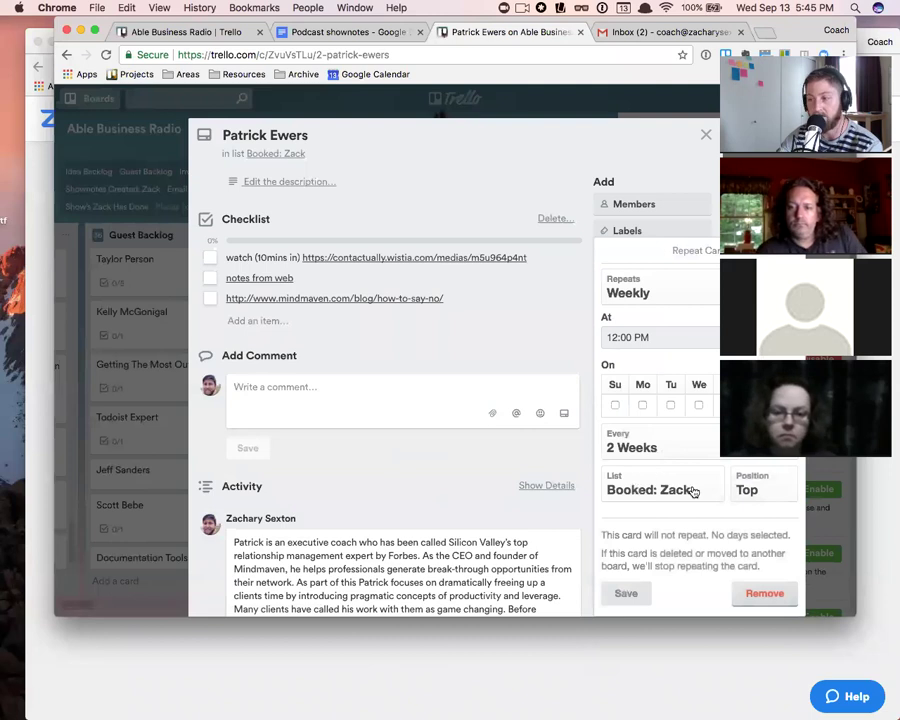
click(747, 489)
click(694, 455)
click(792, 251)
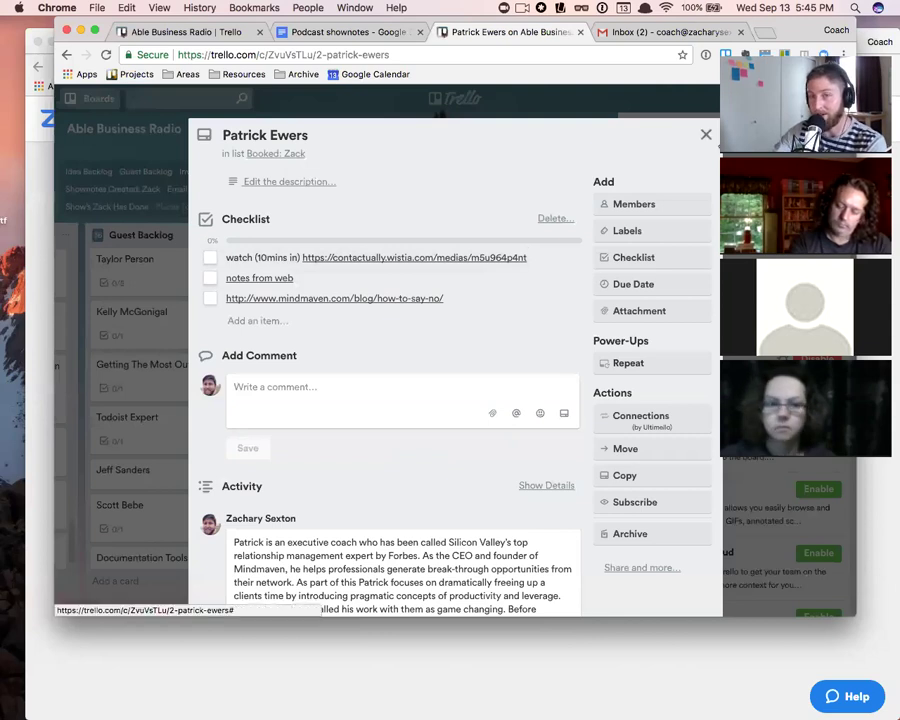
- Close the guest's card and scroll the Invited list down to Sample Card
click(704, 137)
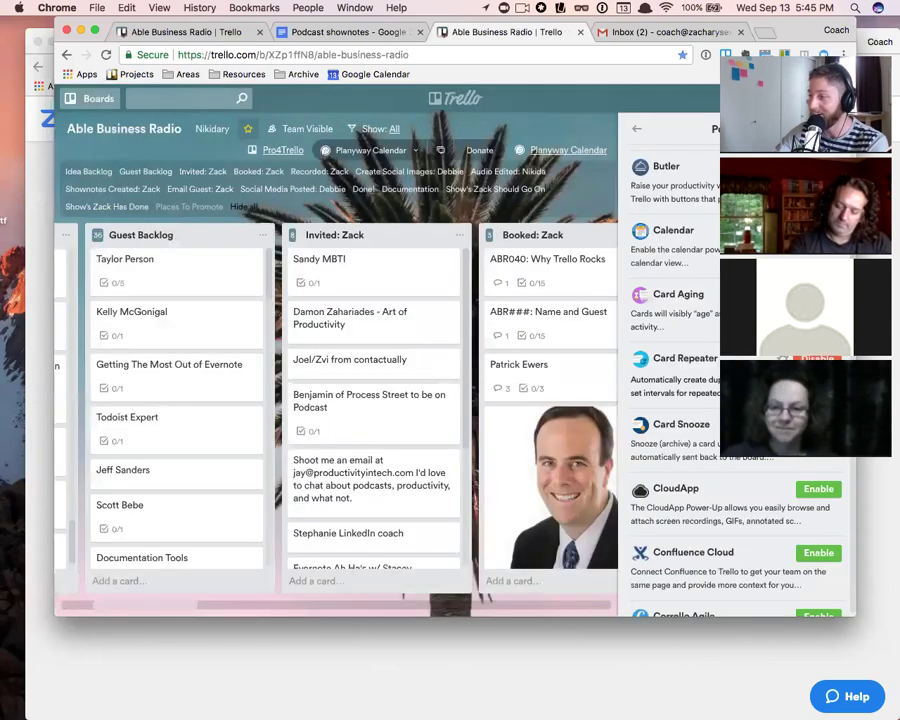
scroll(690, 378, down, 1)
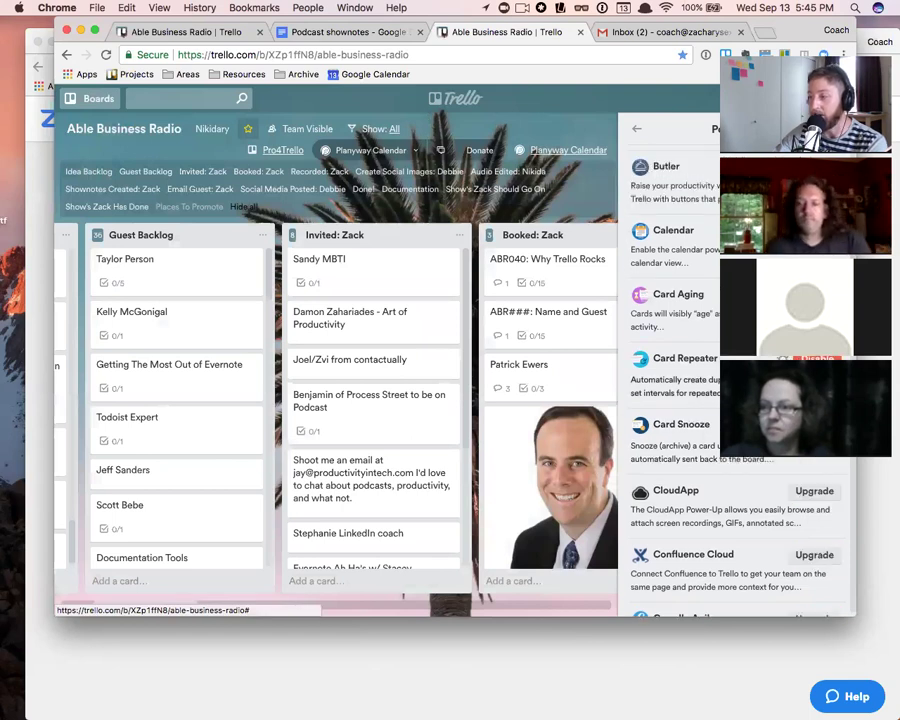
scroll(397, 414, down, 1)
scroll(400, 440, down, 3)
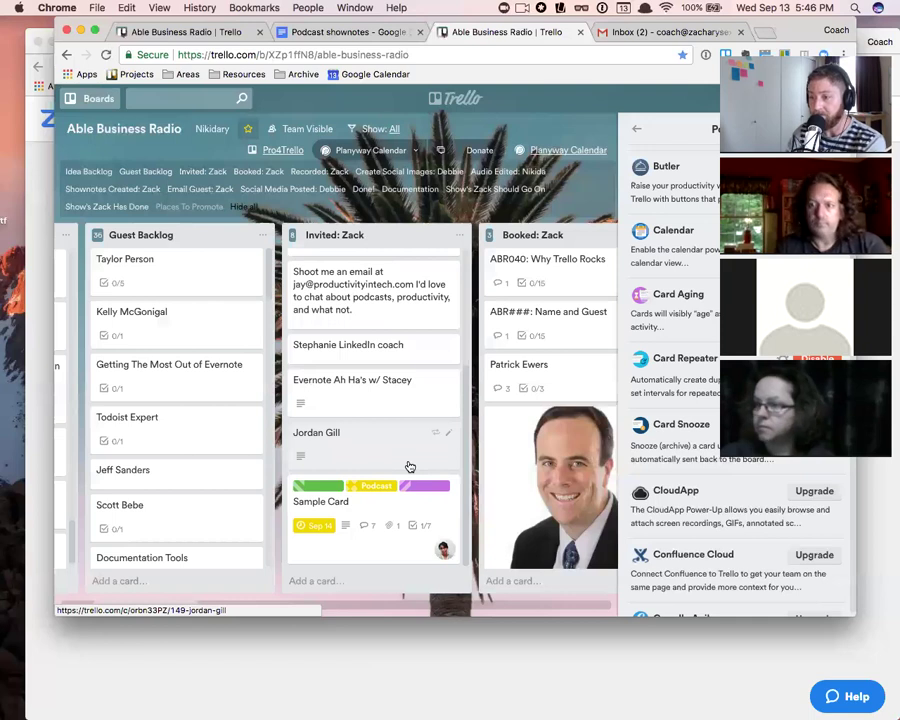
click(393, 509)
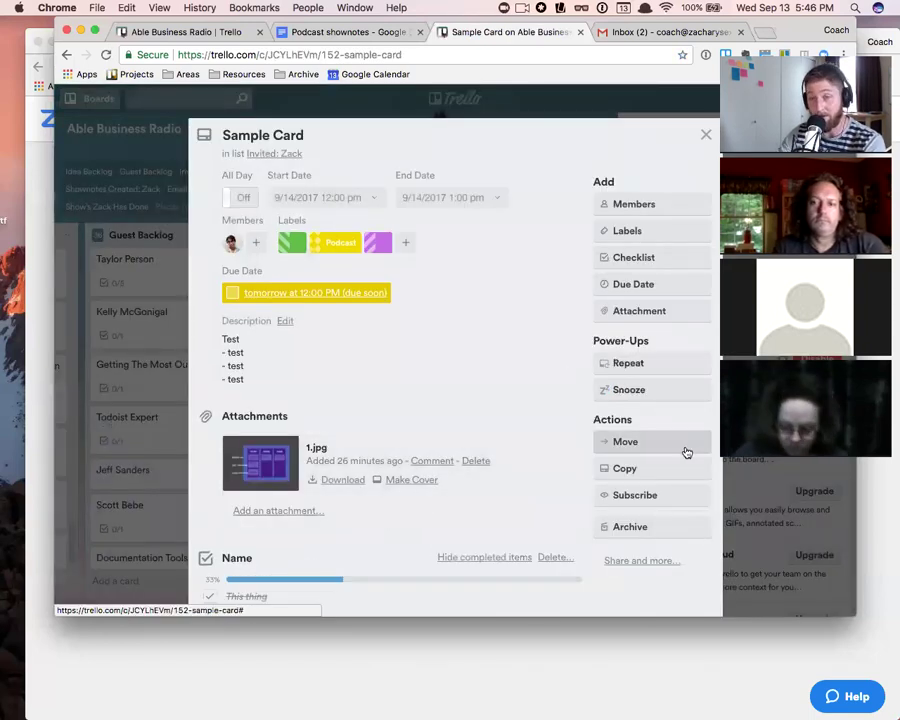
click(633, 390)
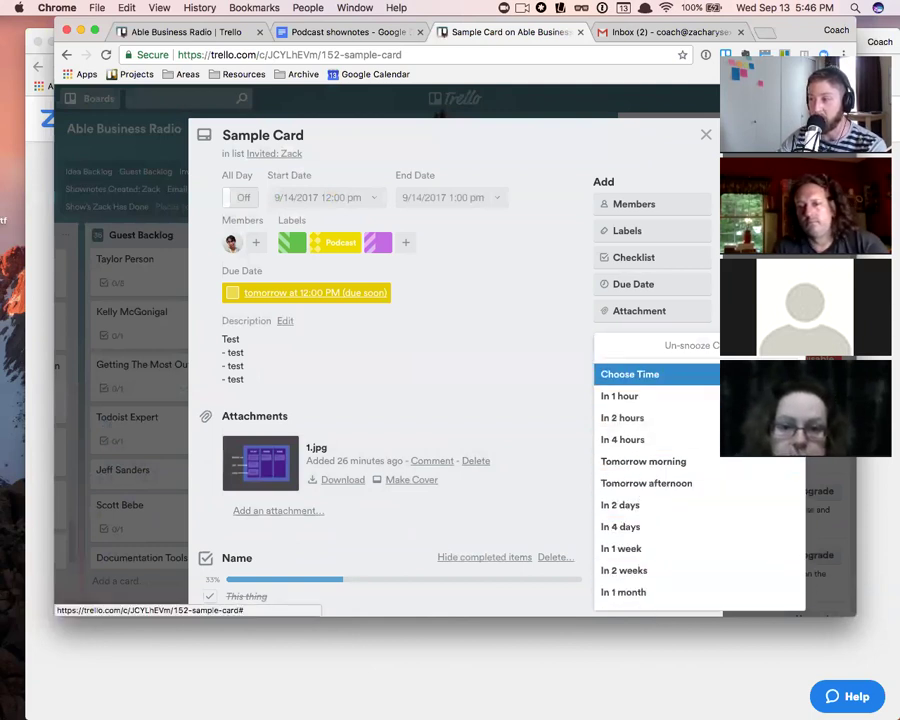
click(697, 372)
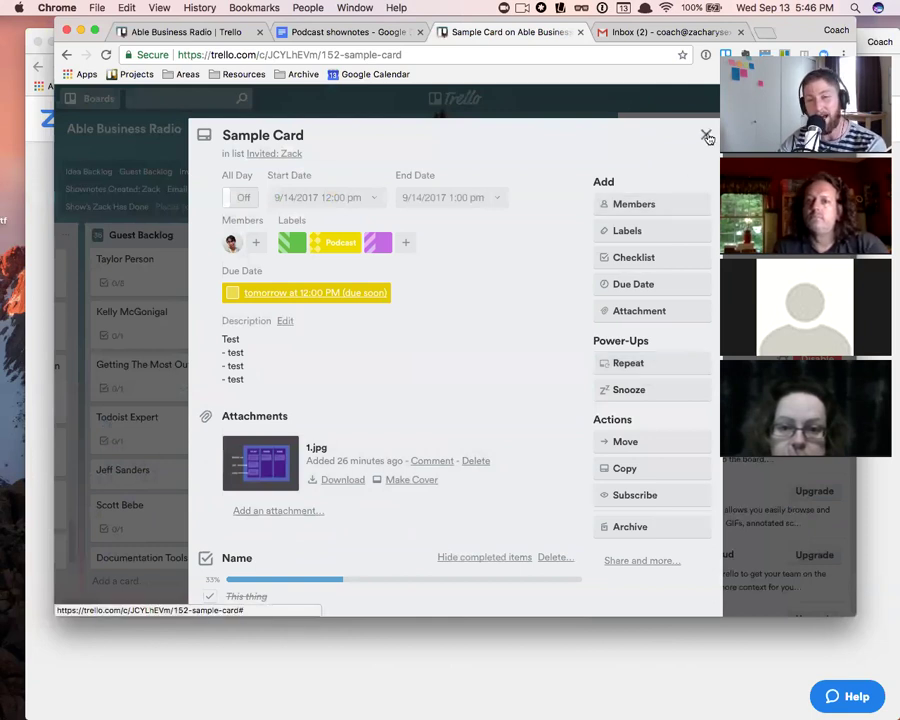
key(Escape)
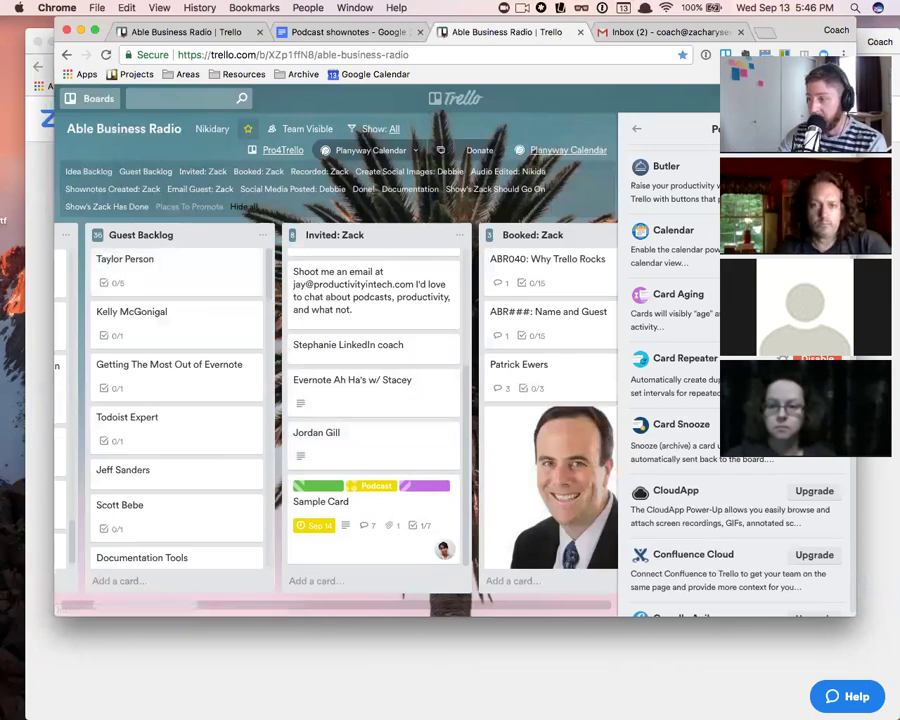
scroll(735, 400, down, 5)
scroll(735, 400, down, 1)
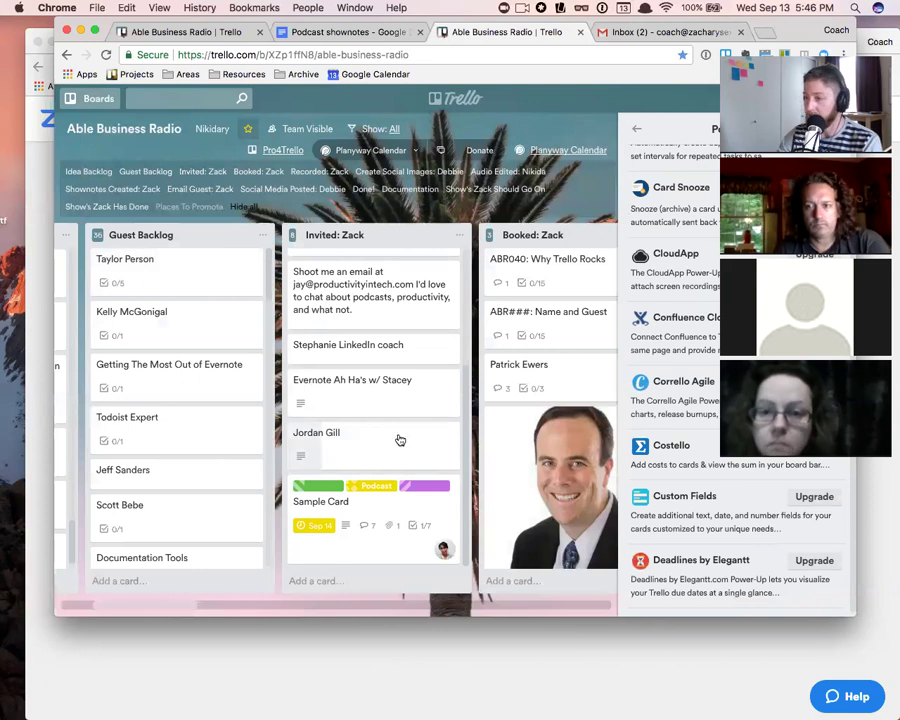
scroll(650, 468, down, 10)
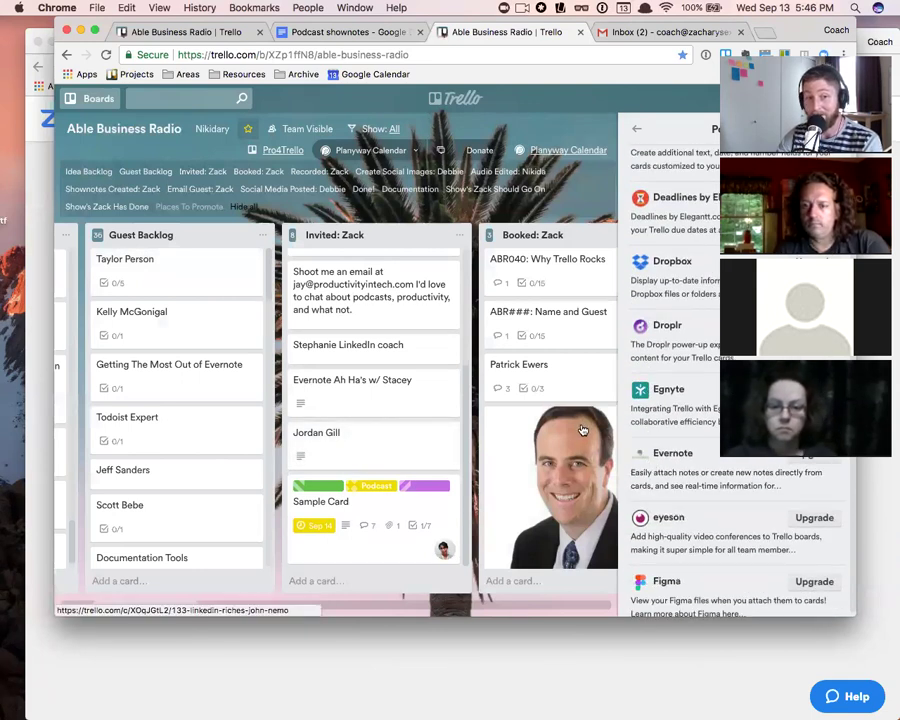
scroll(703, 444, down, 3)
scroll(703, 444, down, 15)
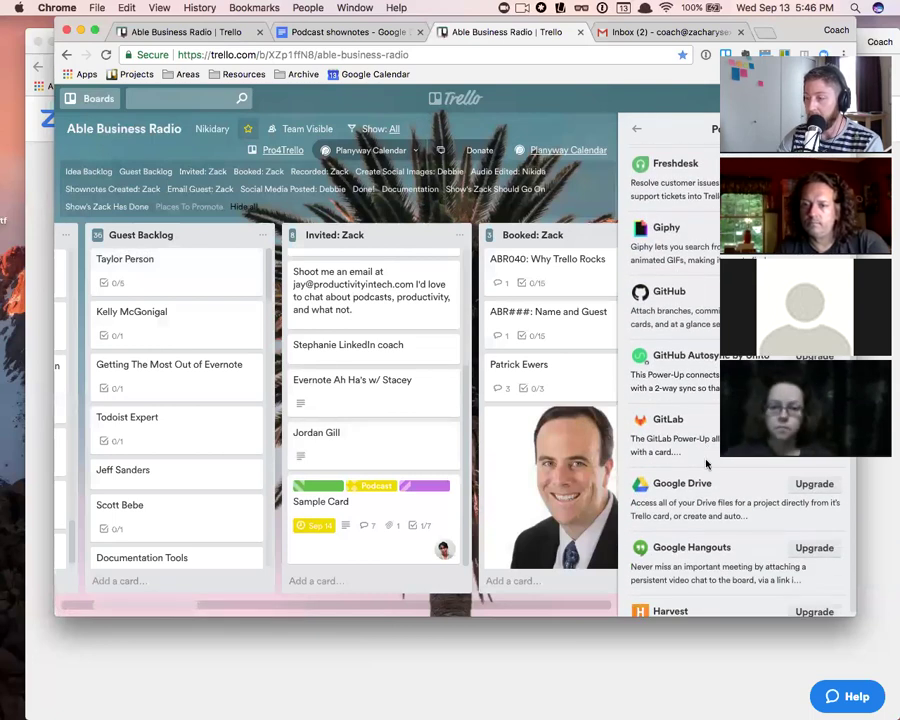
scroll(703, 444, down, 9)
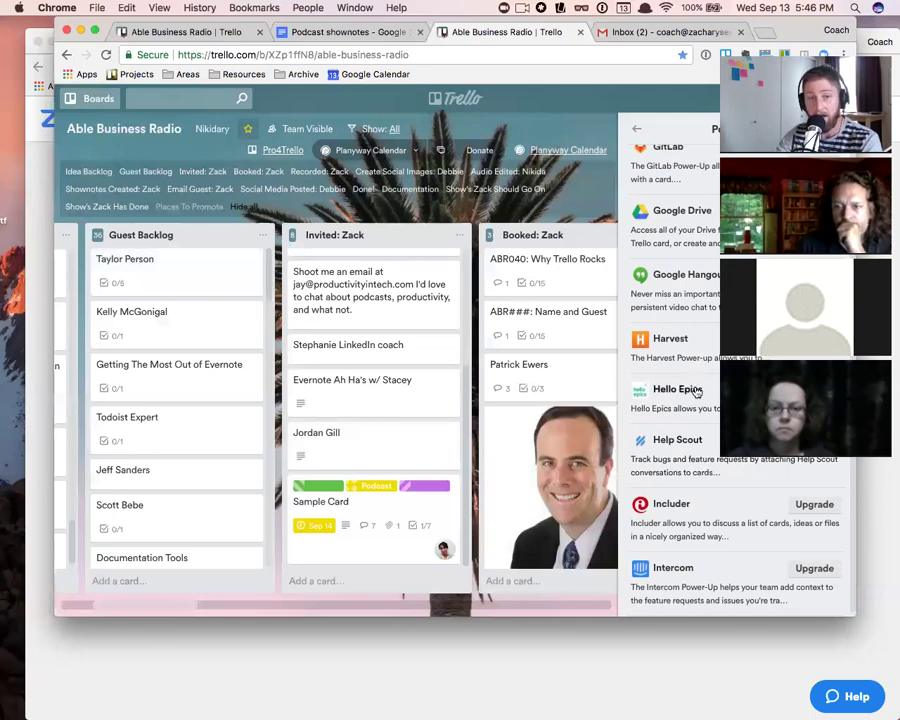
scroll(707, 408, up, 15)
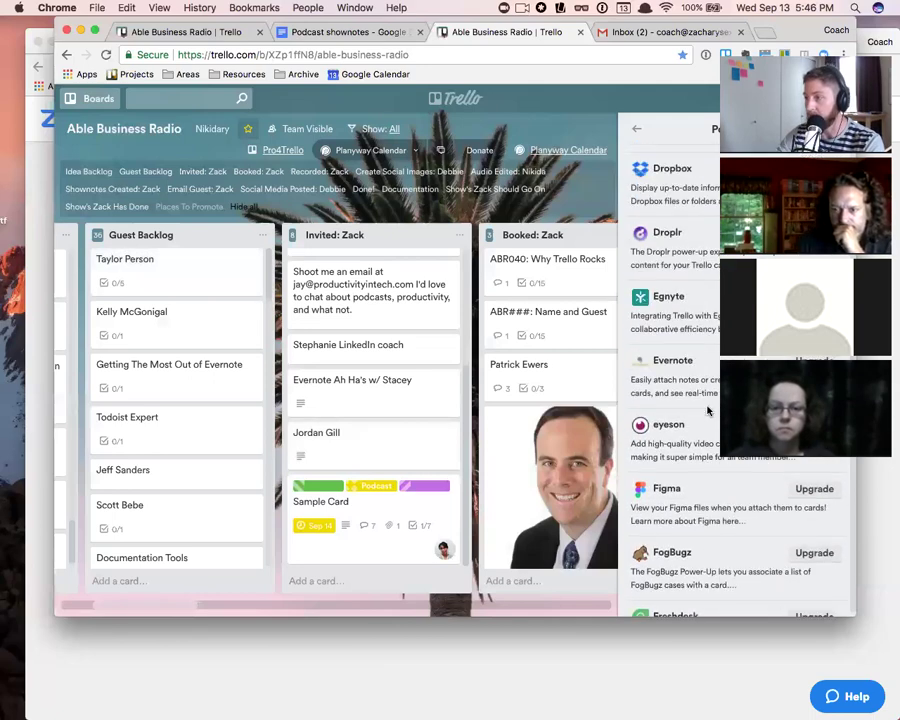
scroll(707, 408, up, 8)
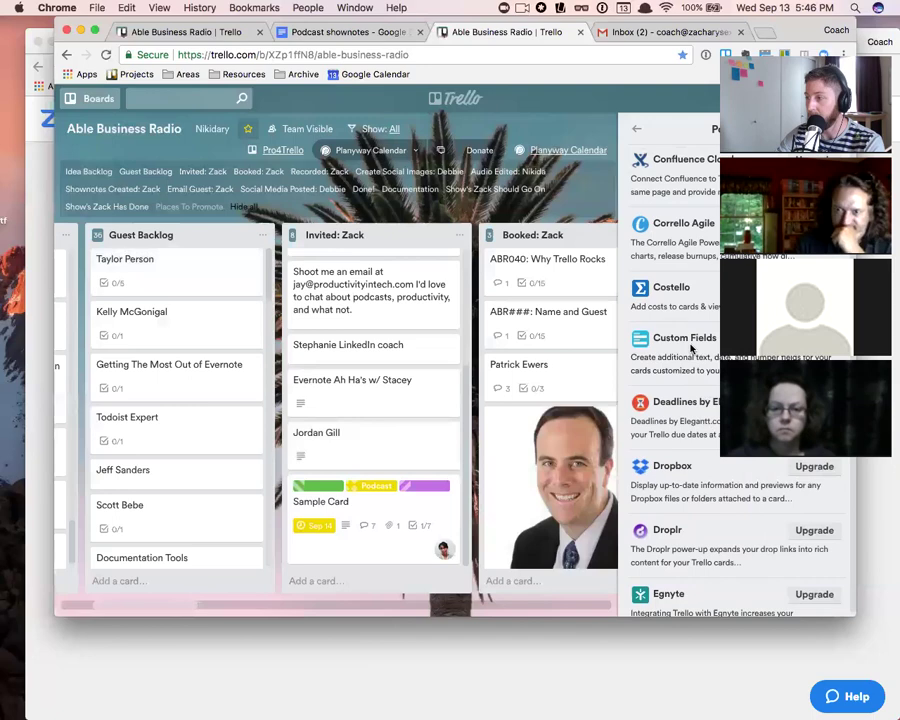
scroll(699, 526, down, 10)
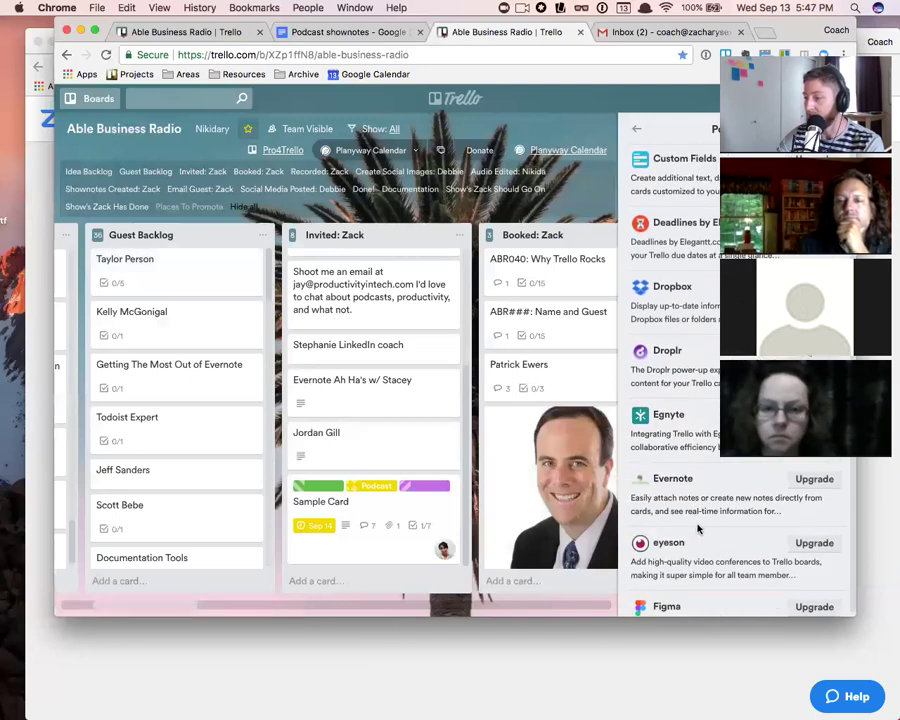
scroll(699, 528, down, 8)
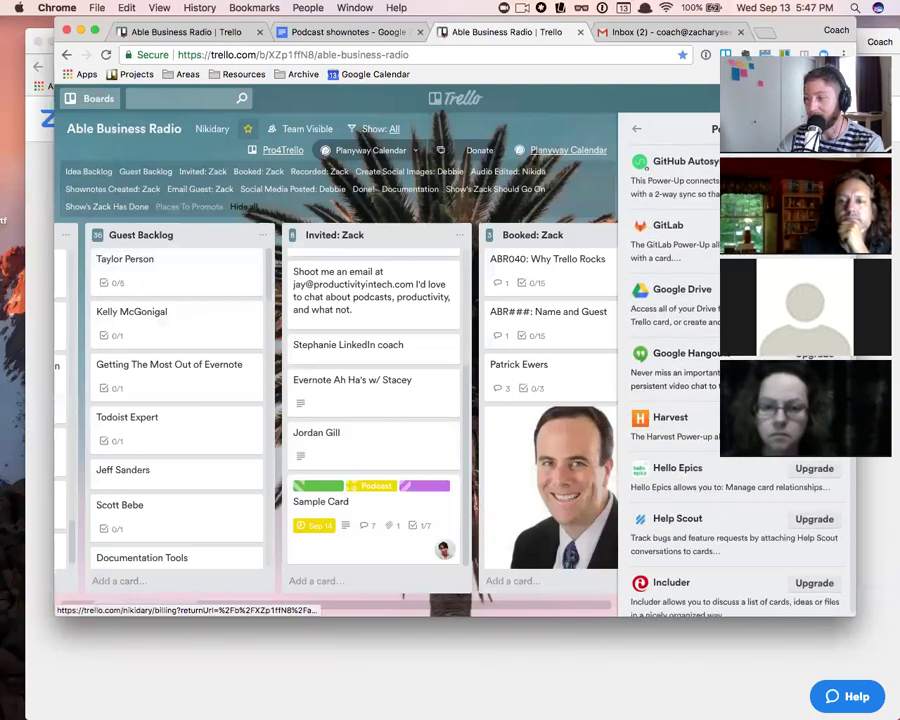
scroll(784, 490, down, 10)
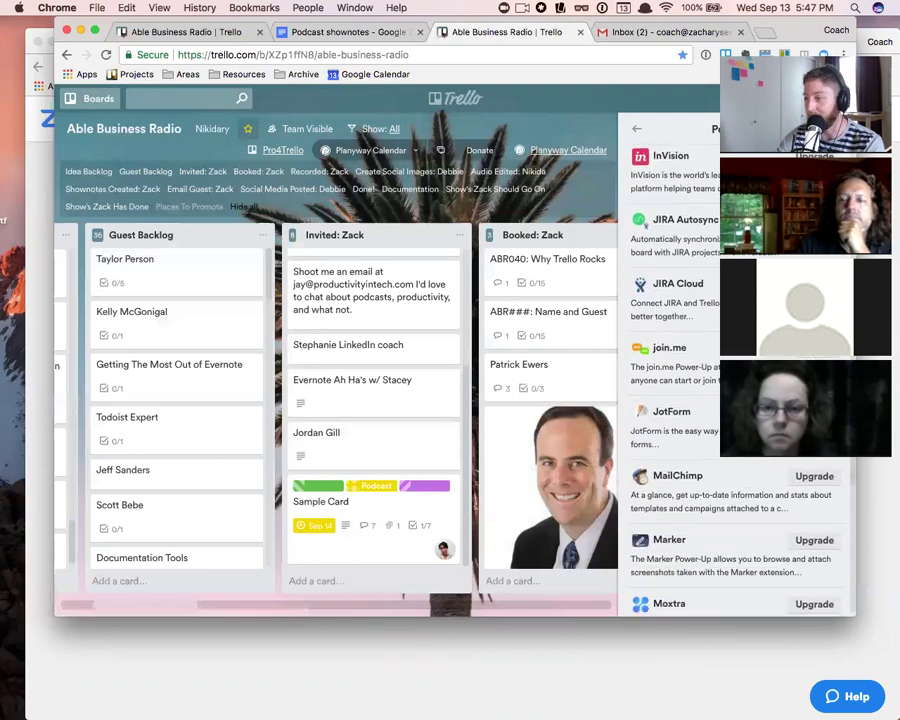
scroll(784, 490, down, 8)
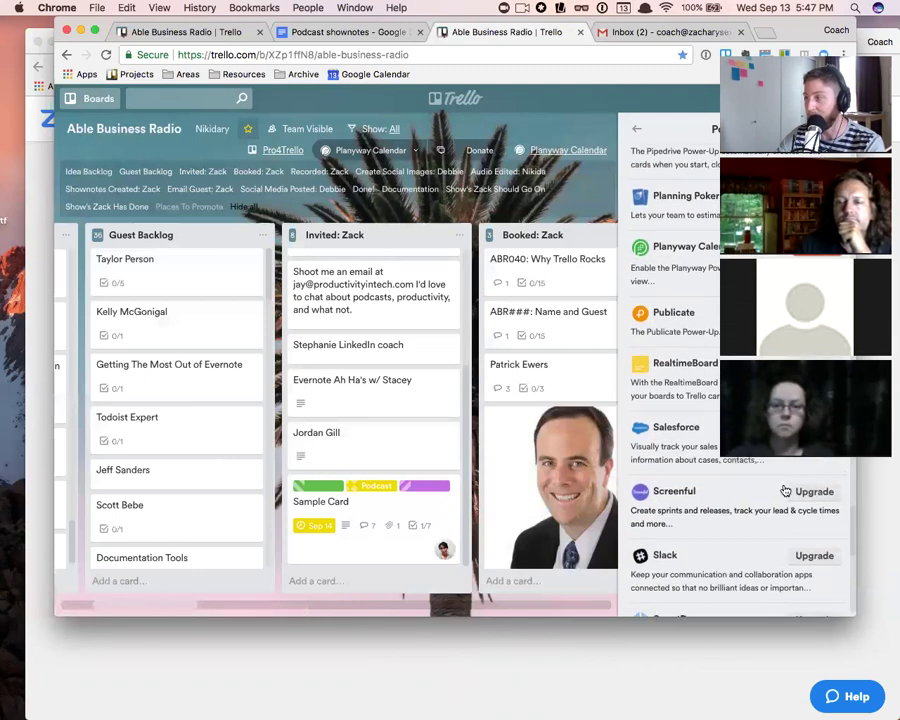
scroll(701, 338, up, 5)
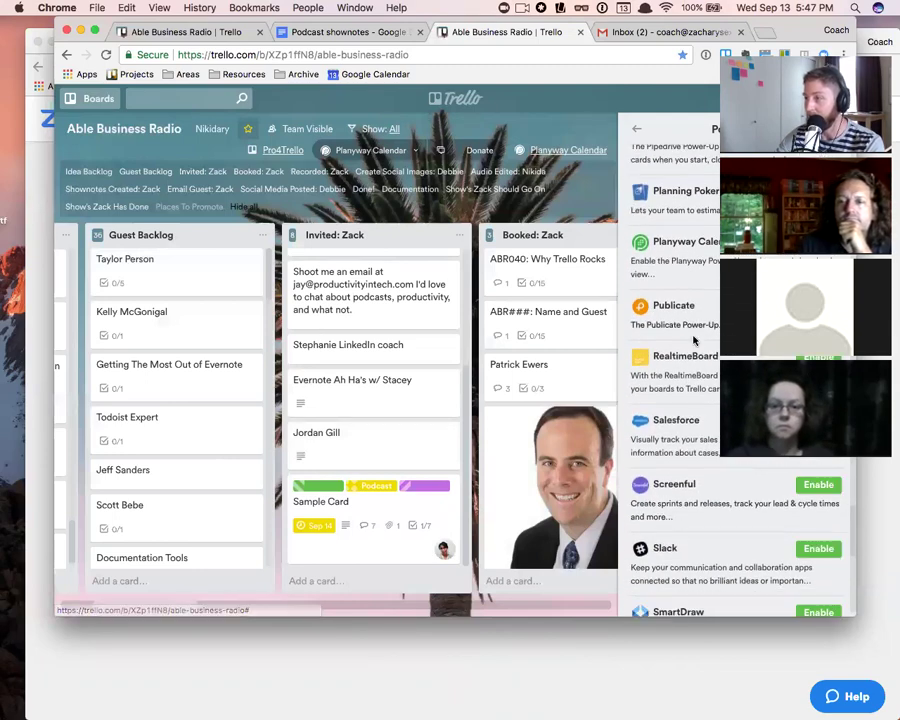
scroll(701, 338, up, 8)
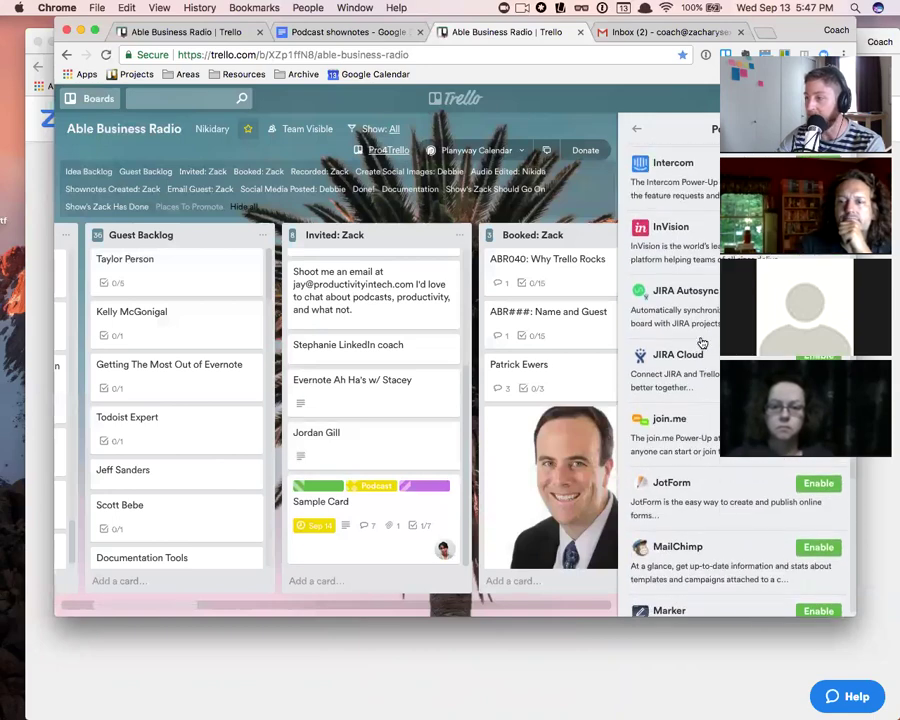
scroll(701, 338, up, 10)
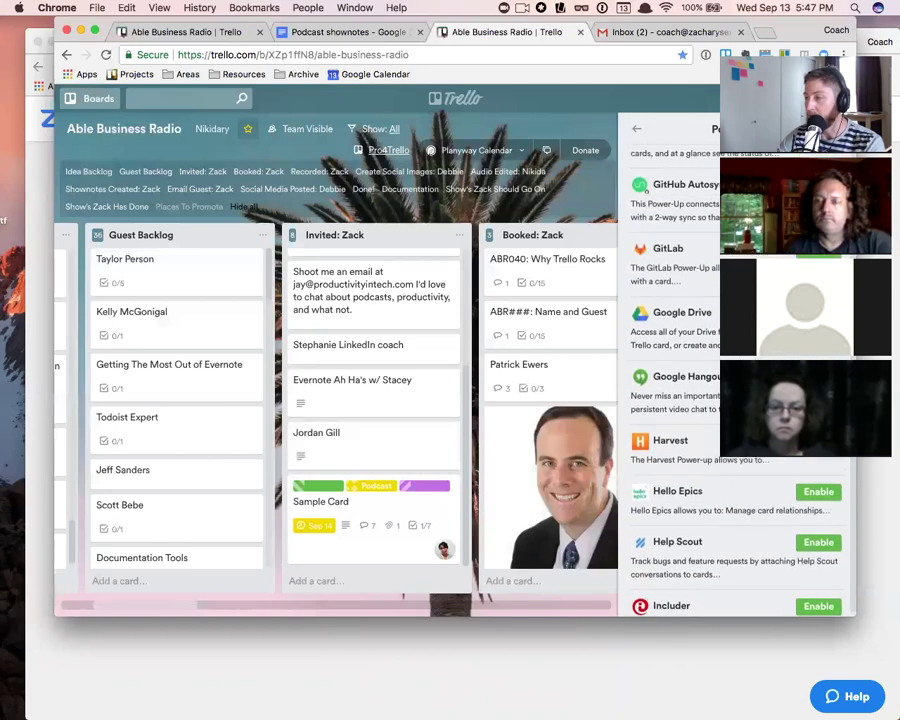
scroll(701, 338, up, 6)
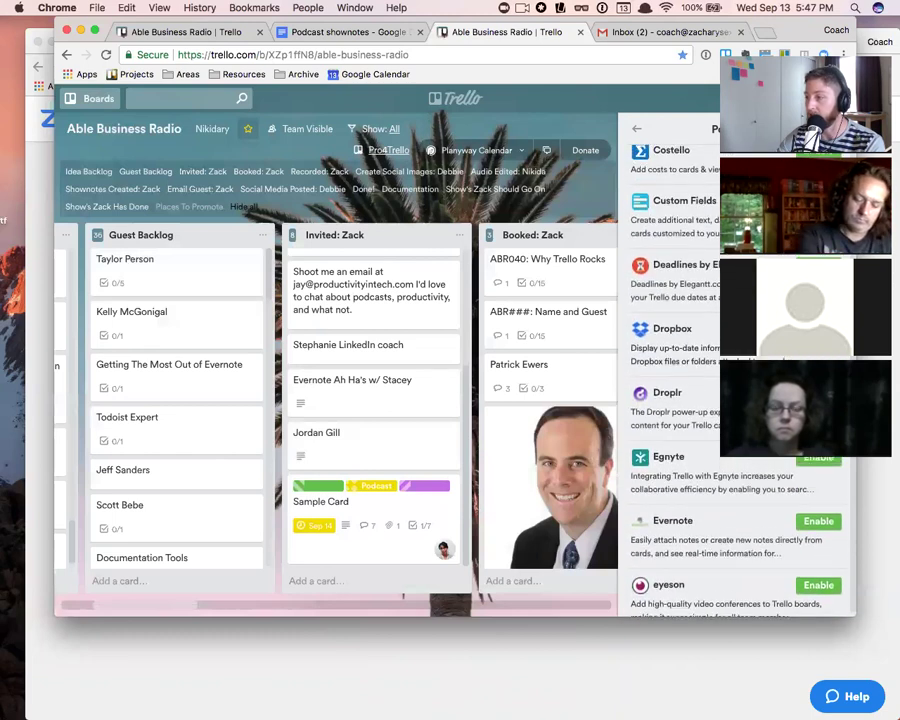
scroll(735, 380, up, 4)
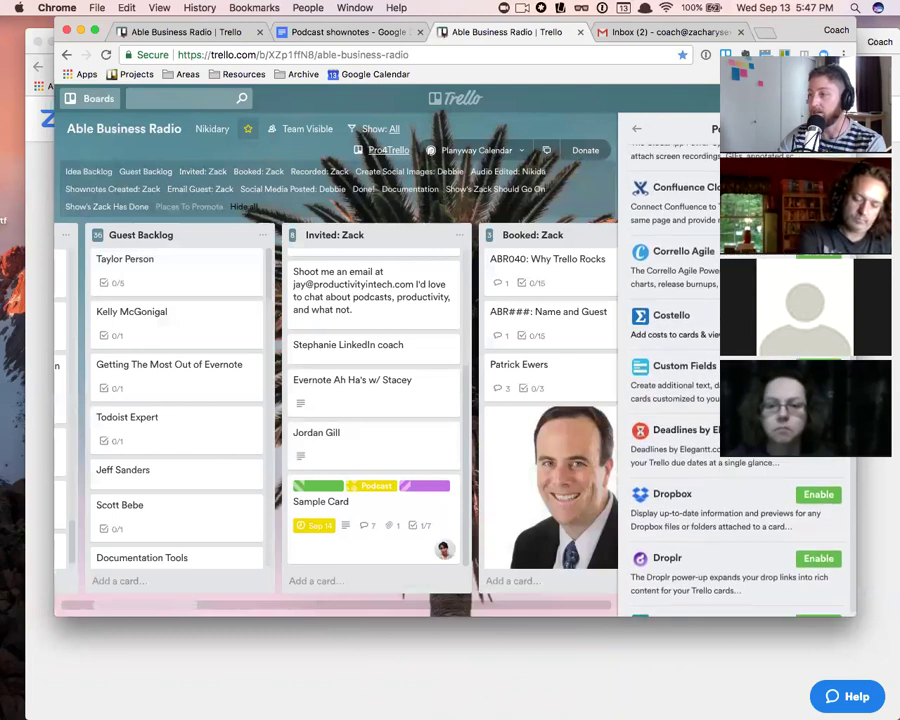
scroll(735, 380, up, 5)
scroll(735, 380, up, 3)
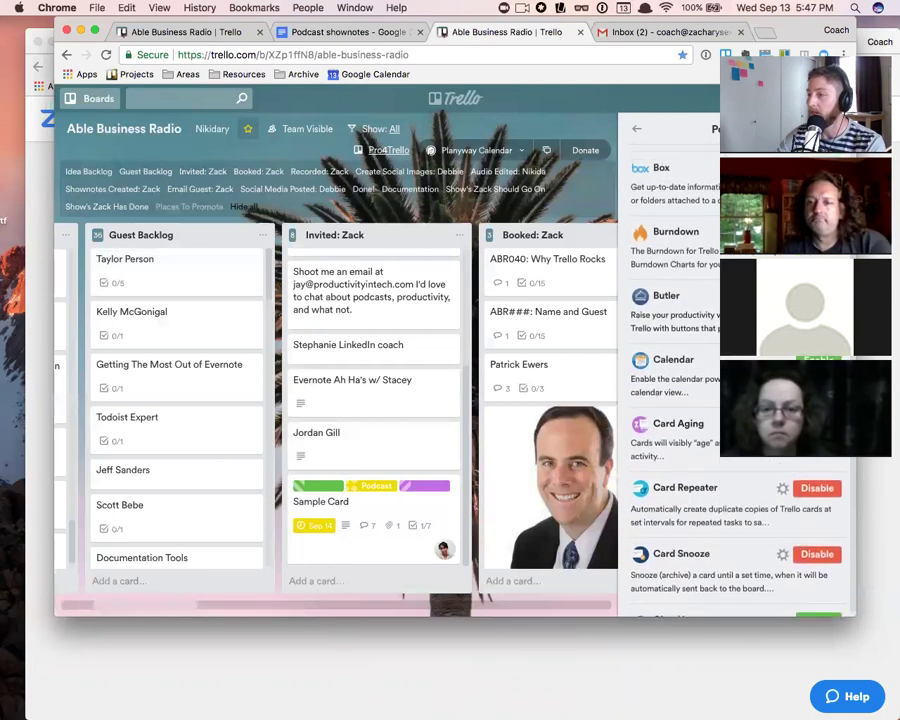
scroll(735, 380, up, 2)
scroll(735, 380, down, 6)
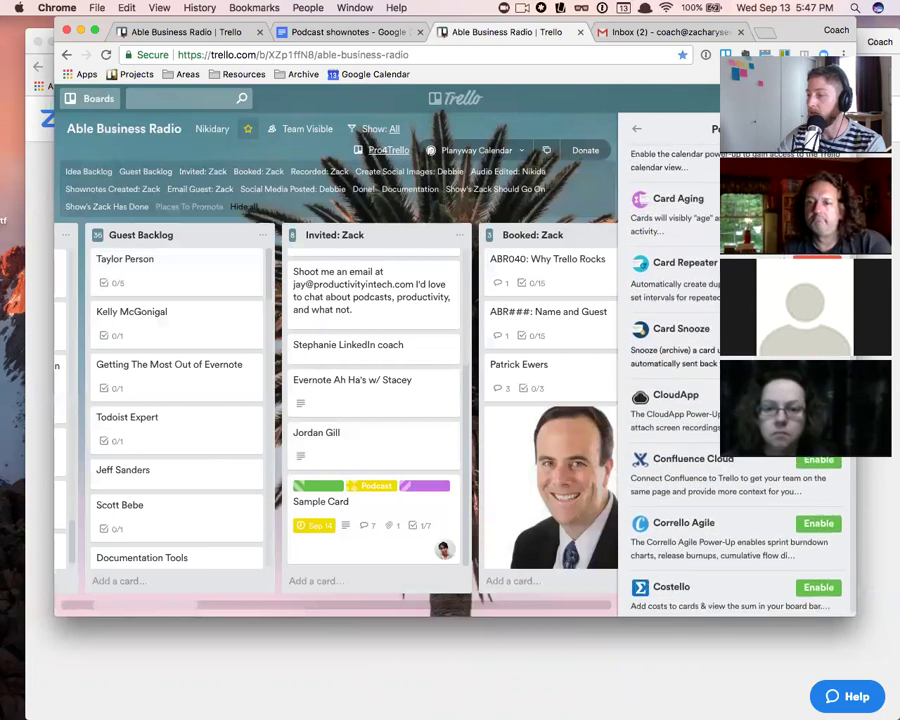
scroll(735, 380, down, 2)
scroll(735, 380, down, 3)
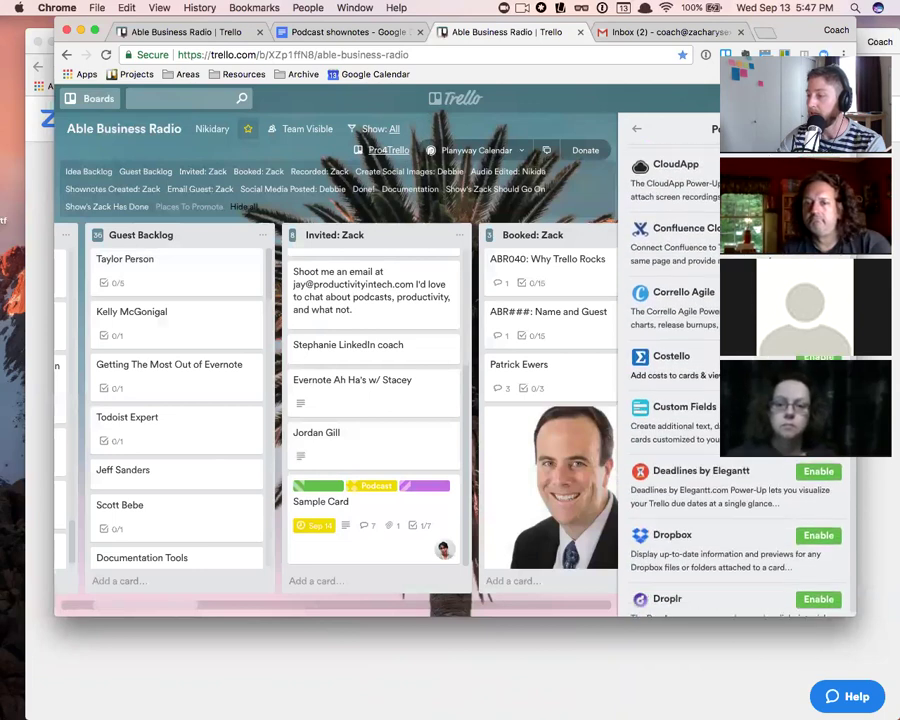
scroll(667, 398, up, 1)
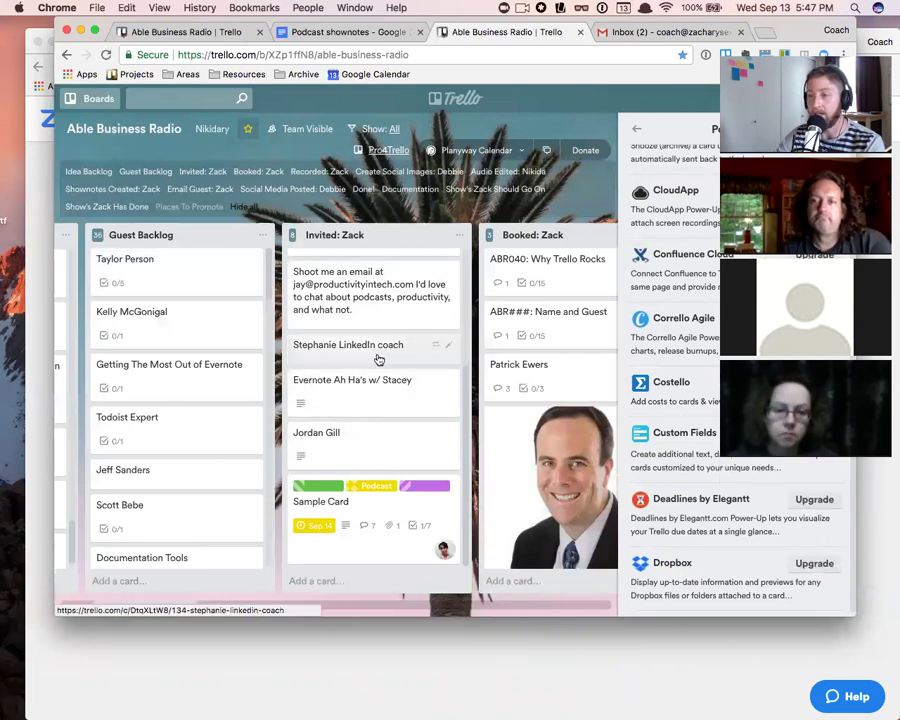
- From a card's Custom Fields, start a new custom field and set its type to Number
click(378, 356)
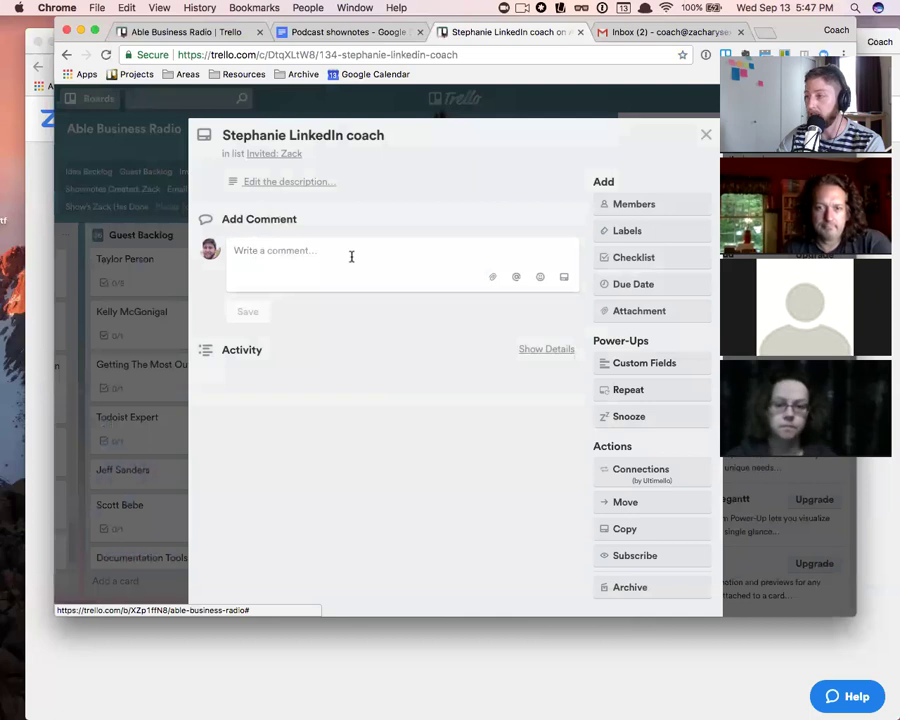
click(649, 367)
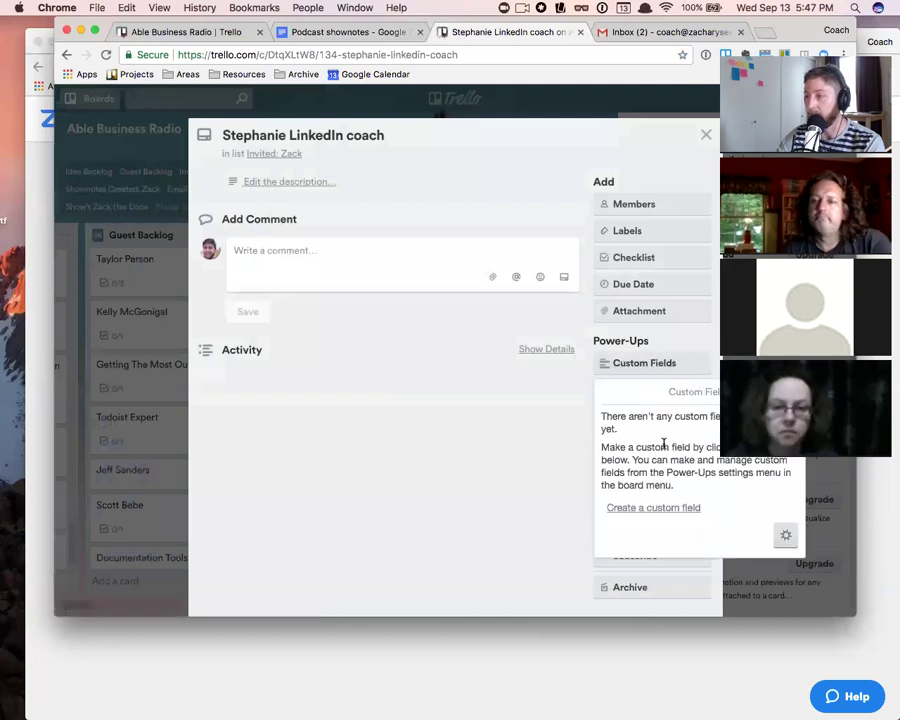
click(662, 517)
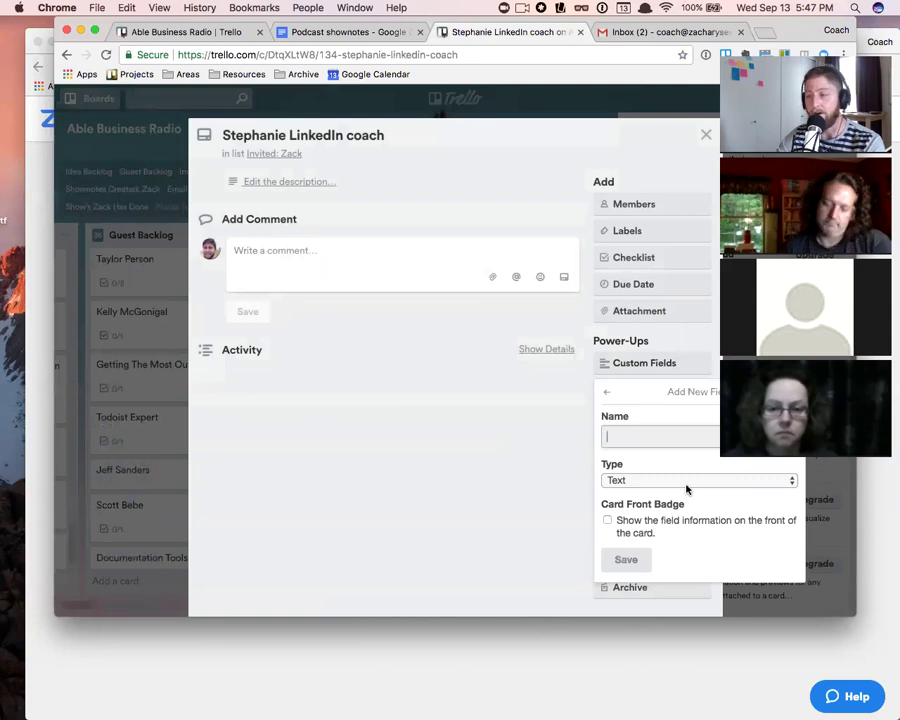
click(646, 482)
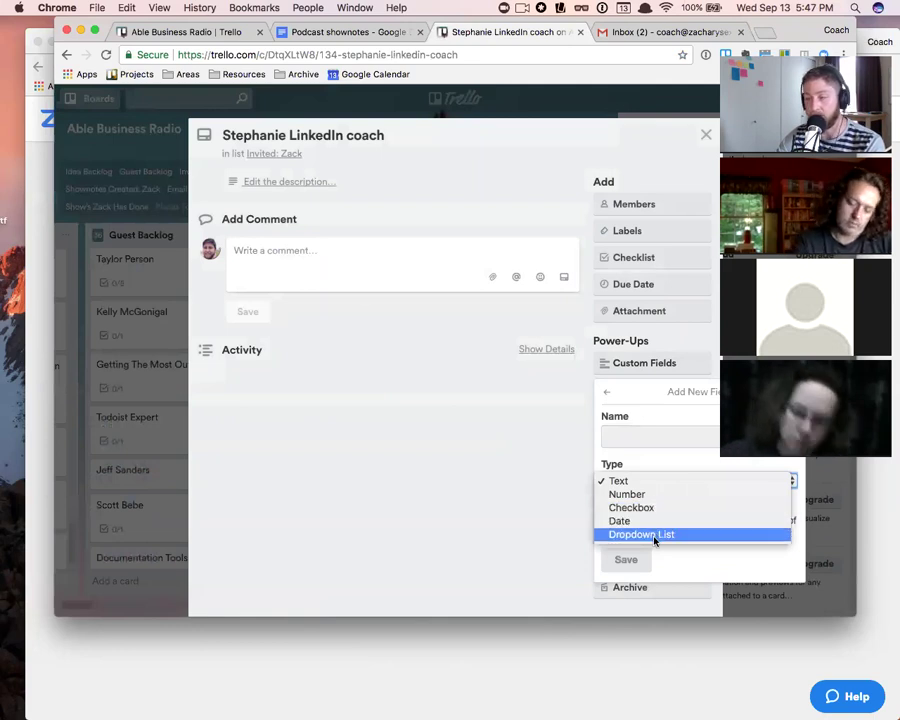
click(655, 481)
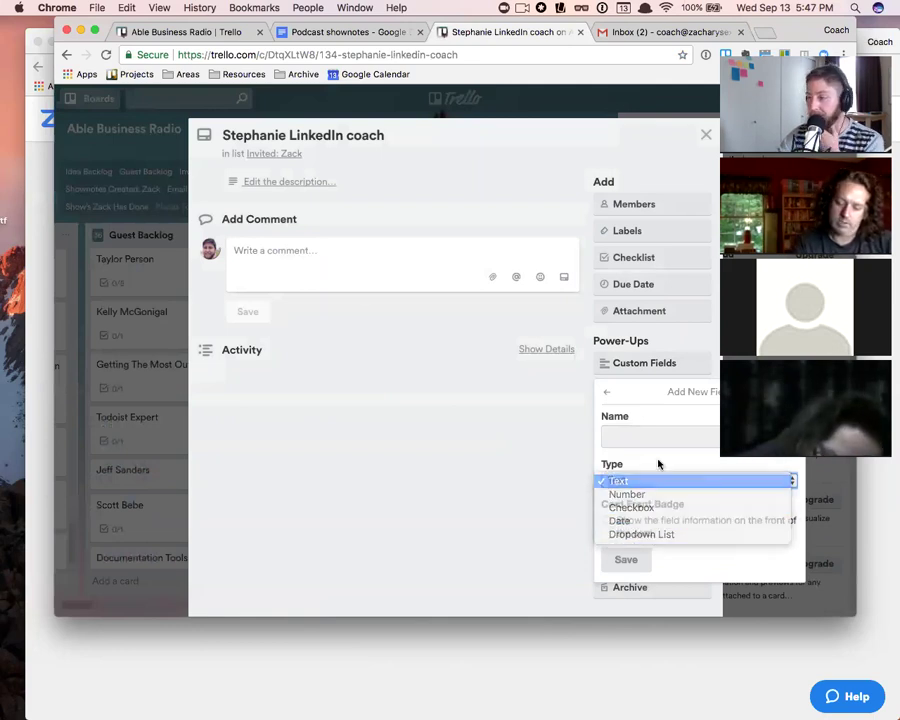
click(642, 432)
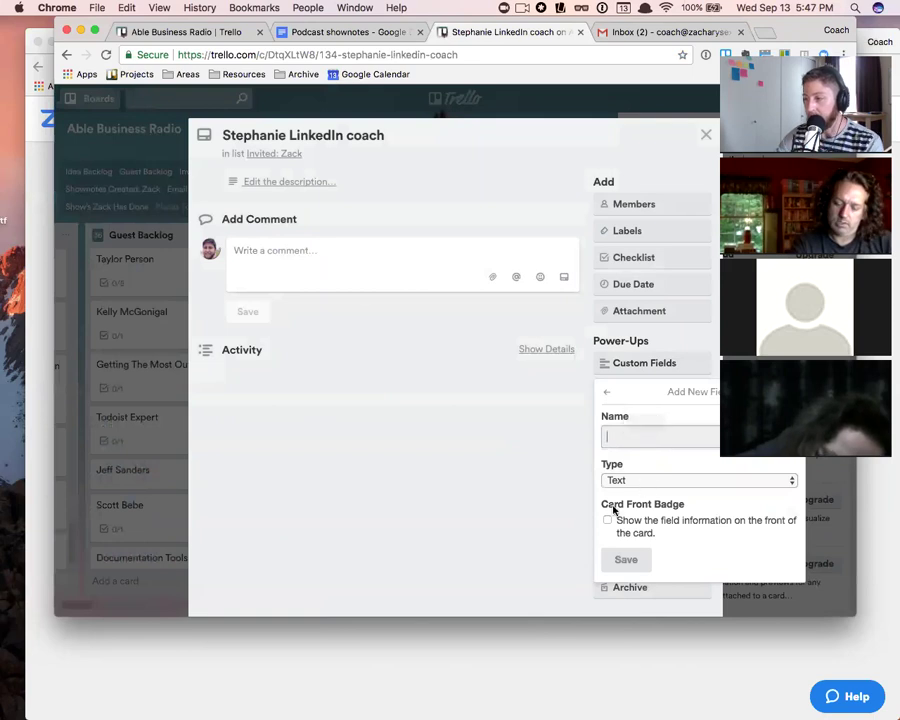
click(625, 481)
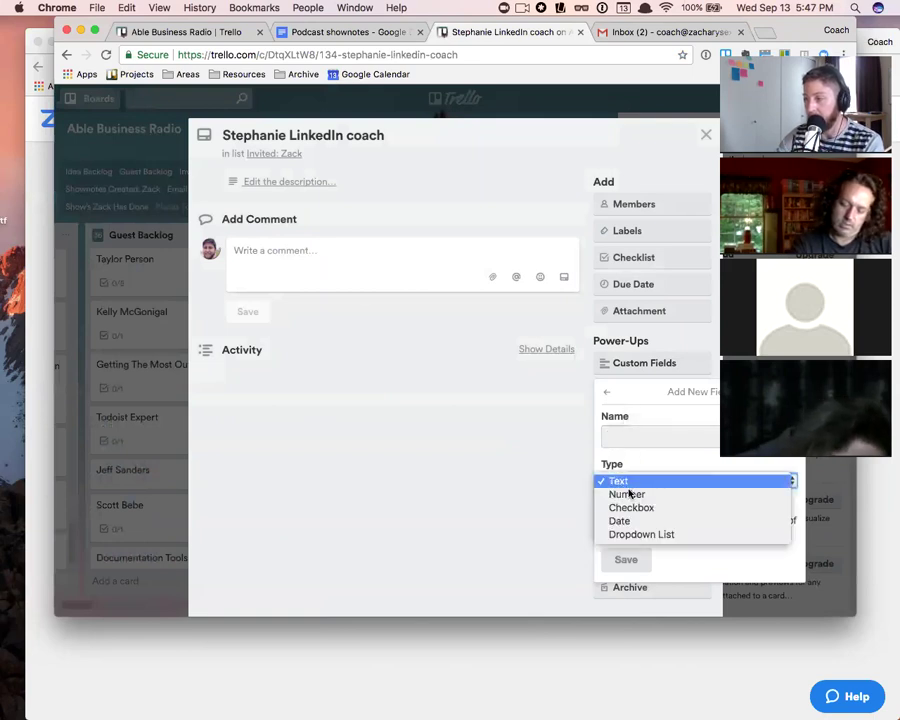
click(638, 494)
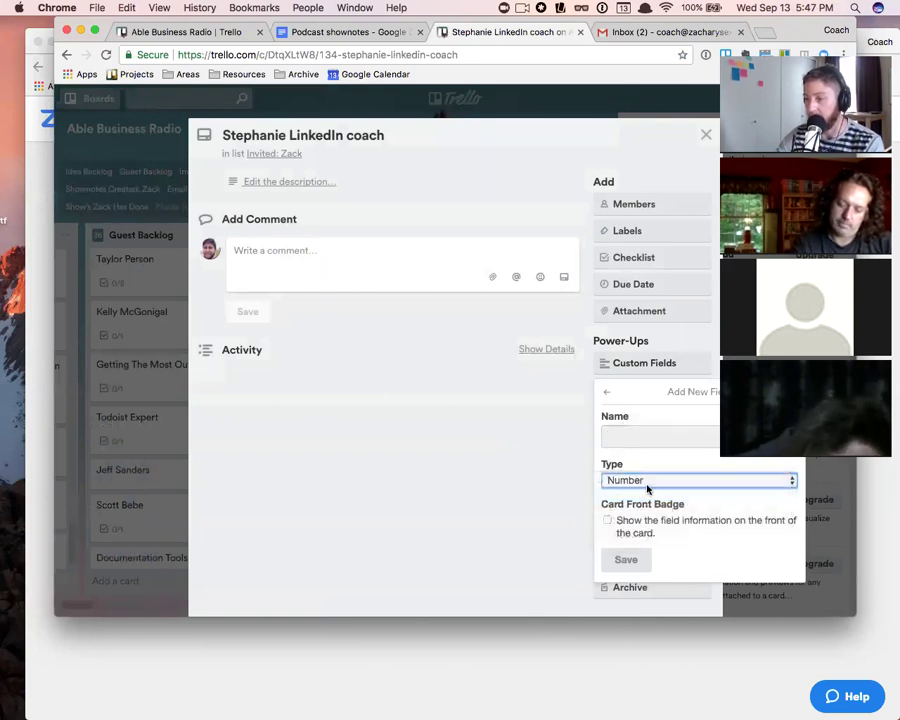
- Name the field 'Number of Dollars', enable its card-front badge, save it, and close the card
click(607, 520)
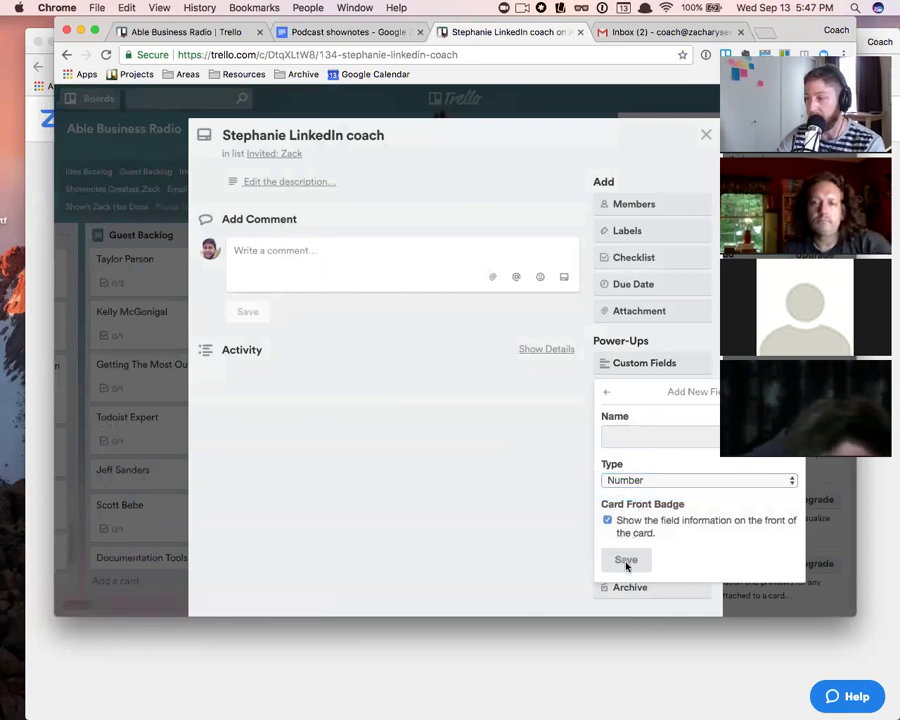
click(608, 527)
click(607, 521)
click(656, 438)
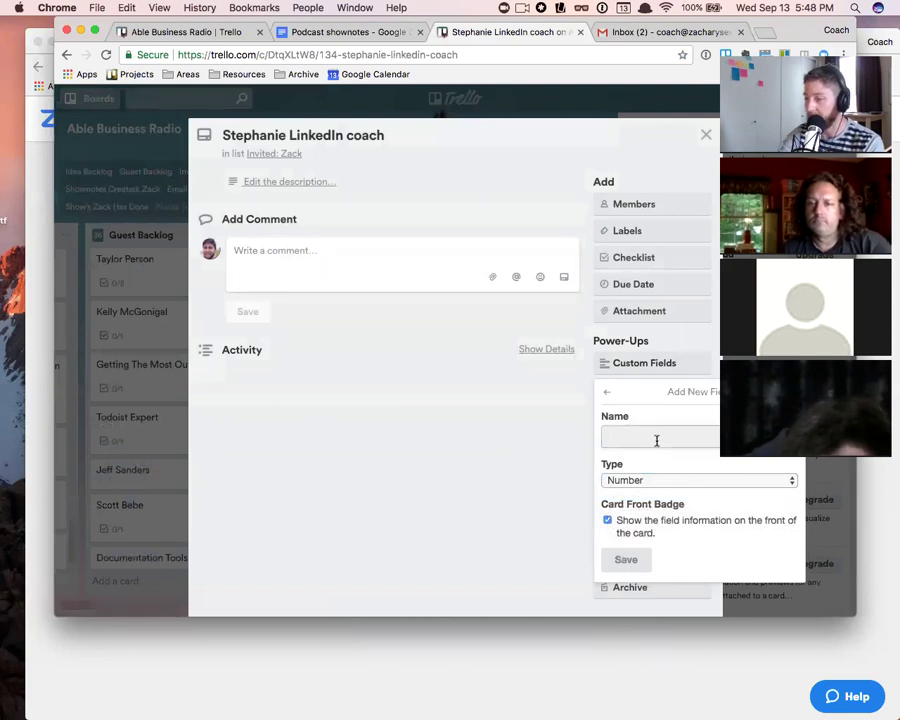
text(NUmber of)
key(BackSpace)
key(BackSpace)
key(BackSpace)
key(BackSpace)
key(BackSpace)
key(BackSpace)
key(BackSpace)
key(BackSpace)
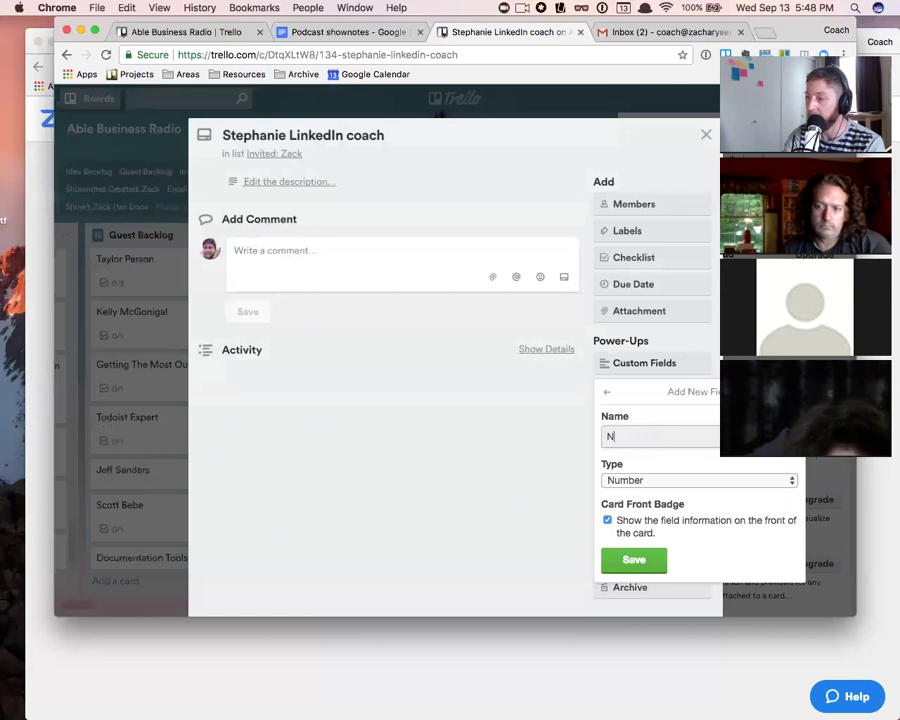
text(umber of )
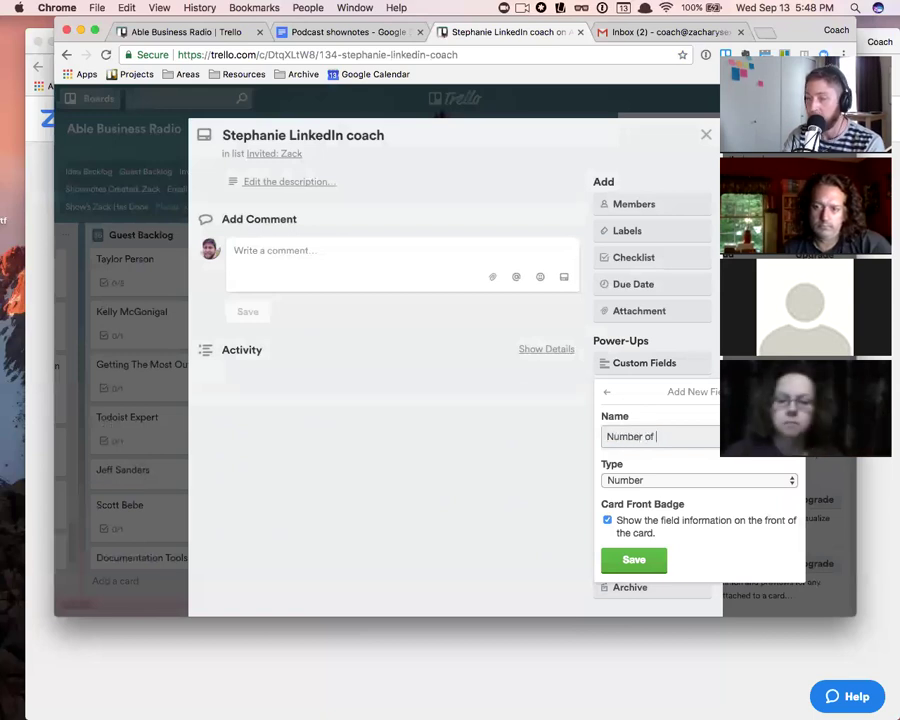
text(Dollars)
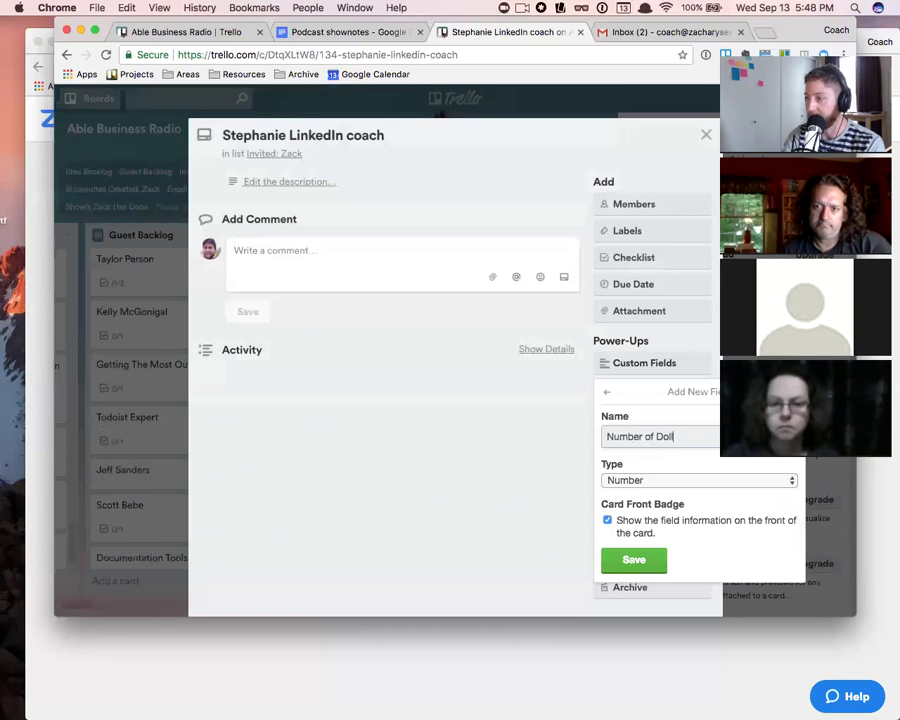
click(647, 561)
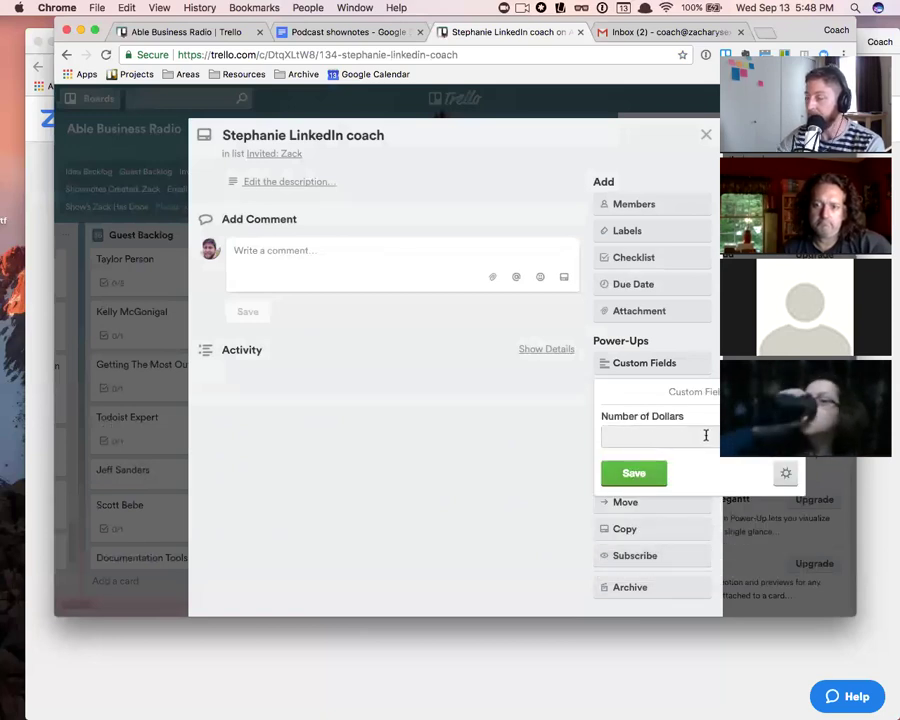
click(785, 392)
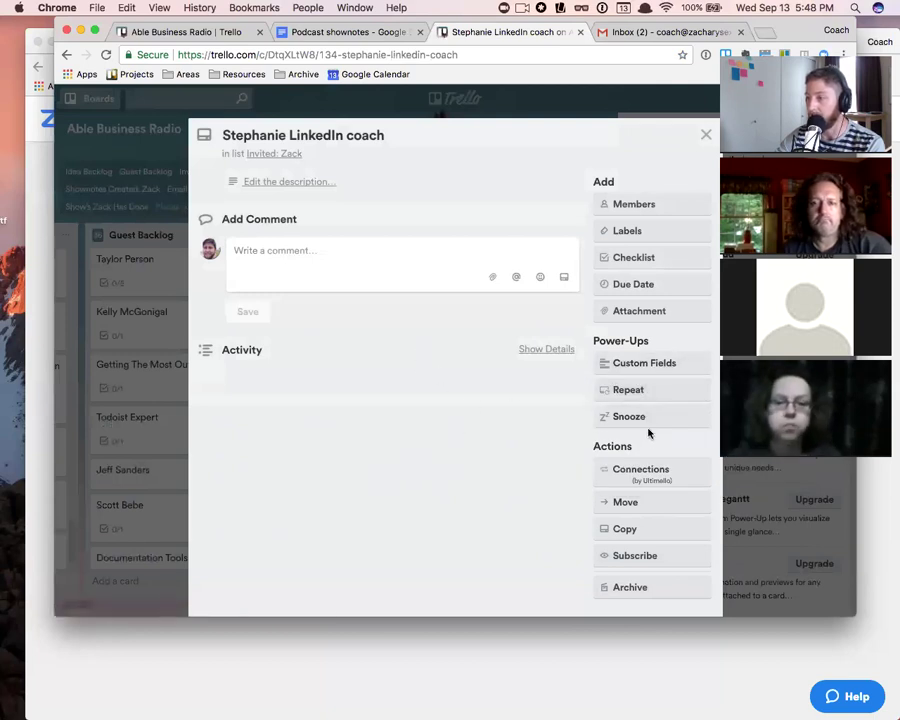
click(705, 134)
- Add a 'Test' card to Invited: Zack and set its Number of Dollars field to 200
click(318, 580)
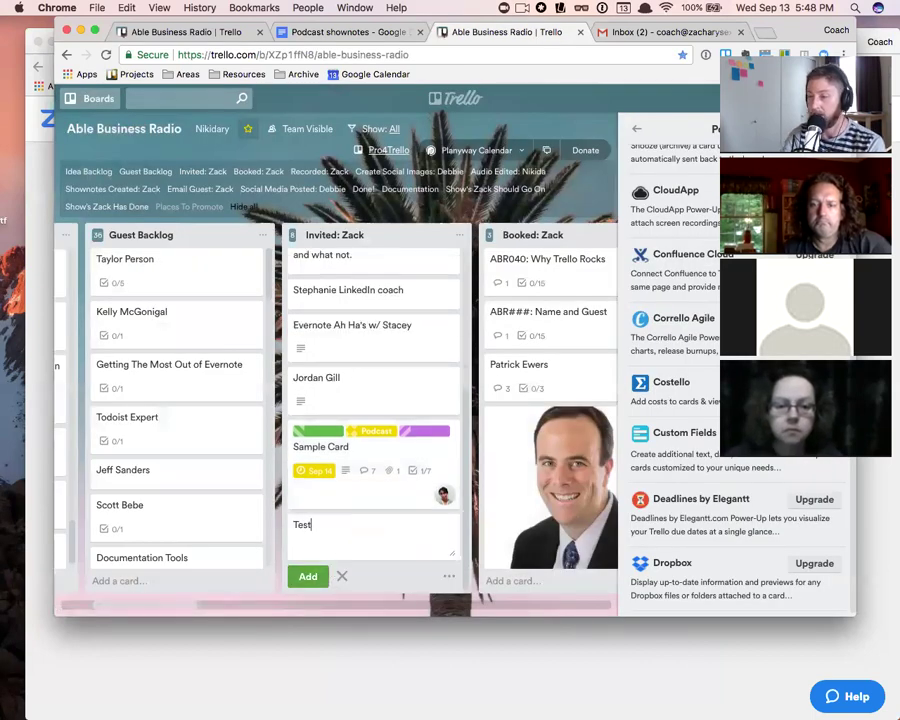
key(Return)
click(350, 495)
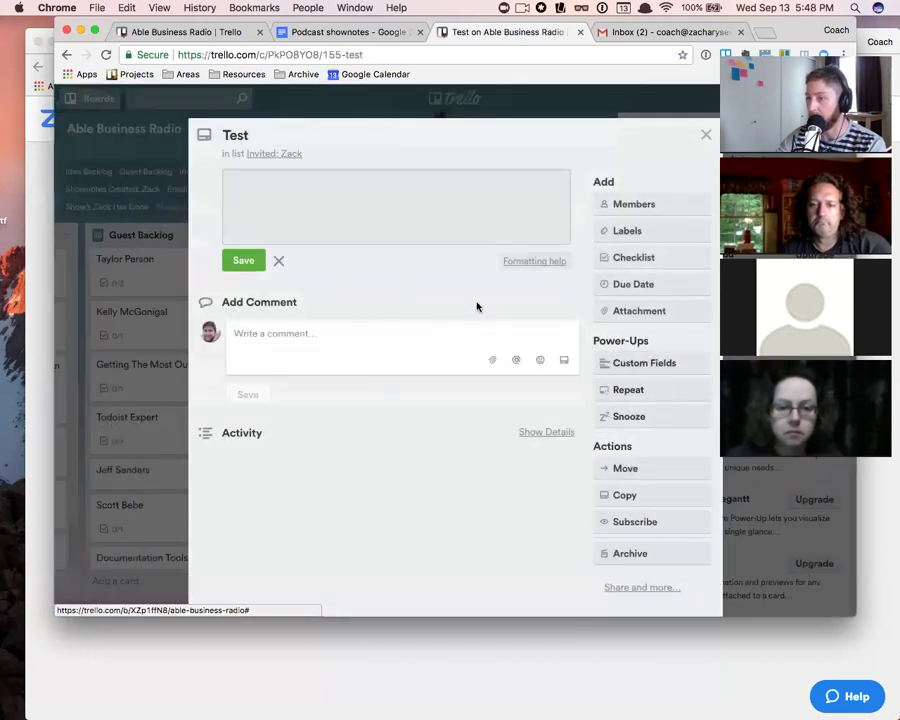
click(637, 363)
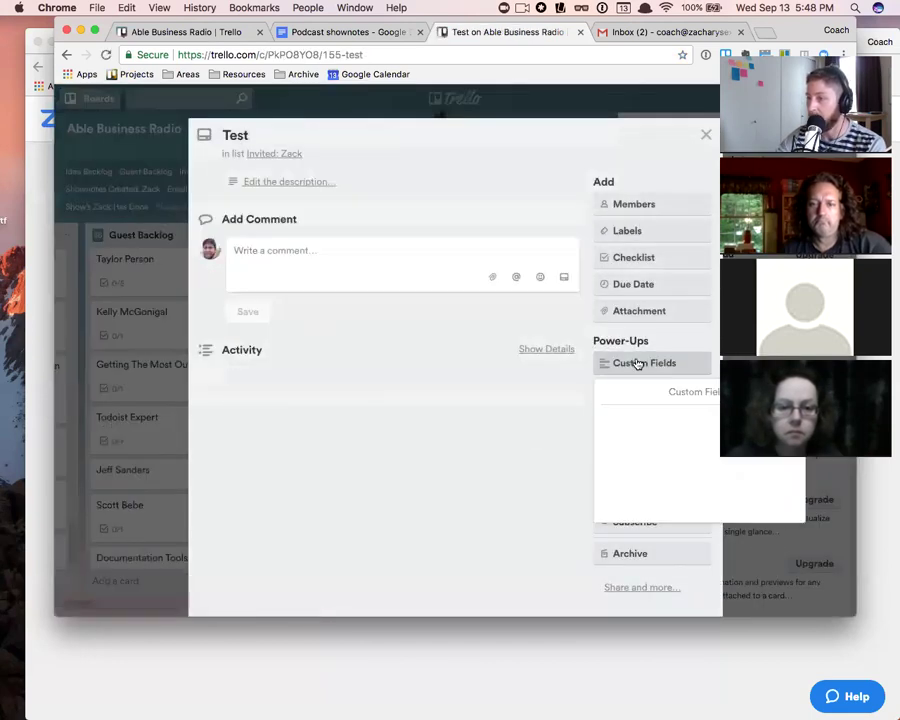
click(666, 435)
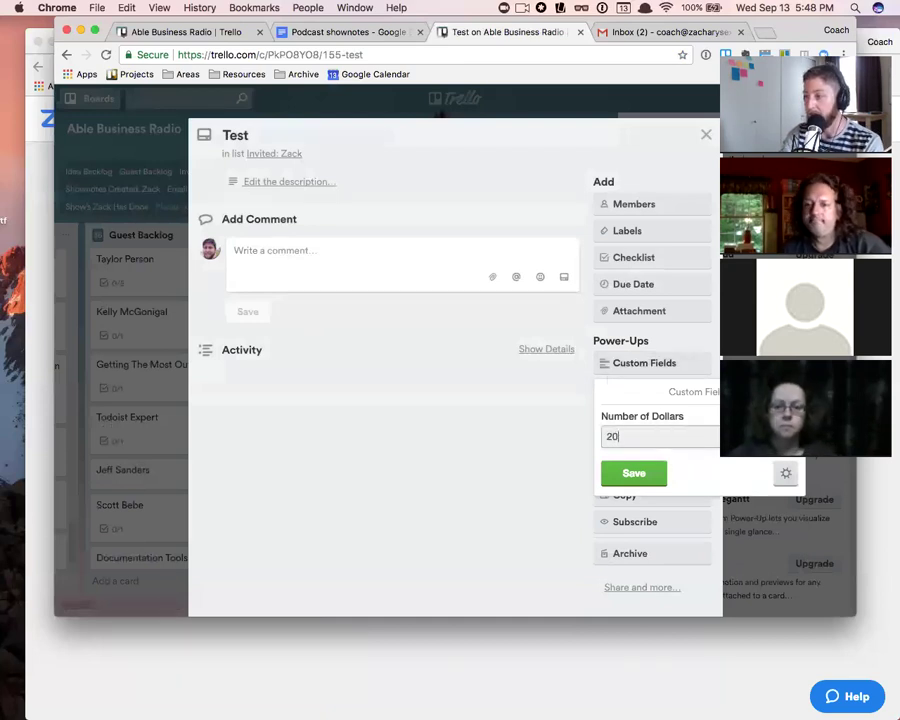
click(618, 476)
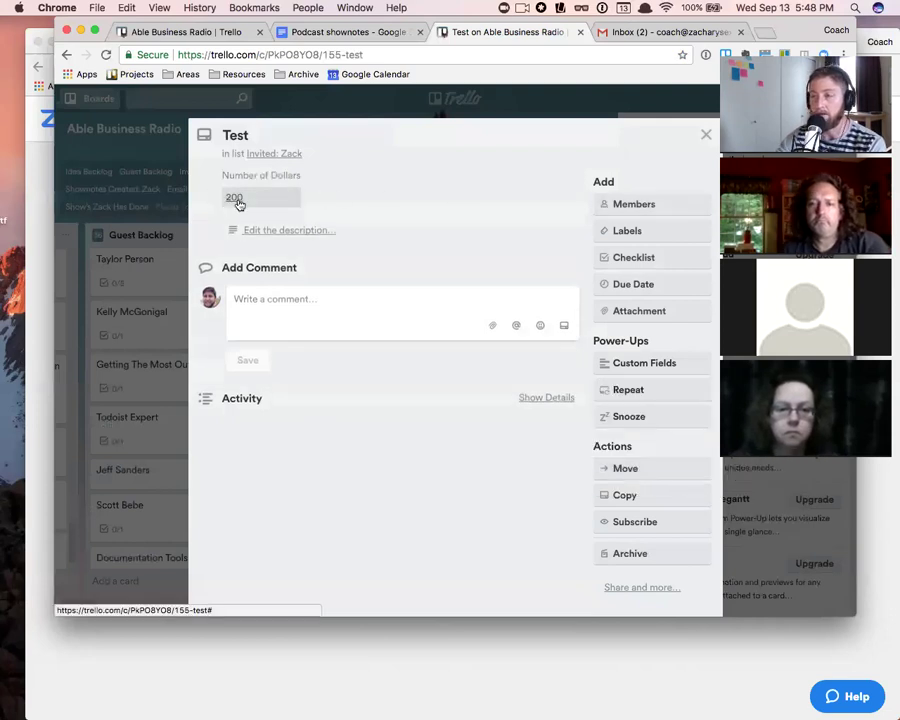
click(705, 134)
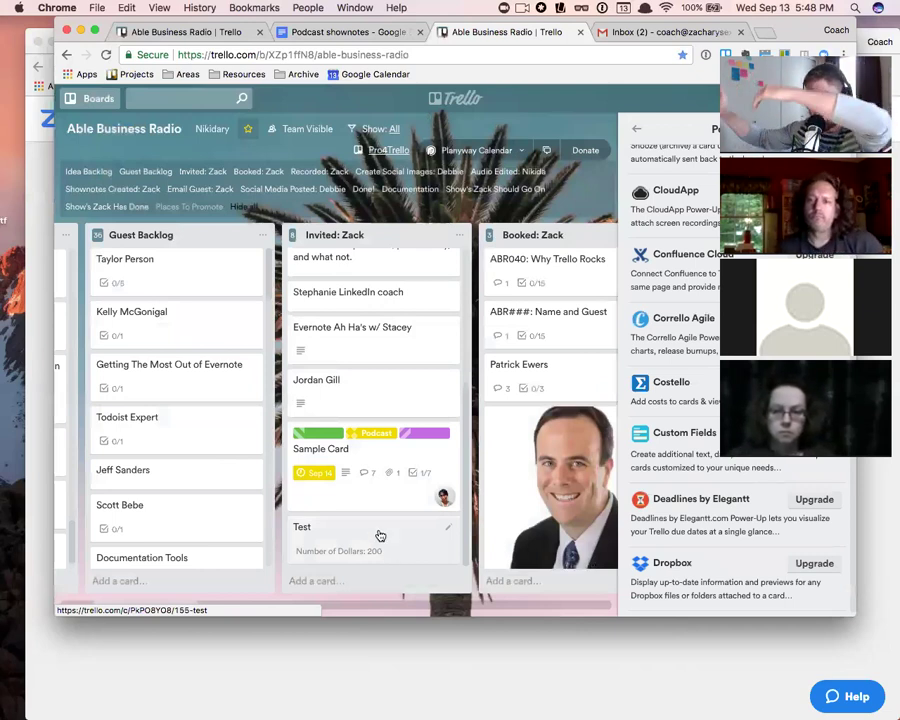
mouse_move(366, 539)
mouse_down()
mouse_move(415, 541)
mouse_move(381, 544)
mouse_up()
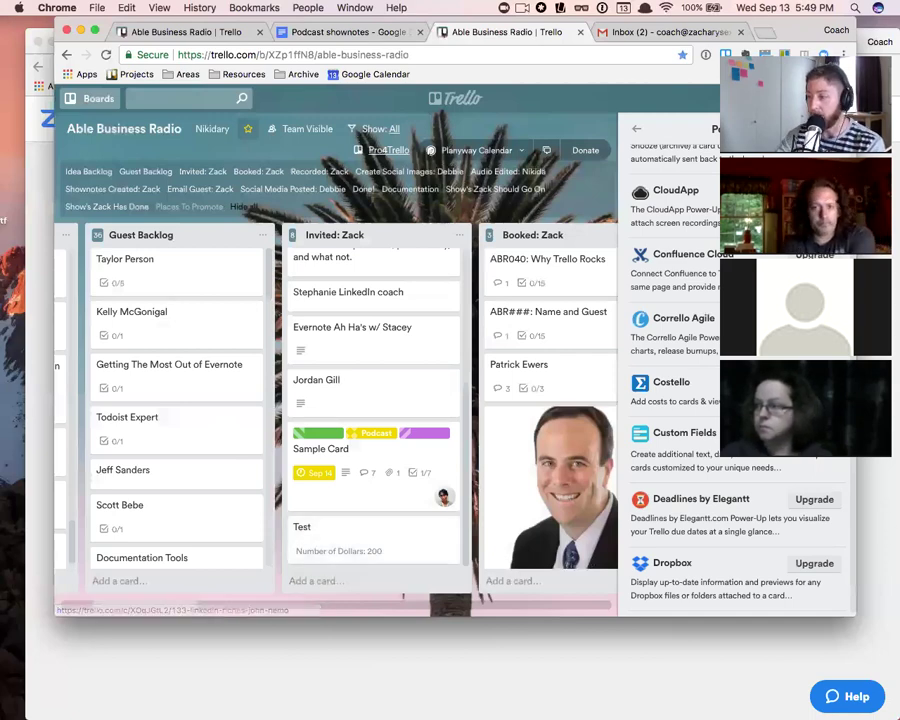
scroll(700, 450, down, 15)
scroll(735, 380, down, 20)
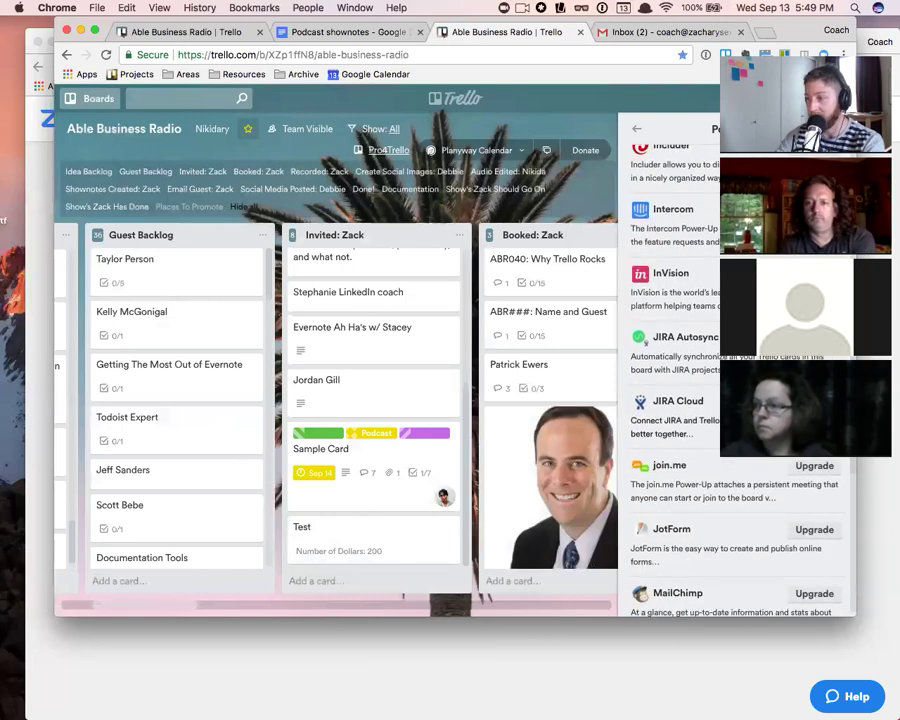
scroll(735, 380, up, 8)
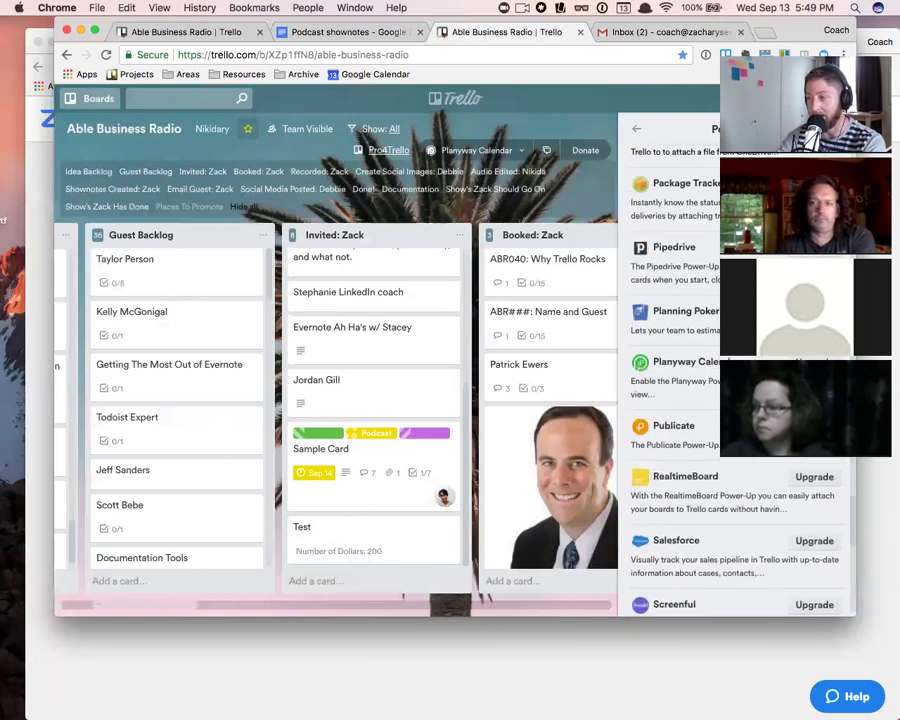
scroll(735, 380, down, 10)
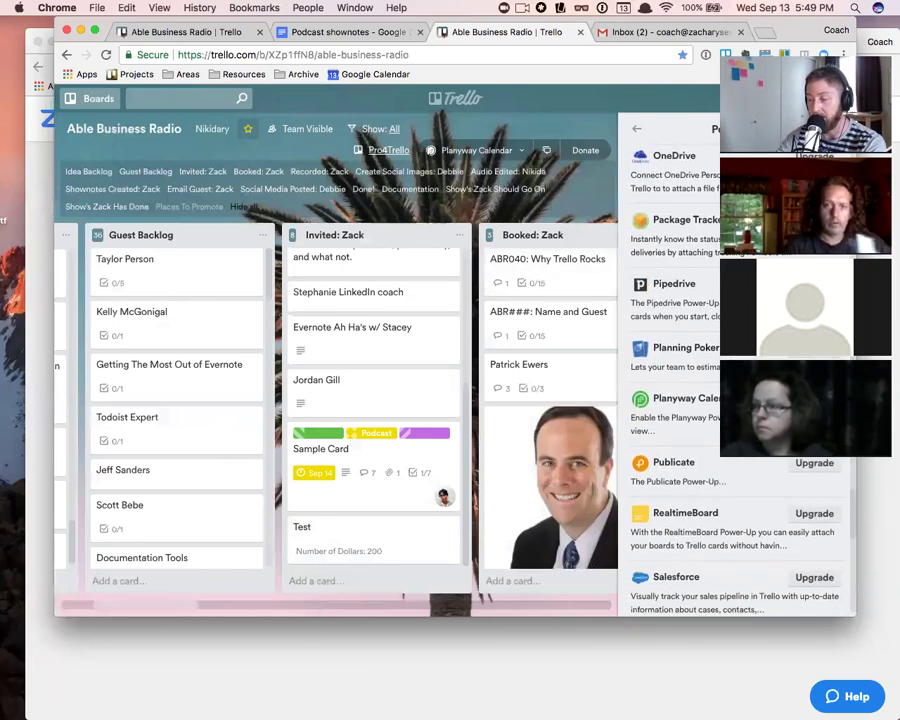
scroll(735, 380, down, 1)
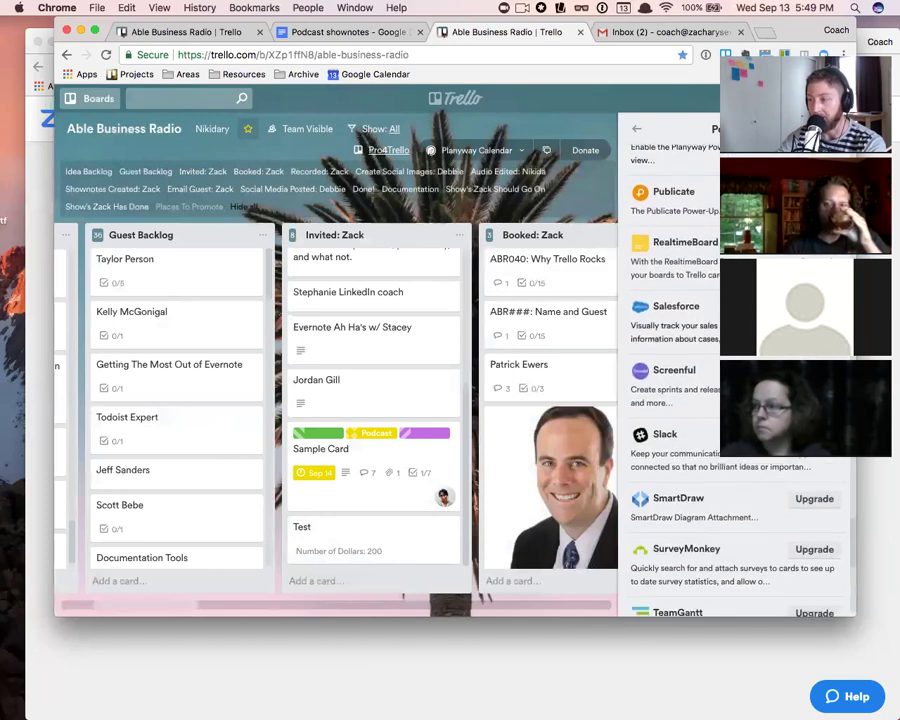
scroll(735, 380, up, 20)
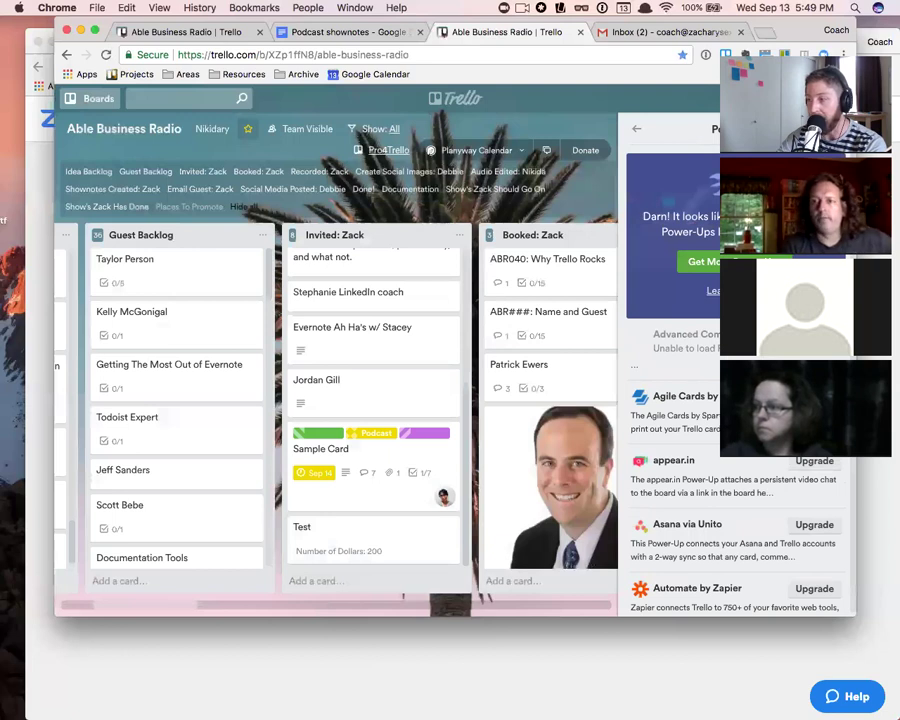
scroll(718, 388, down, 5)
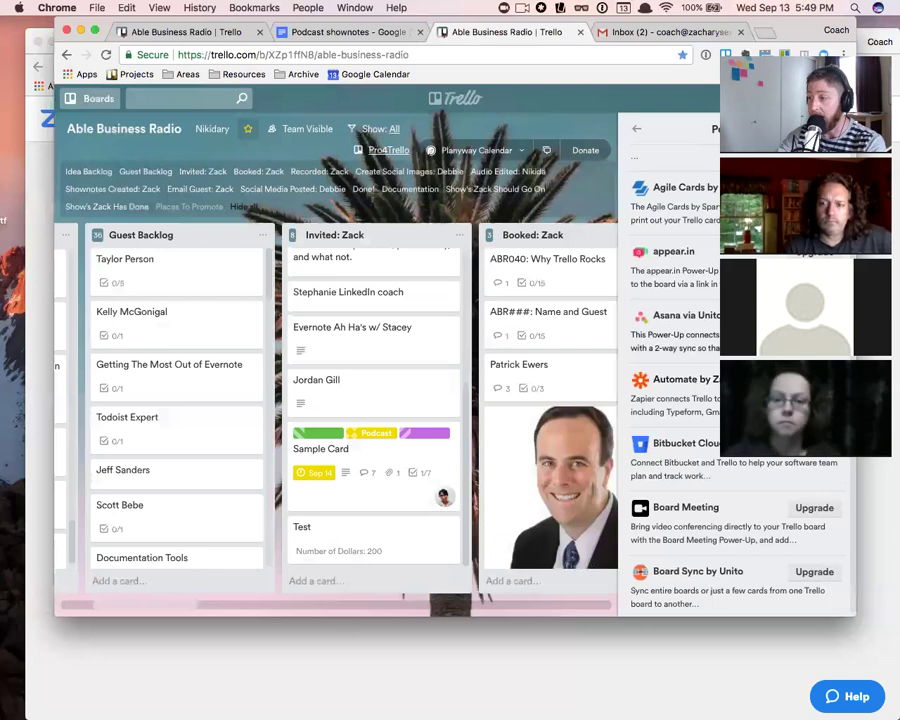
scroll(698, 388, up, 2)
scroll(698, 388, up, 2)
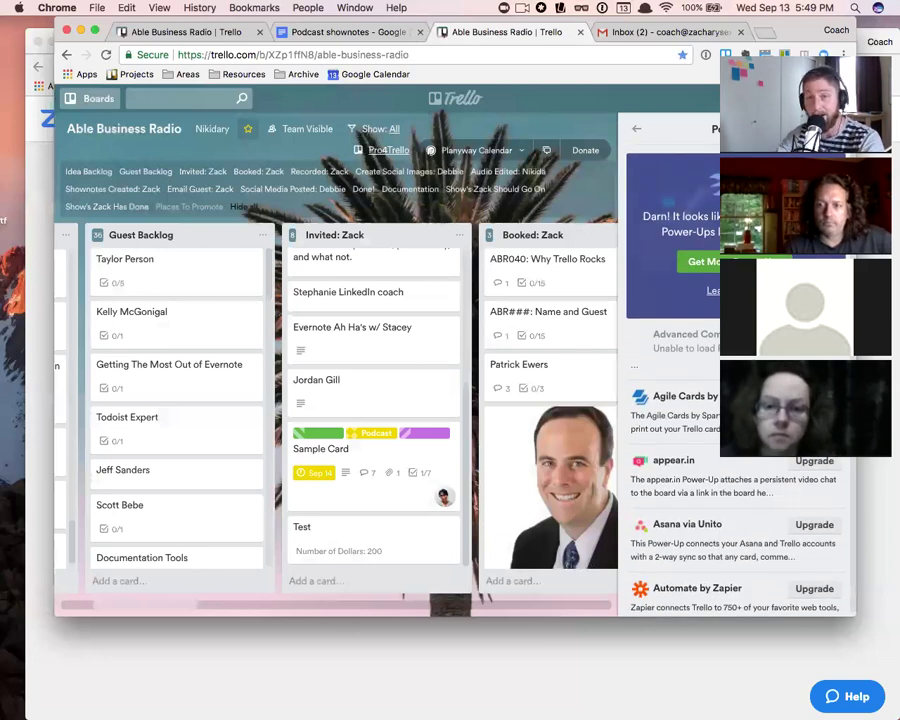
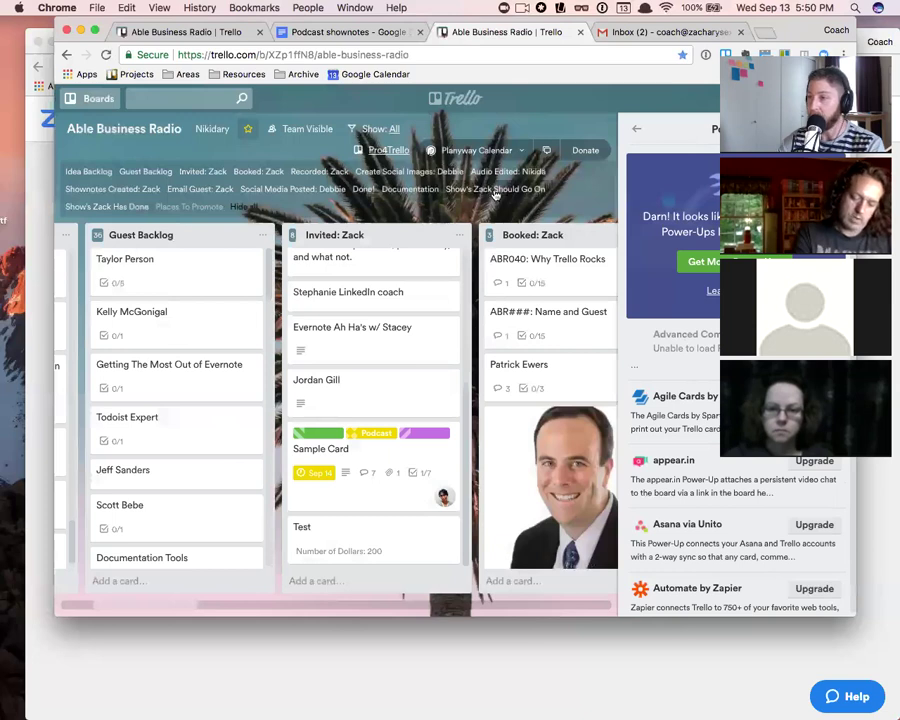
- Close the Power-Ups sidebar, dismiss the Zoom attendee pop-up, and reposition the Chrome window
click(838, 129)
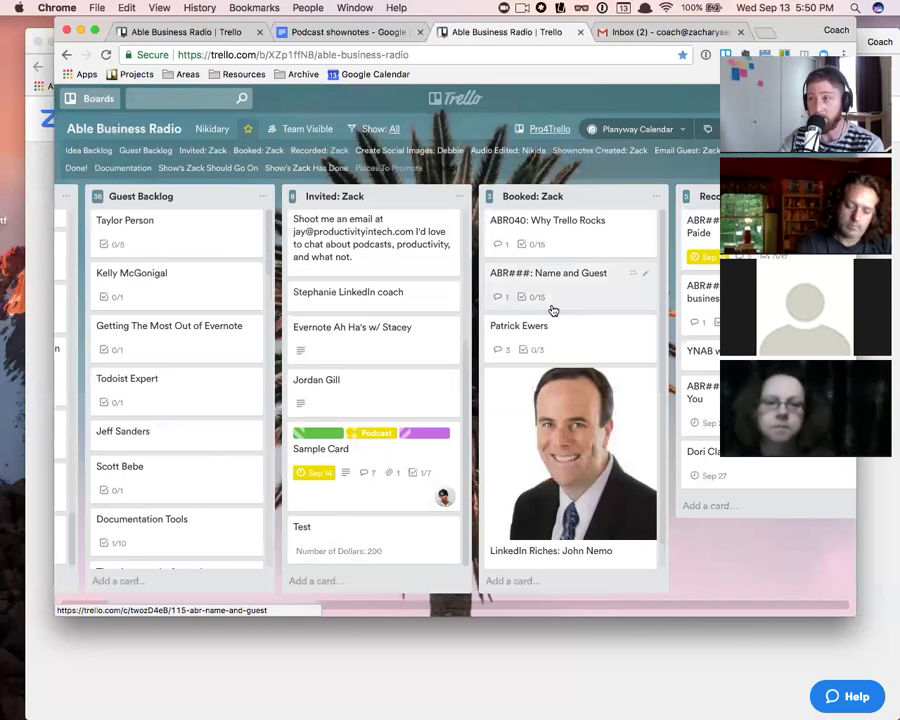
drag(280, 29, 549, 45)
drag(716, 44, 649, 32)
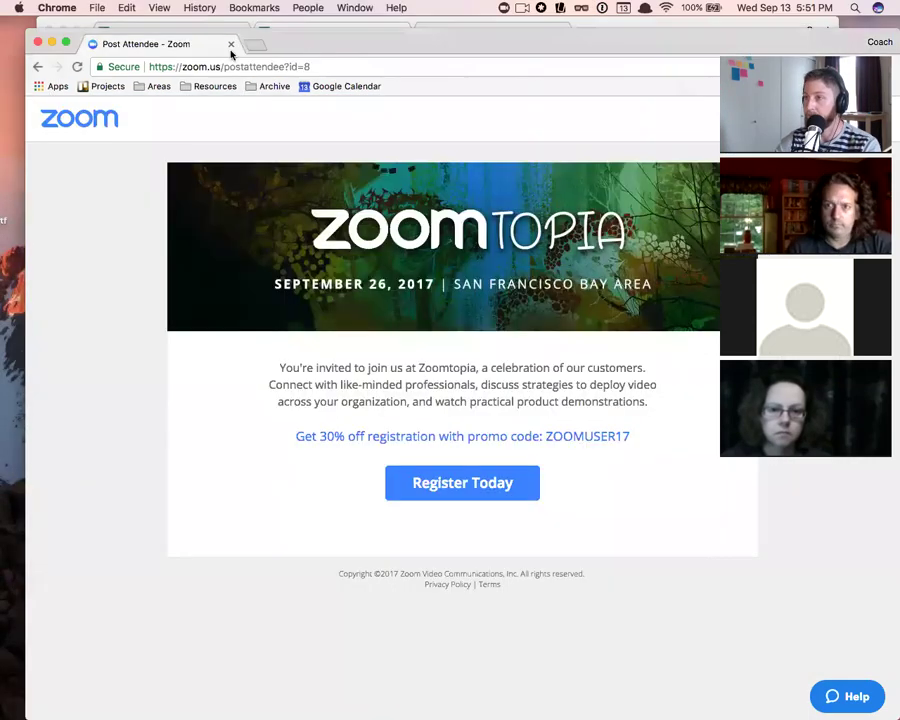
click(231, 45)
drag(403, 34, 506, 202)
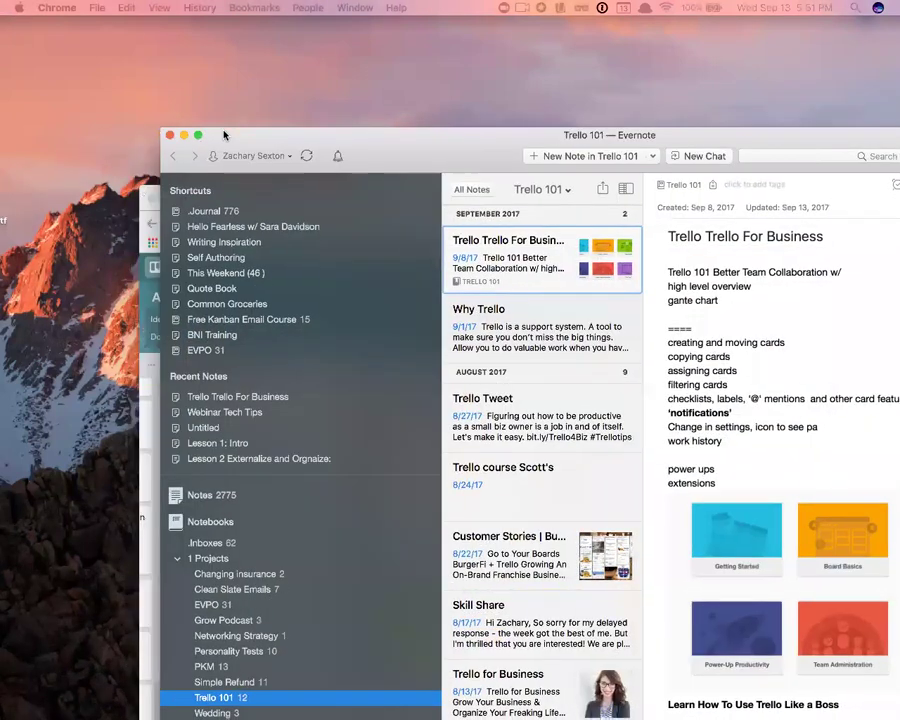
- Bring Evernote forward and search the notes for 'trello extensions'
drag(360, 132, 290, 52)
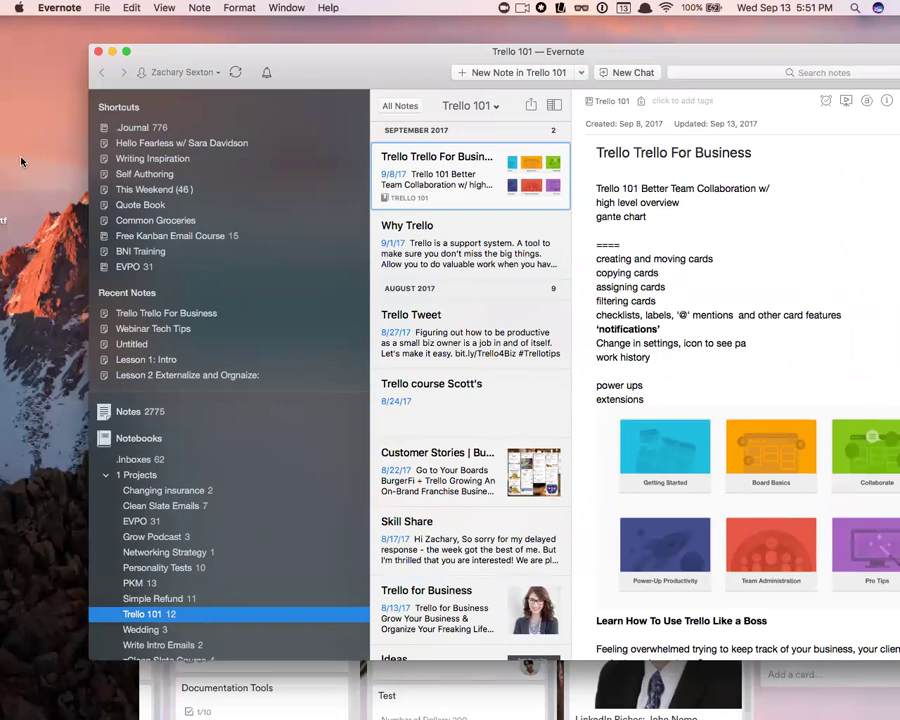
click(790, 72)
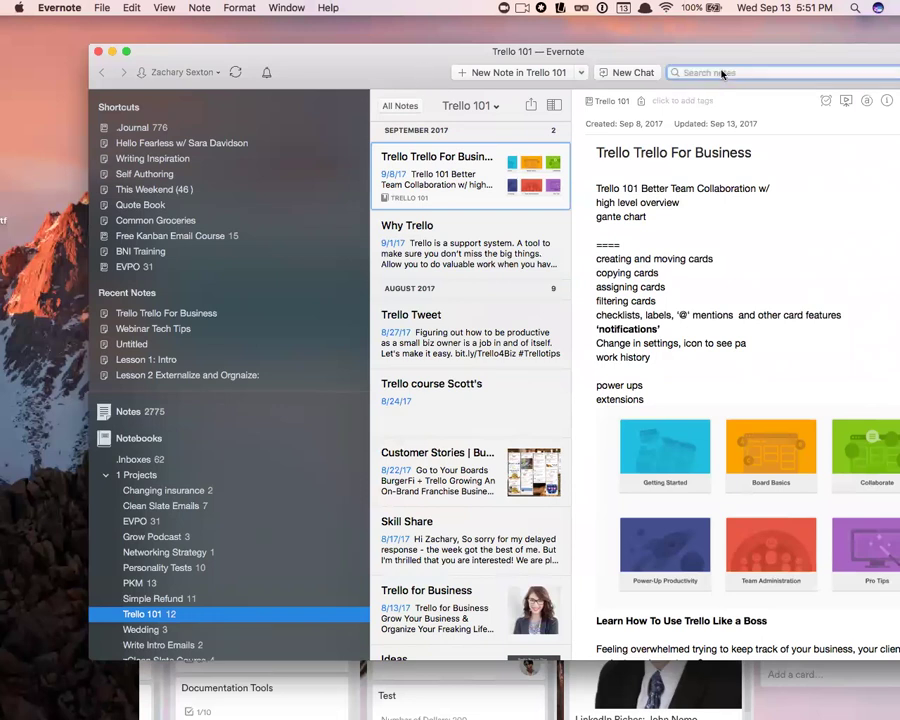
text(evernot)
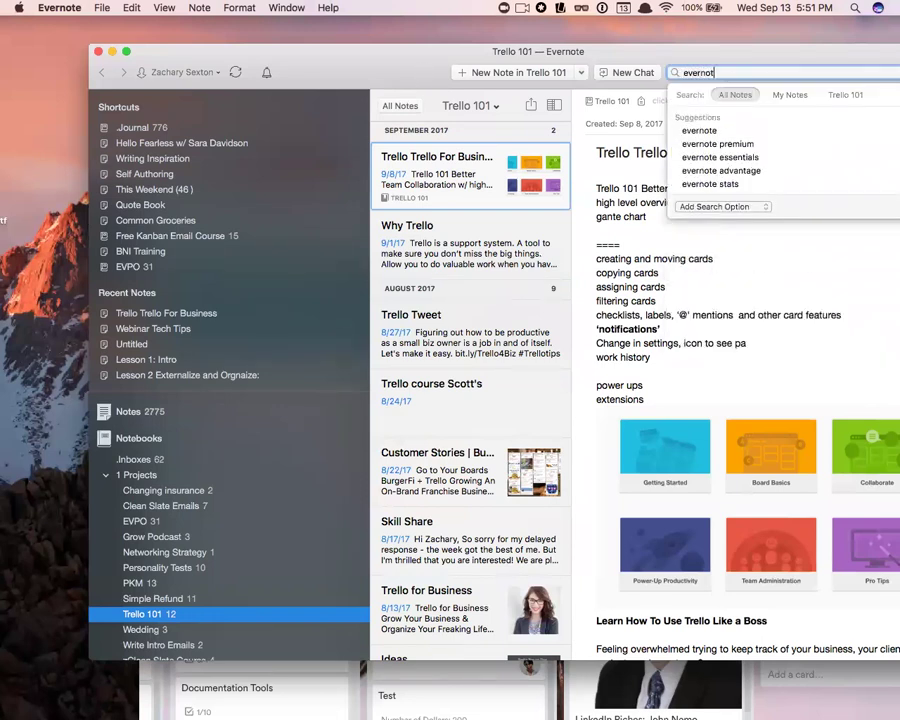
click(730, 92)
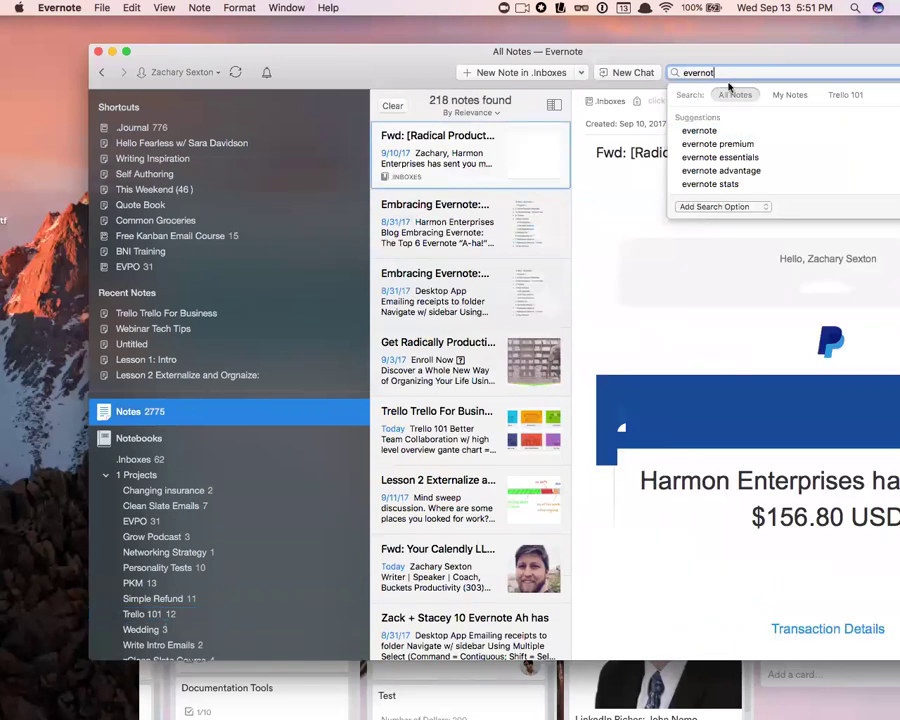
text(e)
key(BackSpace)
key(BackSpace)
key(BackSpace)
key(BackSpace)
key(BackSpace)
key(BackSpace)
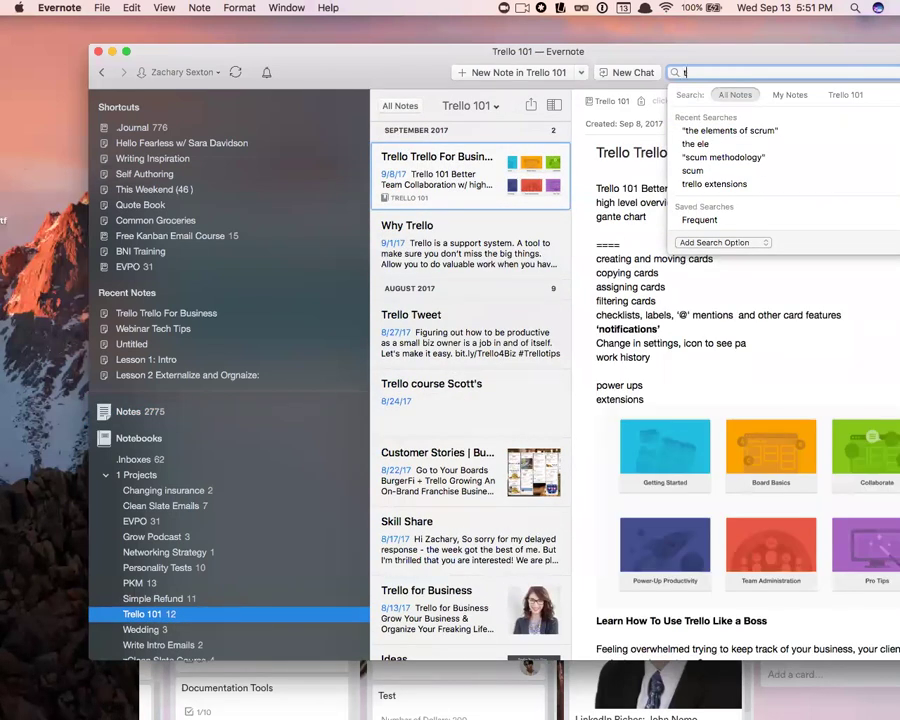
text(trello ex)
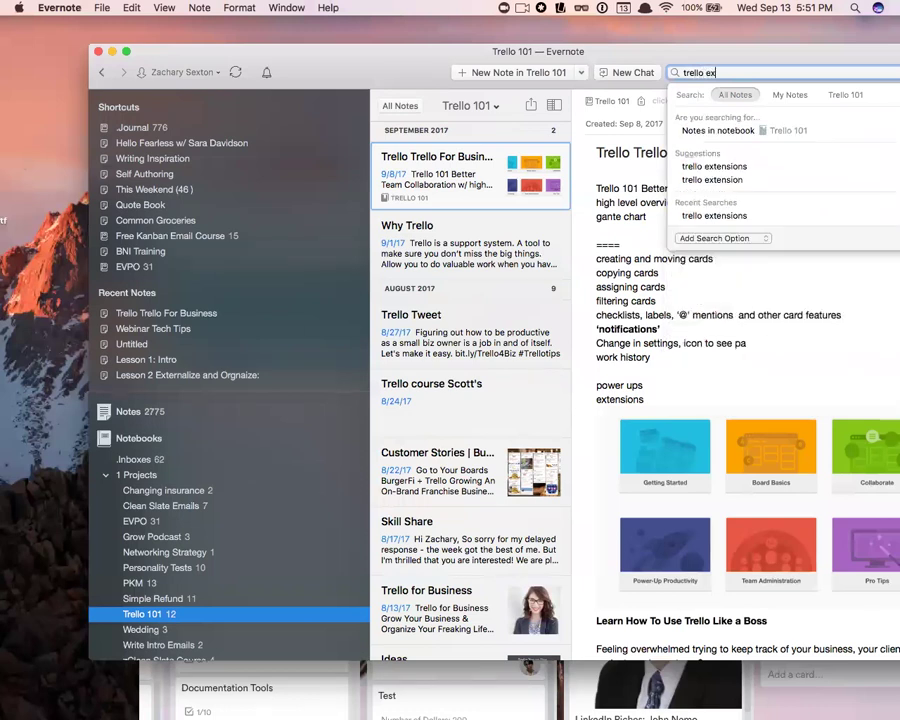
click(744, 167)
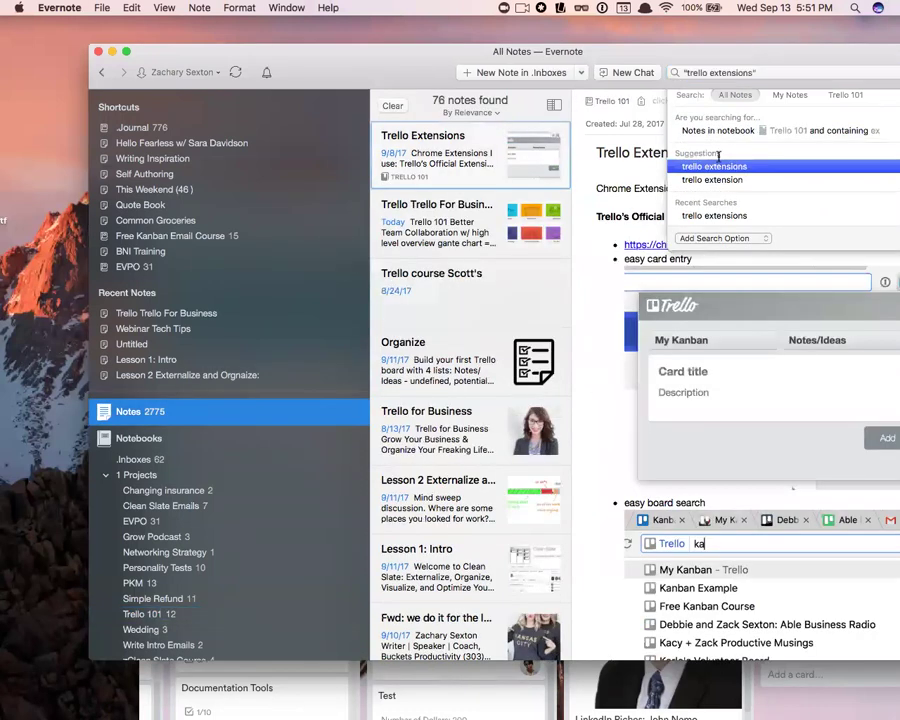
- Copy the Trello Extensions note's public link via More Sharing, then return to Chrome
right_click(506, 148)
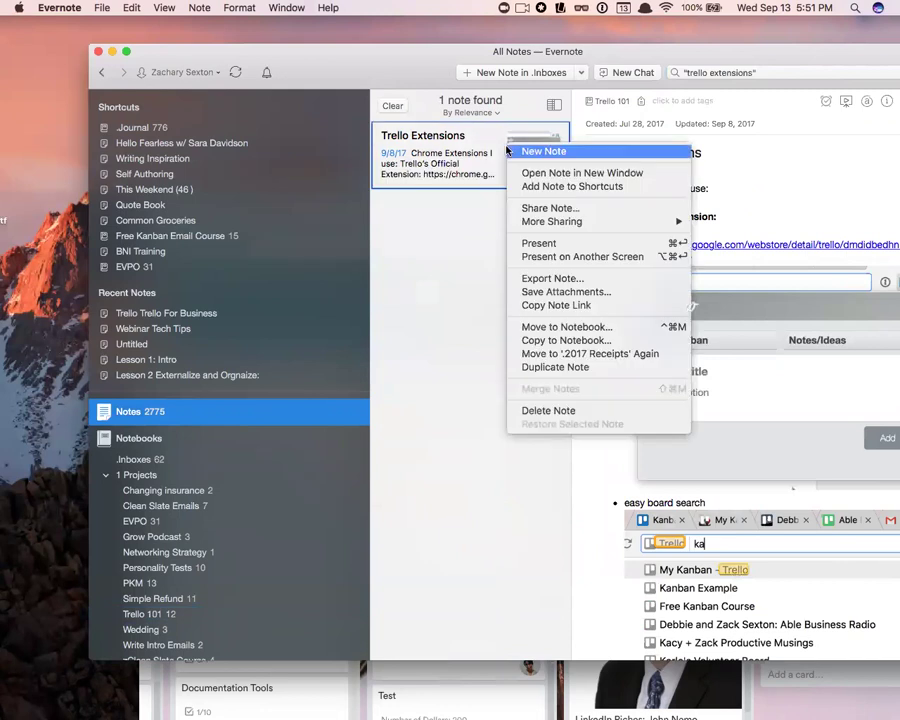
mouse_move(558, 221)
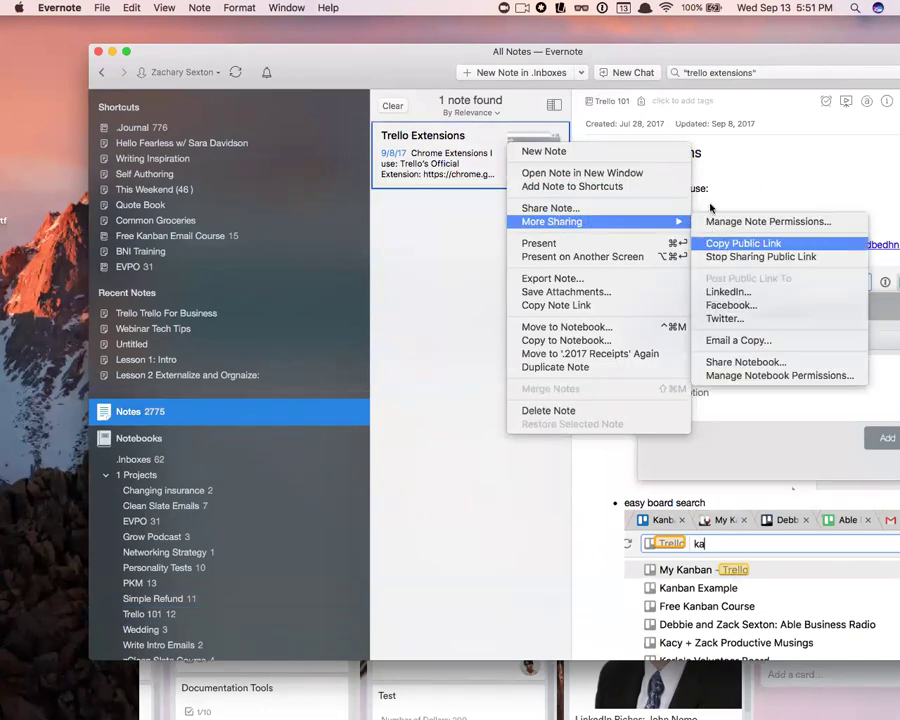
click(723, 243)
drag(446, 57, 295, 28)
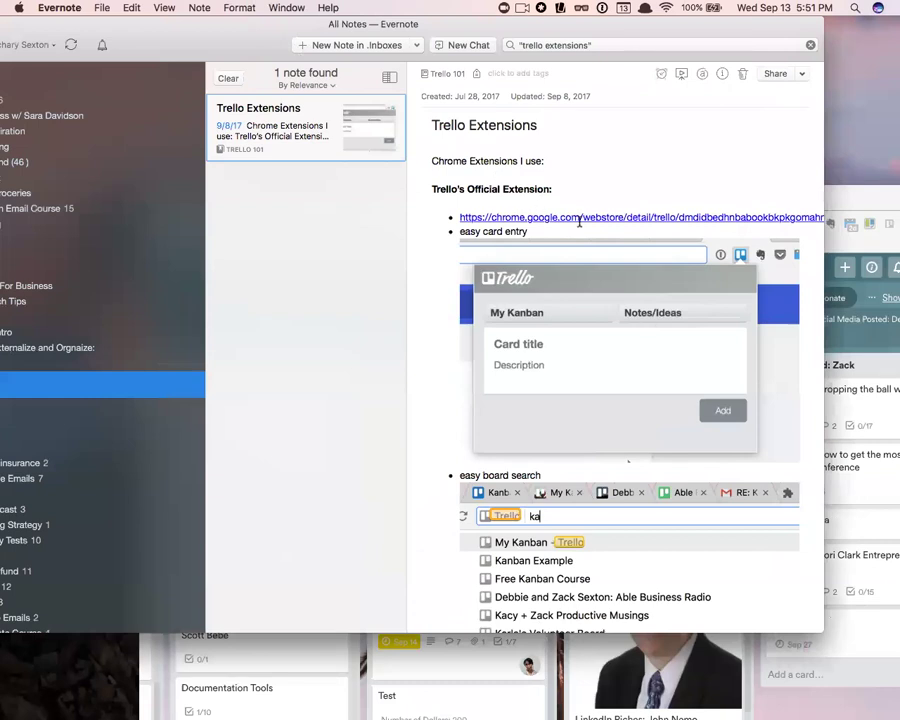
scroll(573, 275, down, 2)
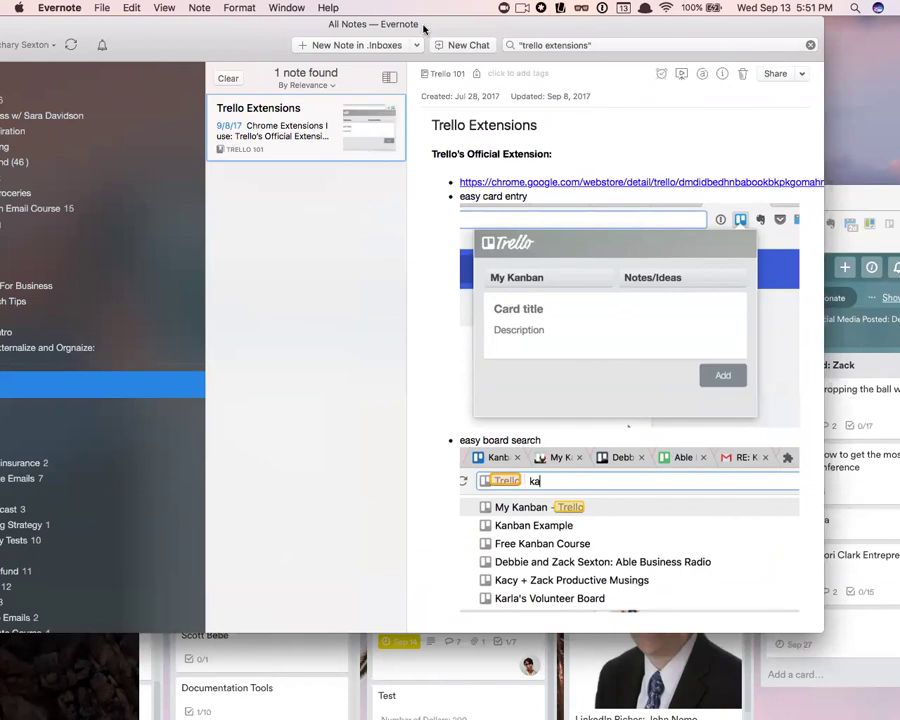
drag(301, 25, 321, 25)
key(super+Tab)
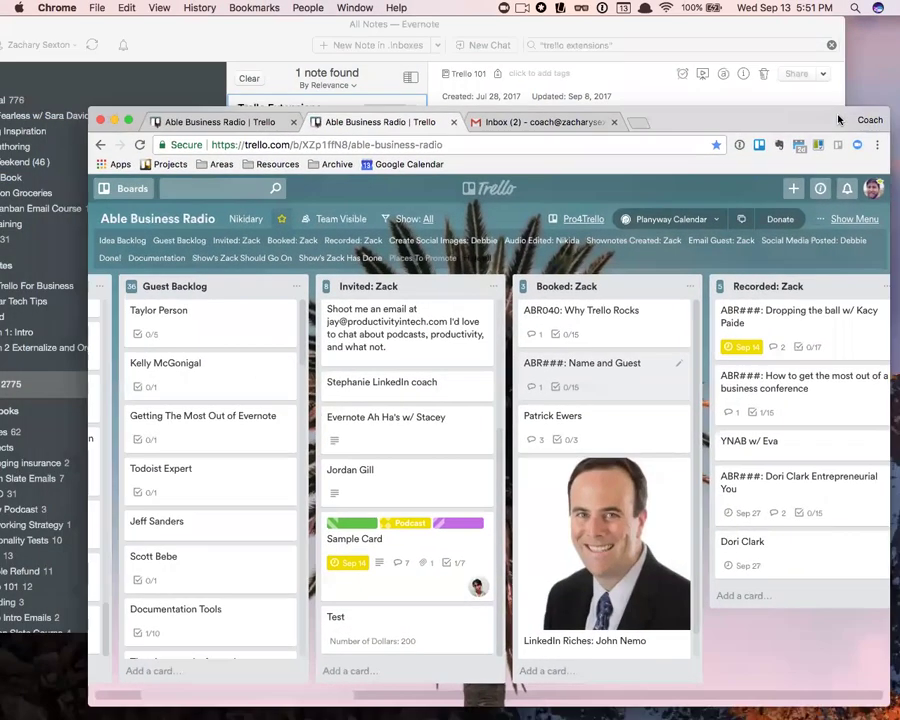
drag(720, 120, 618, 117)
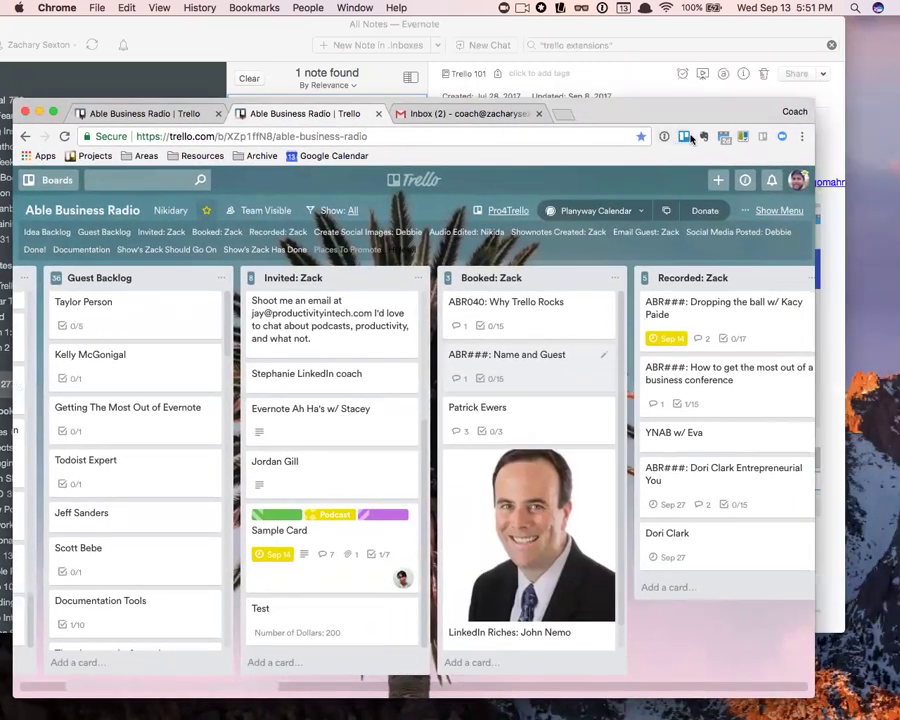
click(684, 137)
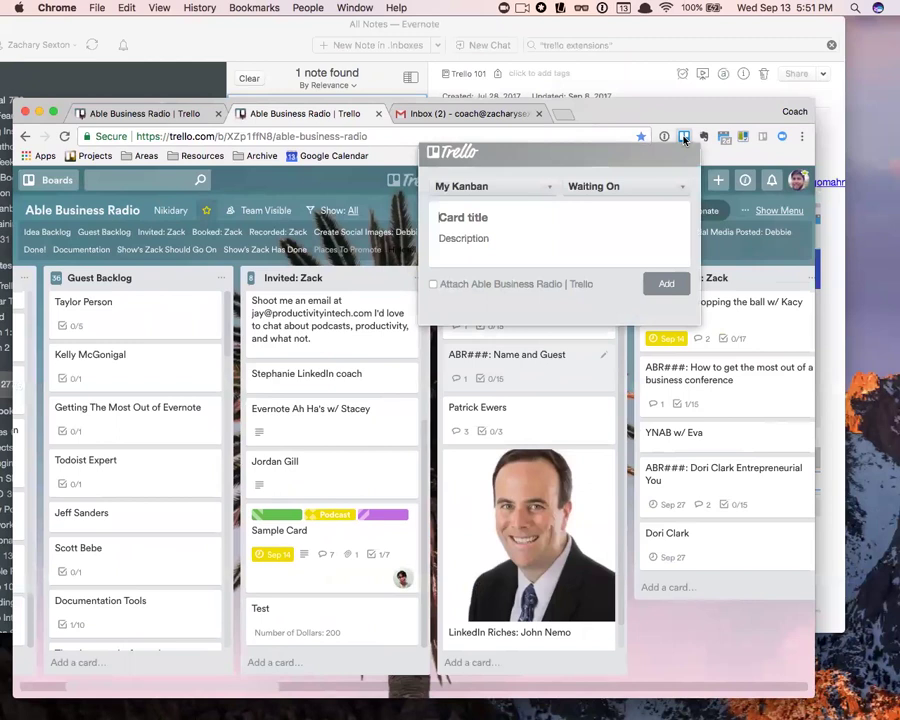
drag(643, 115, 713, 113)
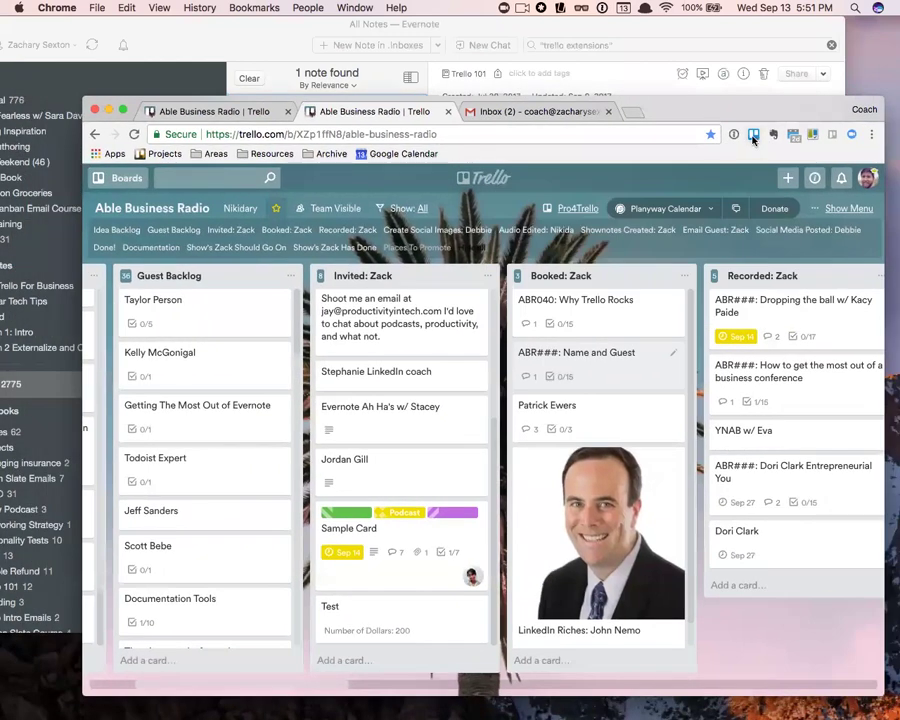
click(753, 134)
click(530, 186)
scroll(560, 275, down, 5)
scroll(560, 270, up, 3)
click(655, 188)
click(665, 192)
click(662, 187)
click(504, 283)
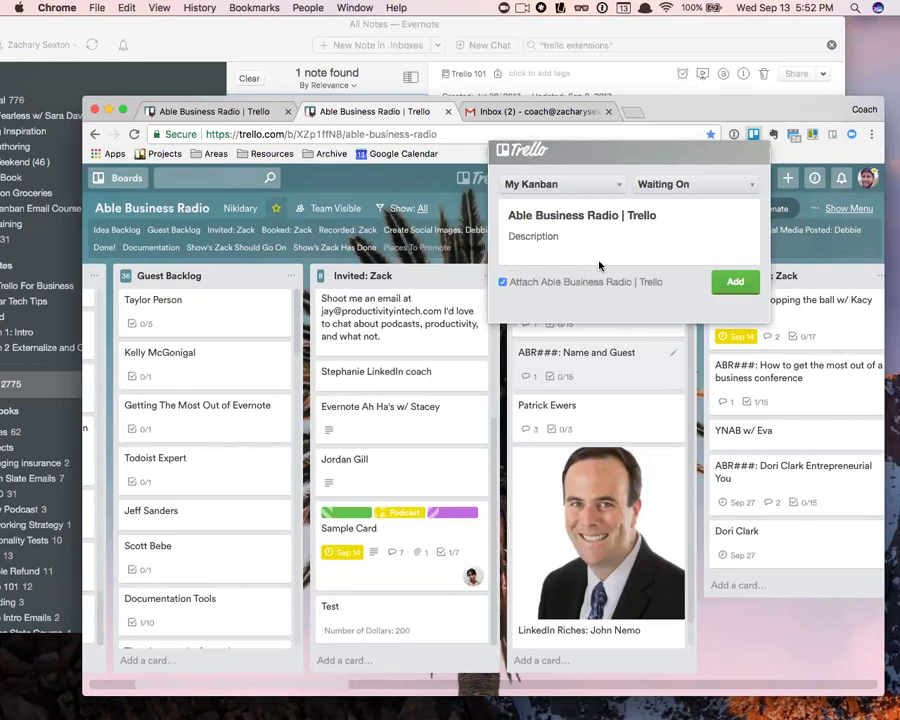
text(fdsfd)
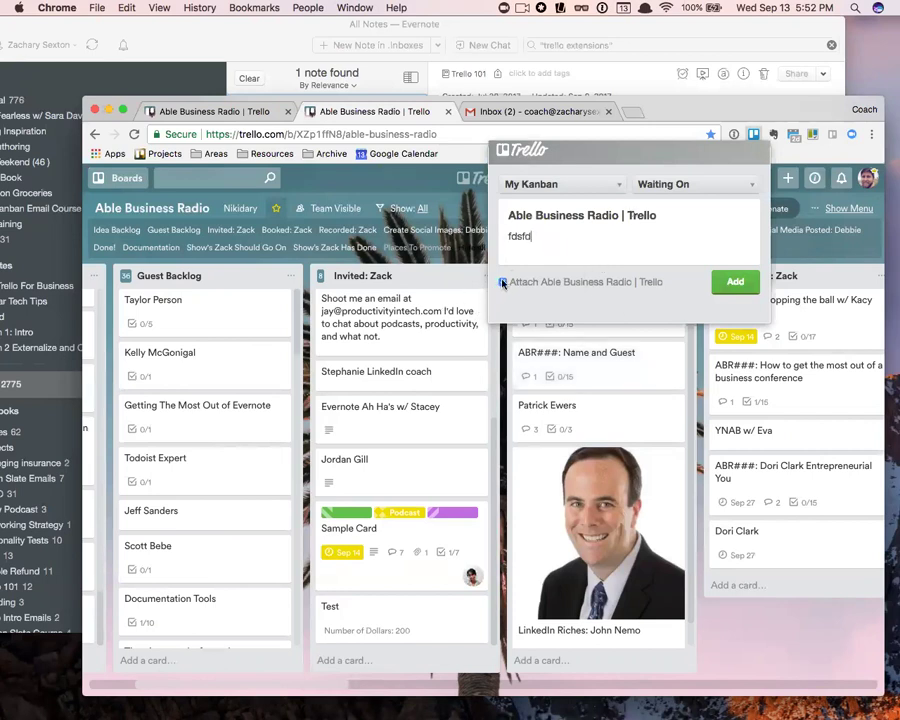
click(688, 185)
text(n)
key(Return)
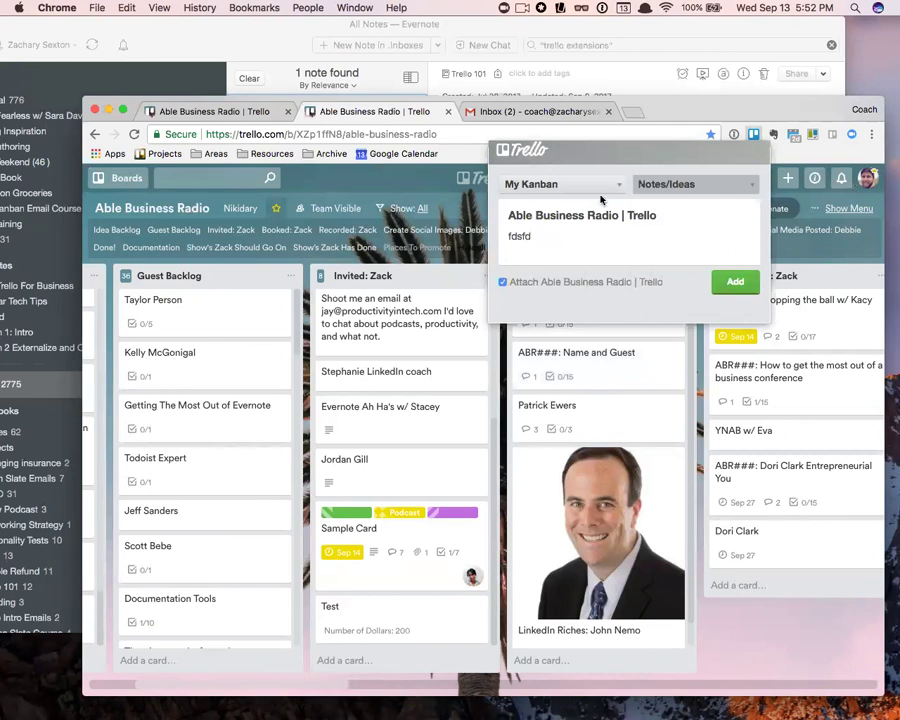
click(755, 135)
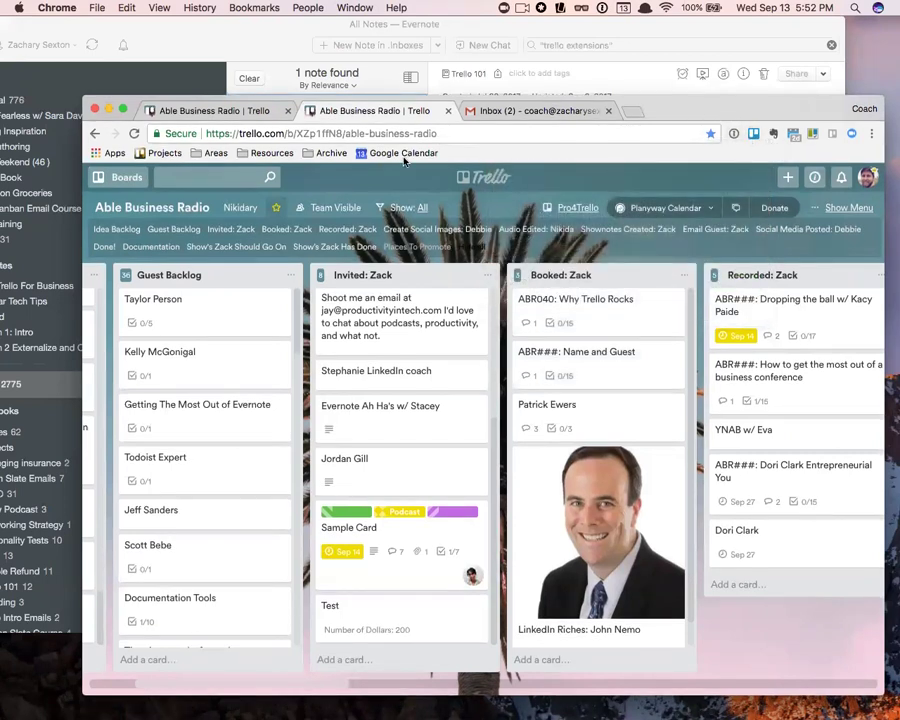
- Enter 'my' in Chrome's address bar to load the My Kanban Trello board
click(490, 134)
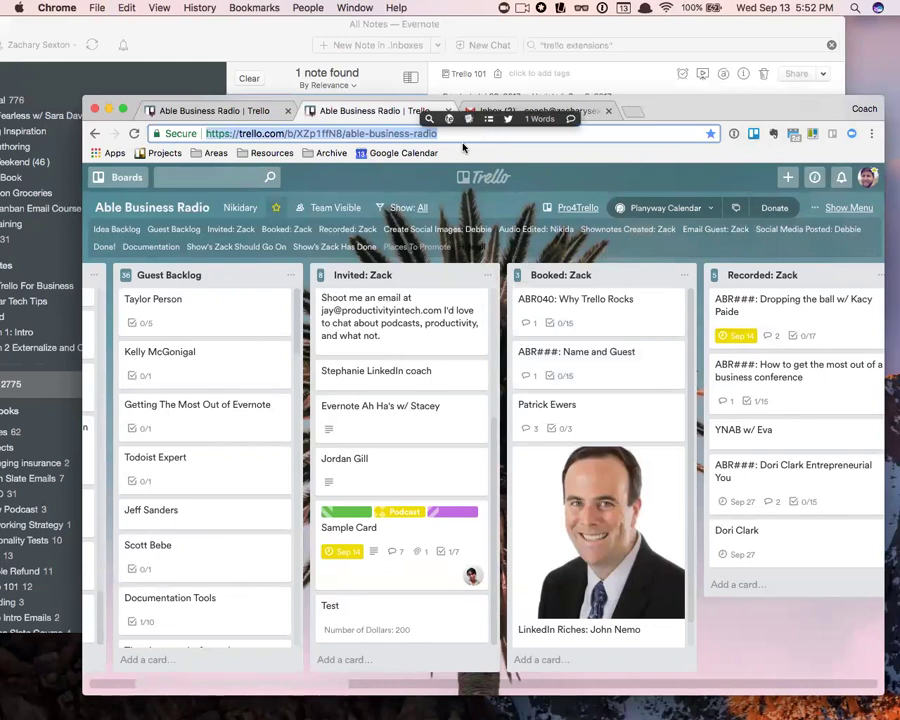
text(t)
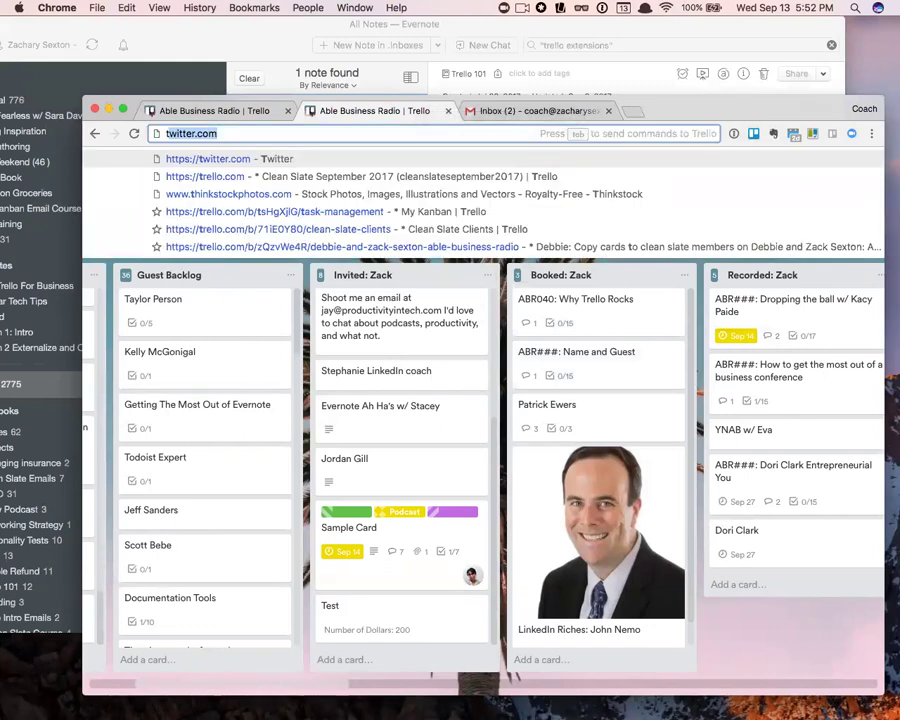
text(rello )
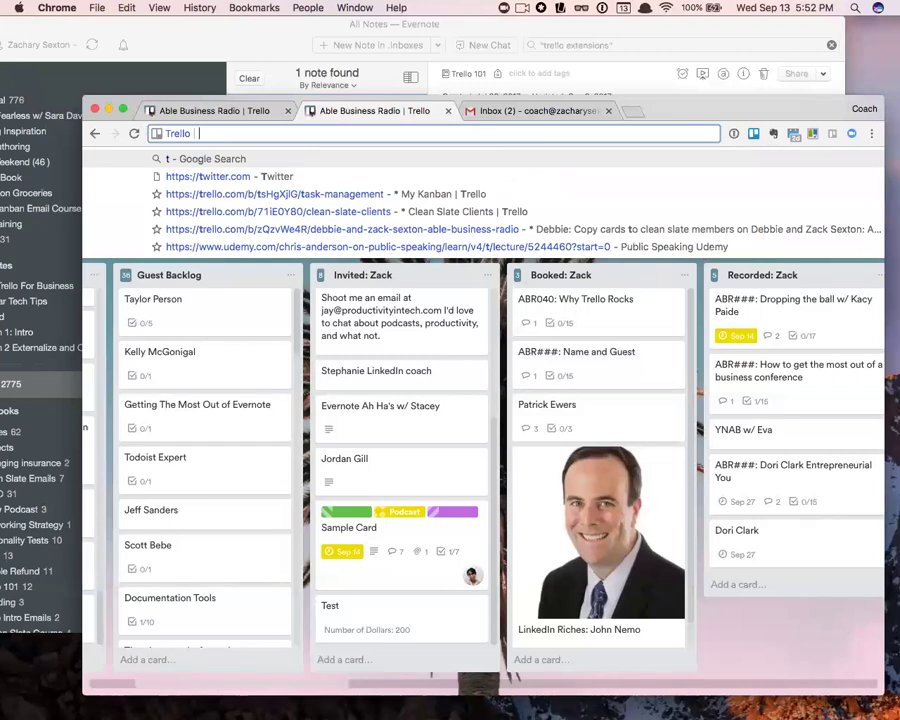
text(m)
key(BackSpace)
key(BackSpace)
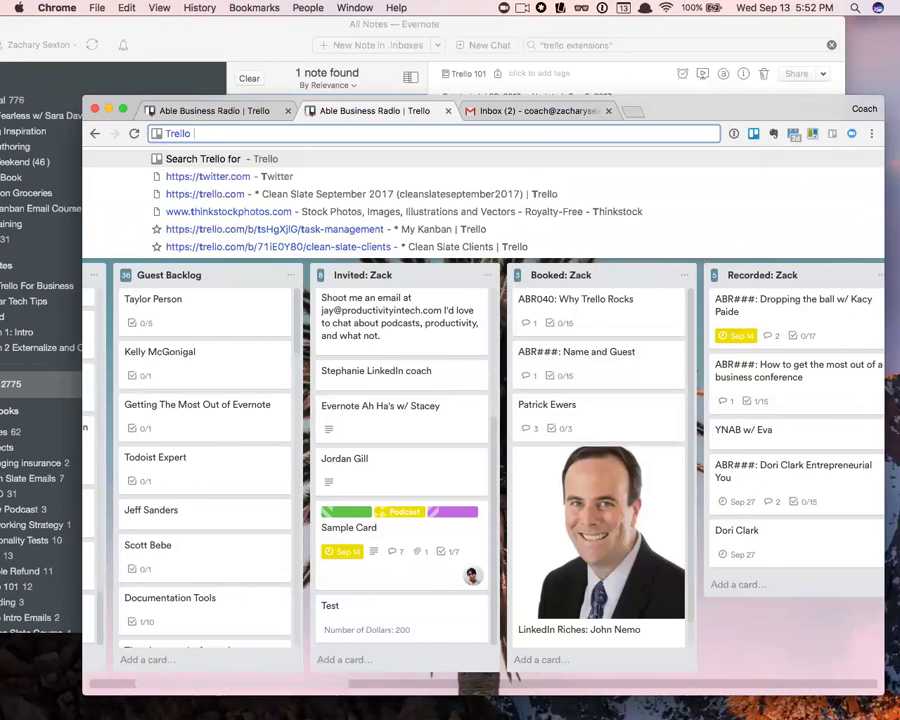
text(cle)
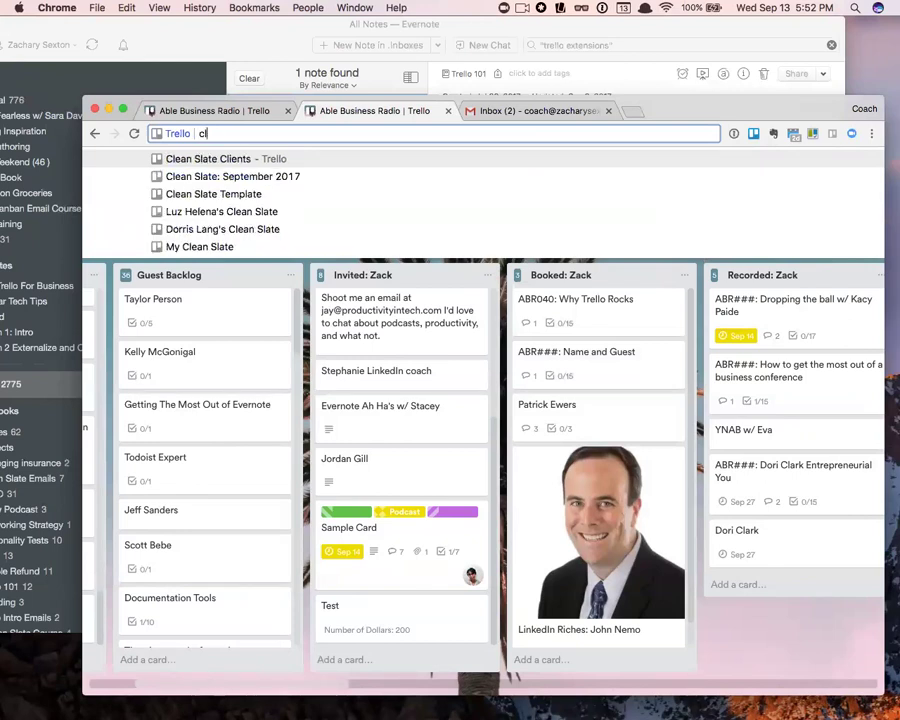
key(BackSpace)
key(BackSpace)
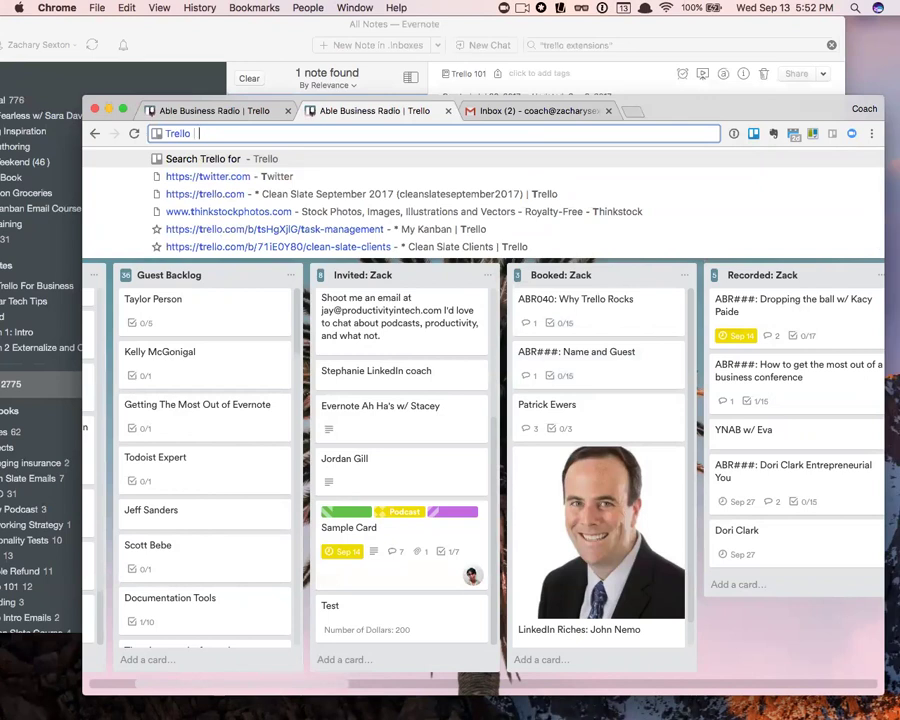
text(my)
key(Return)
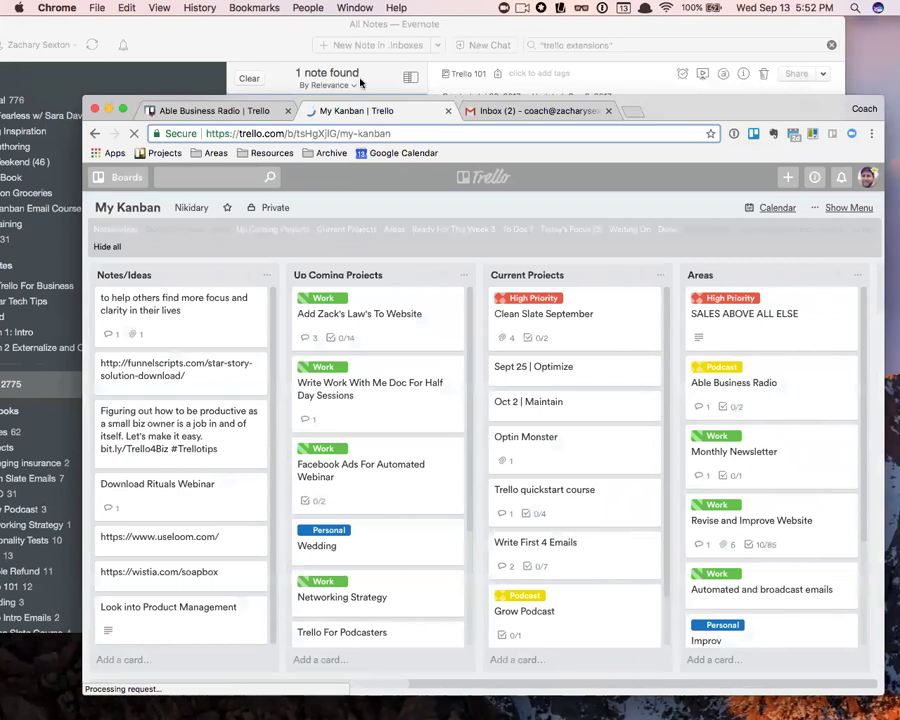
click(360, 83)
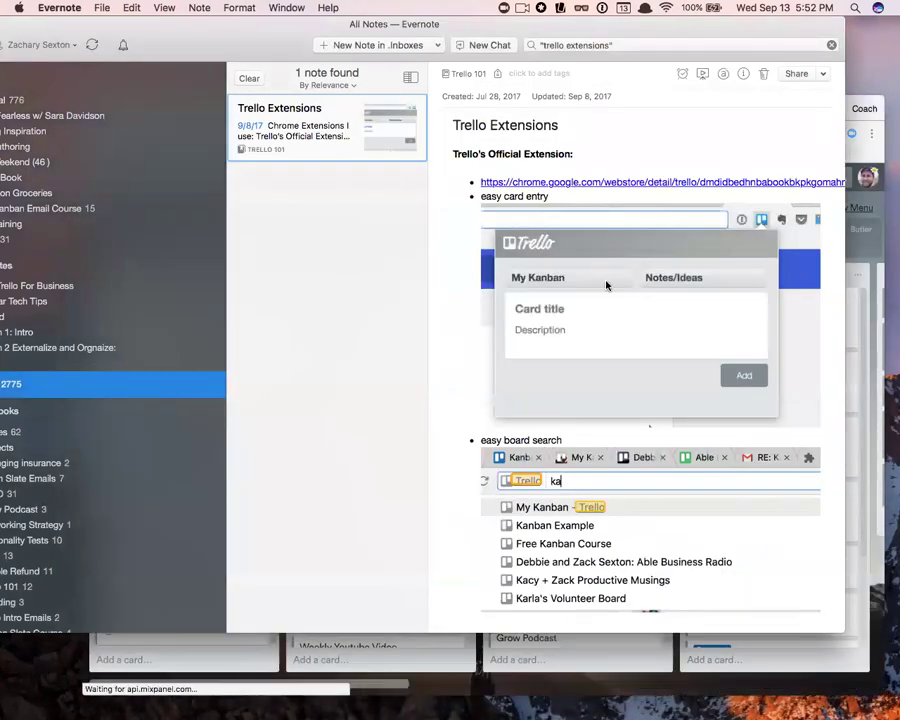
scroll(603, 317, down, 10)
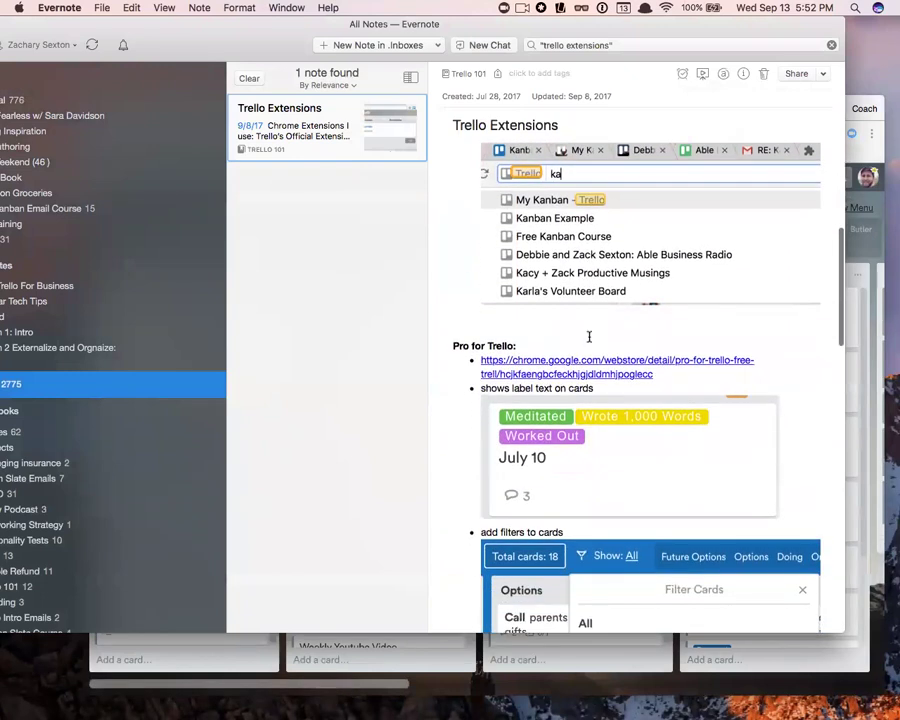
scroll(551, 313, up, 11)
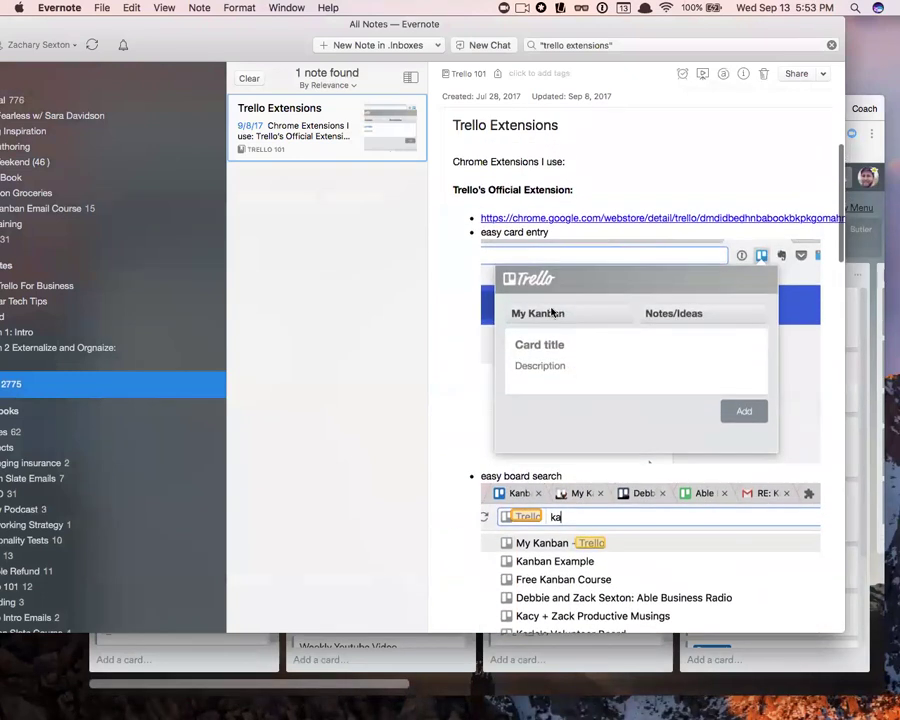
scroll(575, 261, down, 15)
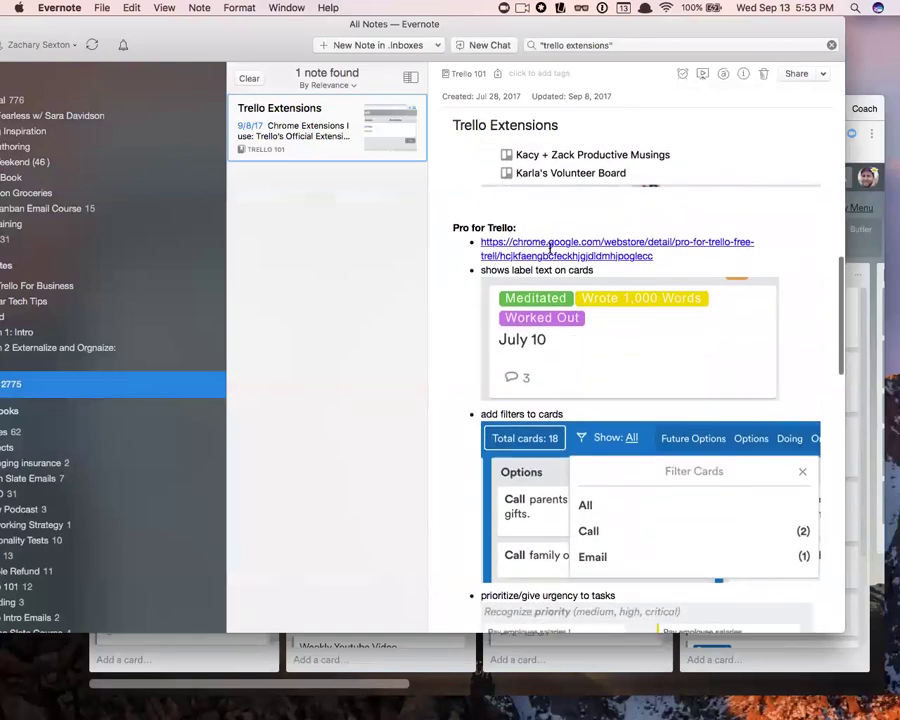
click(367, 663)
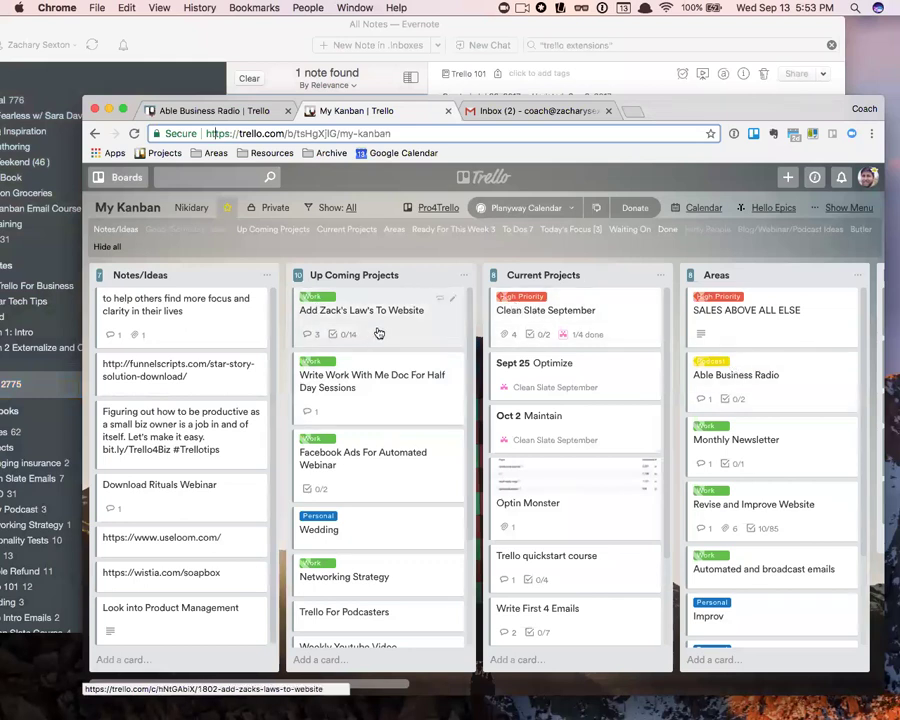
- Scroll through the Pro for Trello Board Settings and save them to reload My Kanban
click(432, 210)
scroll(647, 432, down, 2)
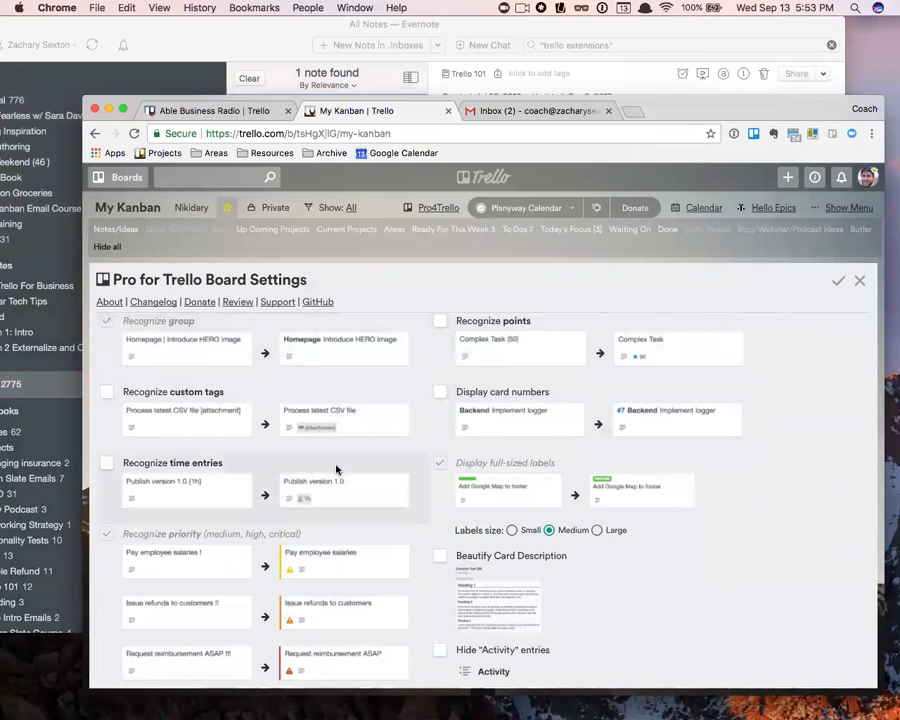
scroll(120, 475, down, 3)
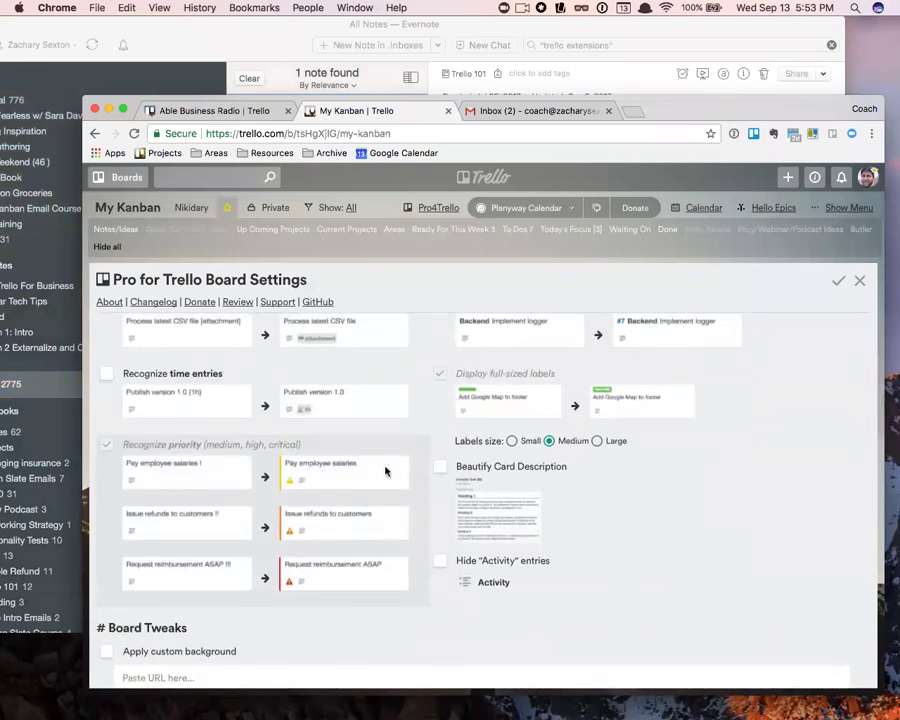
scroll(458, 450, up, 2)
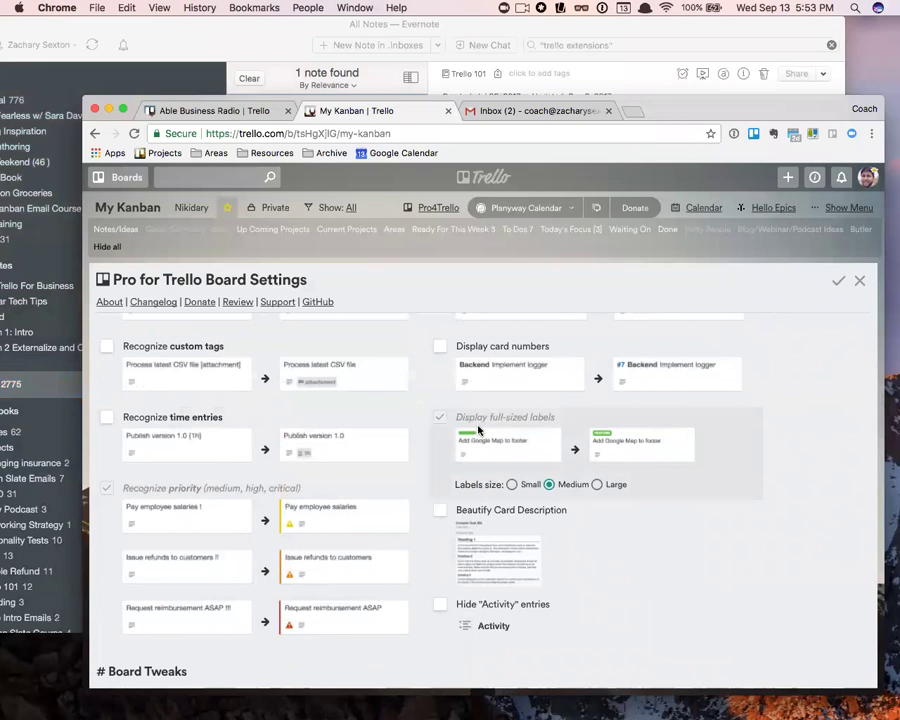
scroll(479, 430, up, 2)
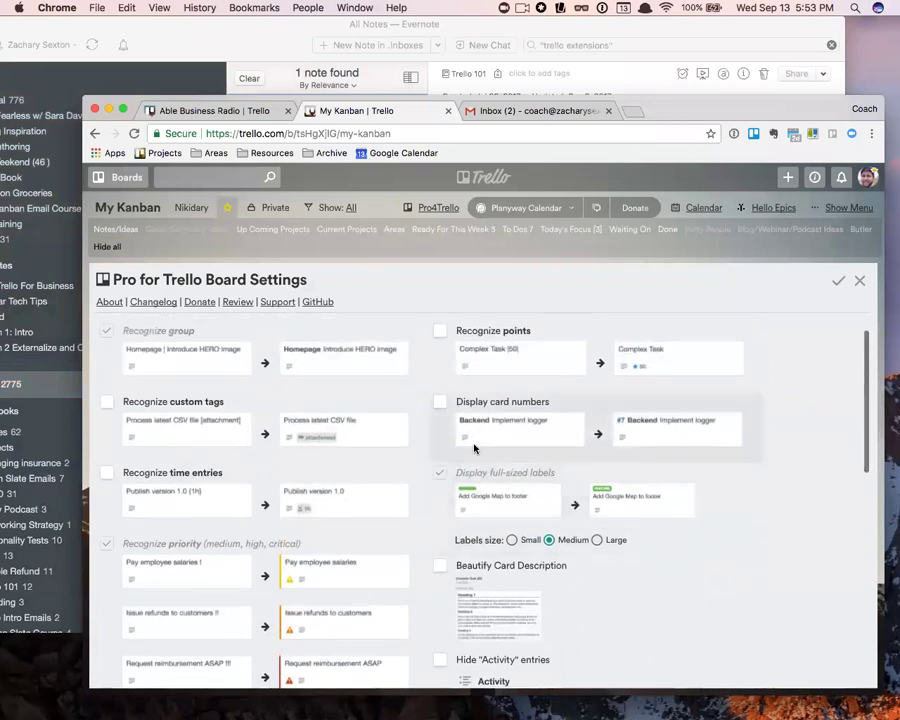
scroll(455, 415, up, 1)
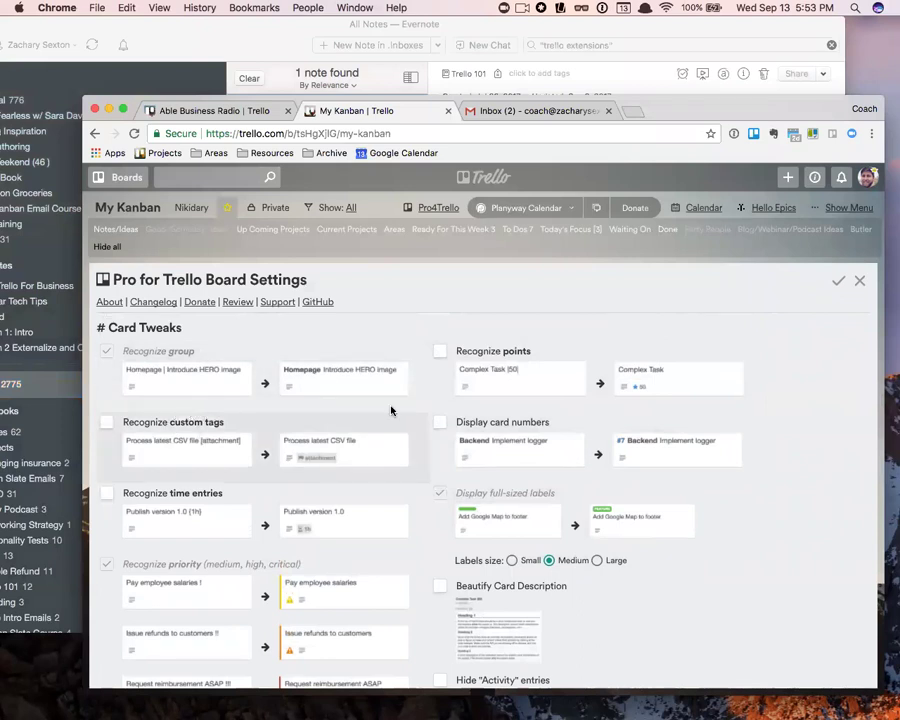
scroll(192, 517, down, 1)
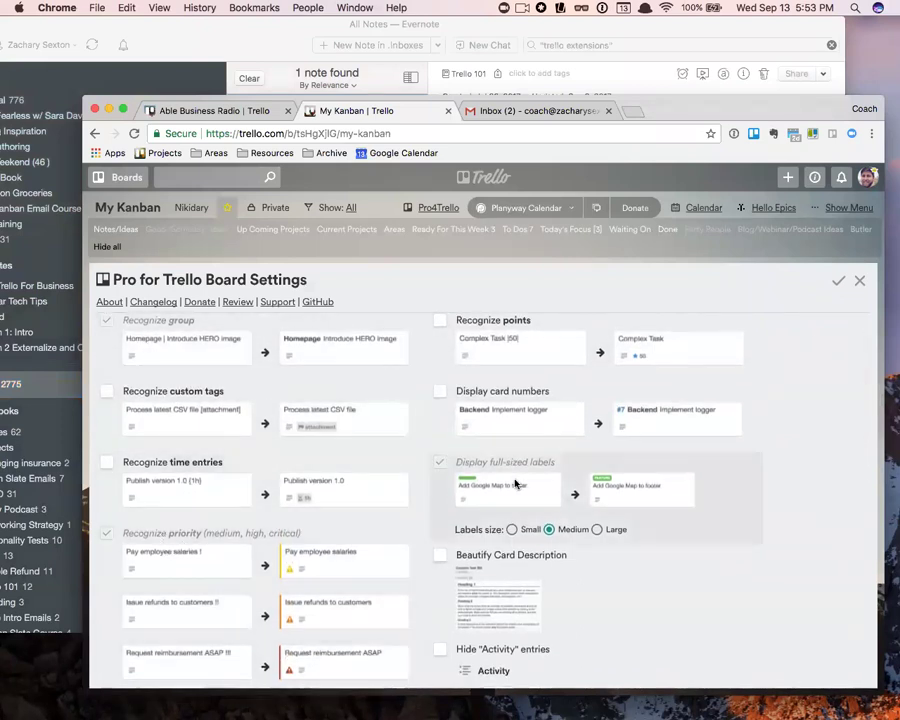
scroll(512, 484, up, 2)
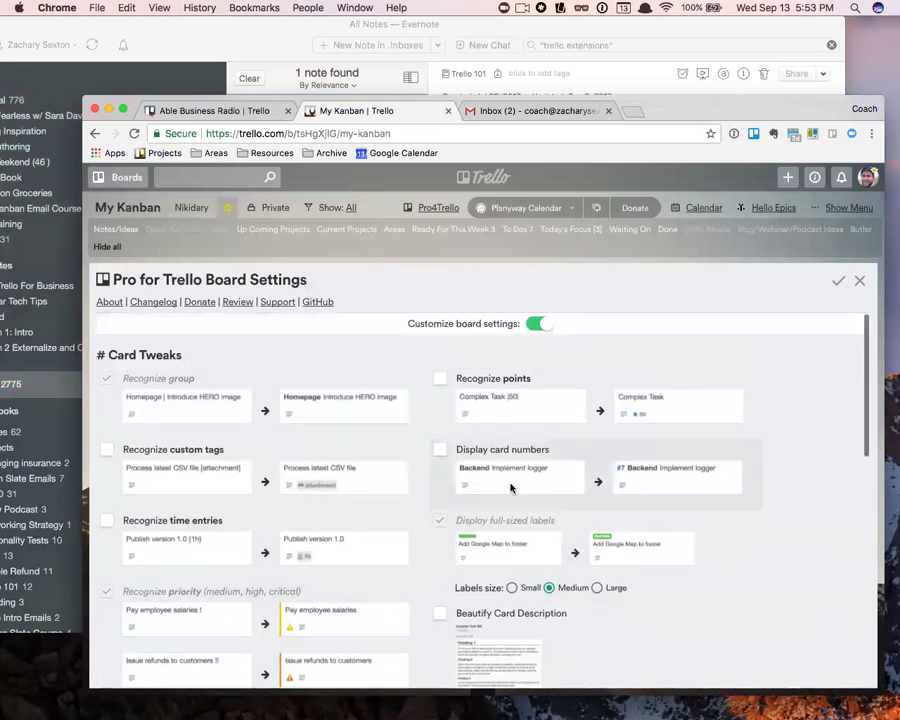
click(840, 282)
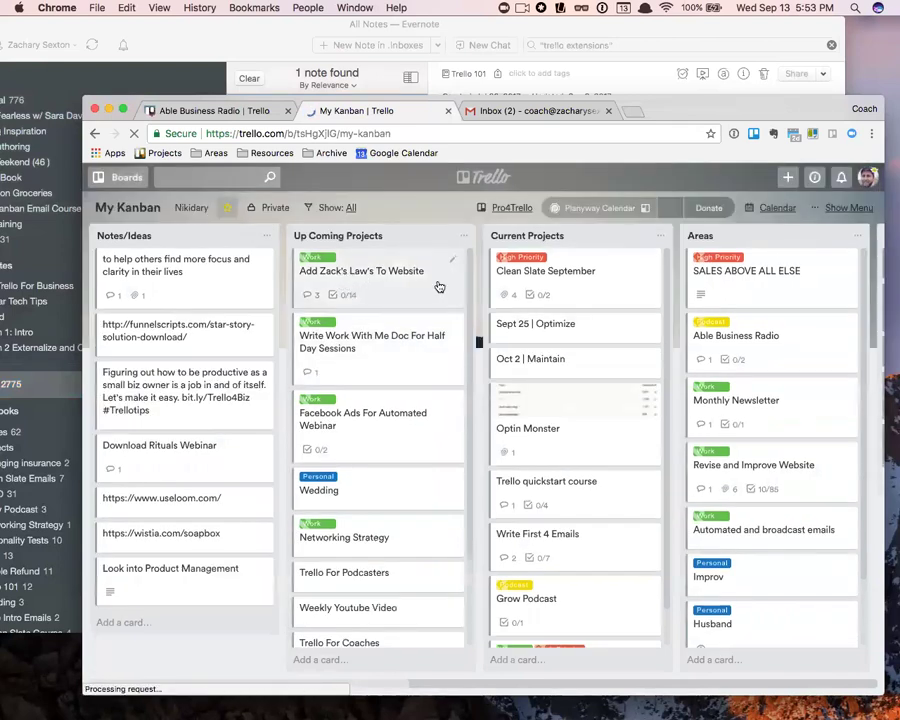
- Retitle the Clean Slate September card to 'Clean | Slate September' and close it
click(517, 279)
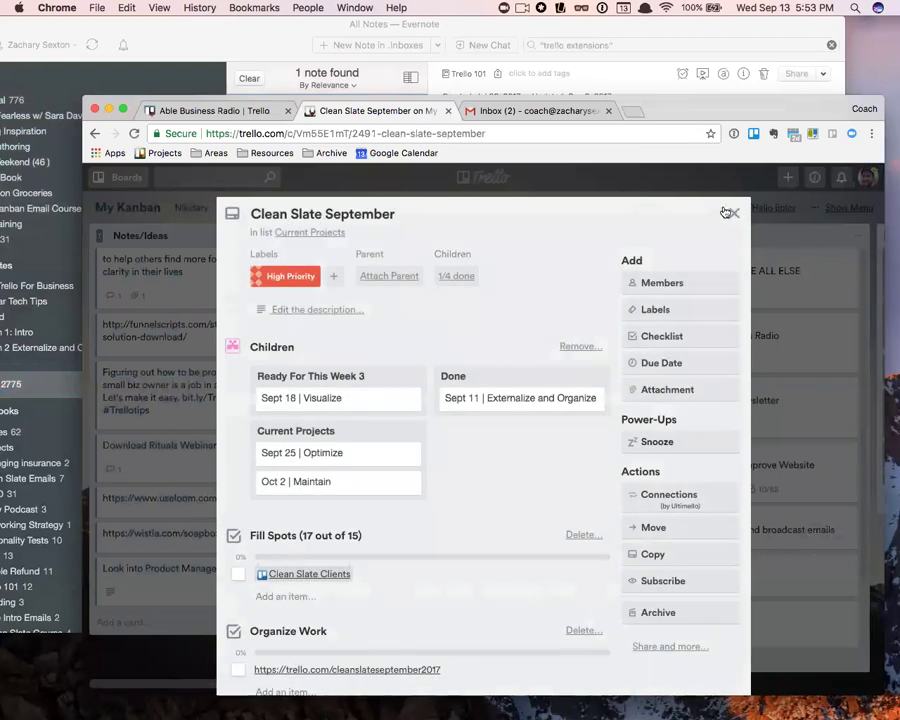
click(292, 215)
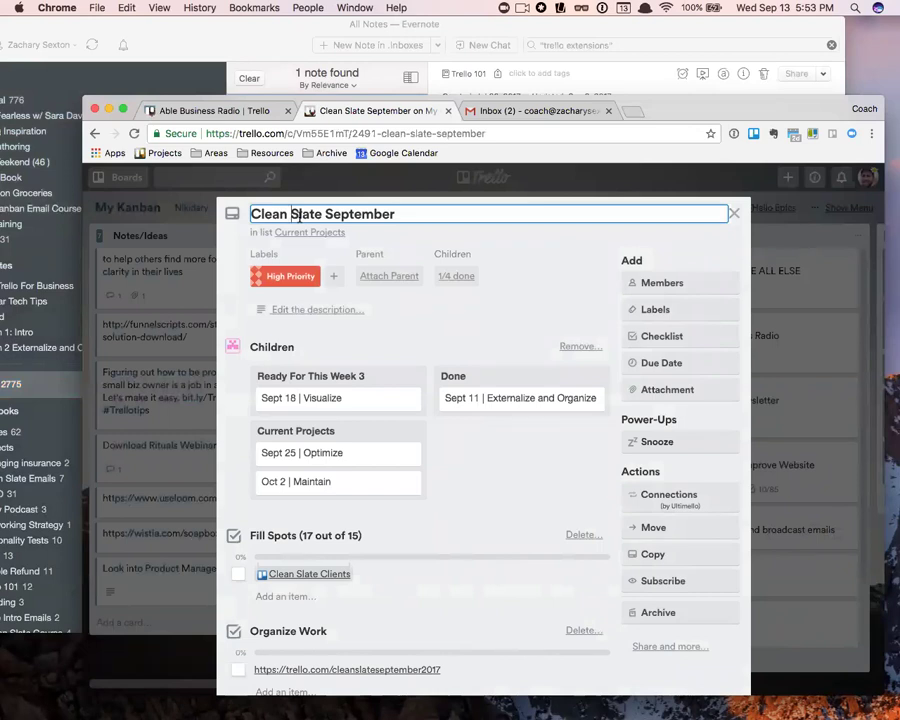
text(|)
key(Return)
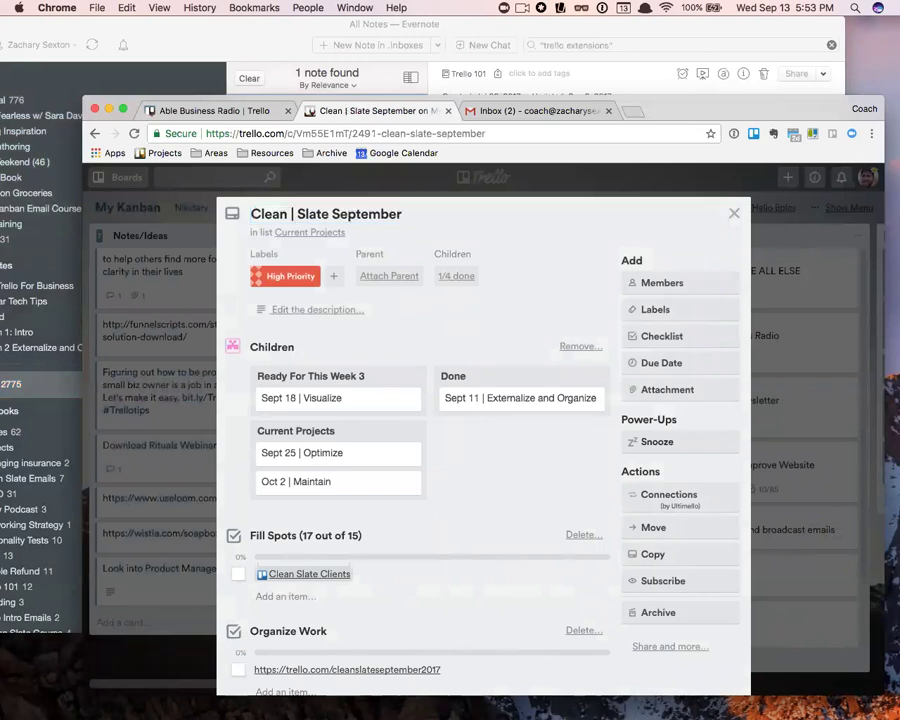
click(750, 216)
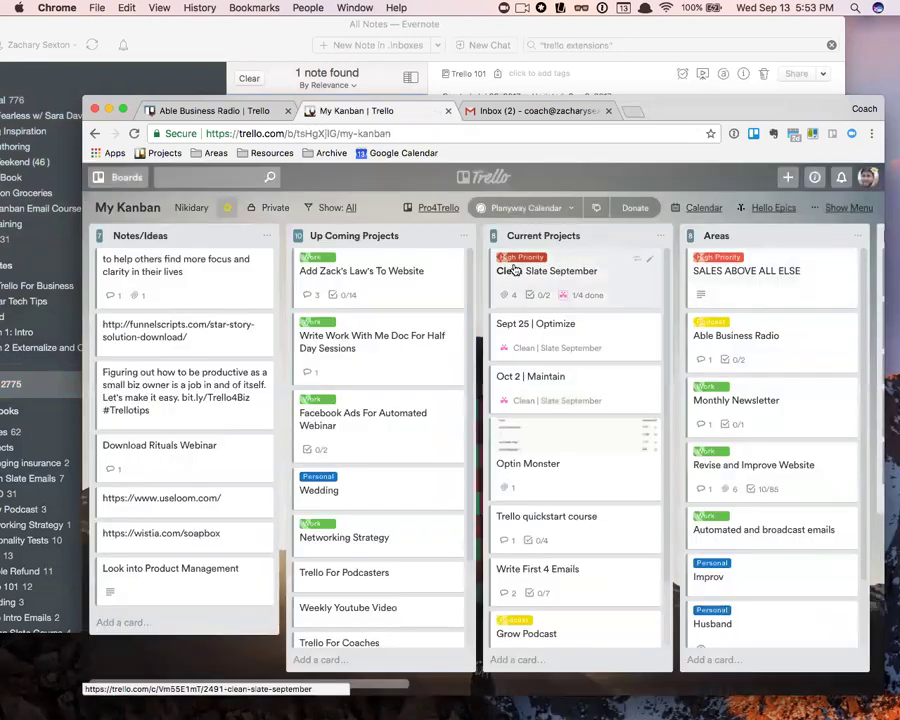
click(308, 210)
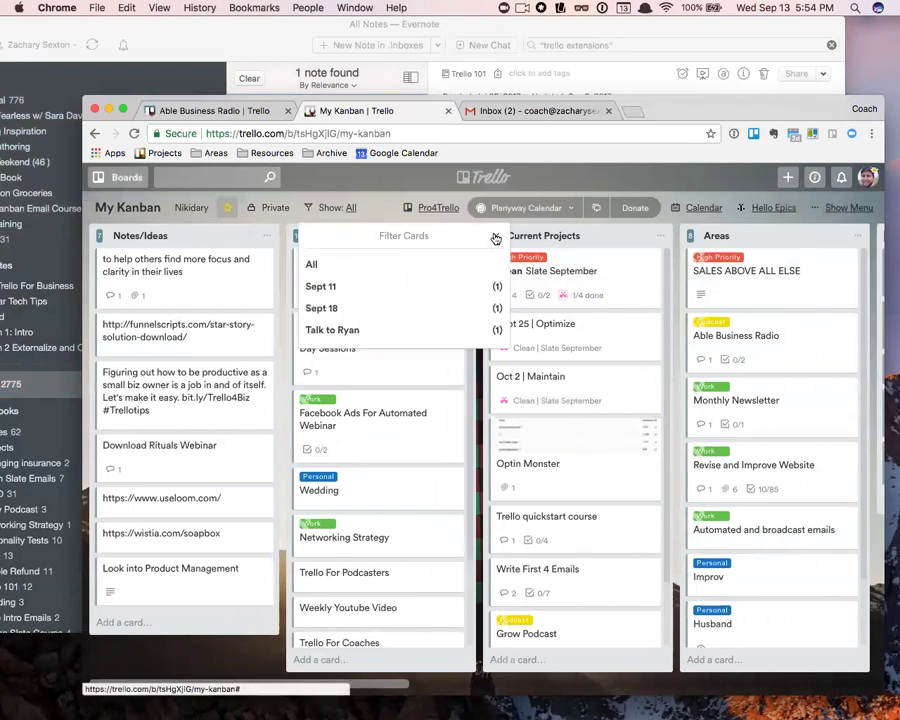
click(495, 238)
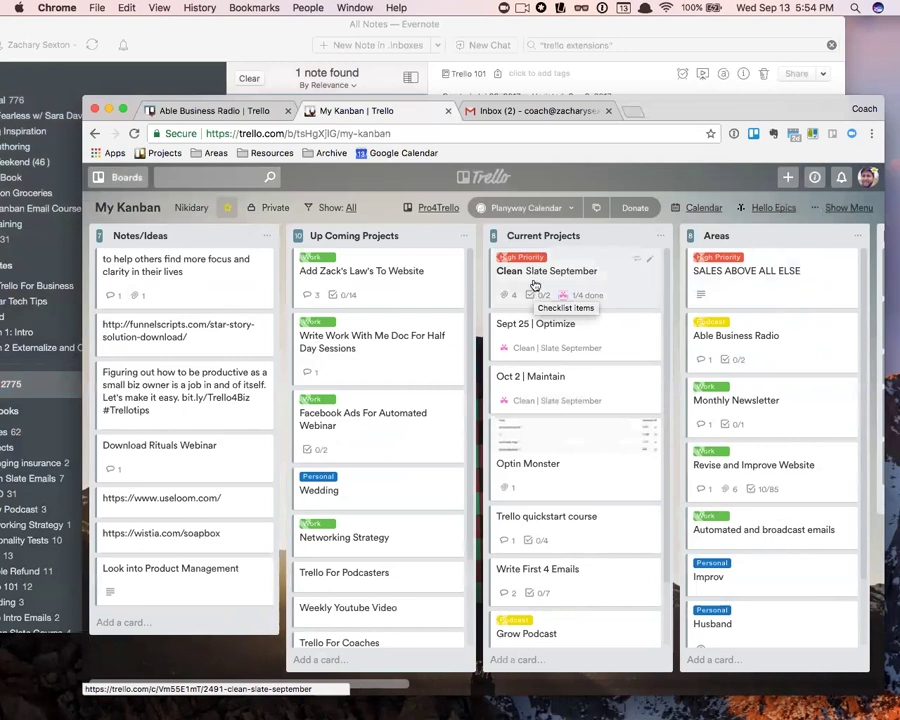
click(273, 31)
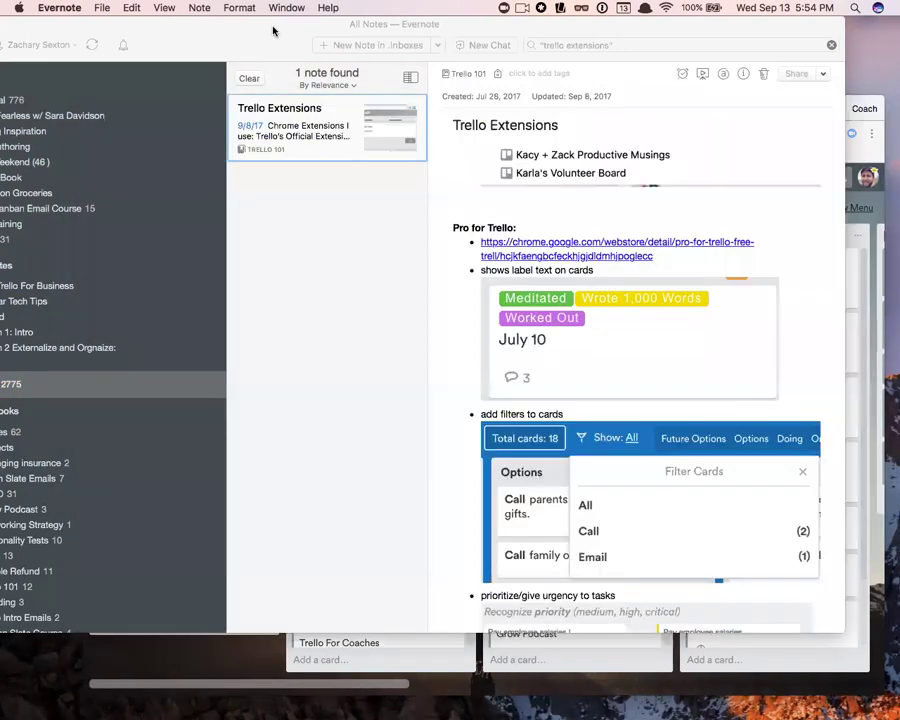
scroll(587, 337, down, 5)
scroll(584, 338, down, 3)
scroll(680, 342, up, 1)
click(849, 335)
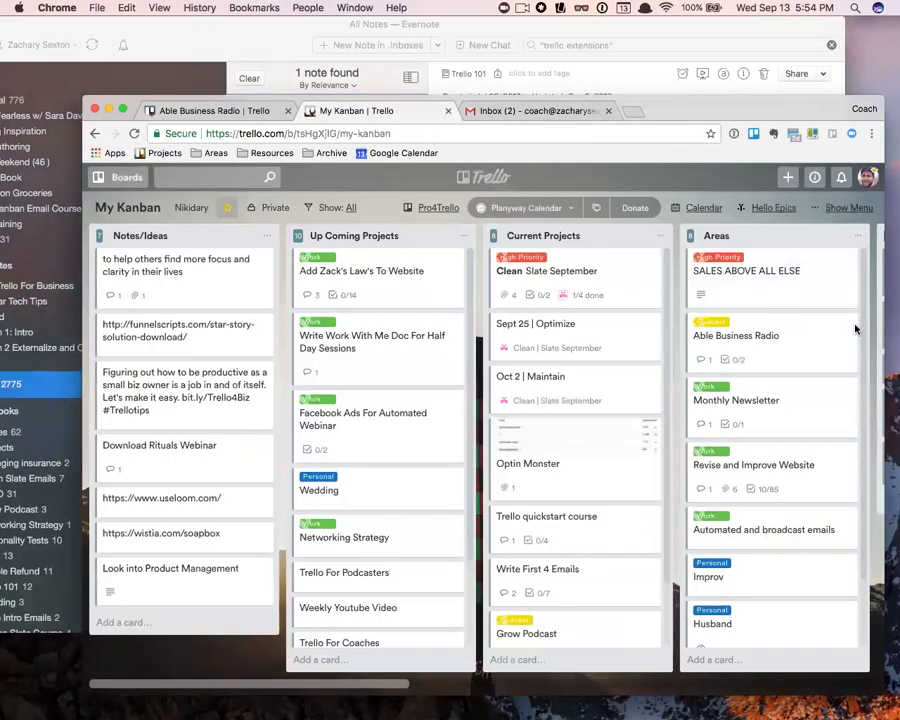
- Append two exclamation marks to the Clean | Slate September card title
click(566, 272)
click(406, 212)
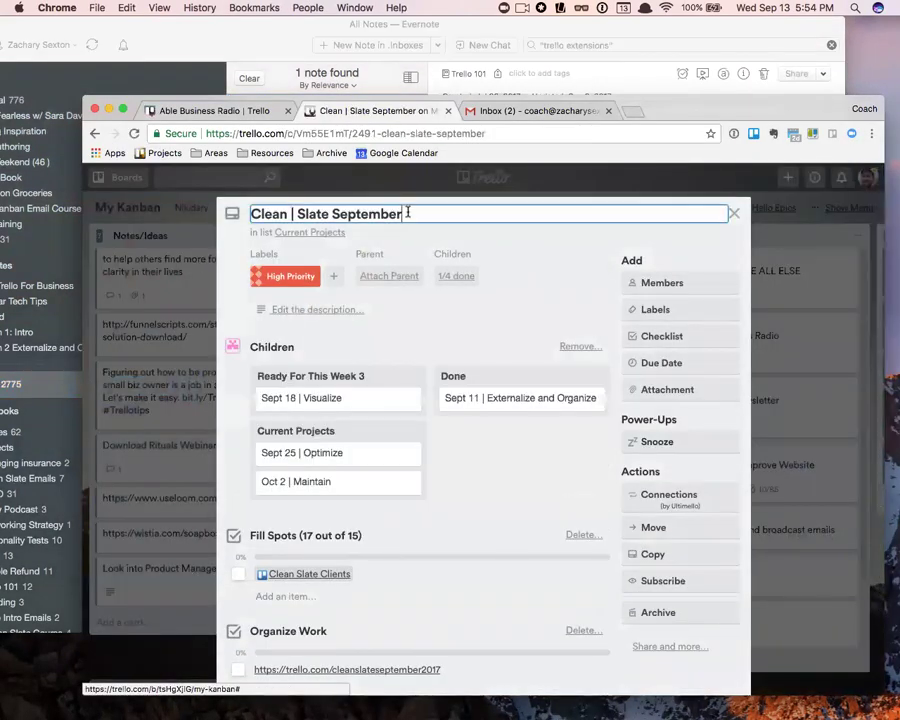
text(!)
key(Return)
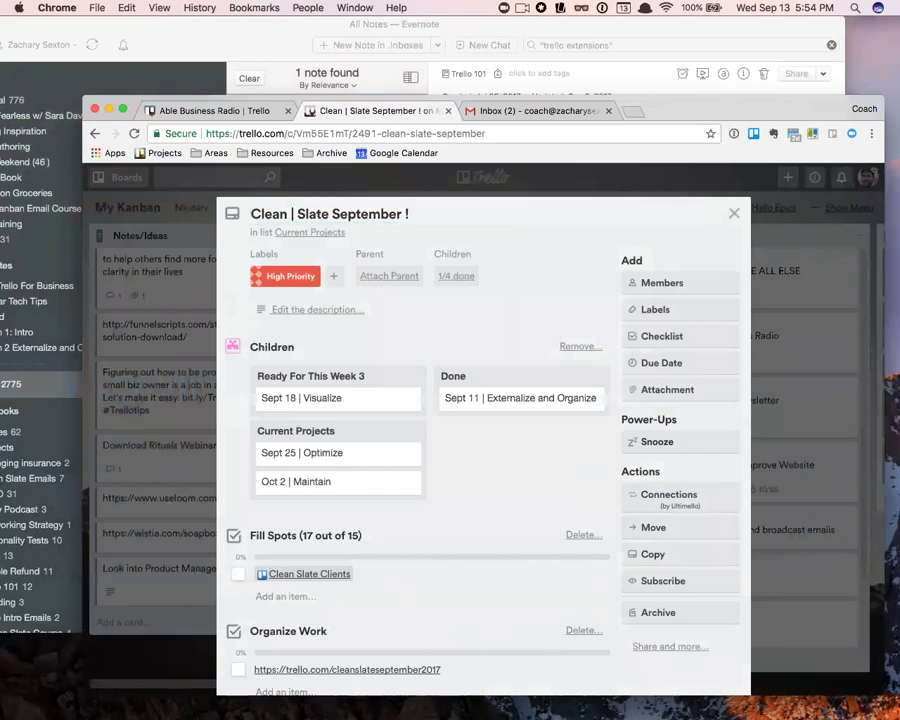
click(736, 213)
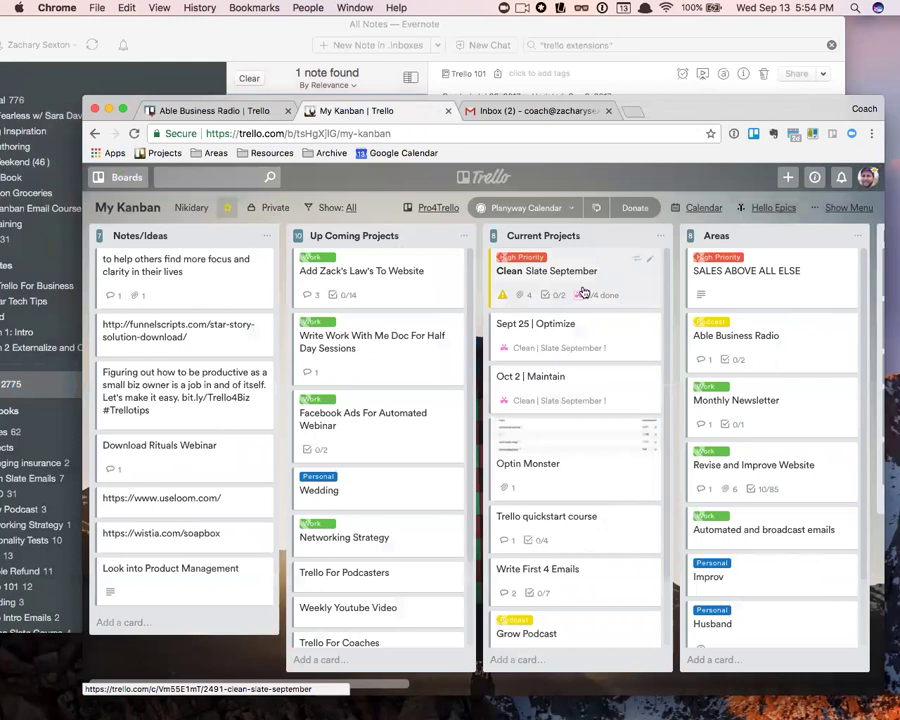
click(584, 292)
click(413, 213)
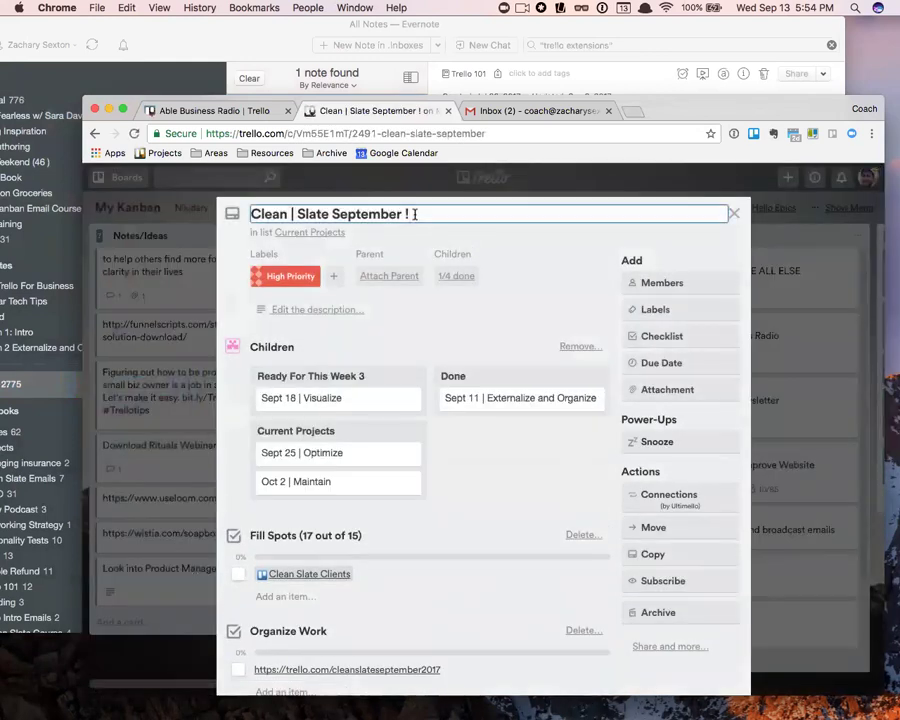
text(!)
key(Return)
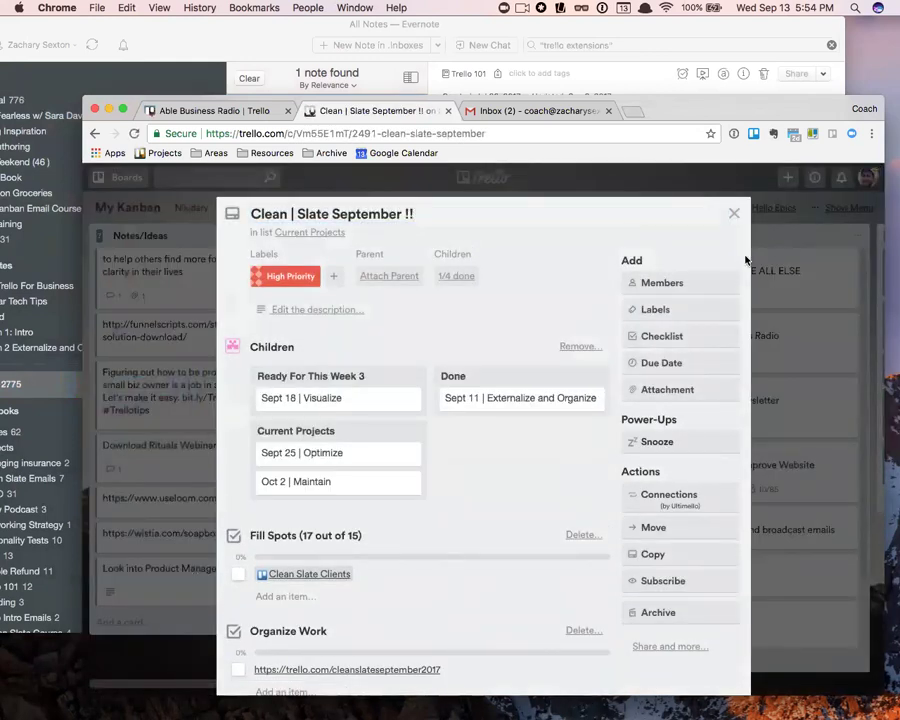
click(734, 213)
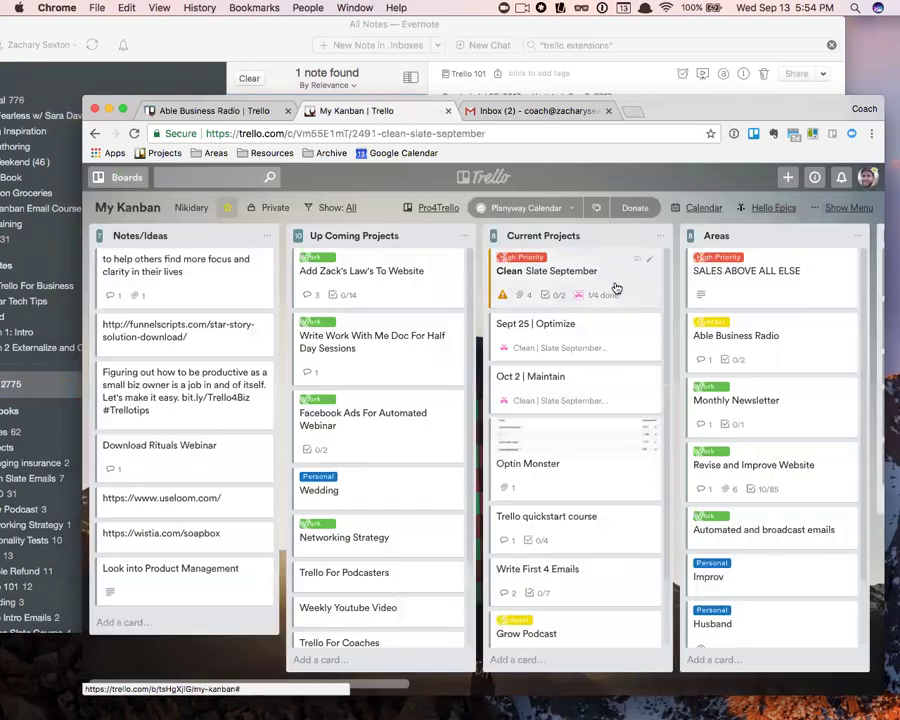
- Add a third '!' to the card title, then bring the Trello Extensions note forward
click(616, 289)
click(422, 212)
text(!)
key(Return)
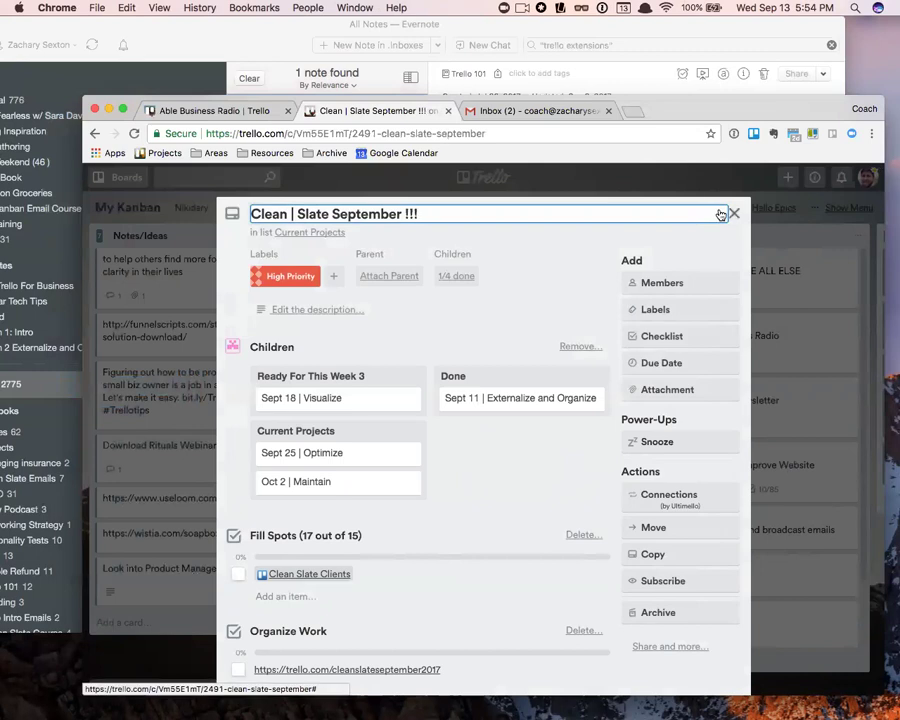
click(732, 213)
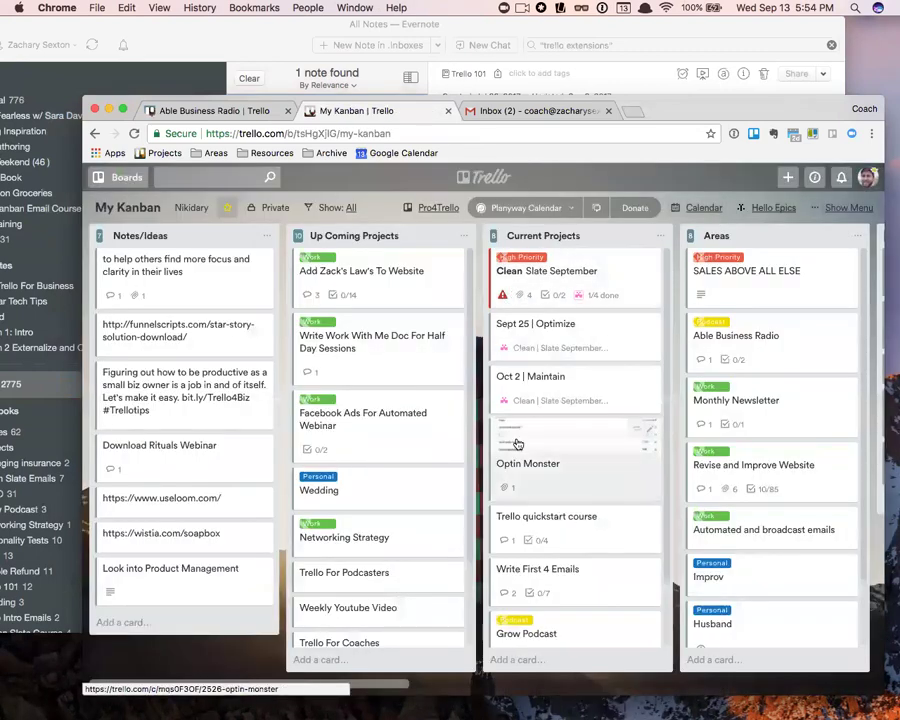
click(263, 40)
- Scroll the Trello Extensions note through its Card counter and Trellist sections
scroll(600, 380, down, 5)
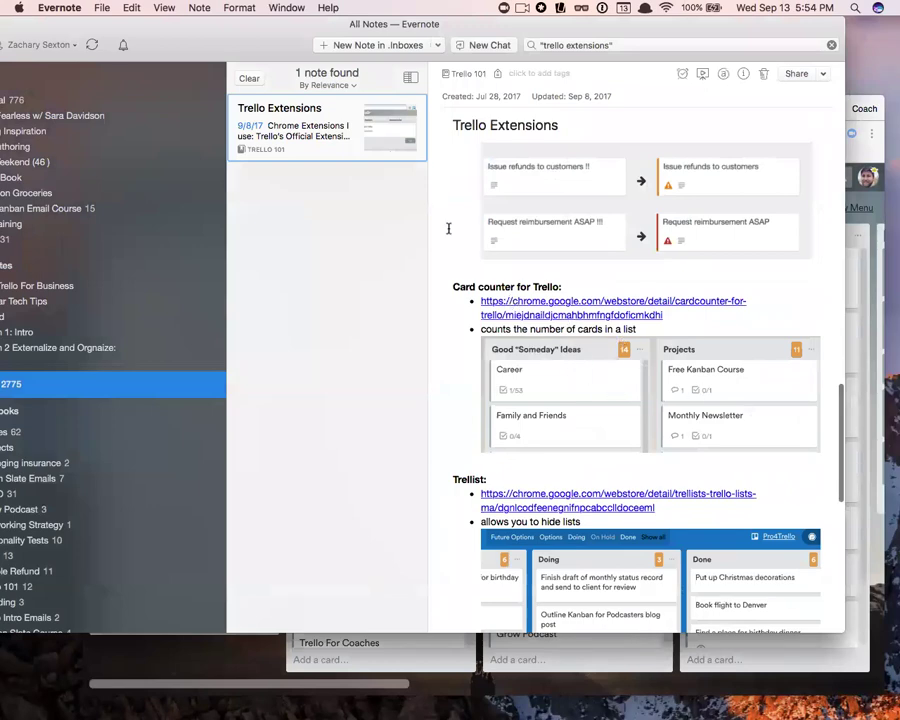
drag(263, 40, 288, 72)
mouse_move(207, 62)
mouse_down()
mouse_move(287, 311)
mouse_move(291, 297)
mouse_move(209, 41)
mouse_up()
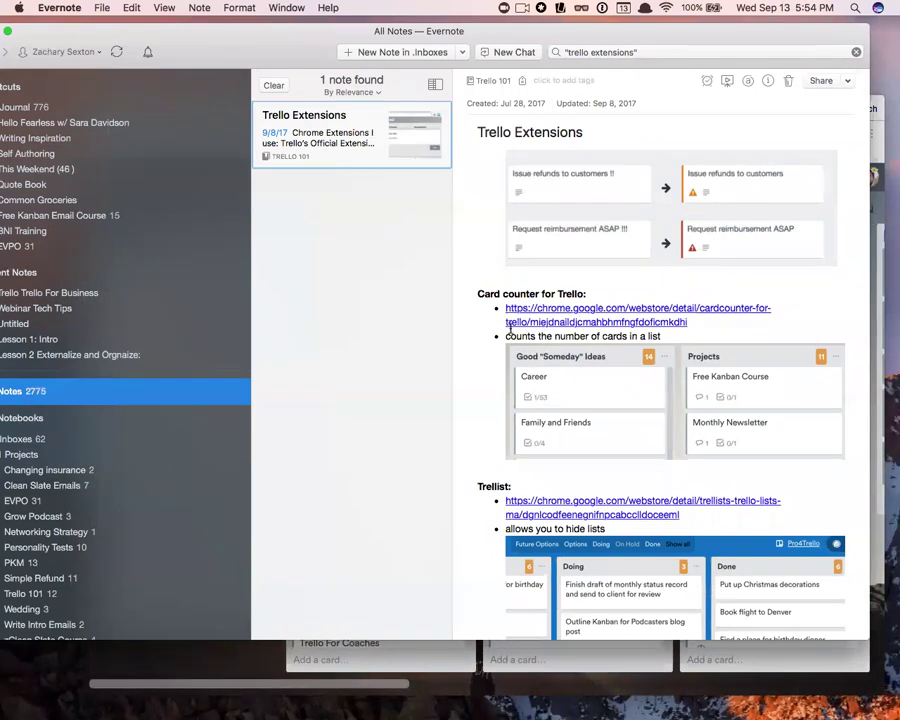
scroll(604, 366, down, 5)
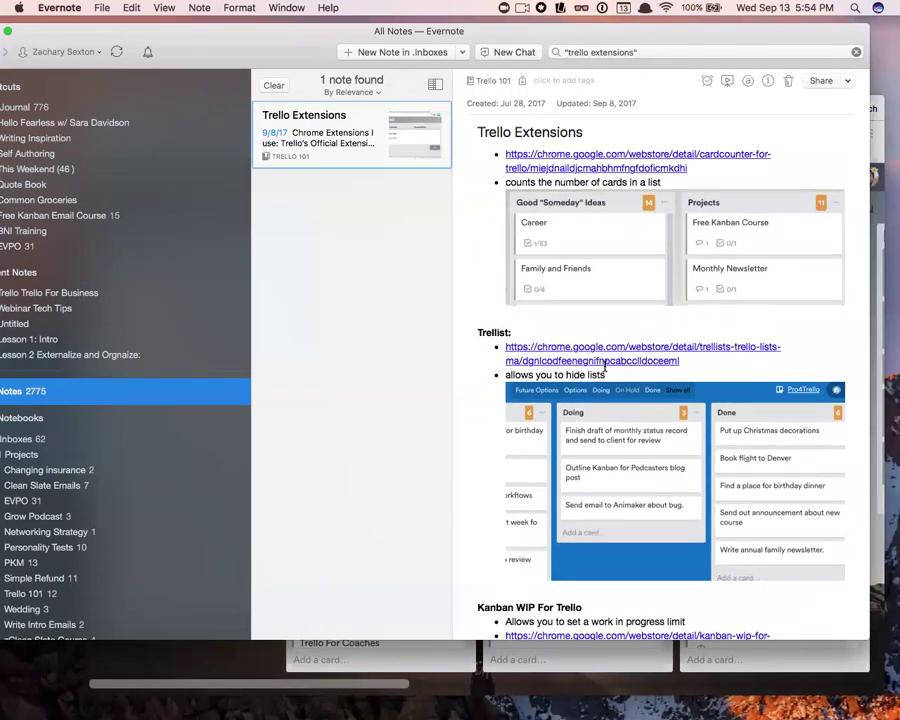
scroll(604, 365, down, 2)
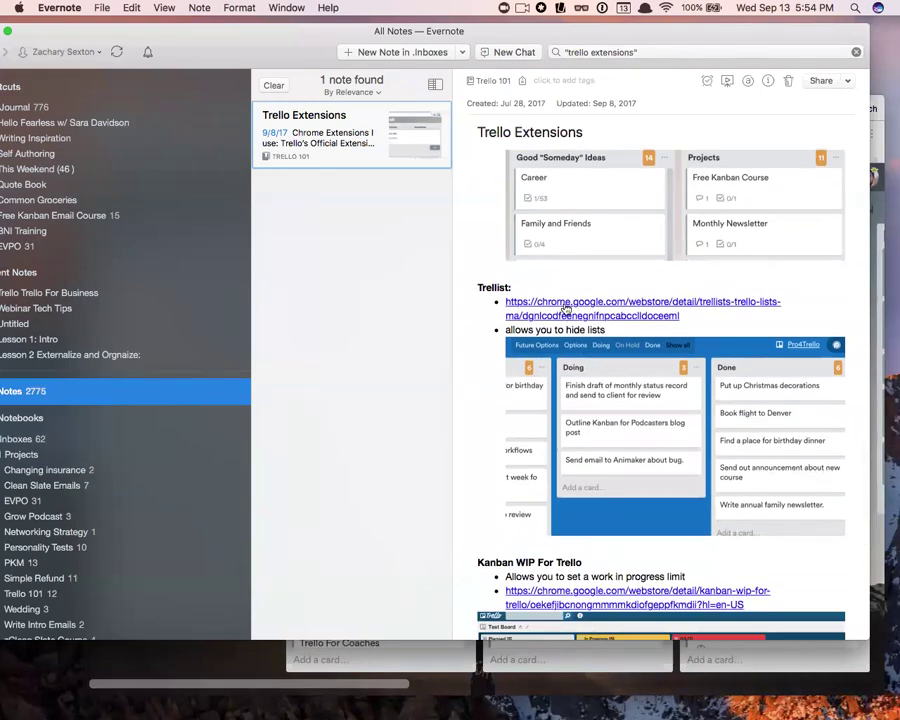
drag(194, 32, 354, 518)
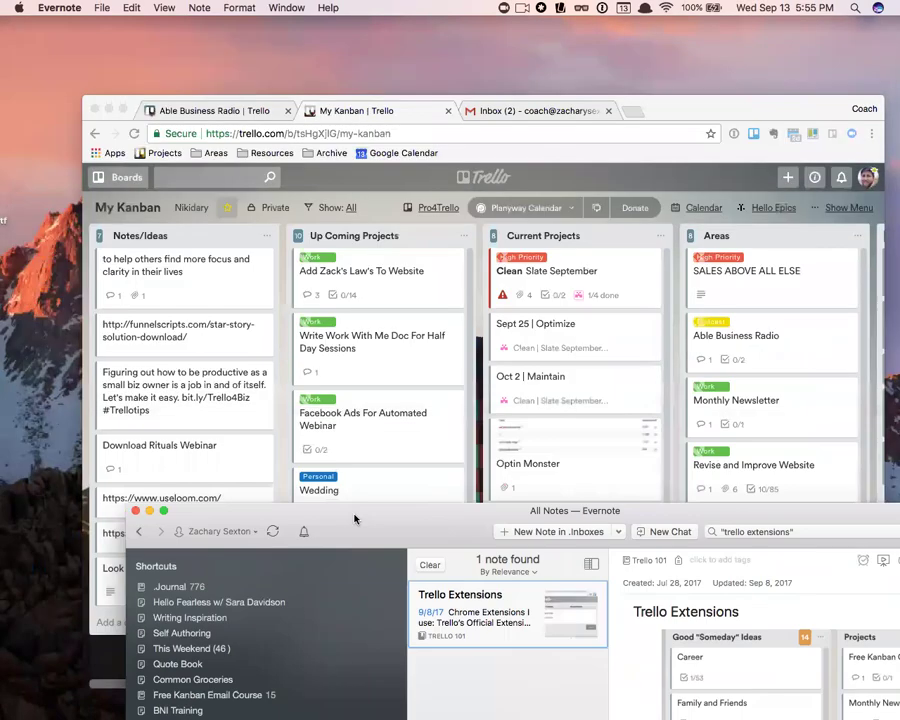
- Bring My Kanban forward, reload it, and hide all lists with Trellist
drag(716, 119, 700, 90)
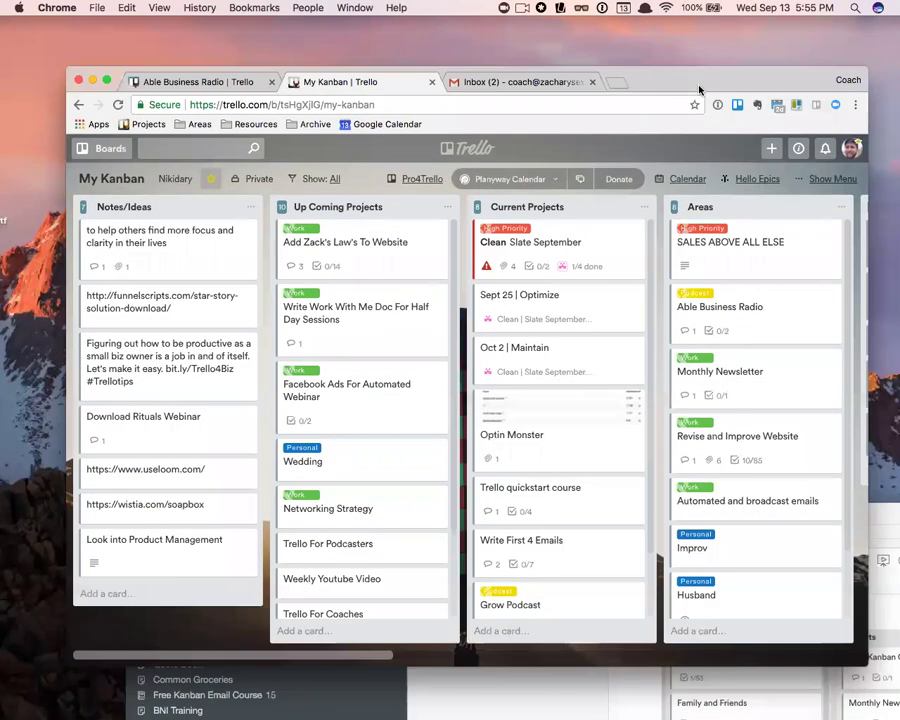
click(117, 104)
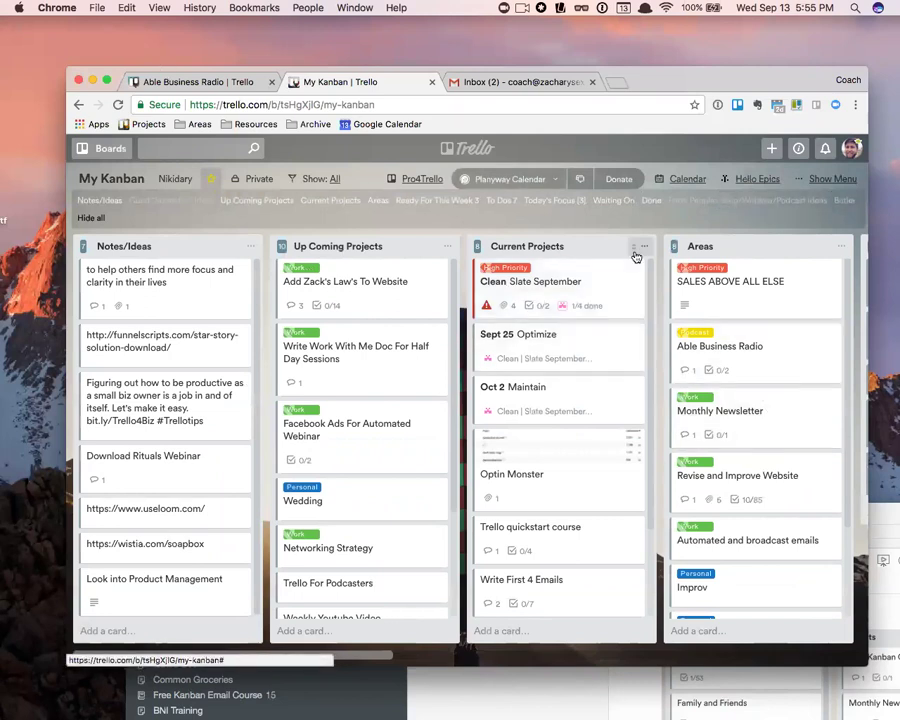
scroll(635, 253, right, 6)
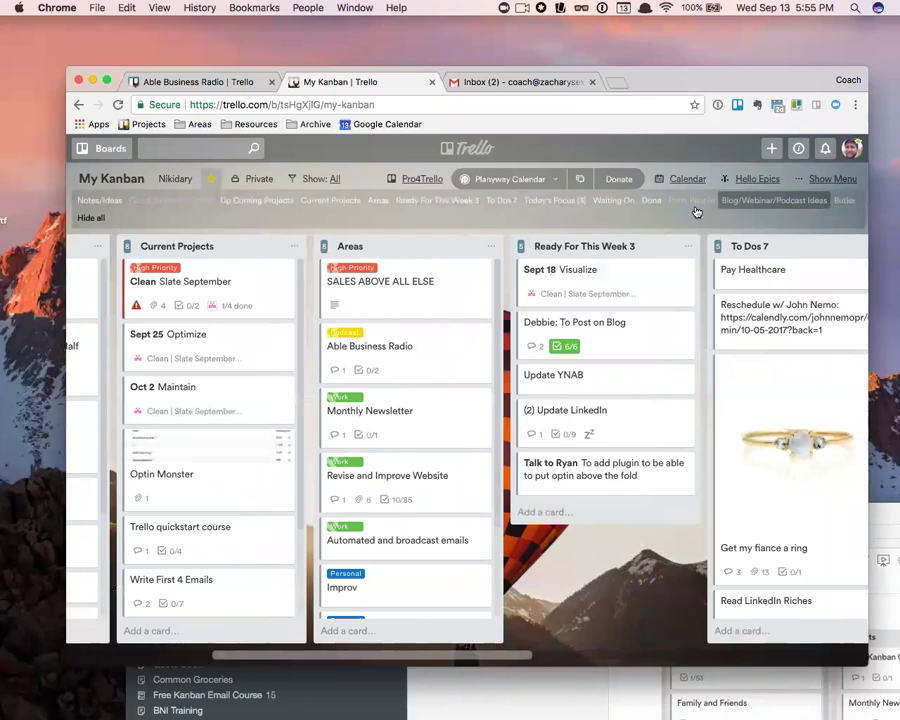
click(86, 219)
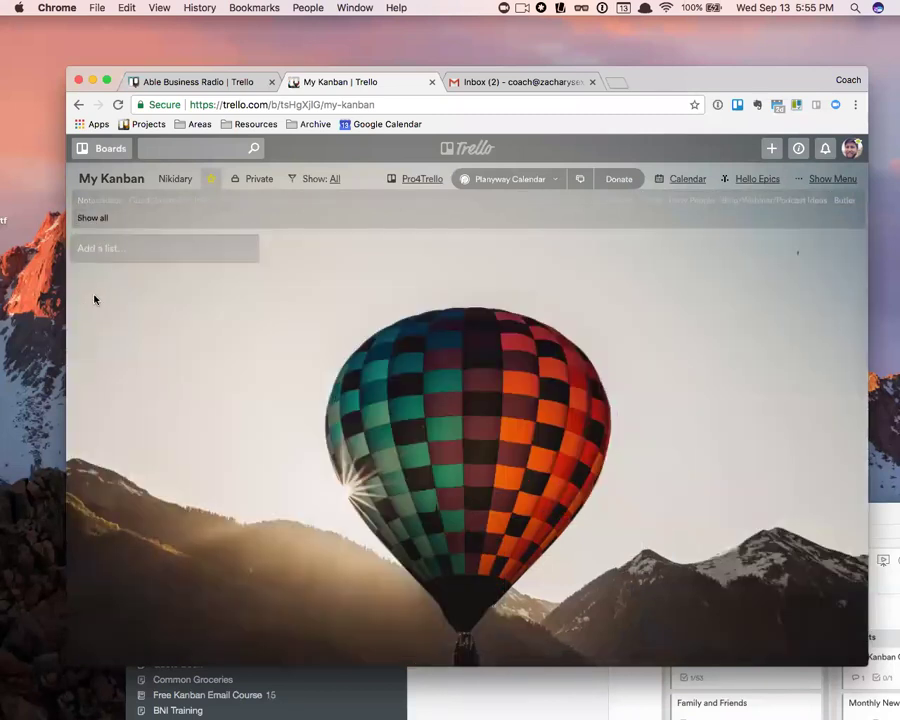
- Show only the Ready For This Week 3, Notes/Ideas and Current Projects lists
click(95, 201)
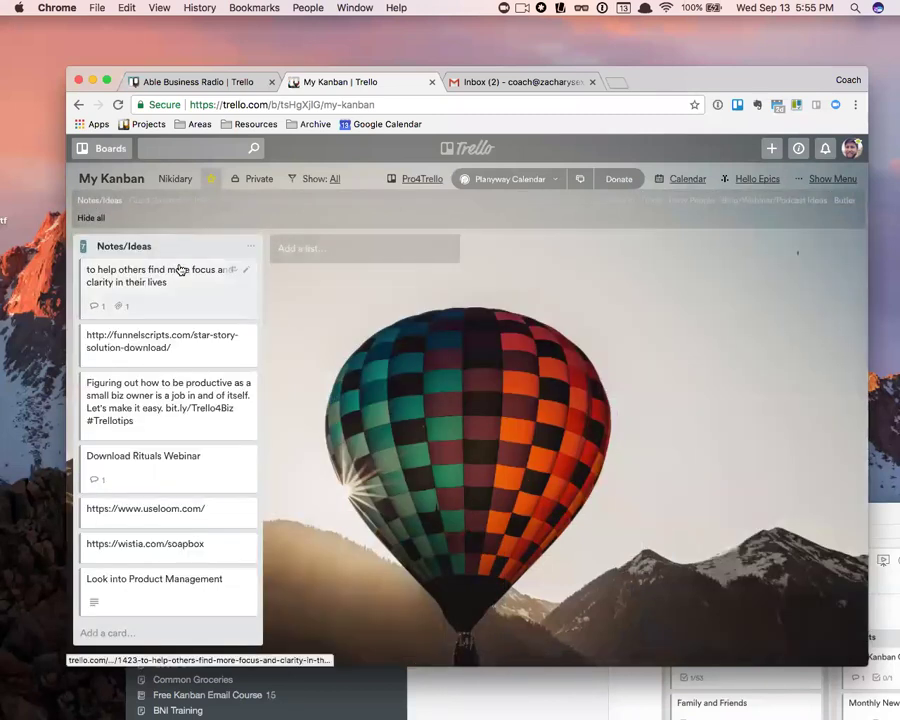
click(91, 204)
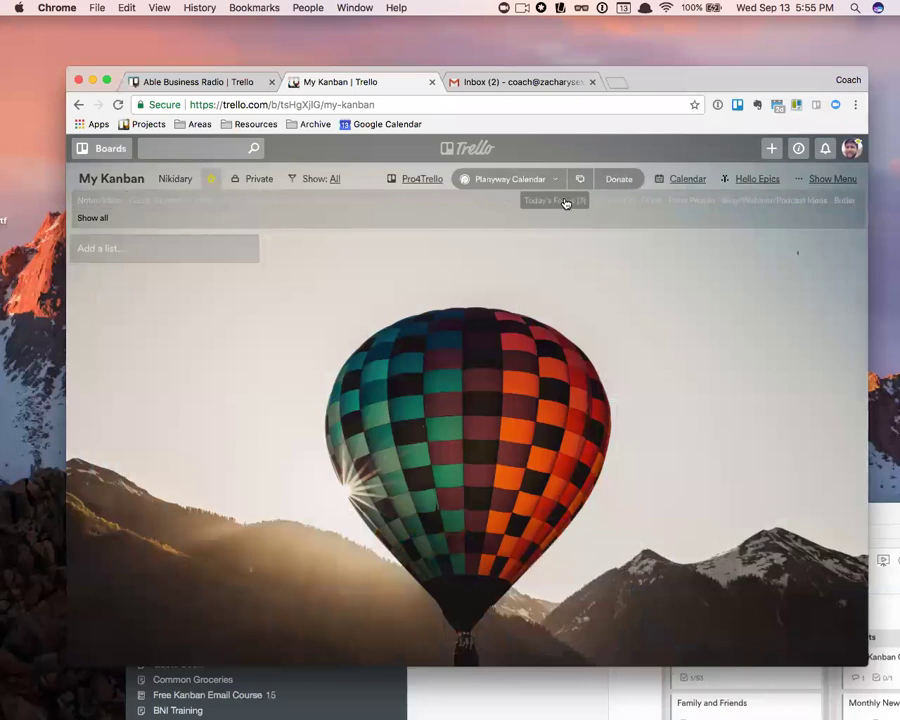
click(565, 202)
click(560, 203)
click(429, 202)
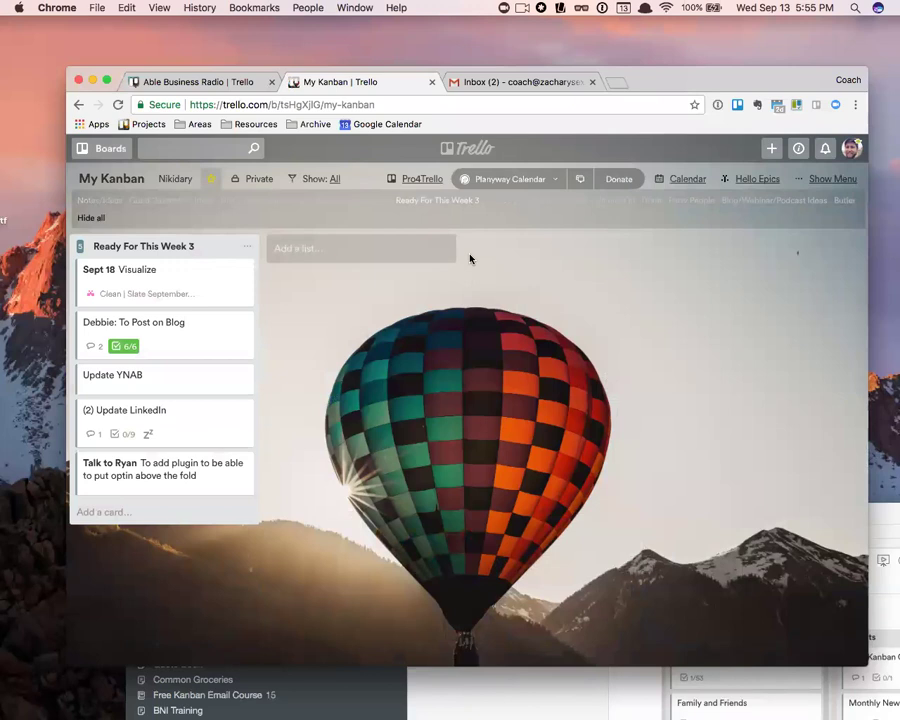
click(101, 201)
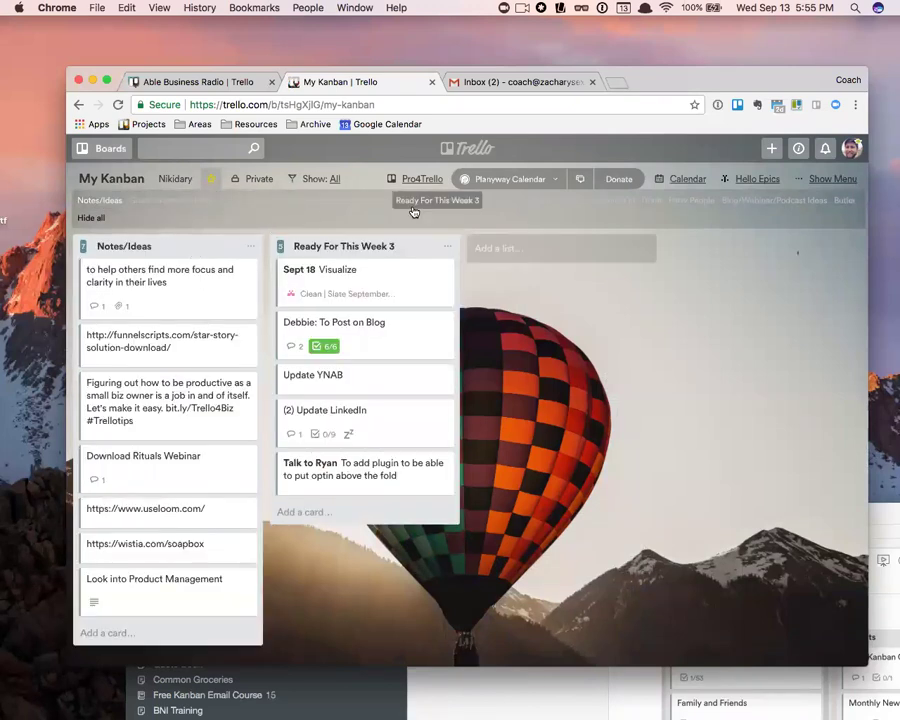
click(352, 204)
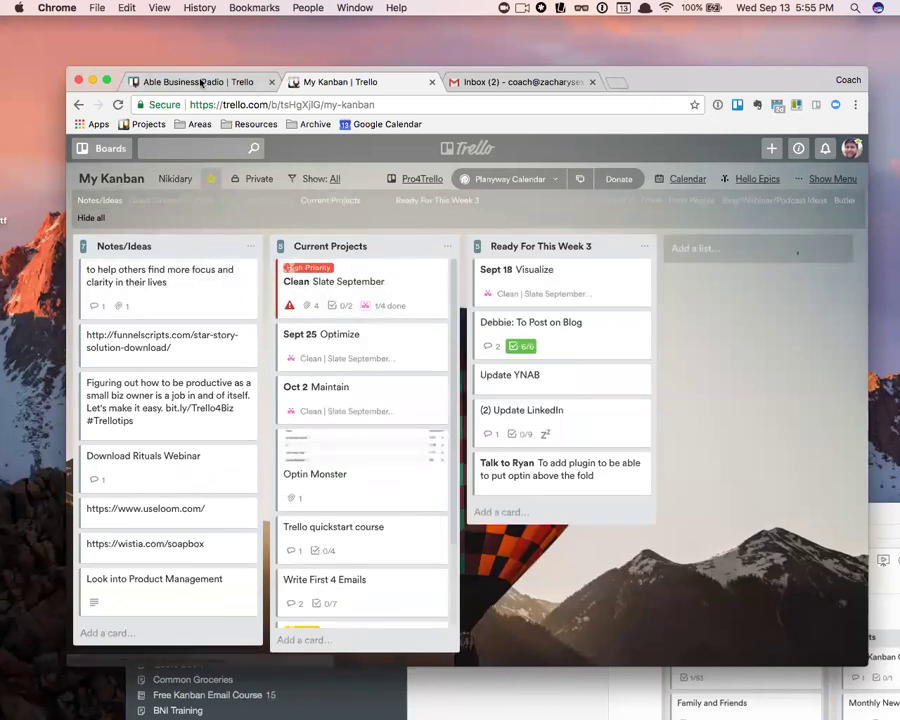
- Switch to Able Business Radio, read Evernote's Kanban WIP For Trello section, then return to Chrome
click(200, 86)
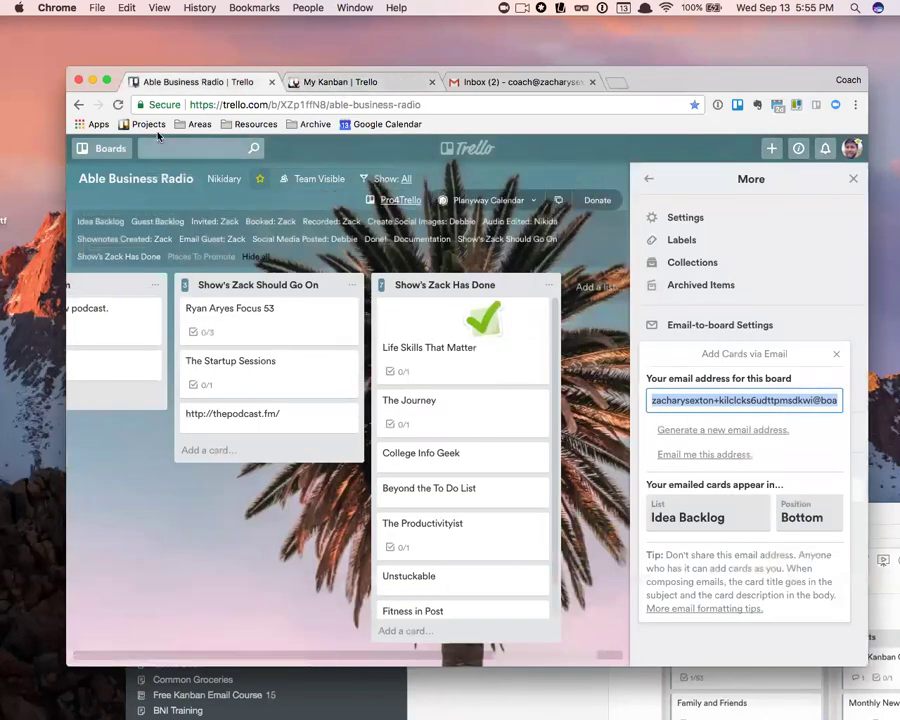
drag(742, 91, 685, 57)
drag(853, 513, 606, 101)
scroll(553, 455, down, 2)
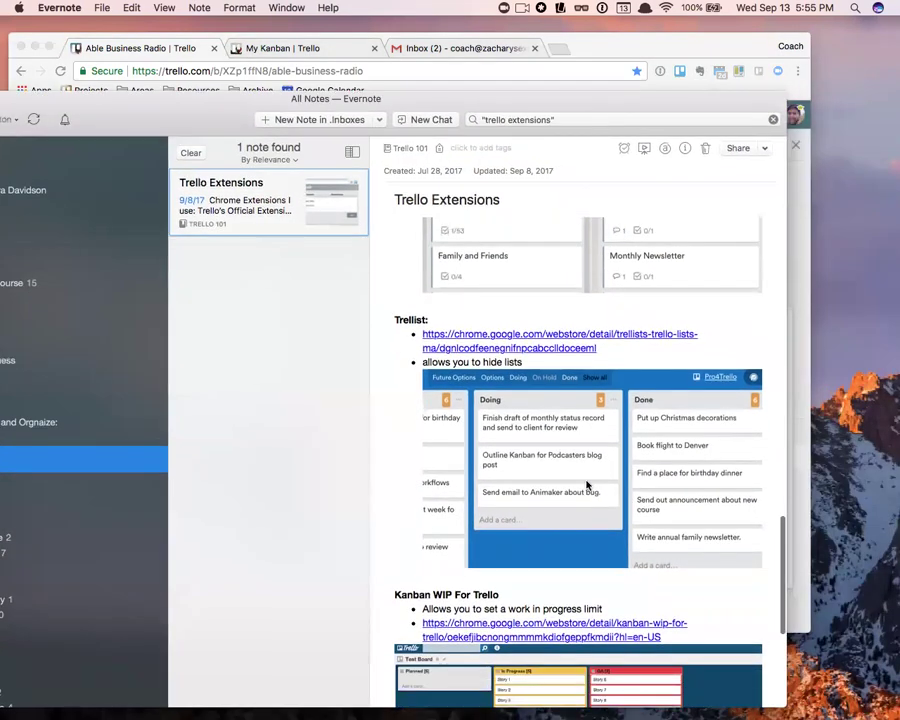
scroll(587, 485, down, 5)
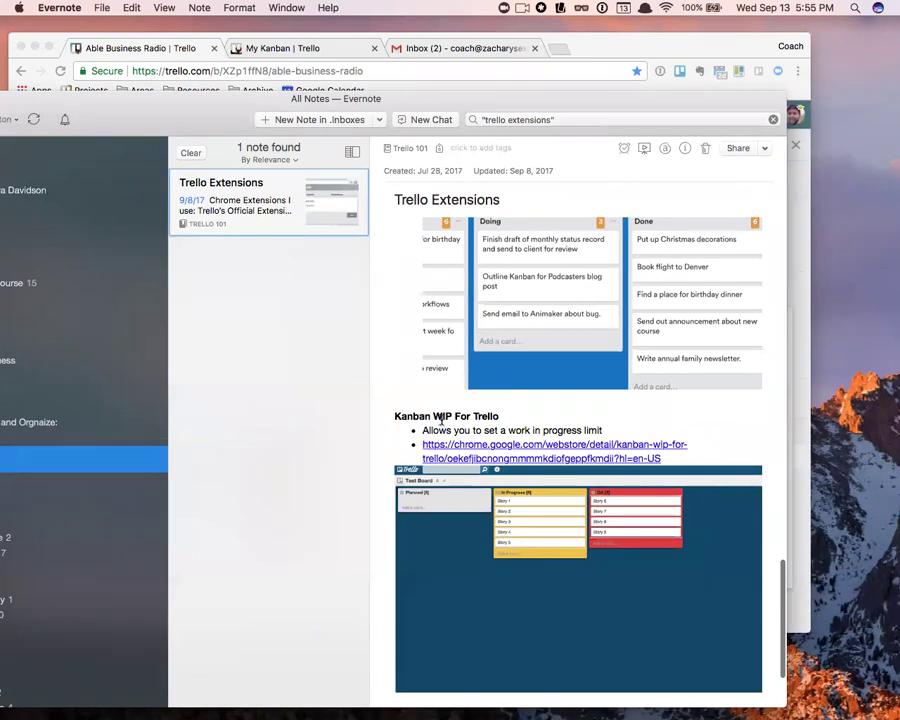
scroll(475, 422, down, 1)
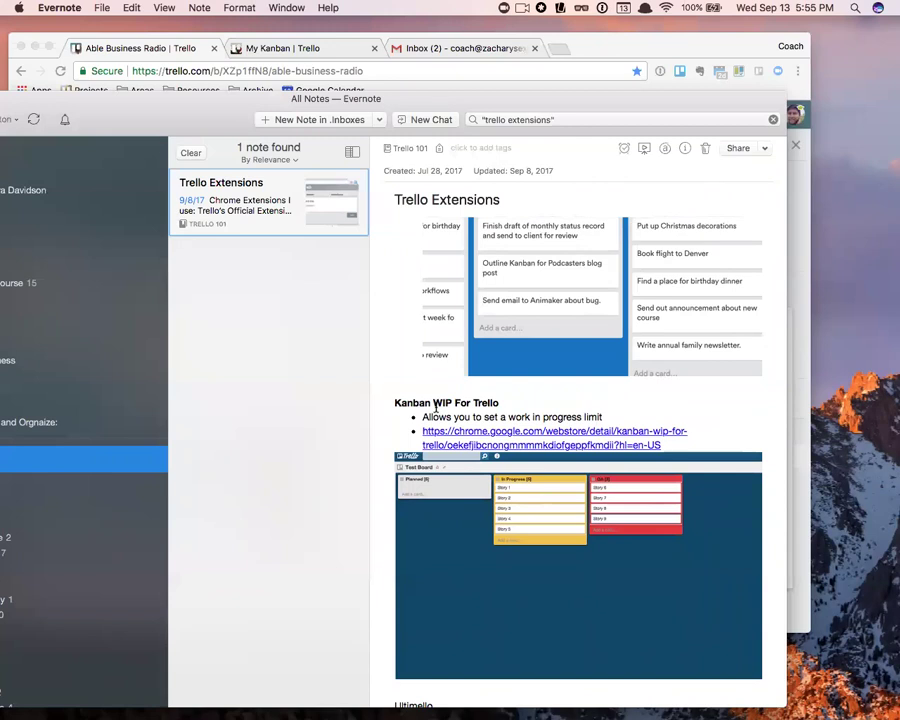
scroll(437, 410, down, 2)
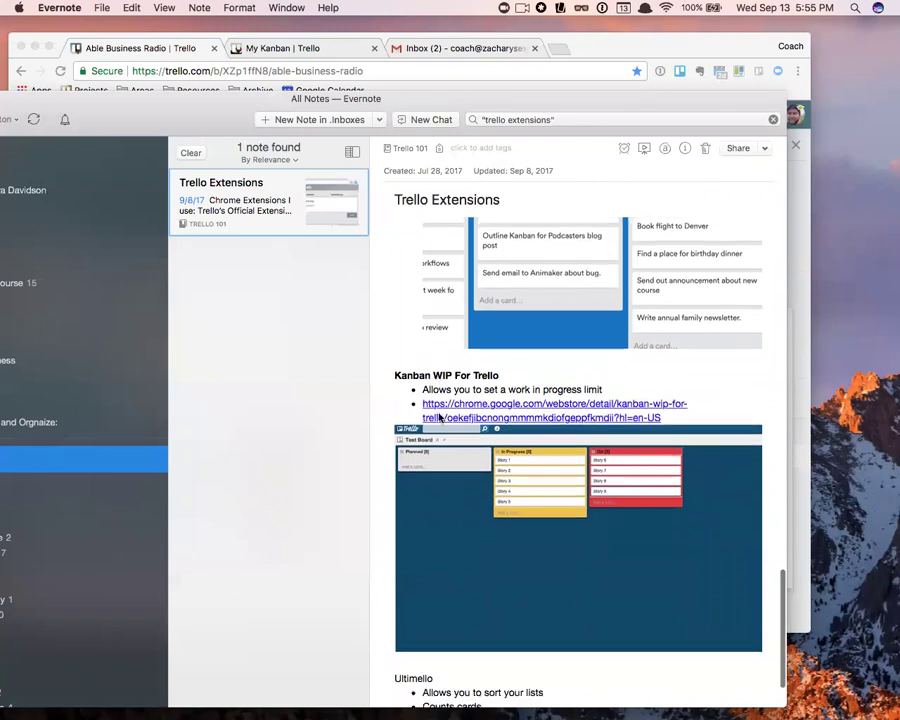
drag(568, 59, 782, 44)
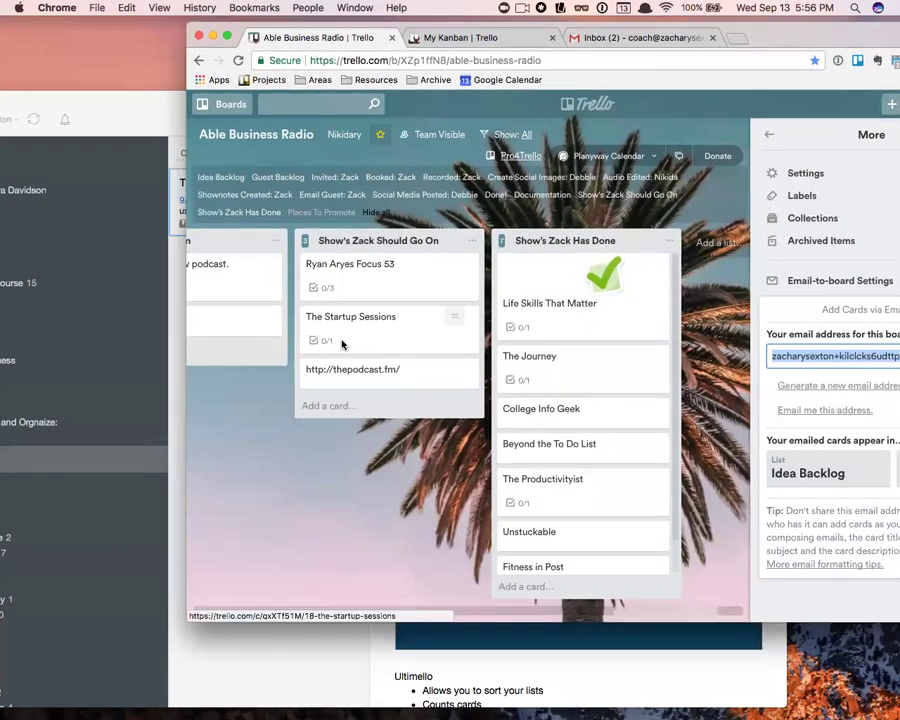
scroll(420, 320, left, 6)
- Return to the My Kanban tab and unhide To Dos 7 and Today's Focus in Trellist
scroll(384, 323, left, 5)
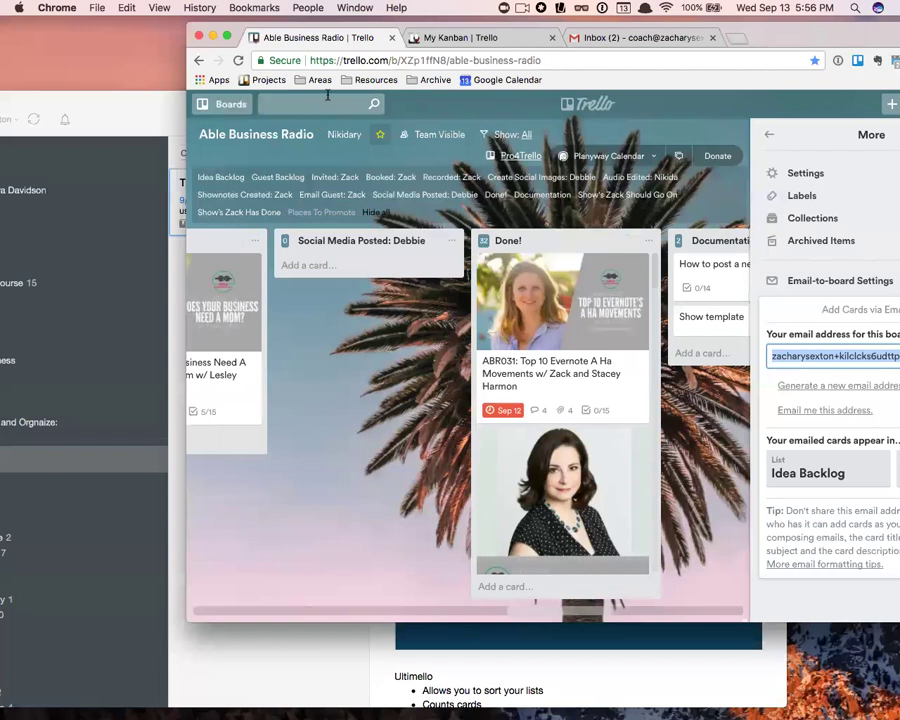
click(455, 37)
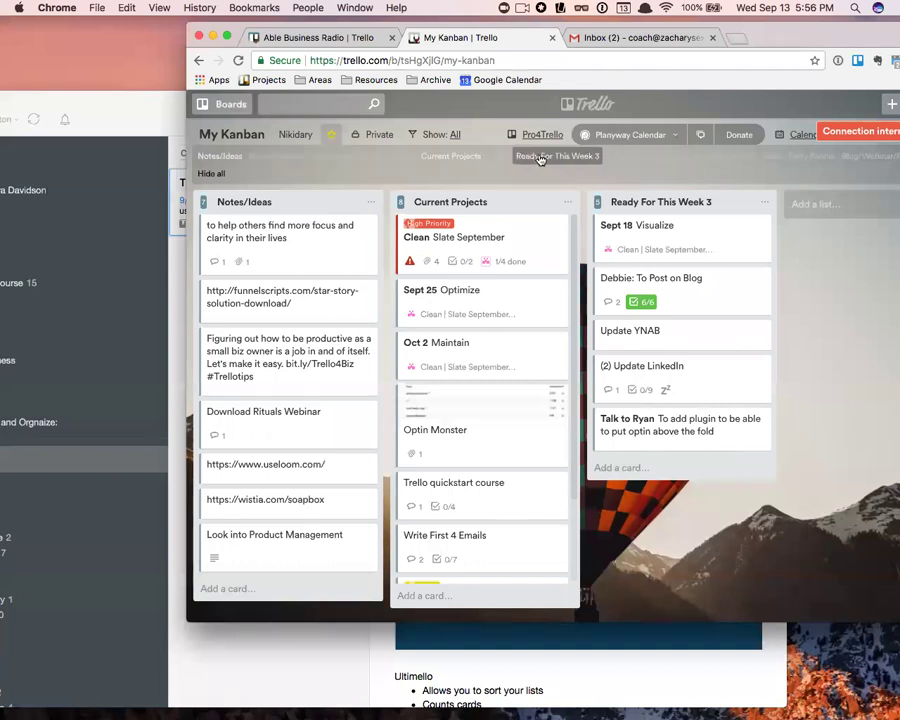
click(624, 158)
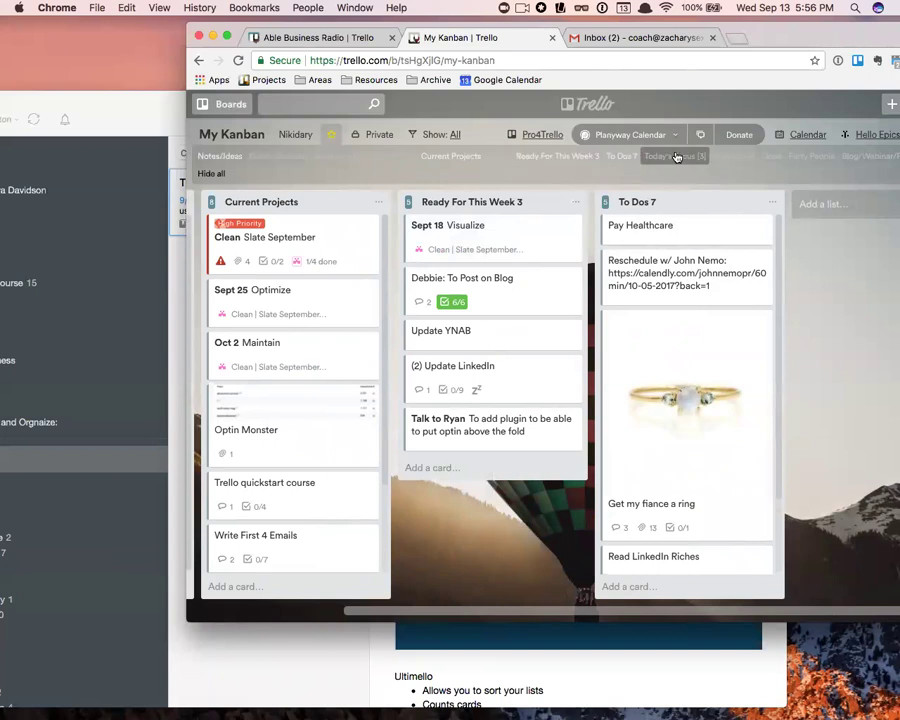
click(676, 158)
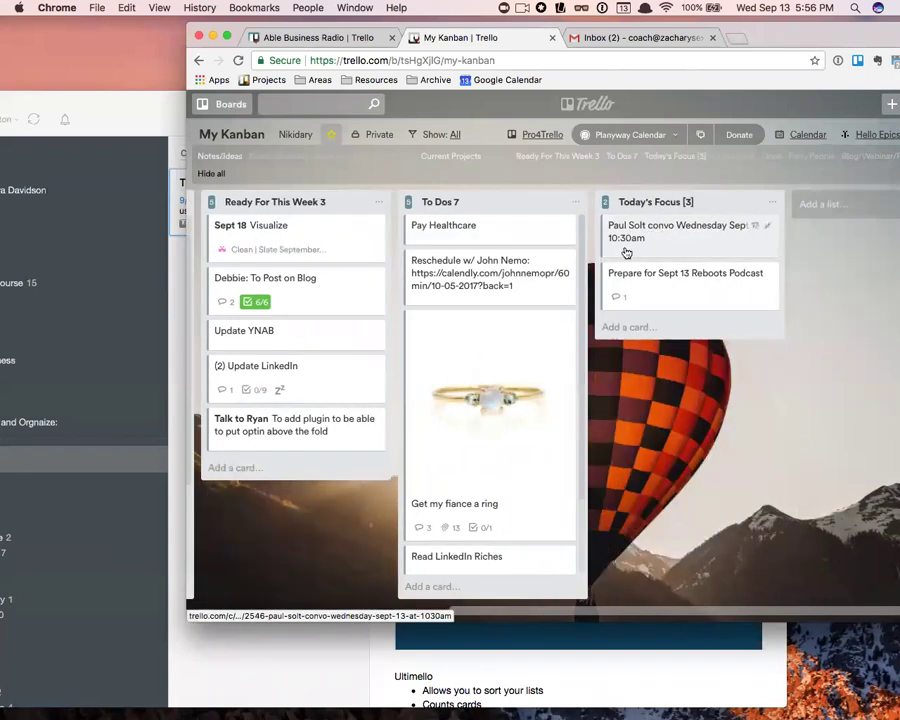
- Start editing the Today's Focus list title, then leave it unchanged
click(713, 203)
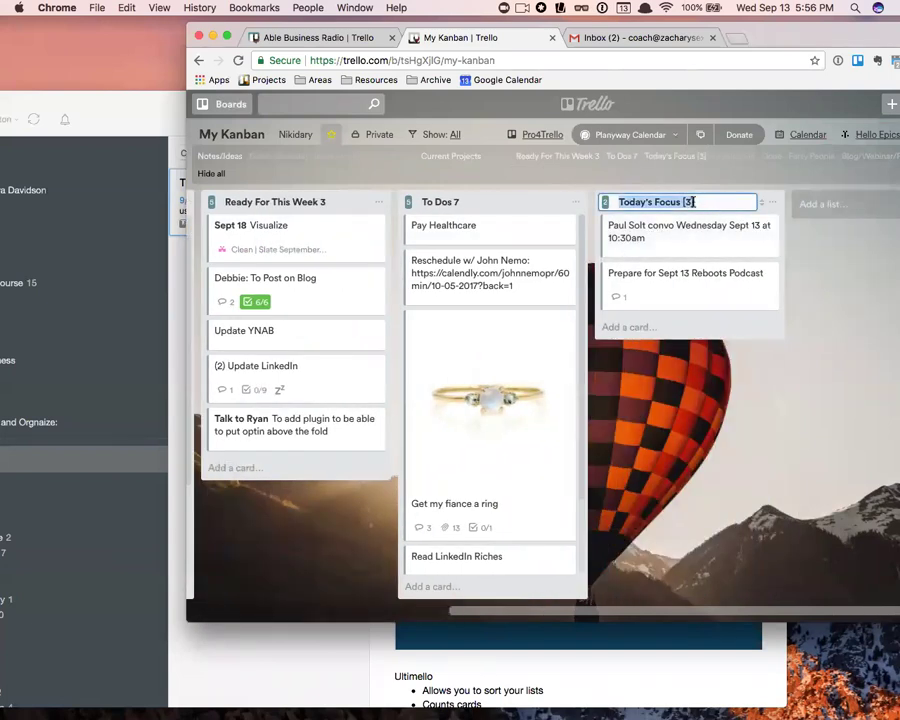
double_click(689, 202)
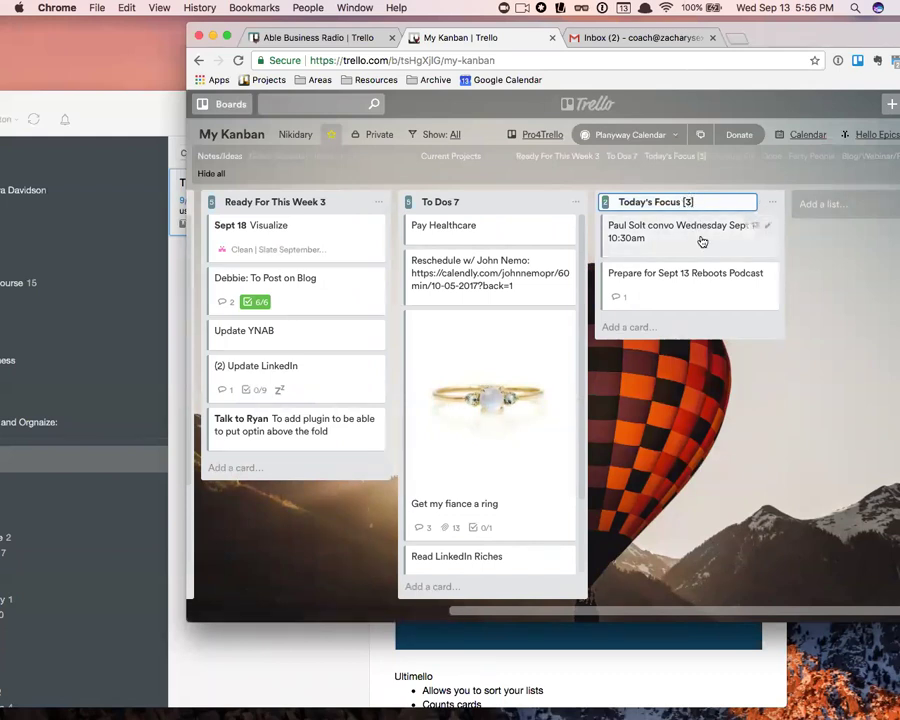
click(845, 300)
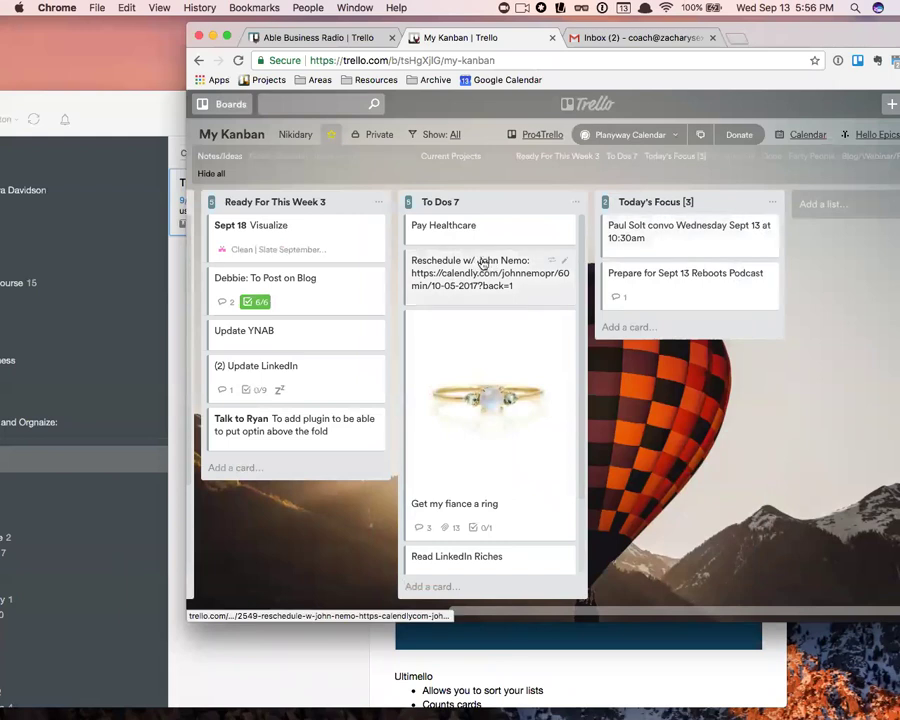
- Move the rescheduling card into Today's Focus and return Pay Healthcare to the top of To Dos
drag(492, 264, 744, 334)
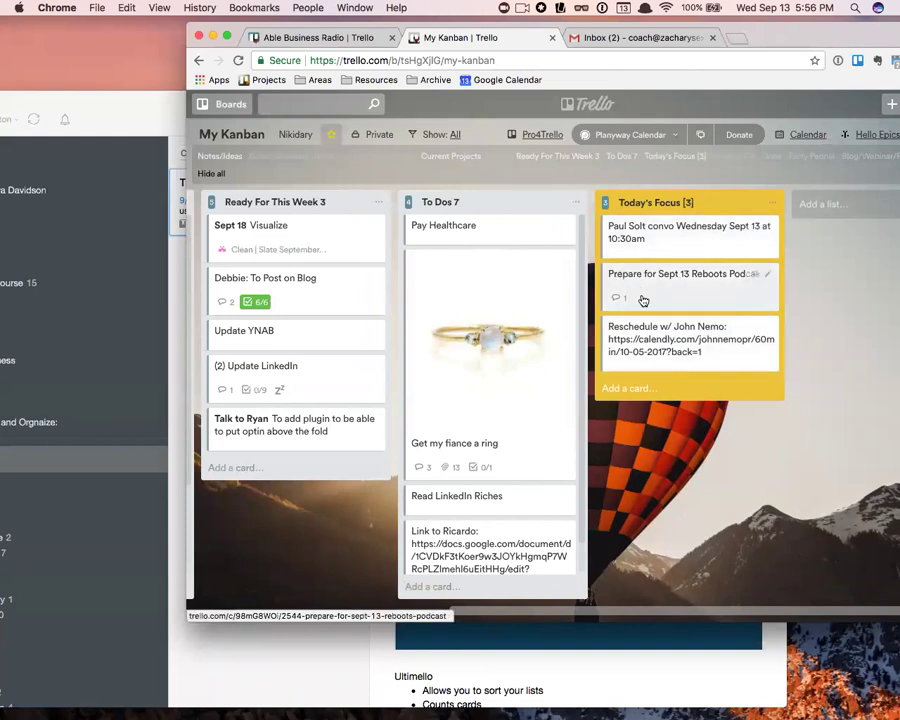
drag(478, 237, 689, 408)
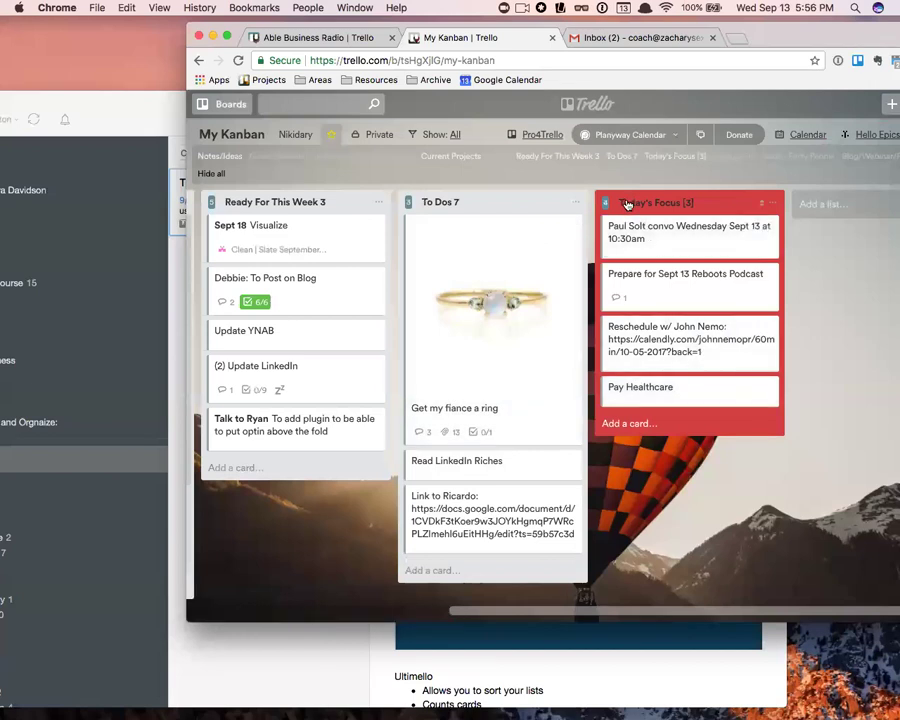
drag(690, 392, 494, 232)
- Scroll Evernote's Trello Extensions note to Ultimello, then bring the Able Business Radio board forward
click(262, 37)
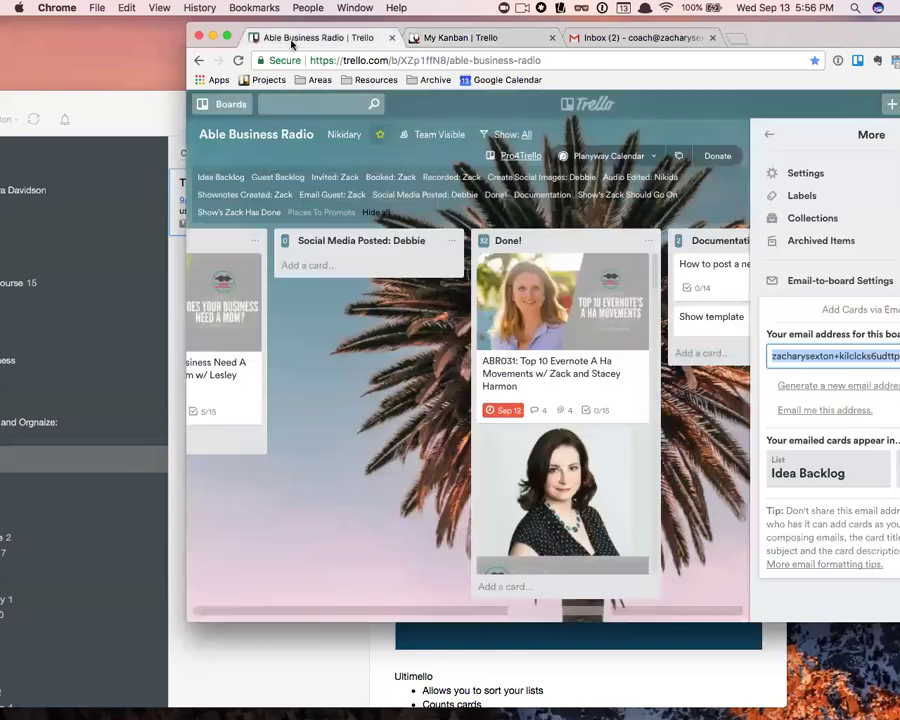
click(88, 82)
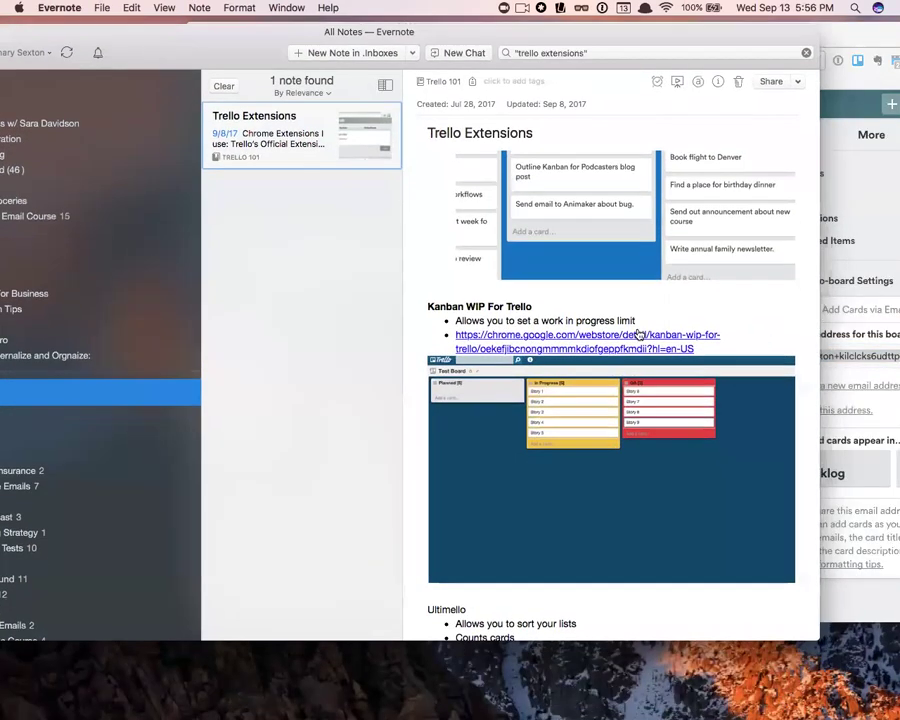
scroll(577, 340, down, 3)
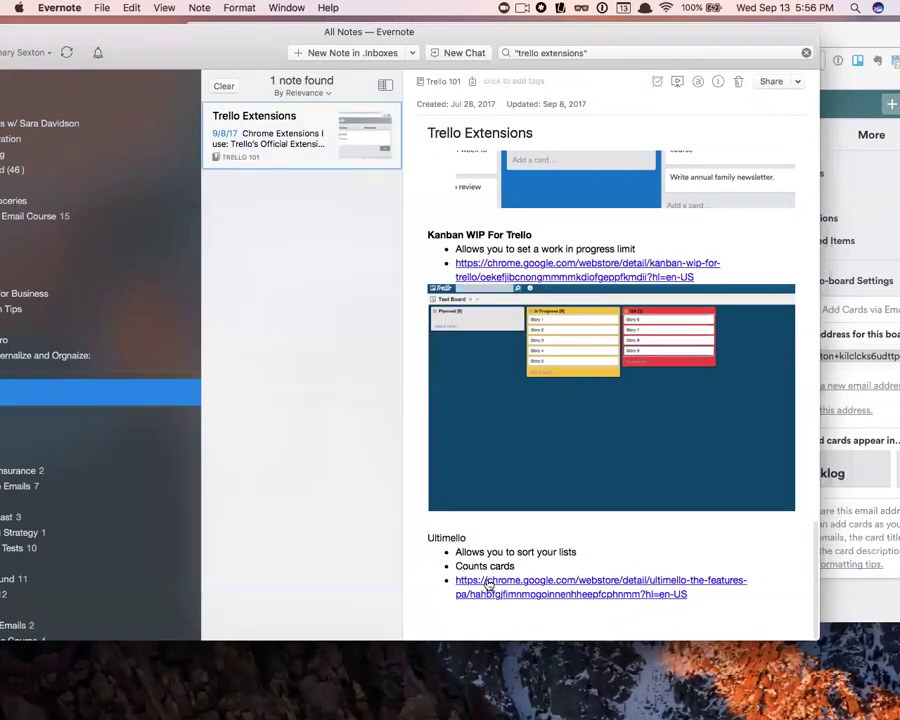
drag(296, 39, 425, 333)
click(427, 262)
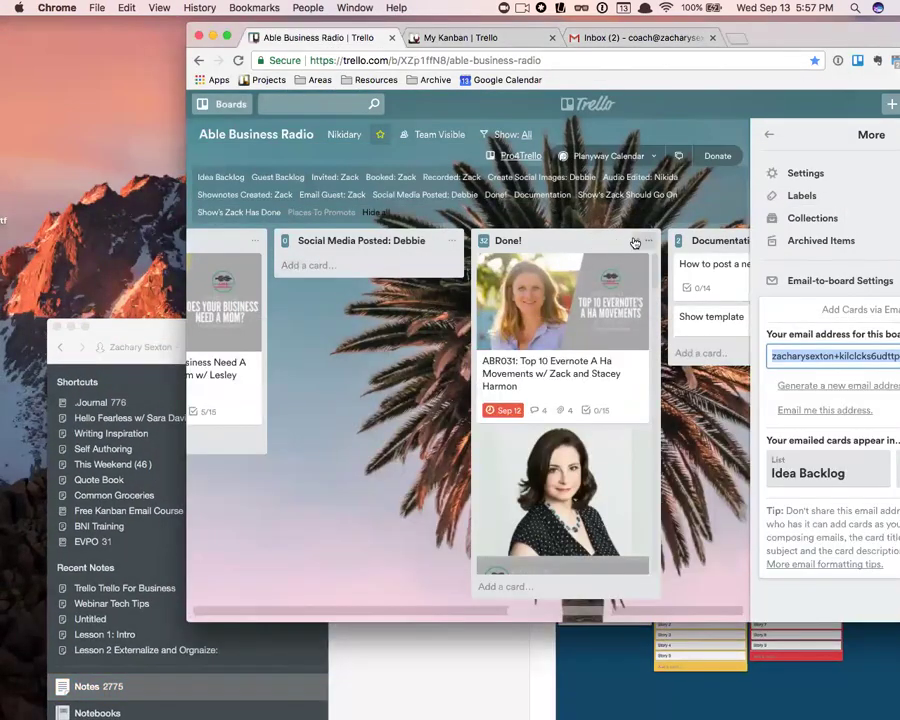
click(646, 241)
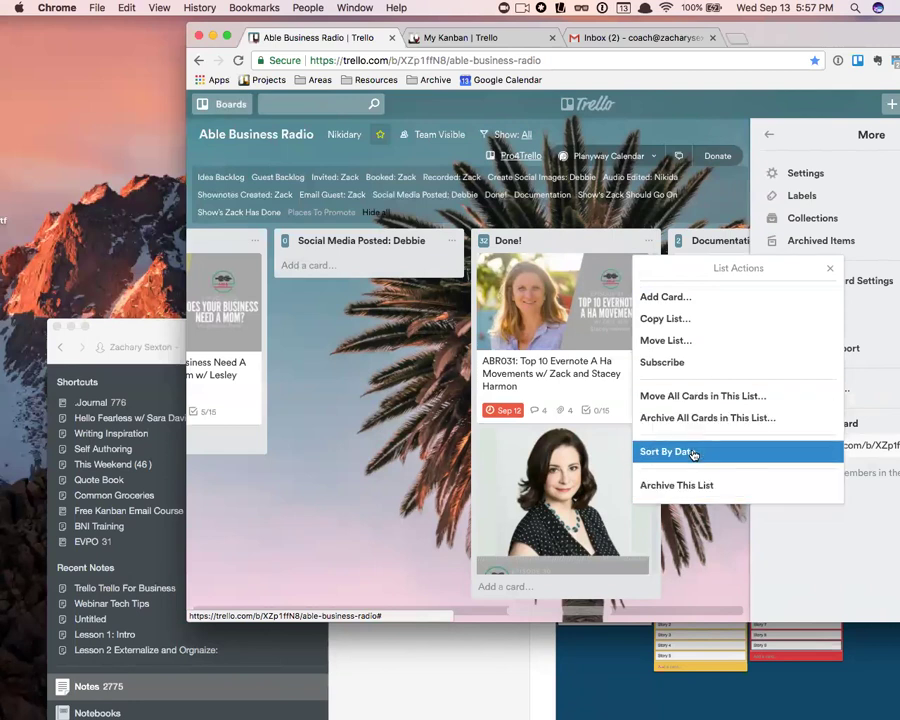
click(634, 244)
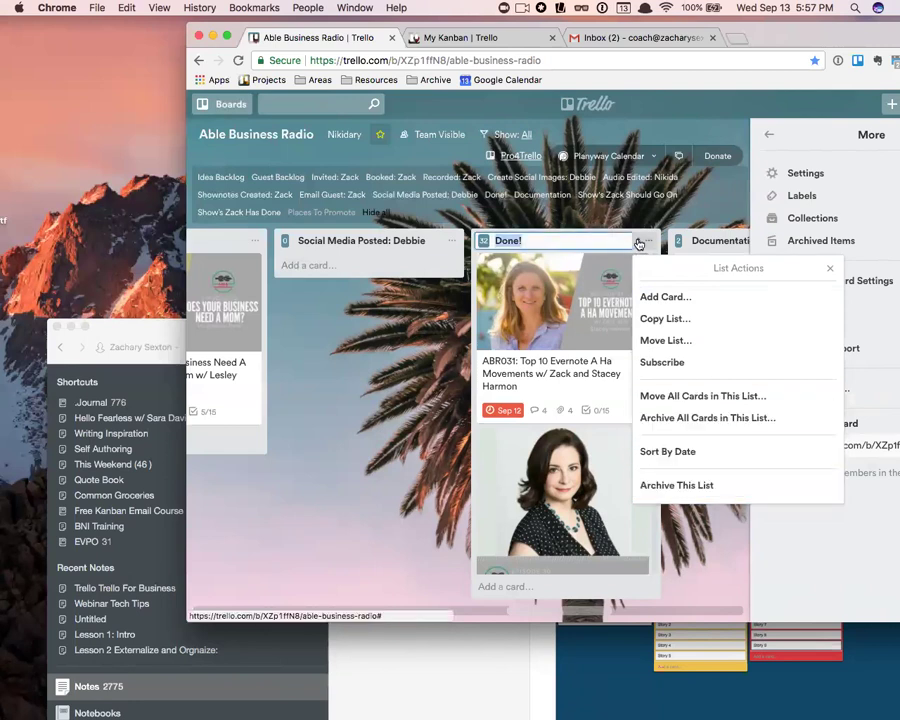
click(639, 244)
click(709, 214)
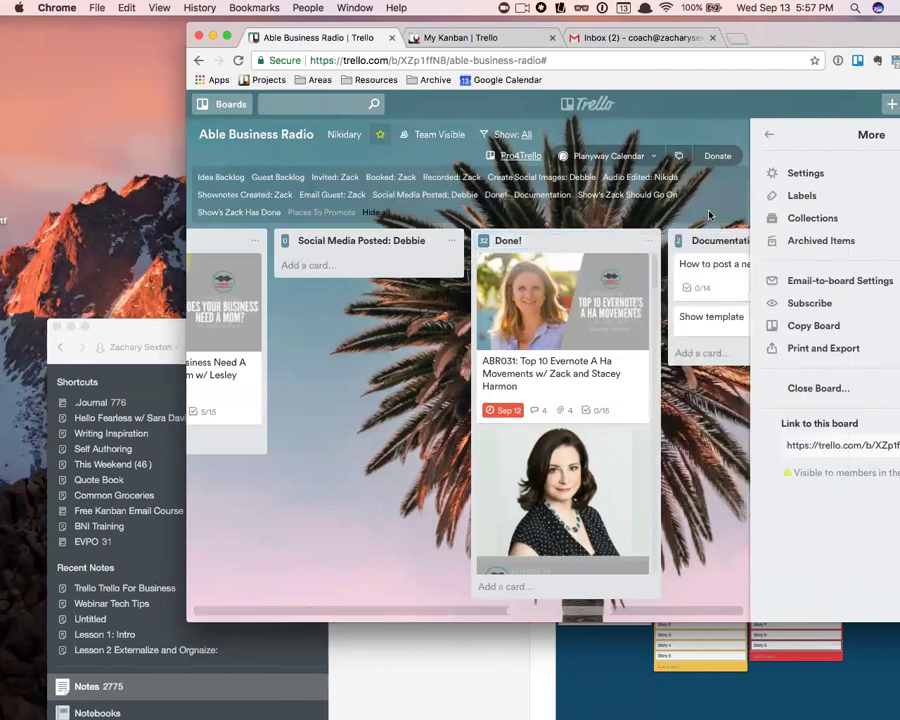
click(638, 242)
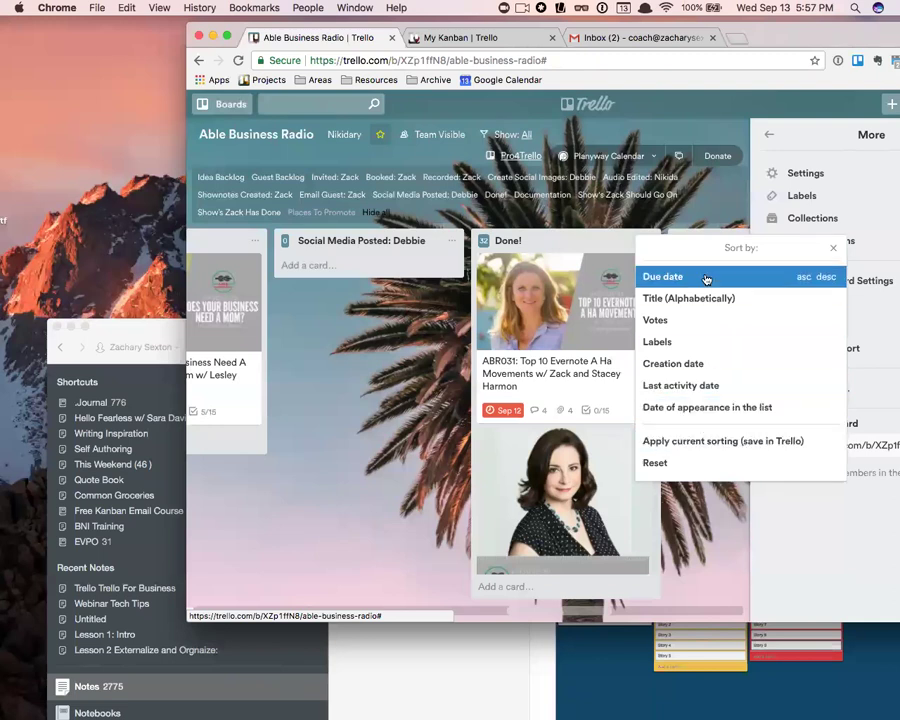
click(832, 248)
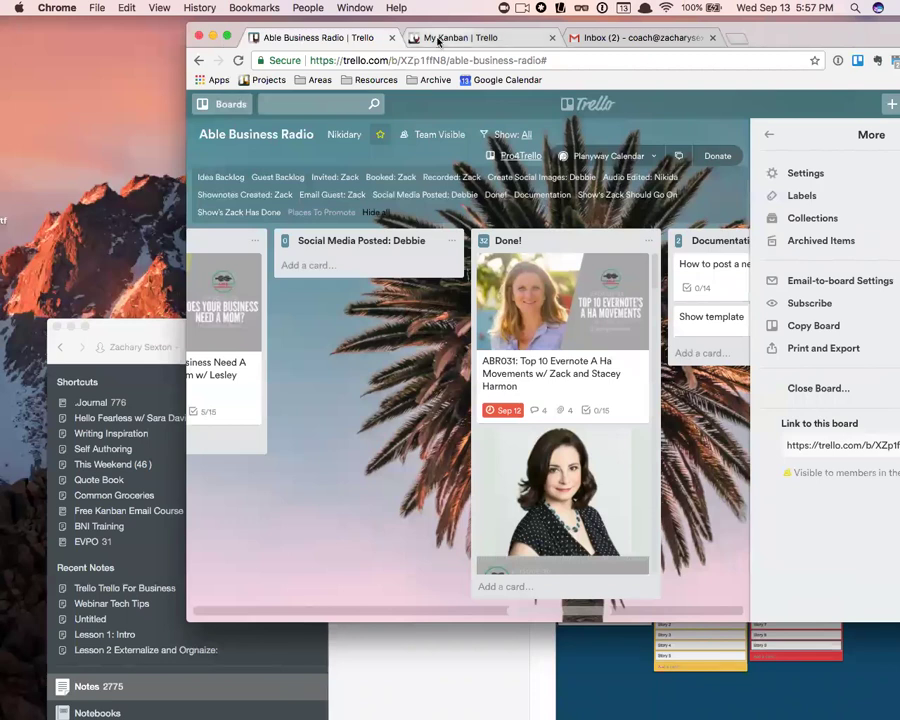
click(434, 37)
- Close the board menu, scroll left to Booked: Zack, and clear the card filter
click(262, 37)
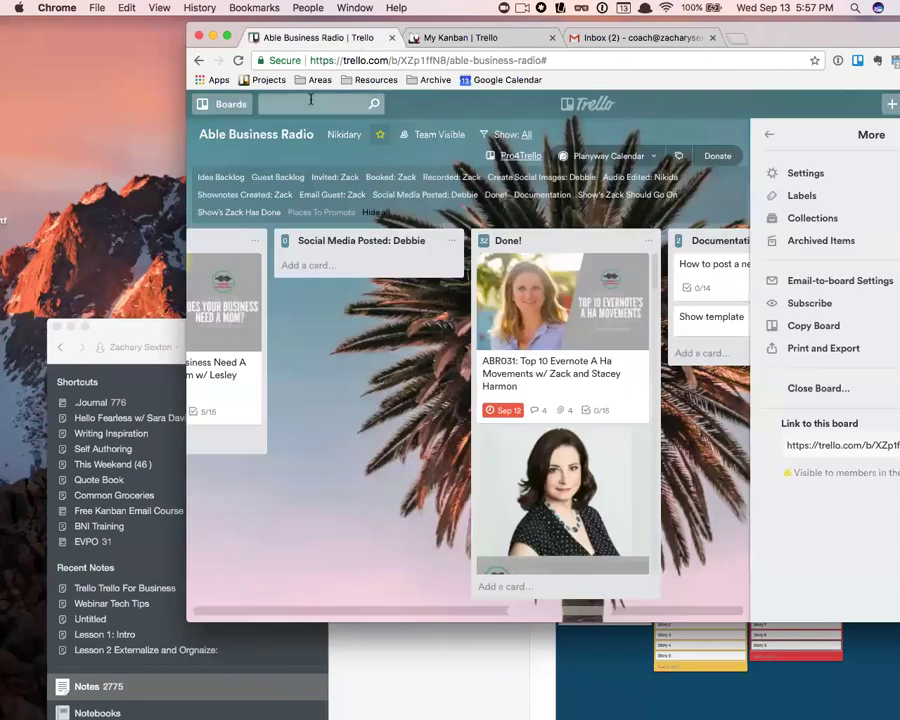
click(227, 36)
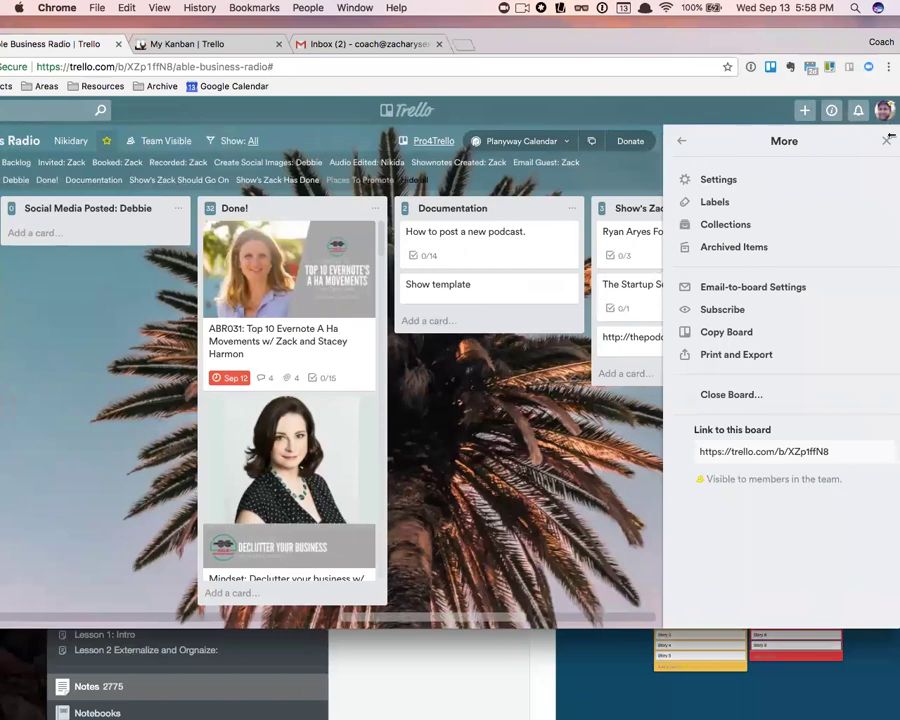
click(886, 141)
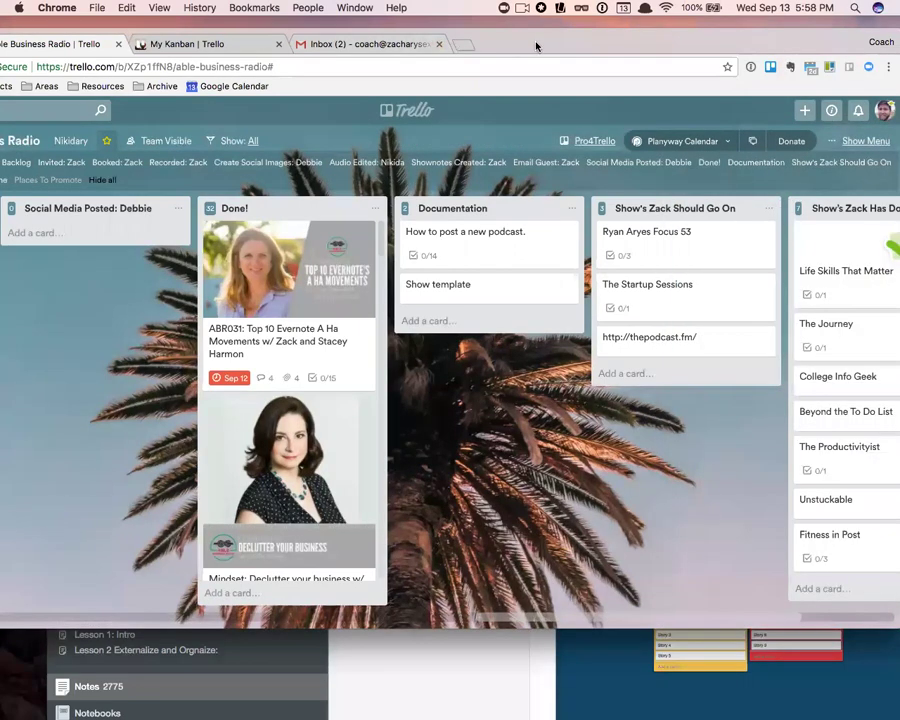
drag(607, 50, 684, 40)
scroll(200, 280, left, 10)
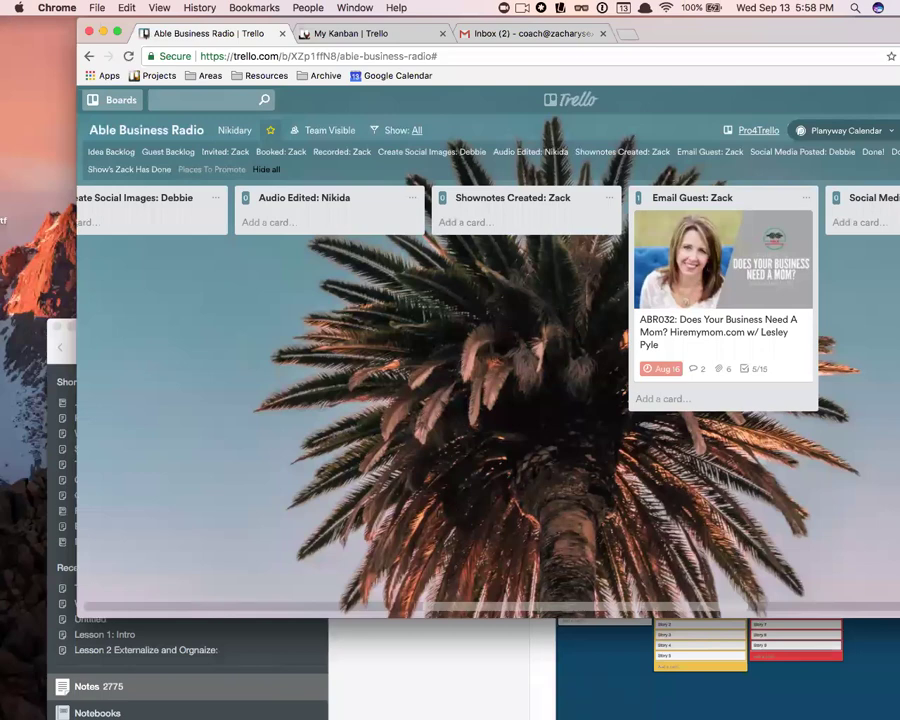
scroll(330, 328, left, 10)
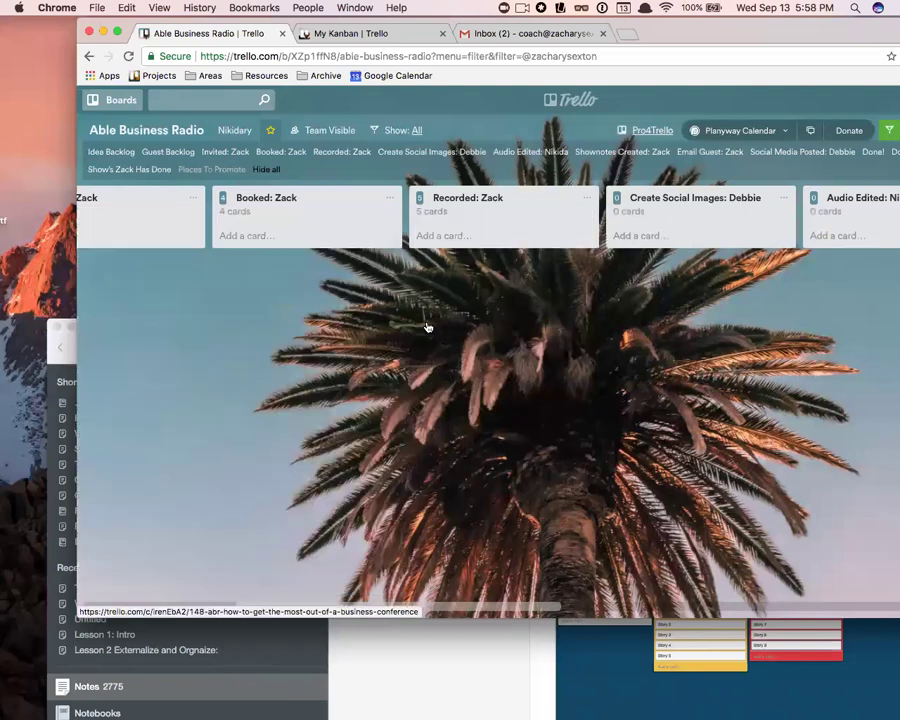
key(q)
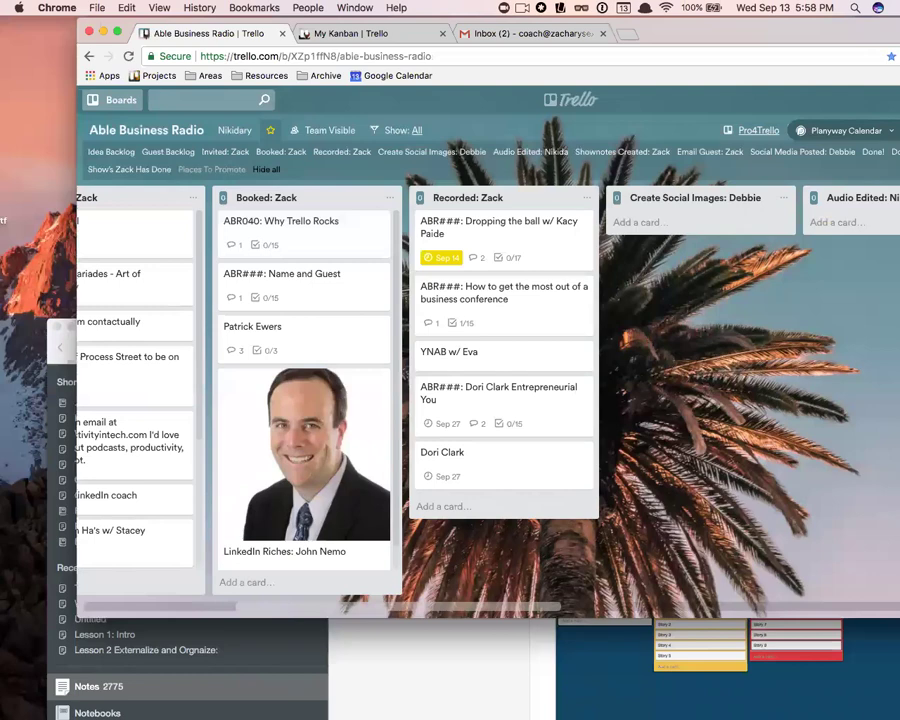
drag(797, 34, 617, 32)
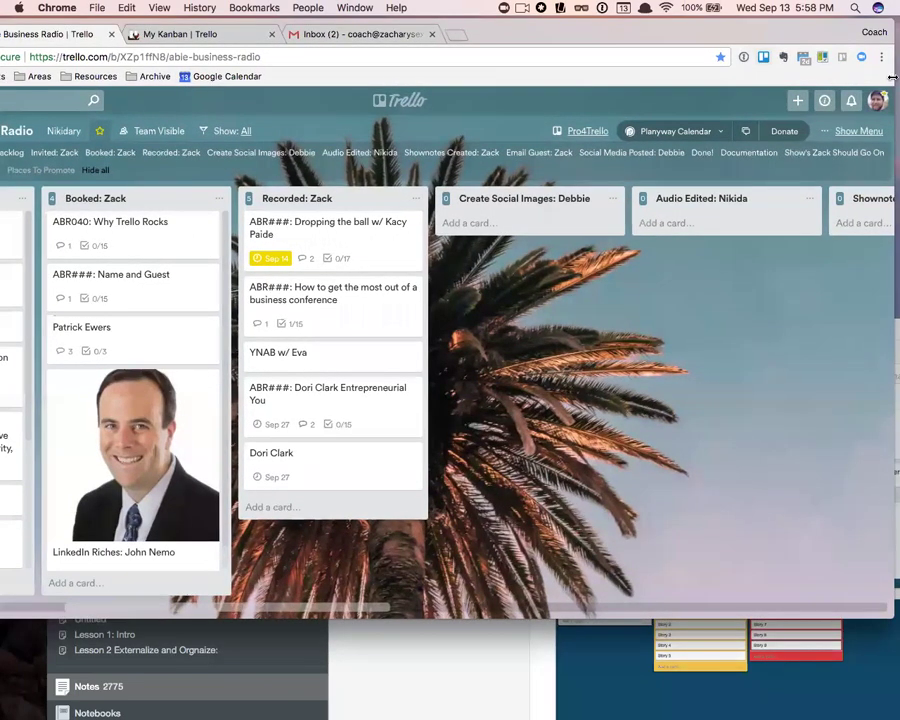
click(876, 102)
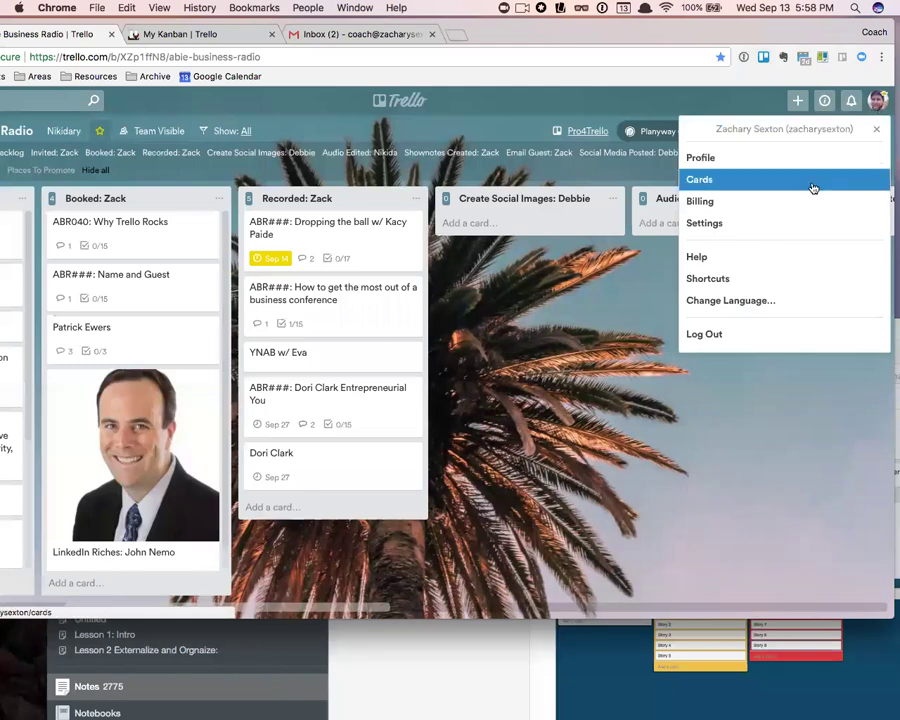
click(788, 278)
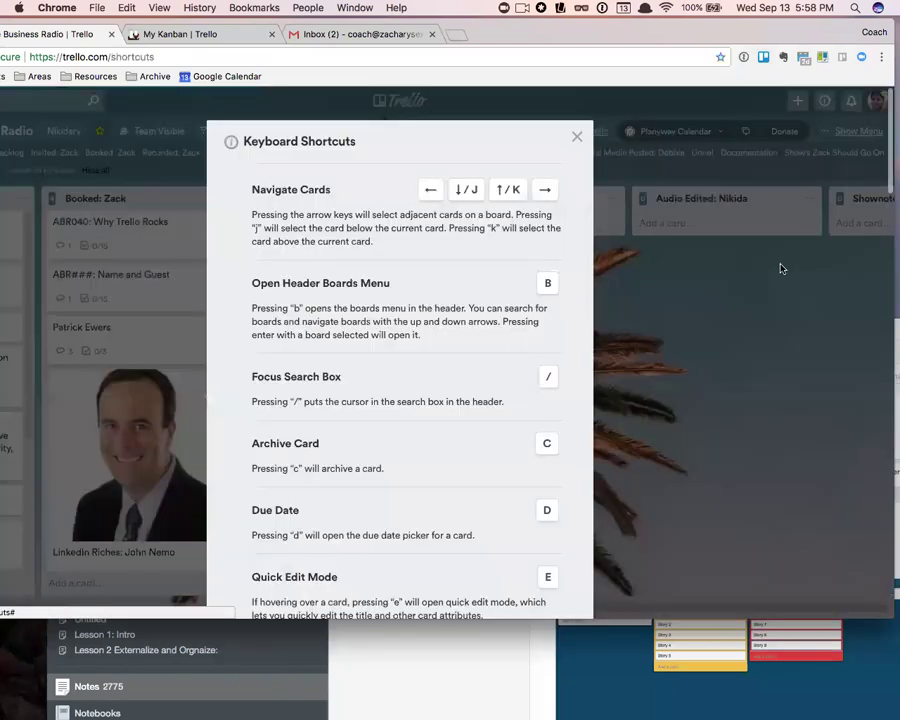
click(578, 137)
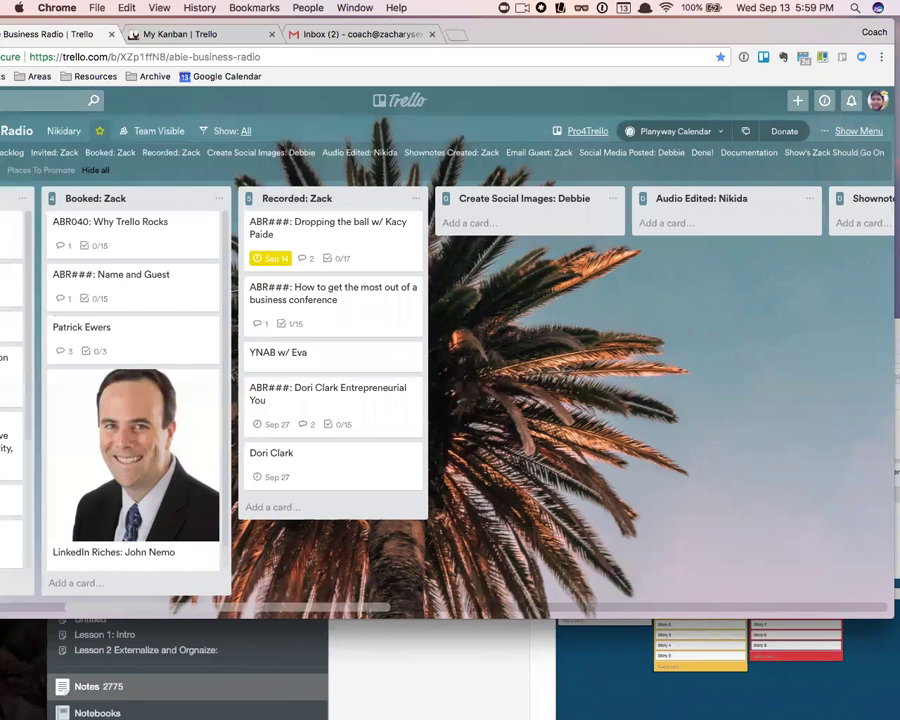
key(super+Tab)
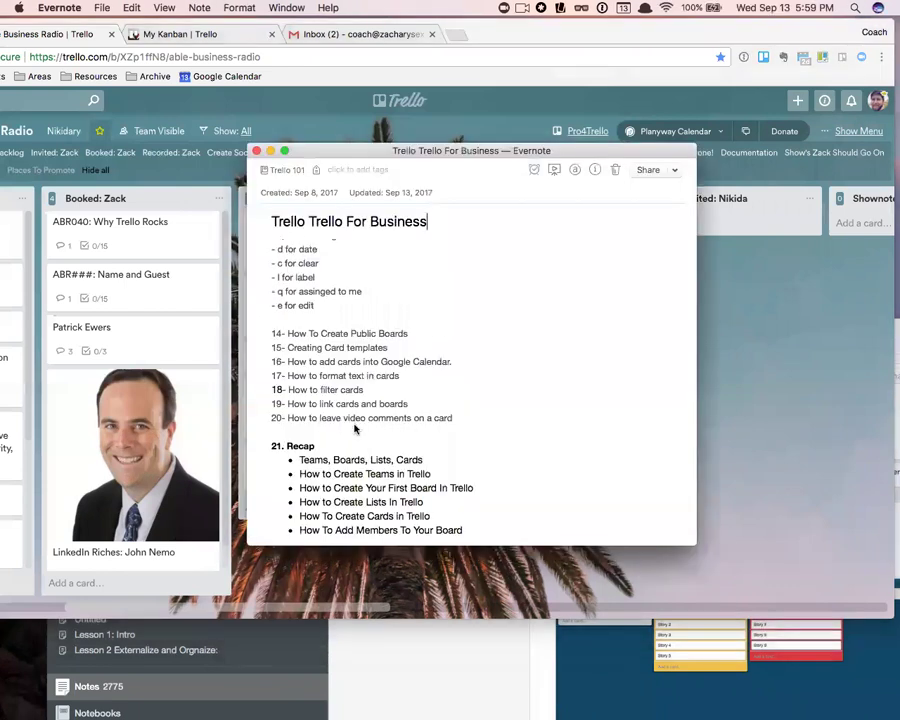
- Delete the note's last two shortcut lines and hide the Evernote note window
scroll(355, 429, down, 3)
drag(271, 246, 314, 260)
key(BackSpace)
drag(350, 153, 334, 160)
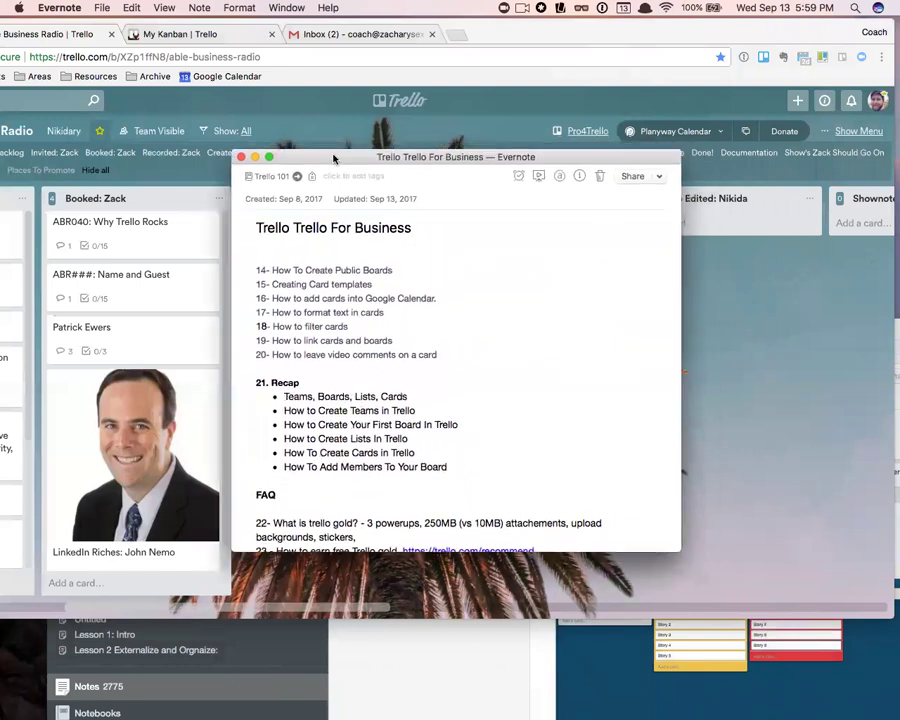
key(super+w)
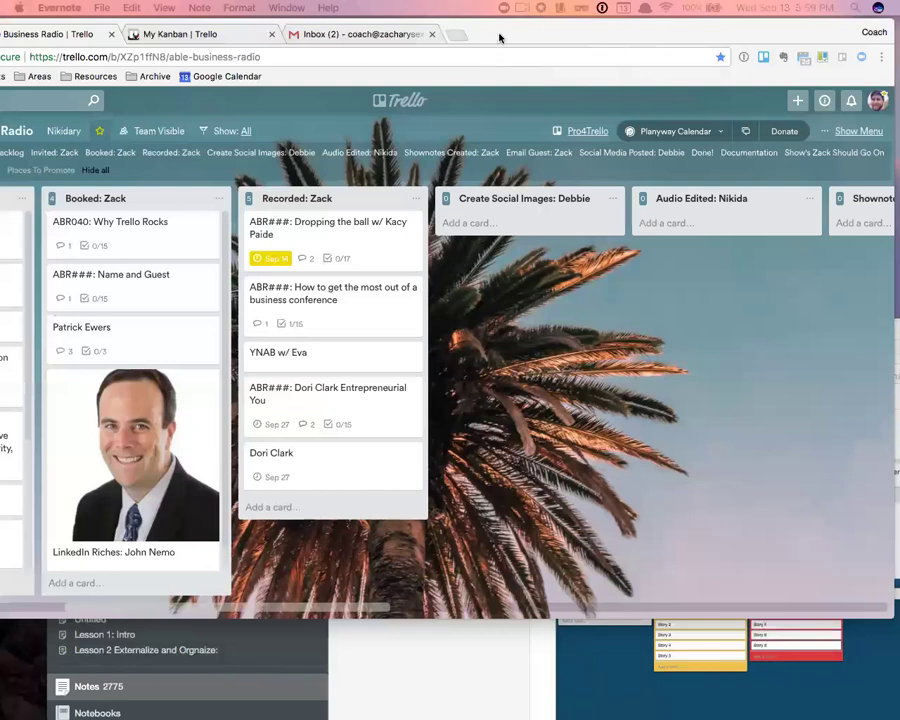
- Bring the Trello board to the front and start a new screen recording of the board area
drag(500, 37, 581, 35)
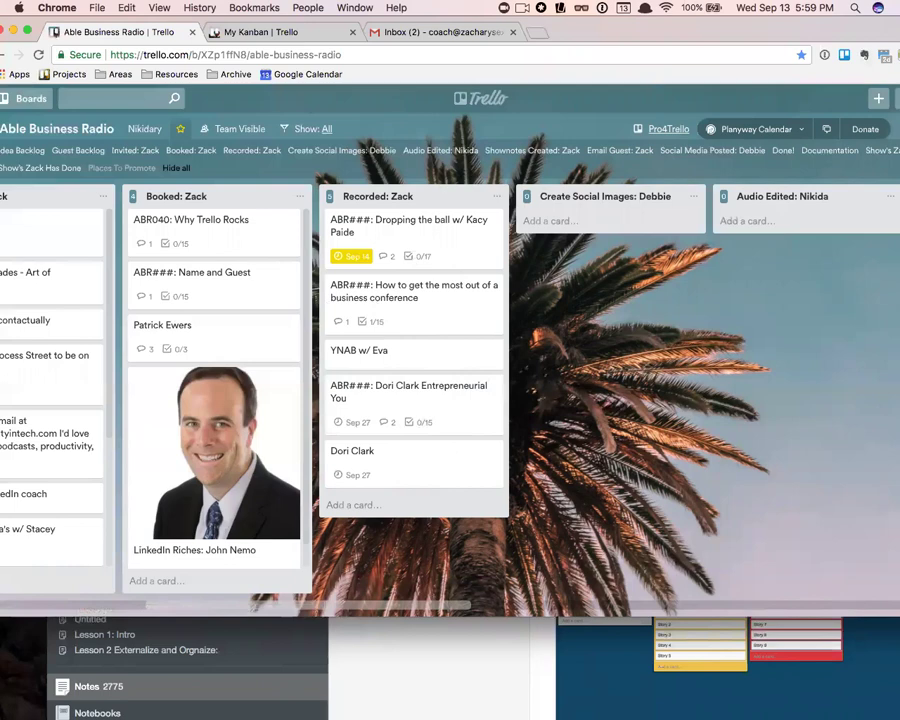
key(super+Tab)
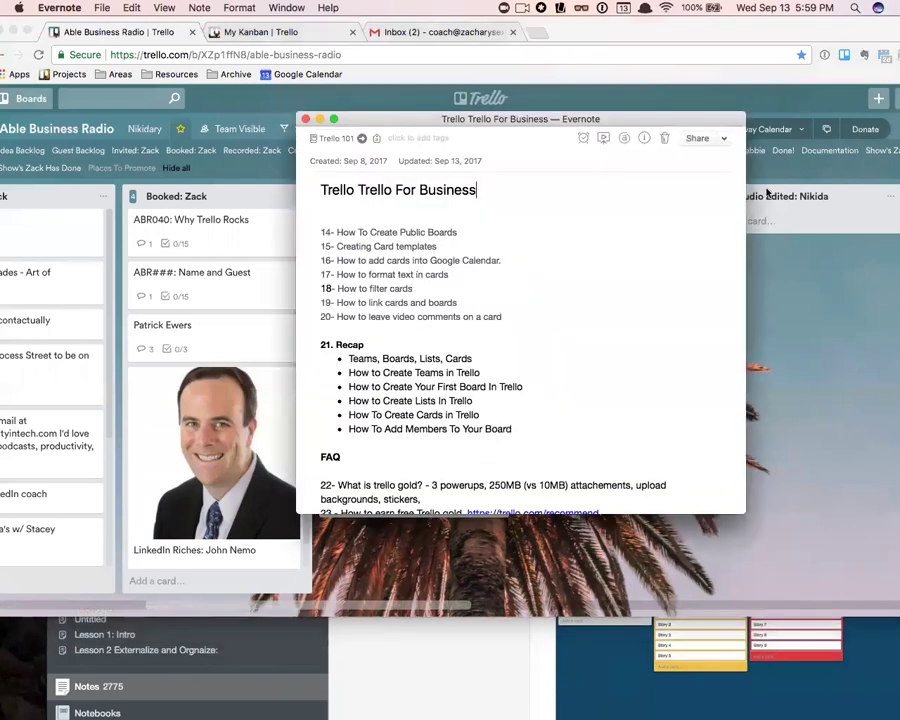
drag(523, 122, 0, 275)
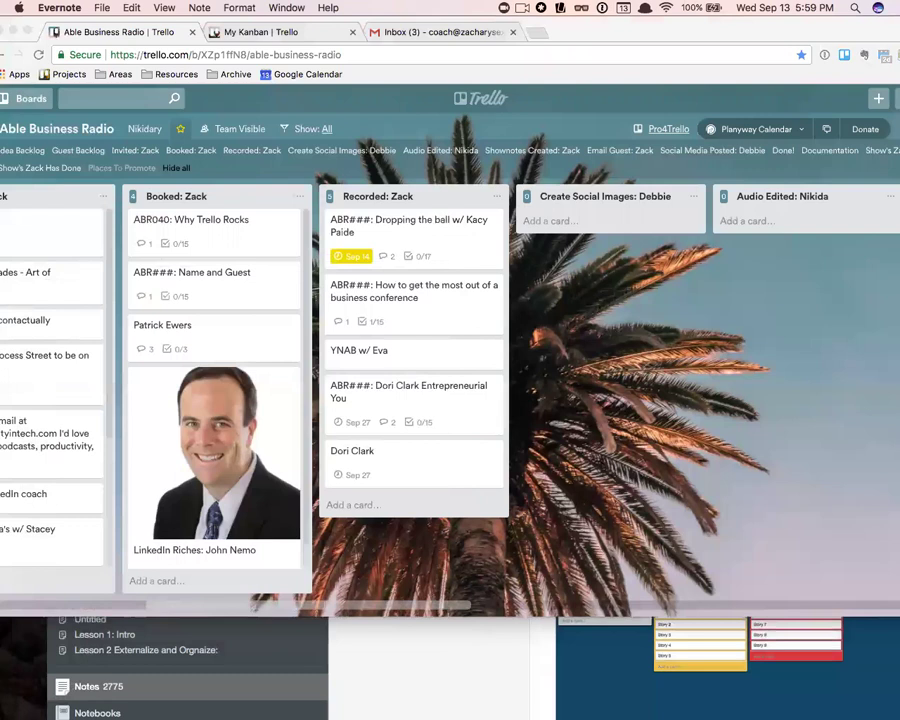
click(540, 8)
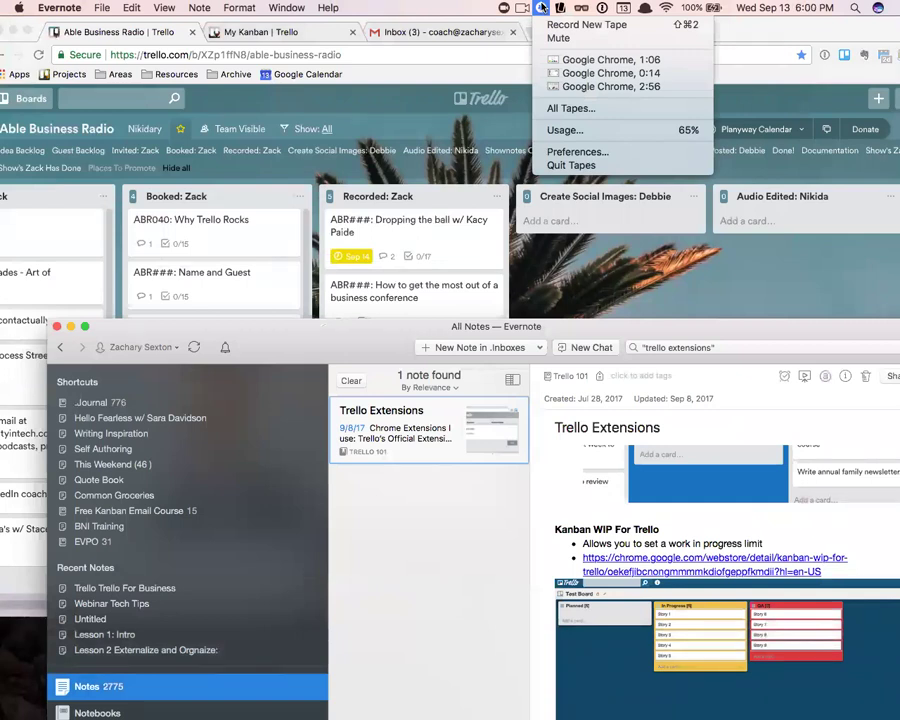
click(674, 302)
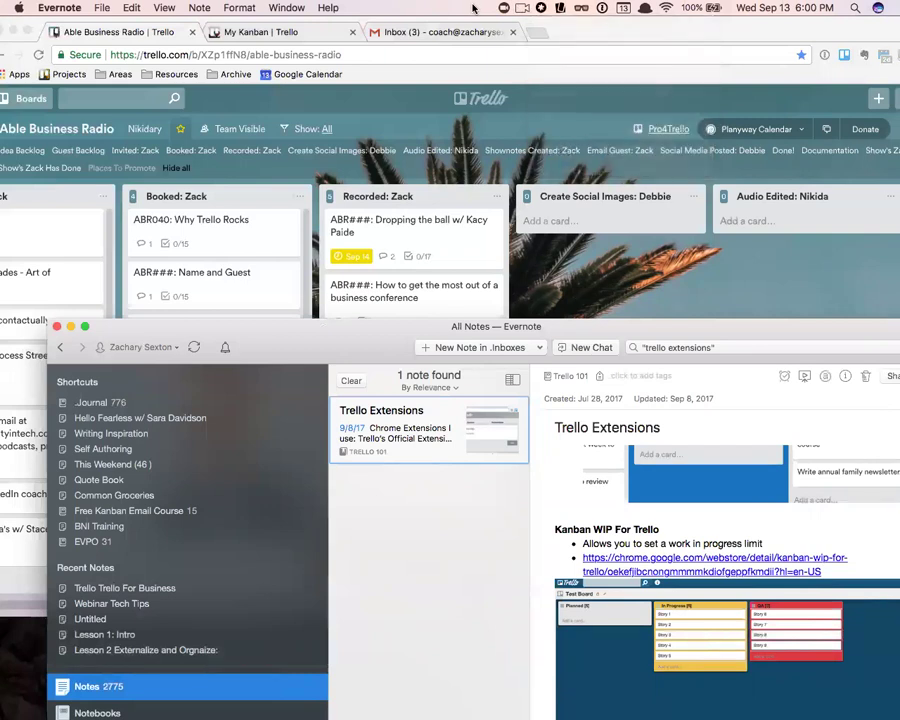
click(674, 302)
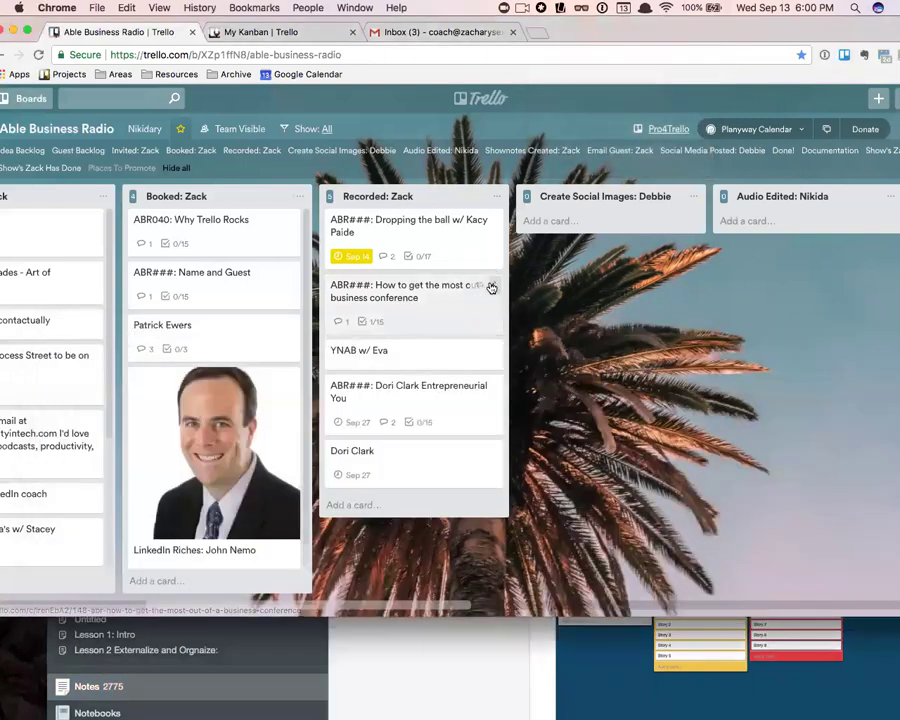
click(542, 8)
click(565, 22)
drag(102, 115, 863, 466)
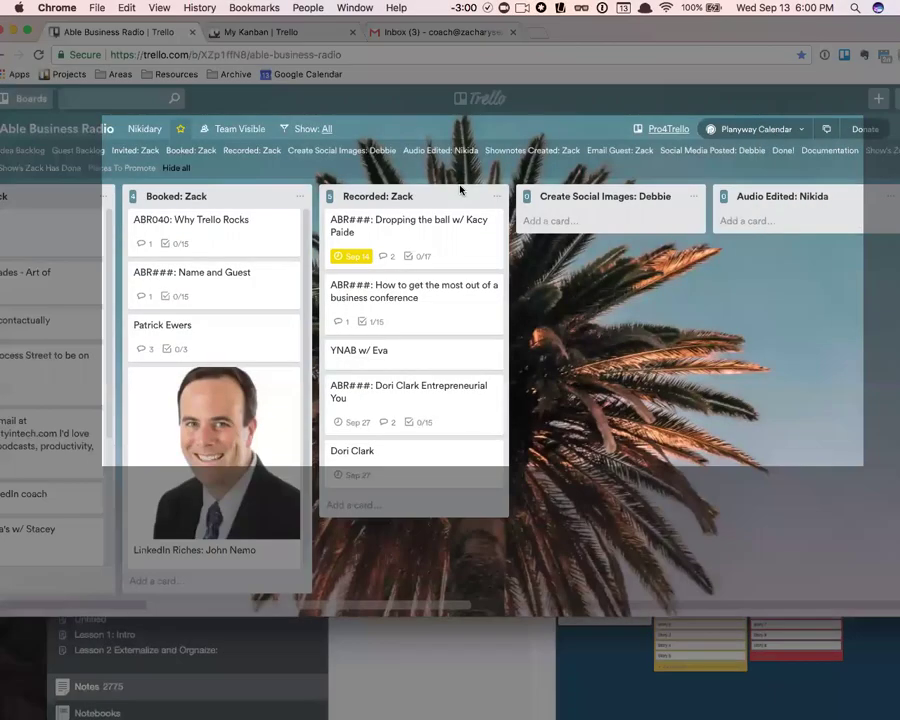
- Stop the recording and post its video link as a comment on the Dori Clark Entrepreneurial You card
click(490, 9)
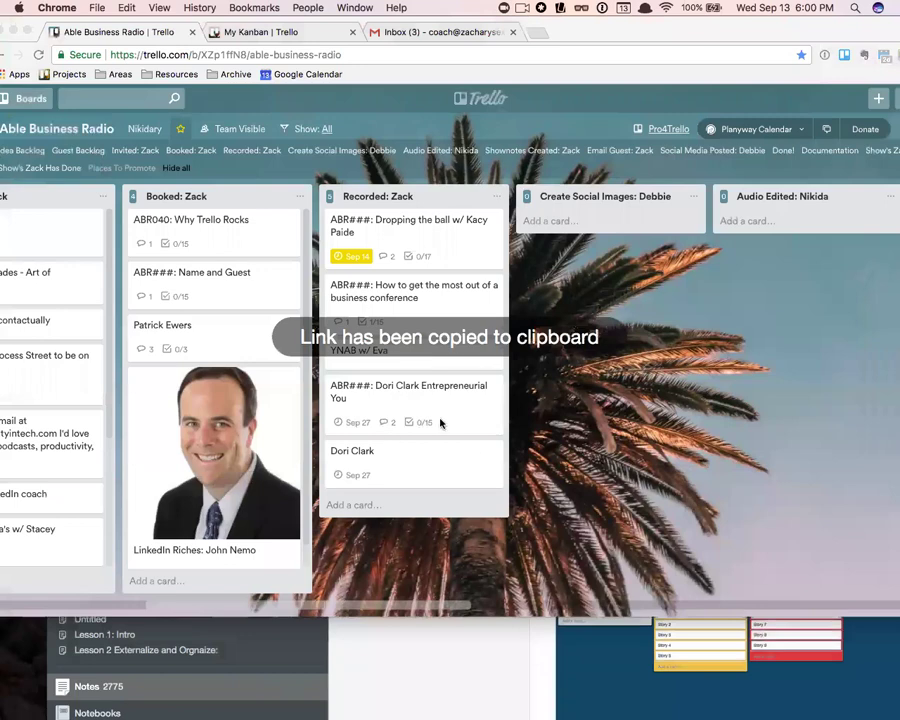
click(451, 408)
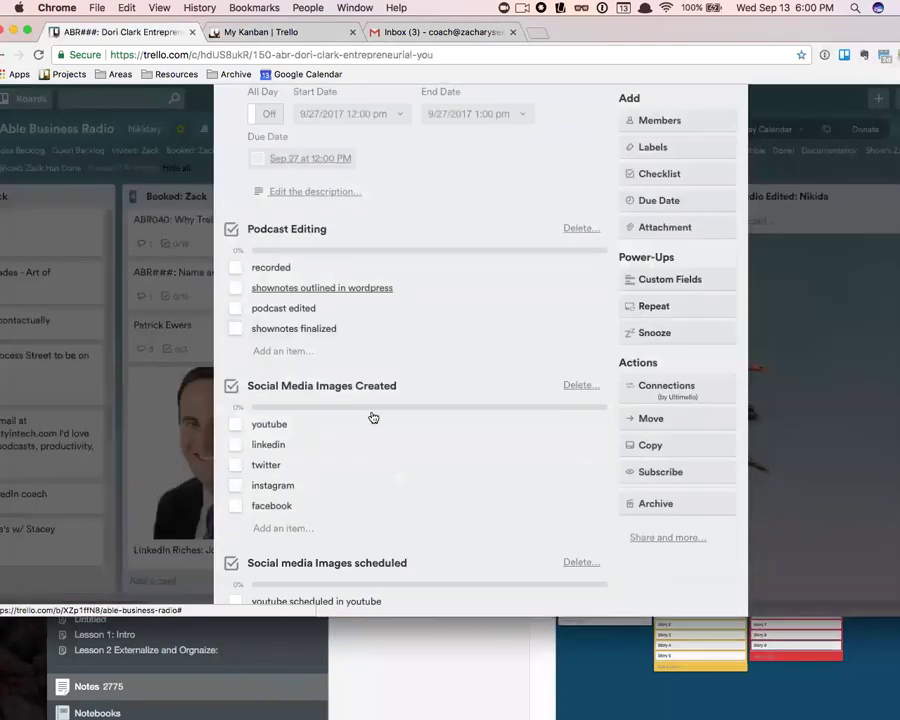
scroll(370, 414, down, 10)
click(295, 254)
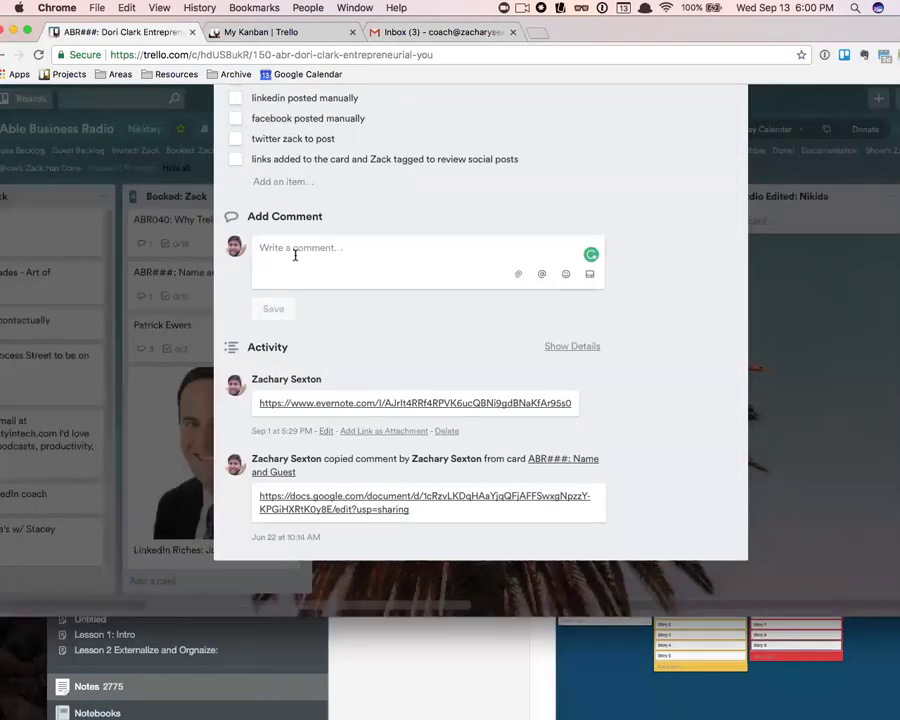
click(283, 320)
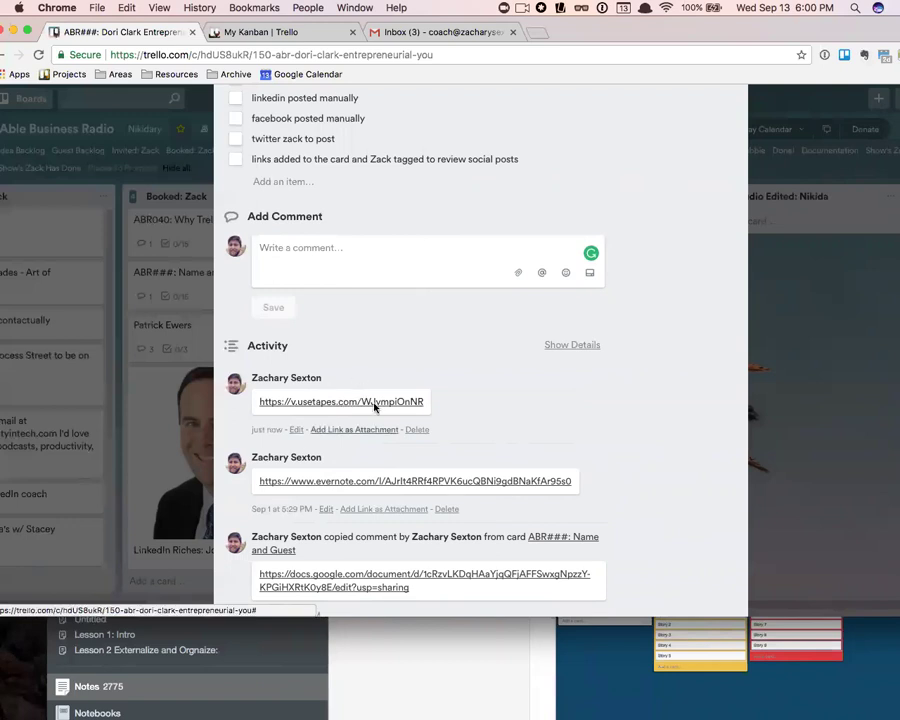
scroll(395, 340, up, 1)
scroll(395, 340, up, 1)
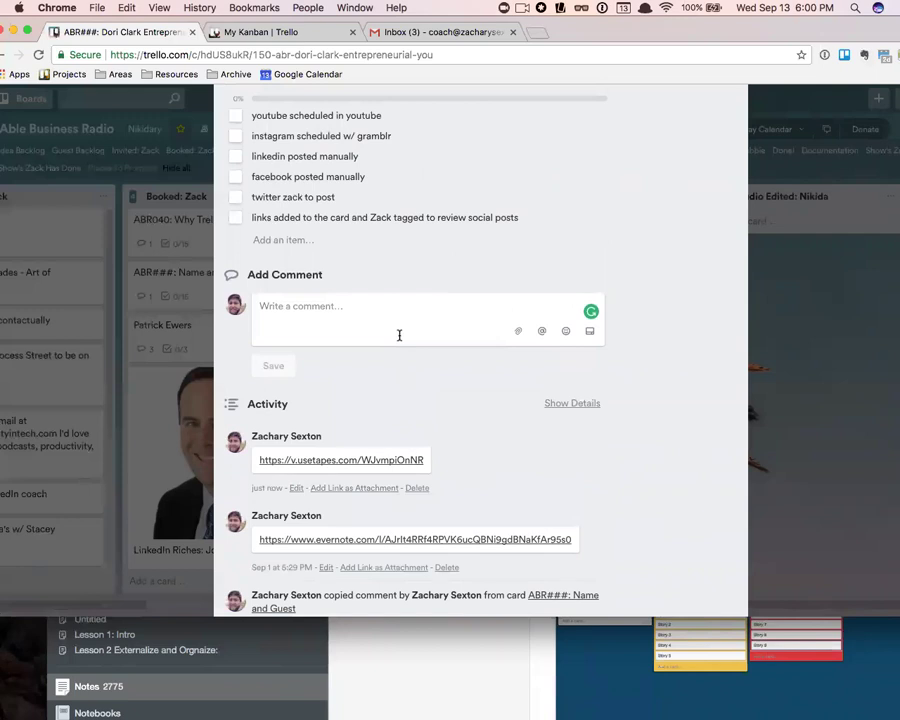
scroll(365, 380, up, 10)
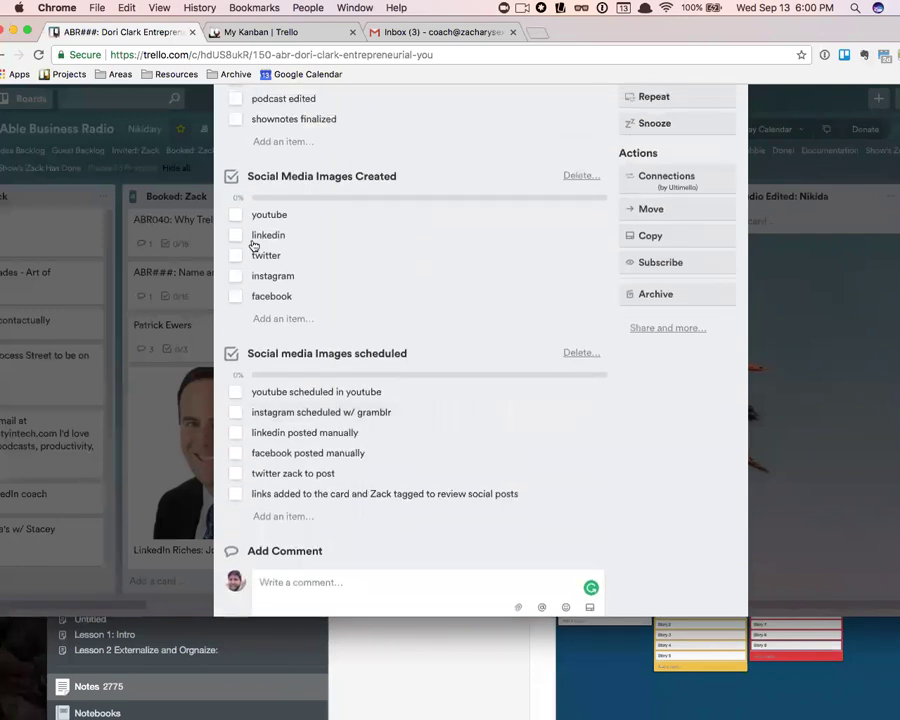
scroll(499, 245, up, 1)
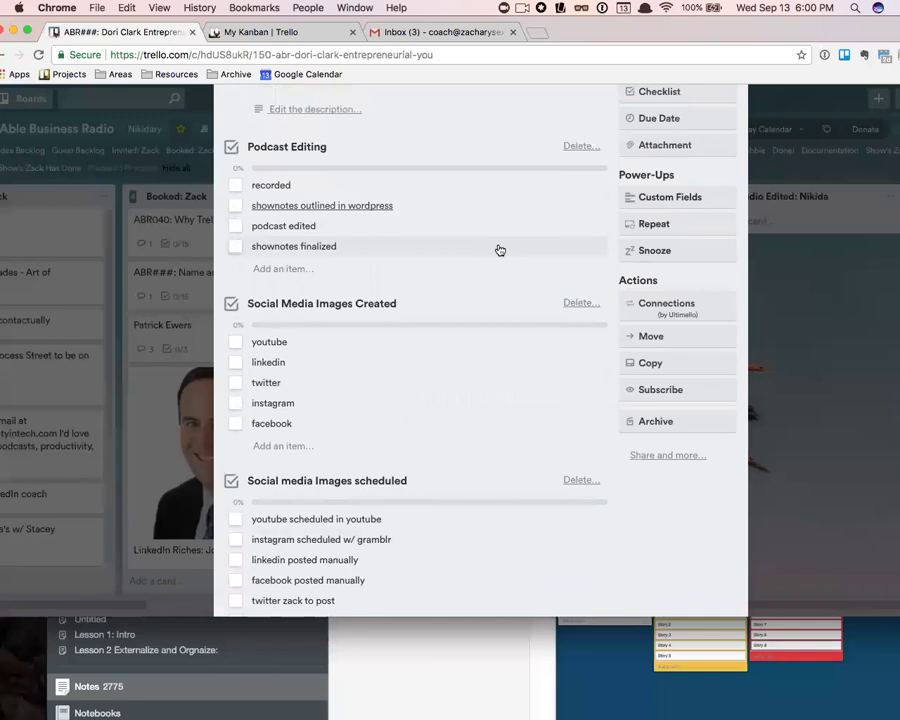
scroll(490, 267, up, 3)
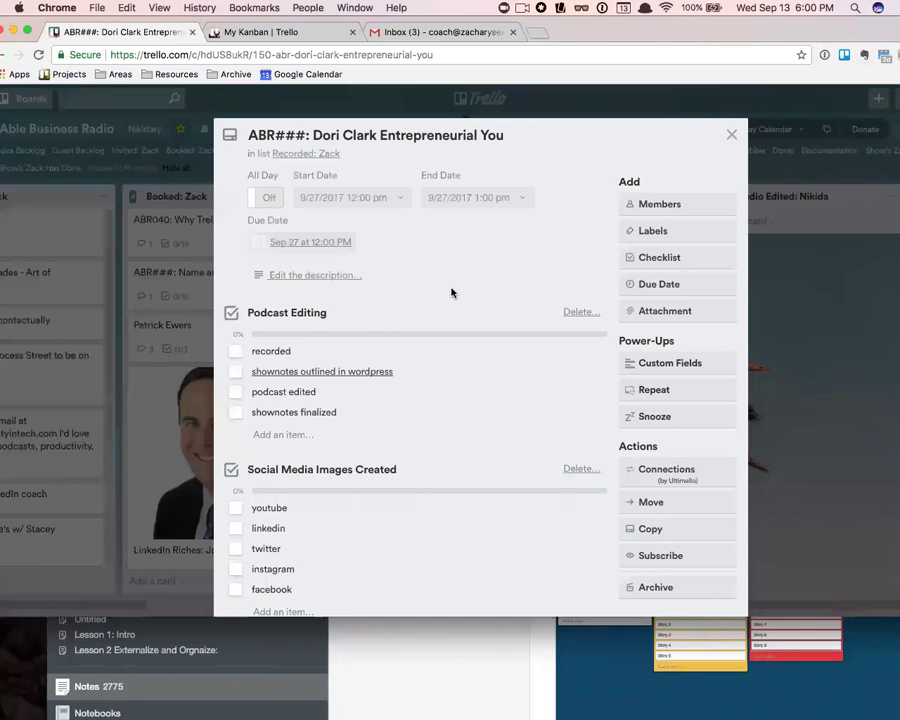
scroll(546, 253, down, 8)
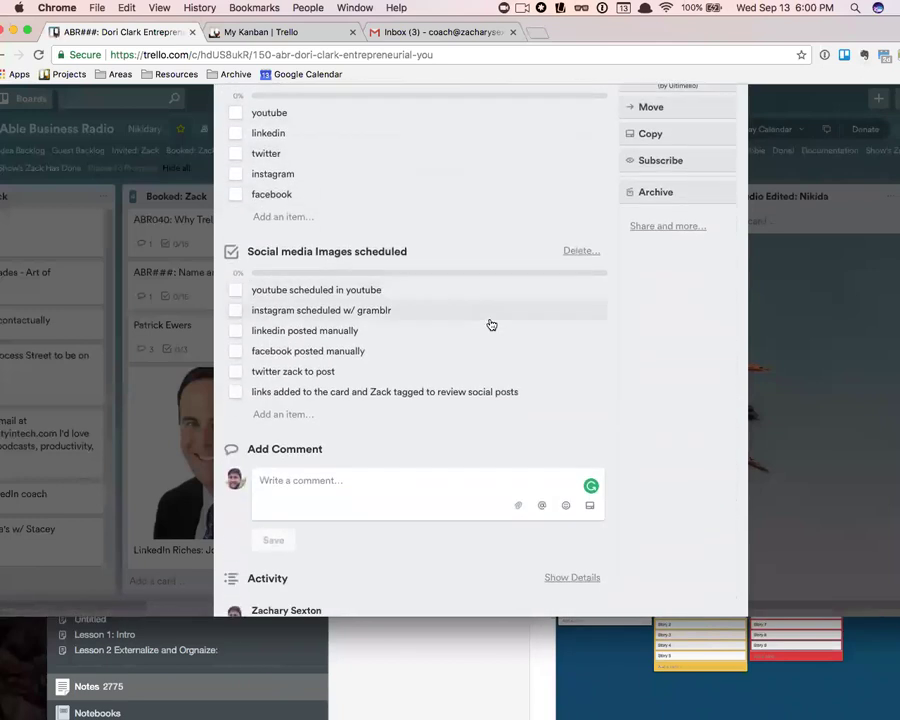
scroll(332, 488, up, 8)
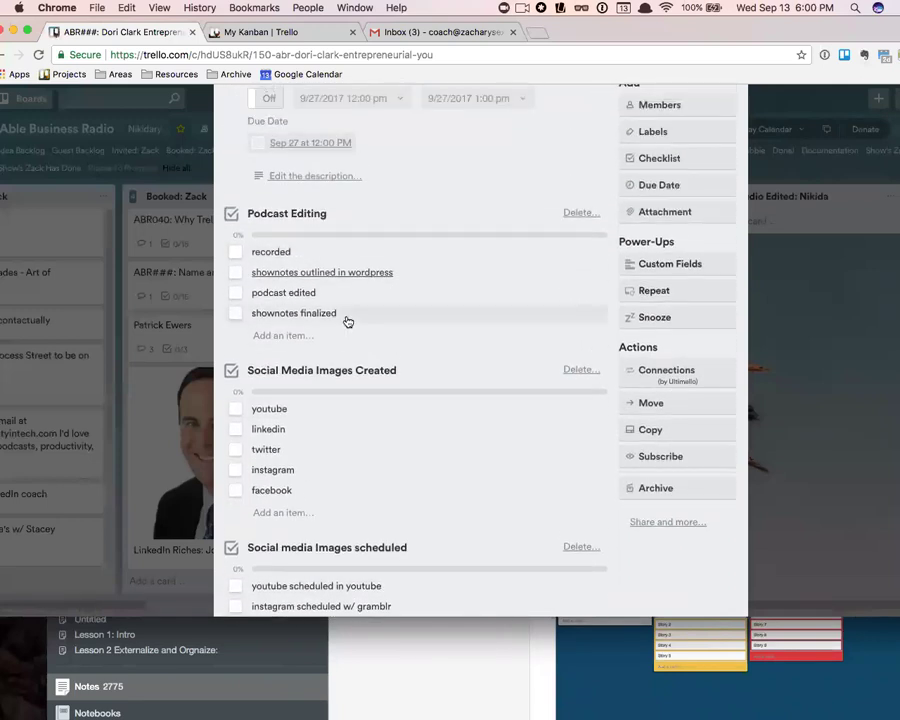
scroll(676, 150, up, 3)
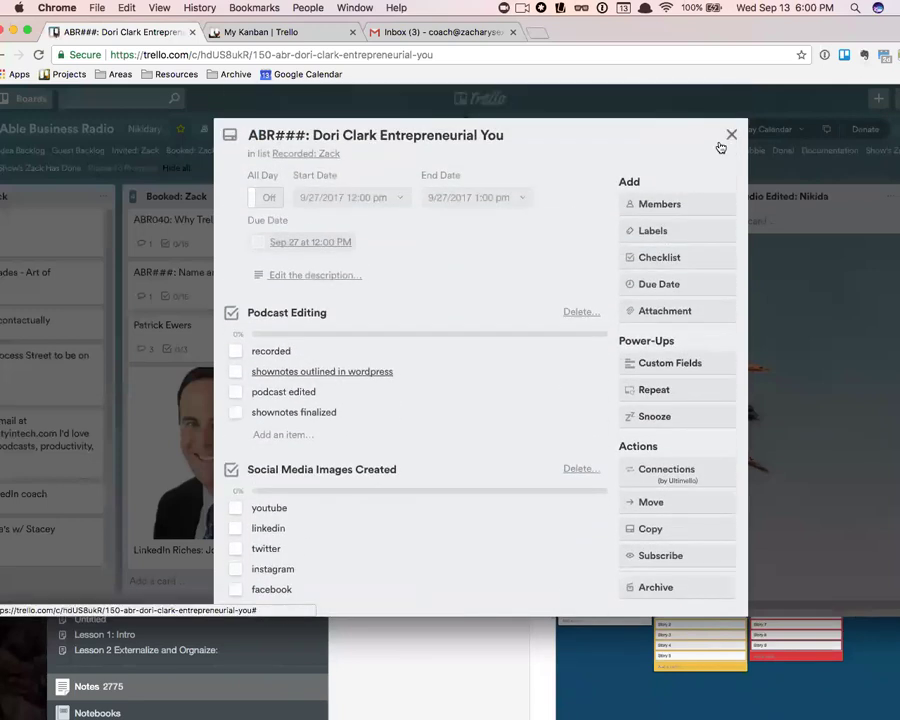
scroll(482, 247, down, 10)
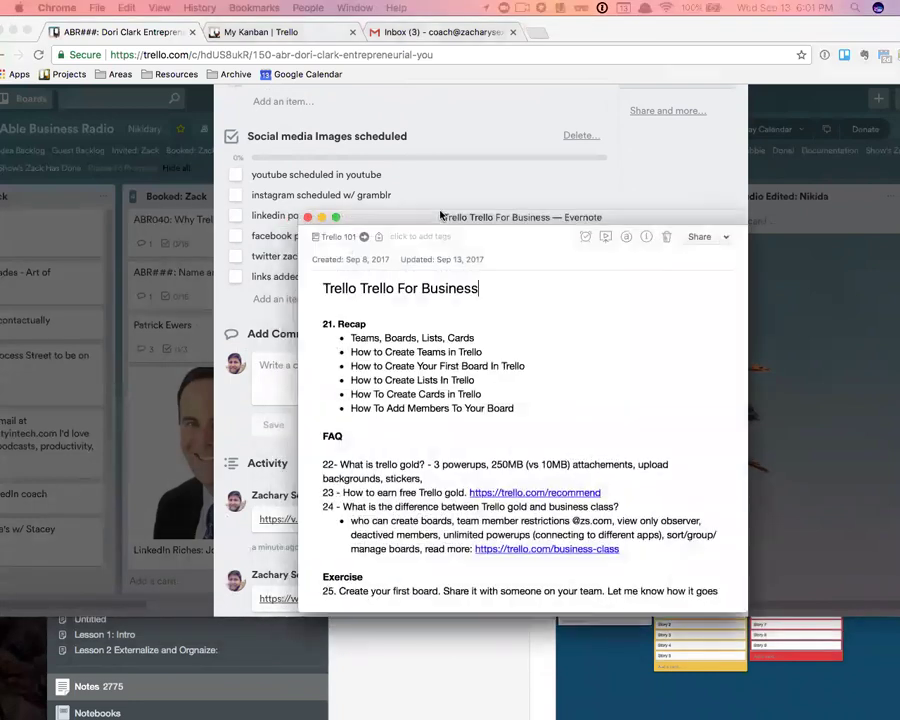
scroll(424, 400, down, 2)
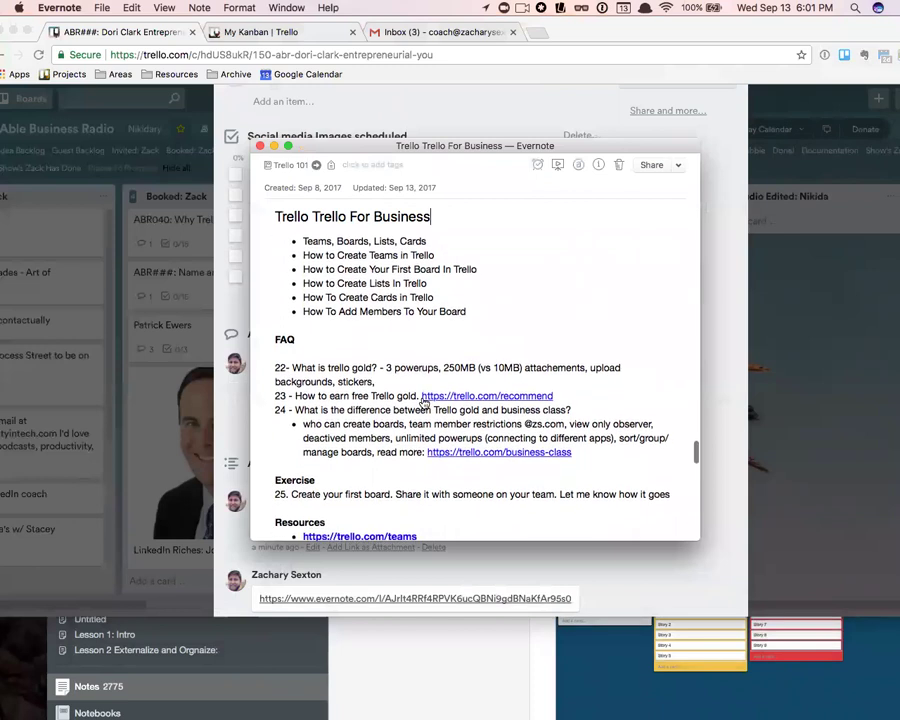
scroll(369, 404, down, 5)
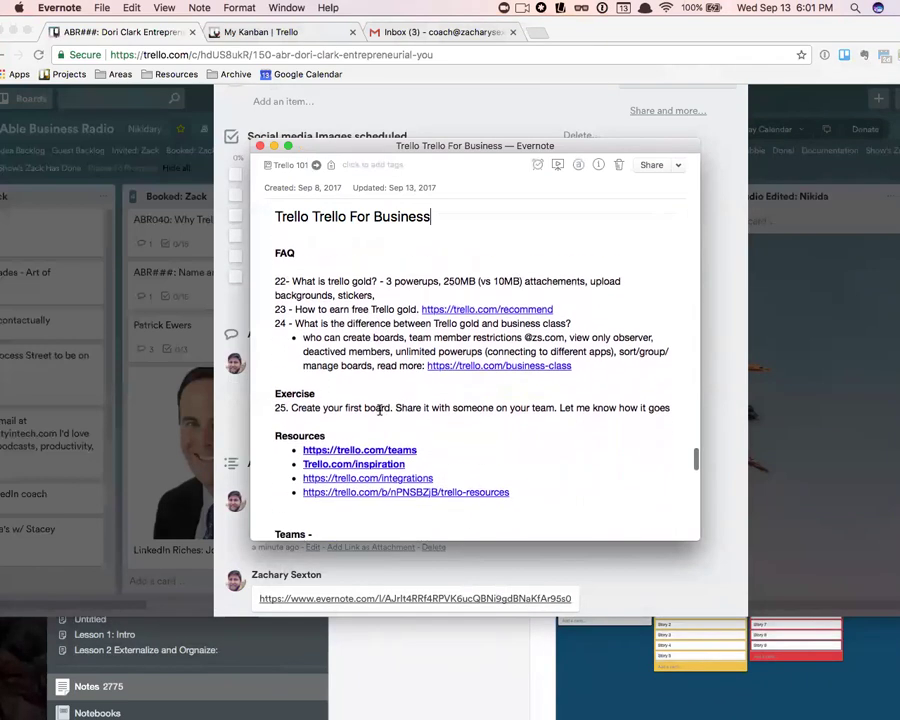
scroll(295, 350, down, 2)
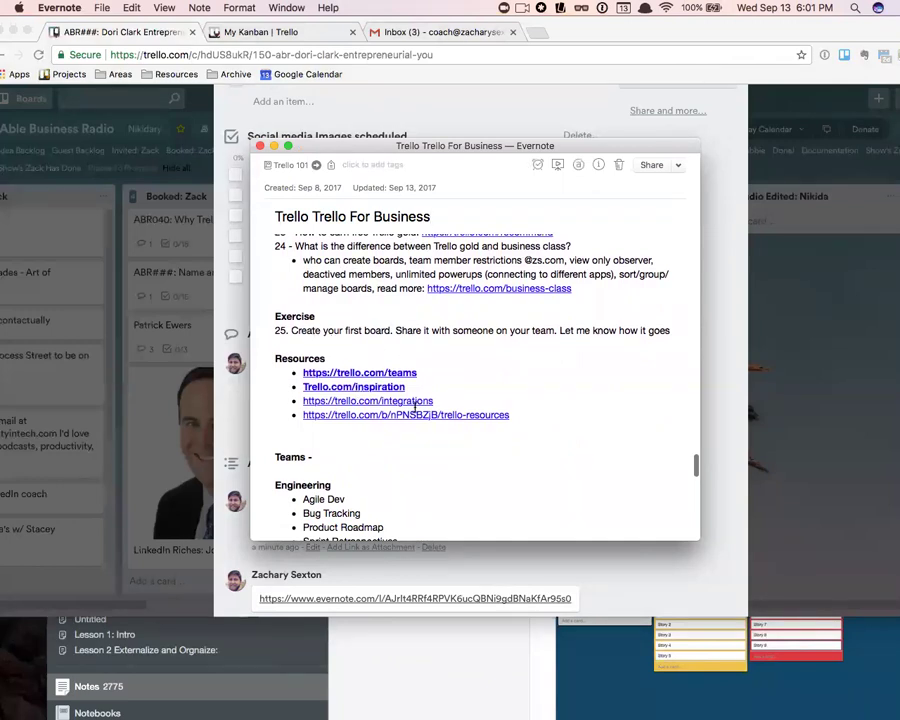
scroll(383, 430, down, 1)
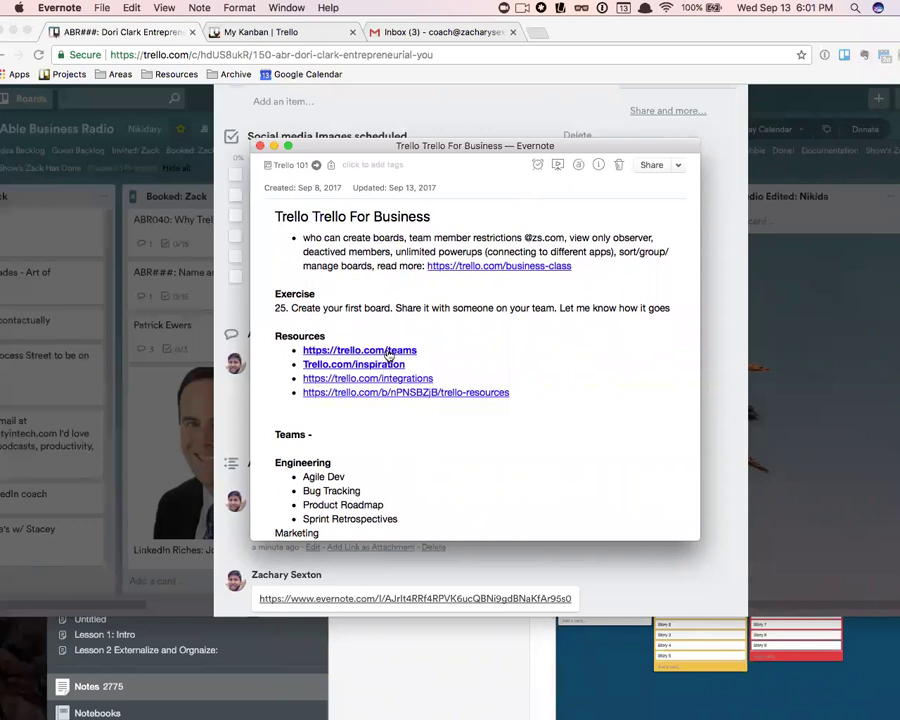
- Open the note's trello.com/teams link and scroll to the Human Resources playbook
click(388, 352)
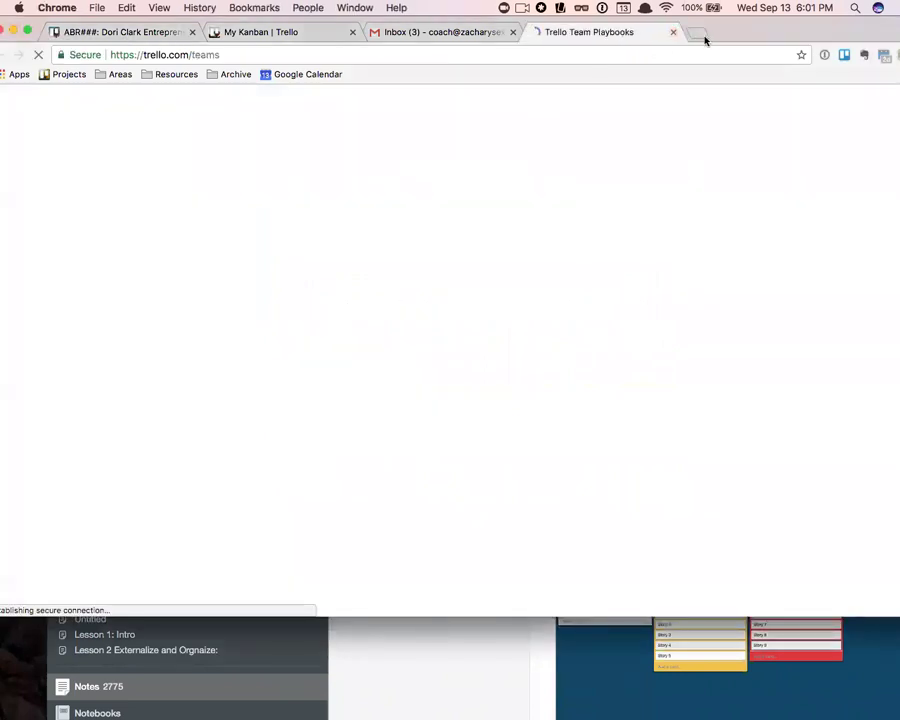
scroll(493, 190, down, 5)
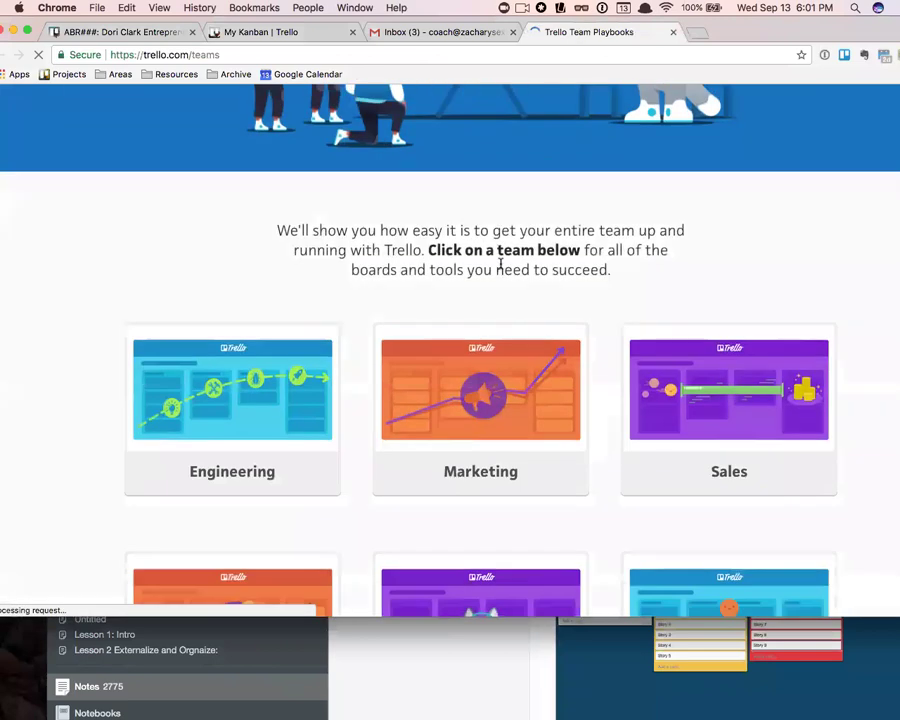
scroll(470, 262, down, 2)
scroll(340, 330, down, 1)
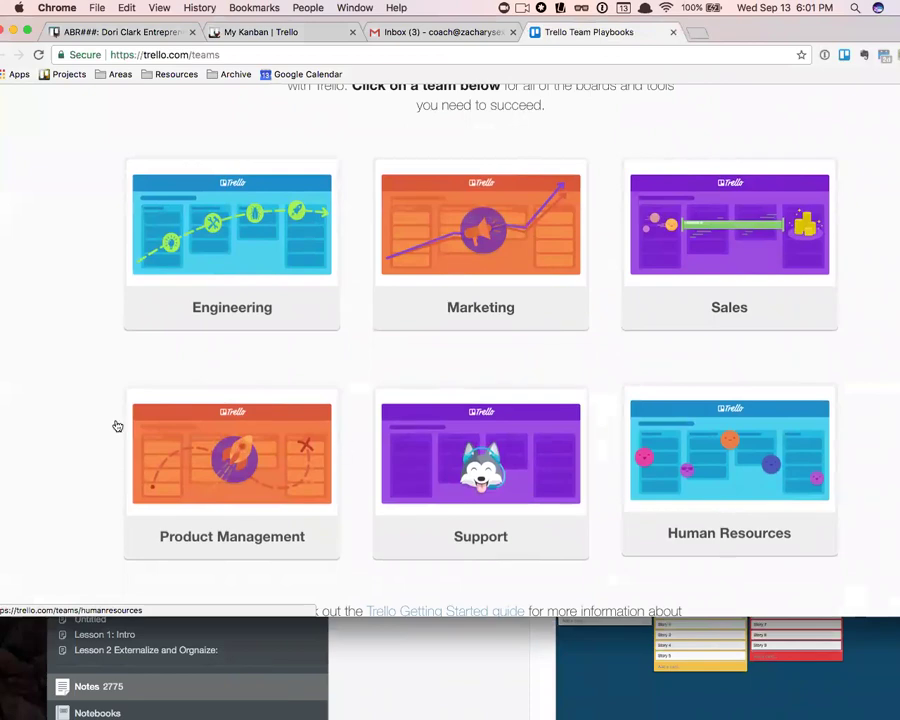
scroll(305, 515, down, 10)
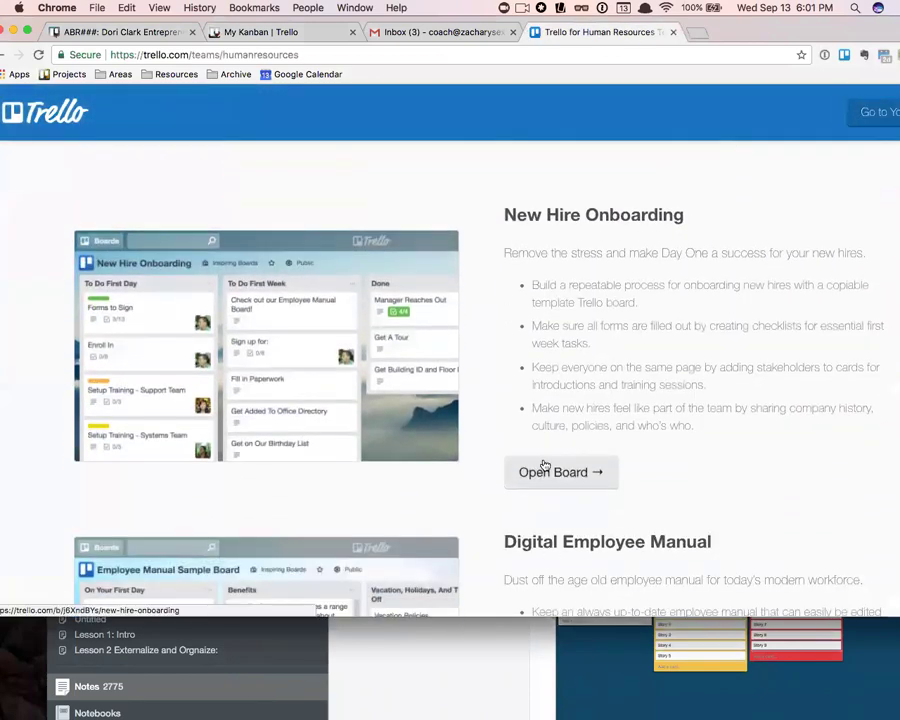
- Open the New Hire Onboarding board, view its More options, then return to Human Resources and select the URL path
click(556, 472)
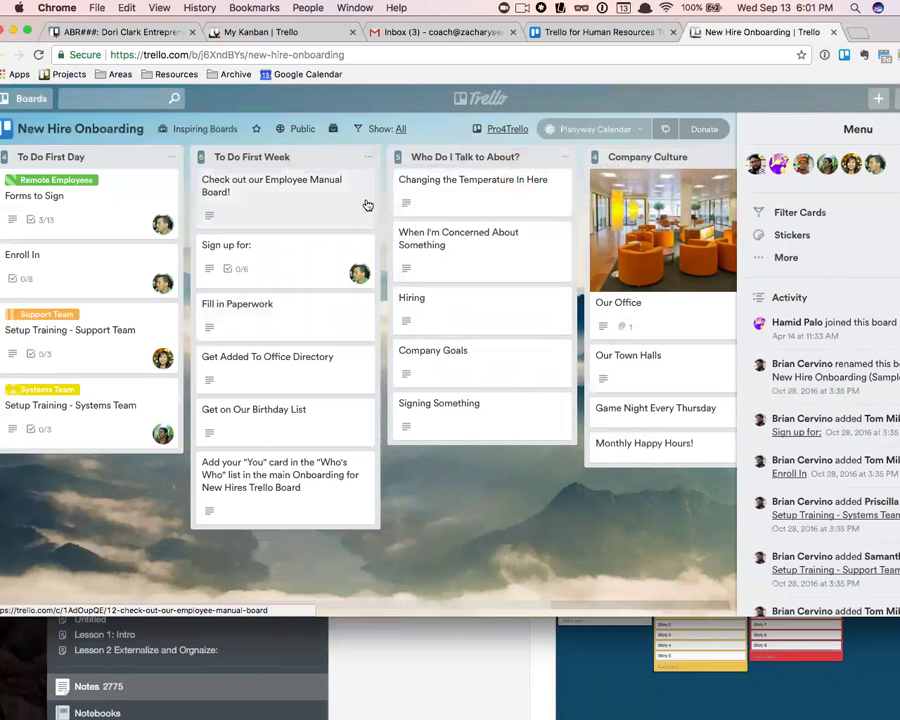
scroll(301, 181, right, 5)
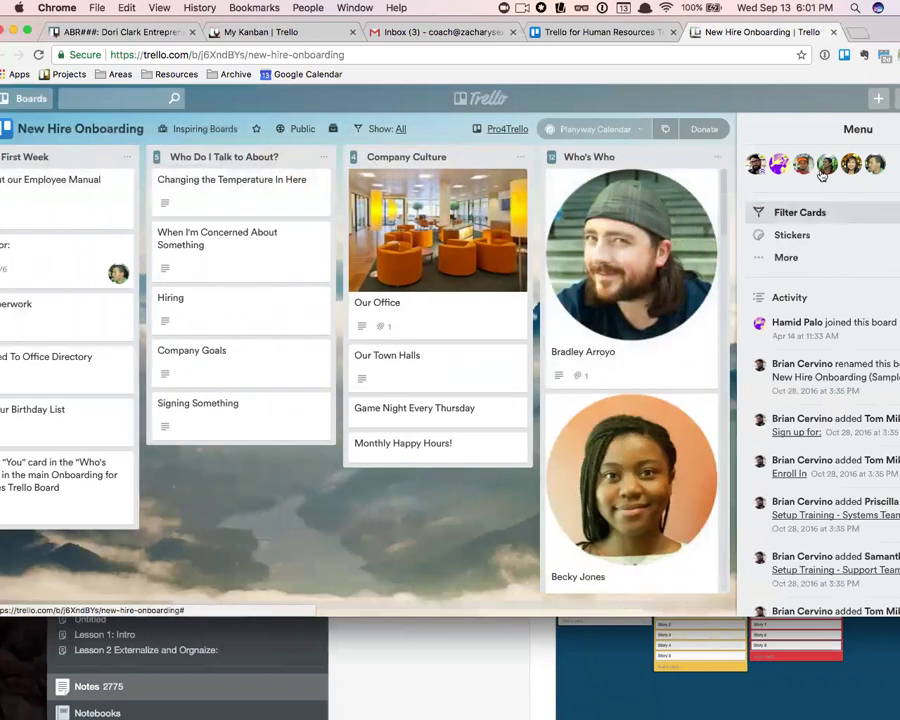
click(785, 257)
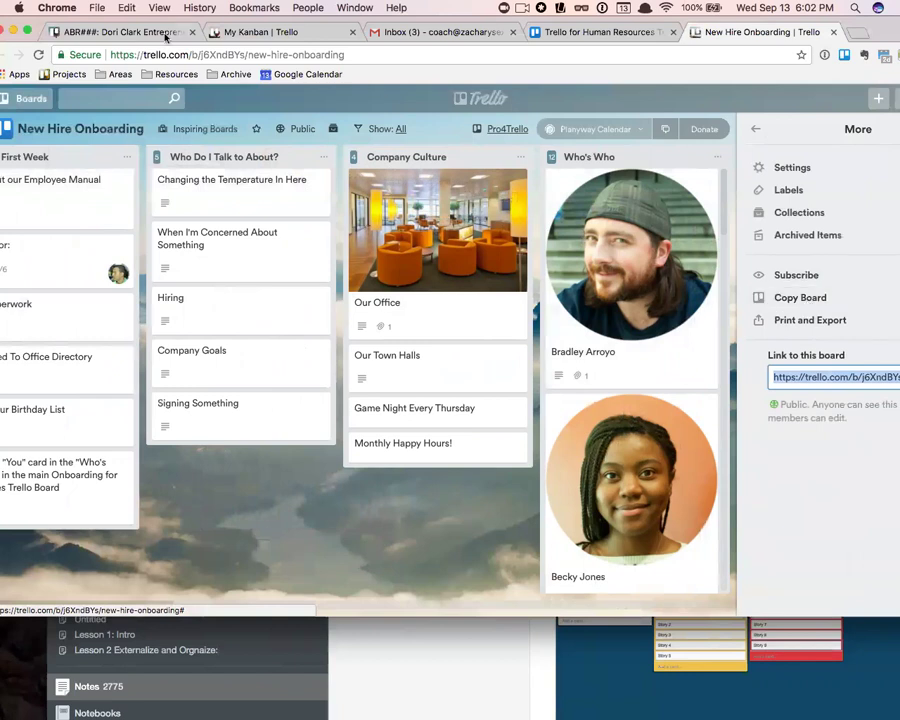
click(552, 34)
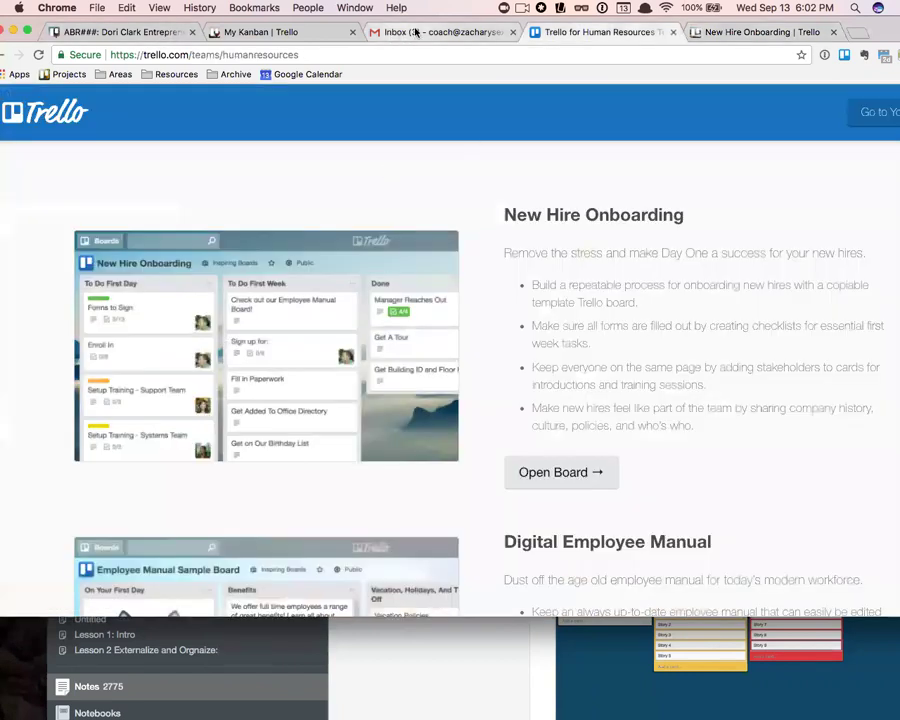
drag(331, 54, 192, 55)
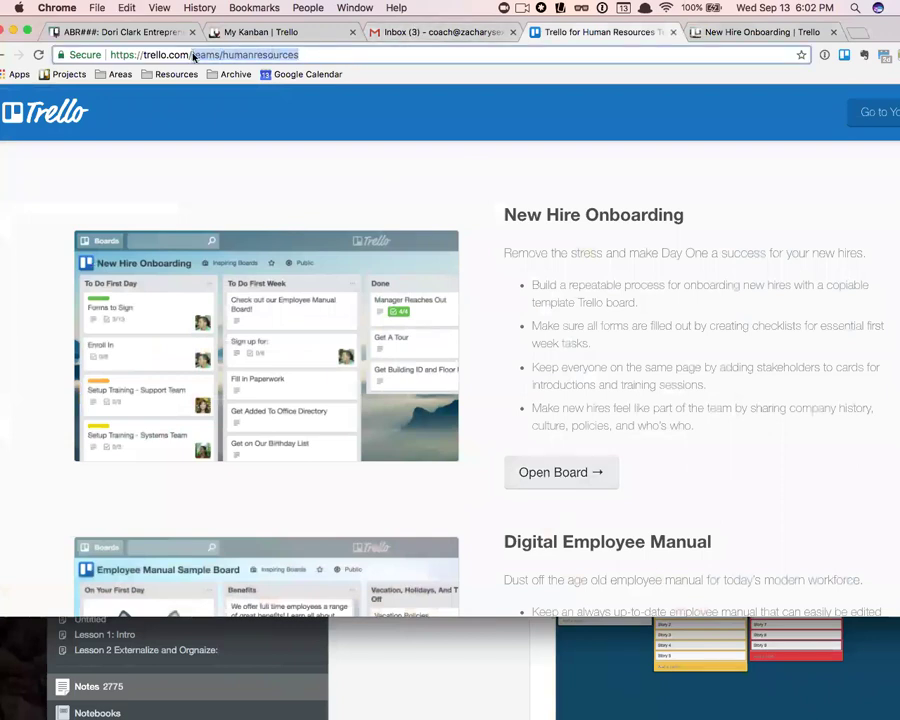
- Load the trello.com inspiration page, browse its example boards, then bring Evernote forward
text(inspiration)
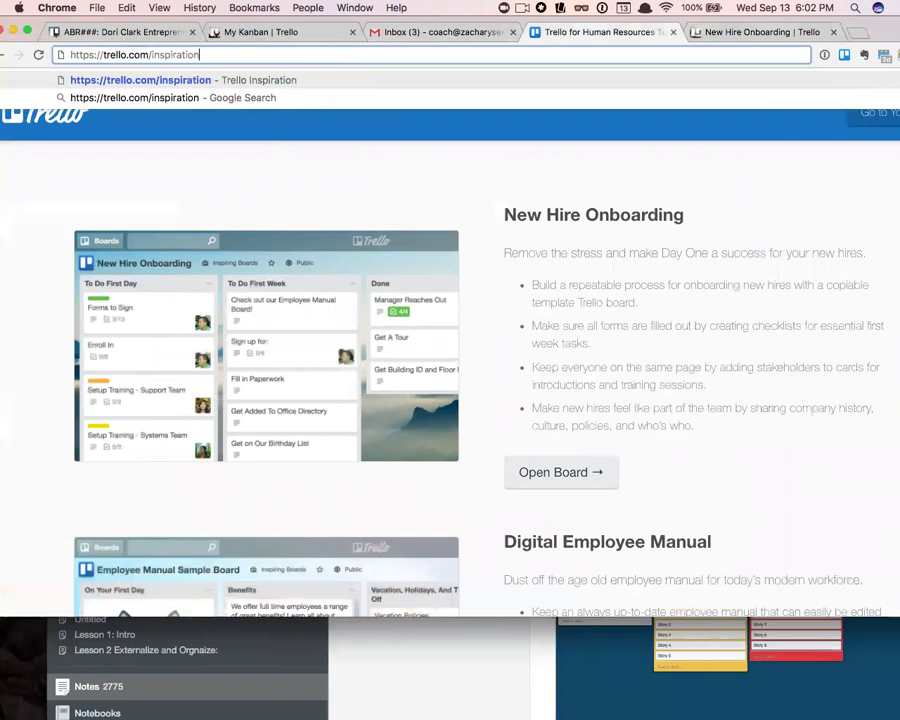
key(Return)
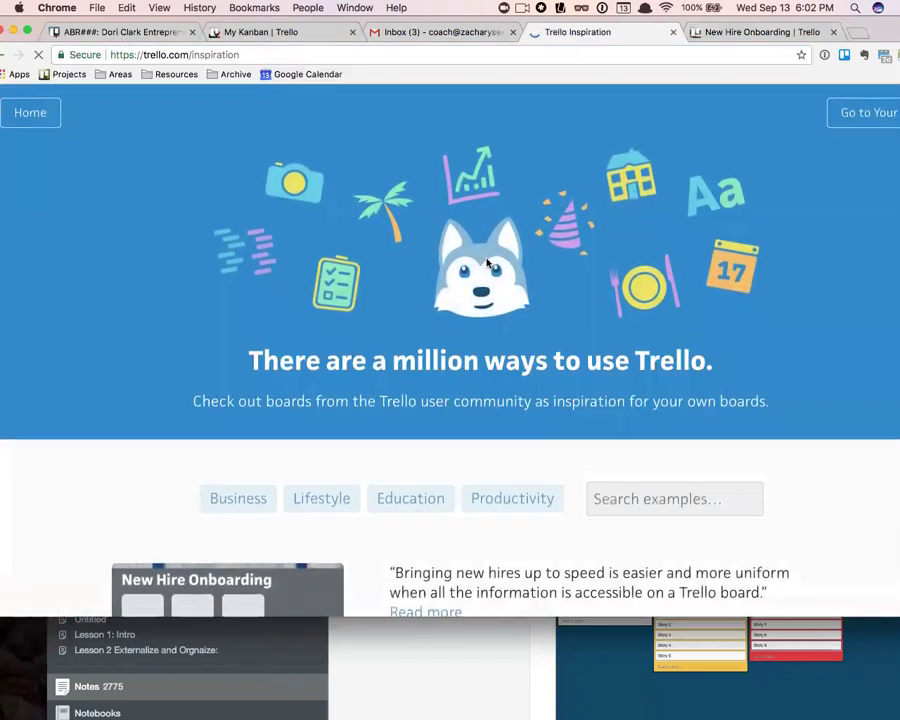
scroll(488, 263, down, 10)
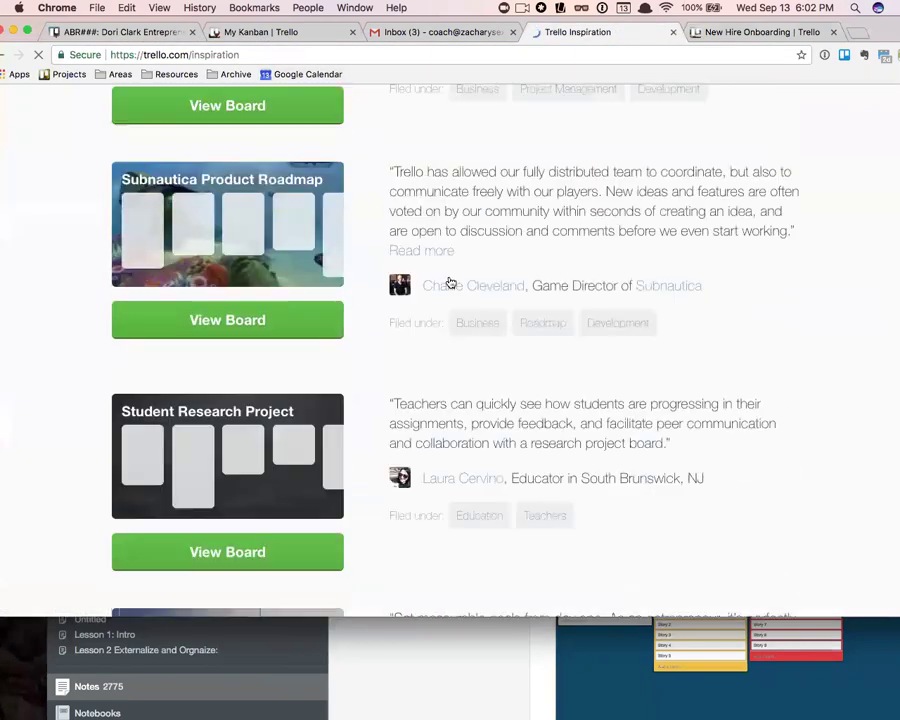
scroll(450, 284, down, 15)
scroll(458, 216, up, 15)
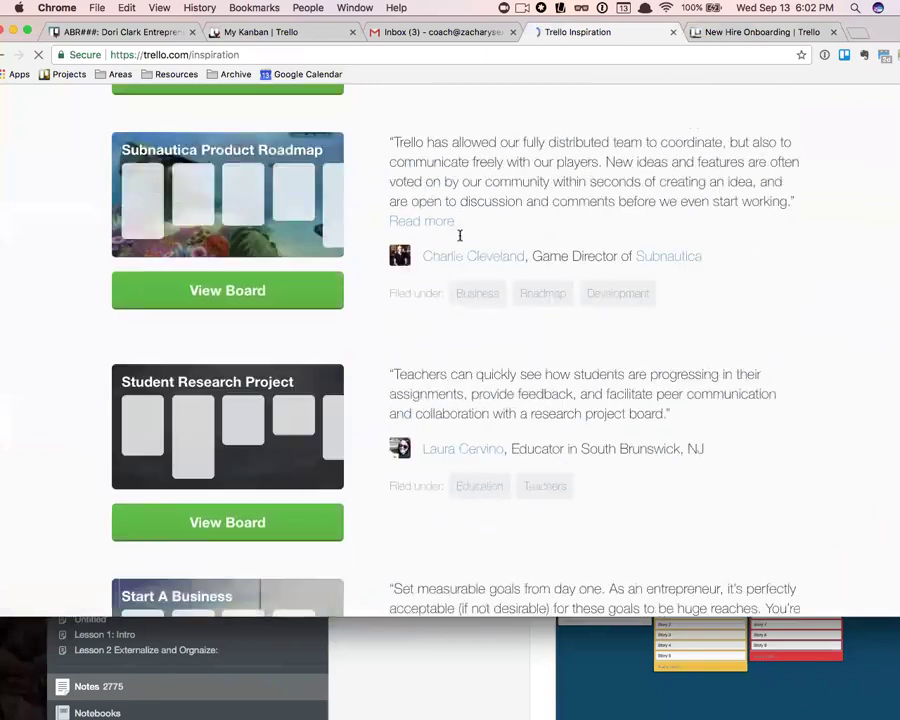
scroll(459, 235, up, 10)
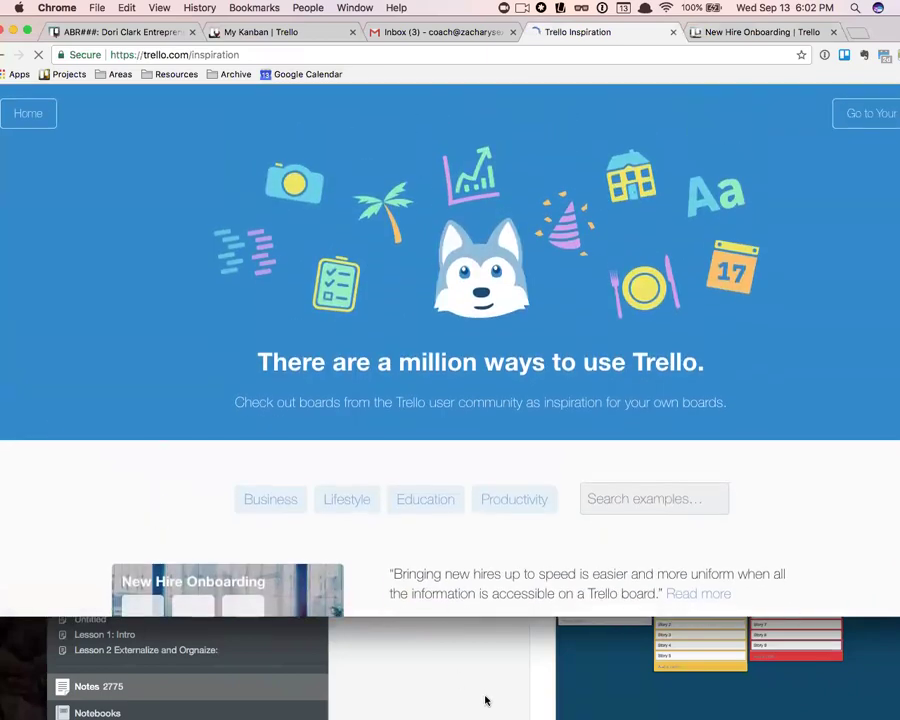
click(485, 700)
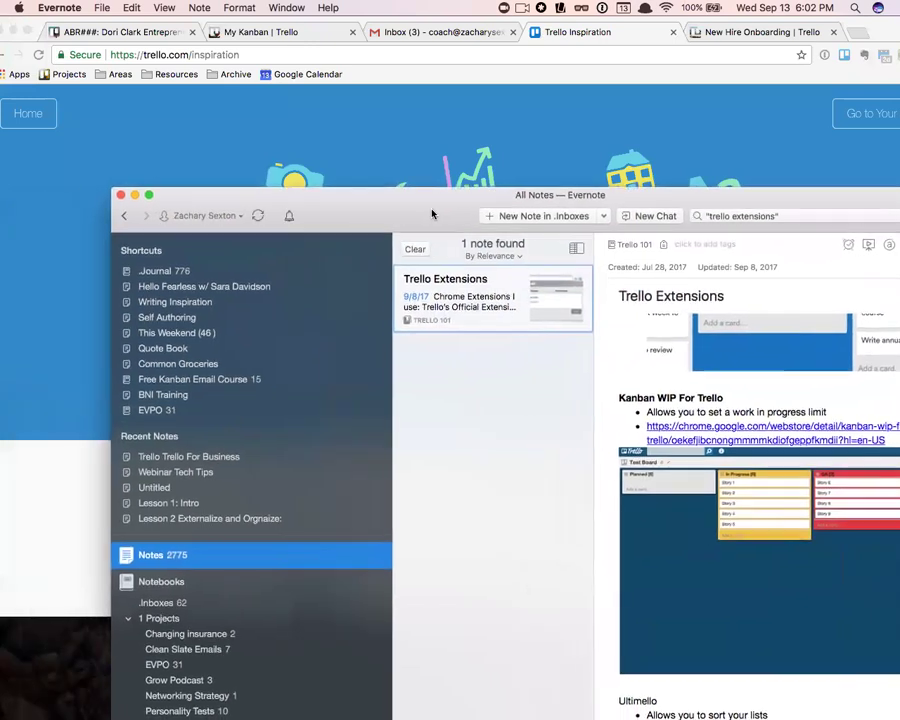
- Close Evernote's notes list and open the Trello integrations page from the note
click(85, 193)
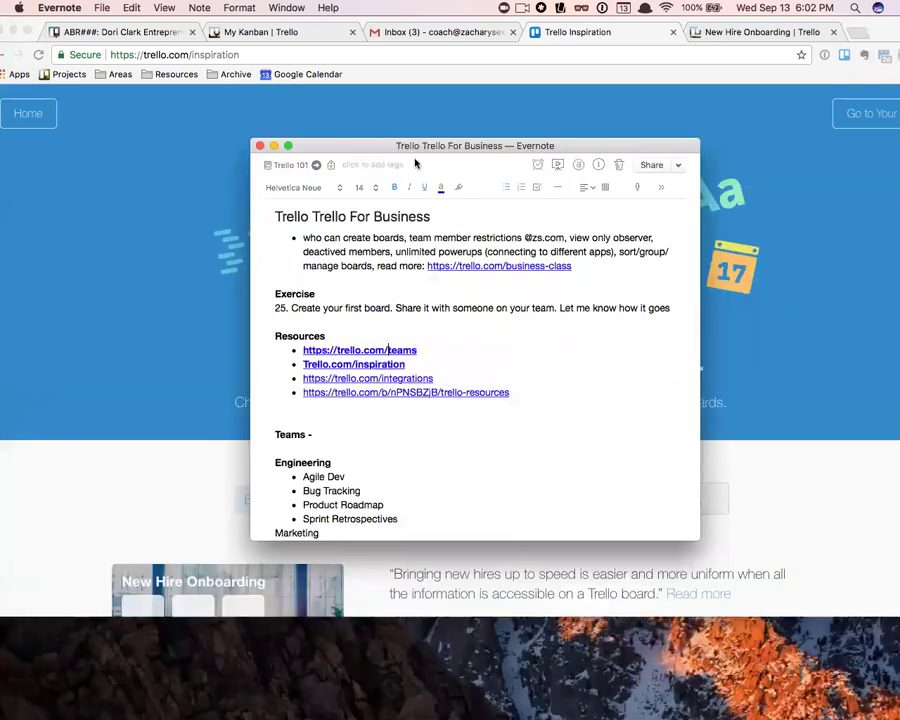
click(385, 379)
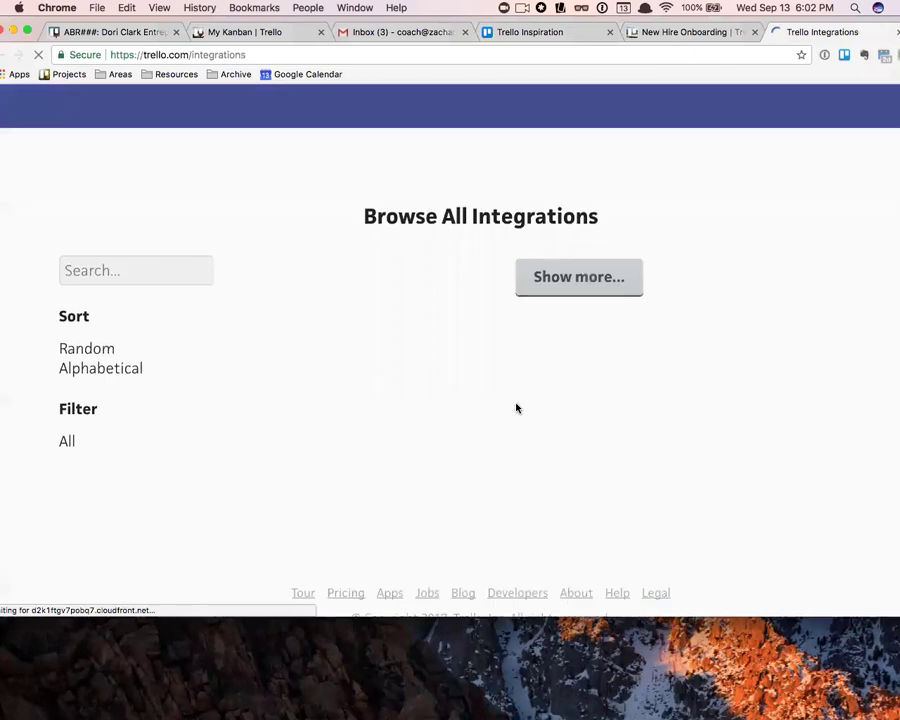
scroll(500, 400, down, 3)
scroll(522, 424, down, 10)
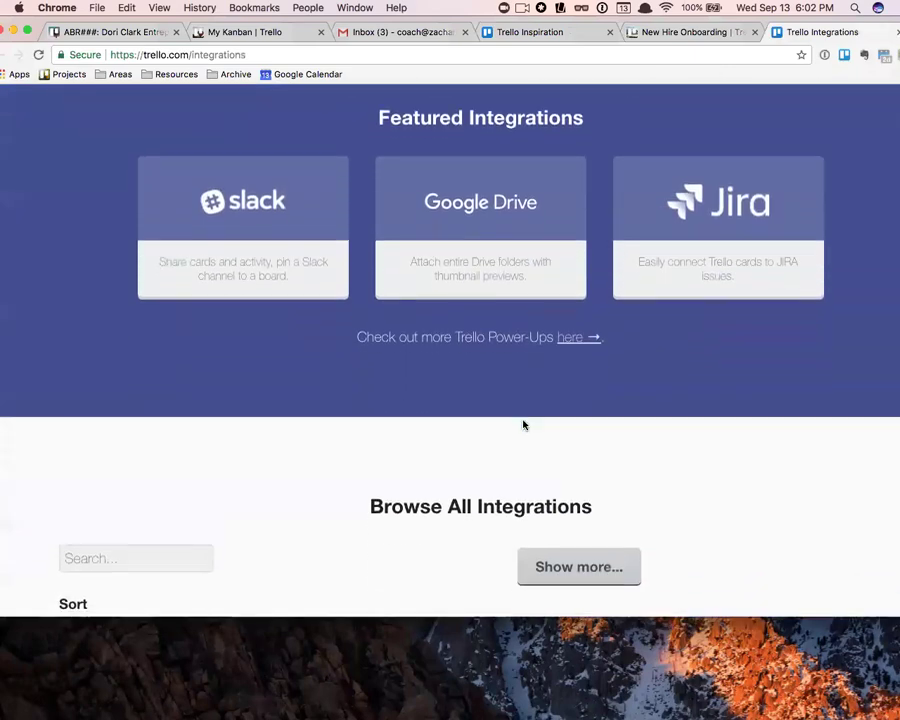
scroll(450, 366, up, 7)
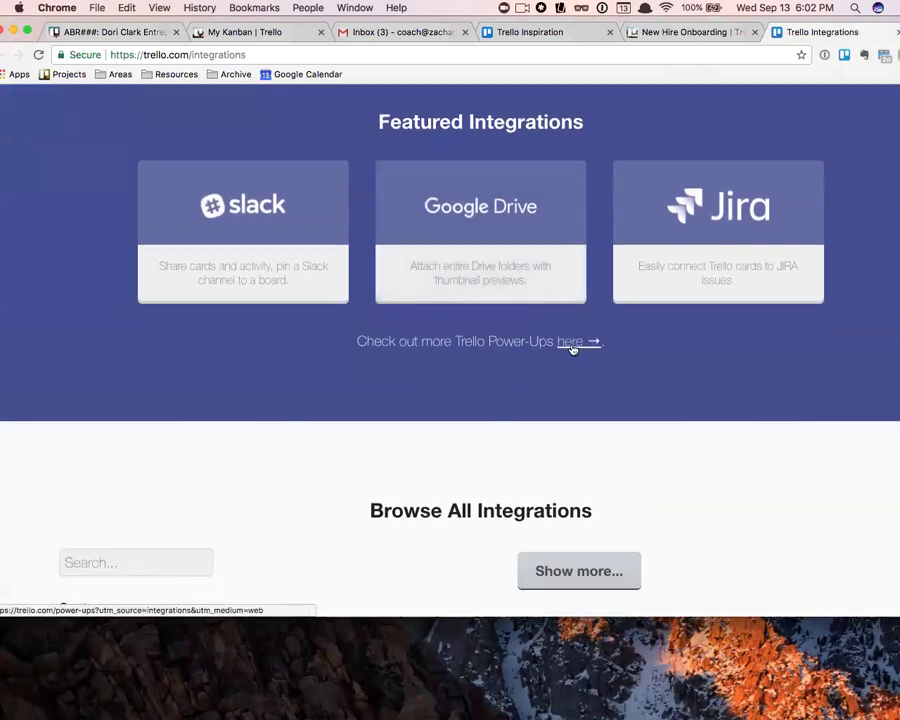
- Browse the Power-Ups directory, then move Chrome down to uncover the Evernote note
click(578, 341)
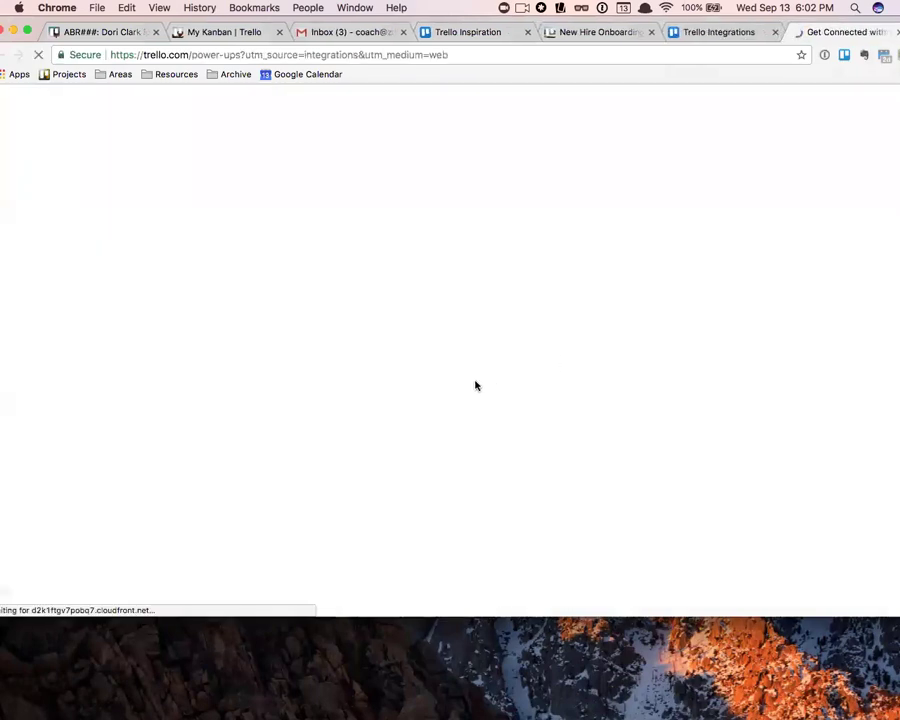
scroll(472, 380, down, 10)
scroll(466, 376, down, 10)
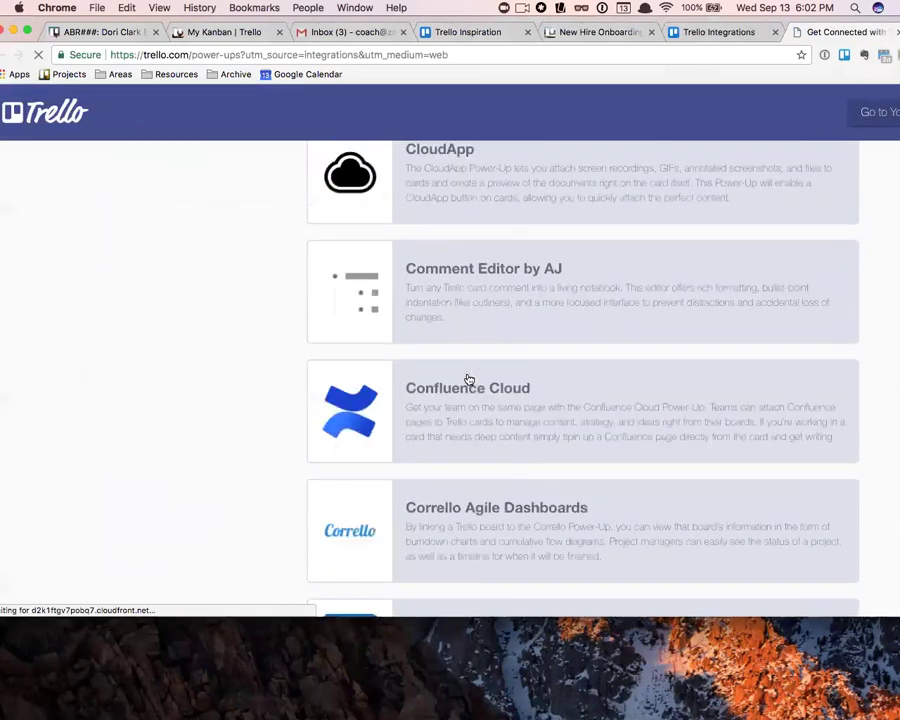
scroll(466, 376, up, 9)
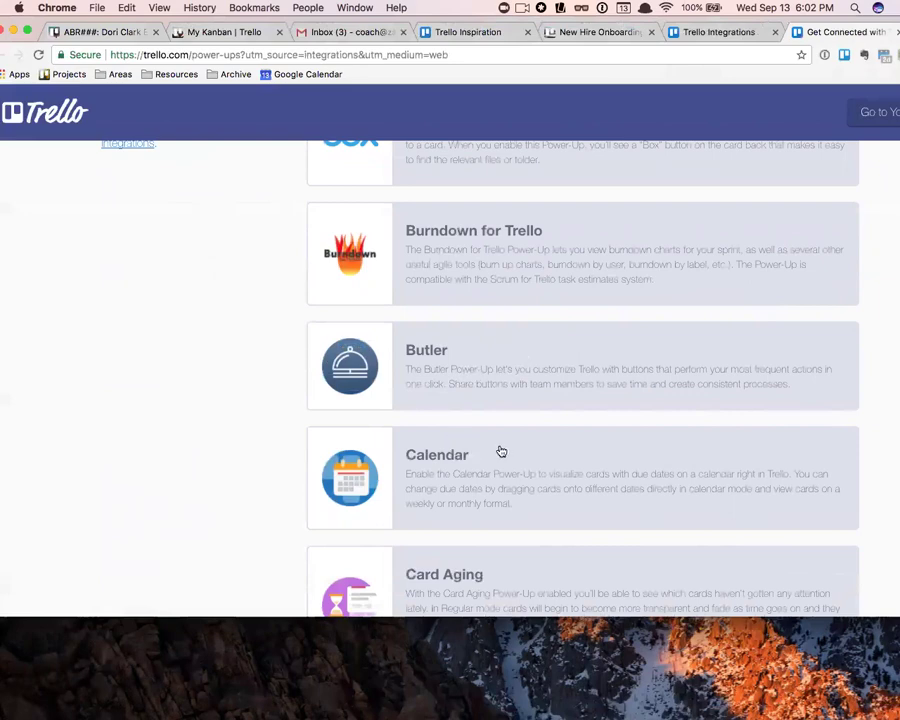
scroll(501, 452, down, 10)
scroll(498, 453, down, 8)
scroll(488, 458, up, 20)
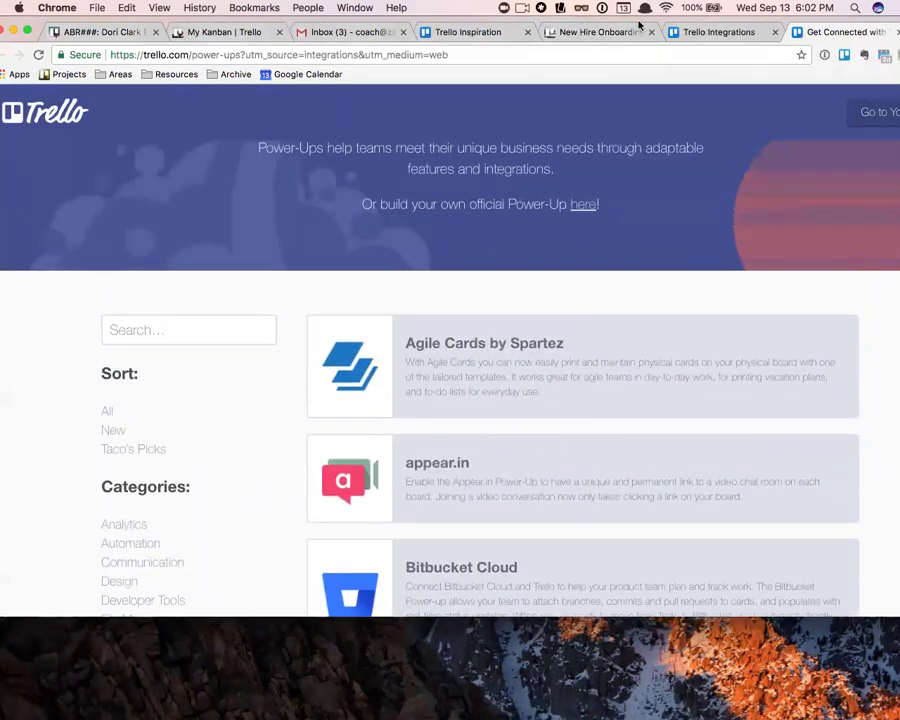
drag(620, 25, 597, 655)
click(564, 394)
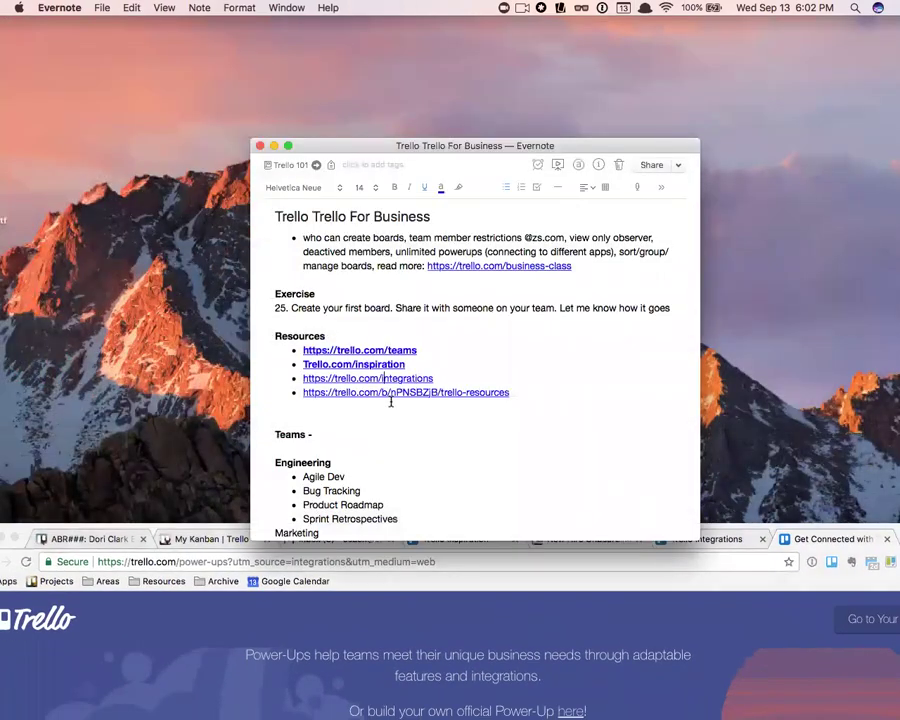
click(397, 393)
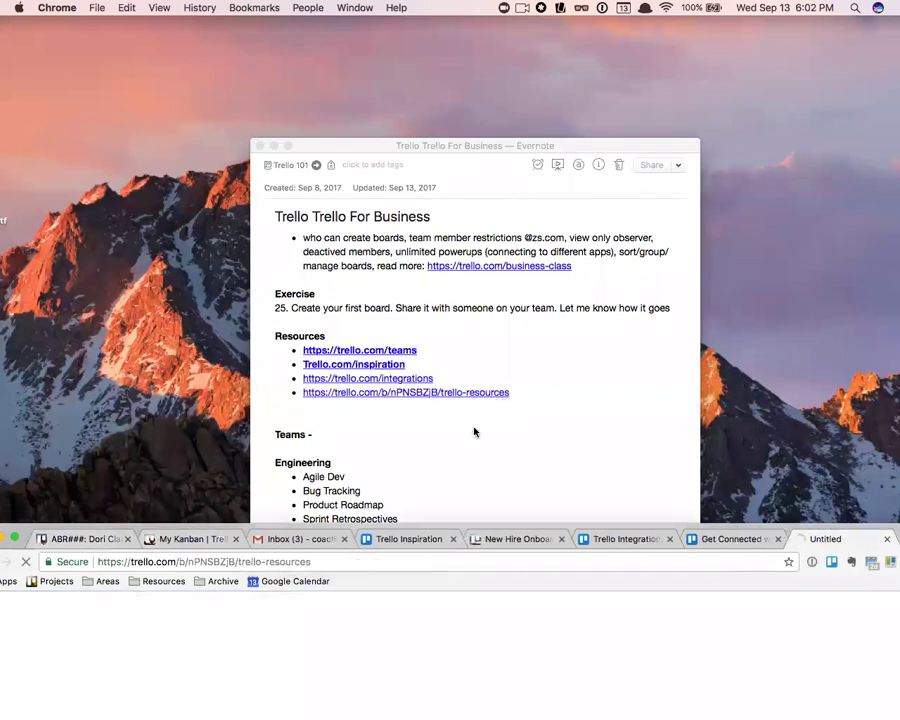
drag(523, 530, 549, 58)
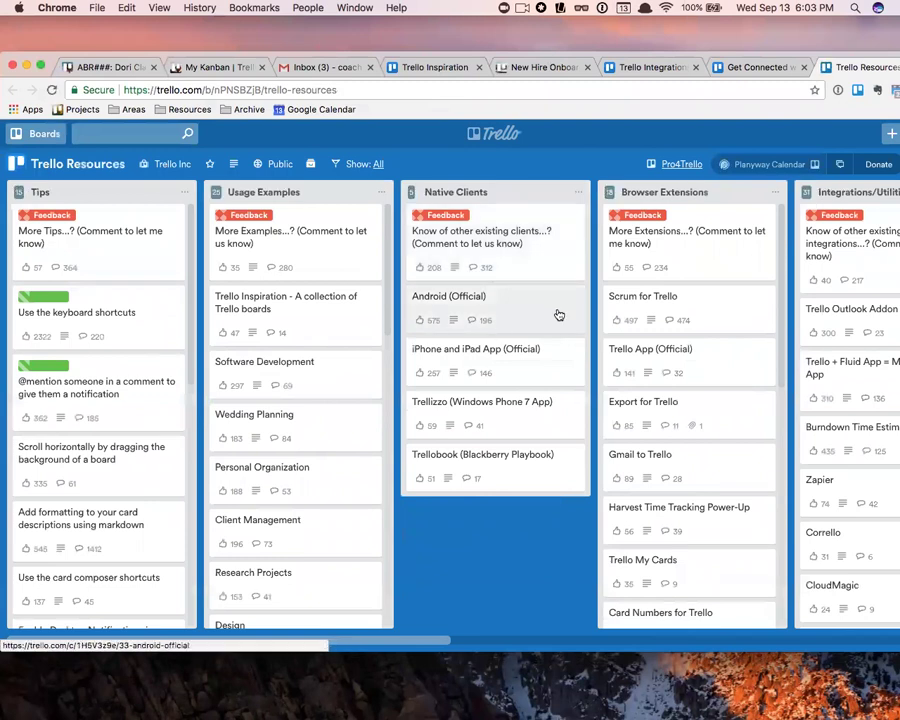
scroll(566, 307, right, 3)
scroll(564, 362, right, 10)
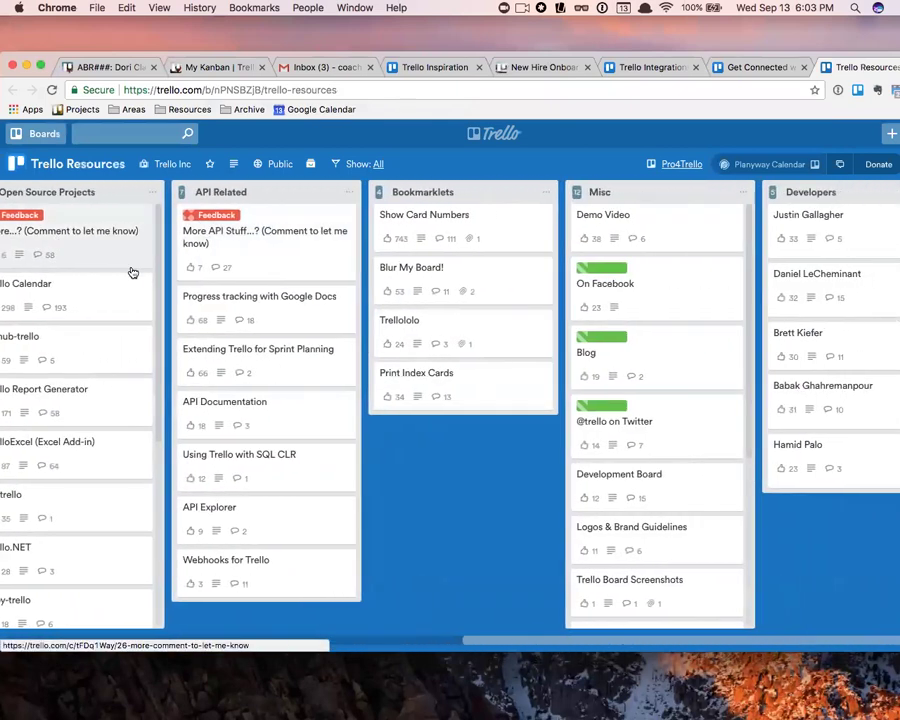
scroll(140, 268, left, 10)
scroll(540, 296, right, 3)
scroll(516, 296, left, 5)
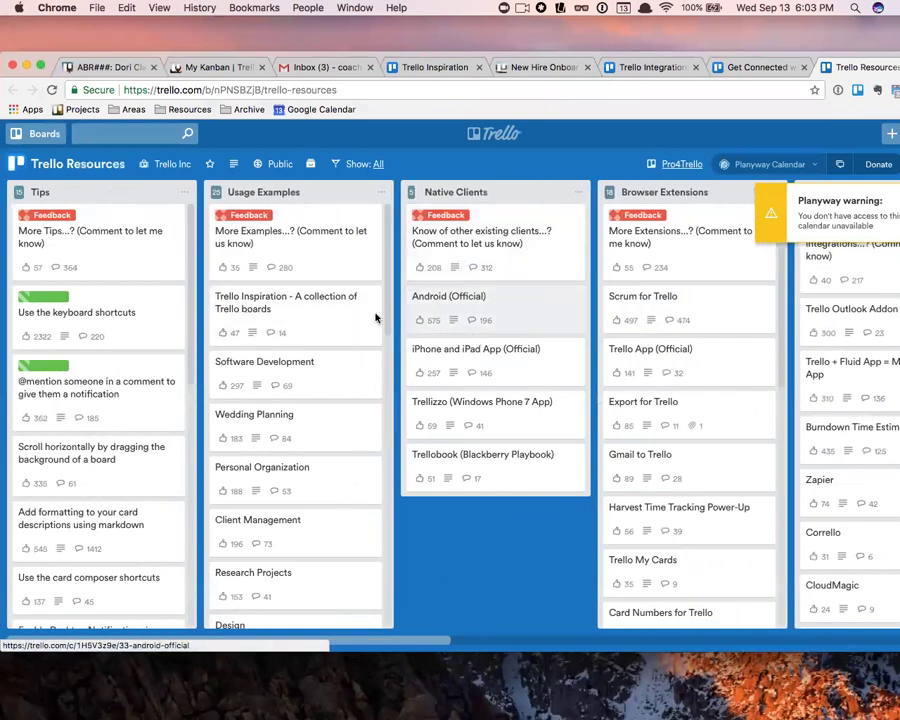
scroll(374, 314, down, 2)
drag(820, 57, 726, 51)
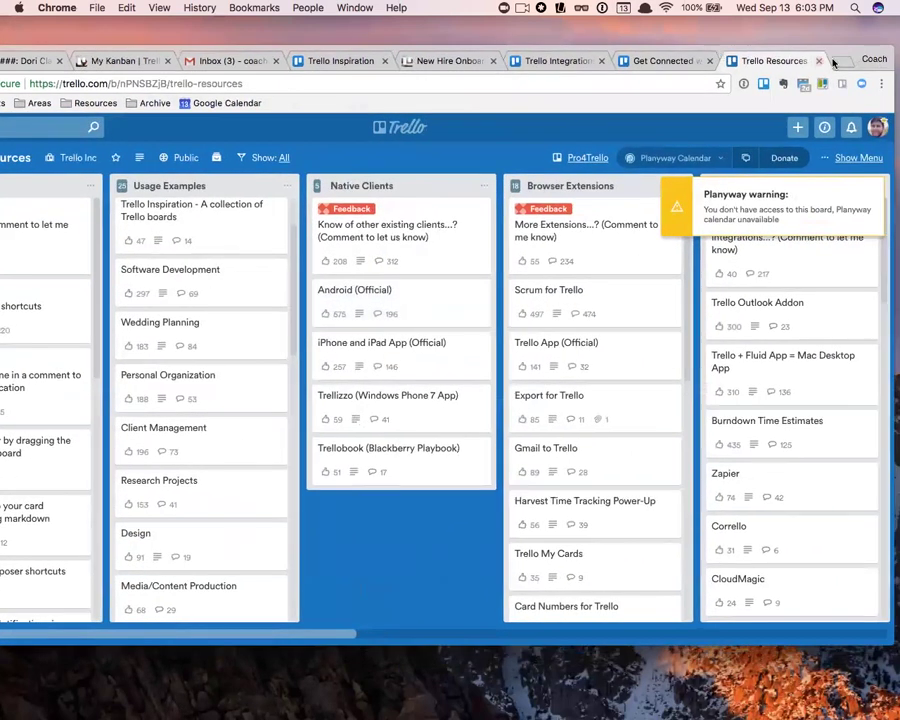
click(818, 61)
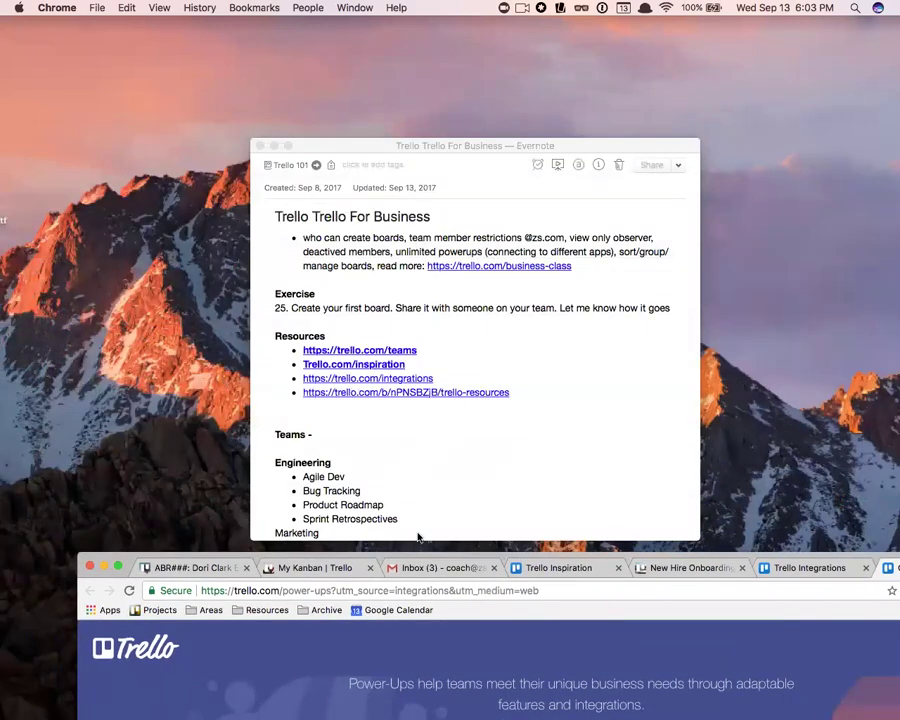
- Scroll through the note's Teams and Examples sections, then drag Chrome back over Evernote
scroll(404, 472, down, 10)
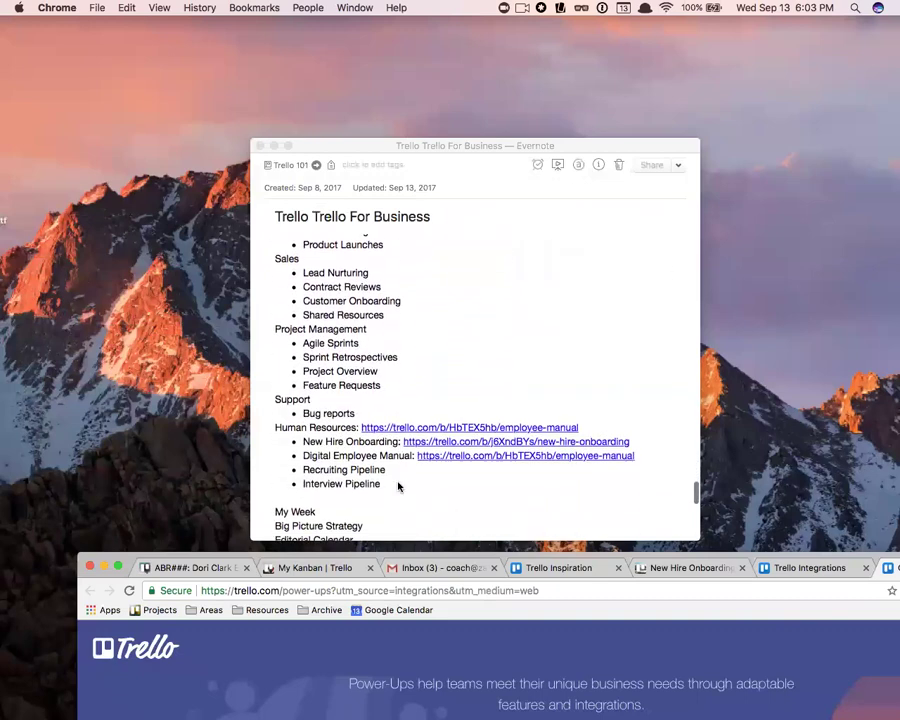
scroll(400, 484, up, 3)
scroll(400, 484, down, 3)
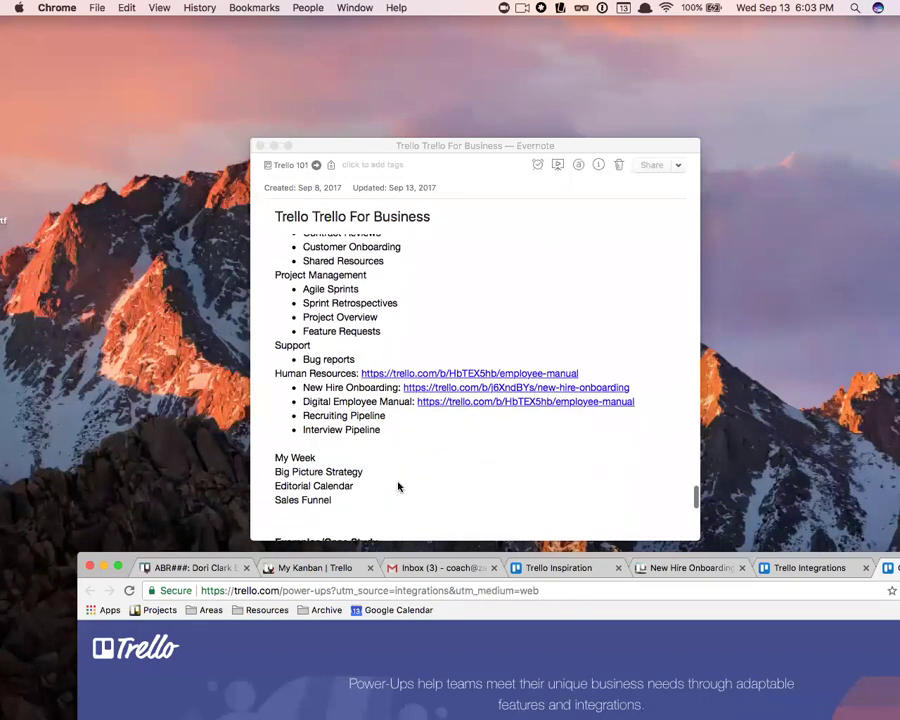
scroll(398, 487, down, 4)
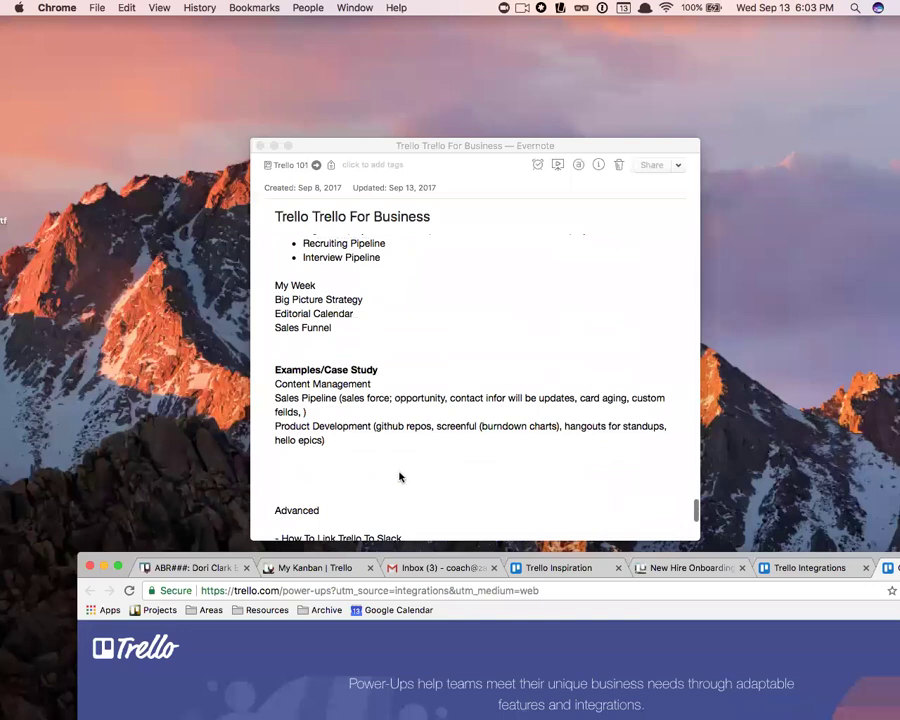
scroll(399, 477, up, 4)
drag(582, 550, 421, 56)
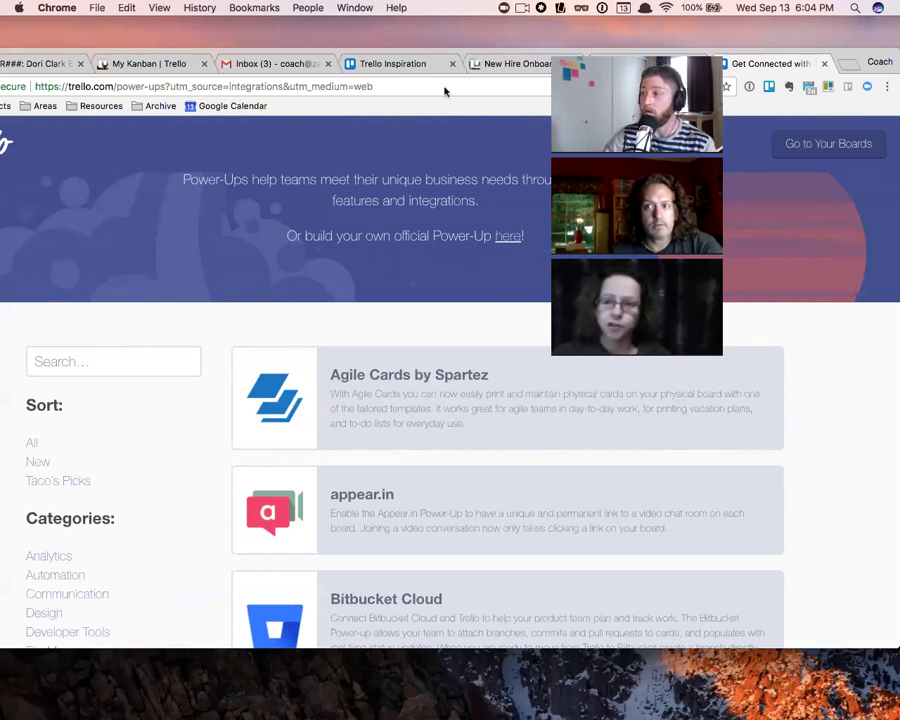
- Look over the open New Hire Onboarding, My Kanban and podcast episode boards and their menus
click(512, 64)
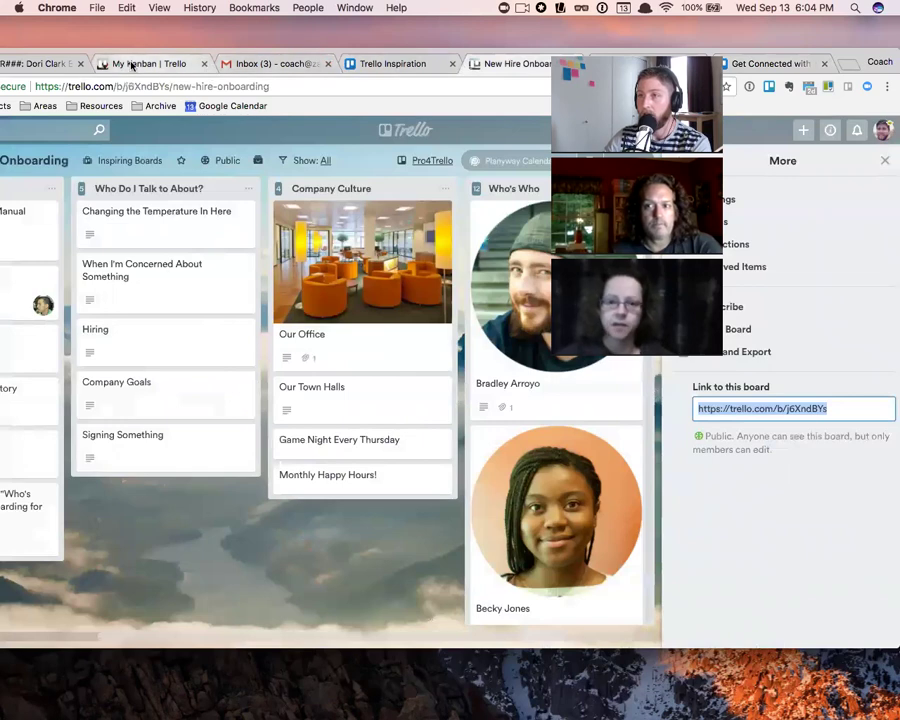
click(163, 58)
drag(173, 55, 328, 57)
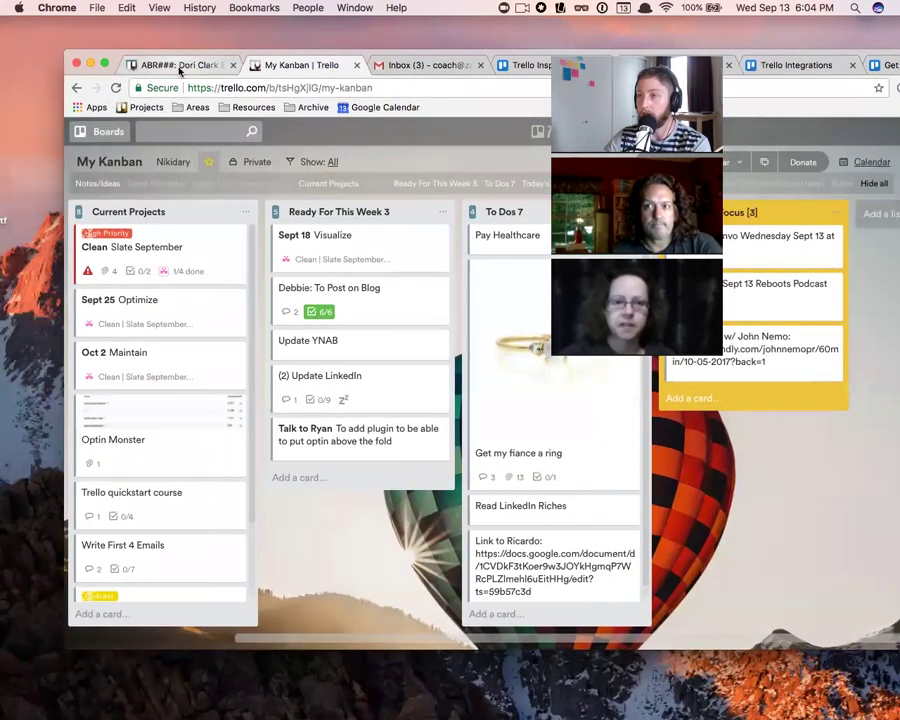
click(178, 65)
scroll(348, 160, up, 10)
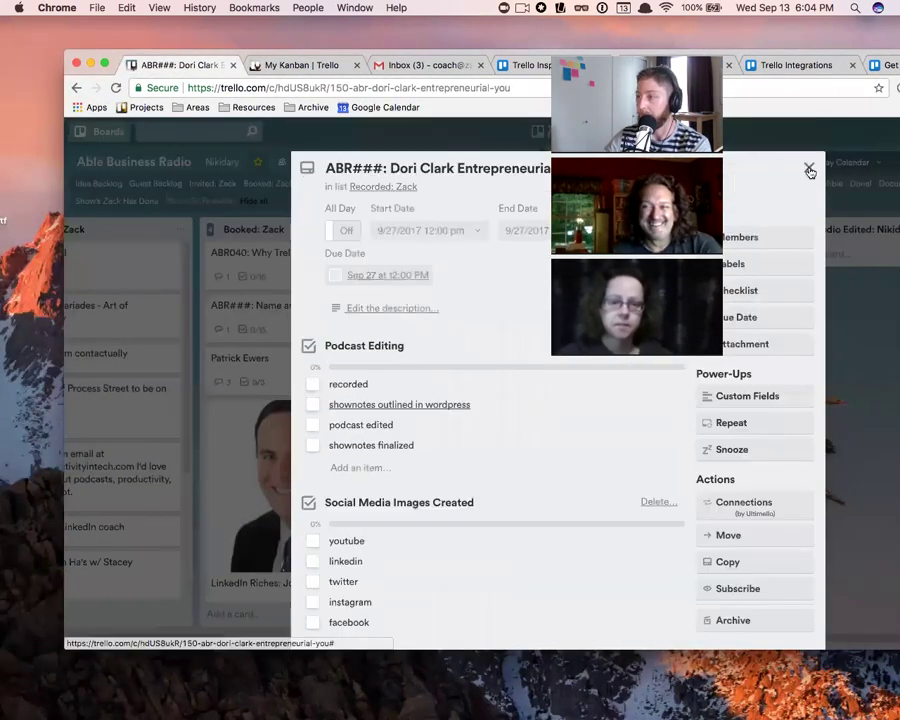
click(806, 168)
drag(738, 60, 633, 50)
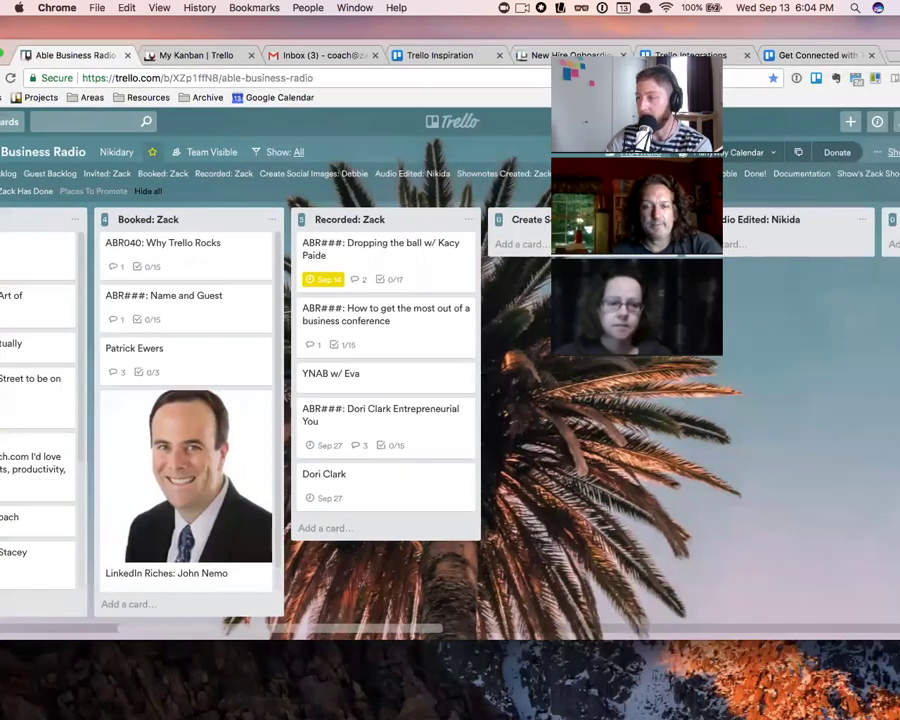
scroll(800, 300, right, 10)
click(876, 153)
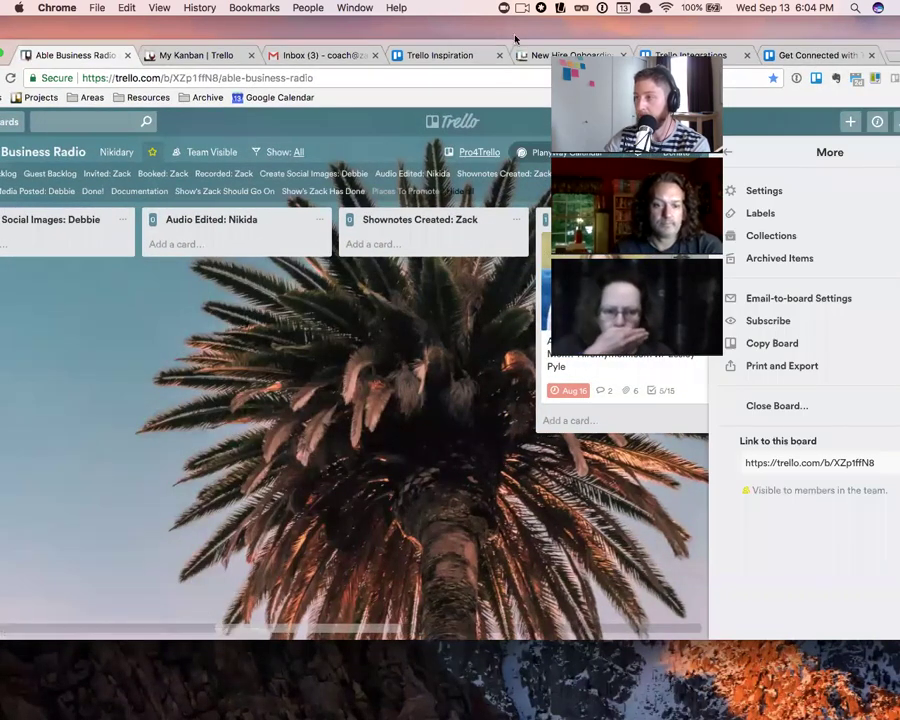
drag(517, 45, 339, 28)
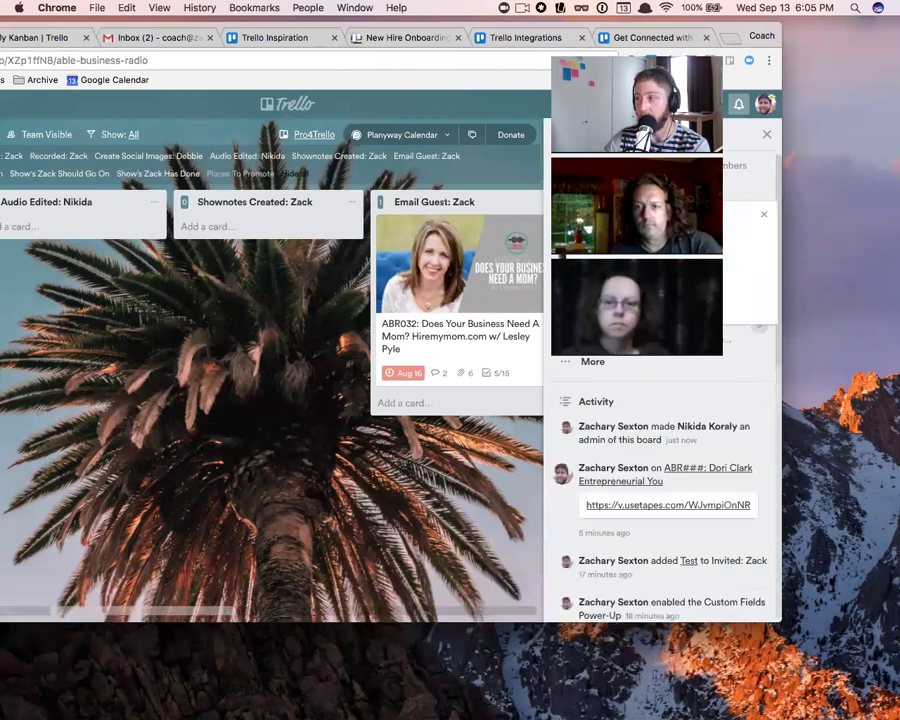
click(763, 214)
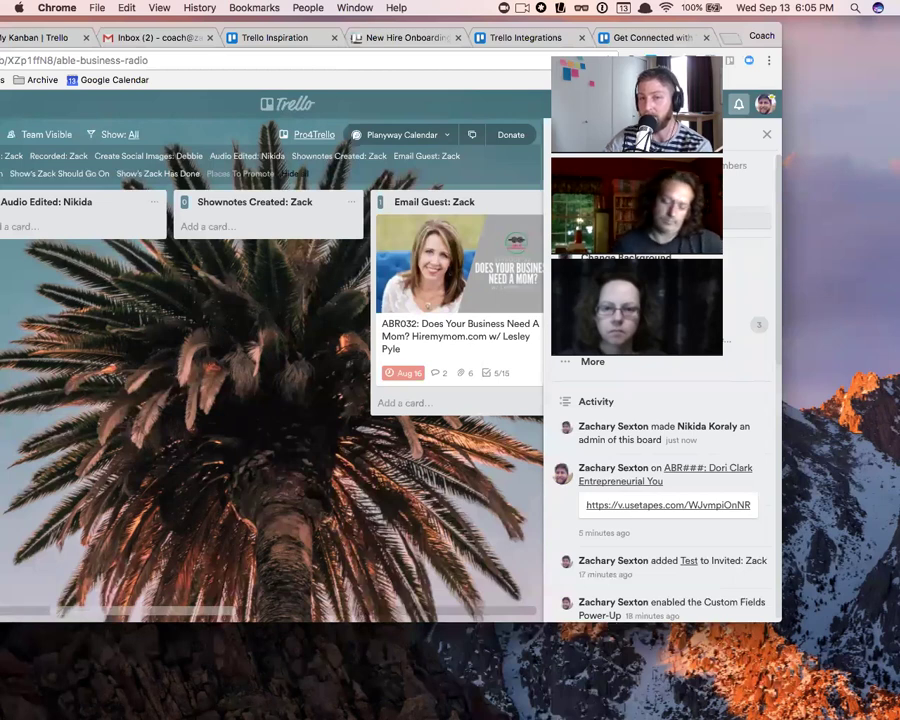
- Maximize the browser and load plain trello.com to reach the Boards home page
double_click(204, 30)
drag(227, 67, 508, 70)
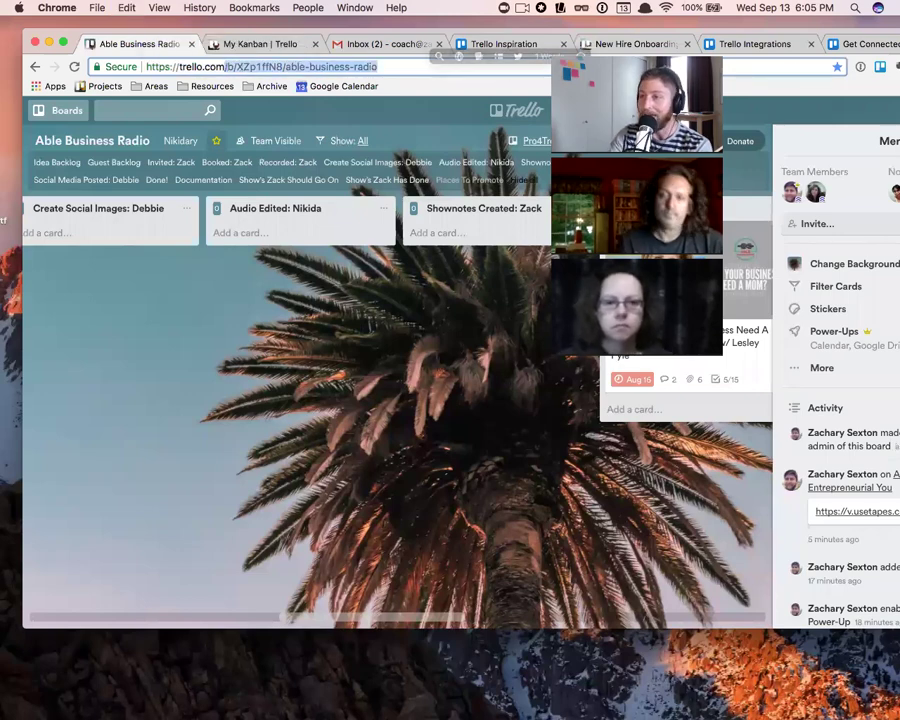
key(BackSpace)
key(Return)
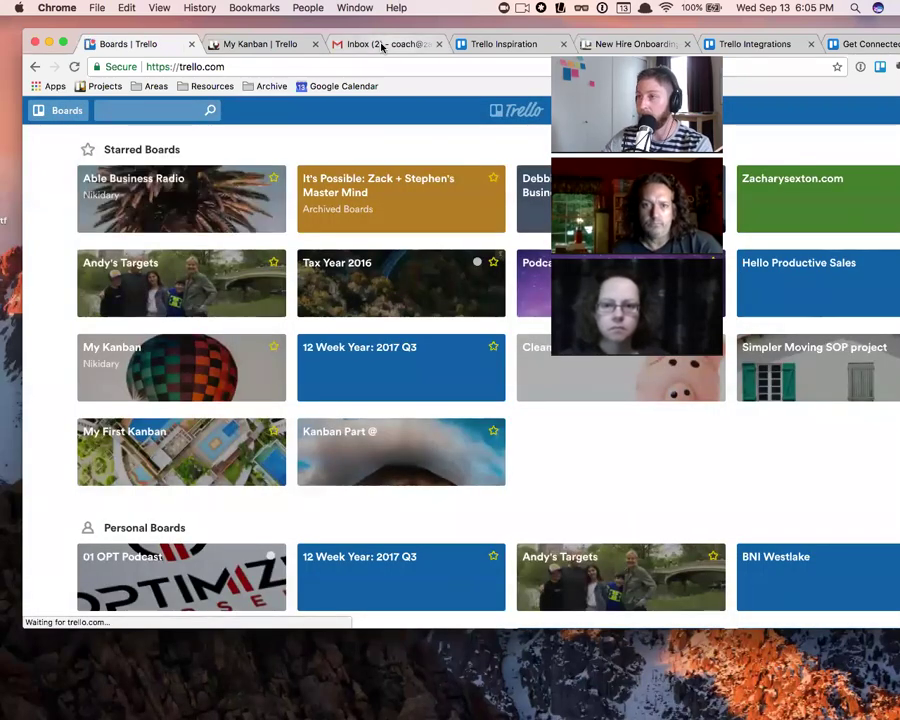
drag(446, 34, 414, 11)
scroll(520, 300, down, 20)
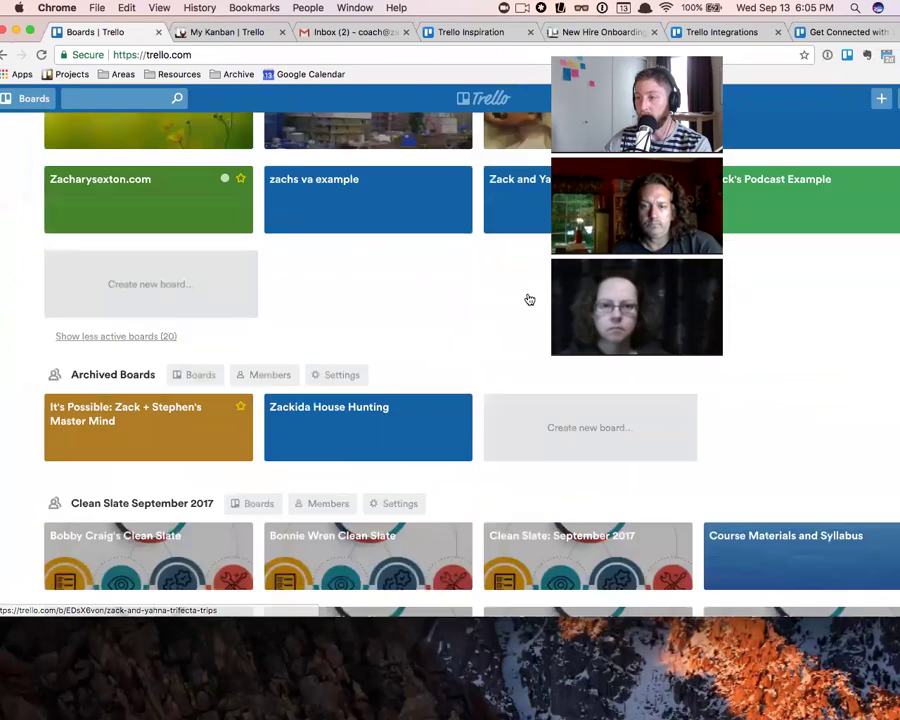
- Scroll to the bottom of the Boards page and choose 'Create a new team...'
scroll(516, 314, down, 5)
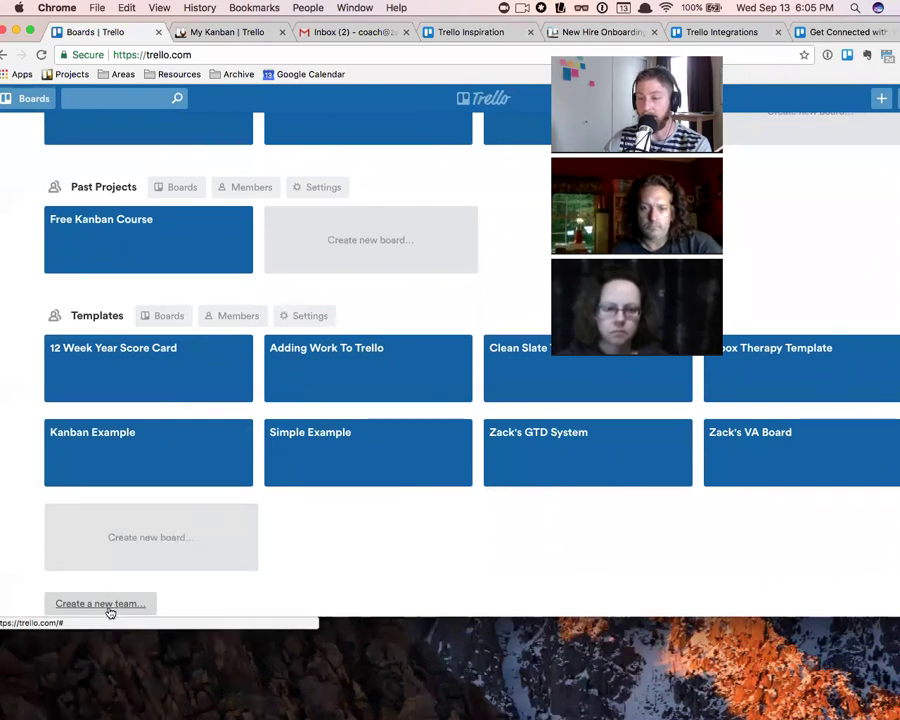
click(100, 604)
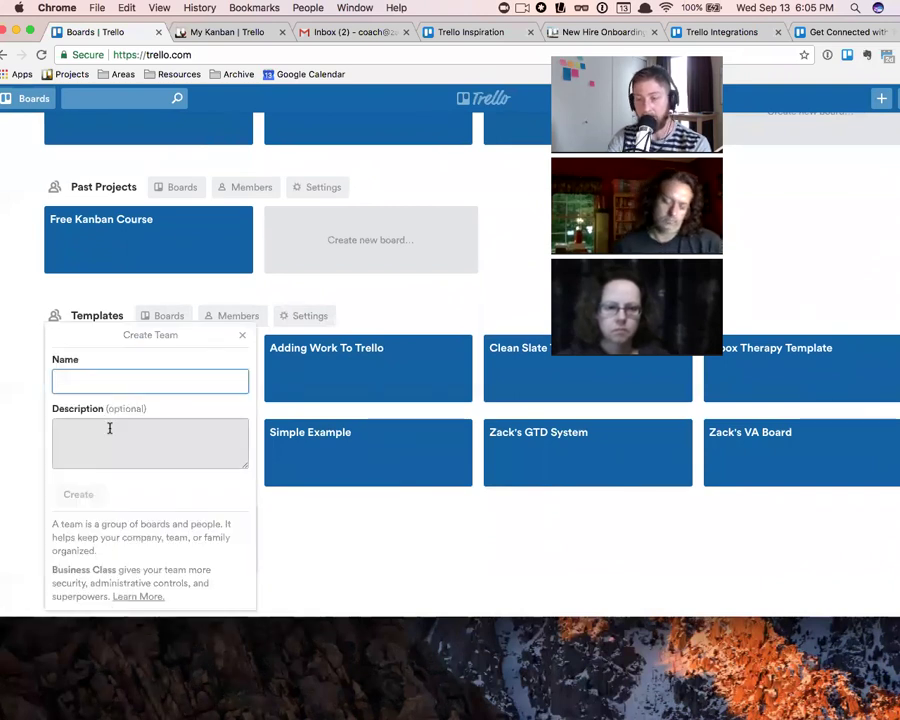
- Create a team named Stasia with the description 'The best team'
text(Shas)
key(BackSpace)
key(BackSpace)
text(asia)
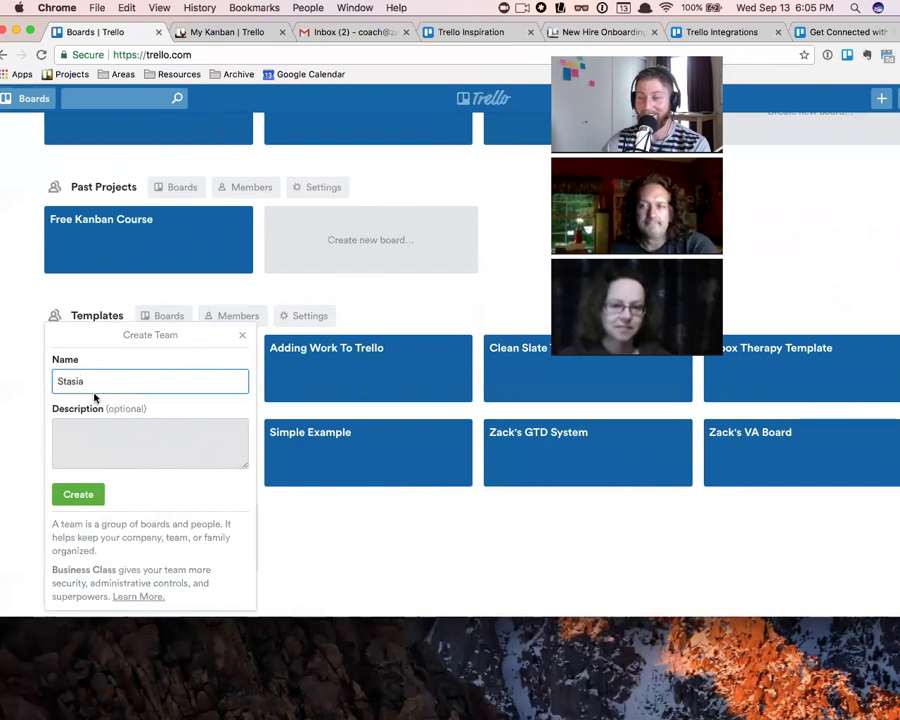
click(79, 432)
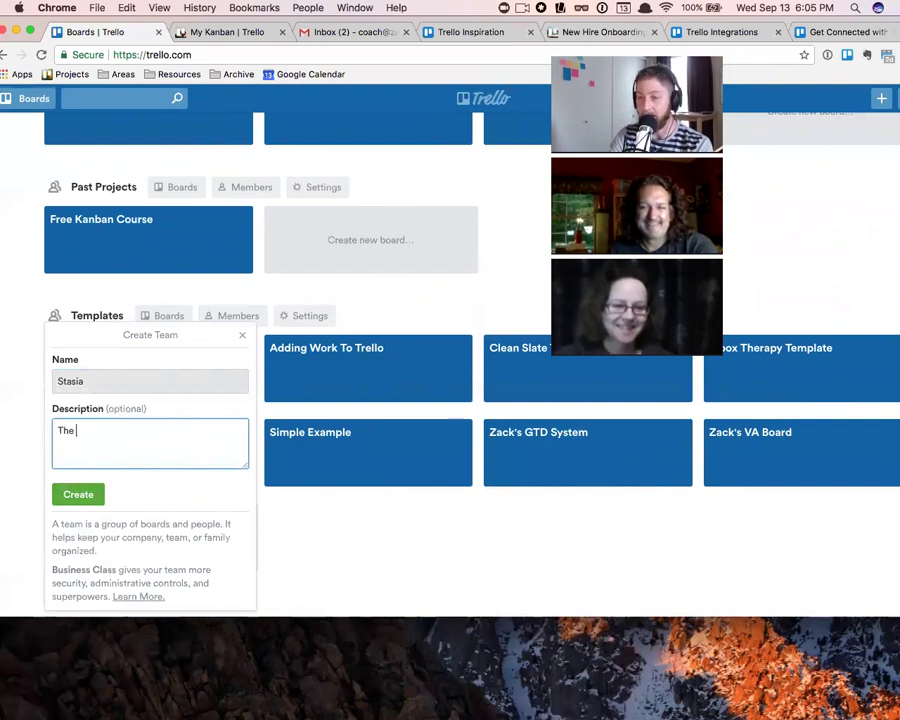
text(The best team)
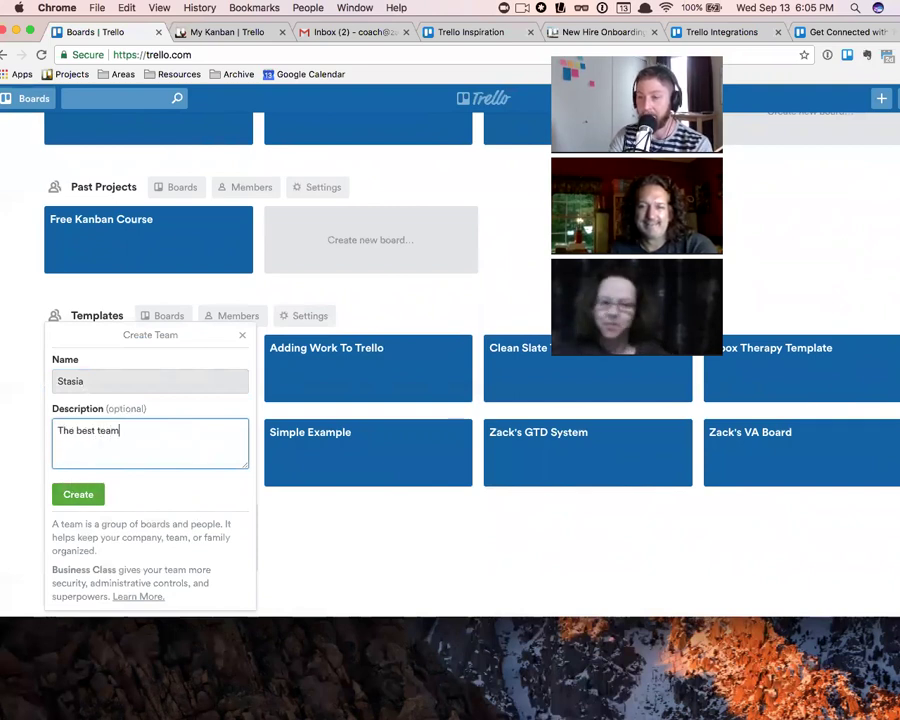
click(76, 496)
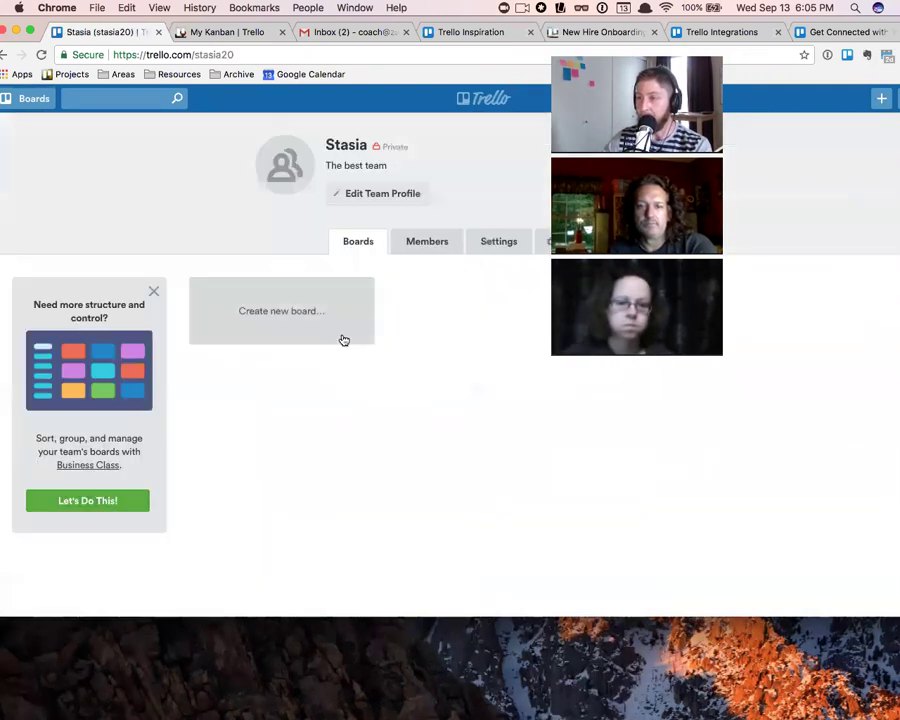
- Create a board titled Kanban in the Stasia team, then open it from the team page
click(282, 319)
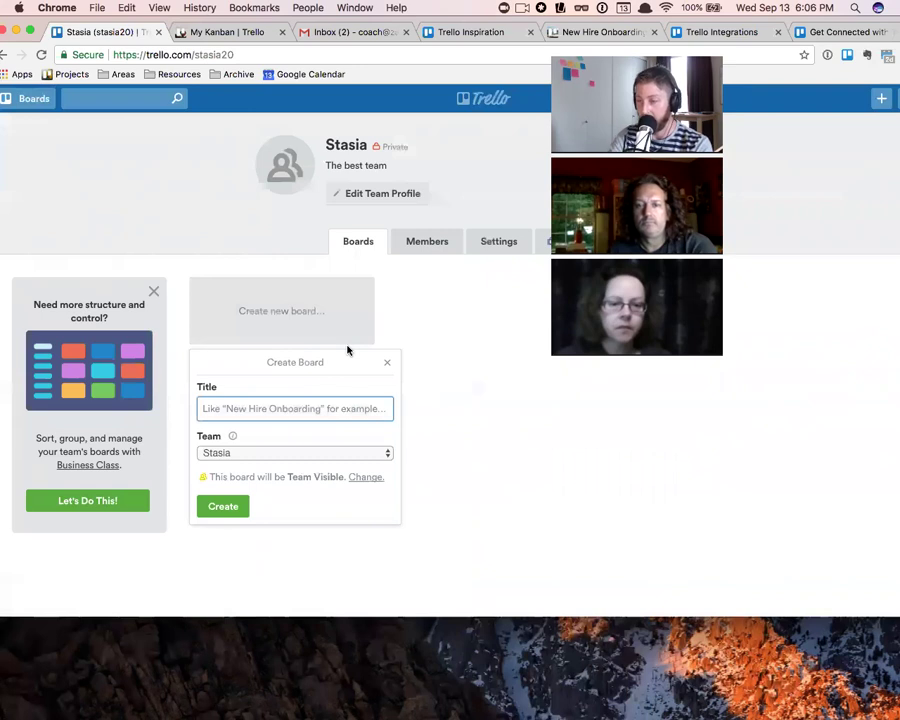
text(Kanban)
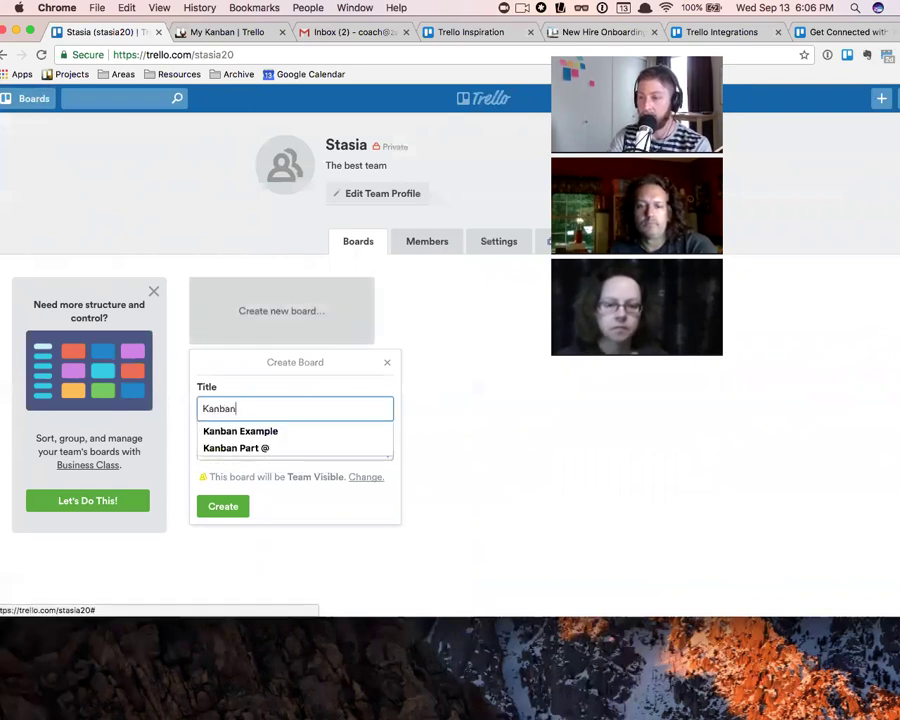
key(Return)
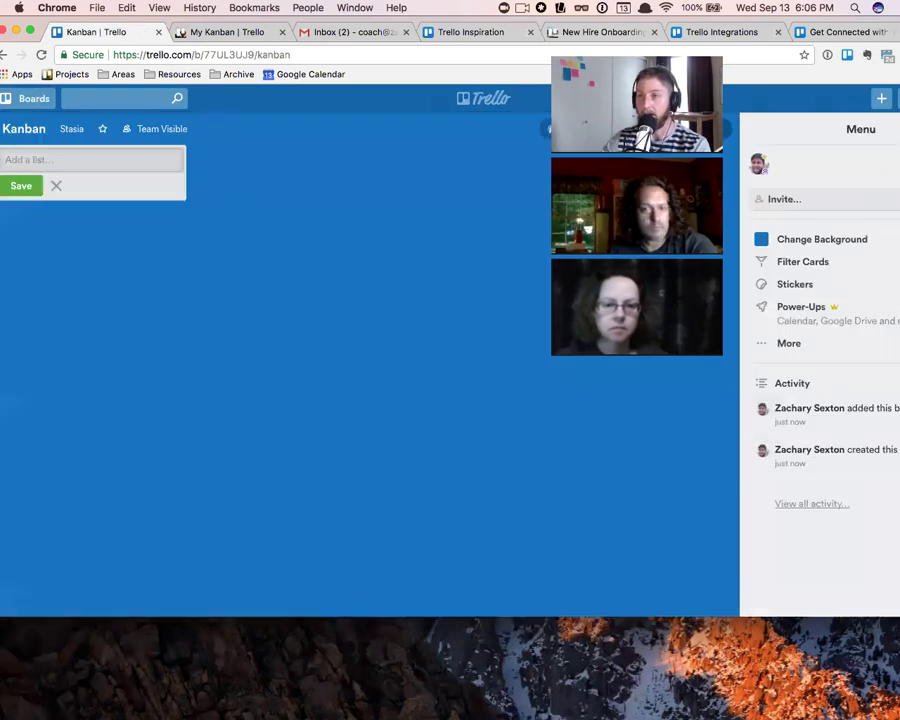
click(6, 46)
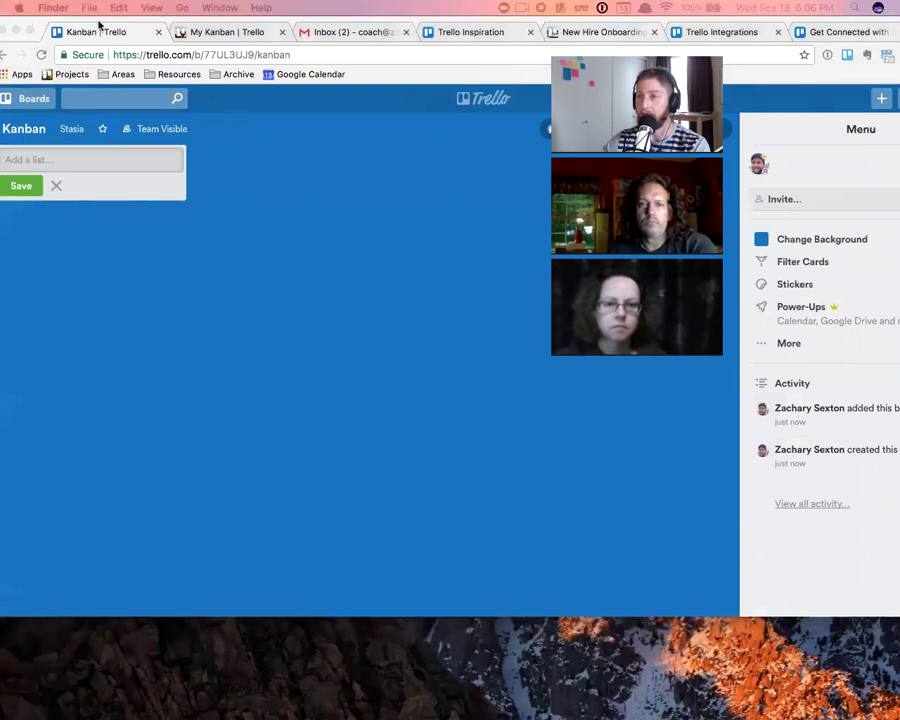
click(53, 55)
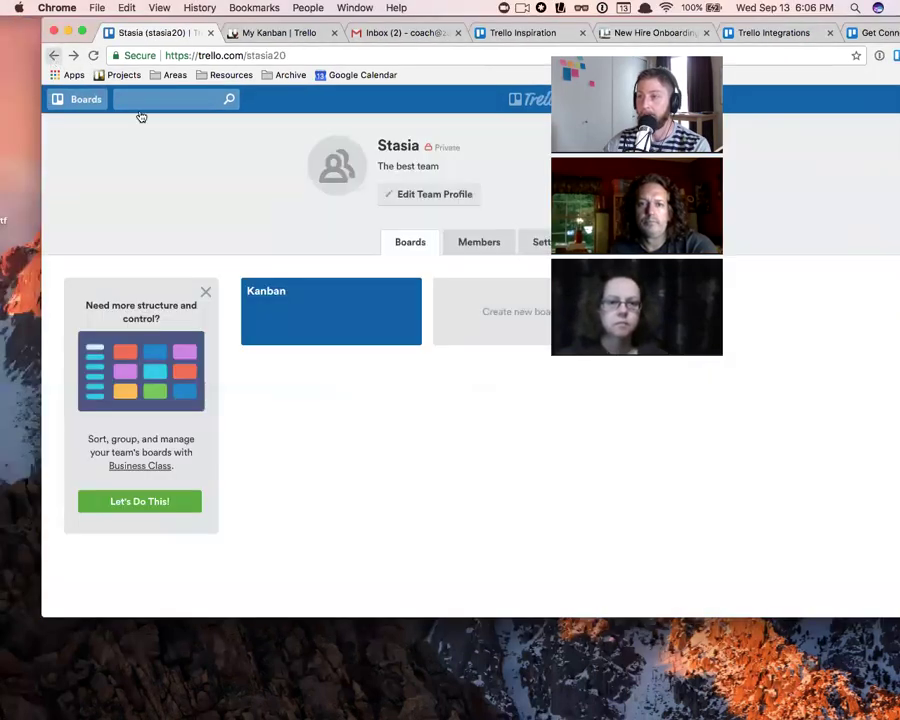
click(508, 312)
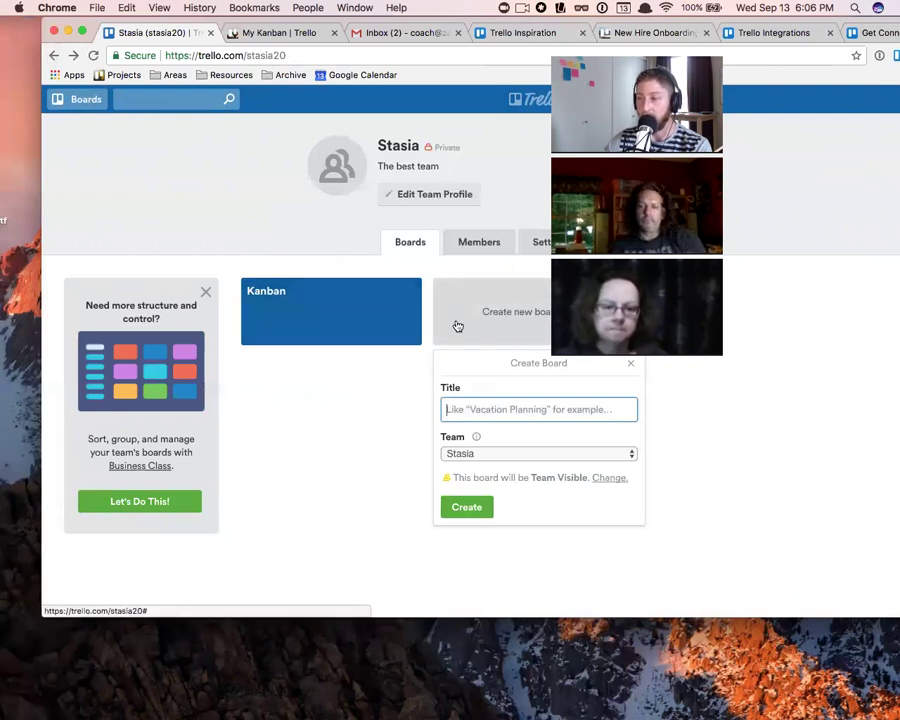
click(370, 327)
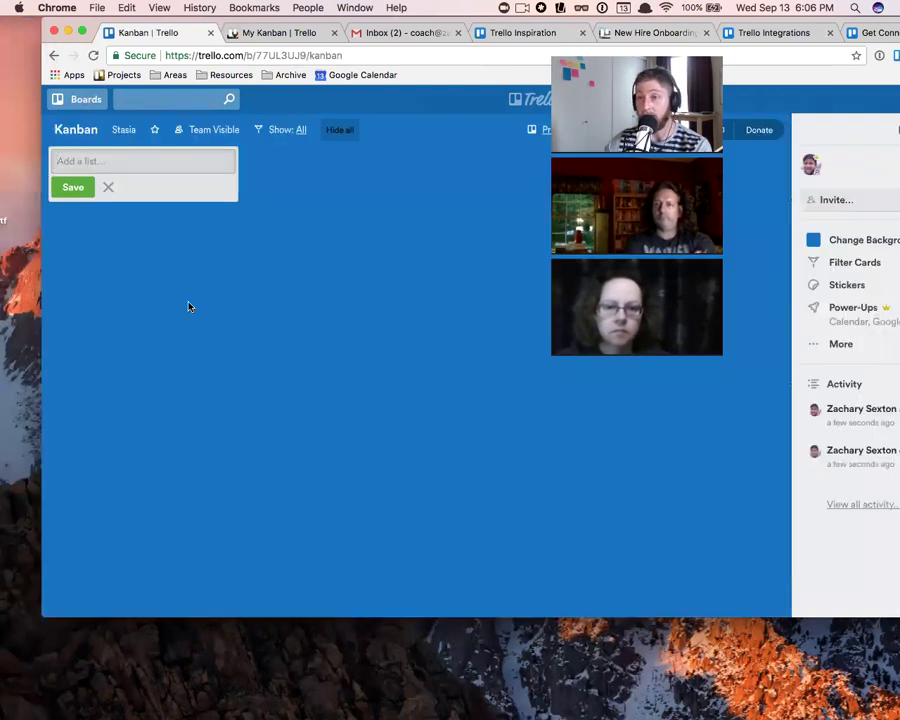
- Review the Kanban board's Change Team options, keeping Stasia as its team
click(127, 130)
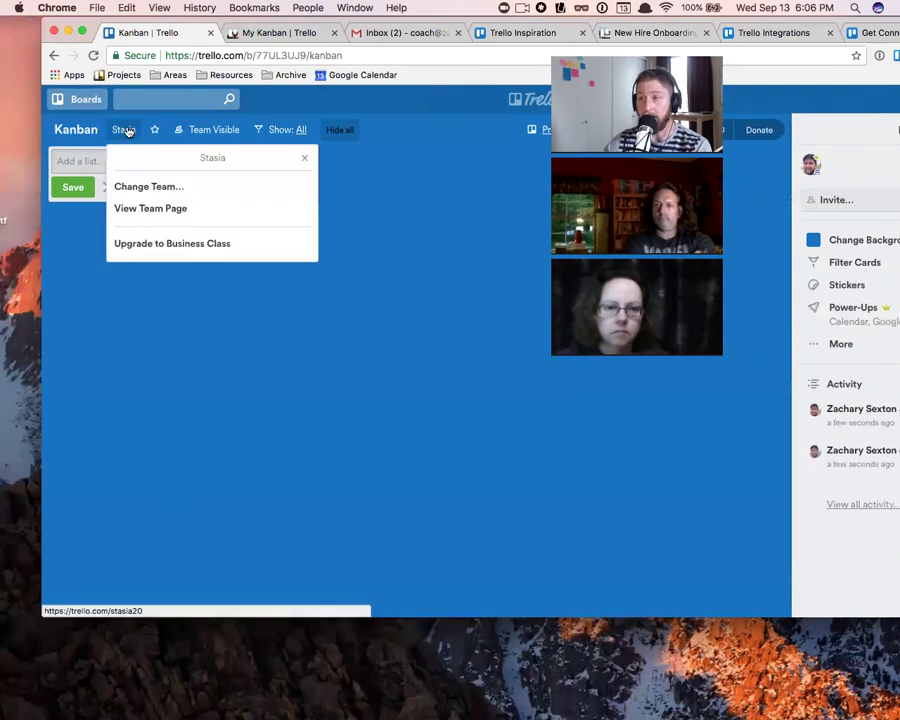
click(168, 187)
click(193, 199)
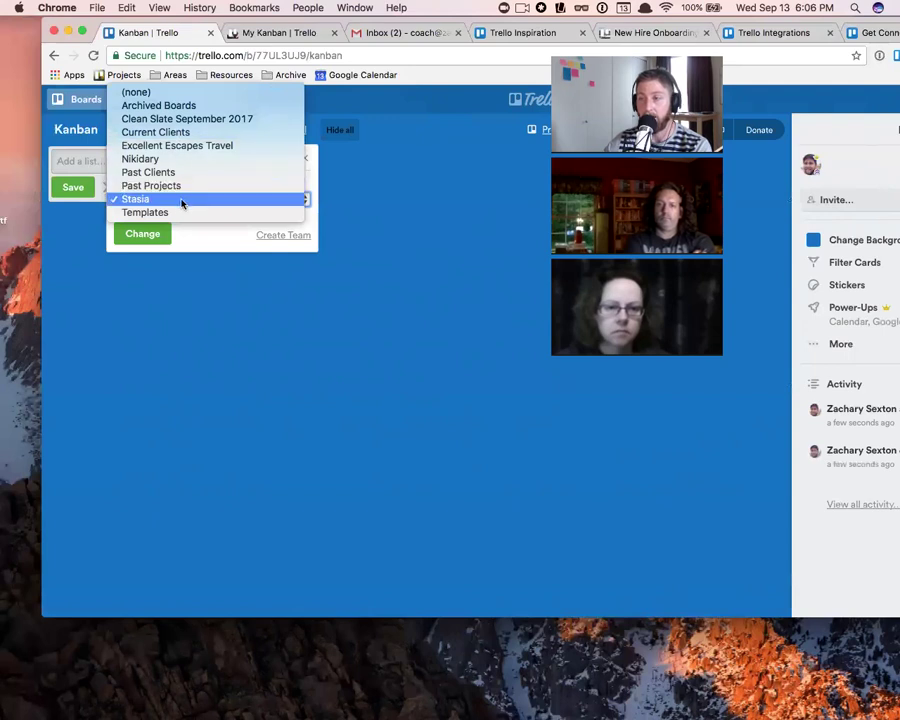
click(183, 201)
click(126, 133)
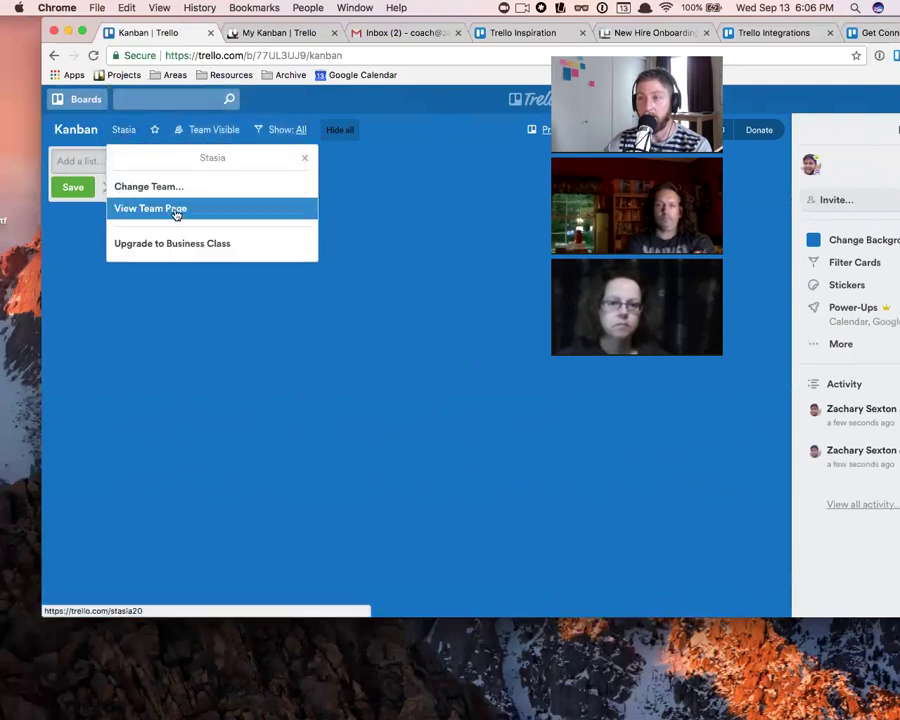
click(126, 130)
click(127, 130)
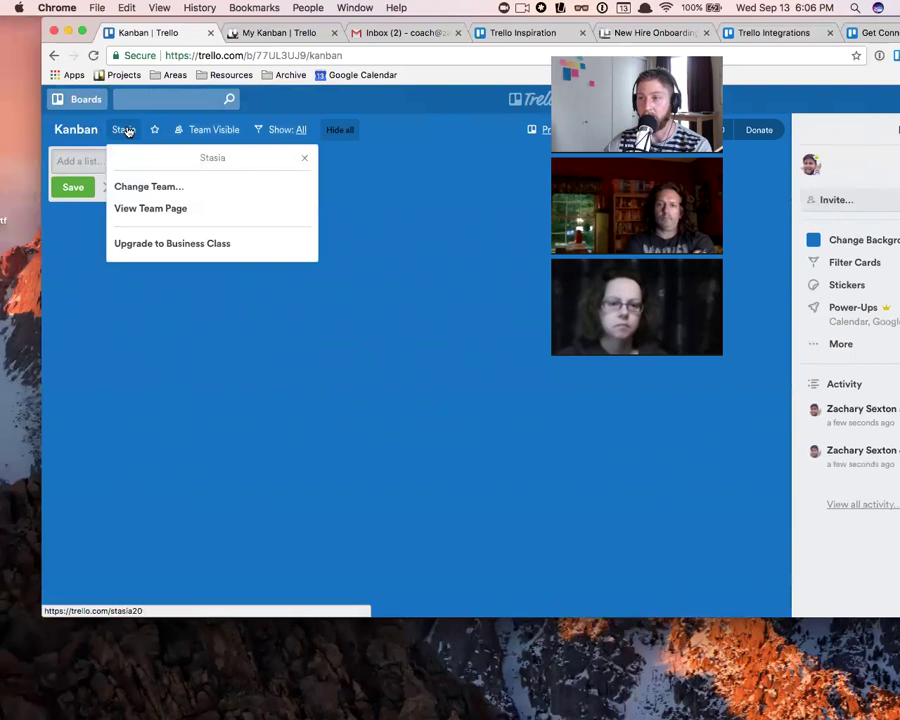
click(306, 159)
- Check the board's visibility choices, then reopen Change Team with Stasia still selected
click(124, 130)
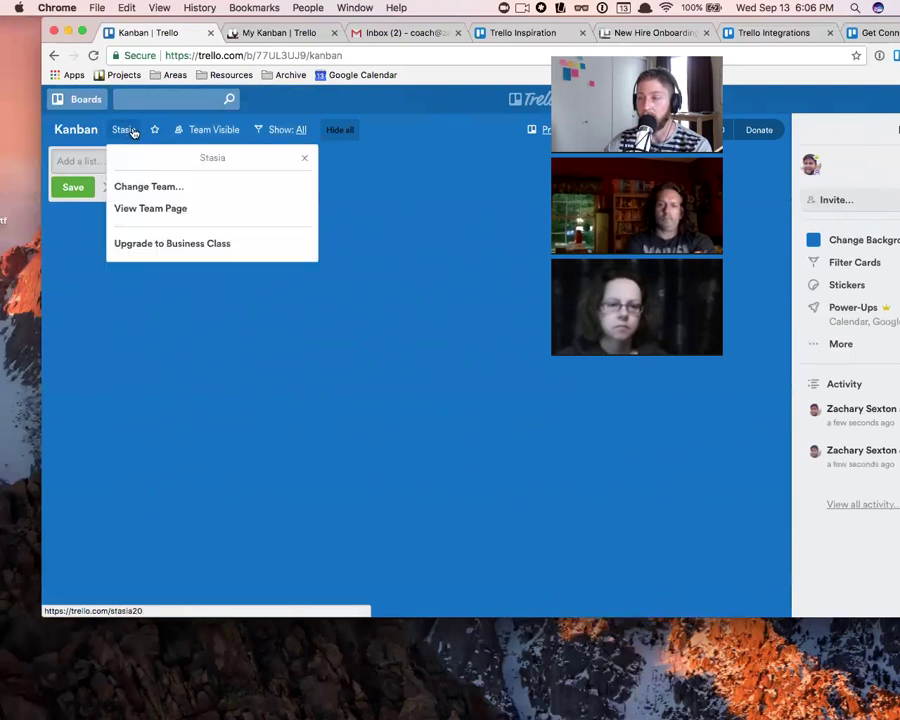
click(155, 188)
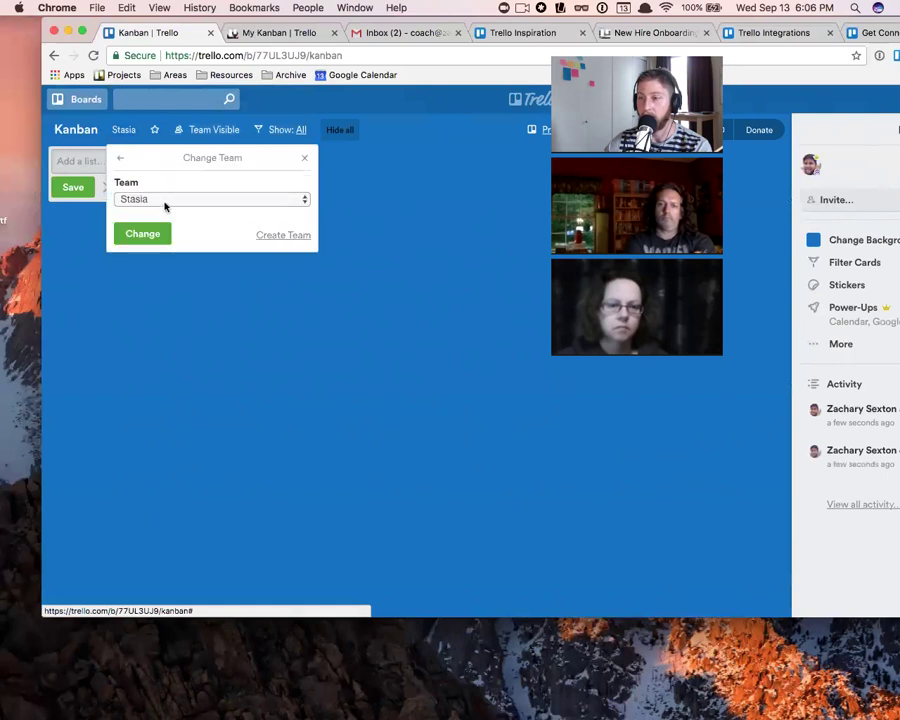
click(304, 158)
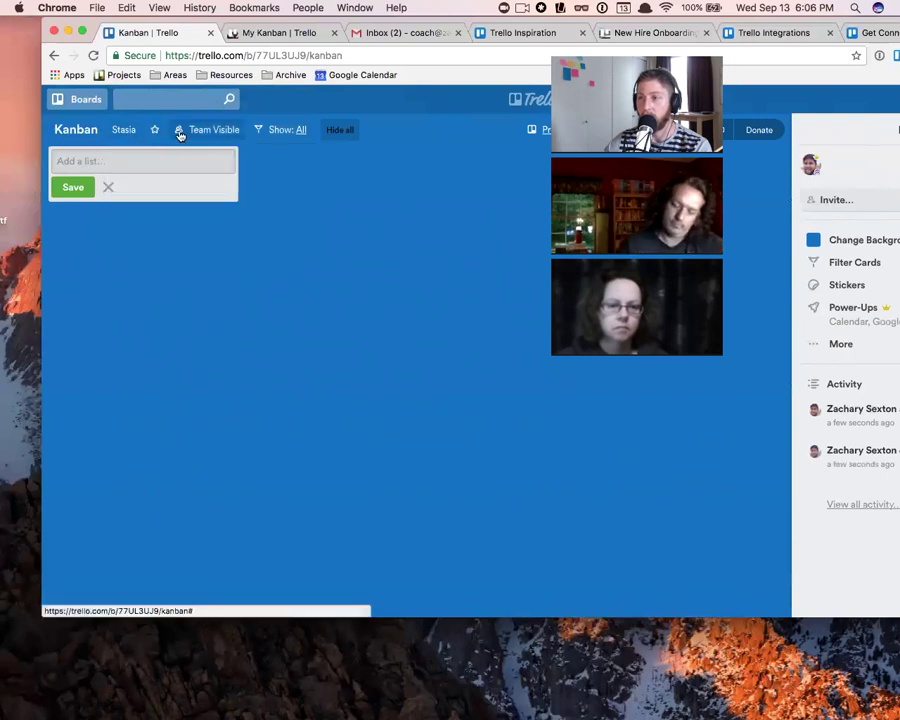
click(181, 135)
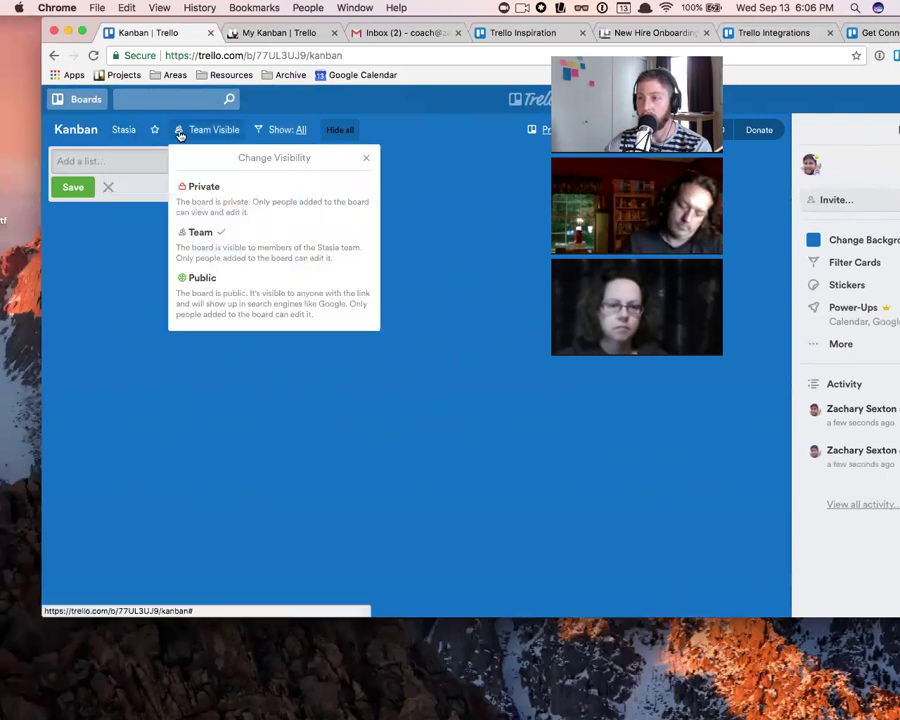
click(363, 158)
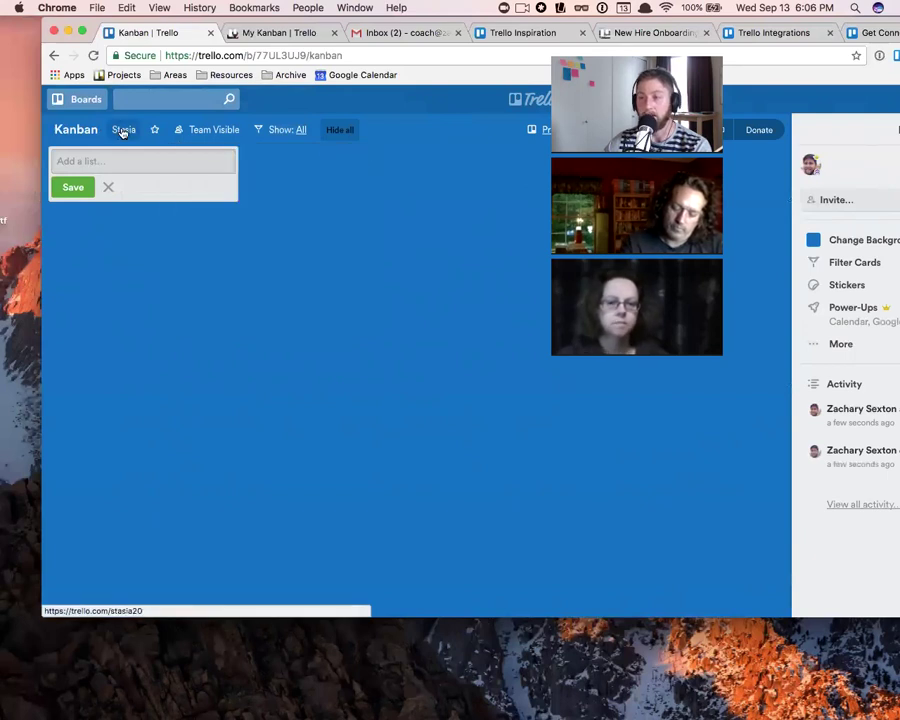
click(123, 131)
click(165, 197)
click(167, 201)
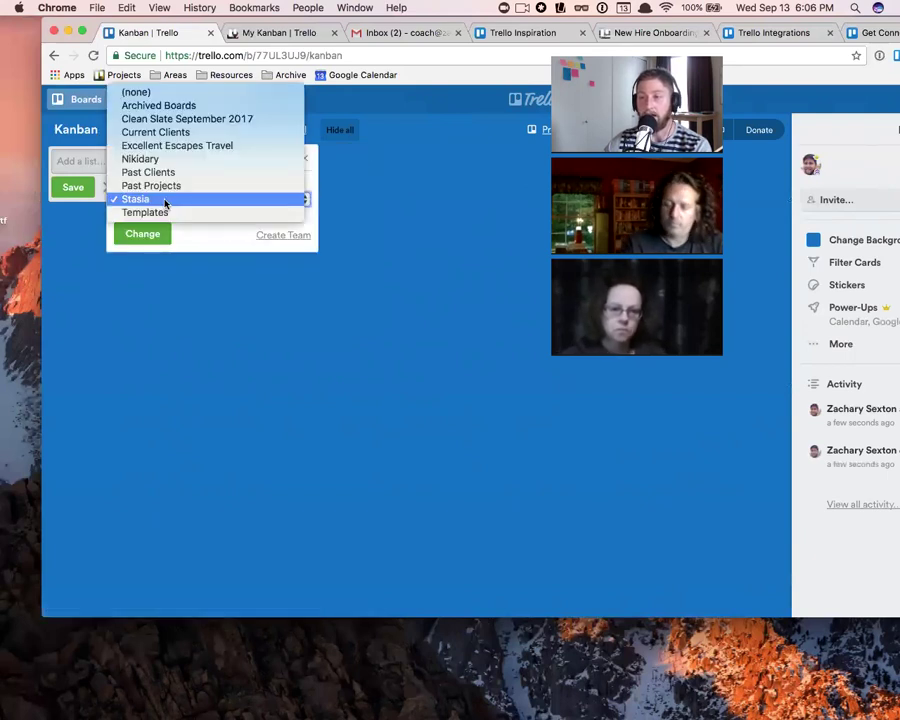
click(466, 212)
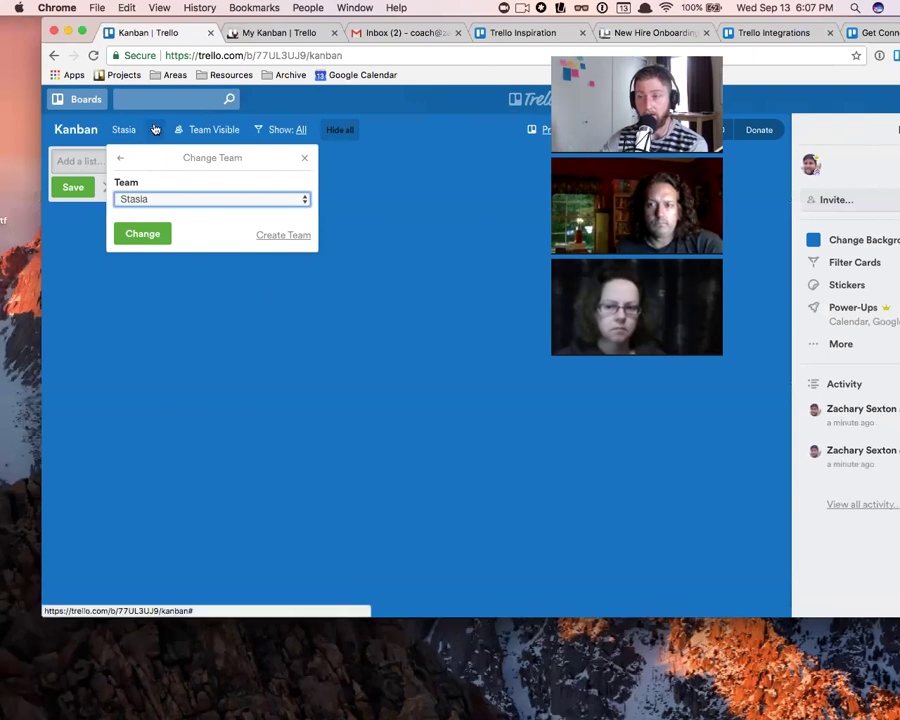
- Close the Change Team dialog and browse the Boards sidebar before returning to the Kanban board
click(392, 176)
click(80, 100)
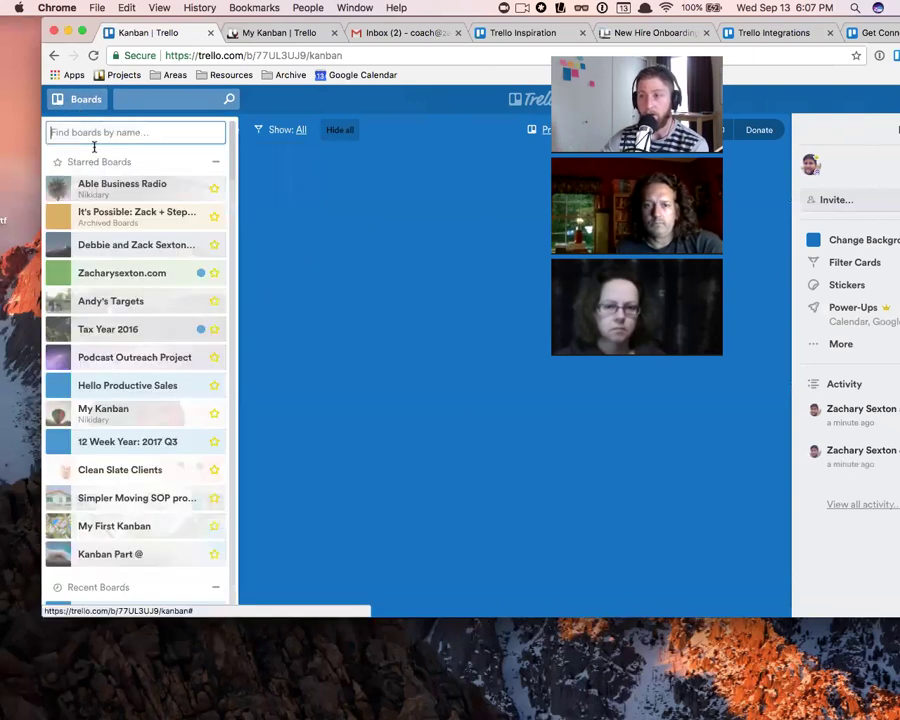
scroll(190, 435, down, 5)
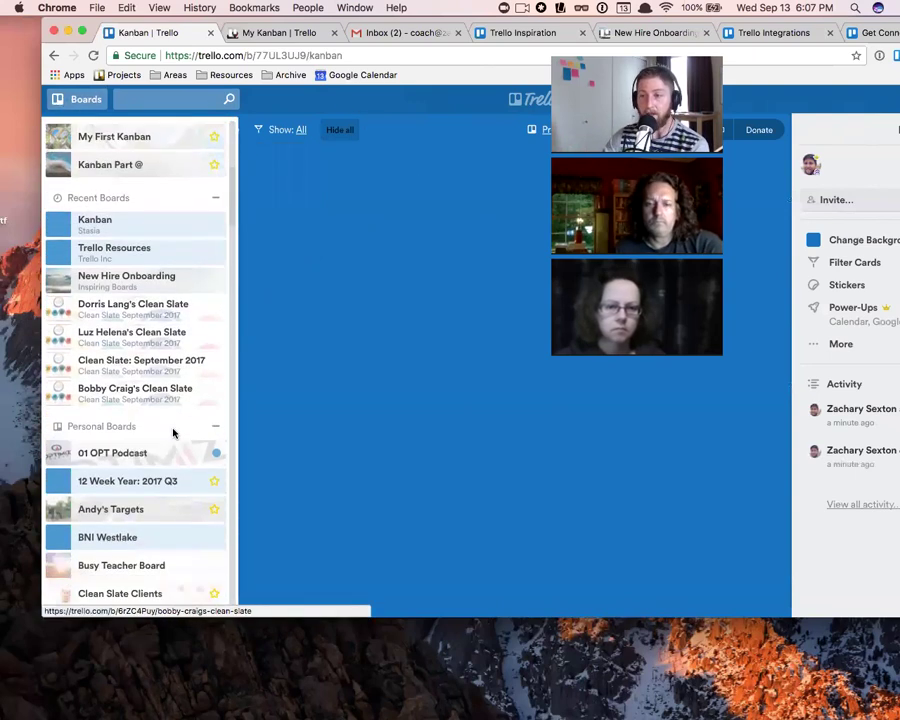
scroll(173, 432, down, 3)
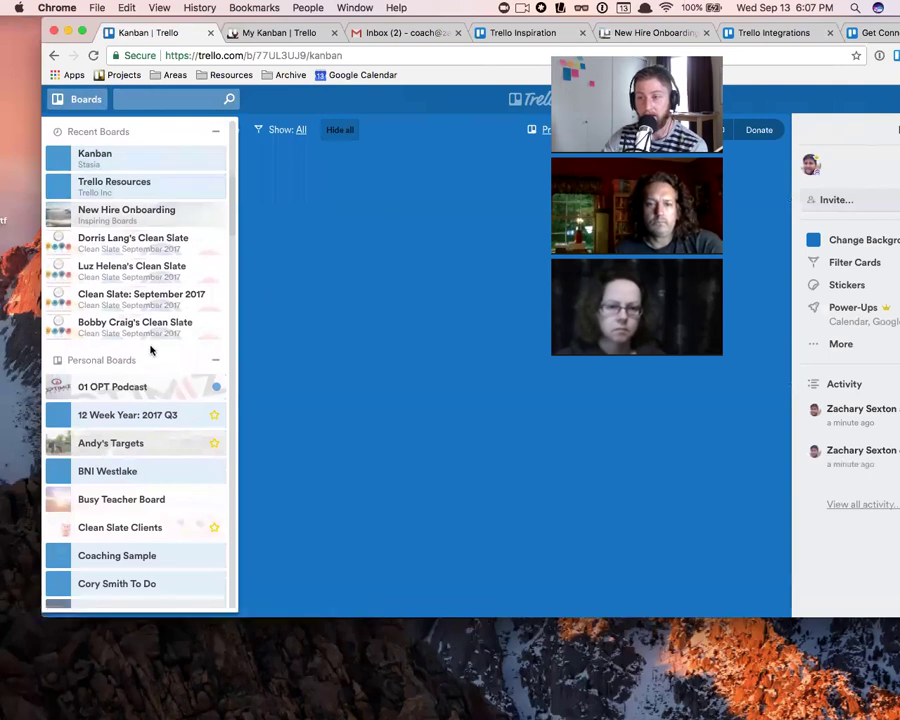
scroll(150, 350, down, 3)
scroll(150, 350, down, 10)
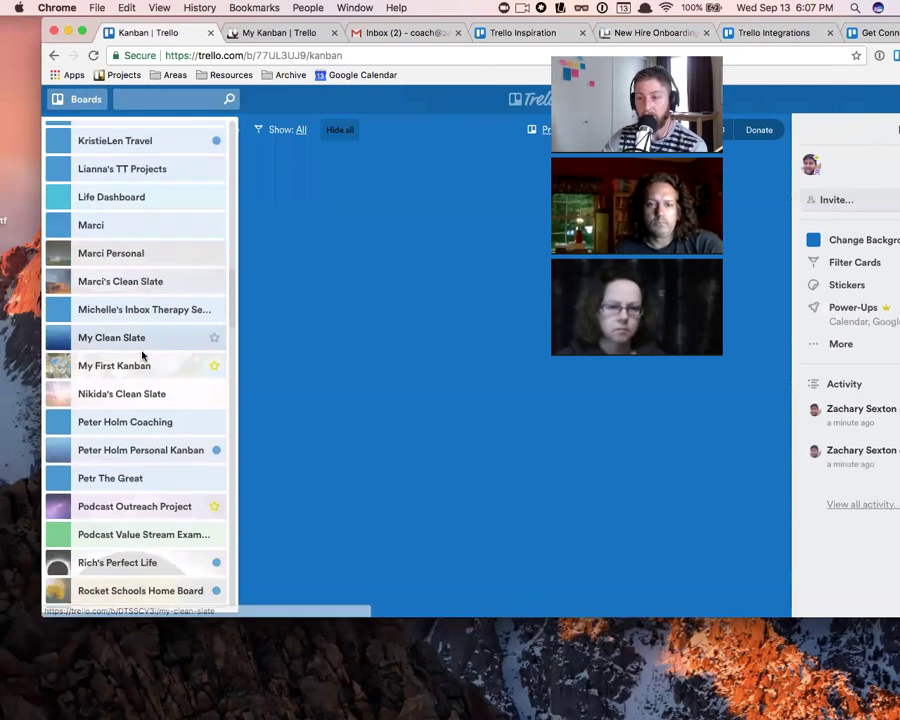
scroll(144, 354, down, 12)
scroll(143, 356, up, 3)
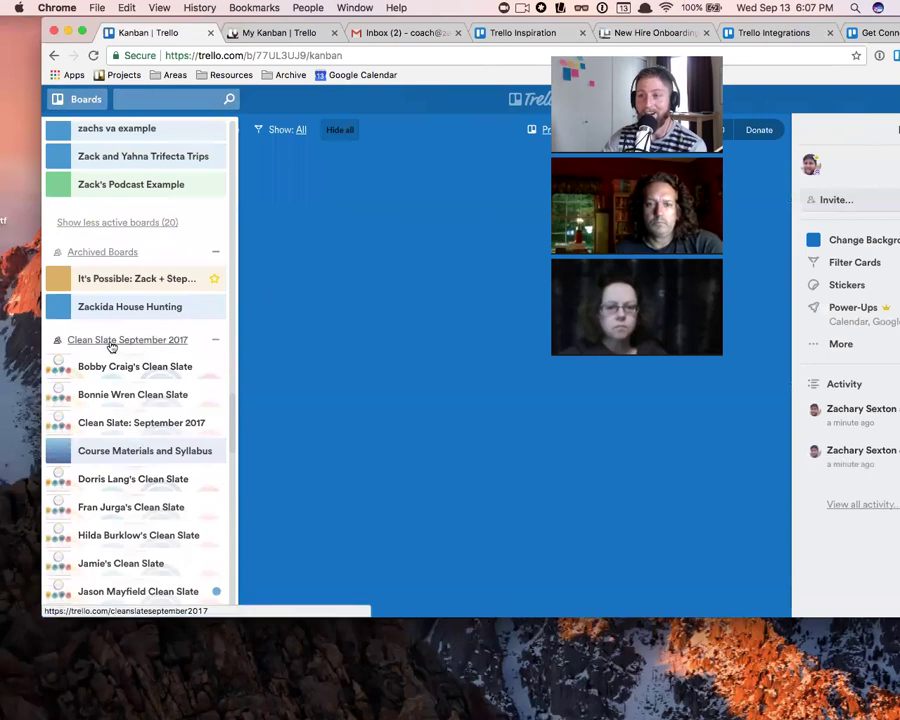
scroll(116, 348, down, 5)
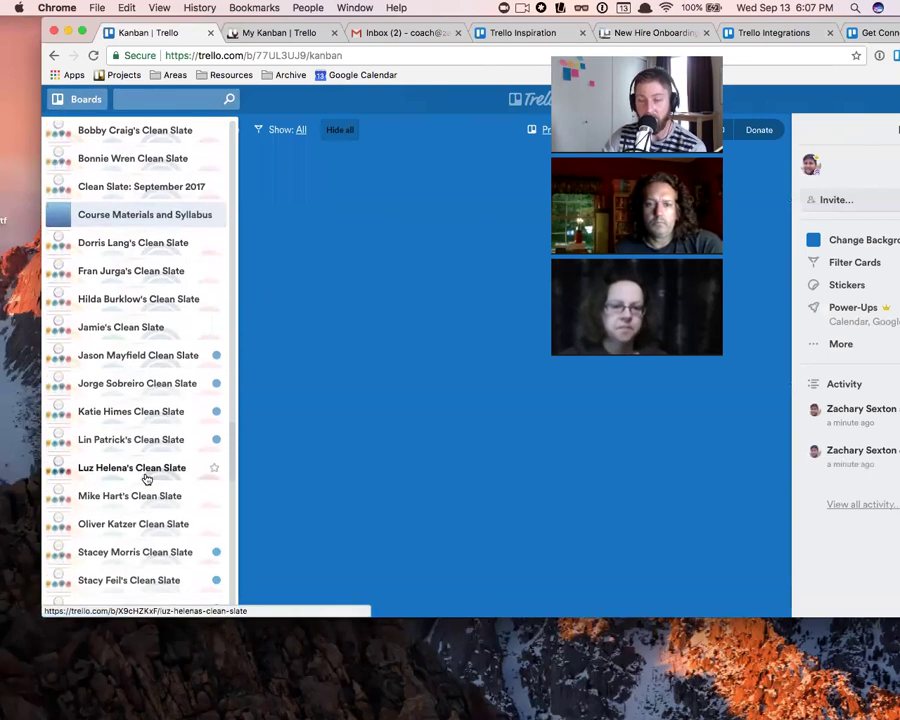
scroll(130, 450, up, 20)
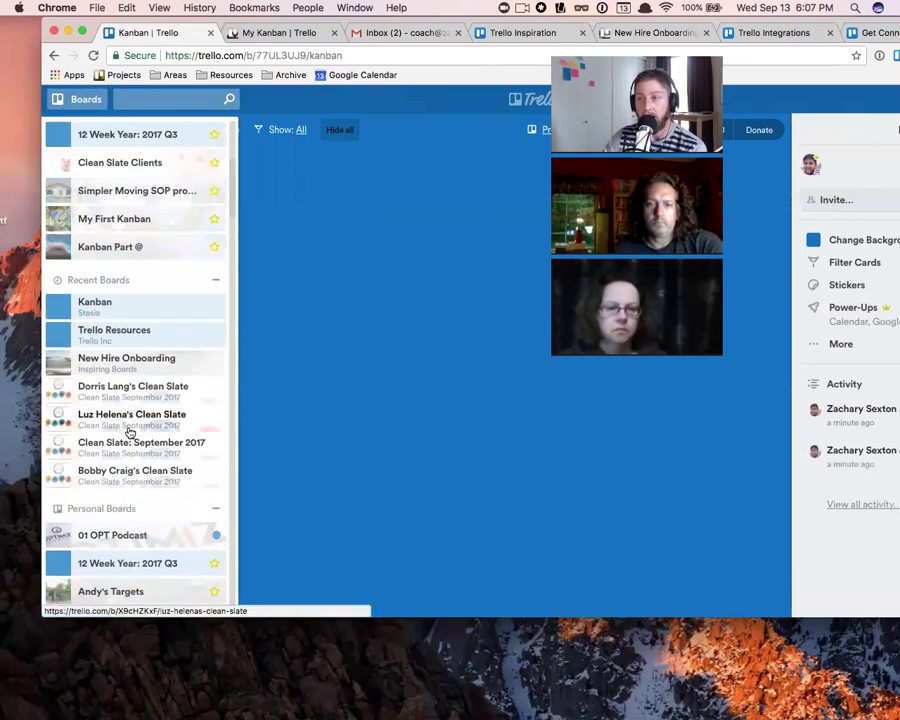
scroll(129, 430, up, 5)
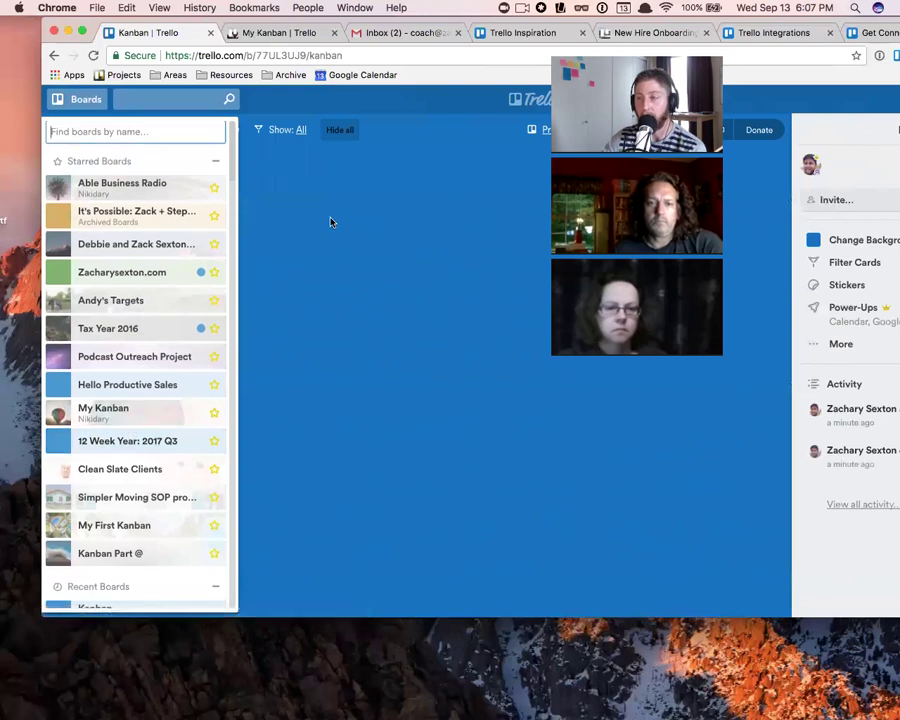
click(331, 222)
click(57, 99)
scroll(159, 267, down, 5)
scroll(157, 410, down, 6)
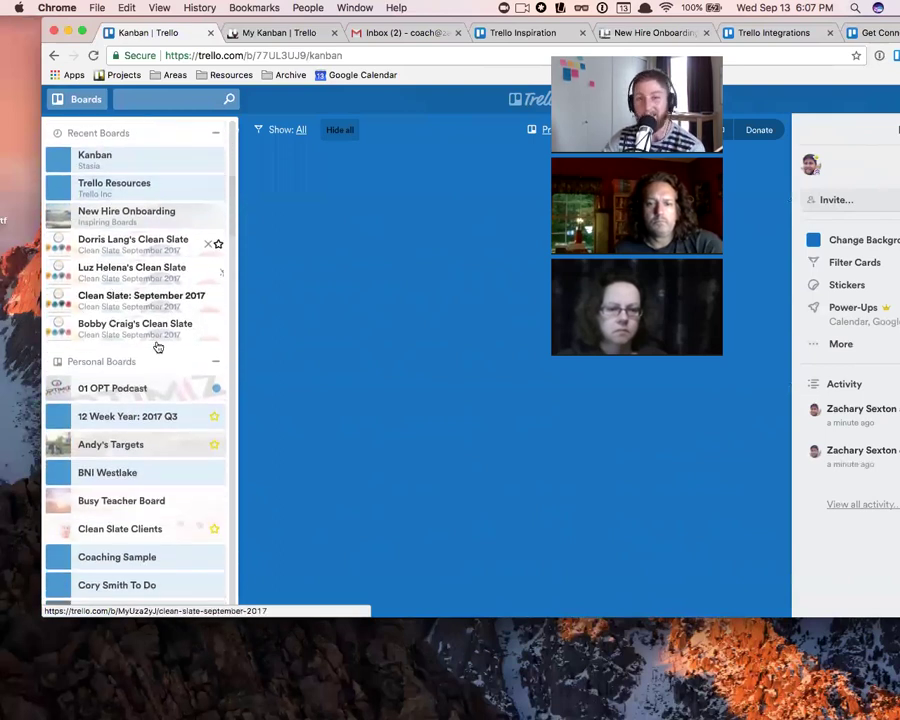
click(387, 259)
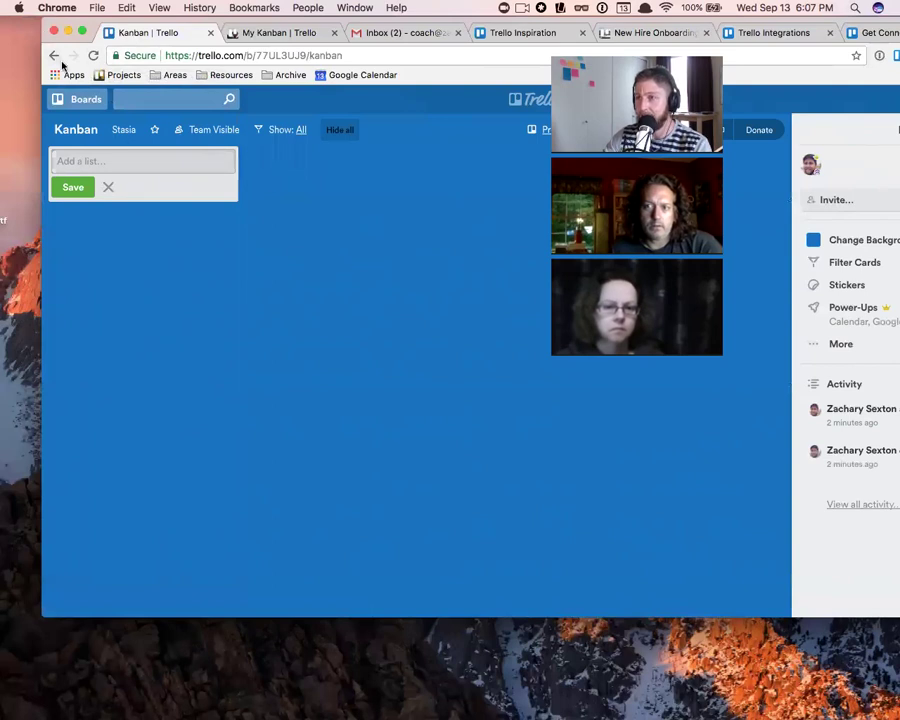
- Change the Kanban board's visibility from Team Visible to Public
click(445, 245)
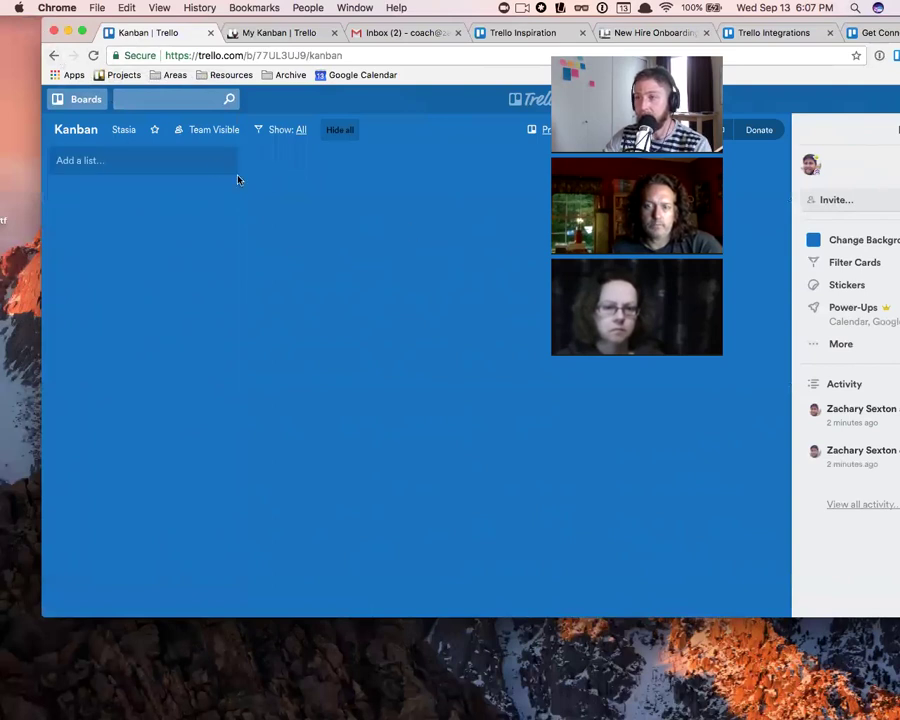
click(206, 135)
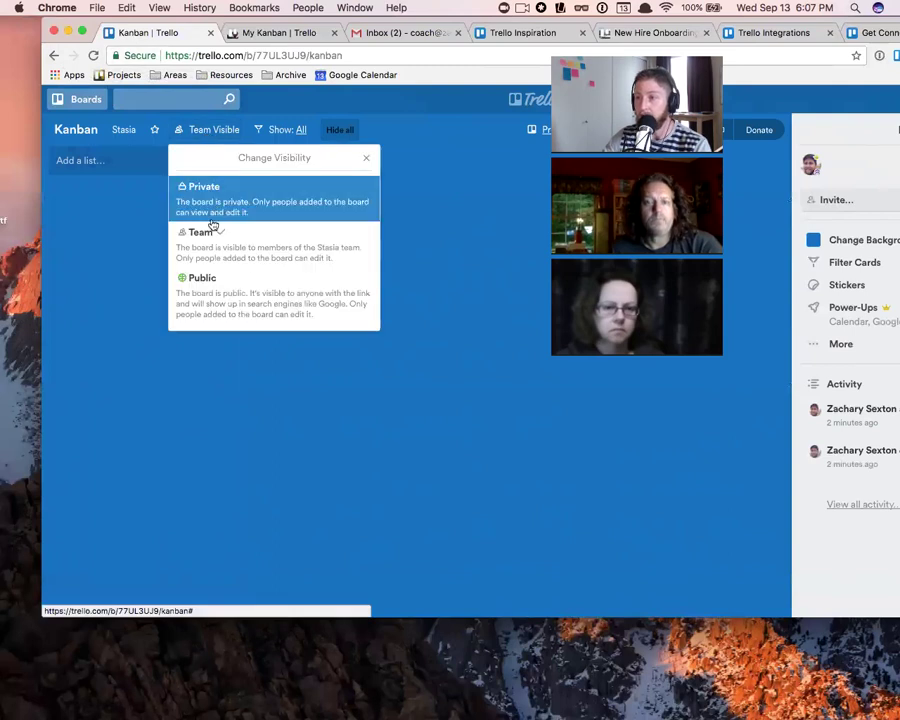
click(265, 315)
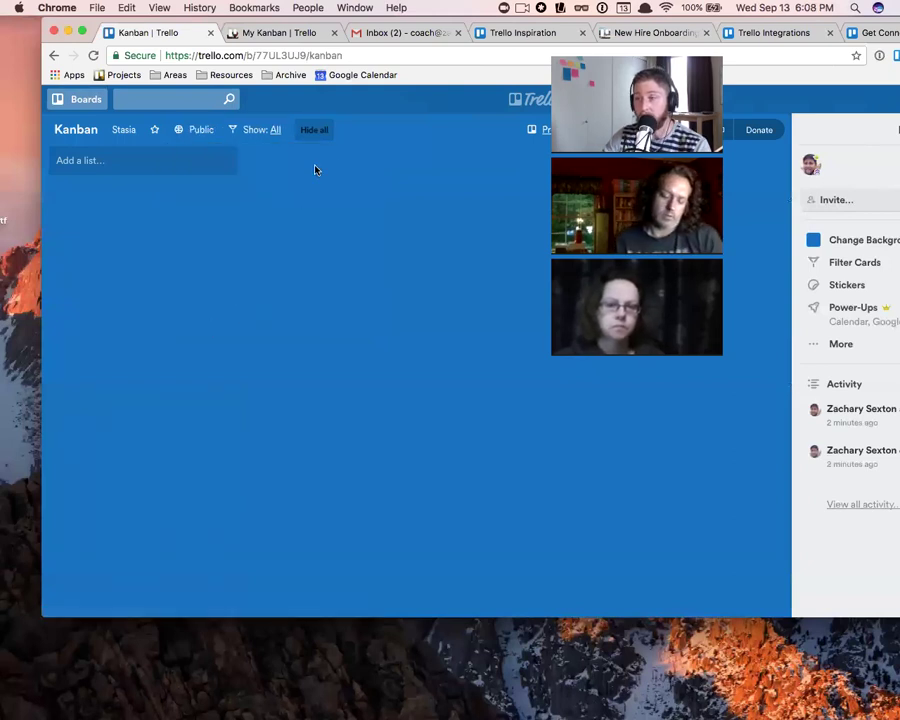
click(322, 55)
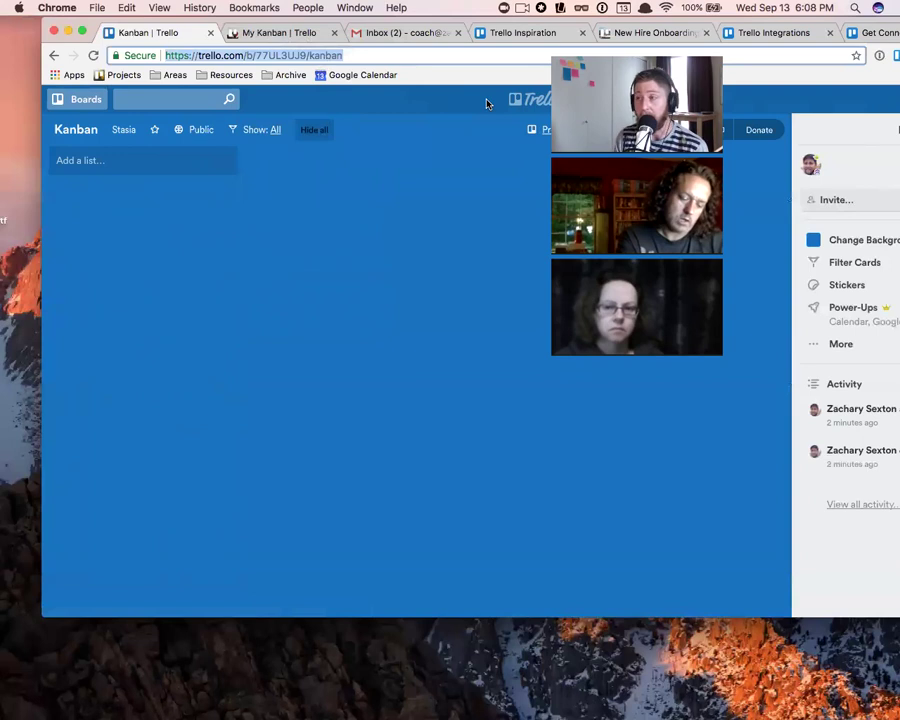
- Go to trello.com/inspiration and open the Hiring Funnel example board
click(366, 55)
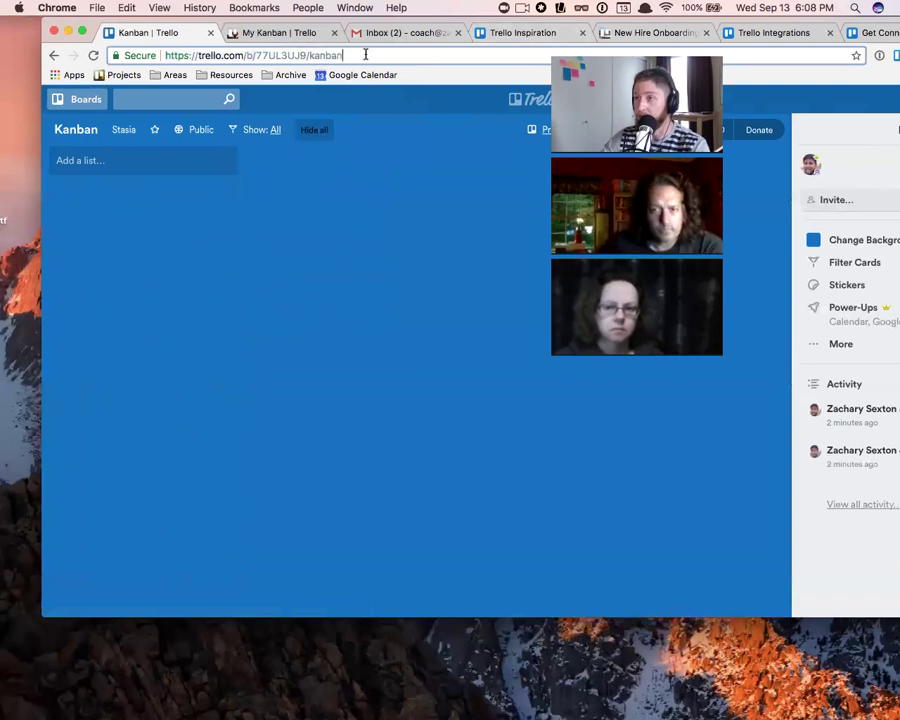
drag(366, 55, 251, 51)
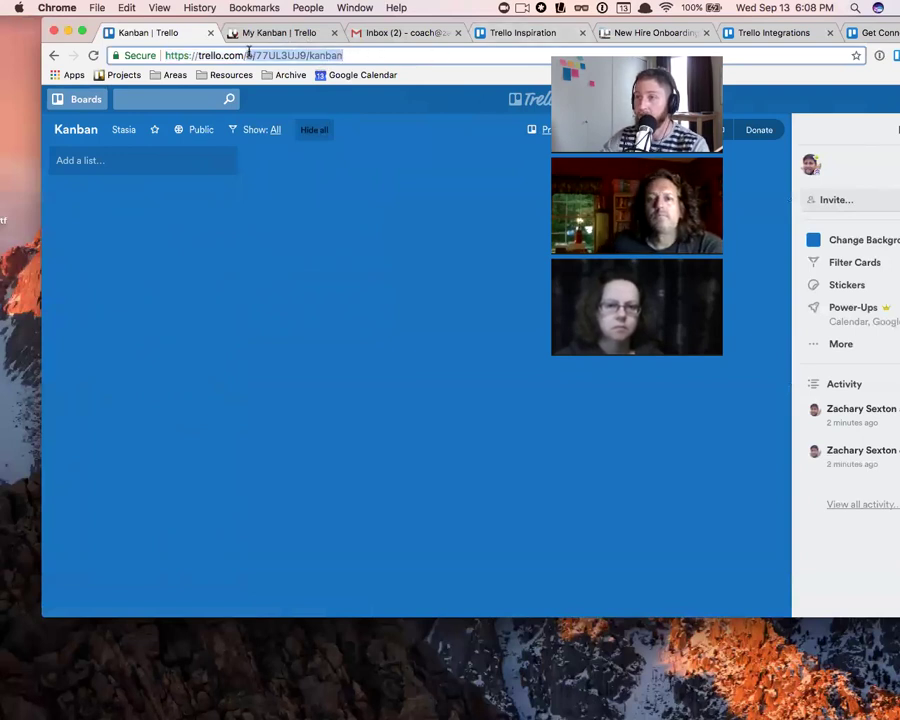
key(BackSpace)
text(in)
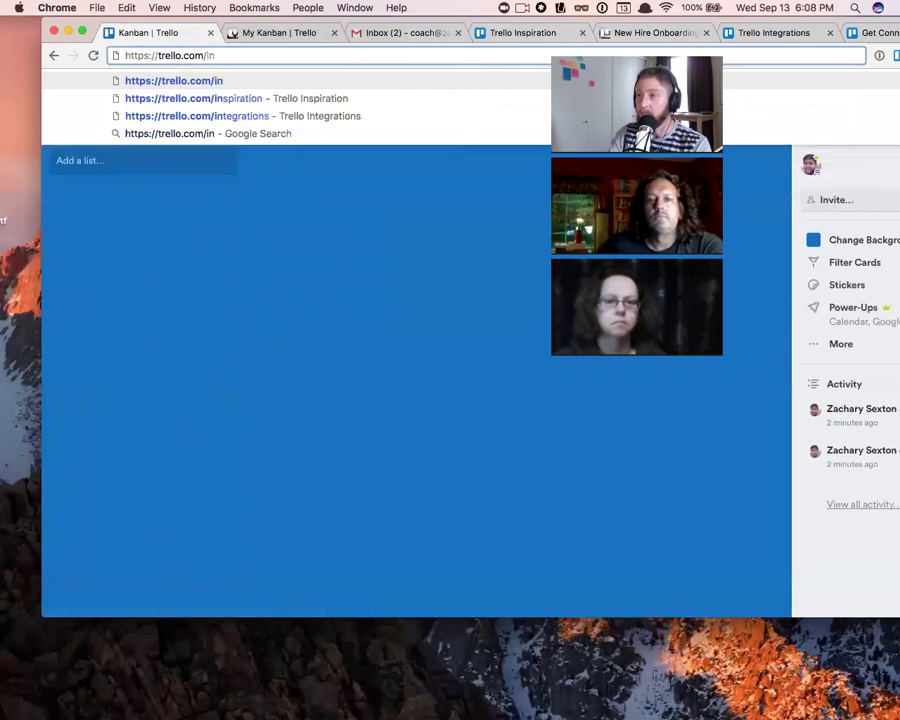
key(Down)
key(Return)
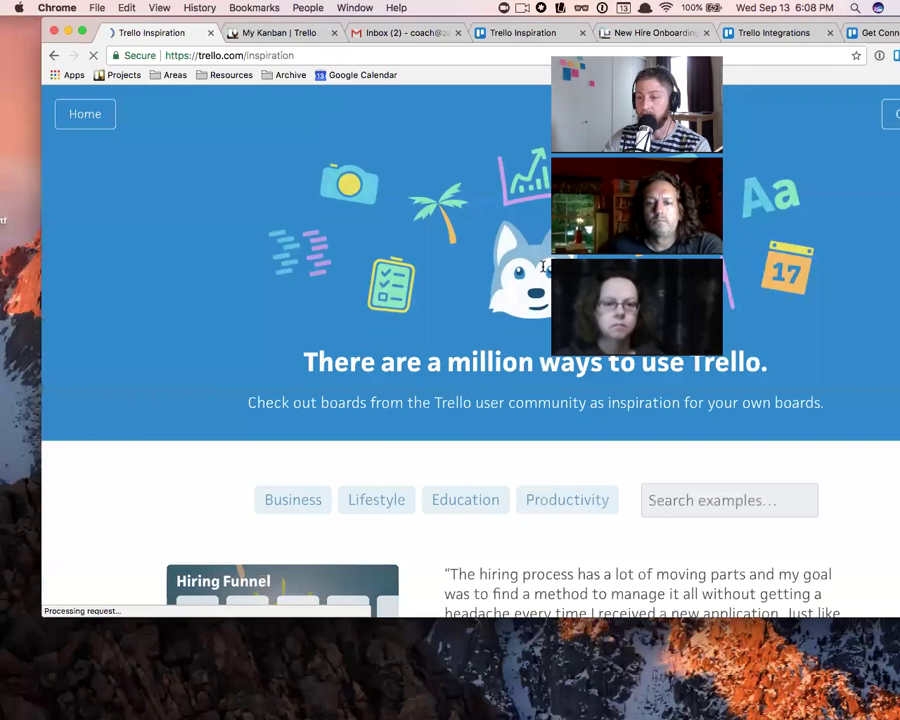
scroll(388, 291, down, 5)
click(315, 301)
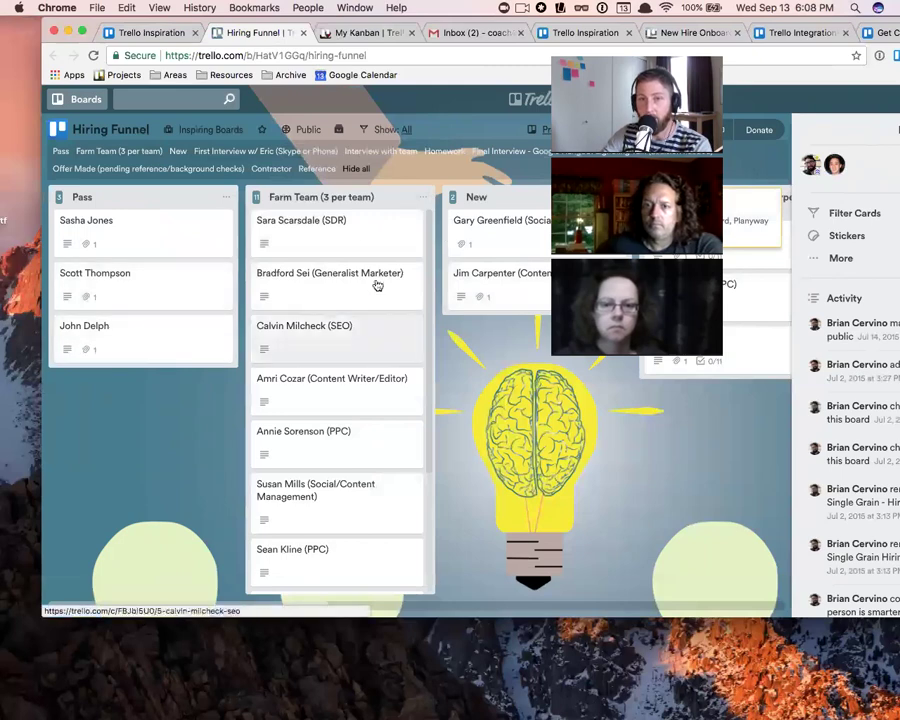
- Open and close a couple of candidate cards in the Pass list
scroll(386, 283, down, 3)
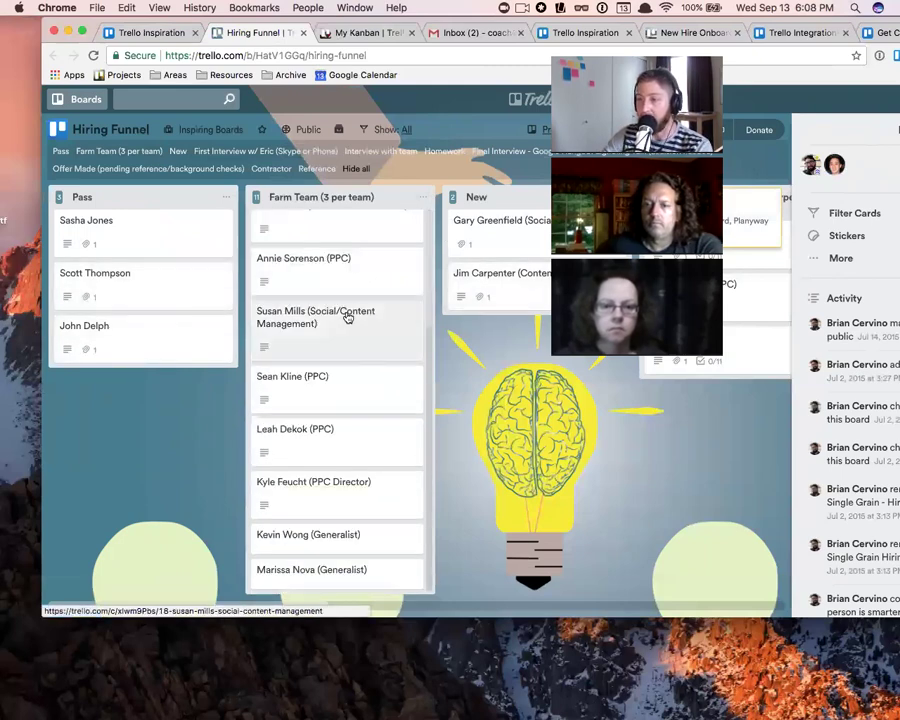
click(348, 316)
click(110, 282)
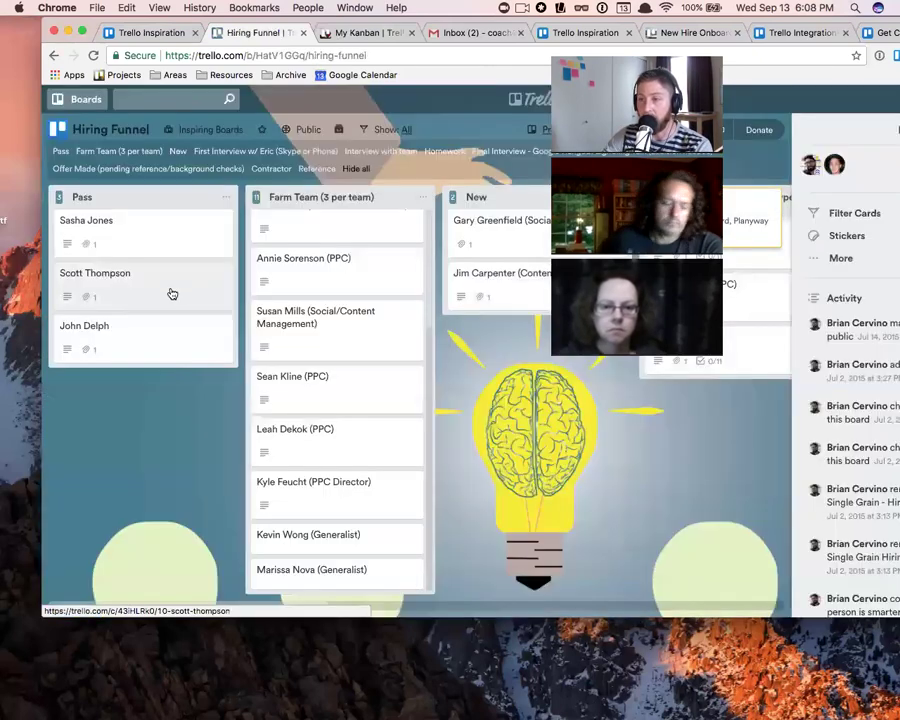
click(171, 293)
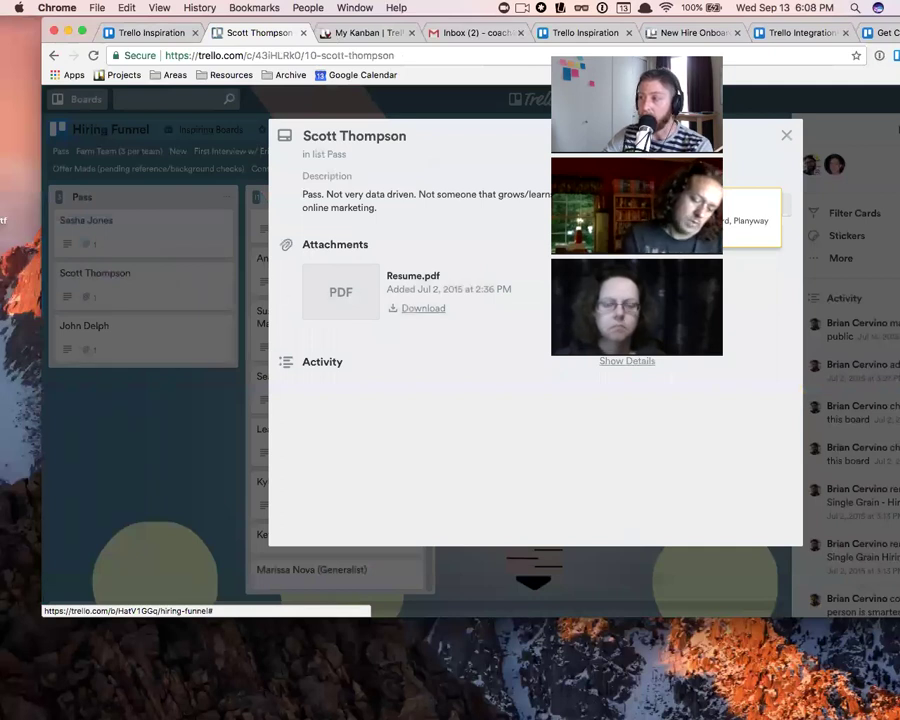
click(786, 136)
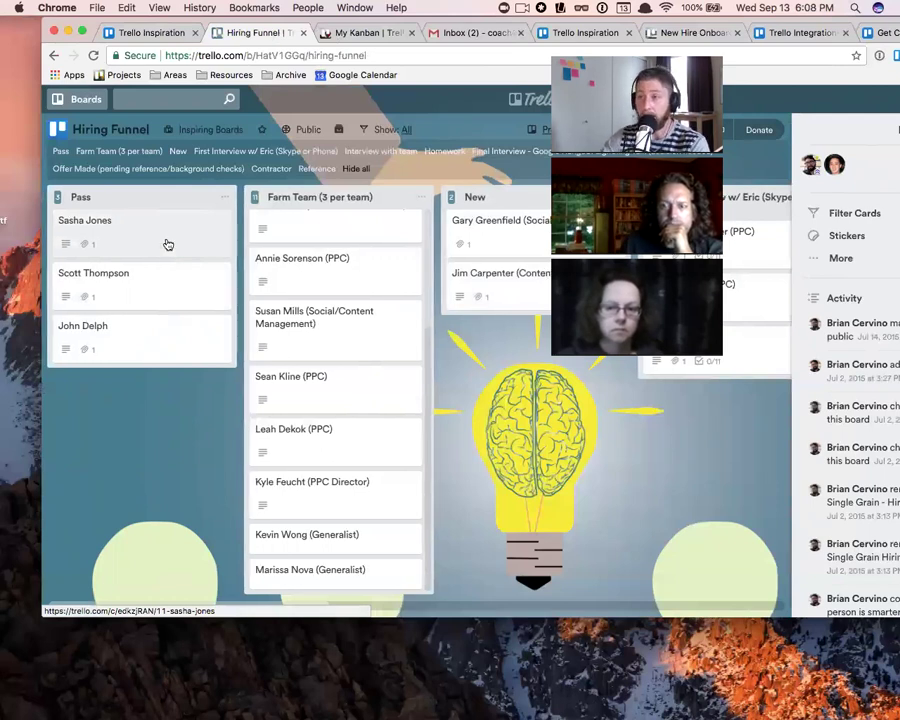
- Search 't 12' in the address bar and open the 12 Week Year Score Card board
key(super+l)
text(t 12)
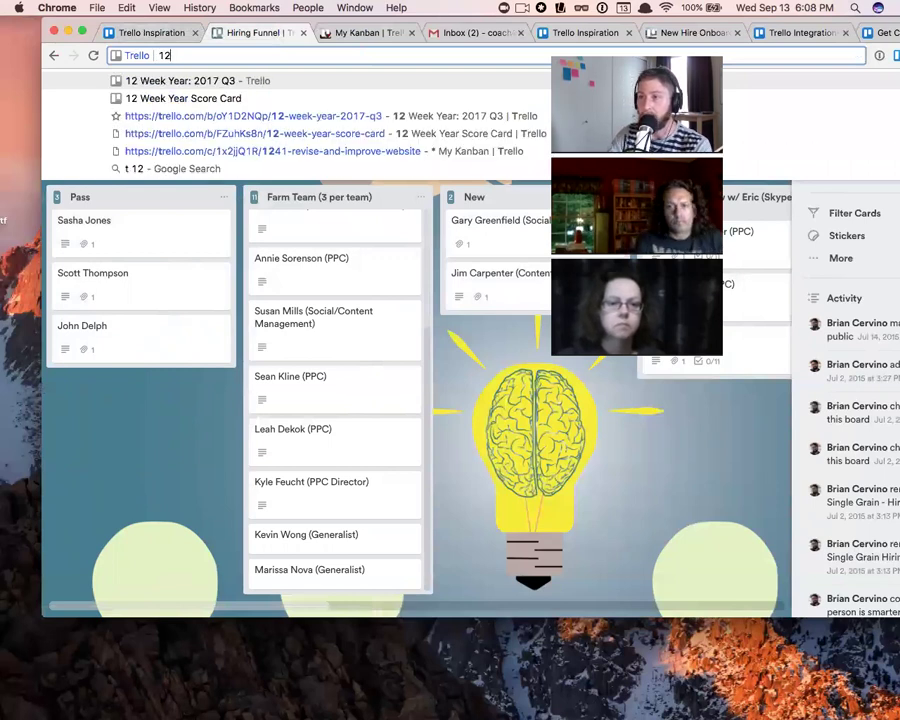
key(Down)
key(Up)
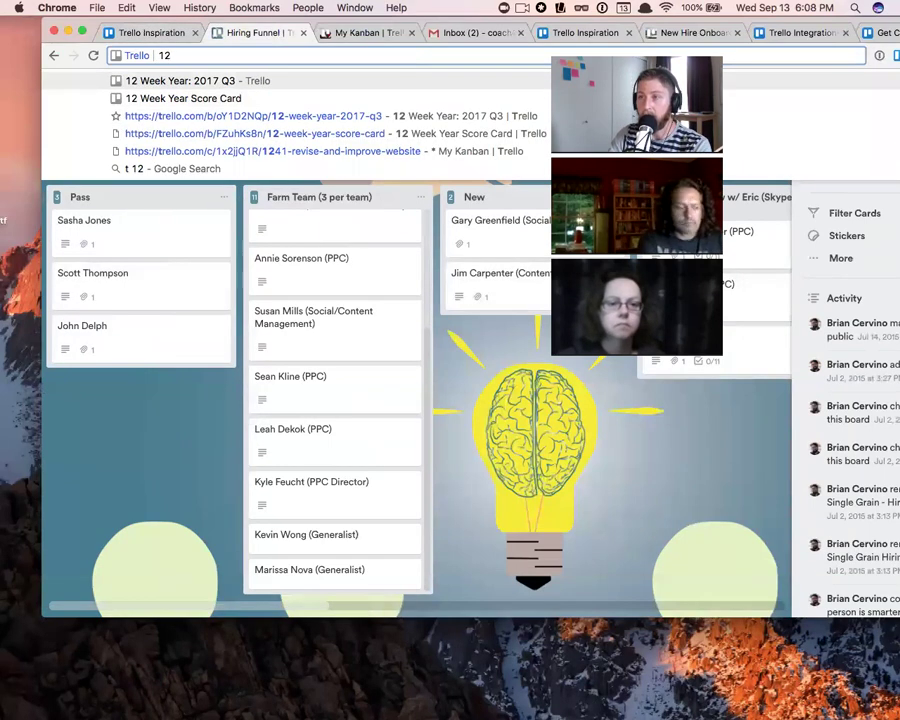
key(Down)
key(Return)
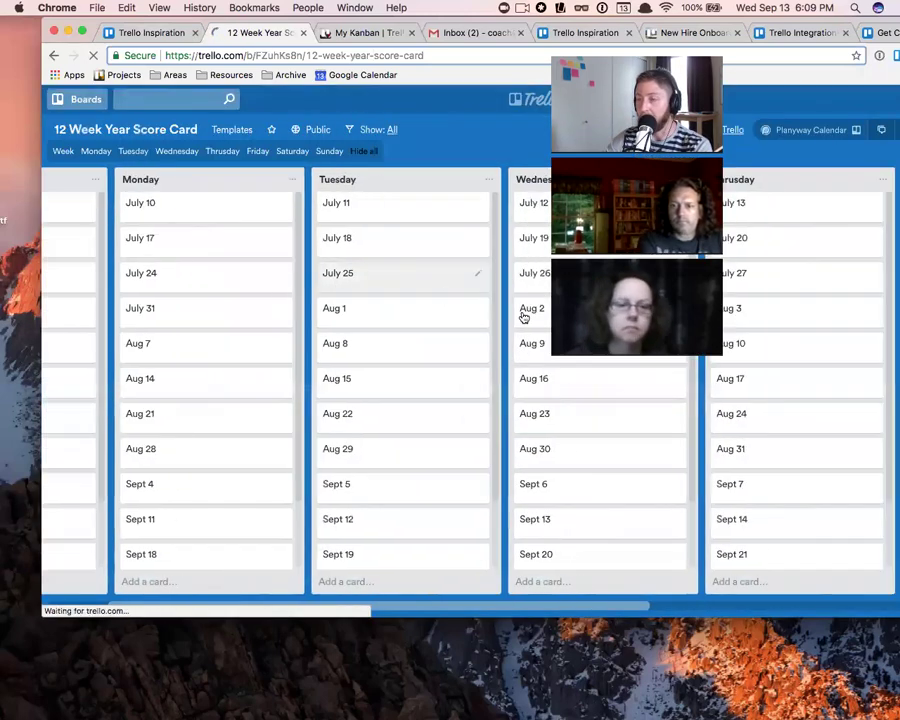
scroll(522, 316, right, 3)
scroll(329, 311, left, 5)
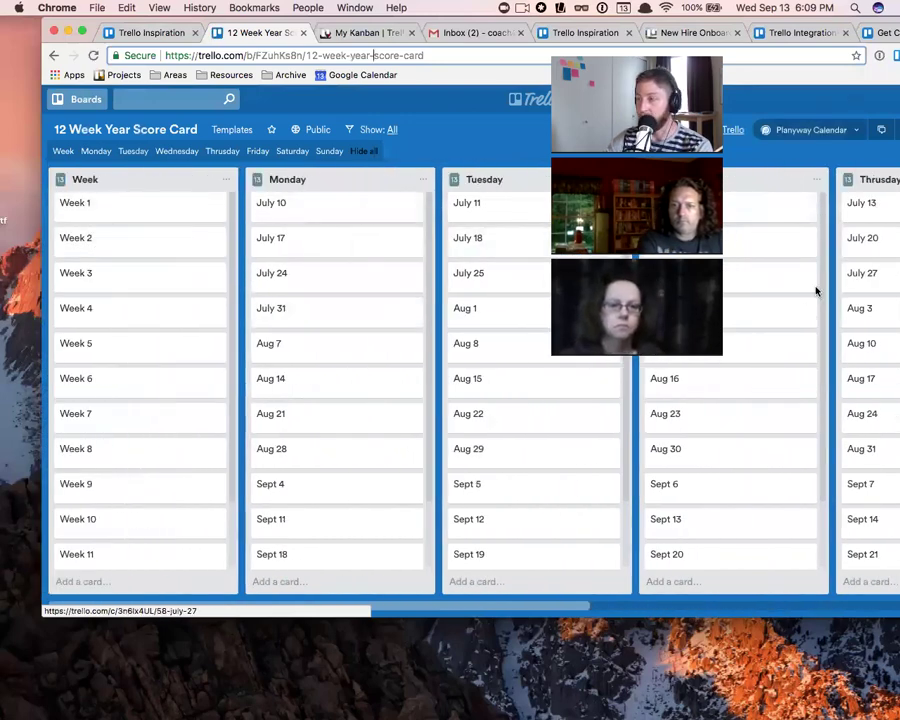
scroll(517, 317, right, 5)
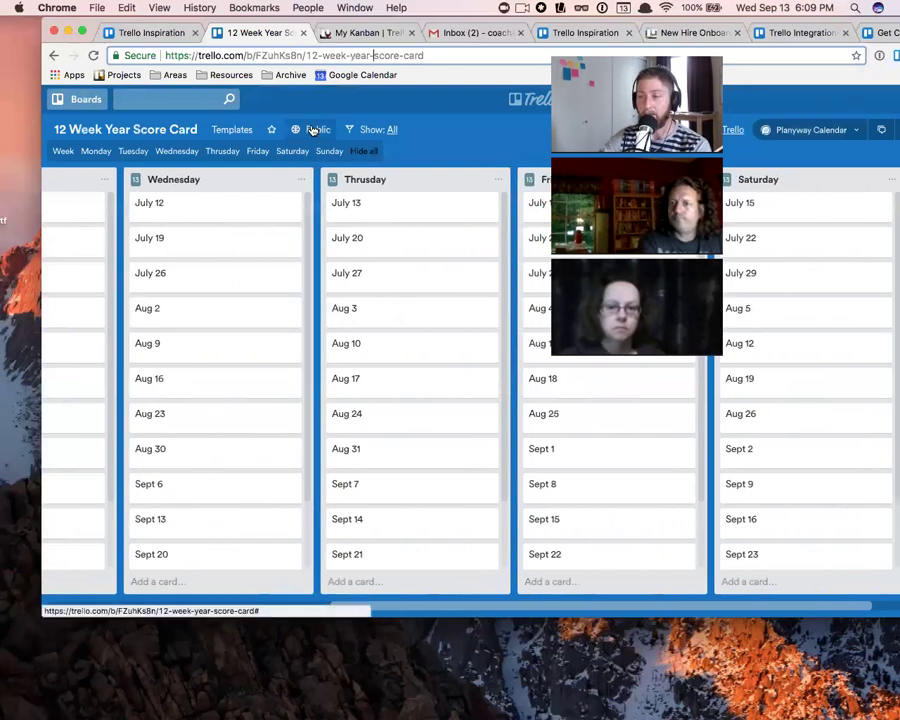
- Copy the 12 Week Year Score Card board's web address
click(246, 56)
key(super+c)
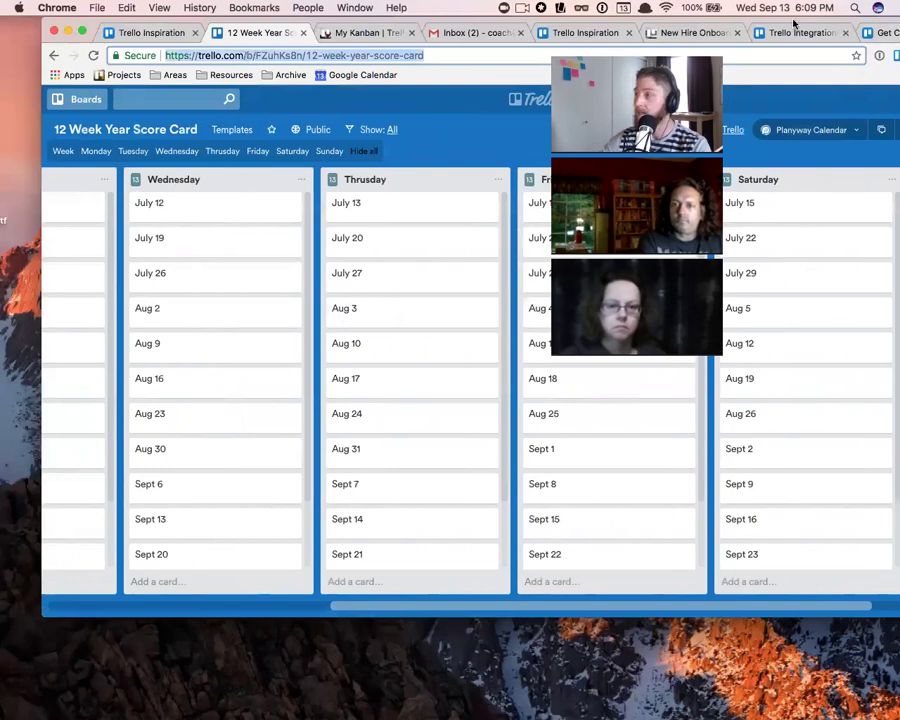
drag(802, 22, 682, 24)
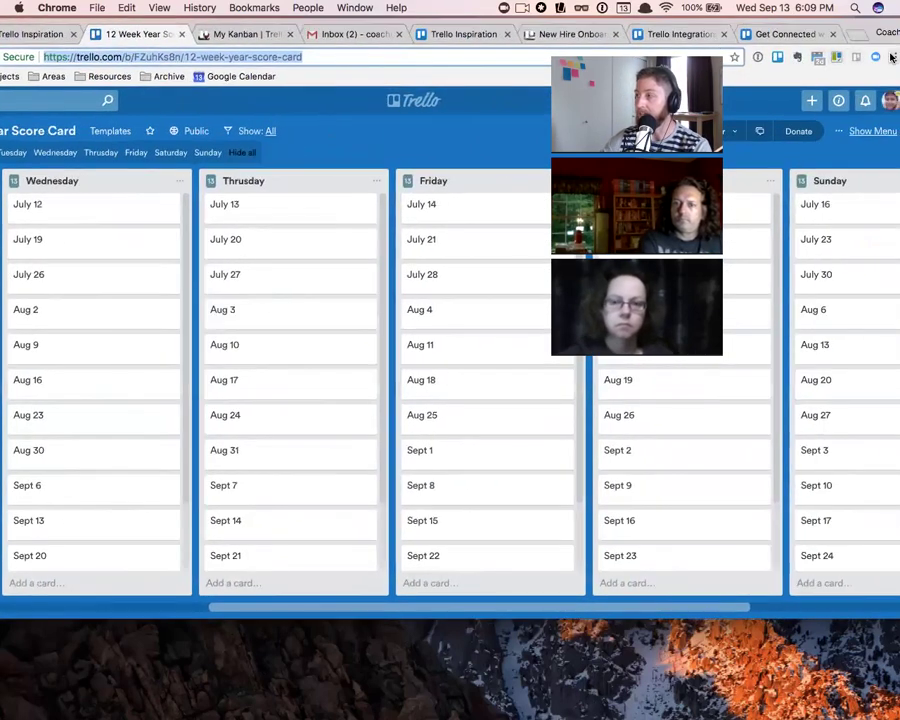
click(895, 57)
- Load the copied board address in a new private browsing window
click(762, 143)
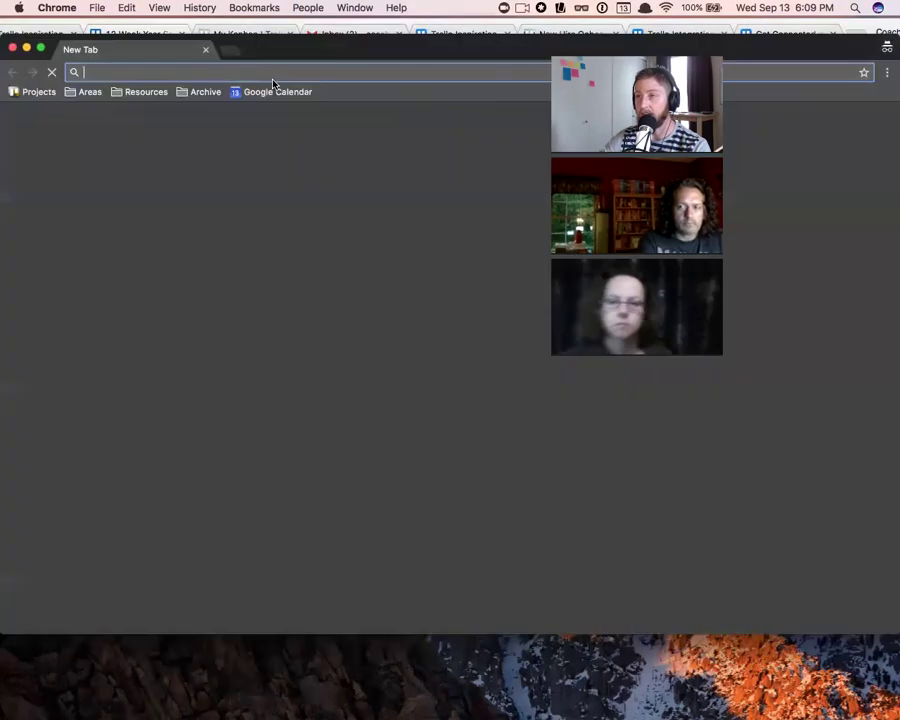
key(super+v)
key(Return)
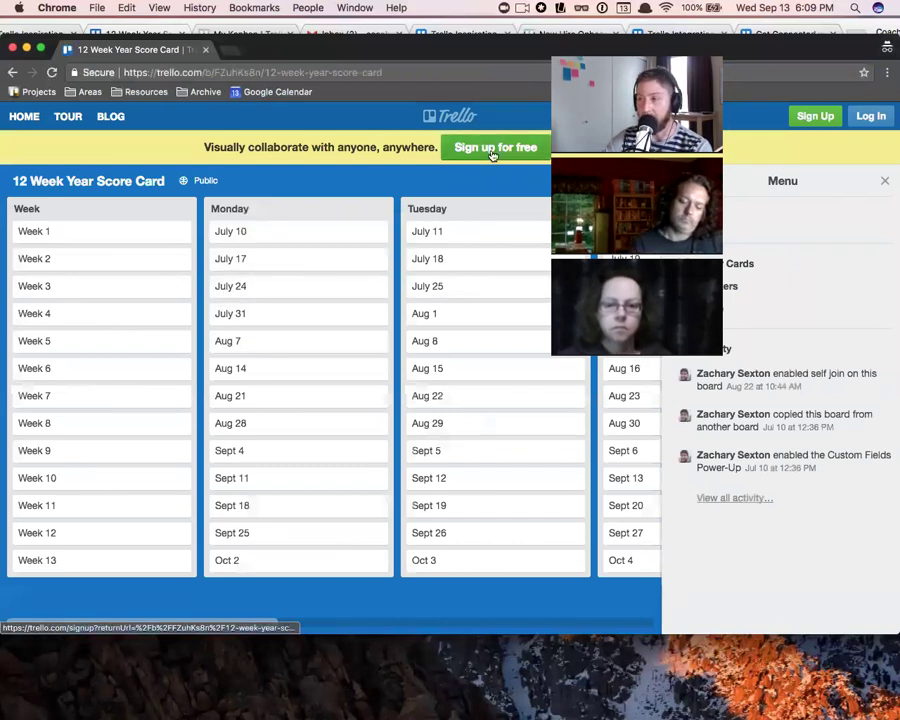
- Check the board menu's More options, then close the signed-out preview window
click(885, 181)
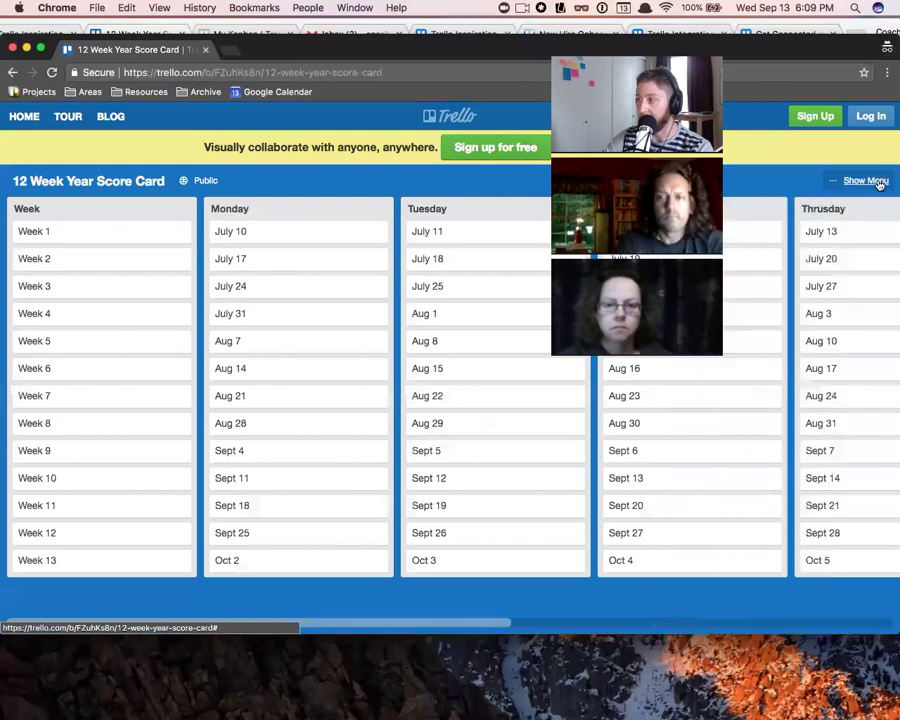
click(840, 184)
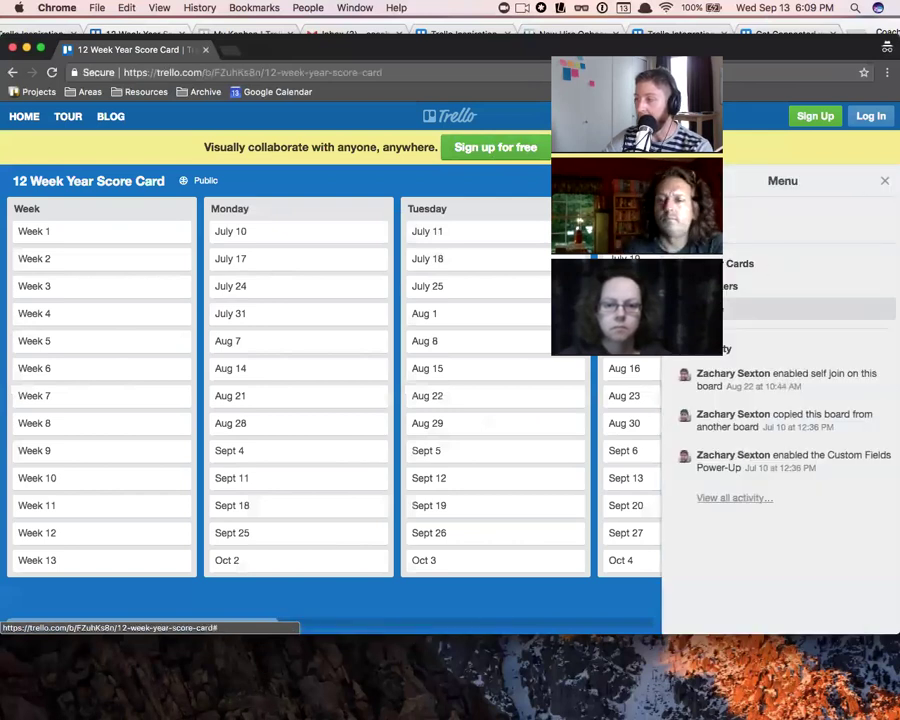
click(745, 307)
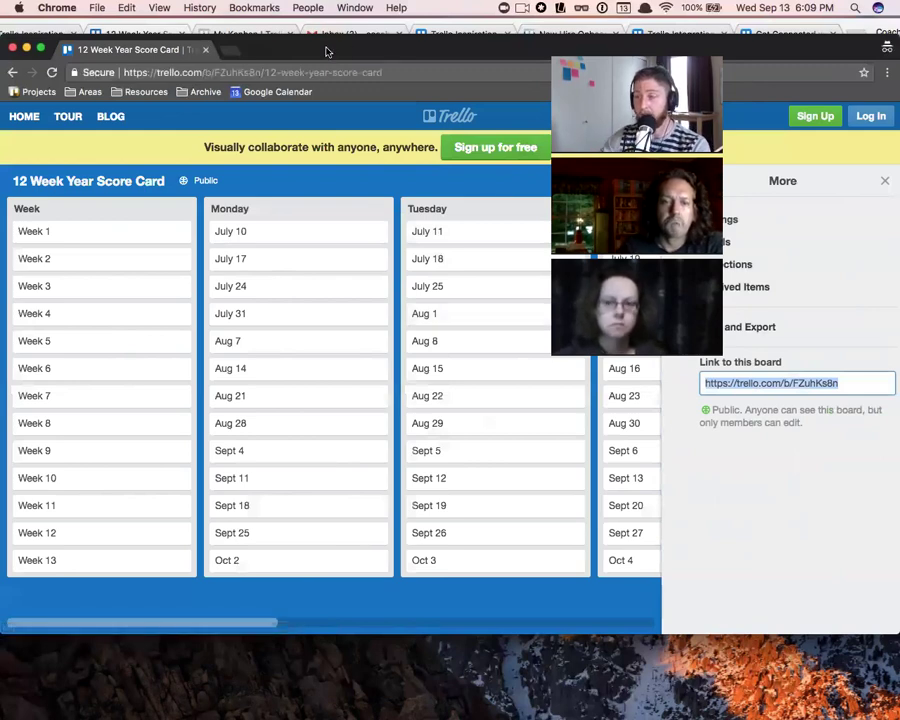
drag(259, 55, 370, 82)
click(316, 78)
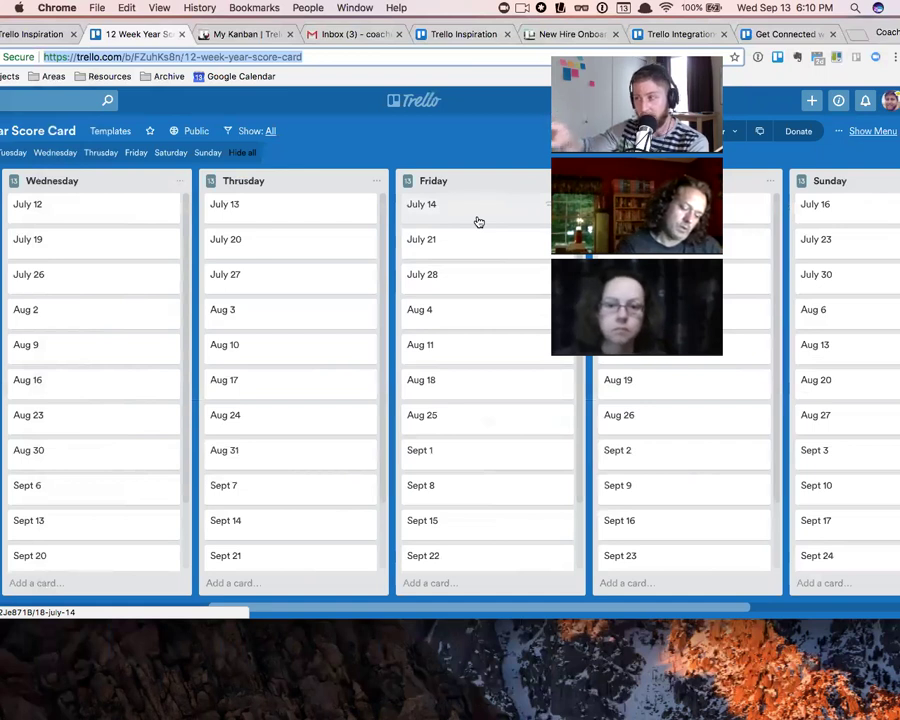
- Subscribe to the 12 Week Year Score Card board from the menu's More panel, then open a blank tab
click(861, 139)
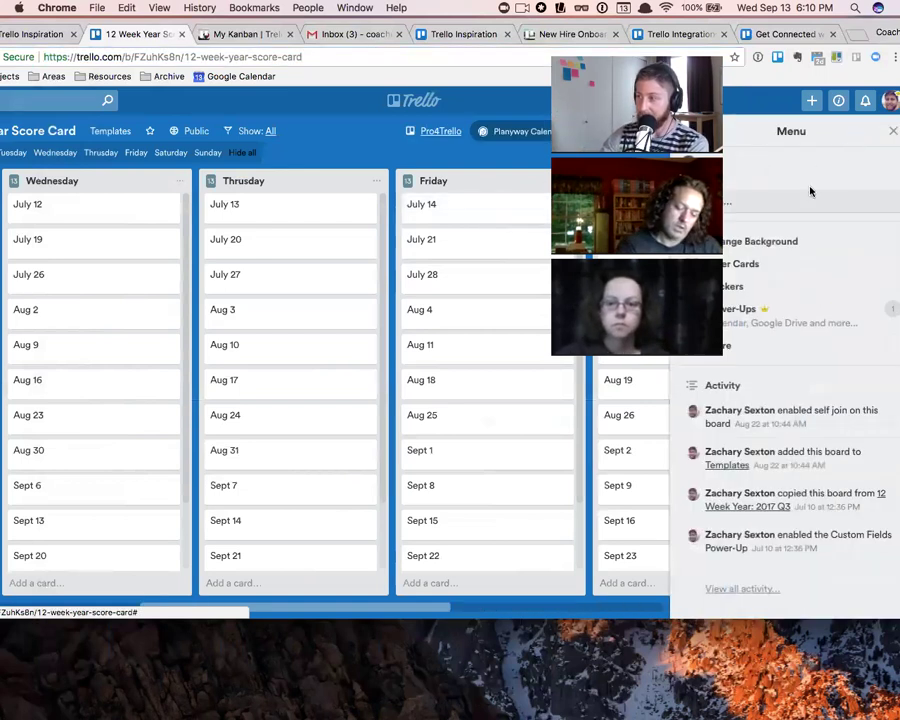
click(735, 345)
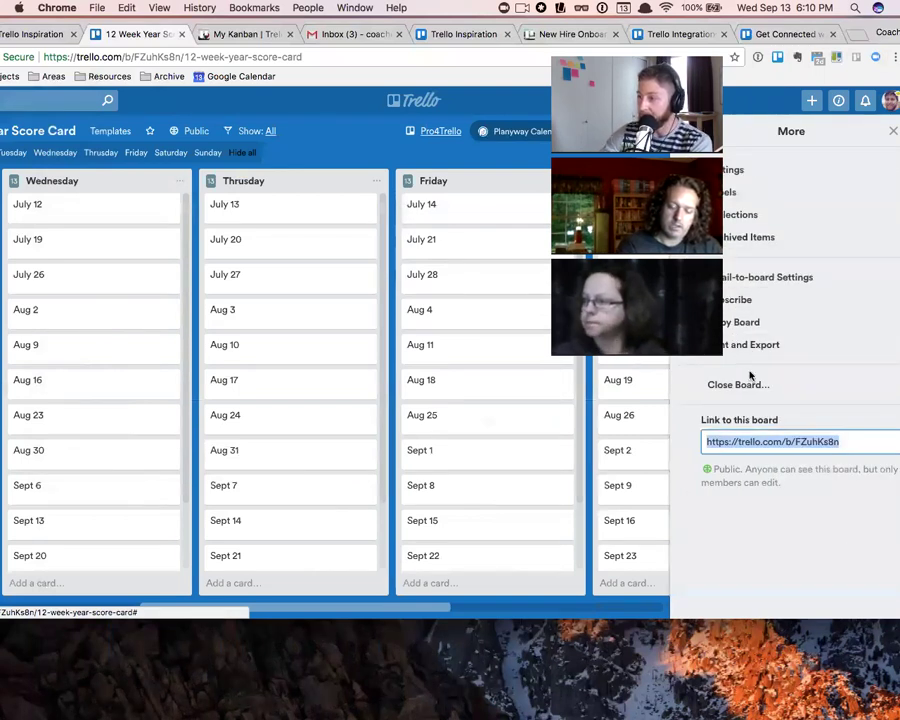
click(738, 299)
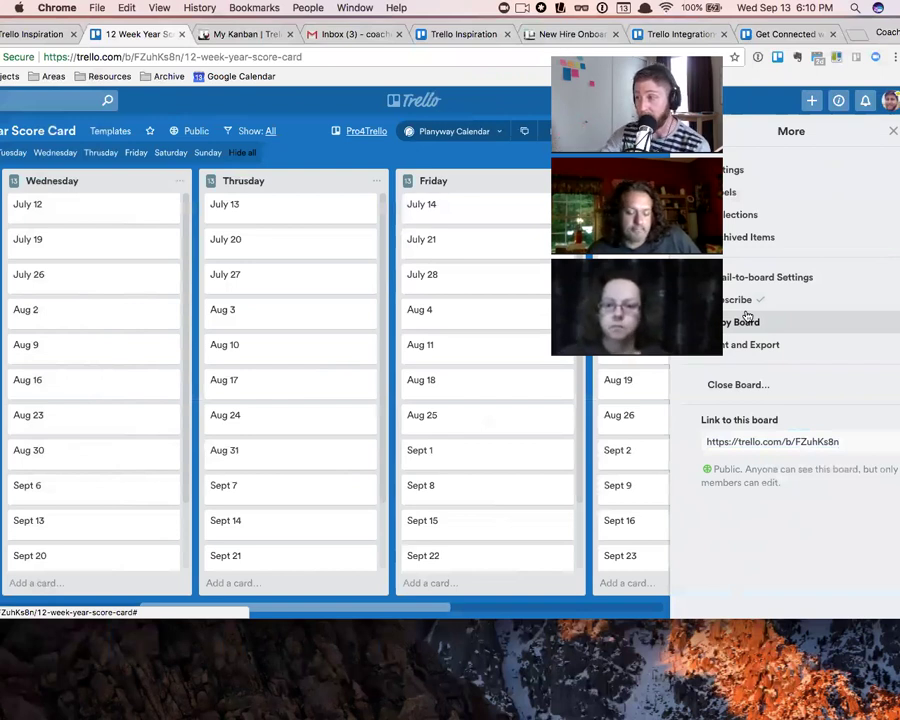
click(690, 131)
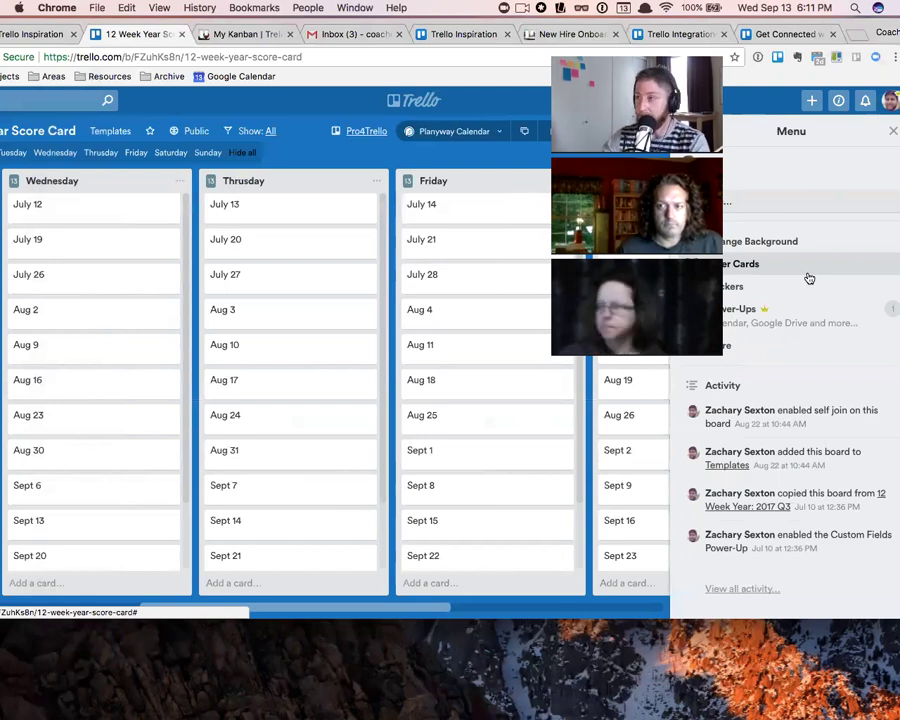
key(super+t)
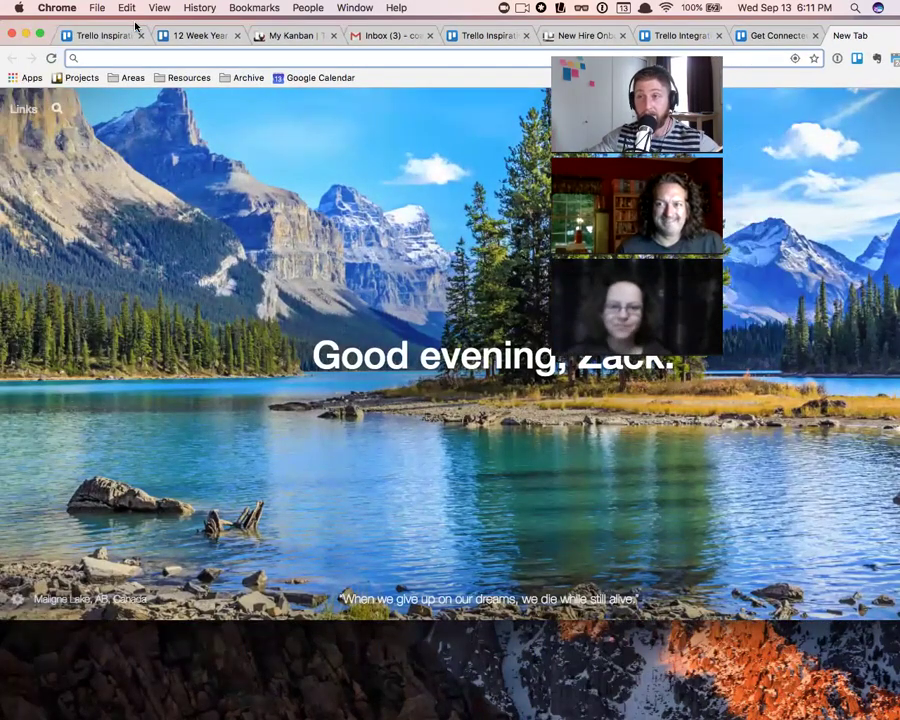
- Load trello.com and start creating a new board
text(t)
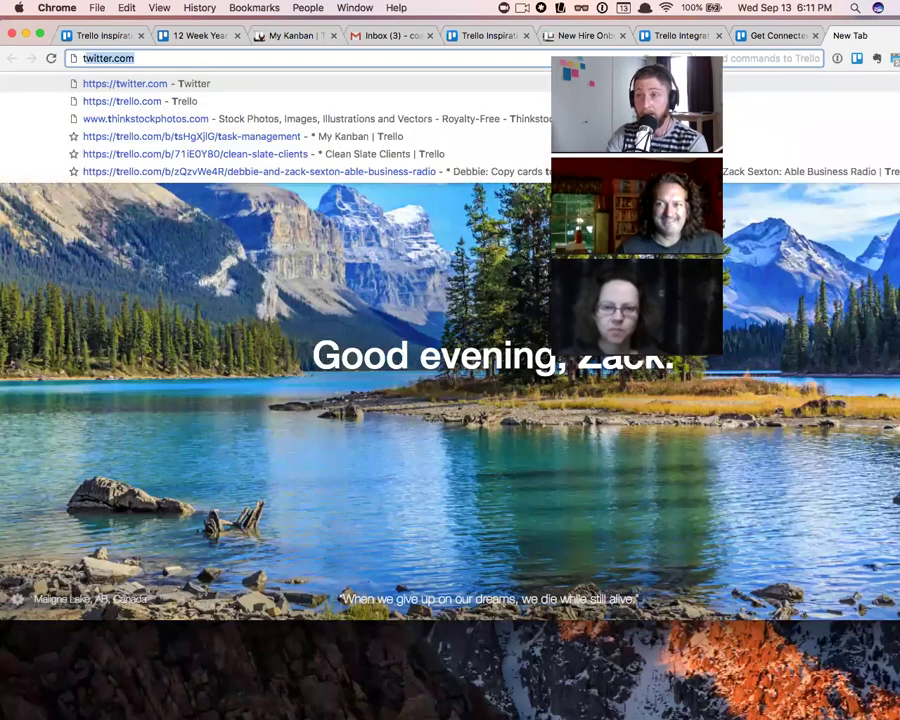
text(r)
key(Return)
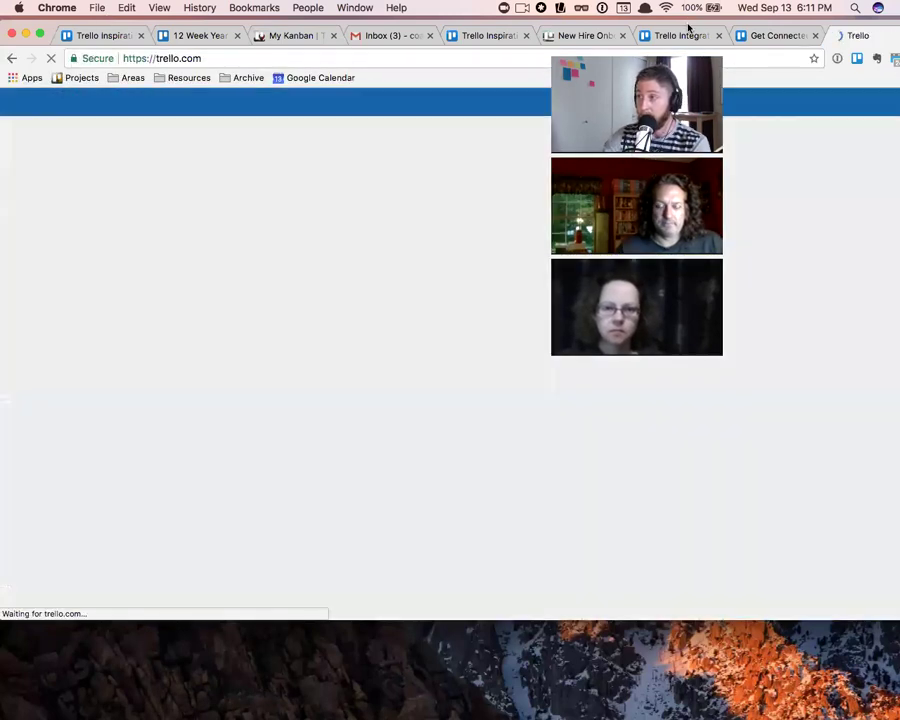
drag(687, 28, 616, 34)
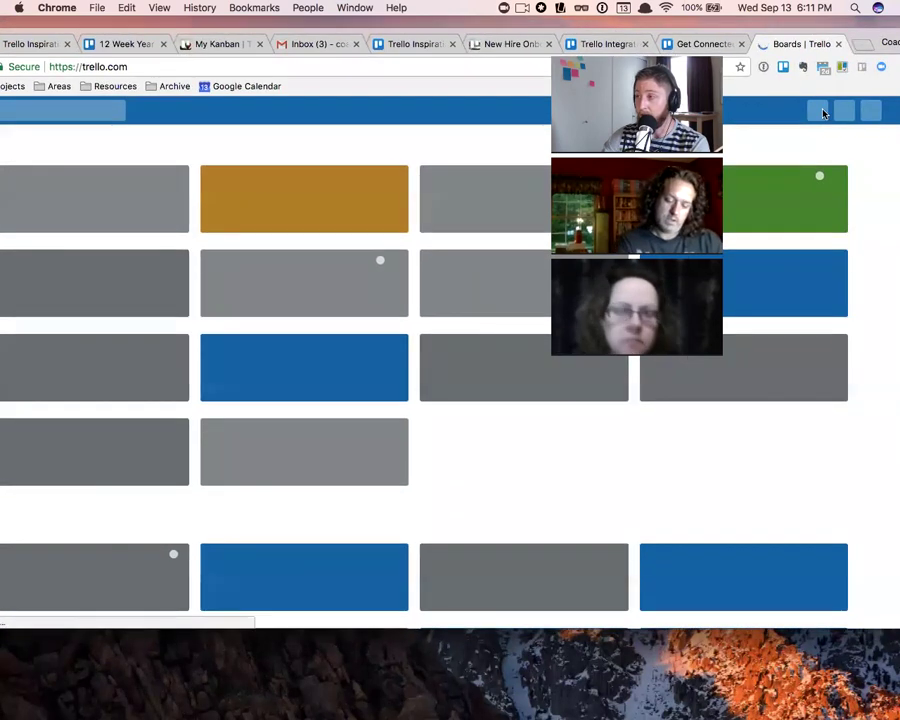
click(815, 112)
click(788, 175)
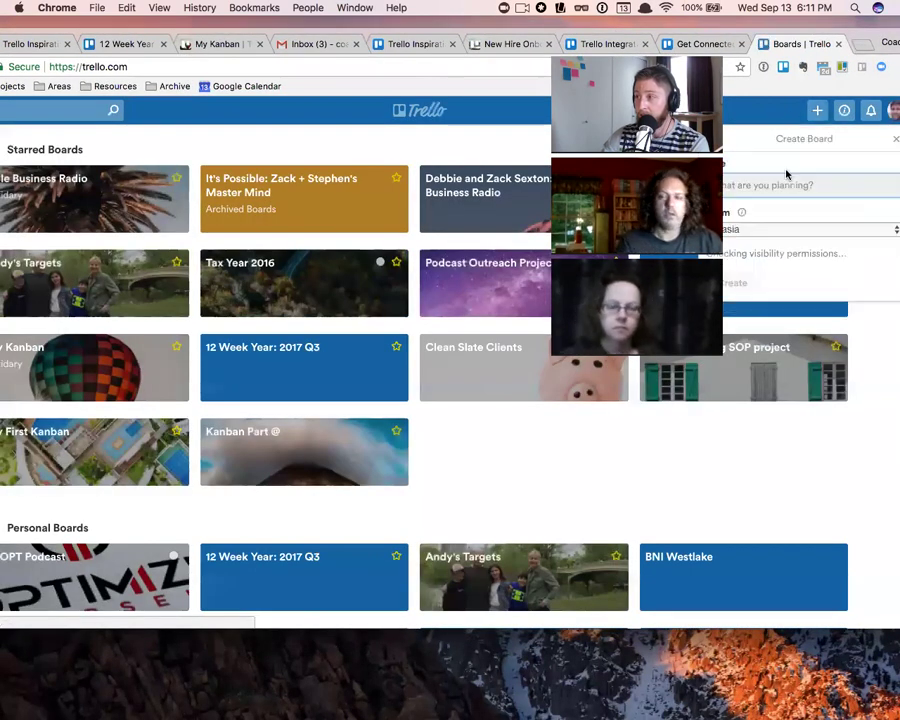
- Keep Stasia as the board's team, enter the title Party, and create the board
click(741, 232)
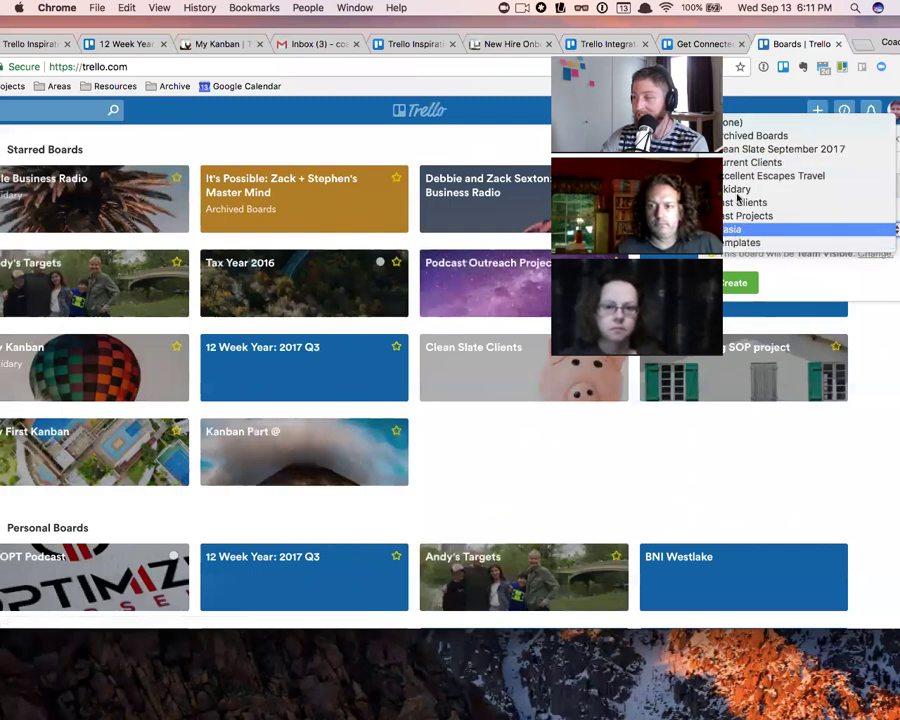
click(750, 229)
text(T)
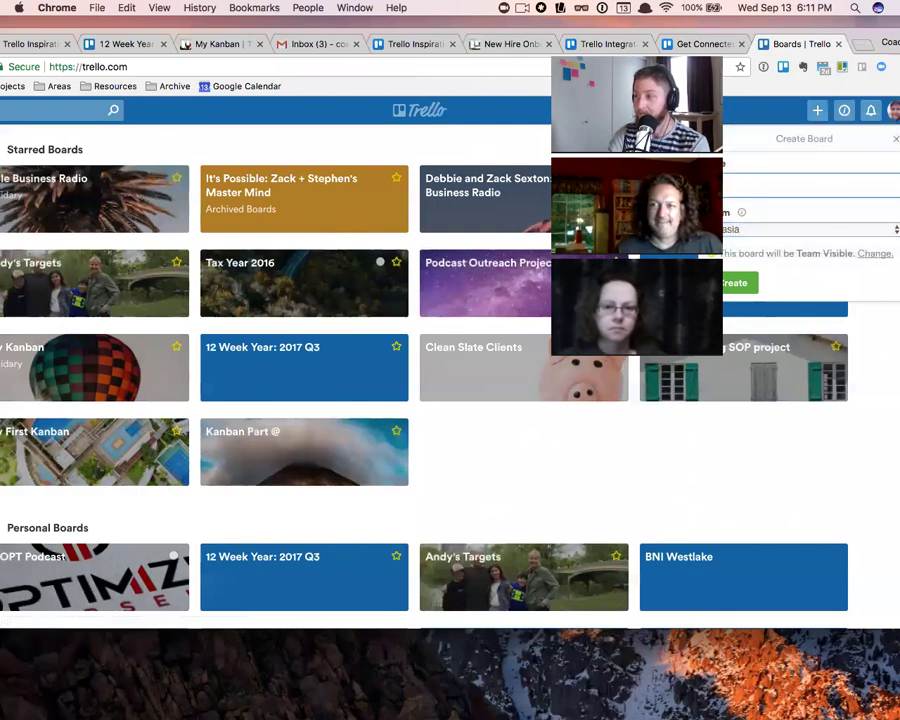
key(BackSpace)
text(L)
key(BackSpace)
text(My)
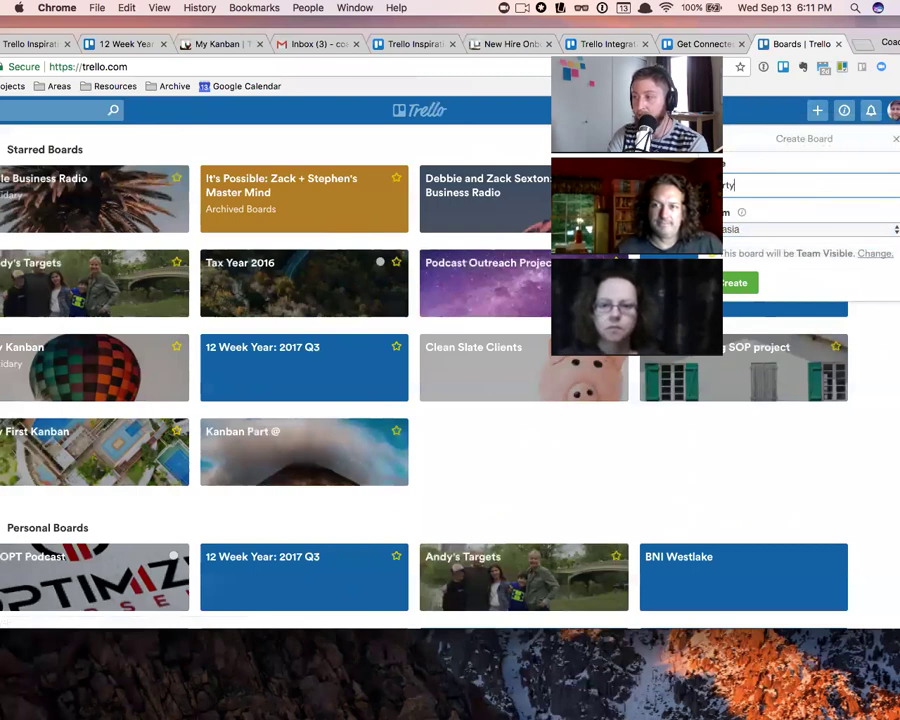
key(Return)
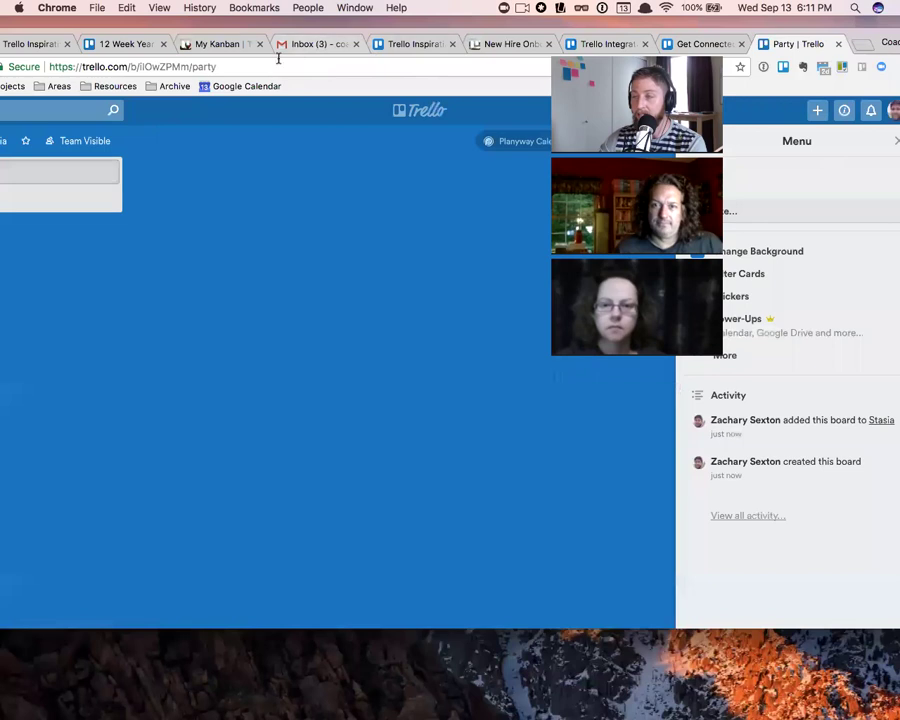
- Add the lists Food To eat, People to invite and Things to buy
drag(270, 36, 388, 42)
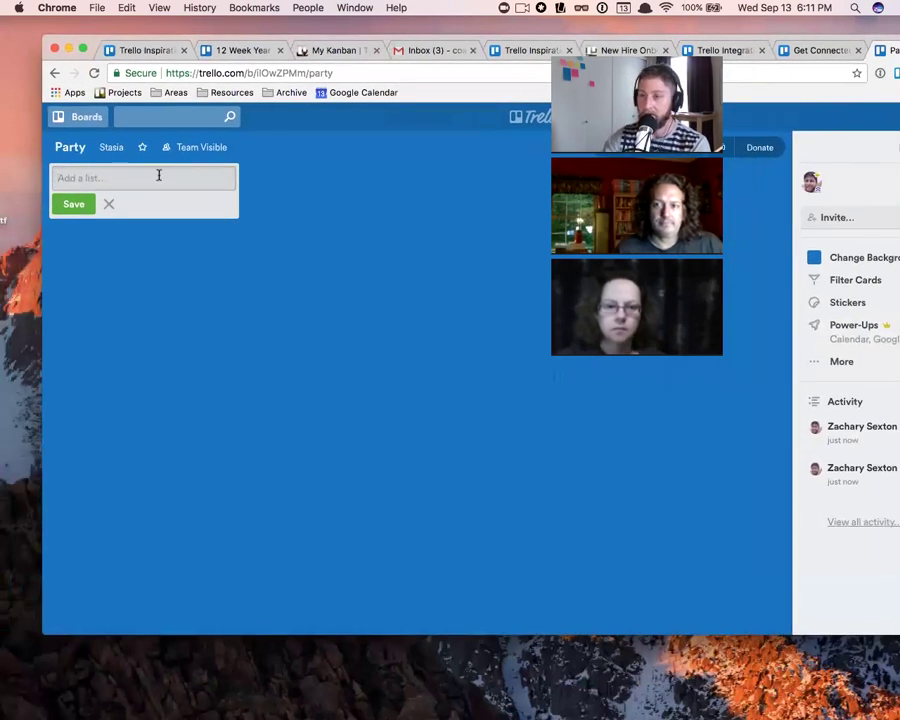
text(Food T)
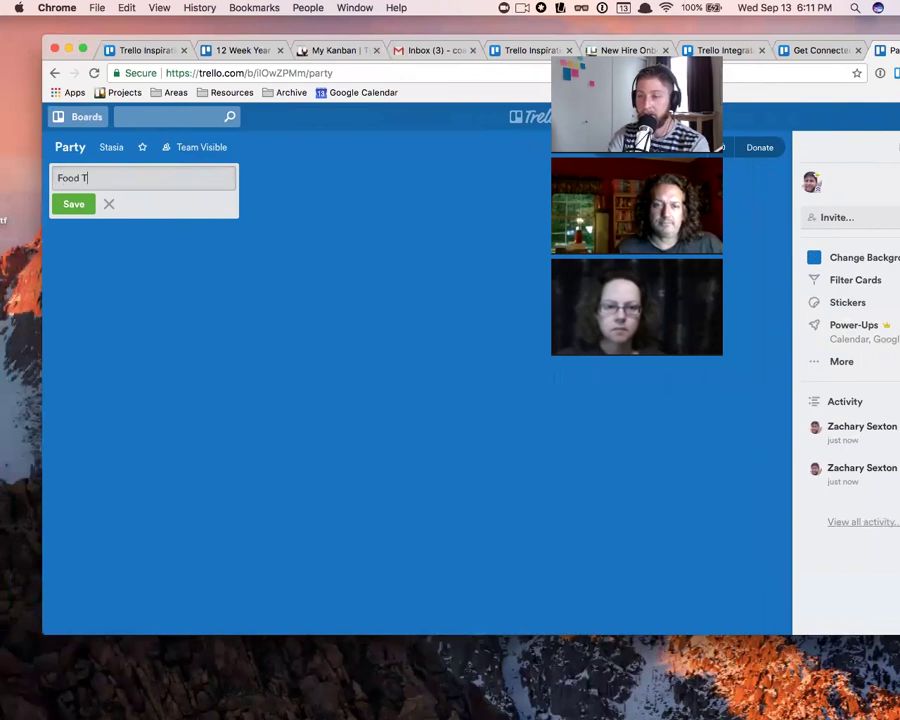
text(O o eat)
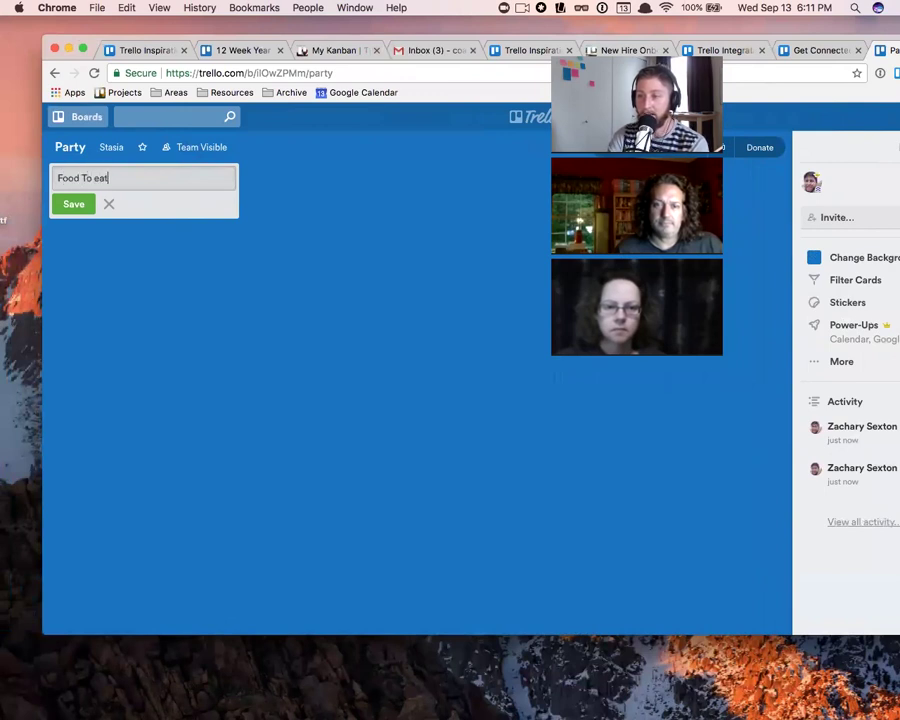
key(Return)
text(People to invite)
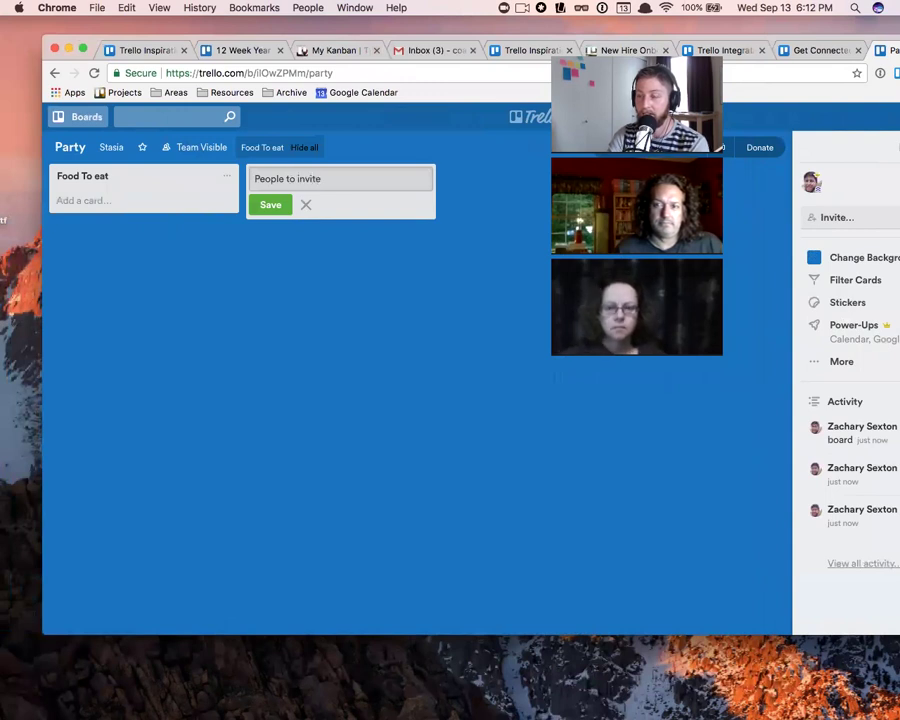
key(Return)
text(Things to by)
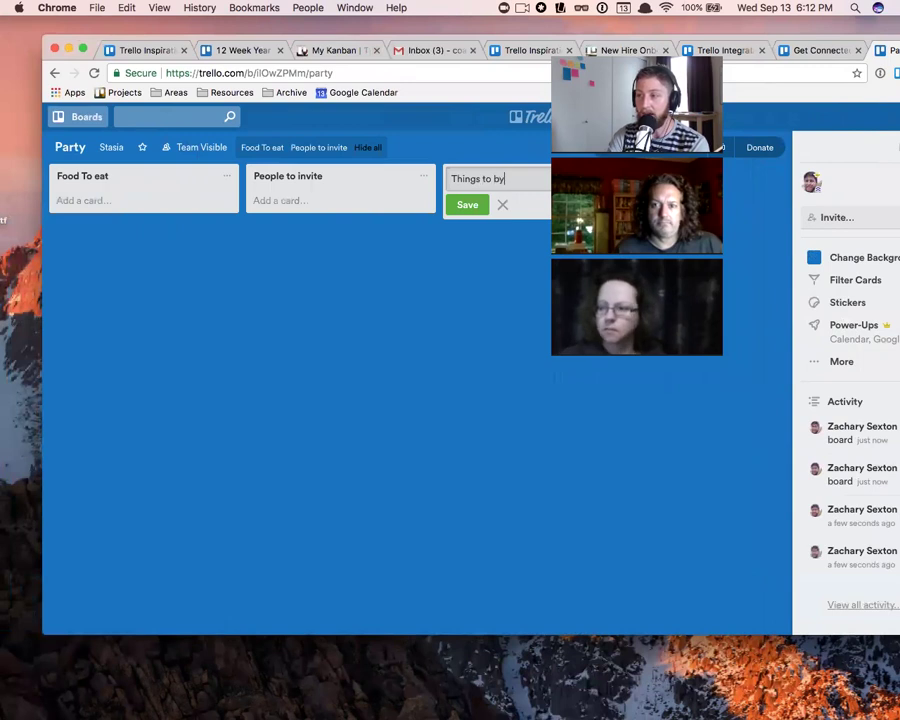
text(y)
key(Return)
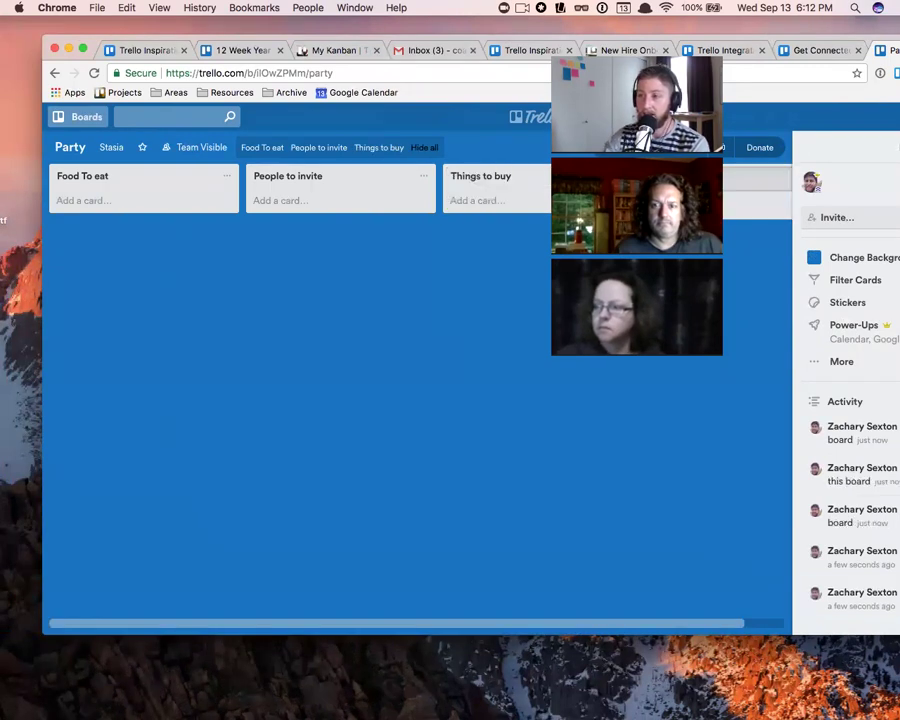
- Add a card named Sarah to the People to invite list
click(281, 202)
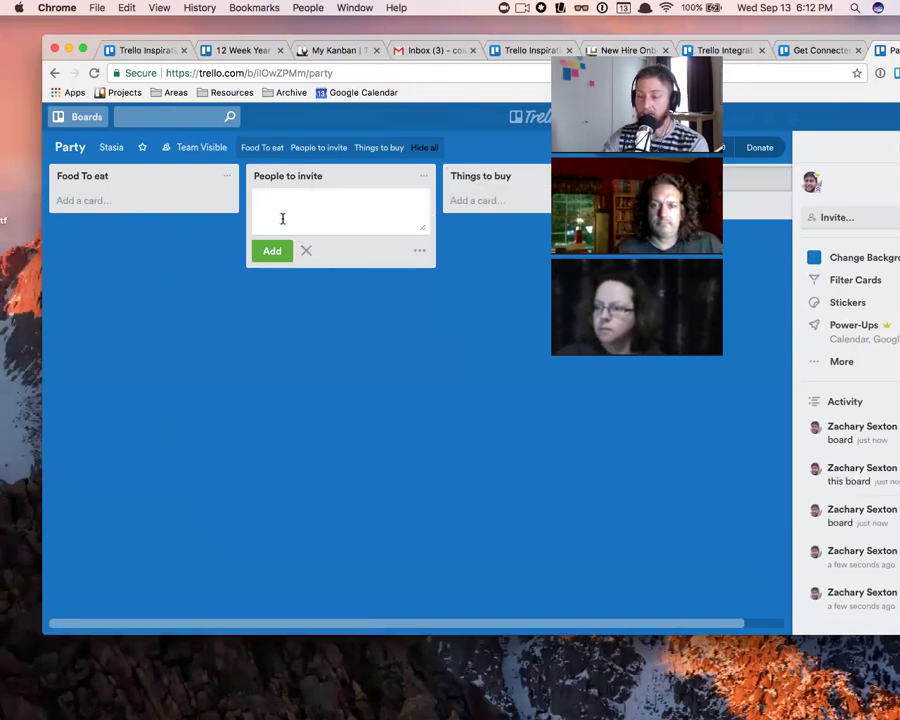
text(Sarah)
key(Return)
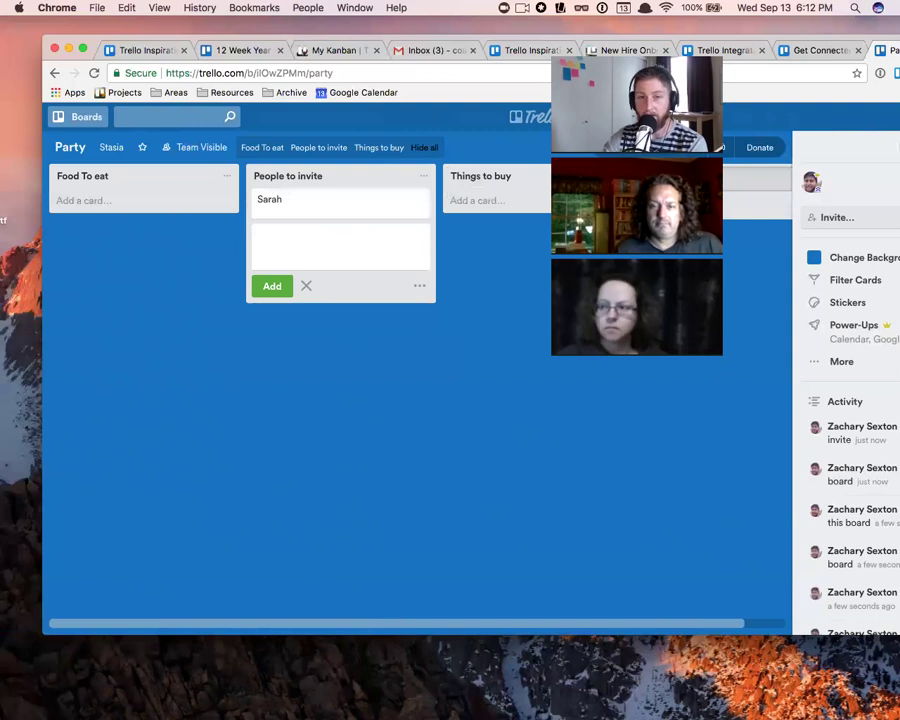
- Move the Sarah card into Things to buy, then open and close its details
drag(330, 205, 159, 207)
drag(218, 199, 248, 249)
drag(157, 208, 520, 279)
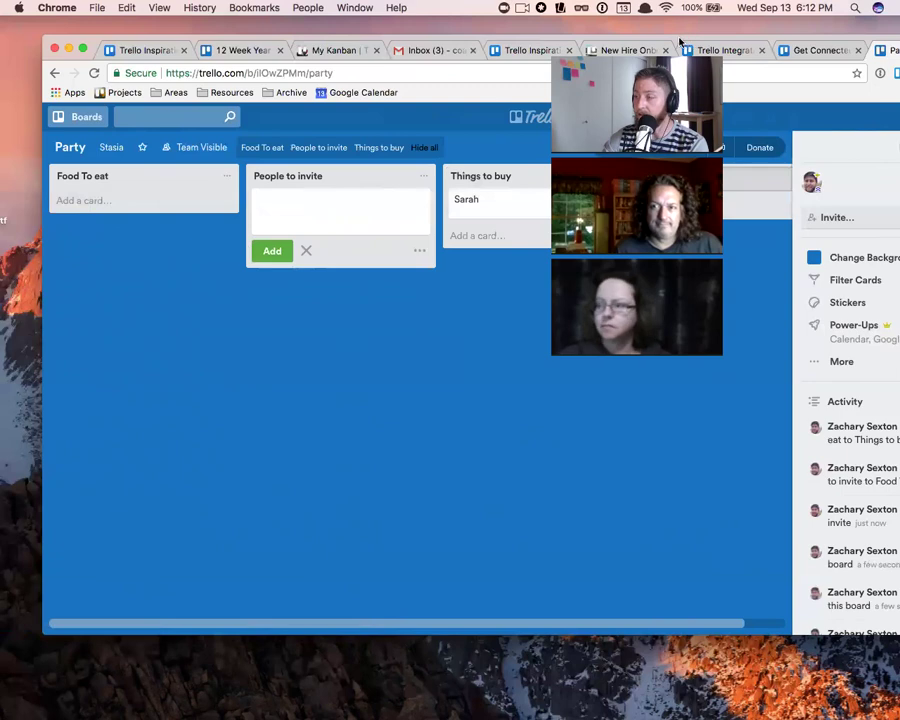
drag(686, 42, 608, 27)
click(445, 192)
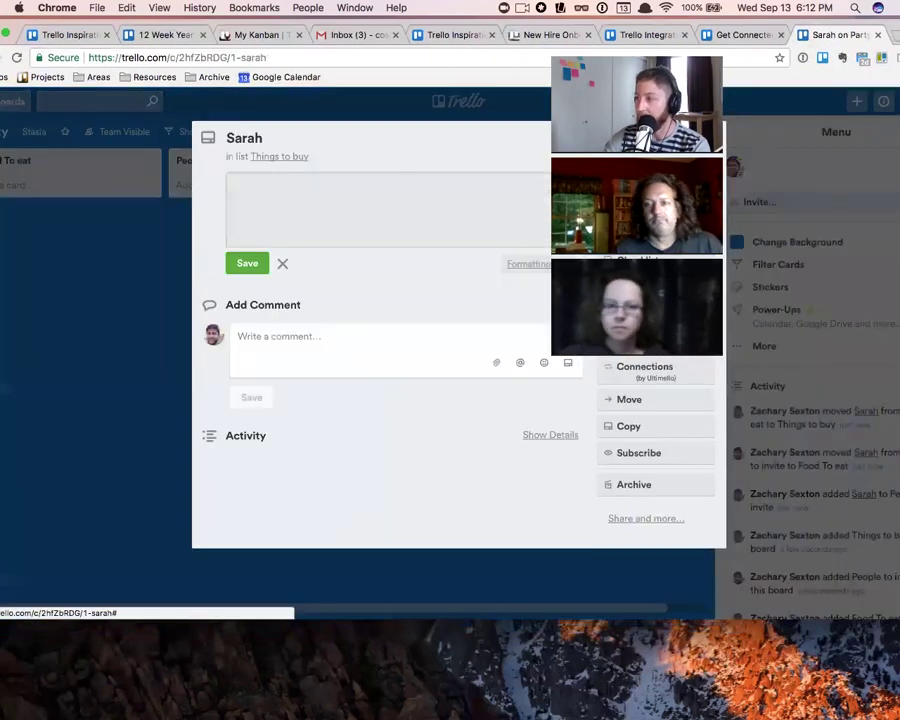
click(814, 310)
scroll(815, 320, down, 4)
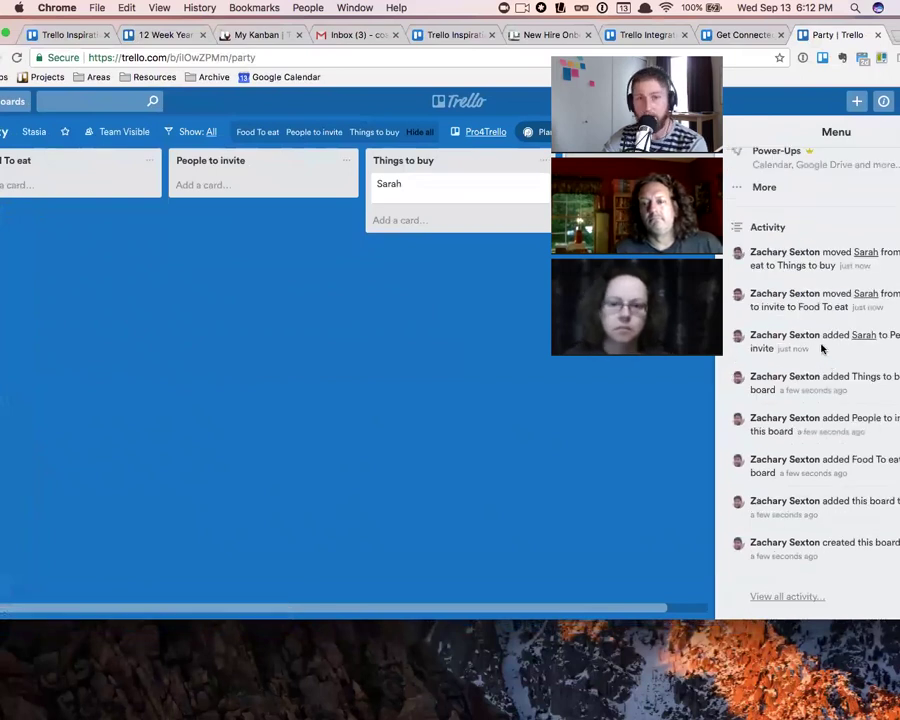